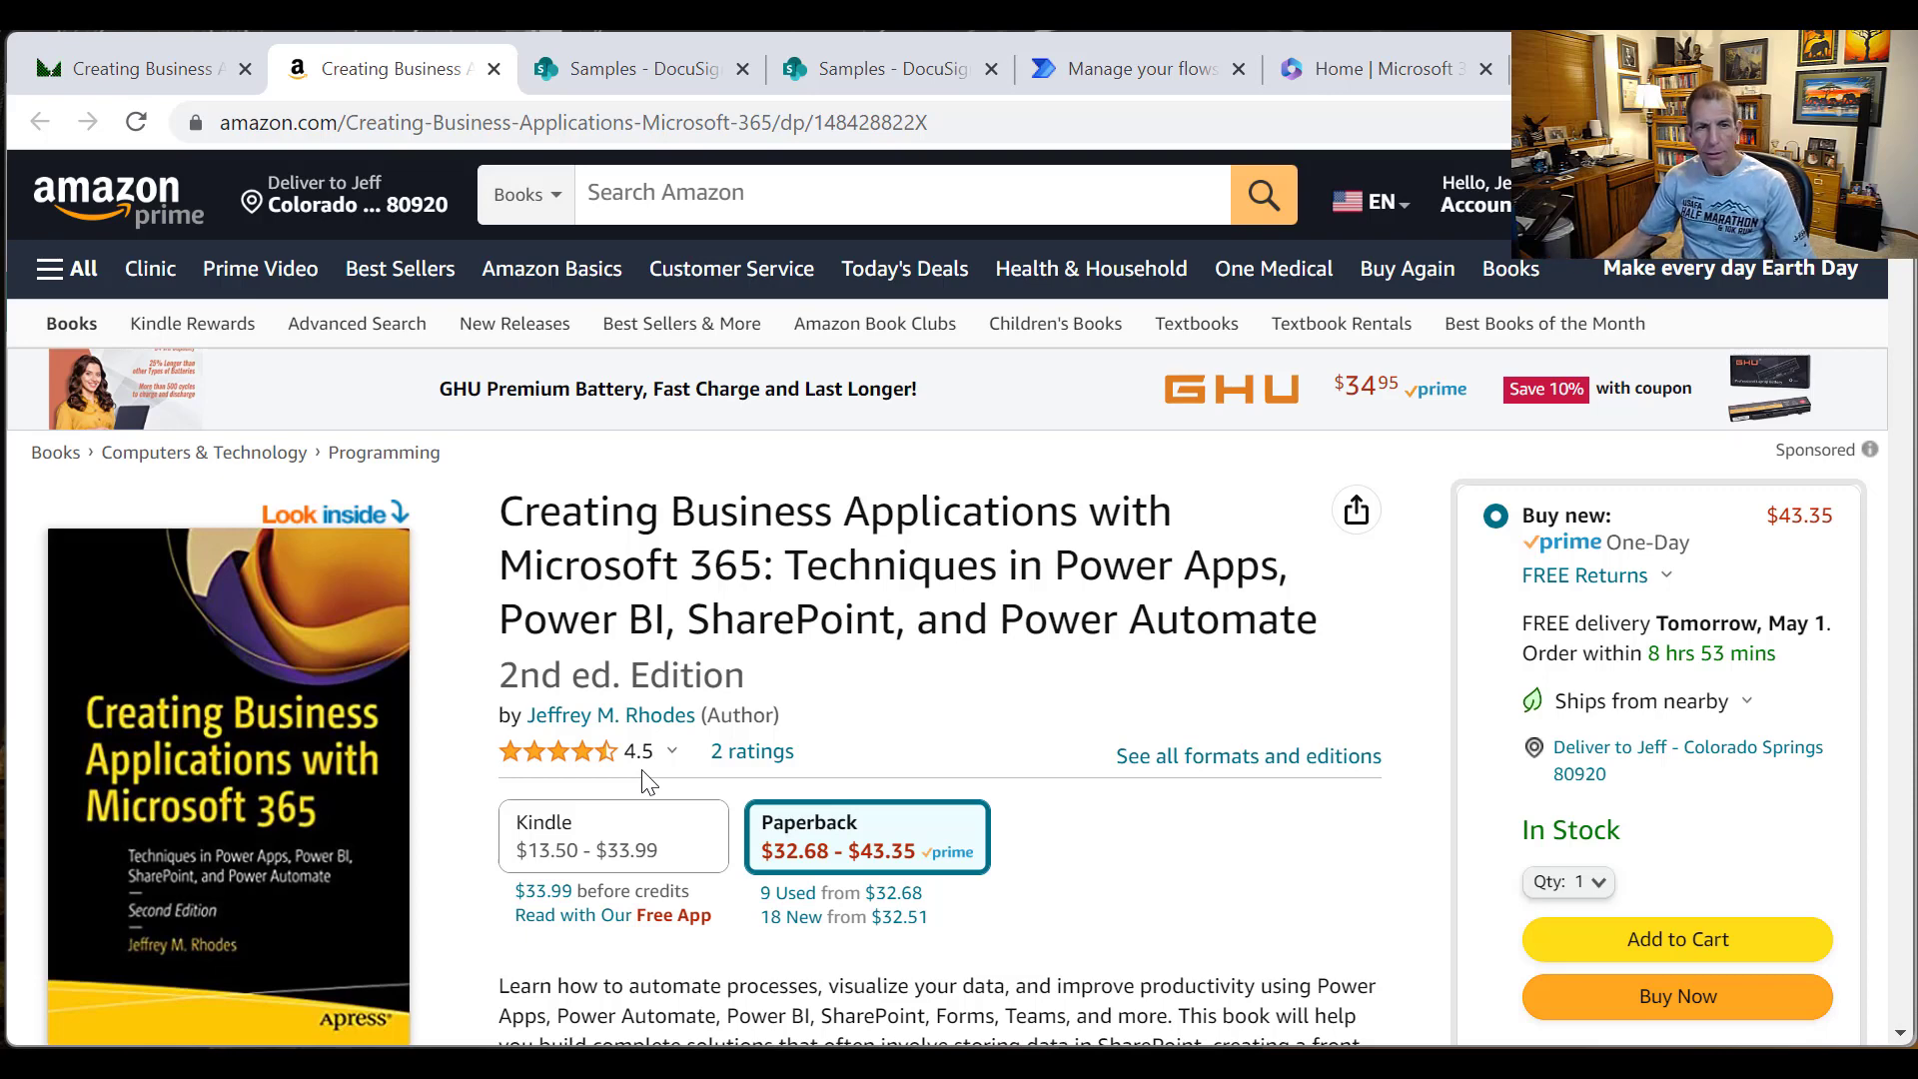
Step: Open the DocuSign Test list on the Samples site and review its columns through Status, DocuSignStatus and EnvelopeId
click(639, 70)
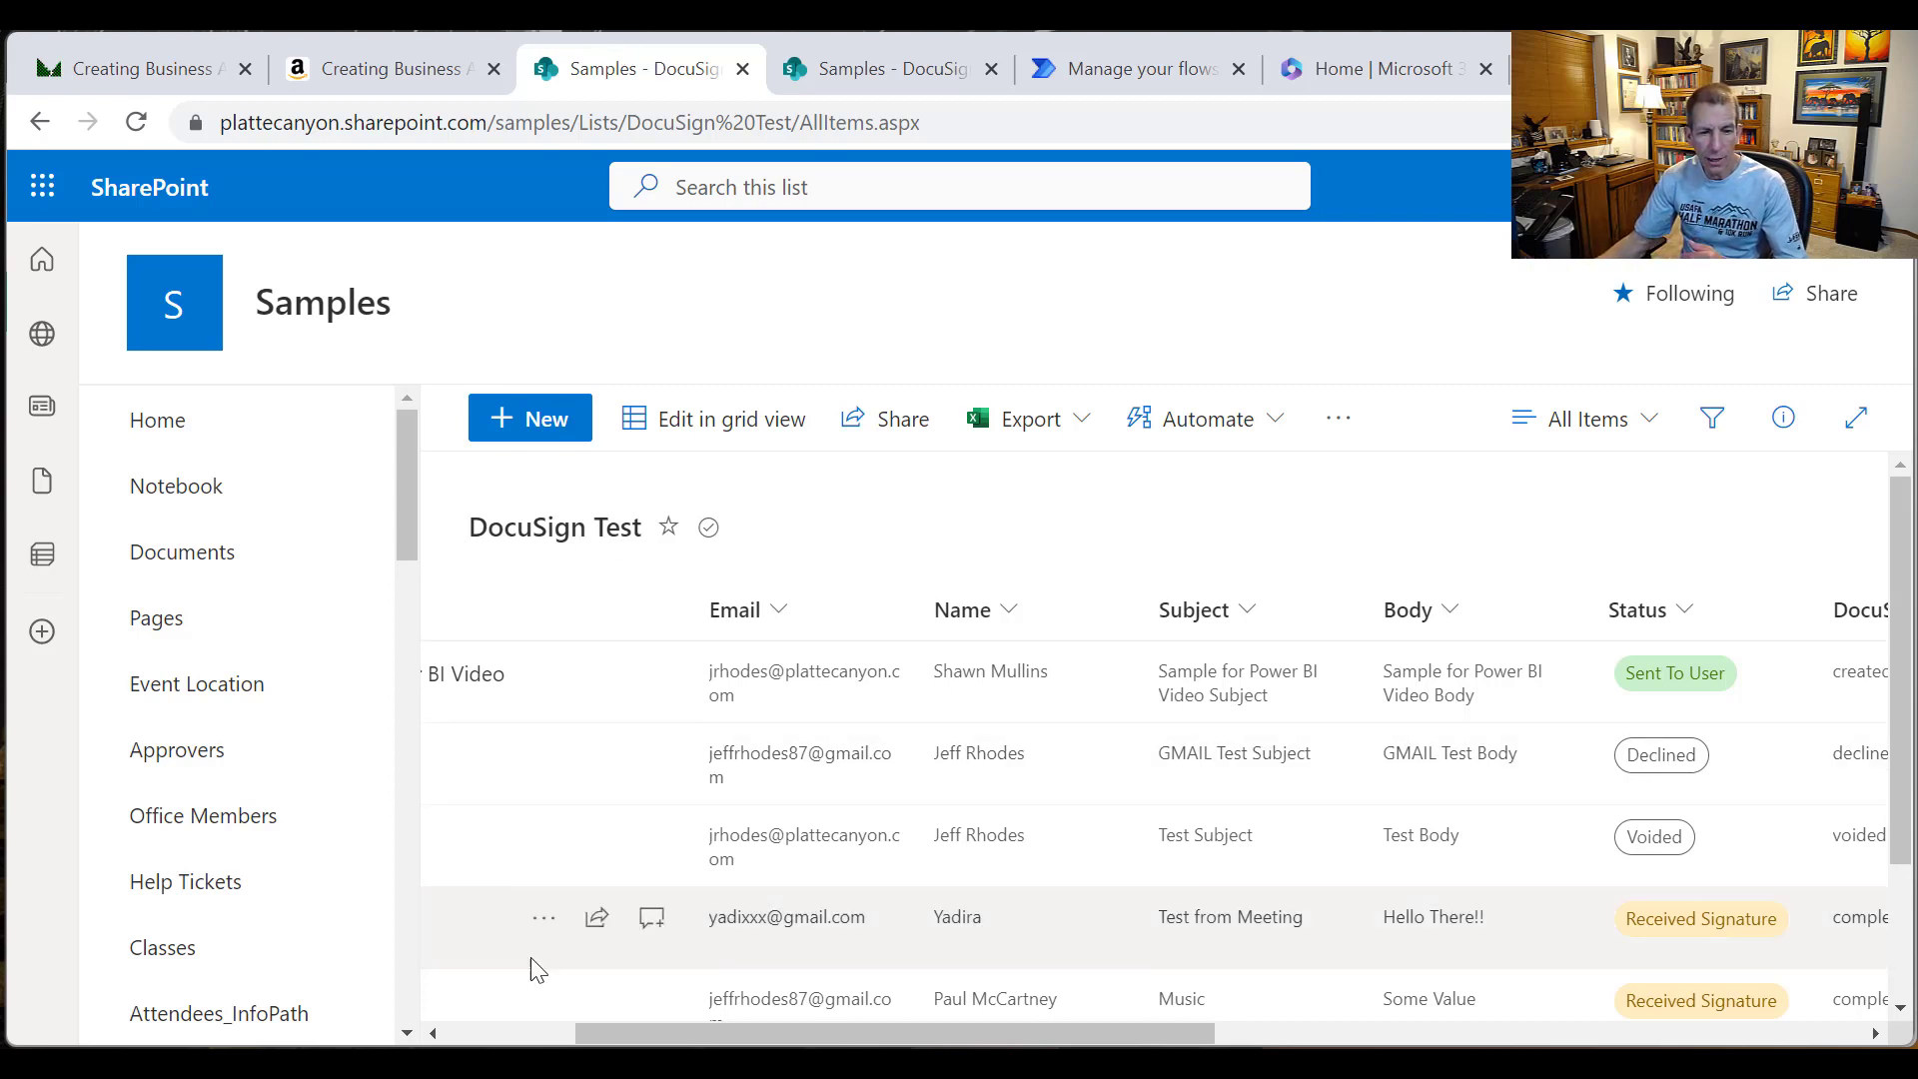
click(527, 1041)
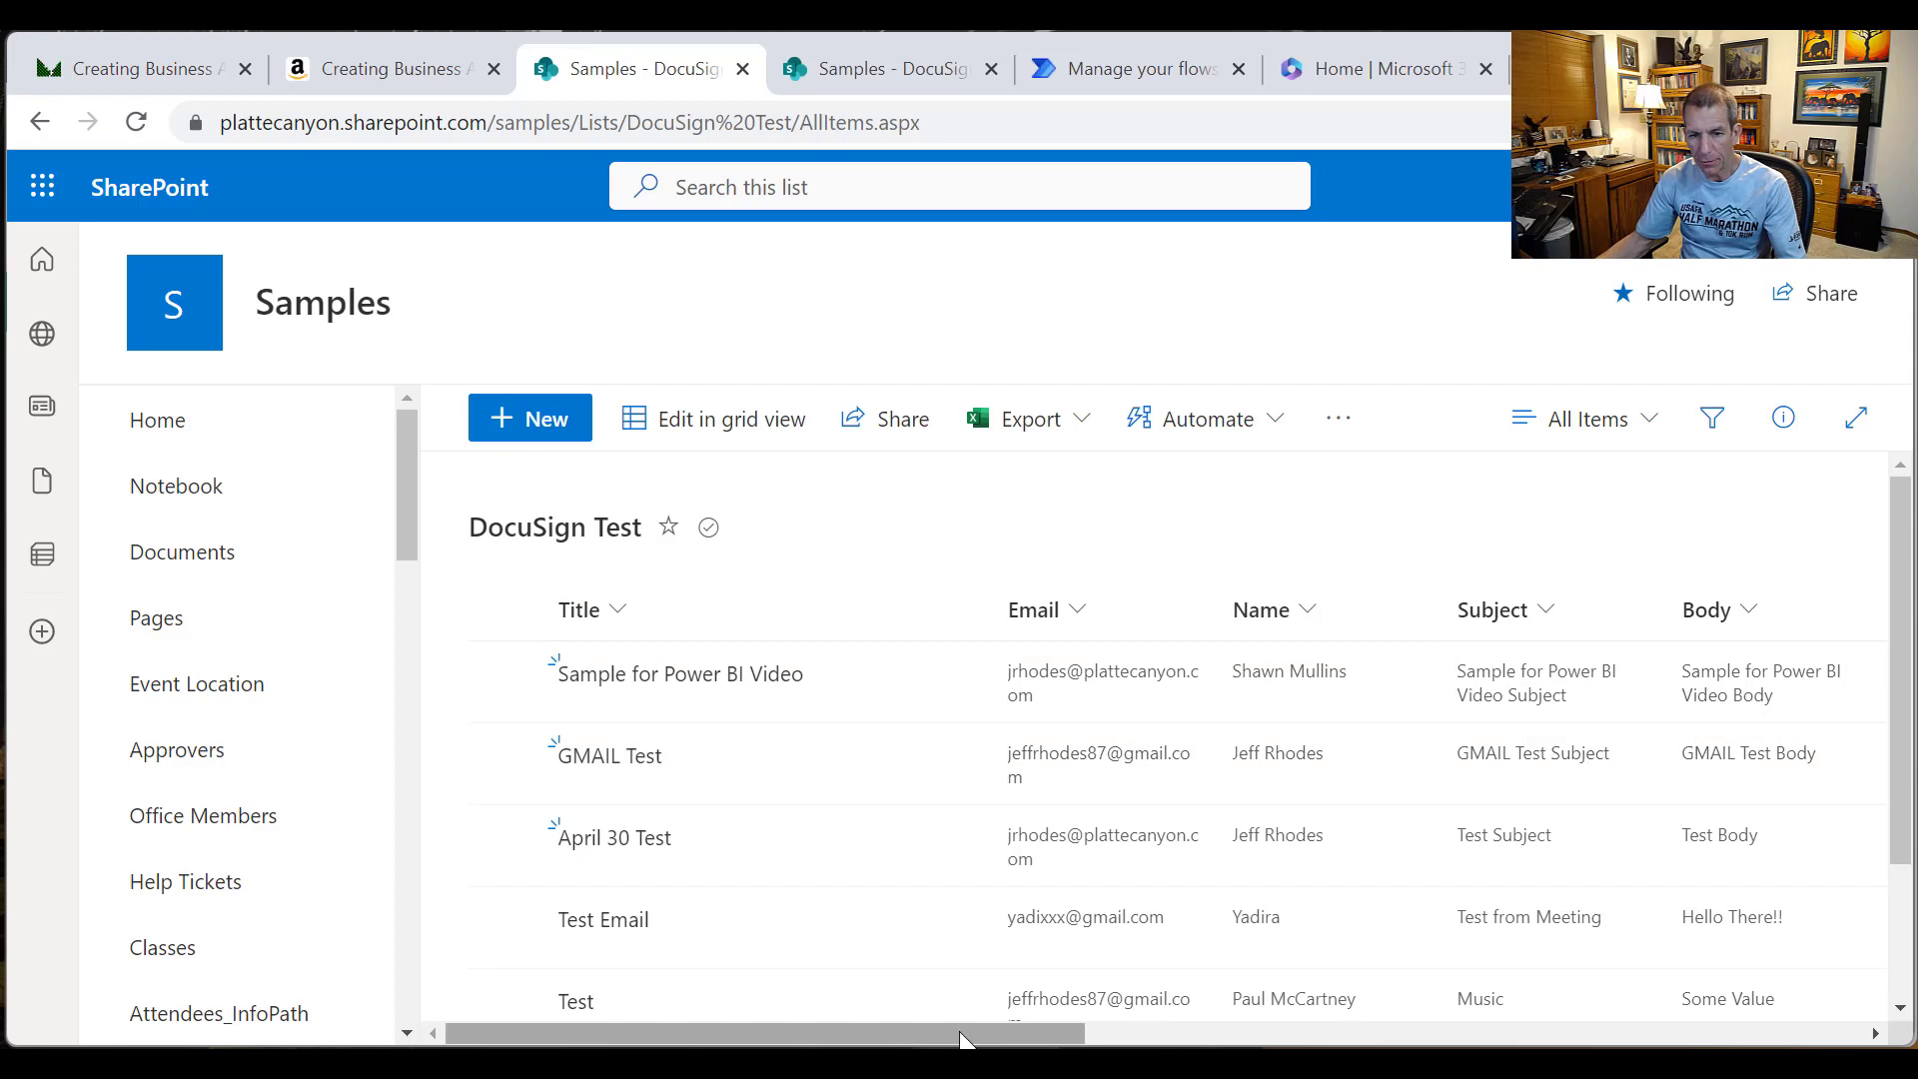
drag(1017, 1035, 1217, 1035)
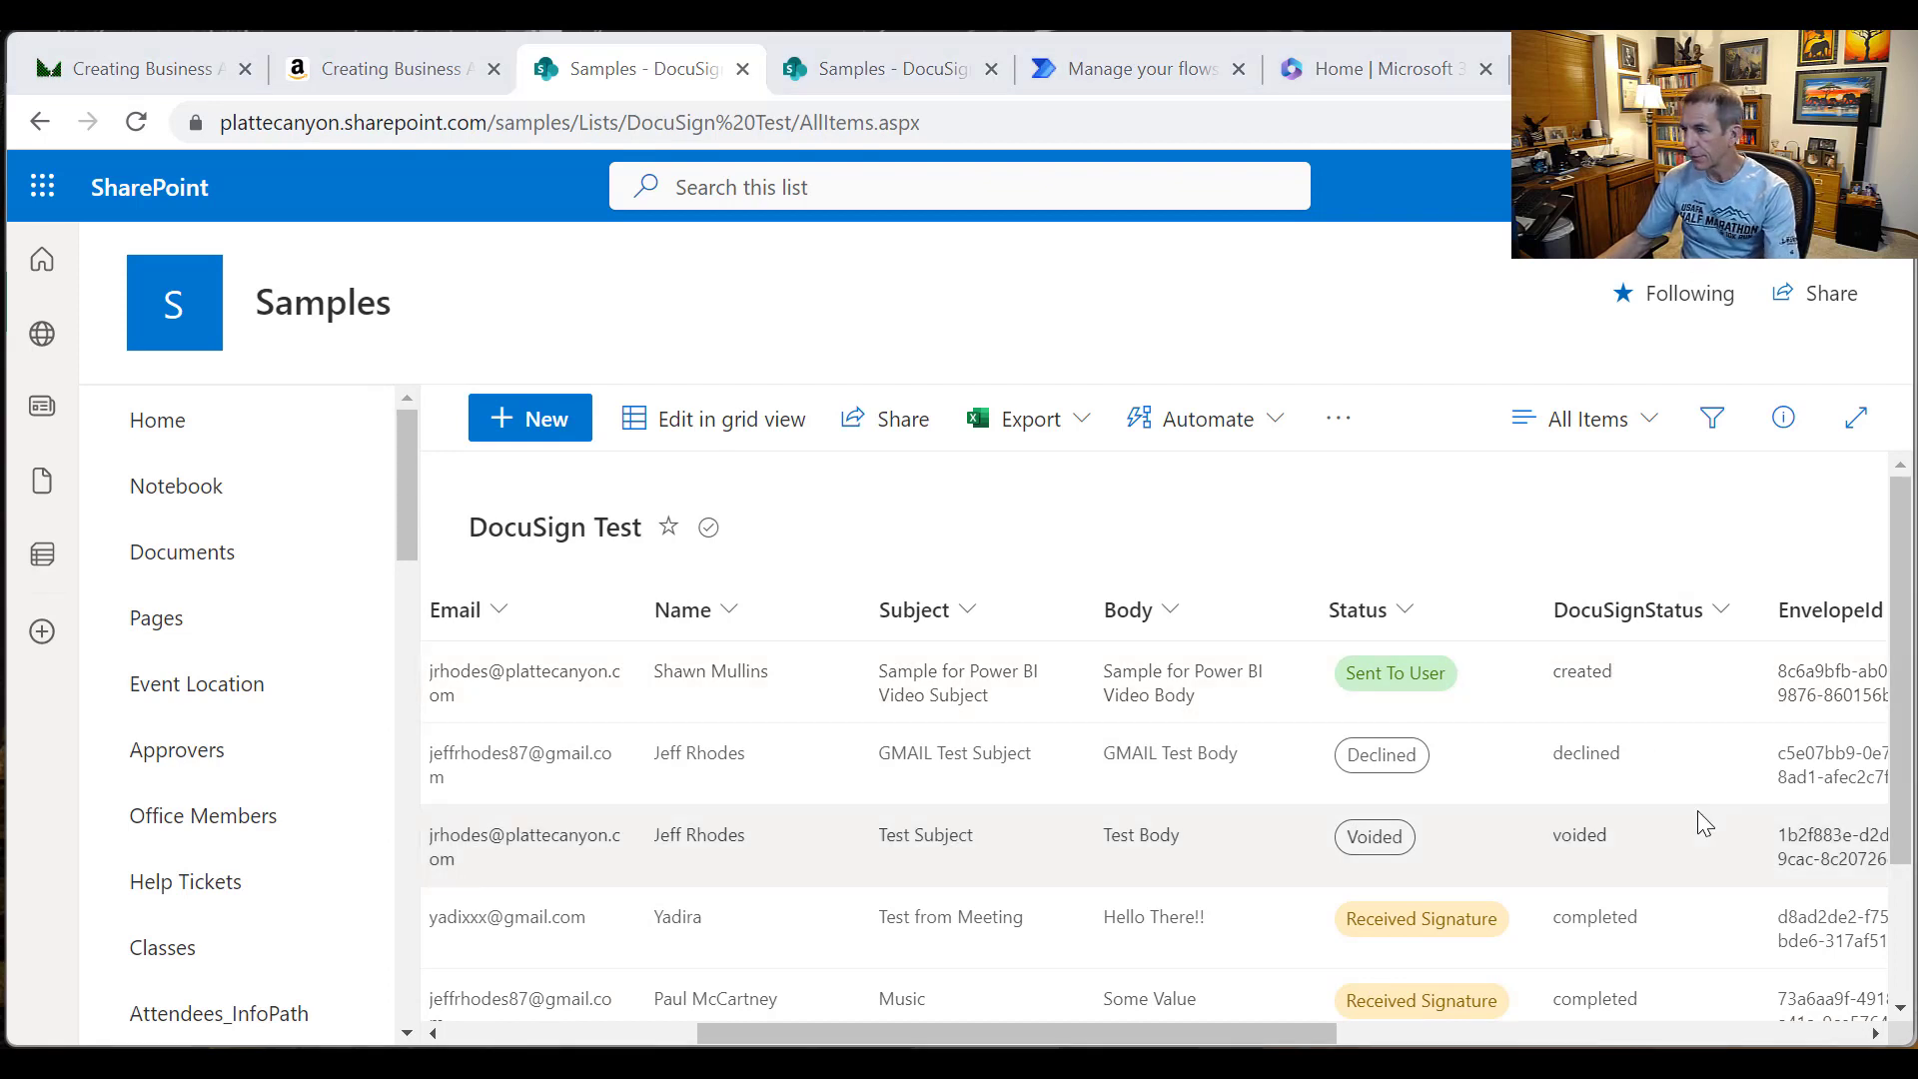
Step: Switch to the DocuSign email in Outlook, open its document for review and continue to the signing form
key(alt+Tab)
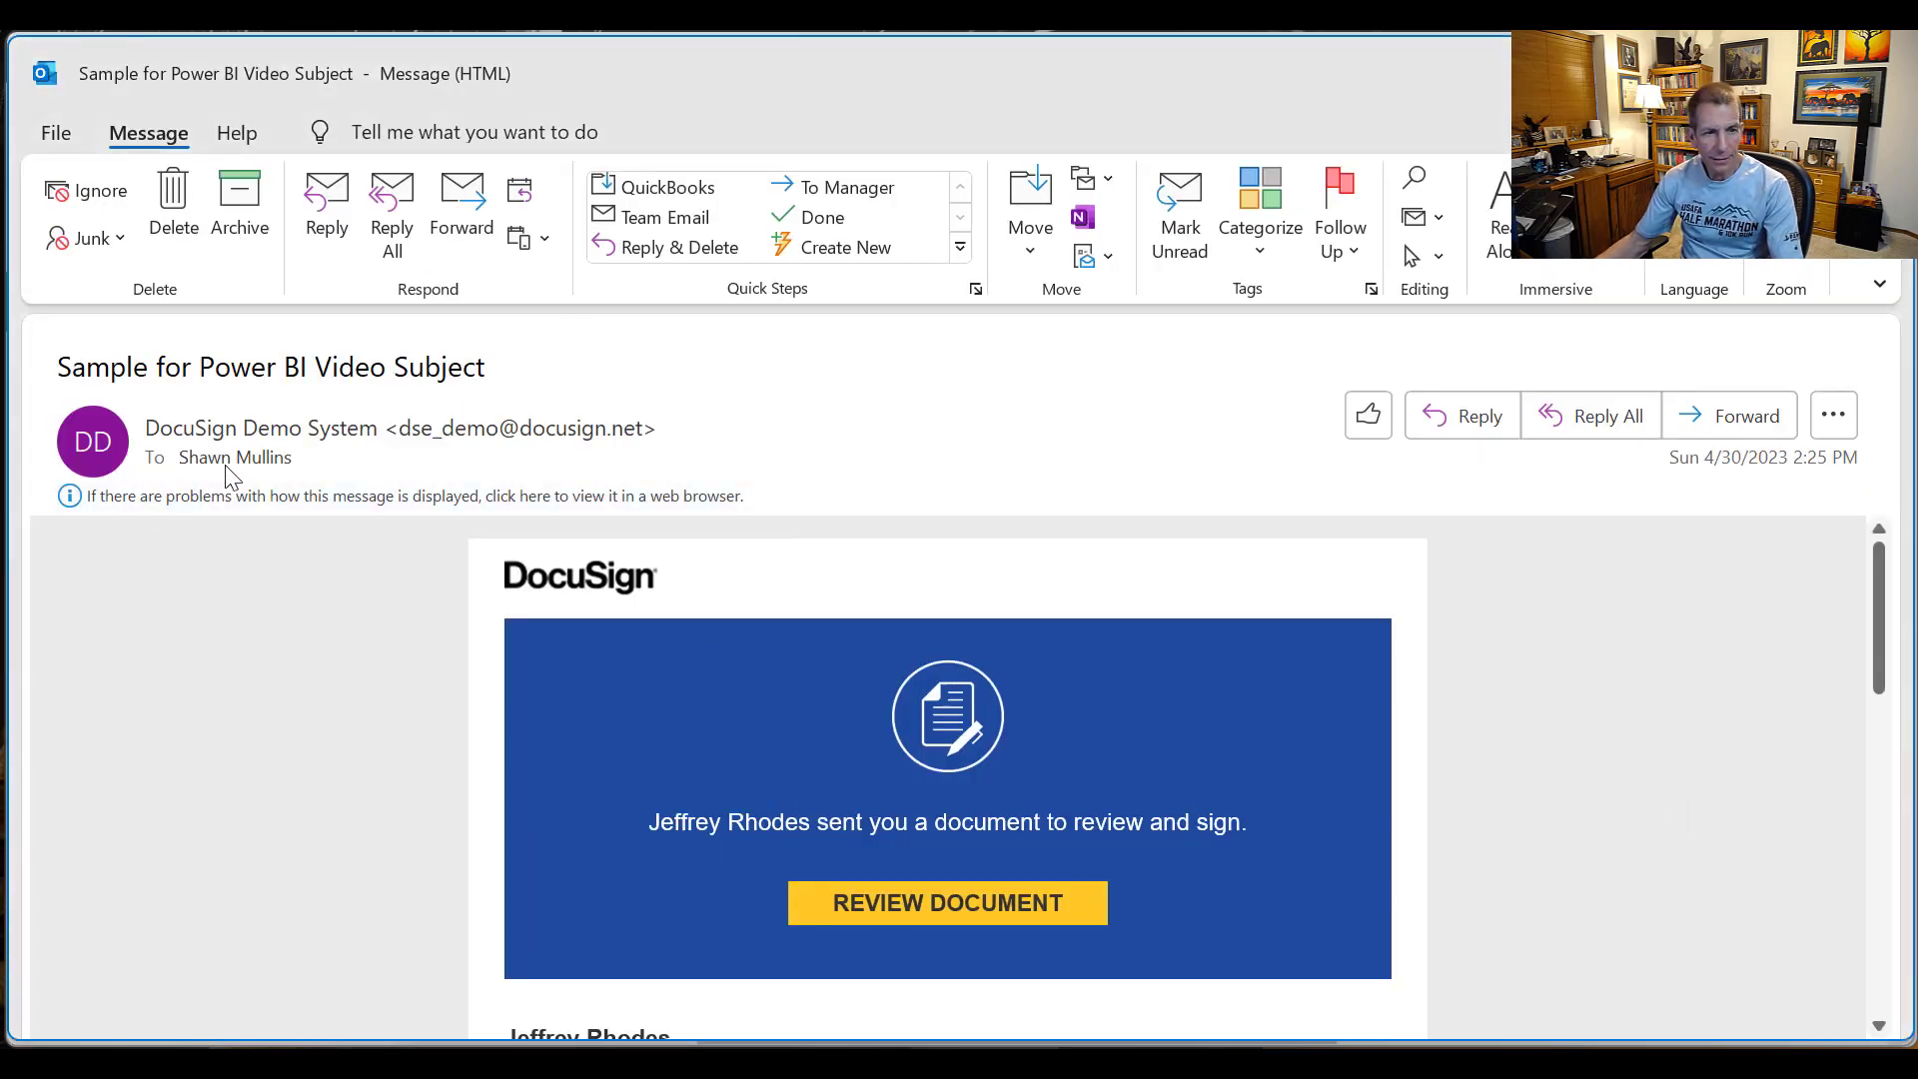
click(975, 908)
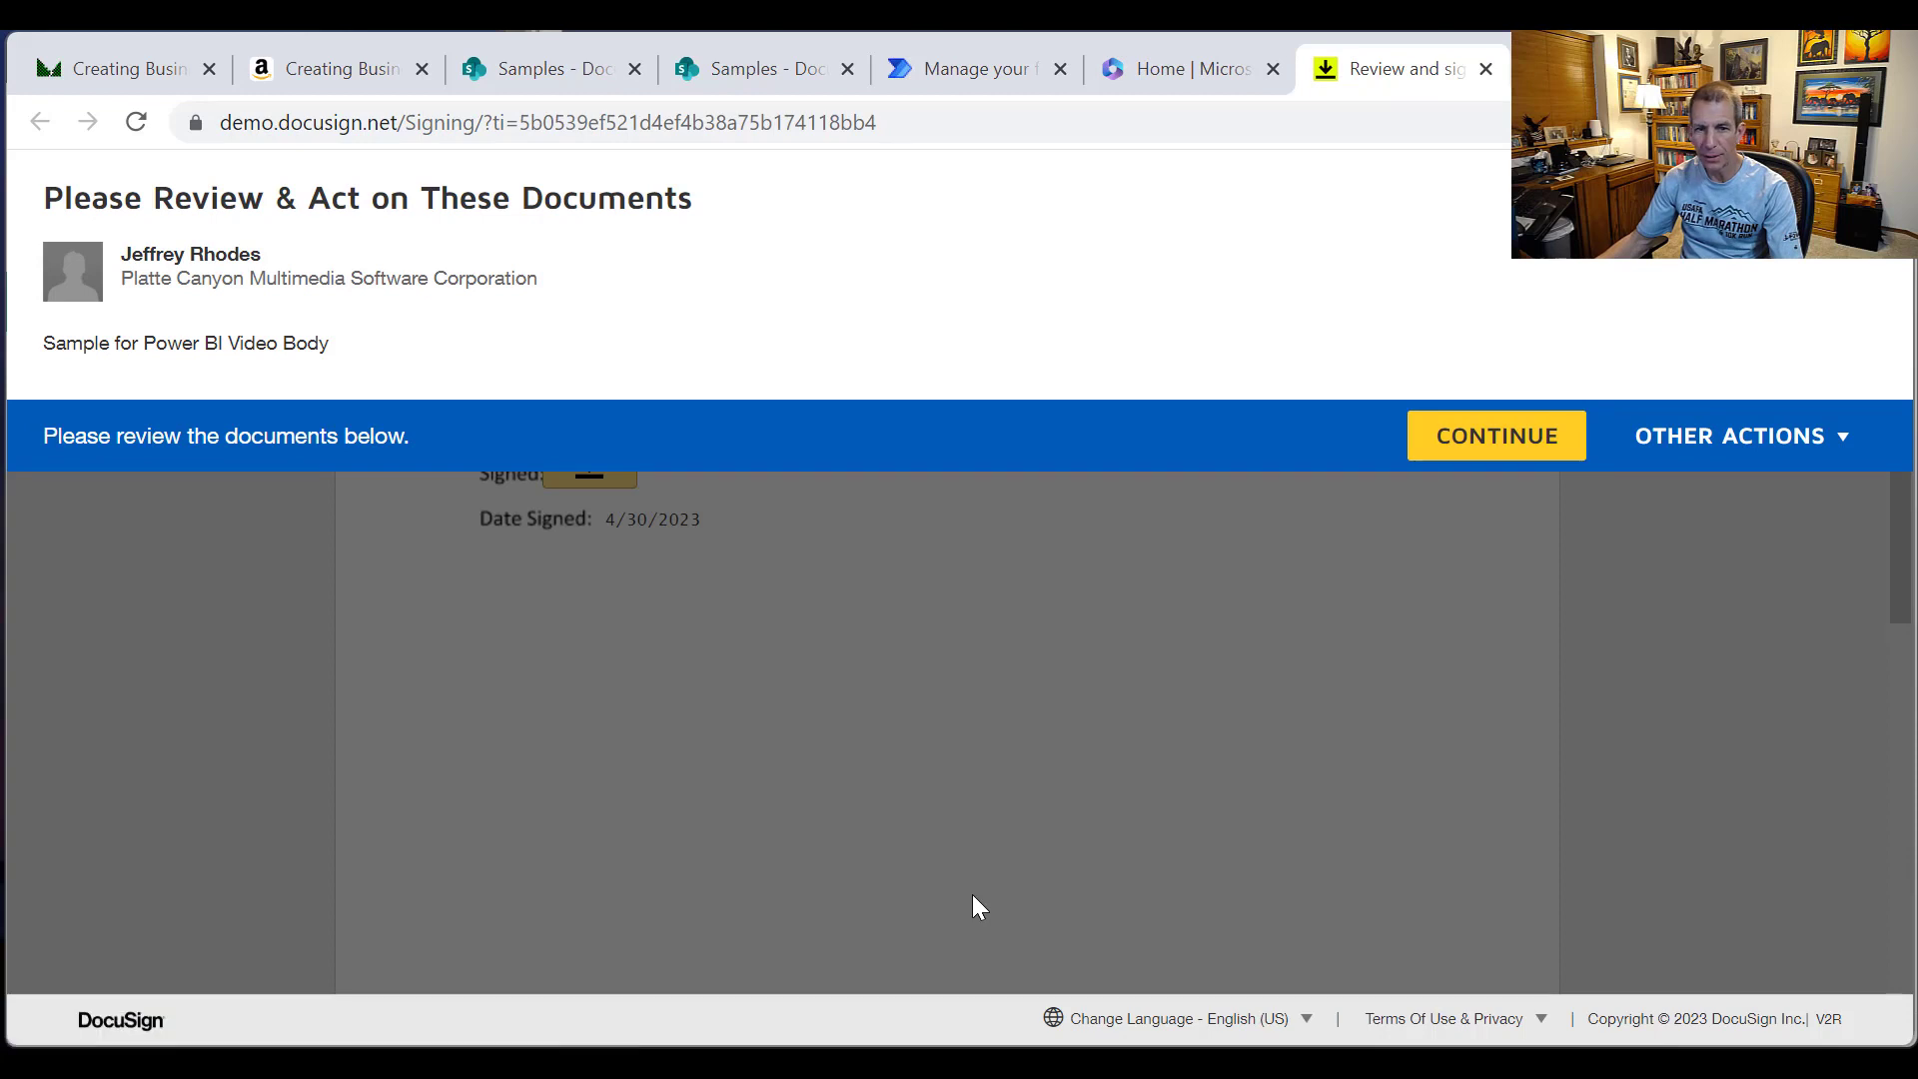
click(1496, 436)
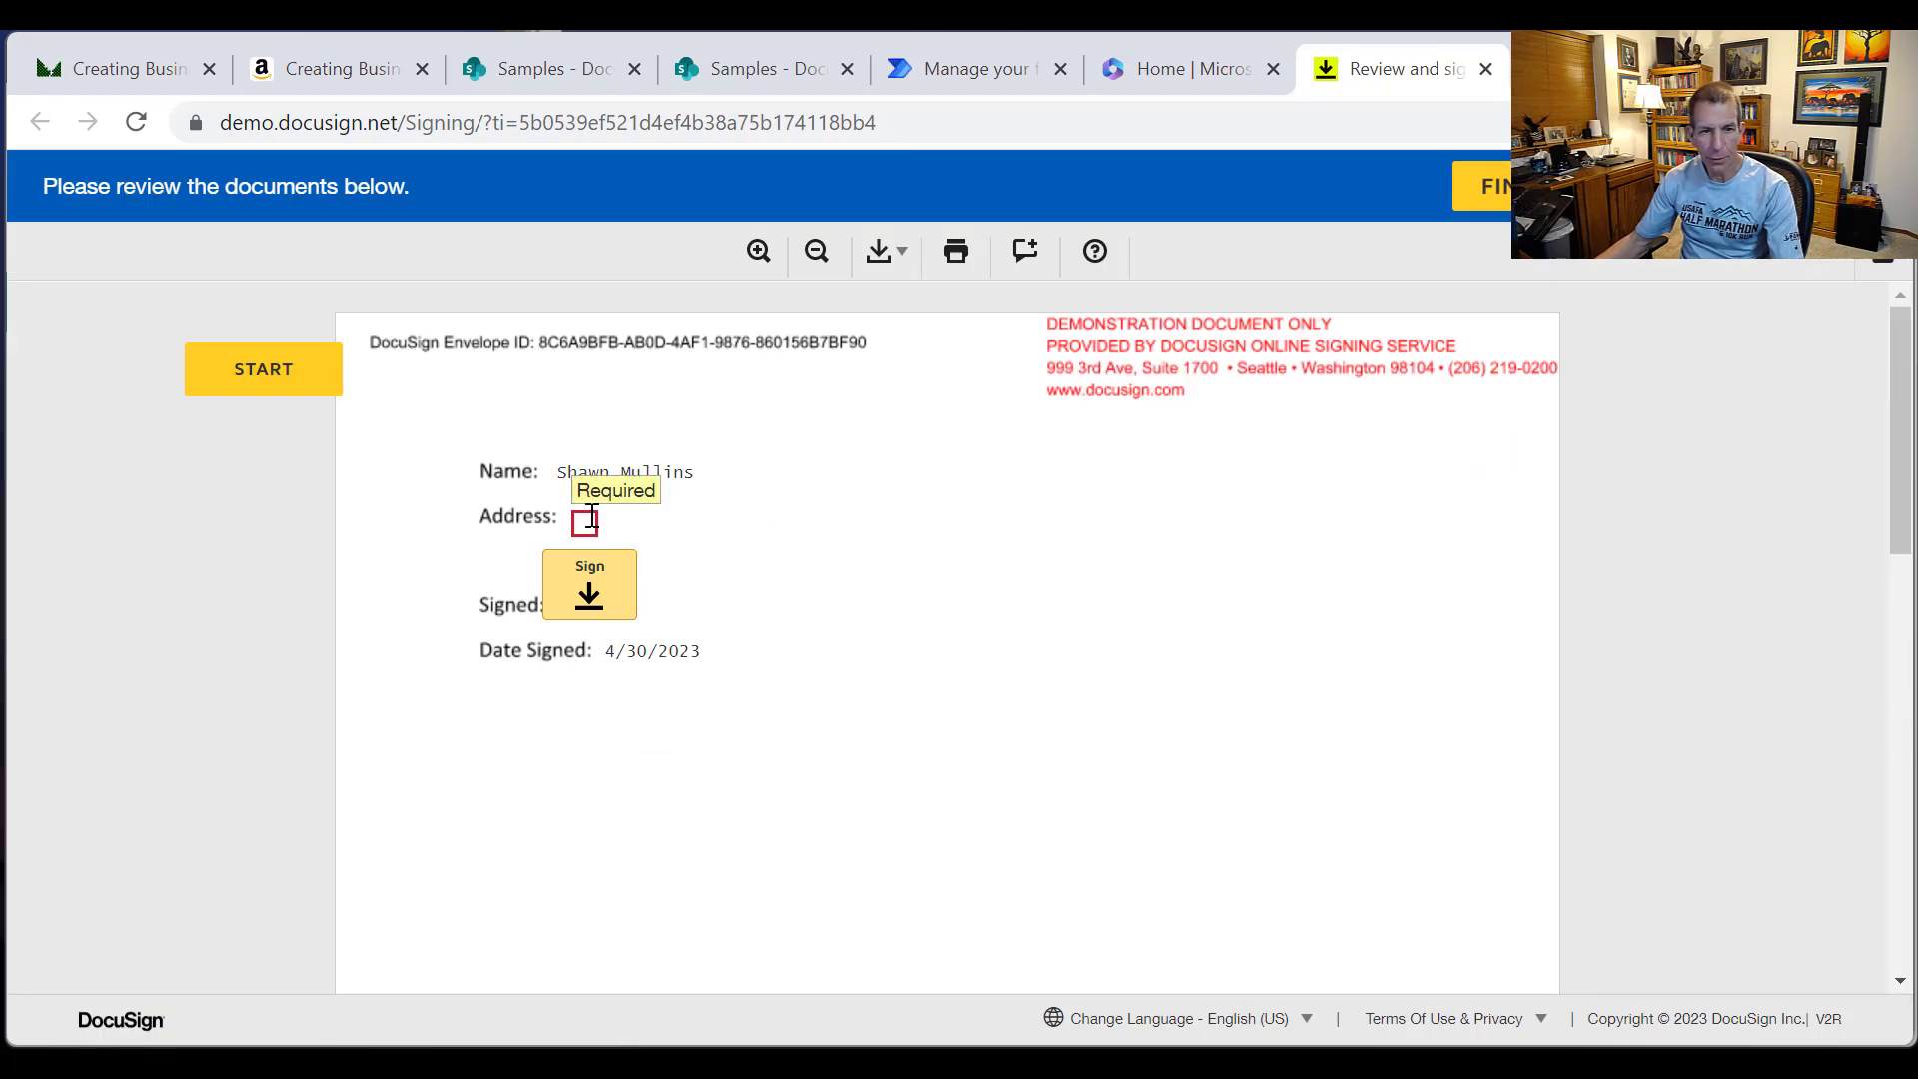
Step: Fill in the form's required Address field with the signer's street address
click(587, 521)
text(12)
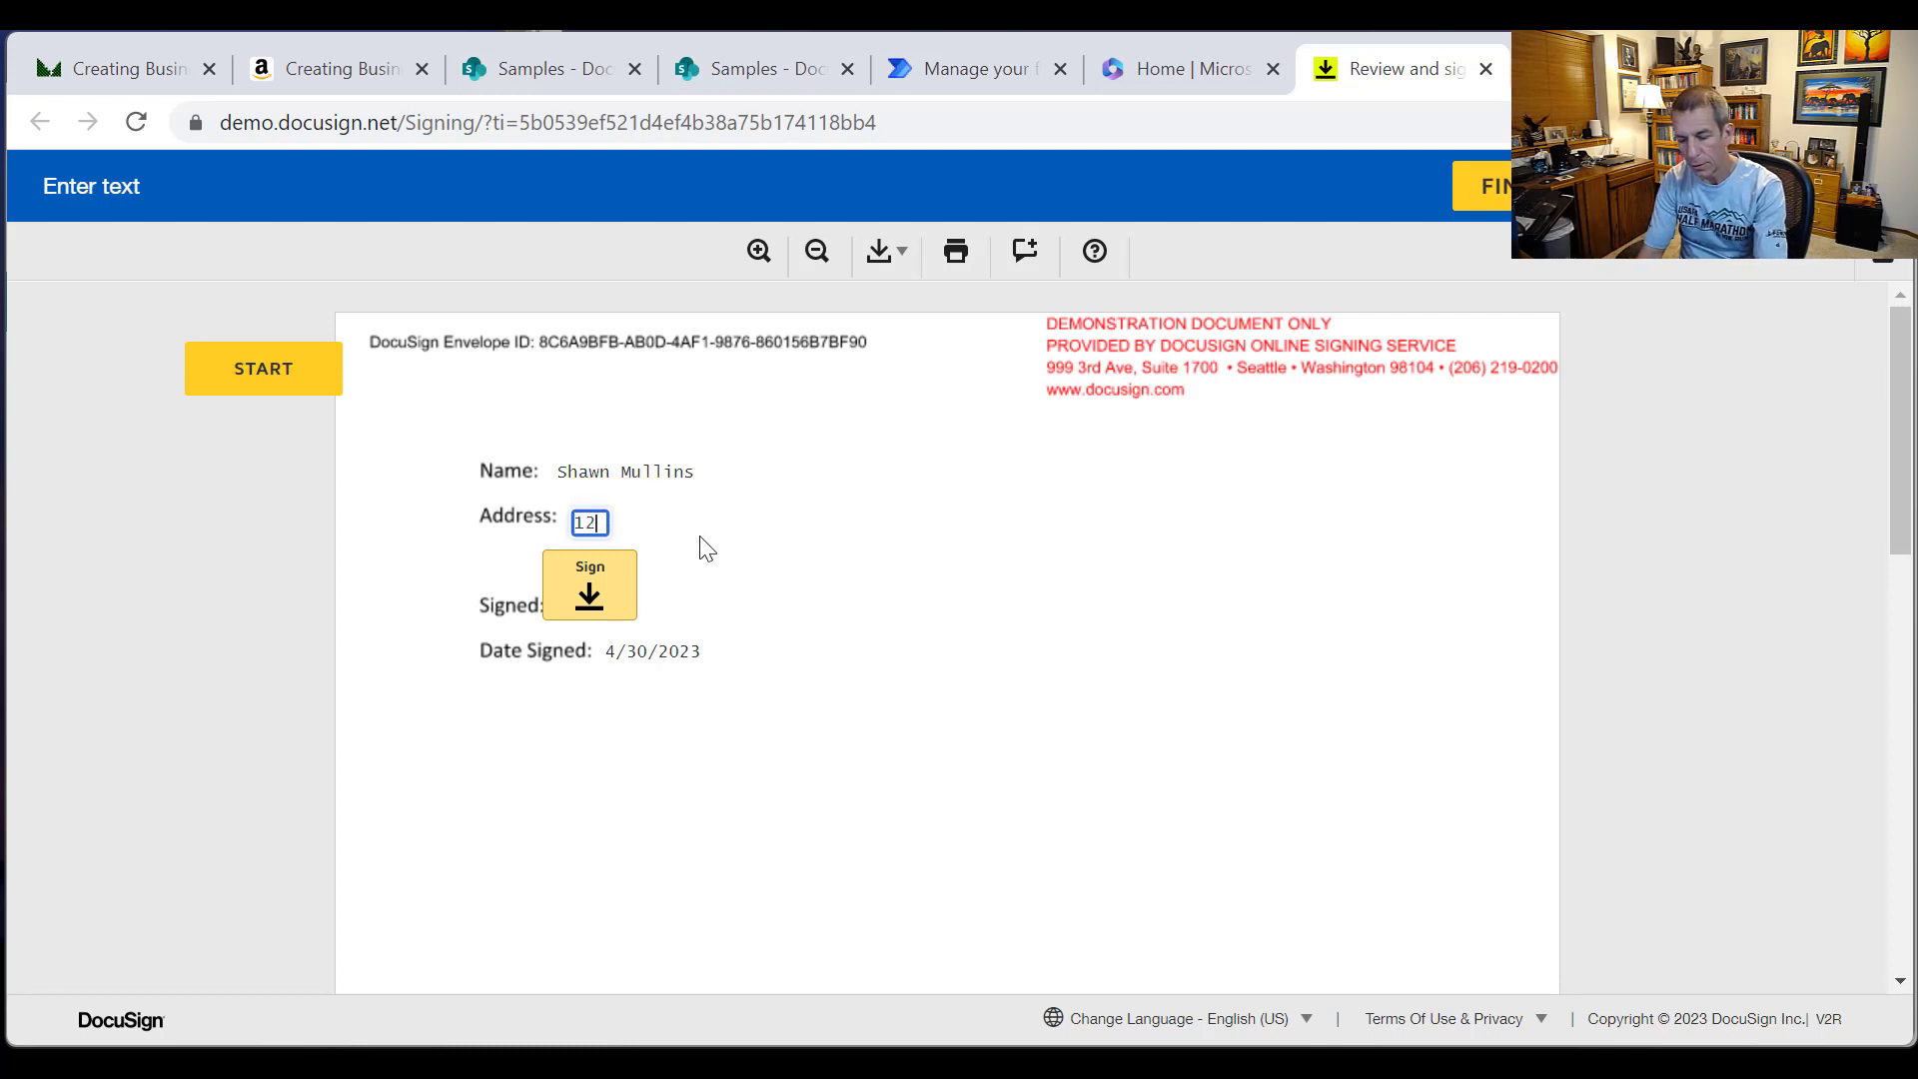
text(3 Soul)
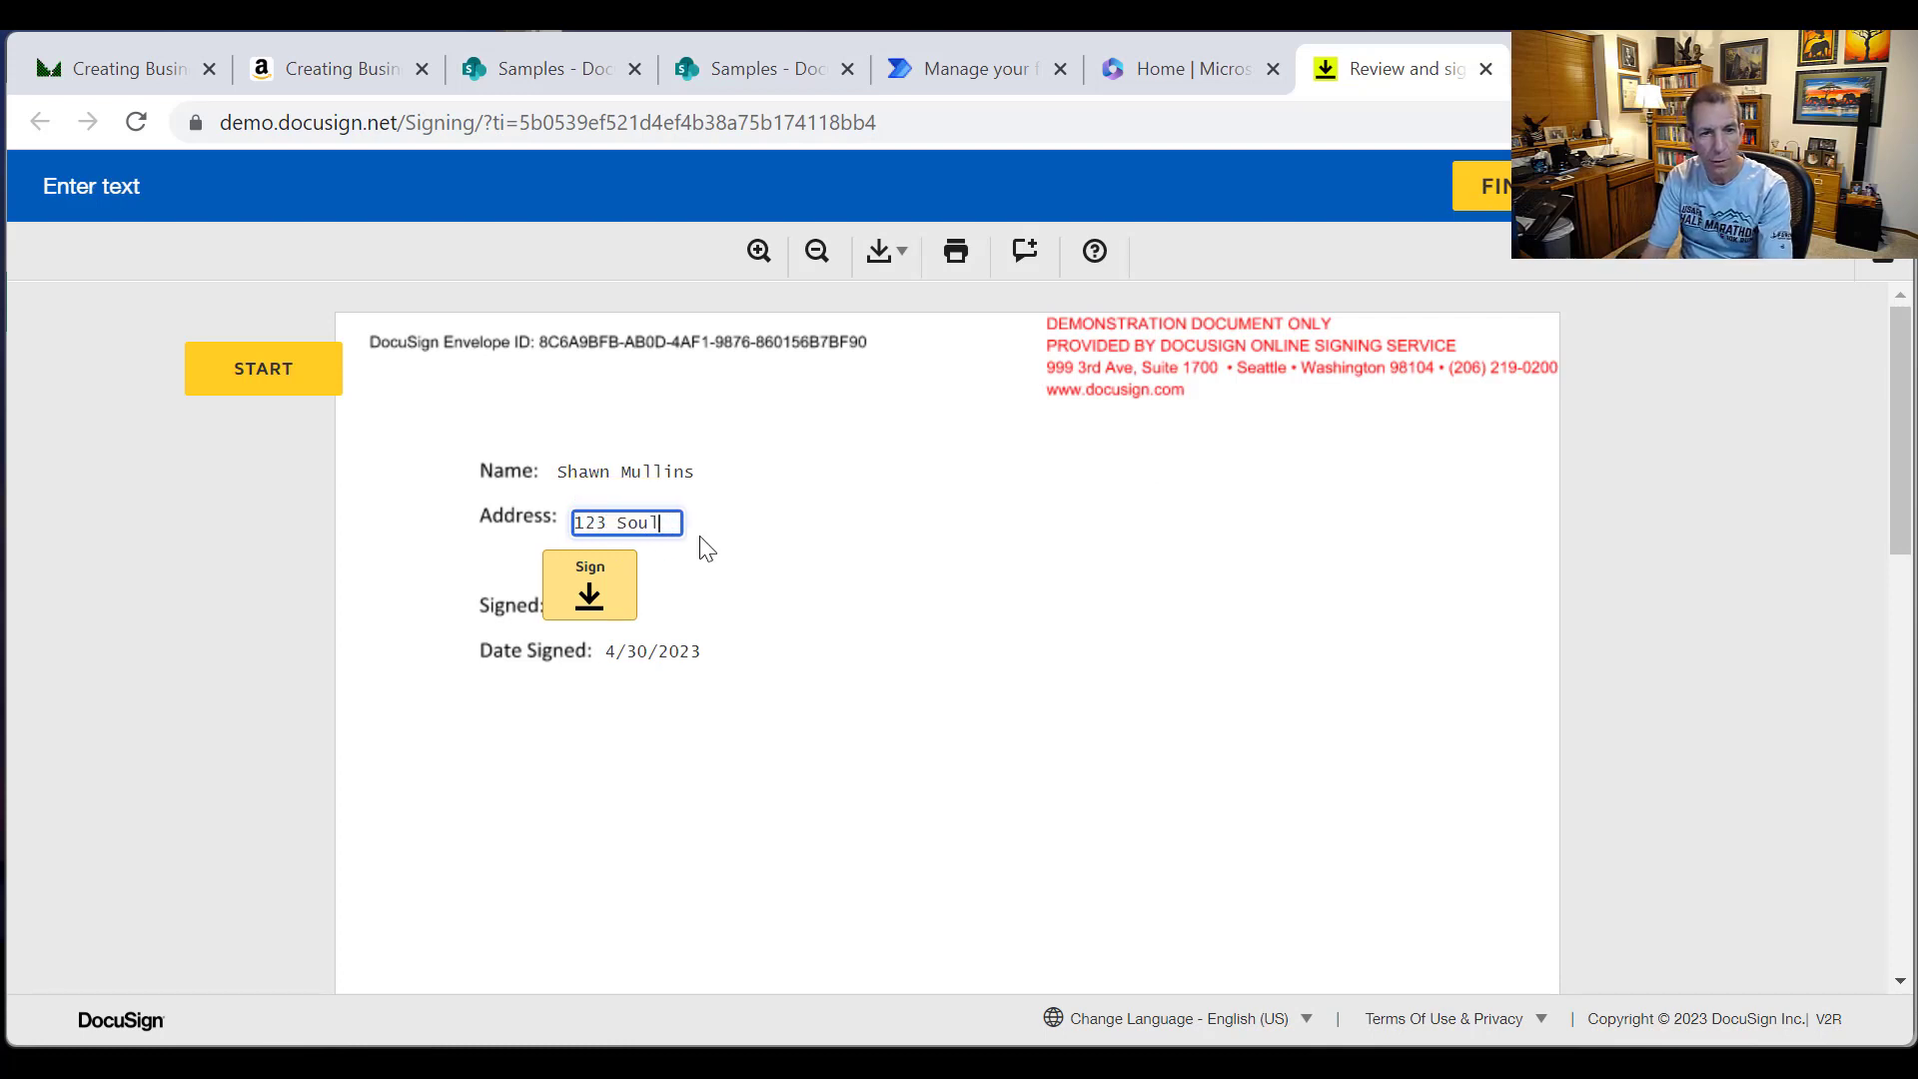
text('s Core)
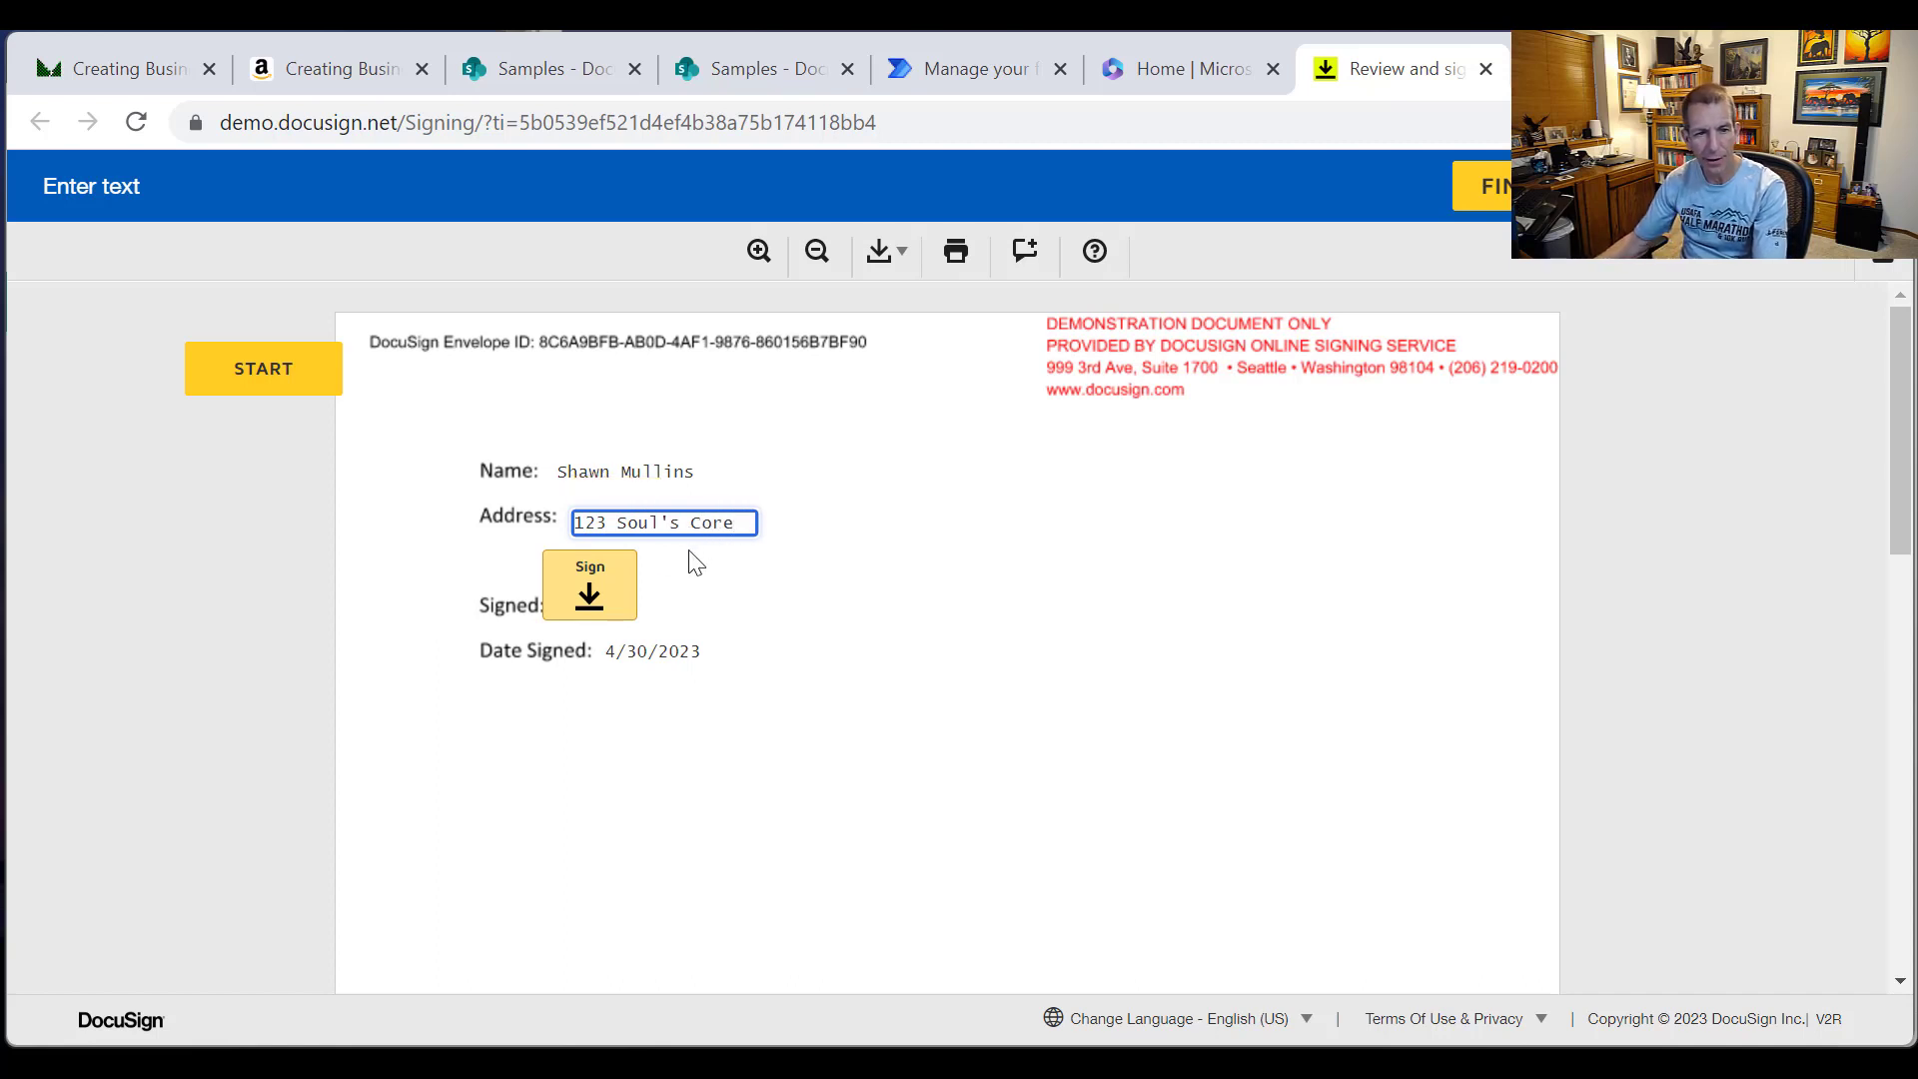
text( Way)
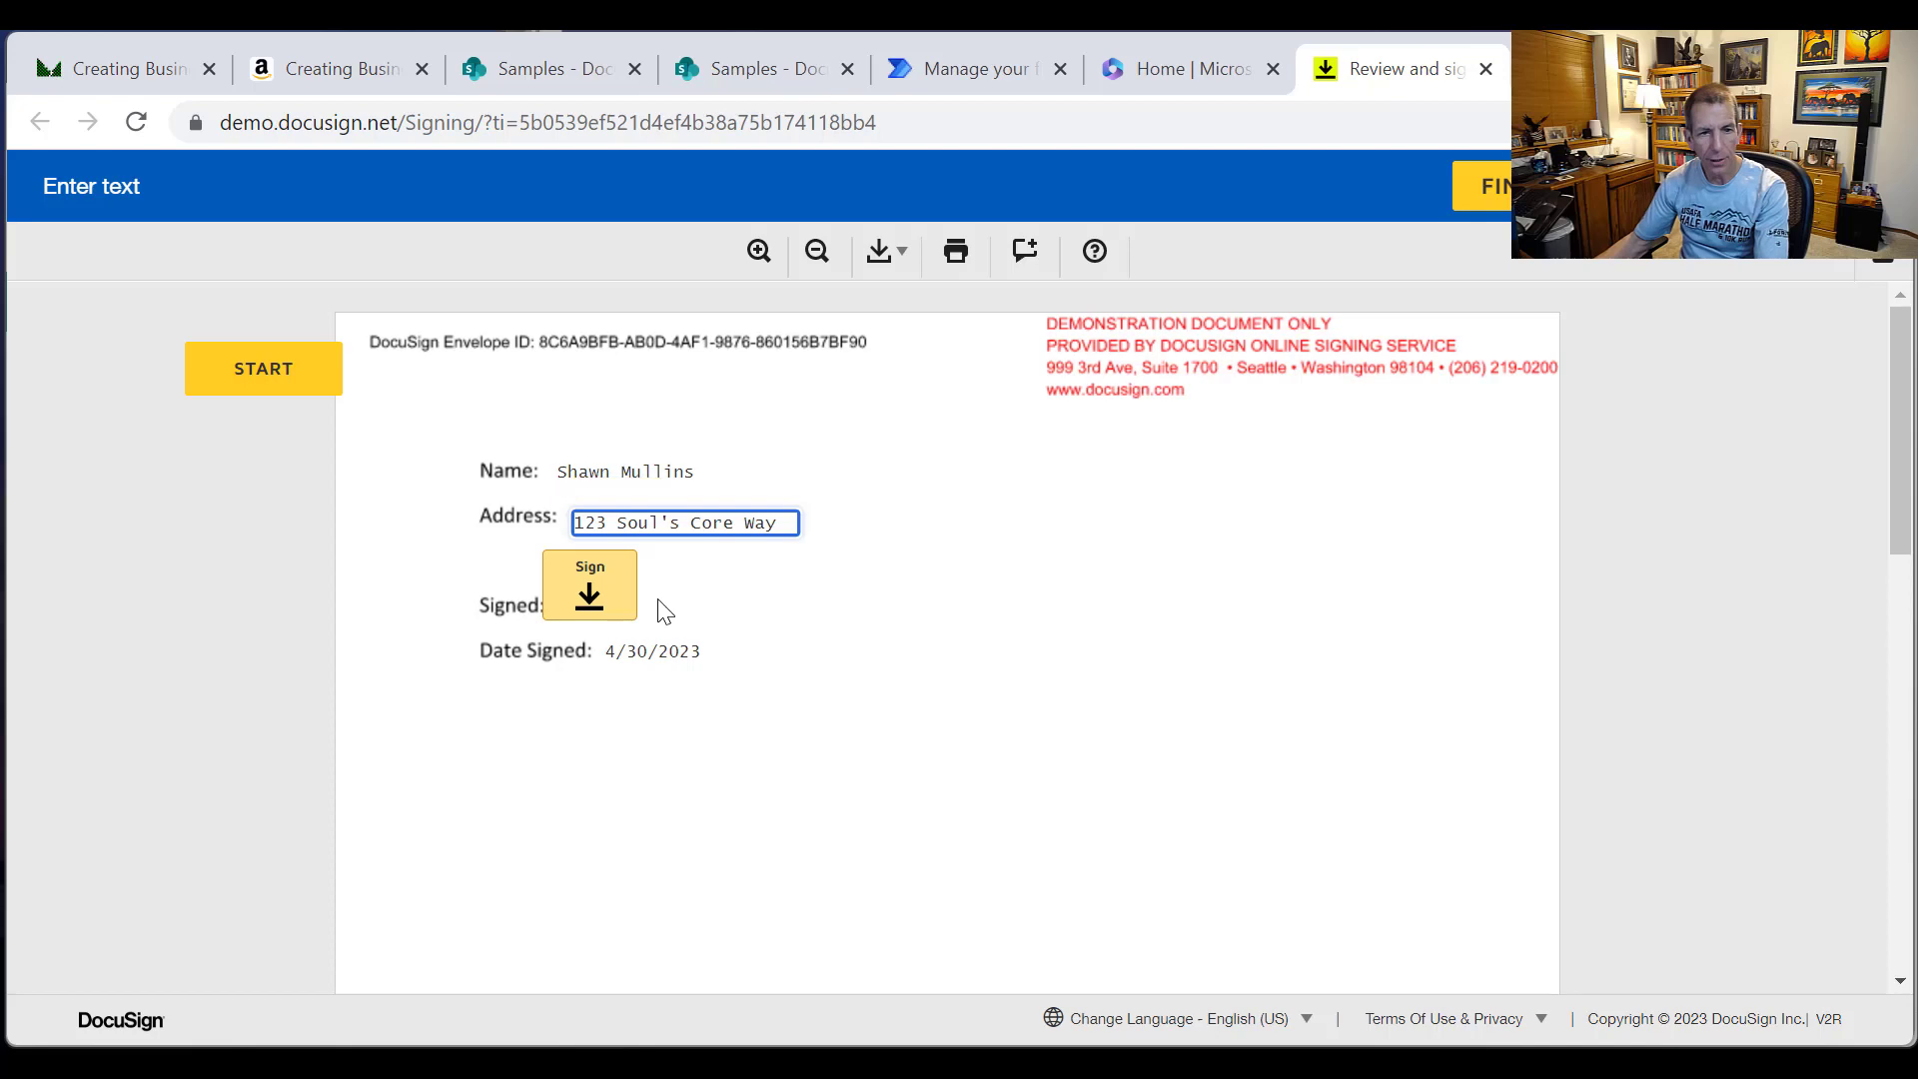
click(591, 599)
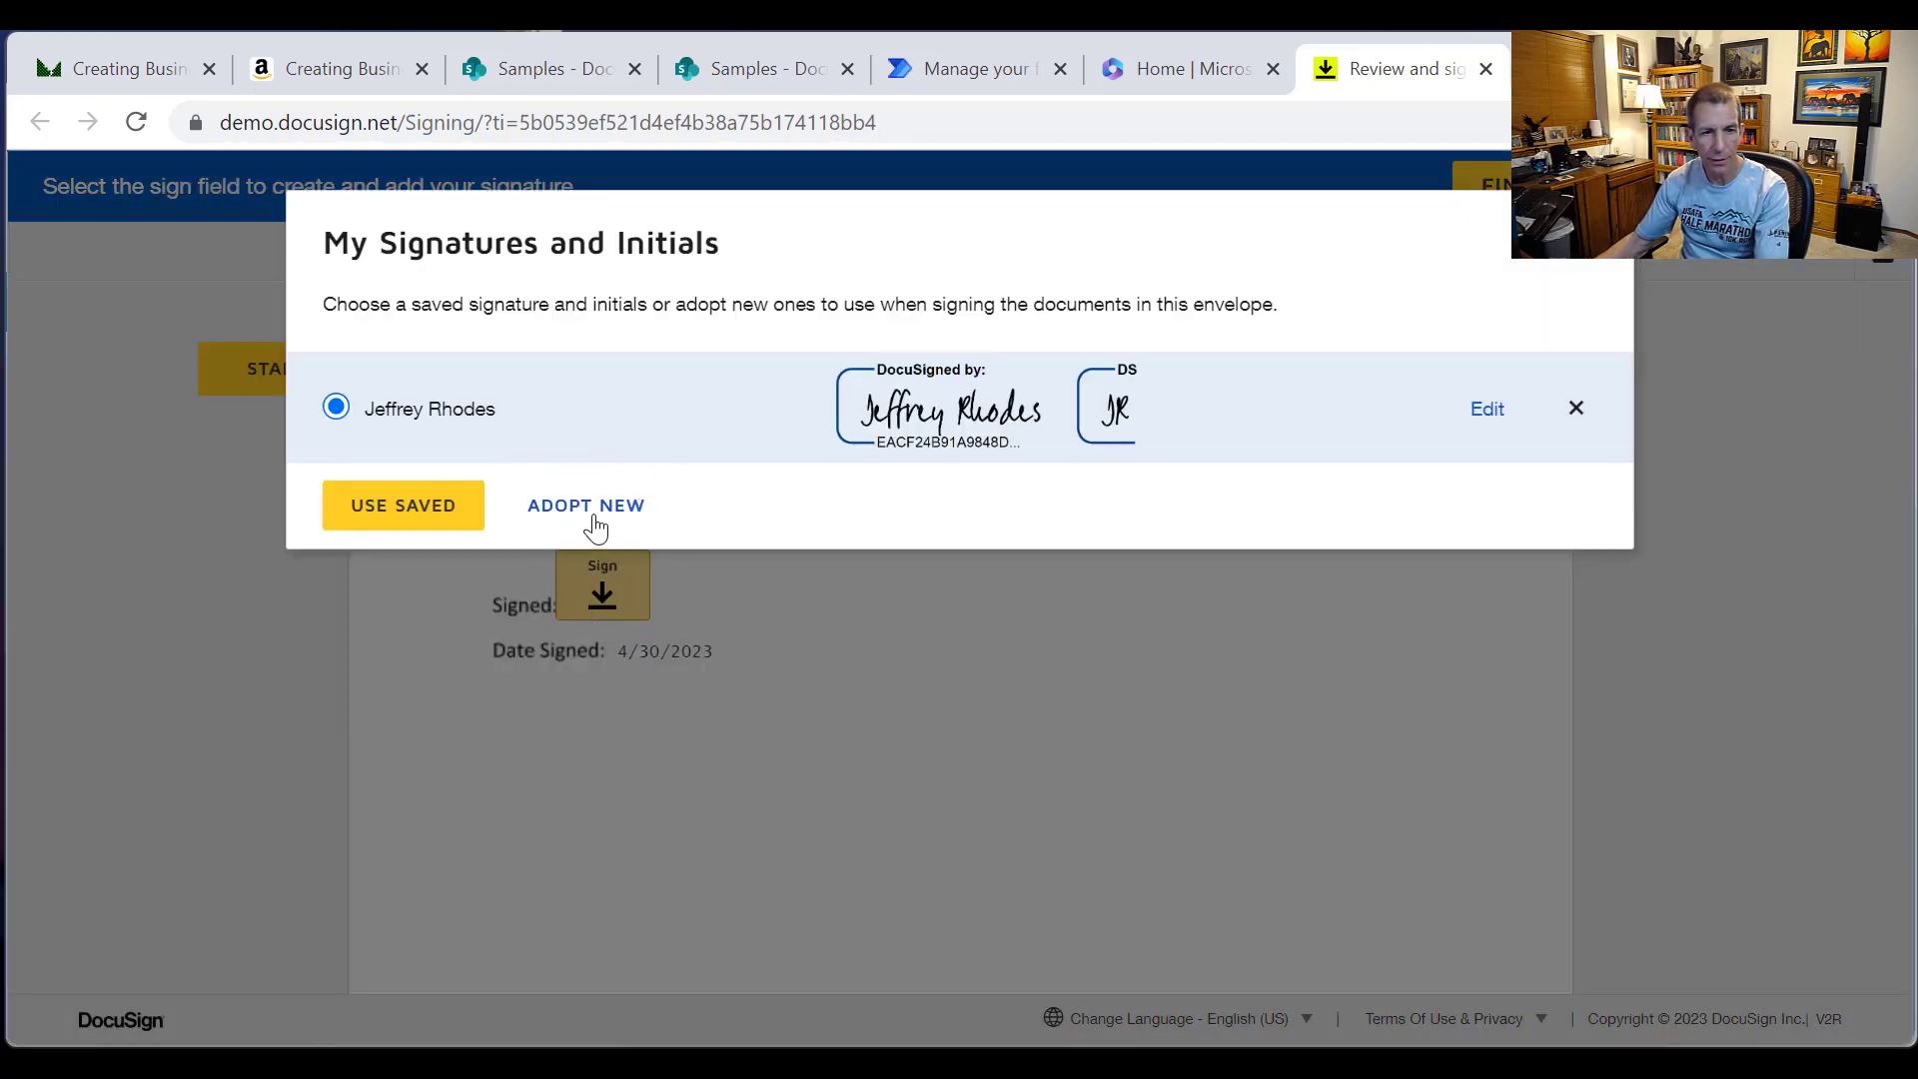
click(1487, 409)
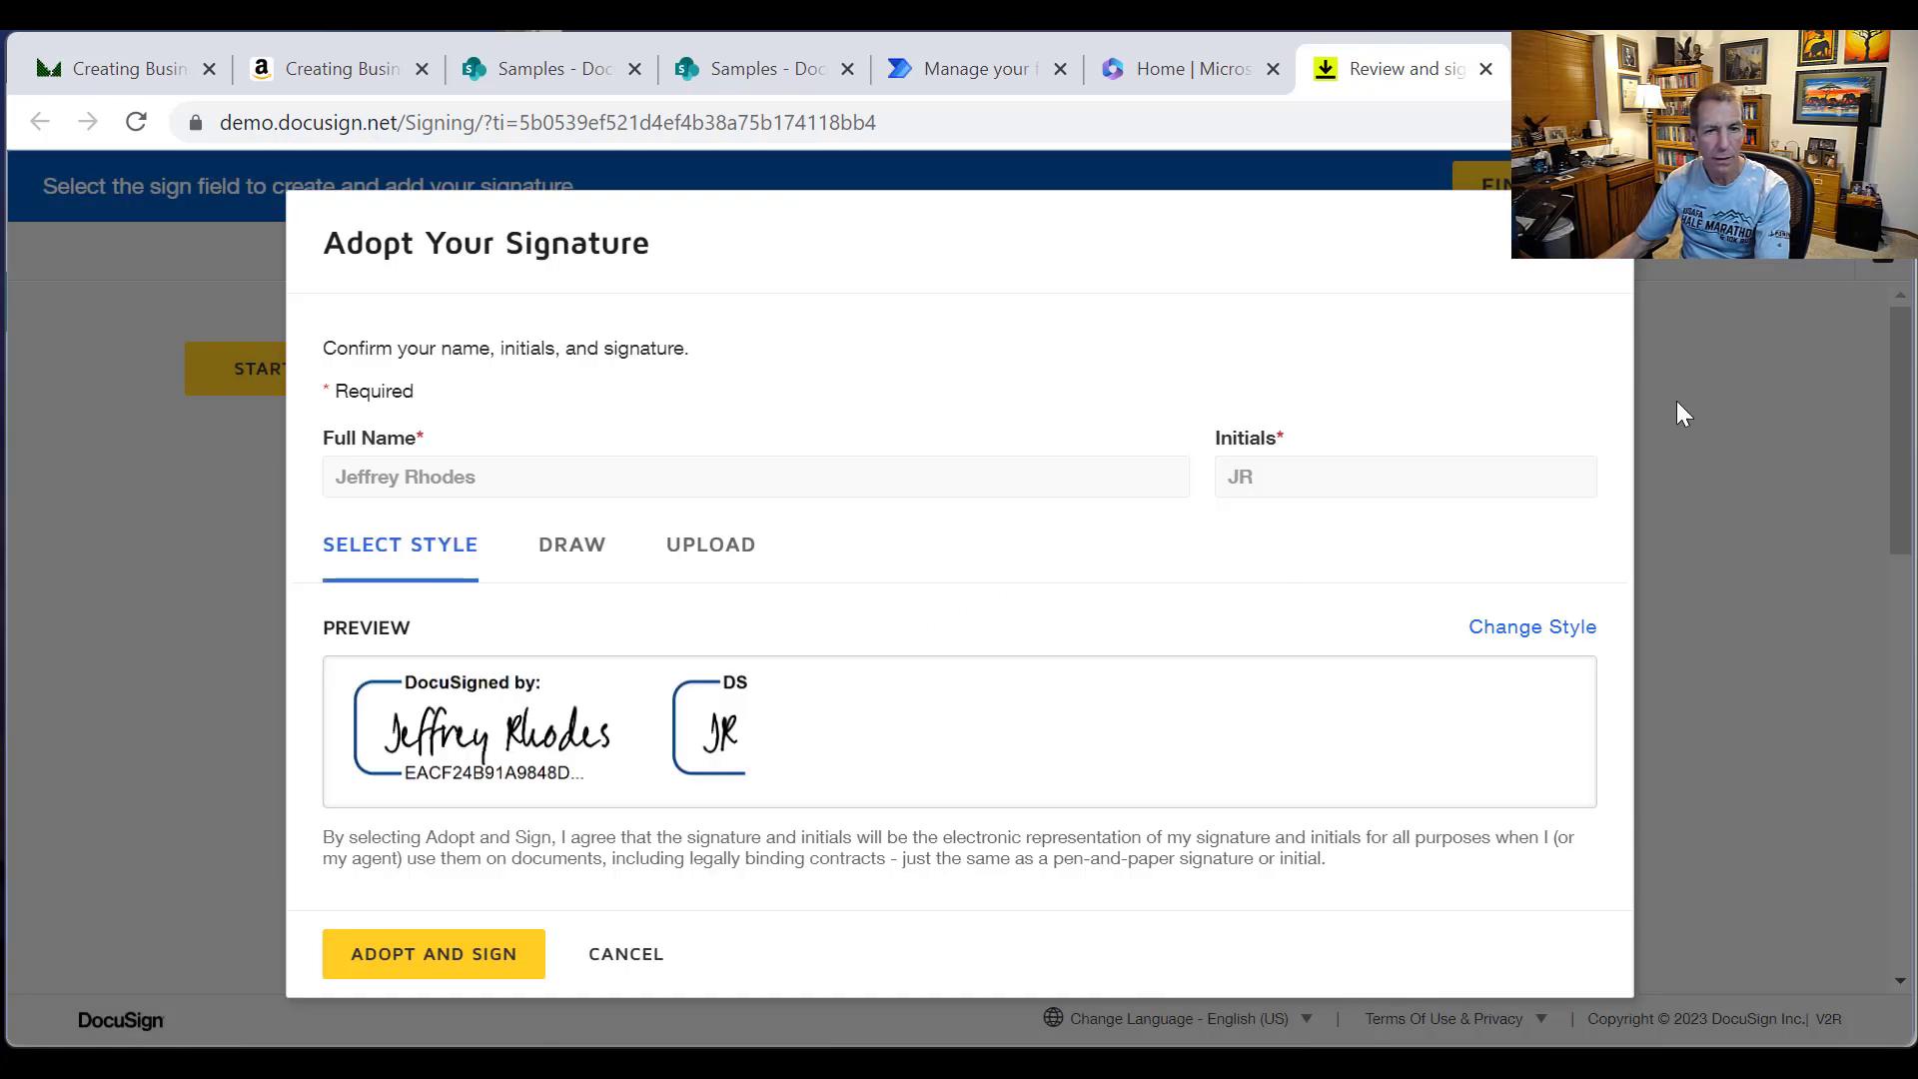
key(Escape)
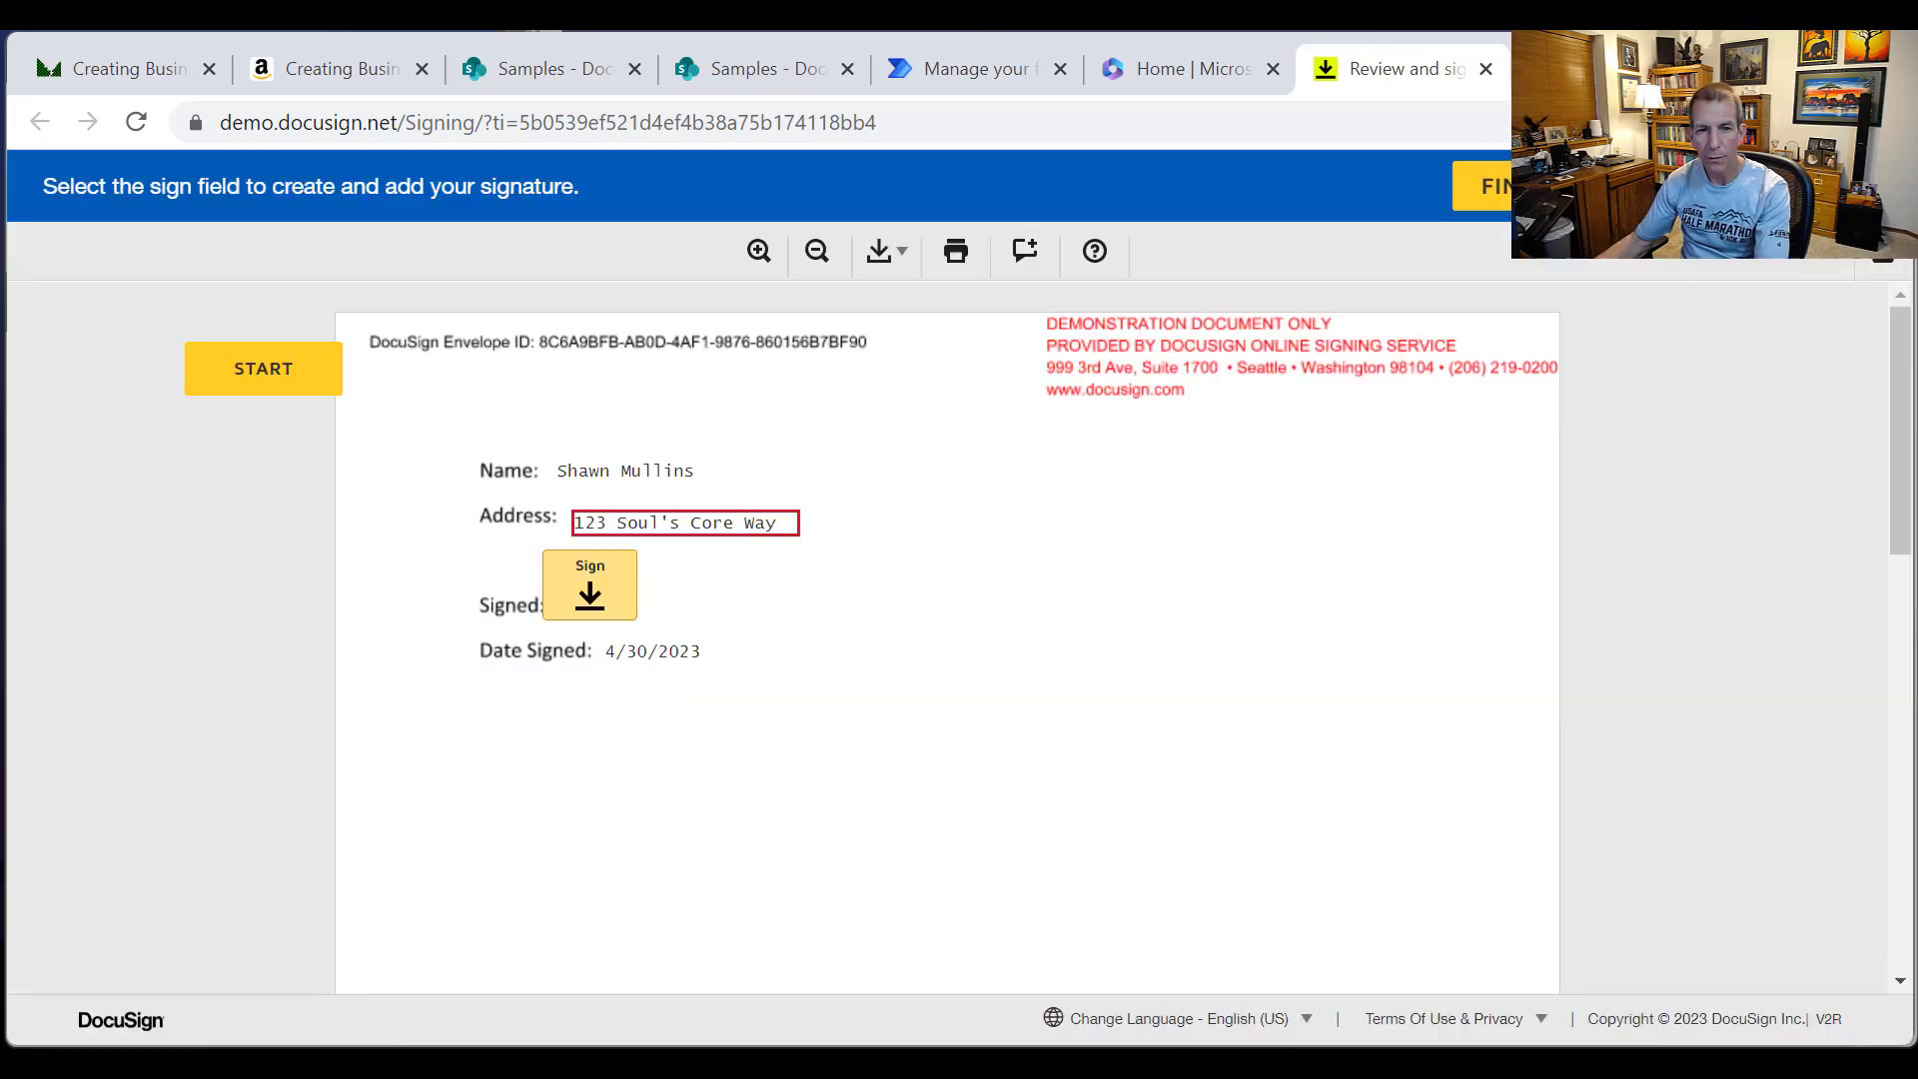
Step: Sign the form by adopting a new signature in the recipient's name, and finish the document
click(601, 594)
click(600, 506)
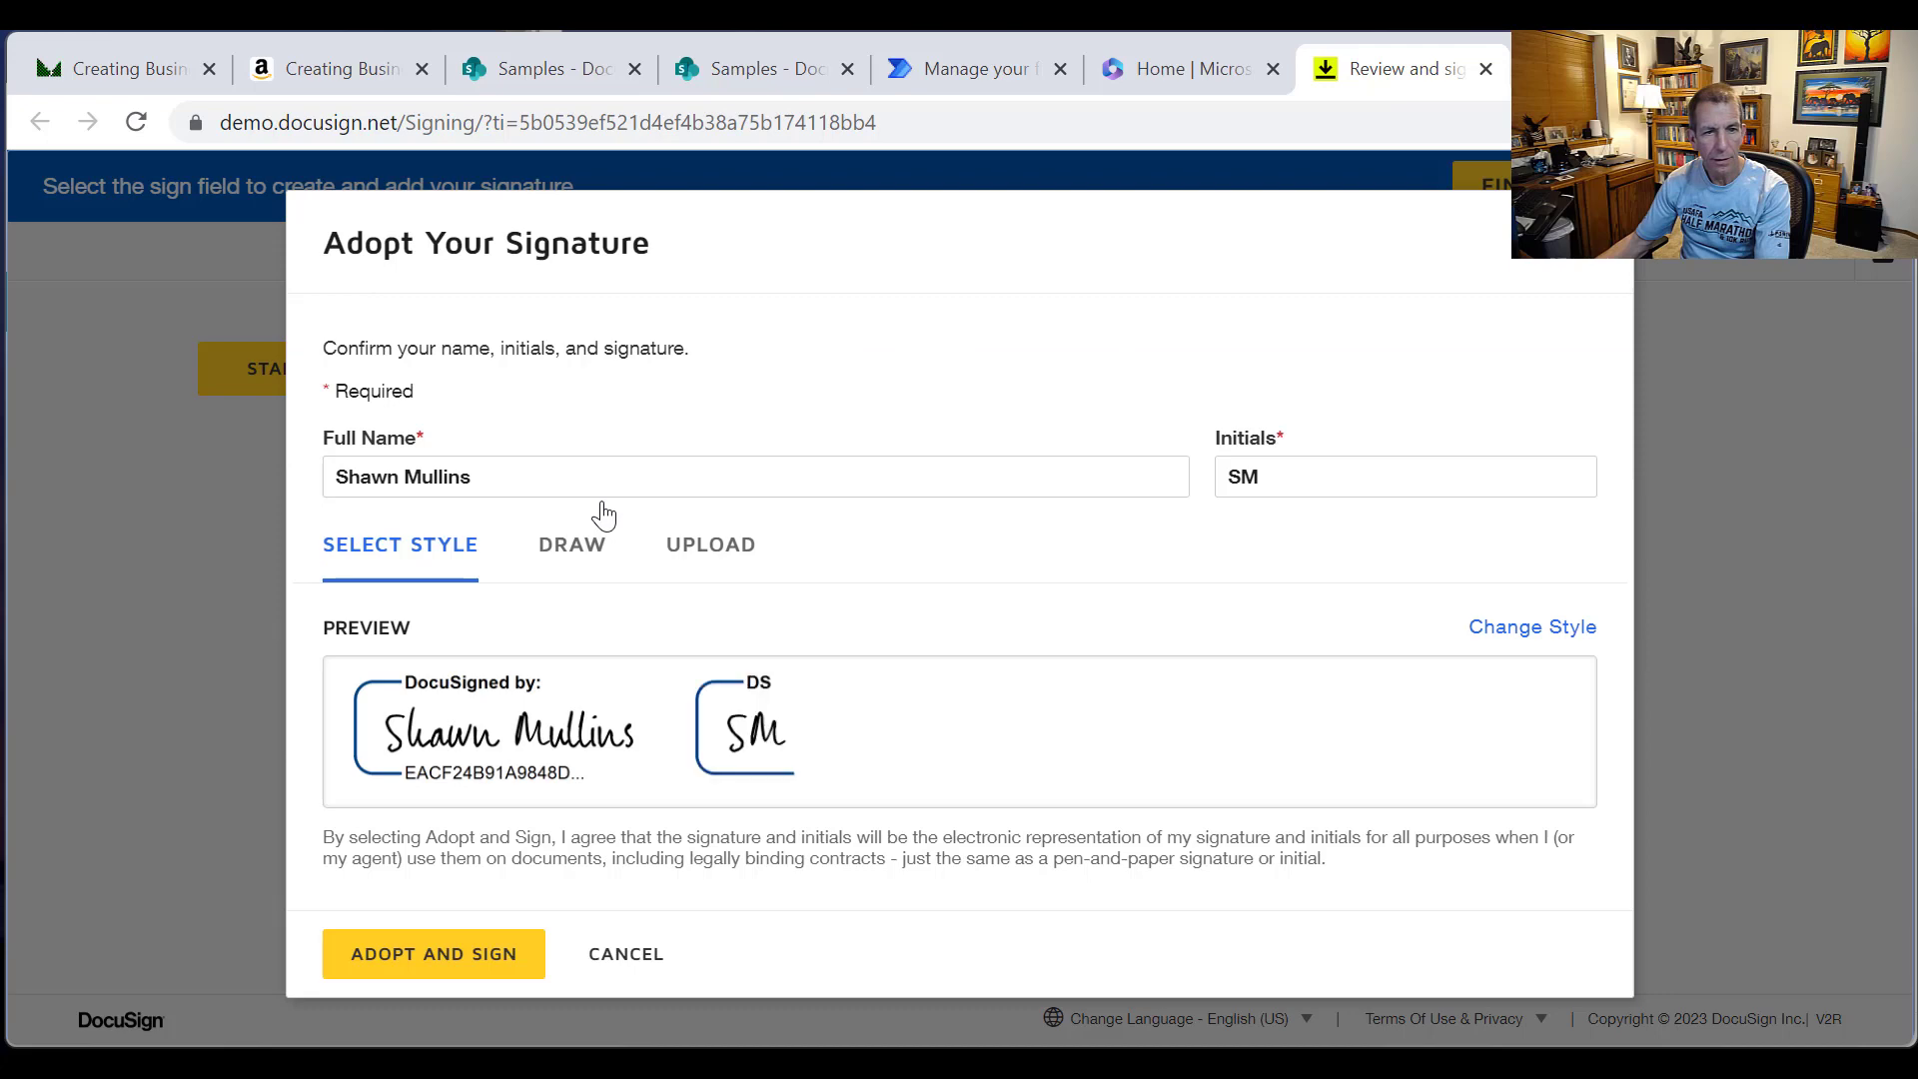
click(452, 961)
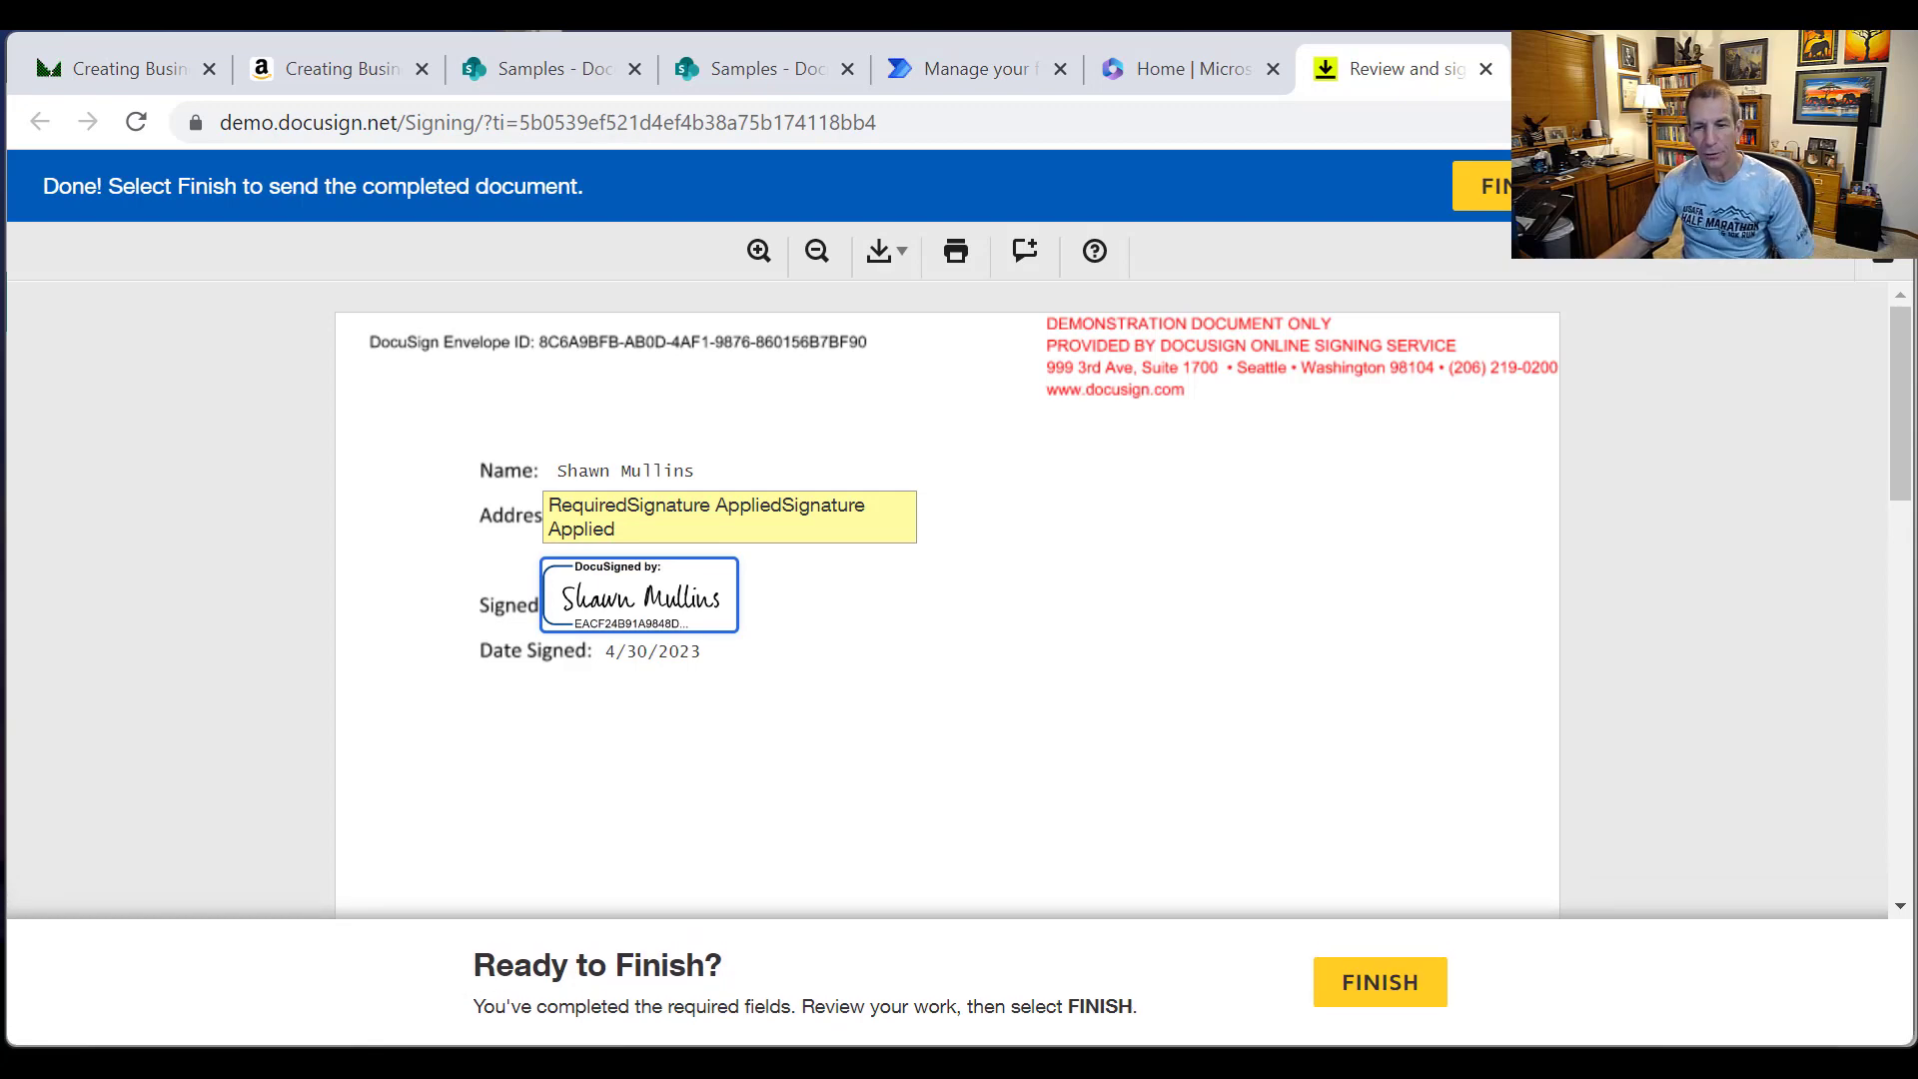
click(1388, 986)
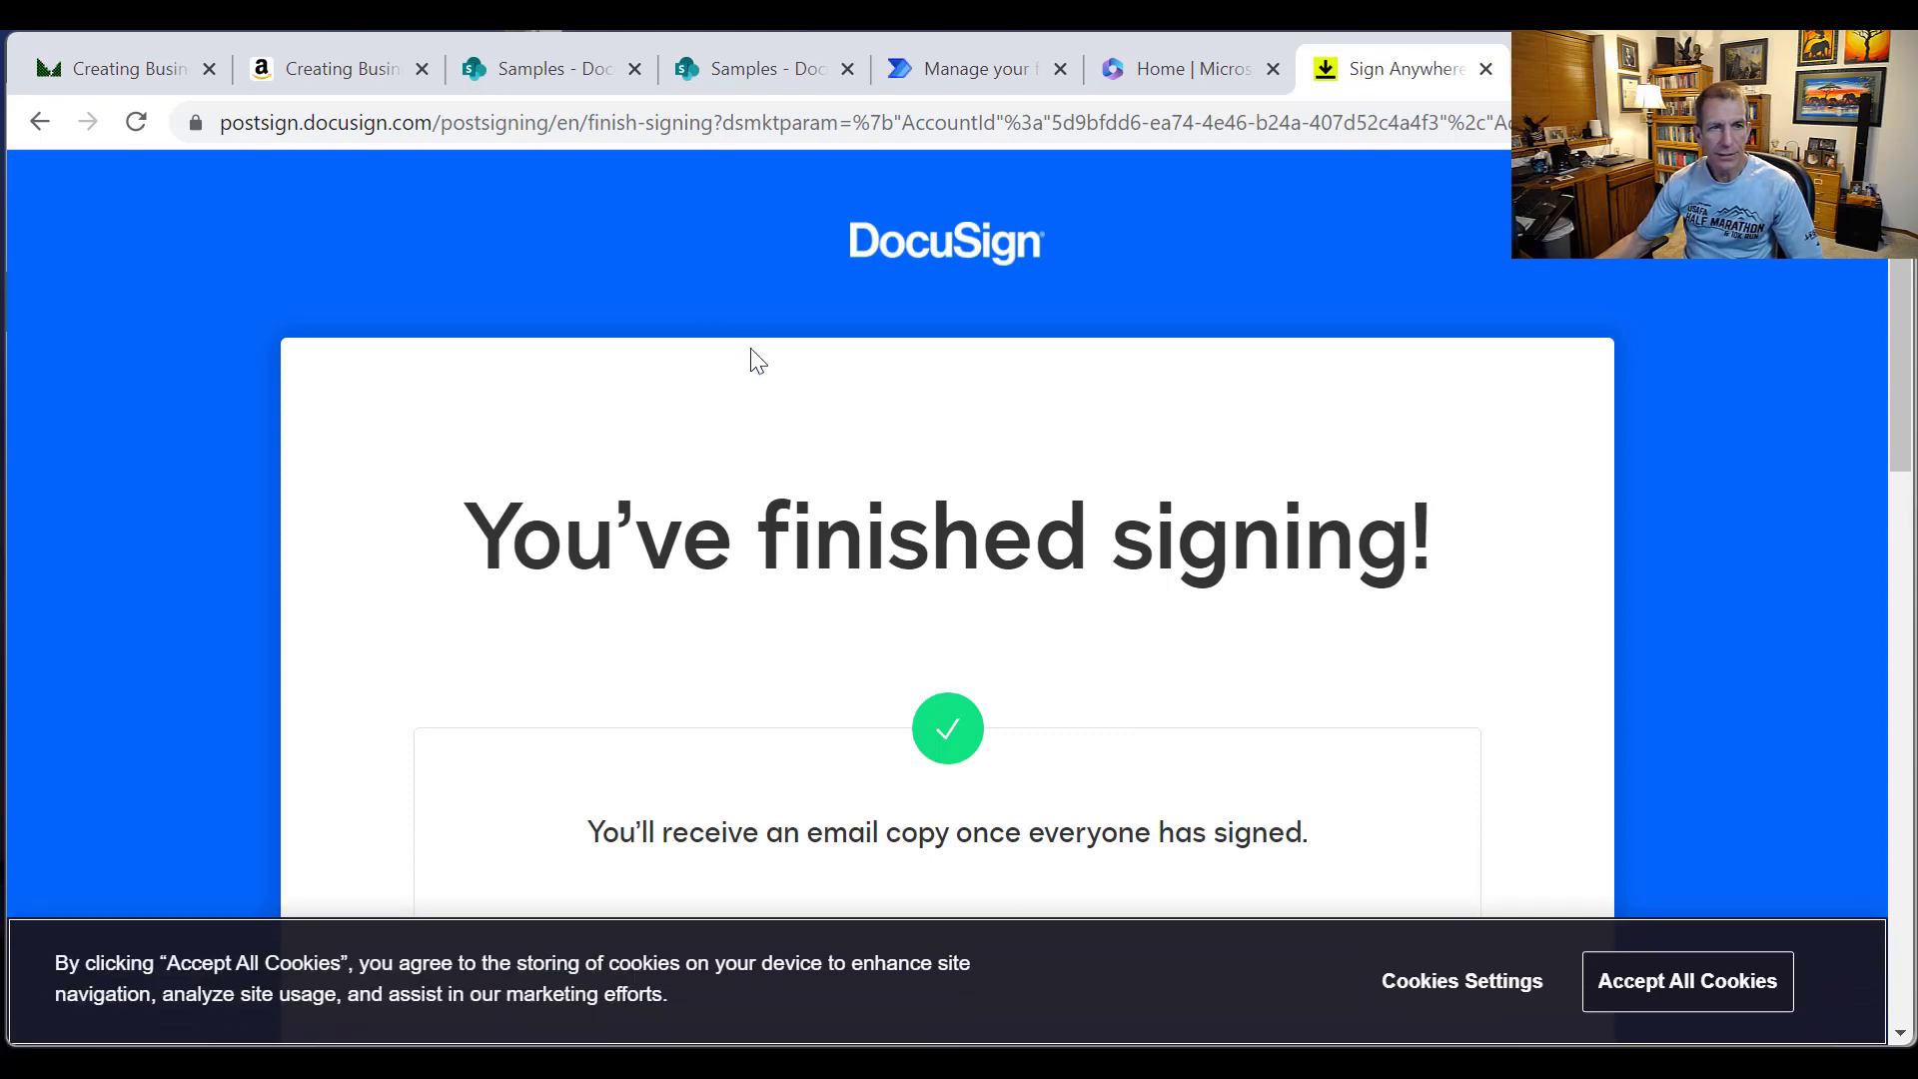
Step: Return to the DocuSign Test list in SharePoint and close its duplicate browser tab
click(764, 72)
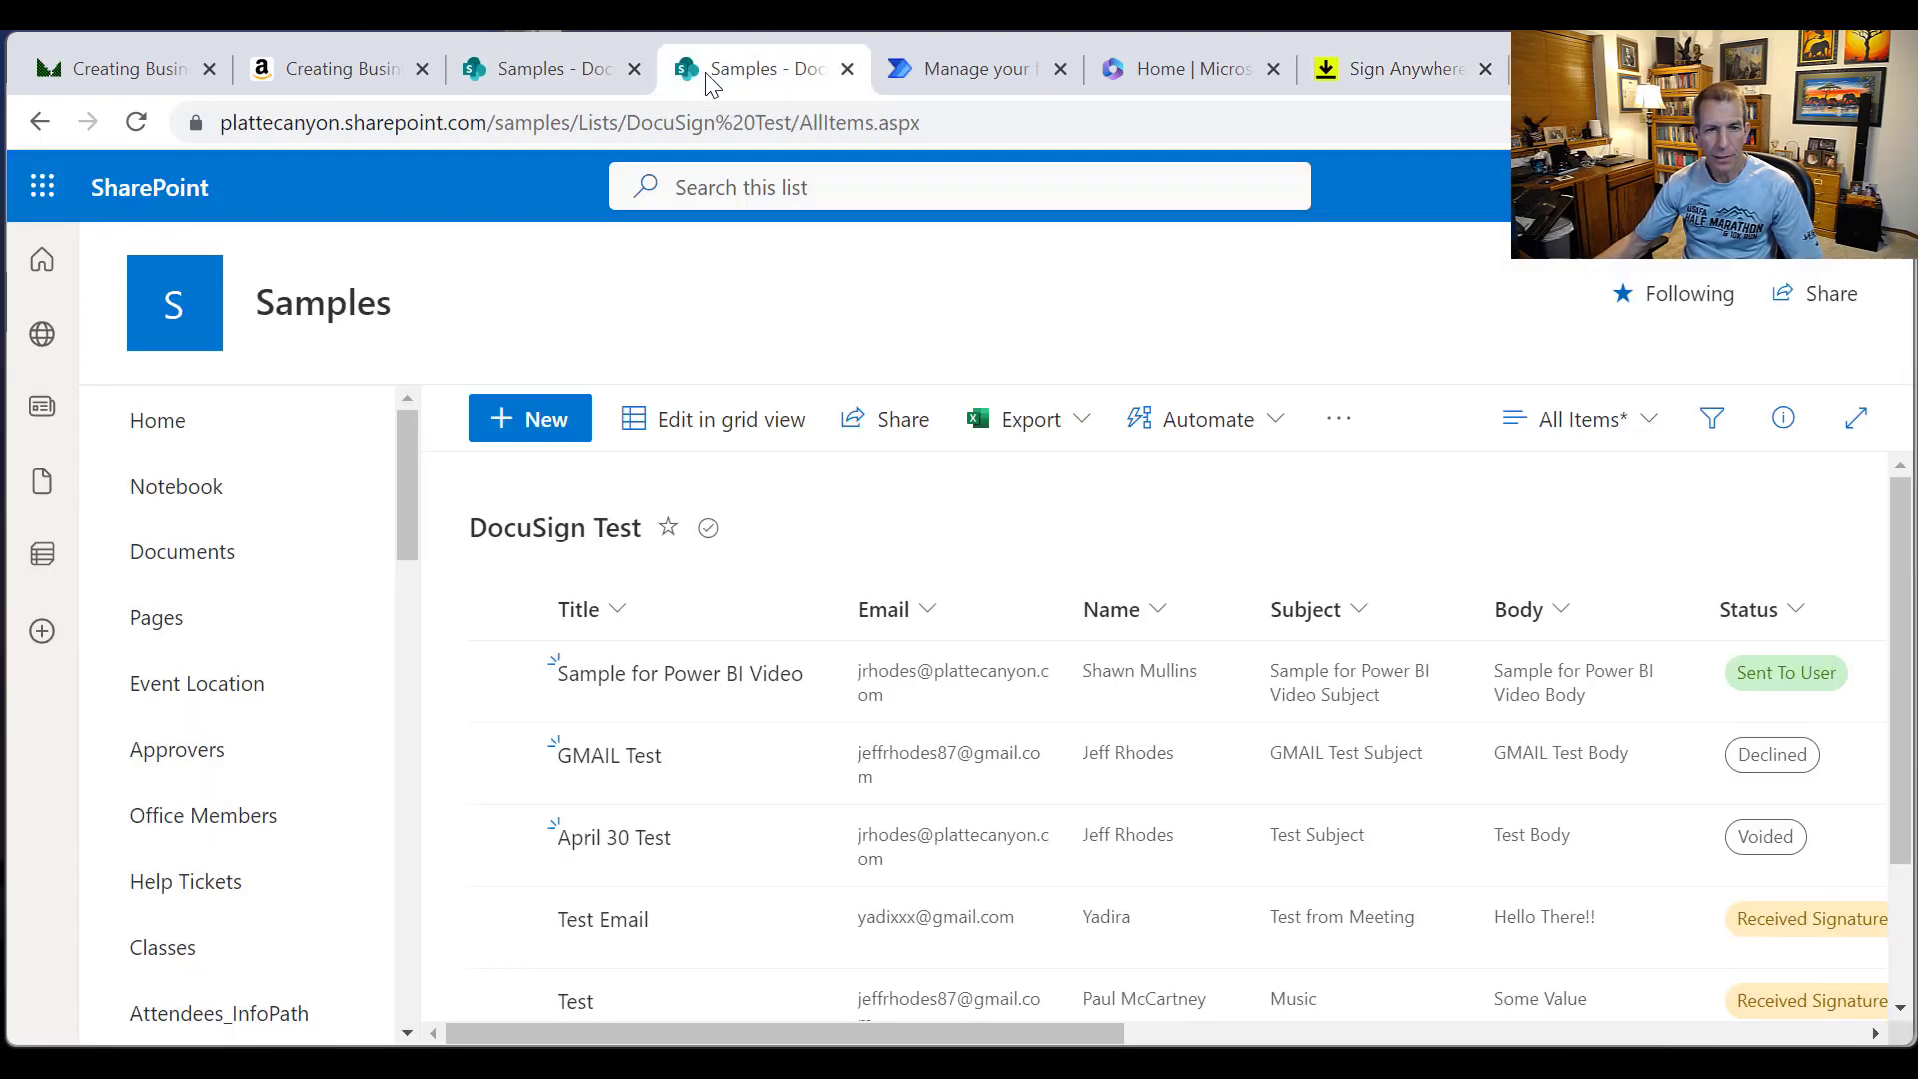
click(576, 75)
click(848, 69)
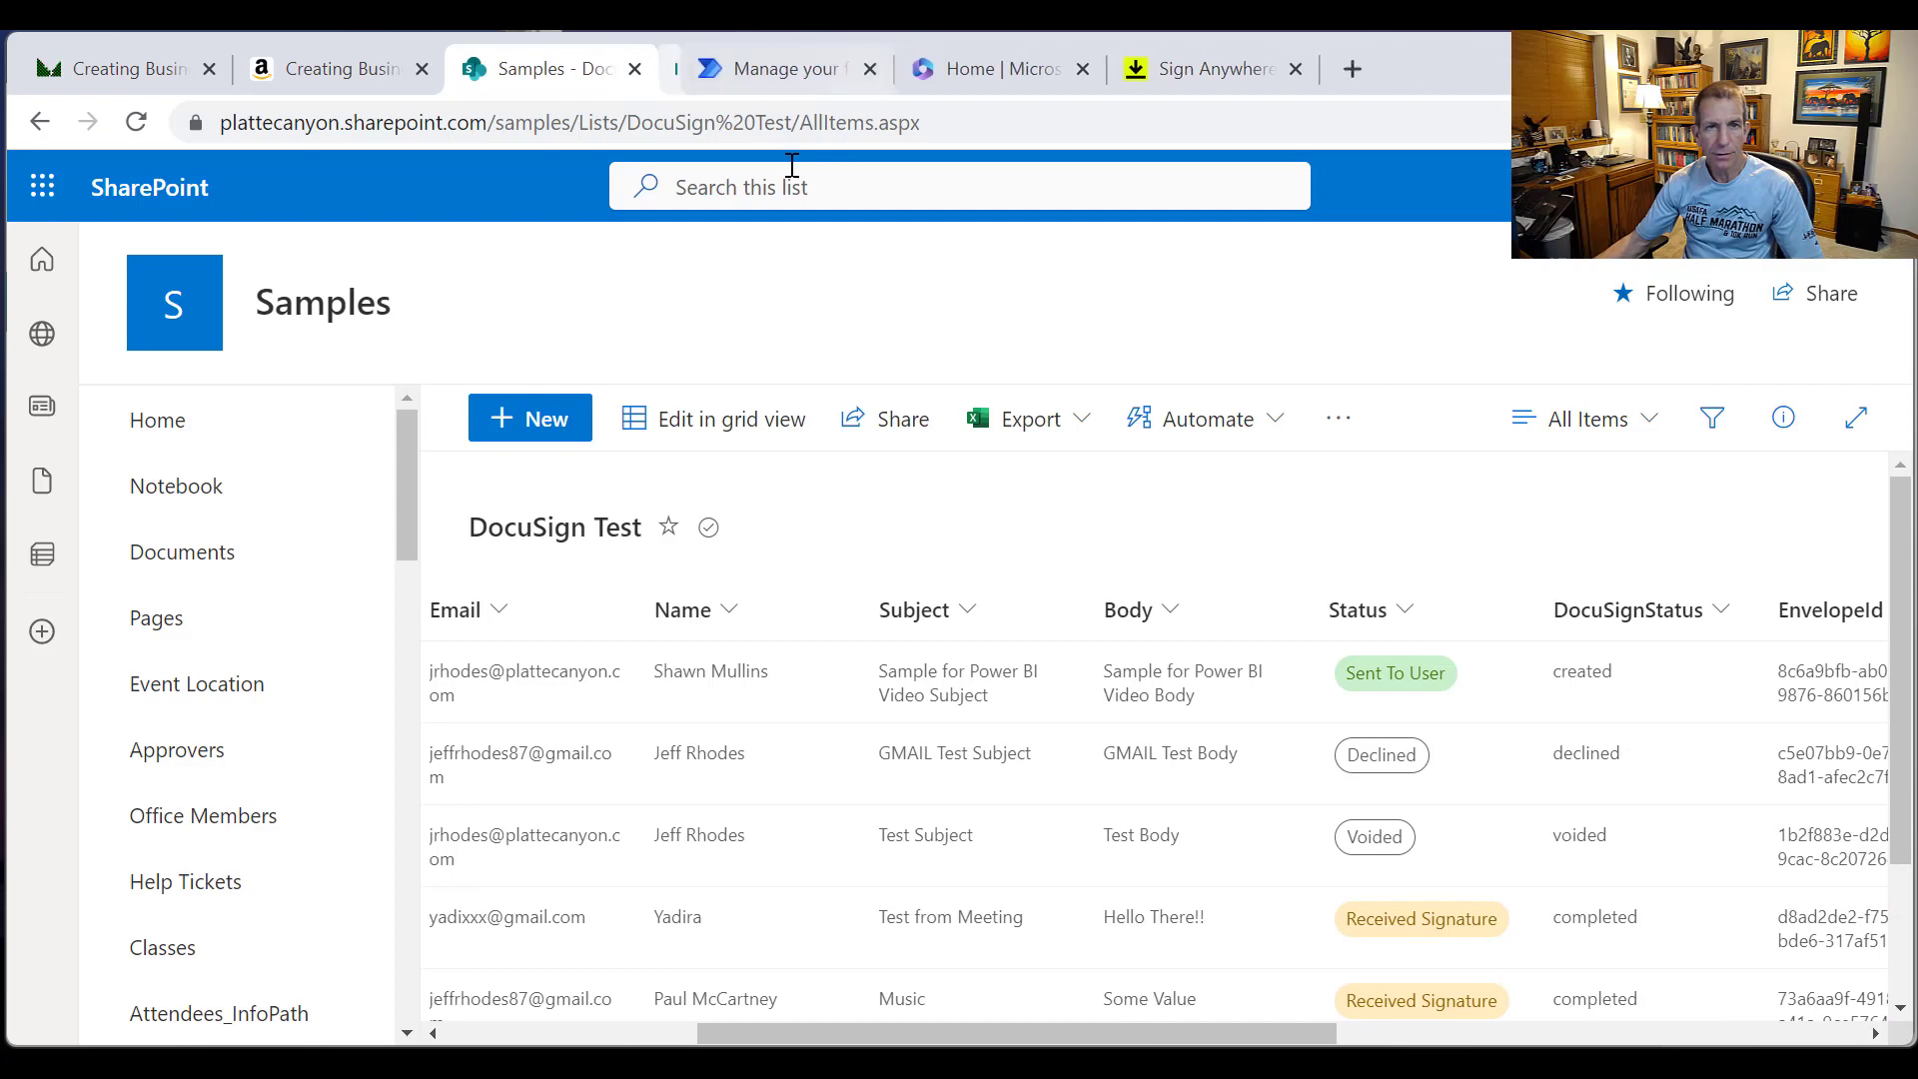
Step: Reload the DocuSign Test list until it updates, checking Status and DocuSignStatus for the Sample for Power BI Video item
right_click(1071, 482)
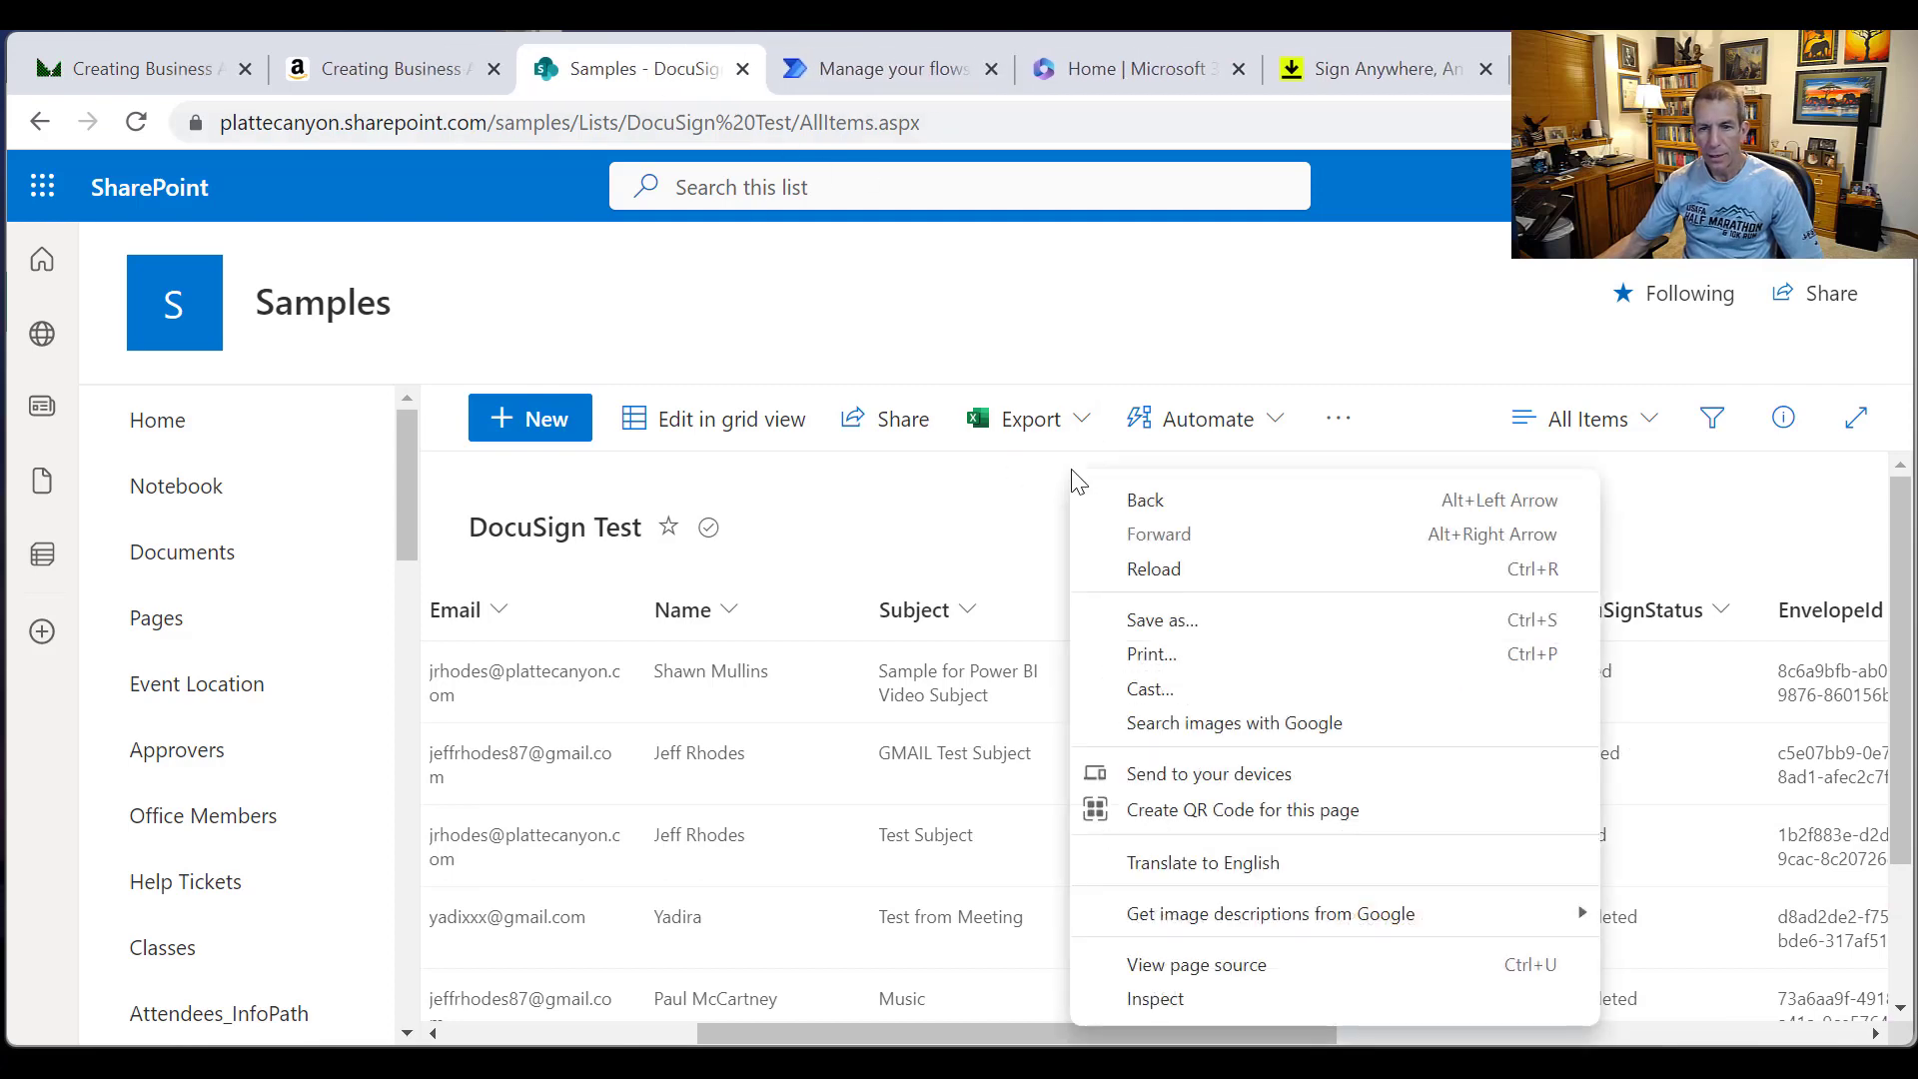
click(1209, 568)
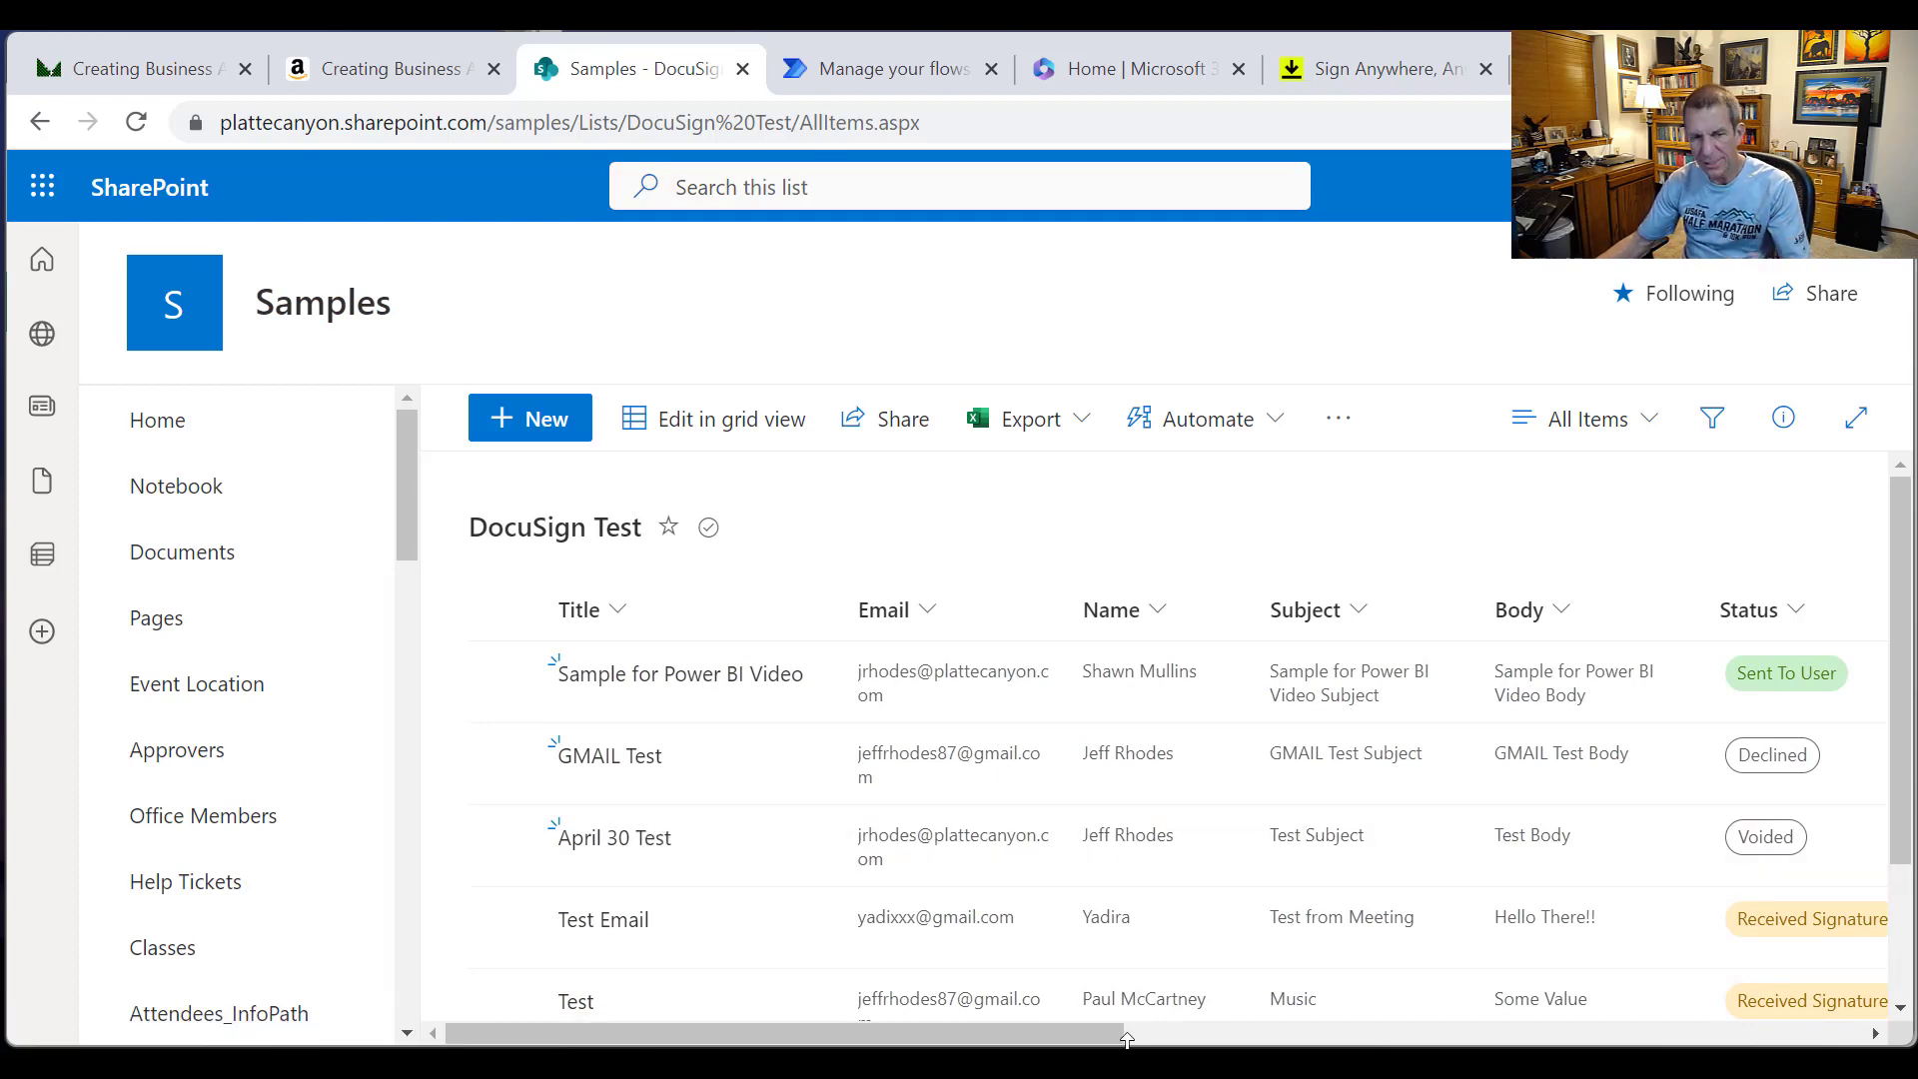
right_click(1097, 494)
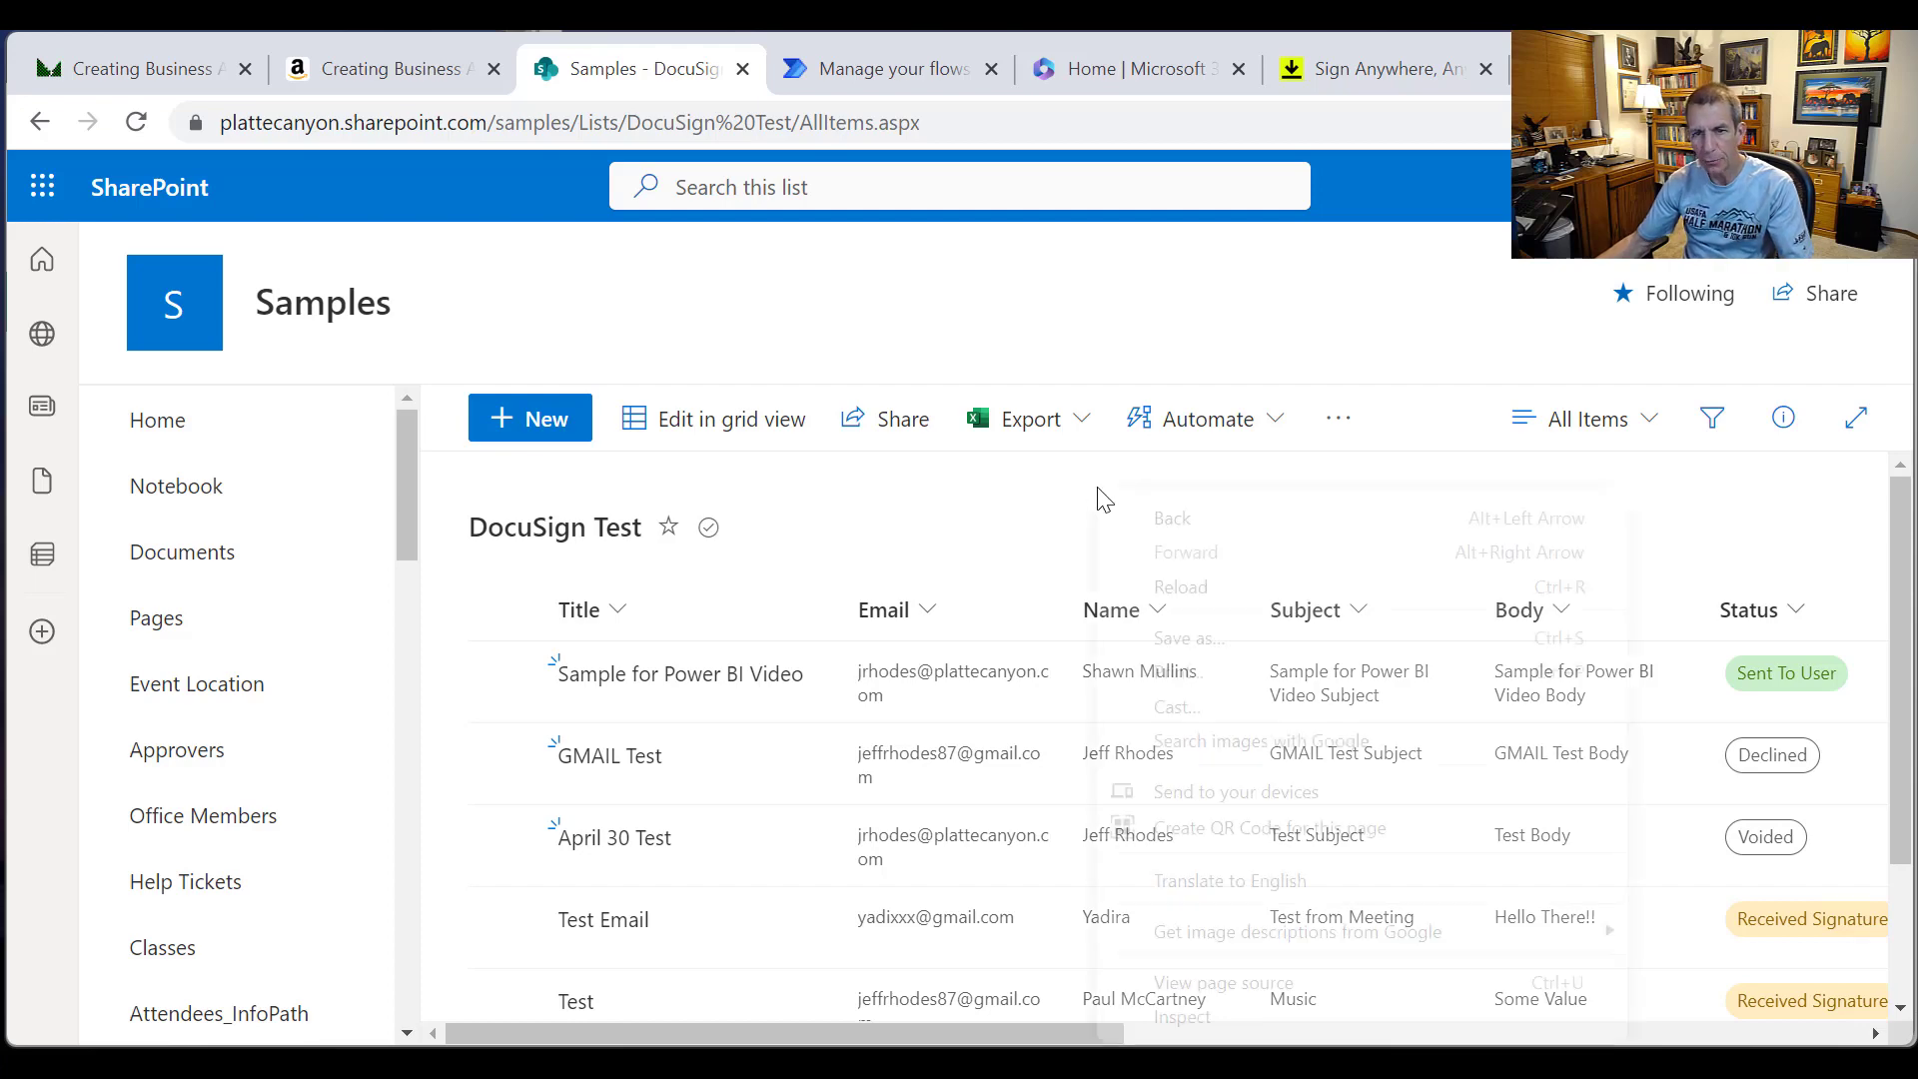
click(1215, 589)
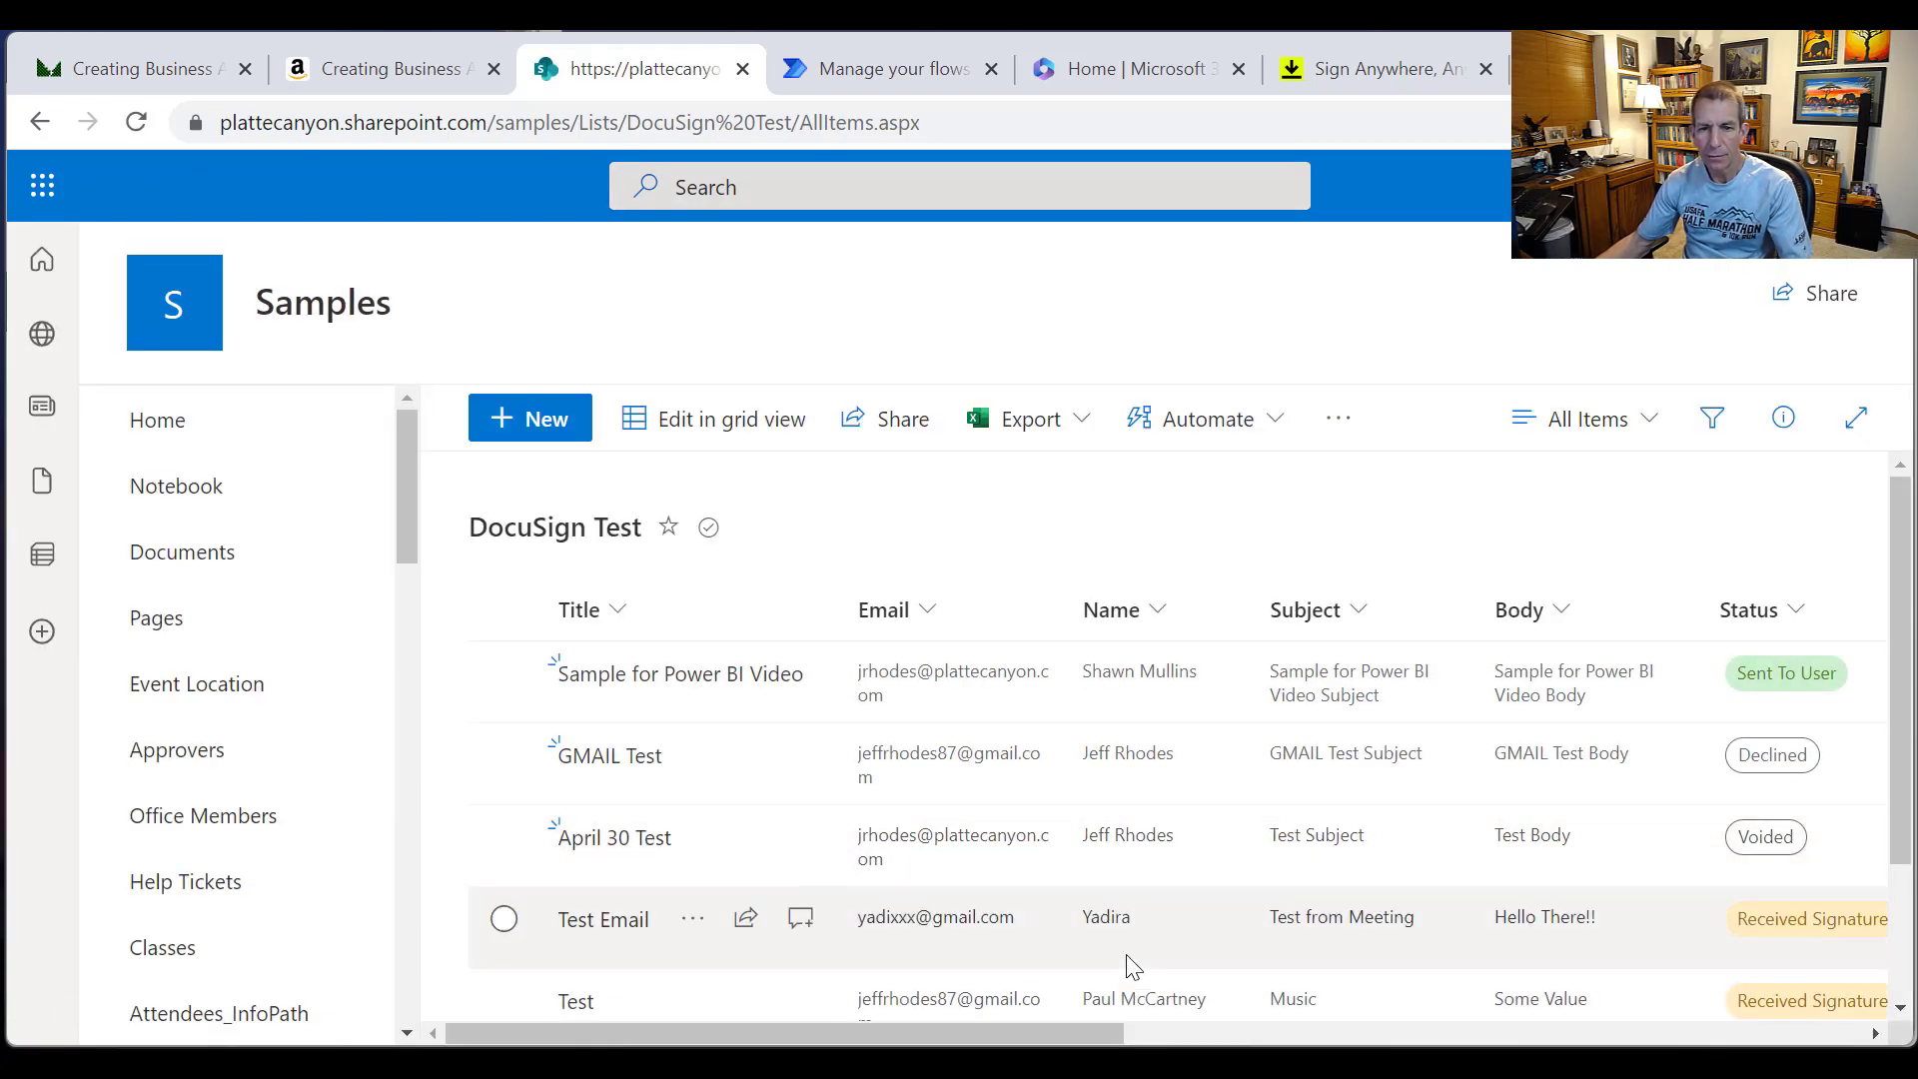
drag(1063, 1023, 1298, 1022)
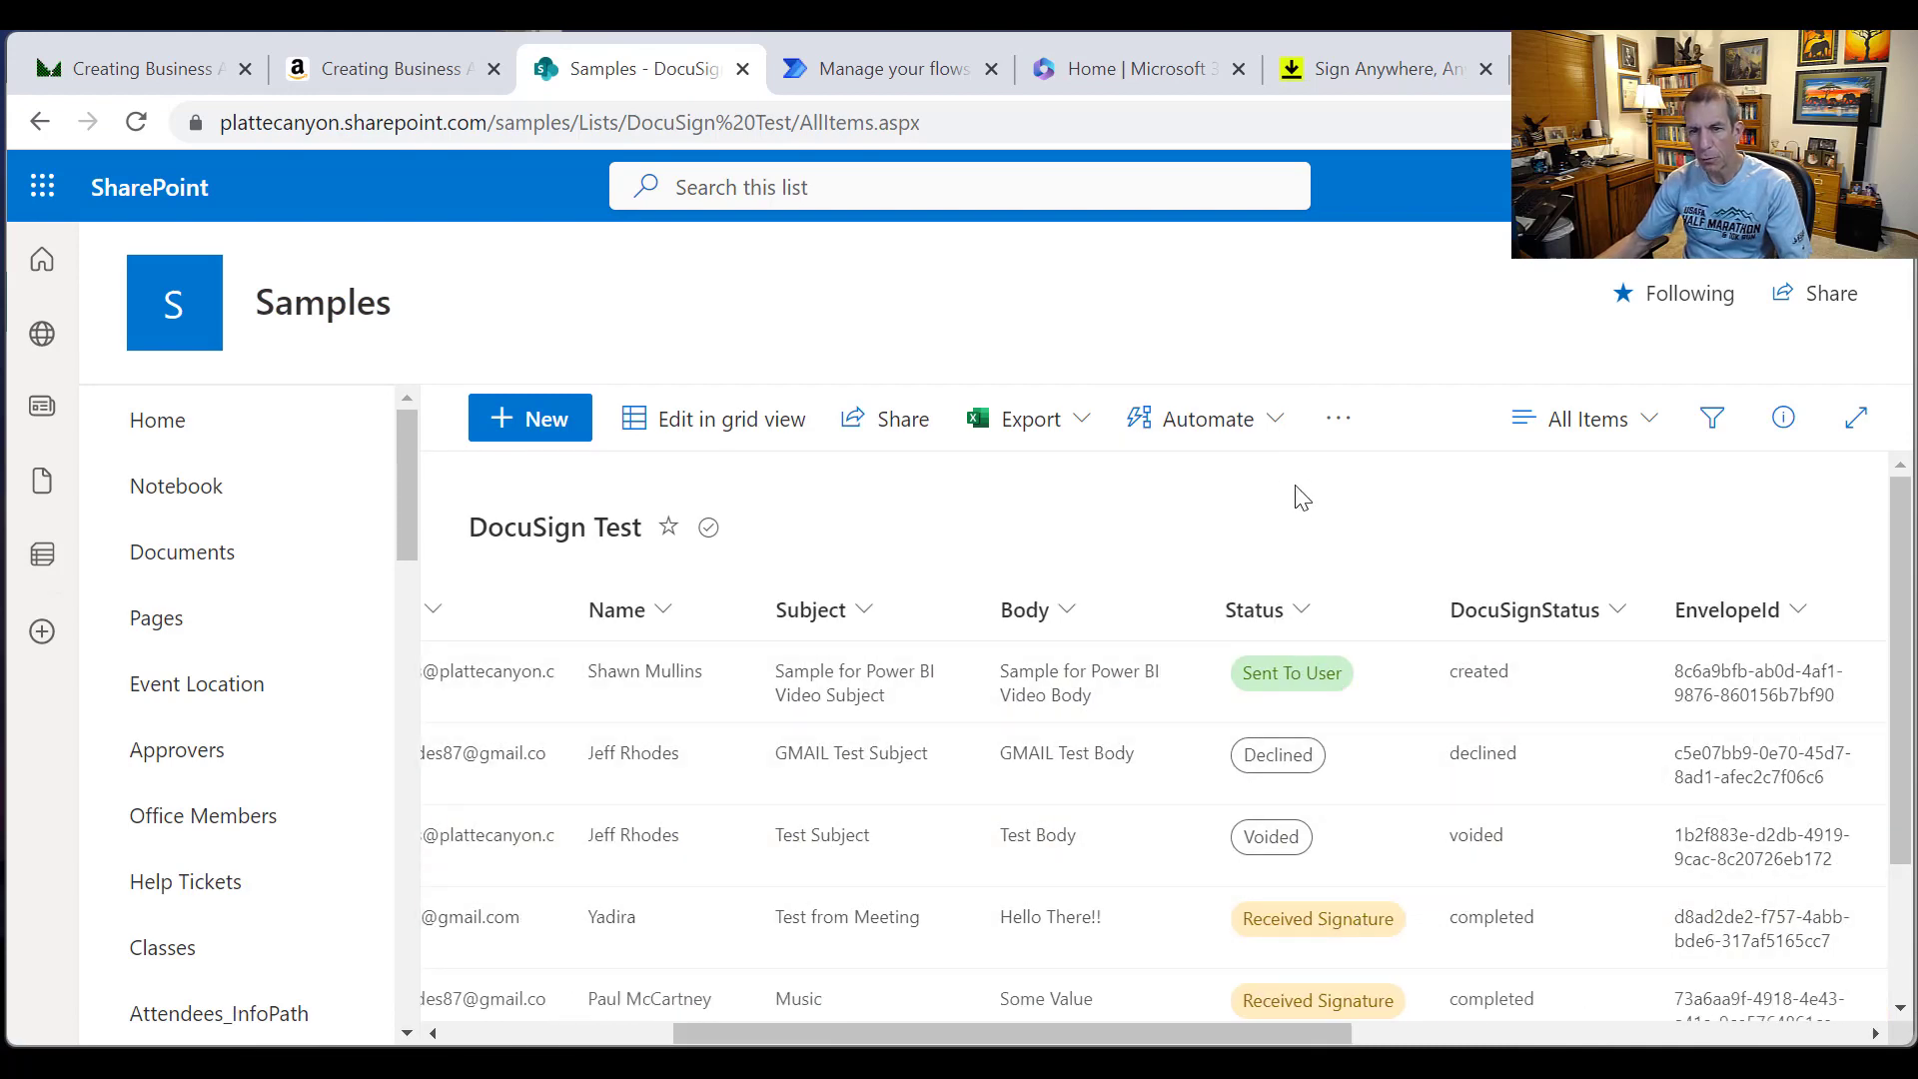
right_click(1293, 489)
click(1440, 595)
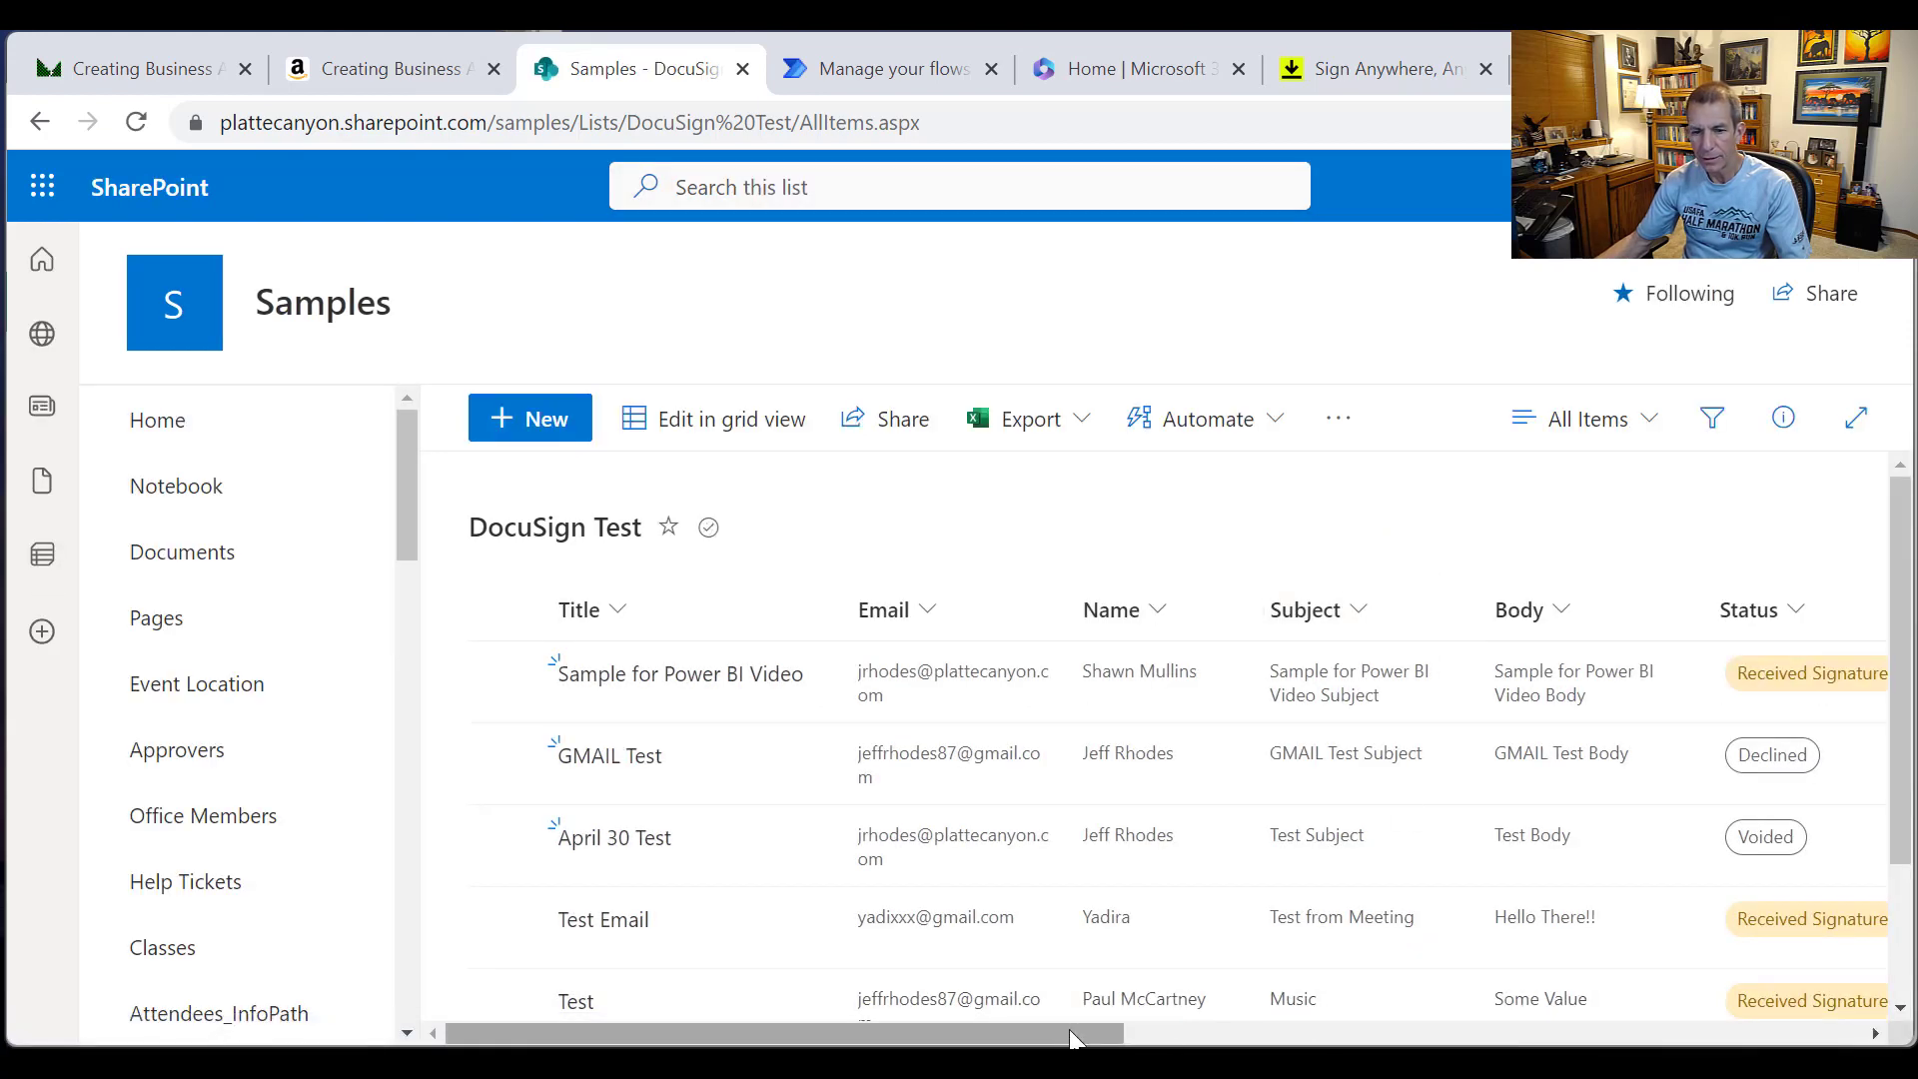
mouse_move(1072, 1035)
mouse_down()
mouse_move(1272, 1039)
mouse_move(885, 1008)
mouse_move(1154, 1011)
mouse_up()
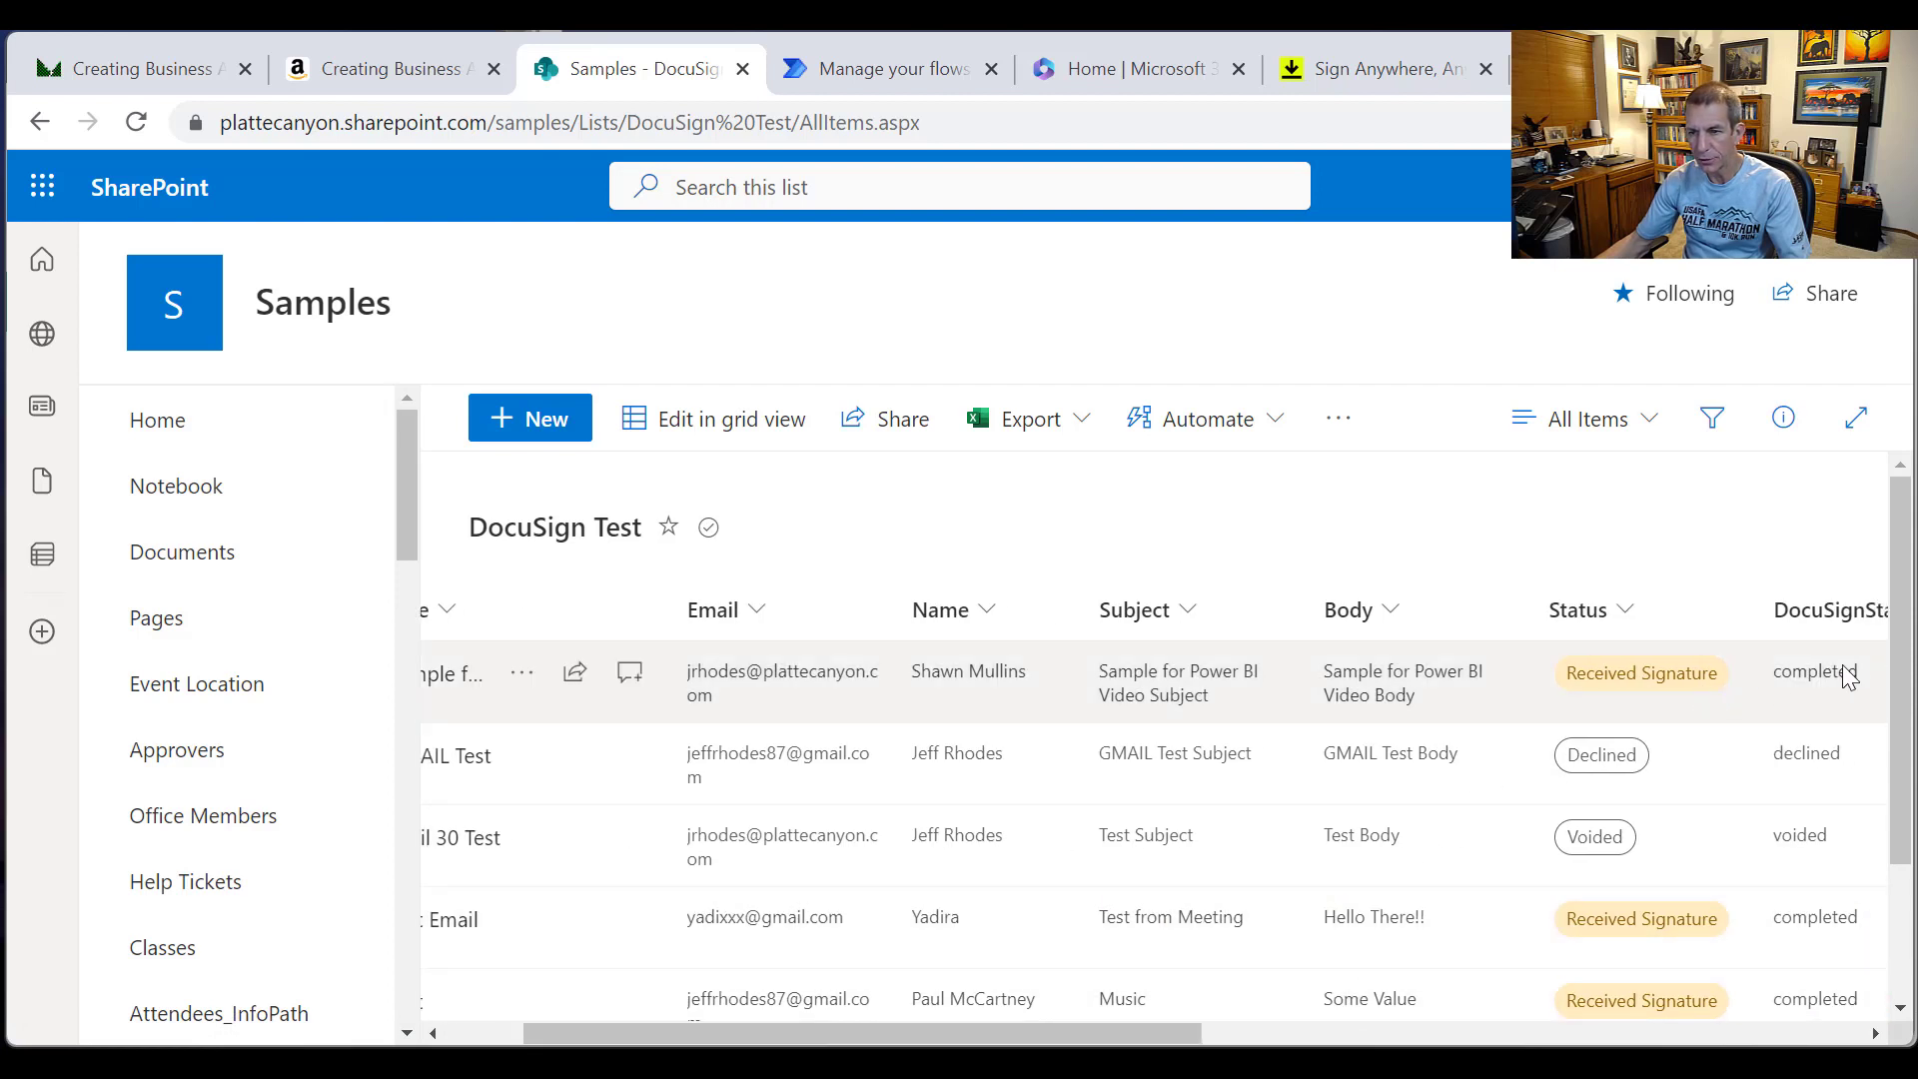
Step: Open the details of the Sample for Power BI Video item and examine its recipient fields and attachments
drag(1049, 1037, 675, 1041)
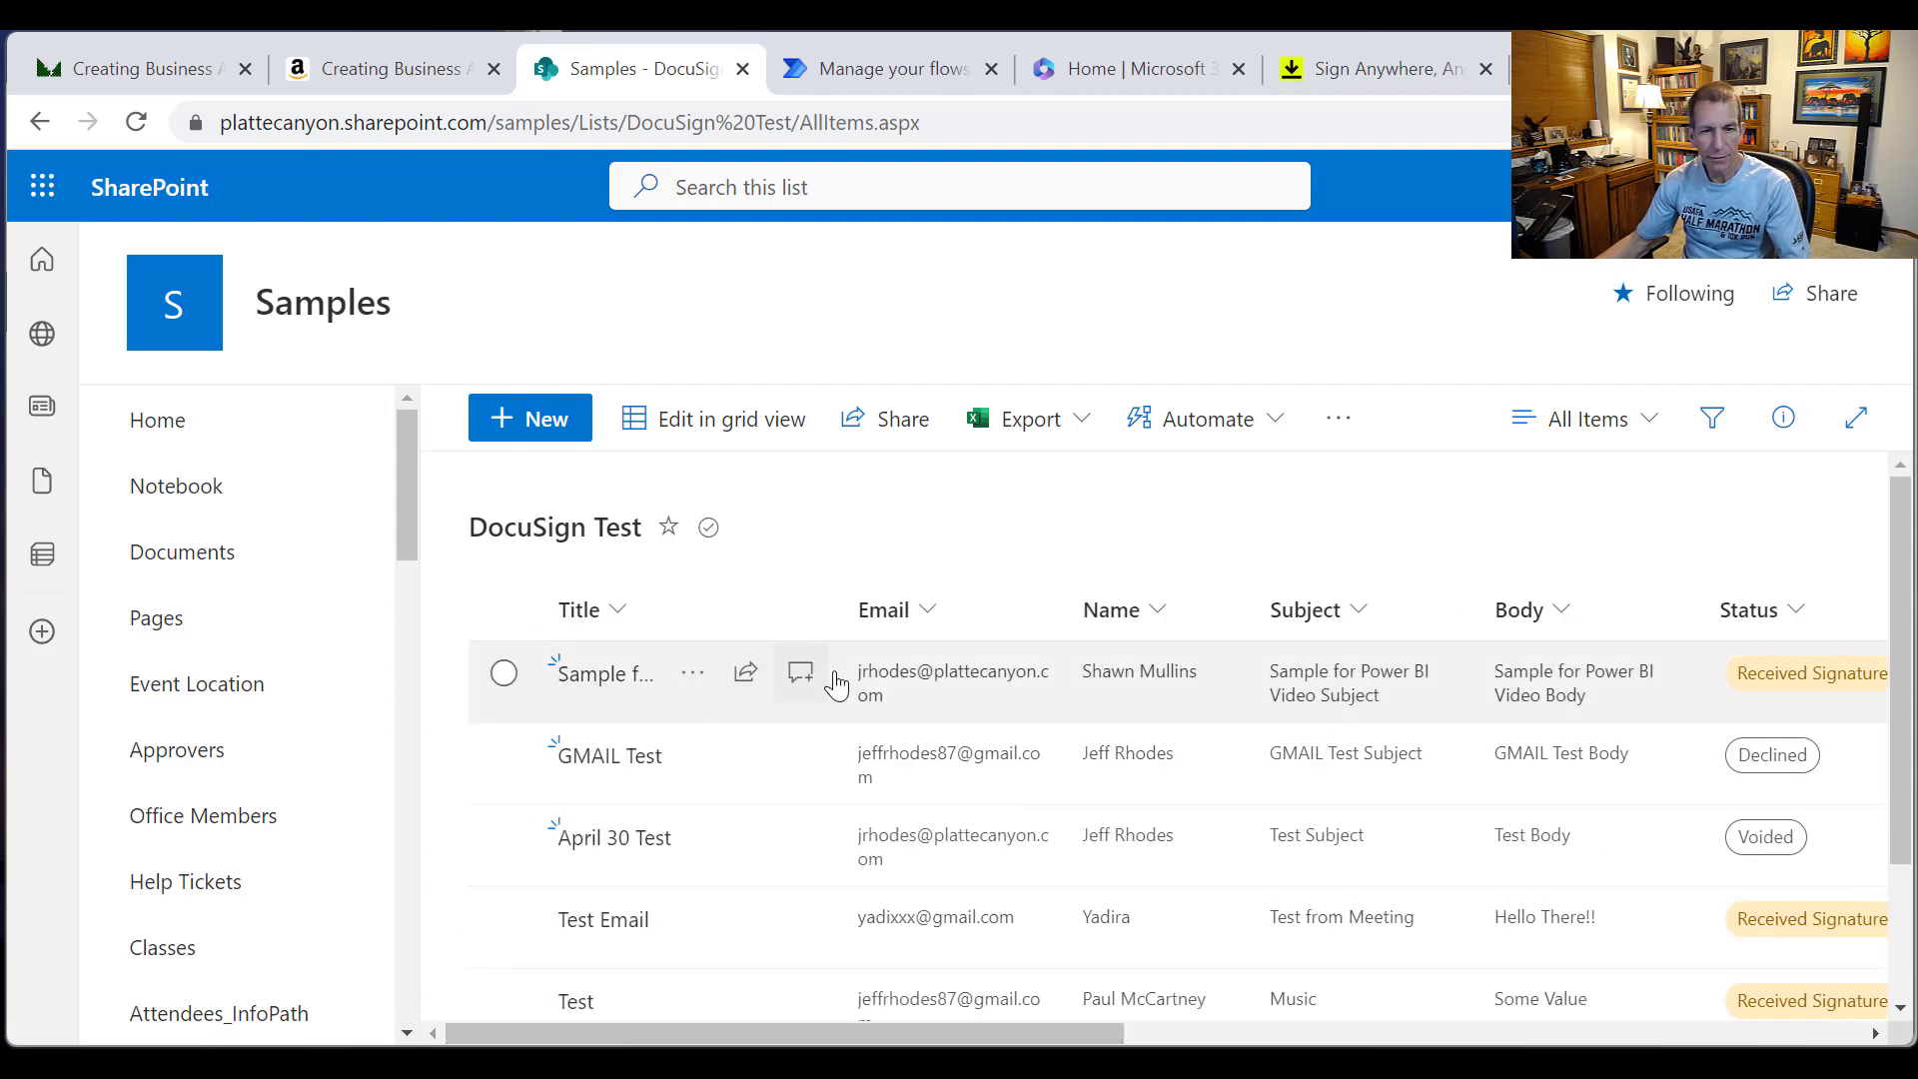
click(694, 674)
click(771, 302)
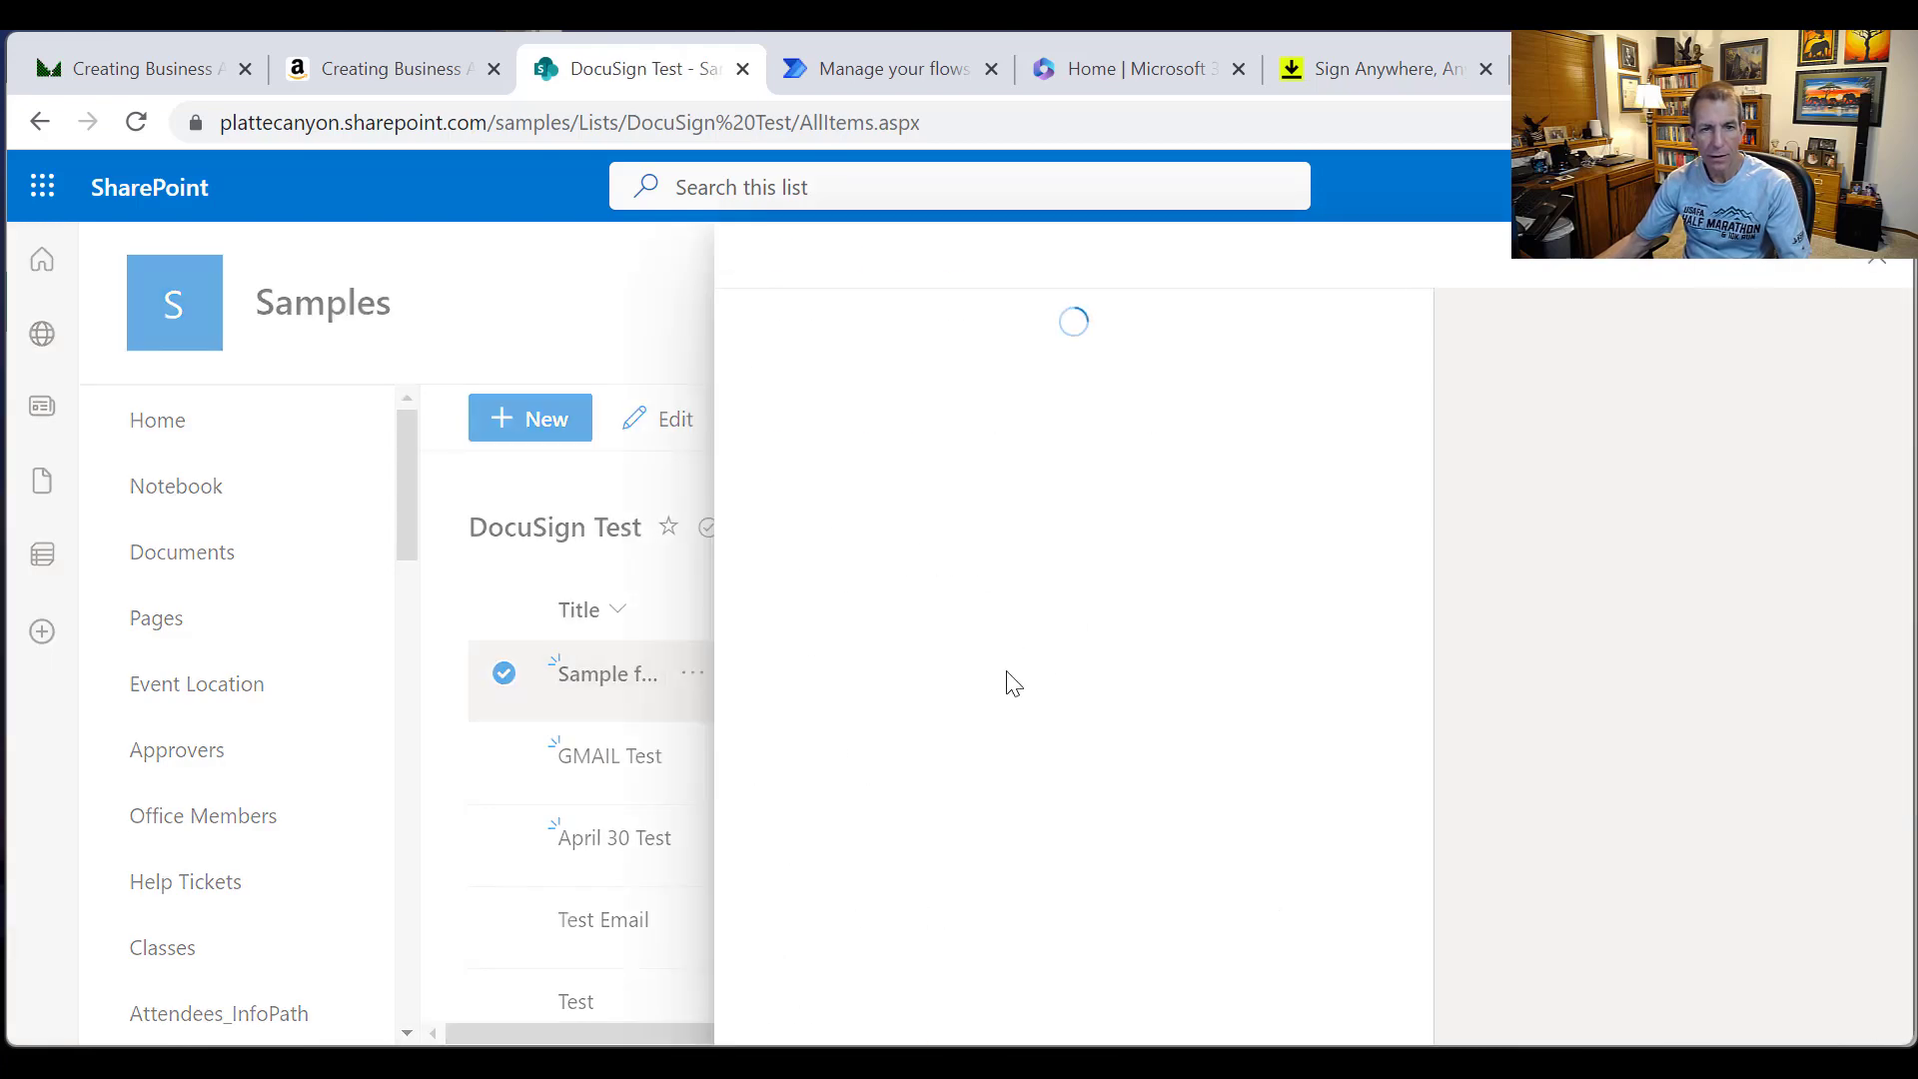
scroll(1015, 799, down, 4)
scroll(1016, 831, down, 3)
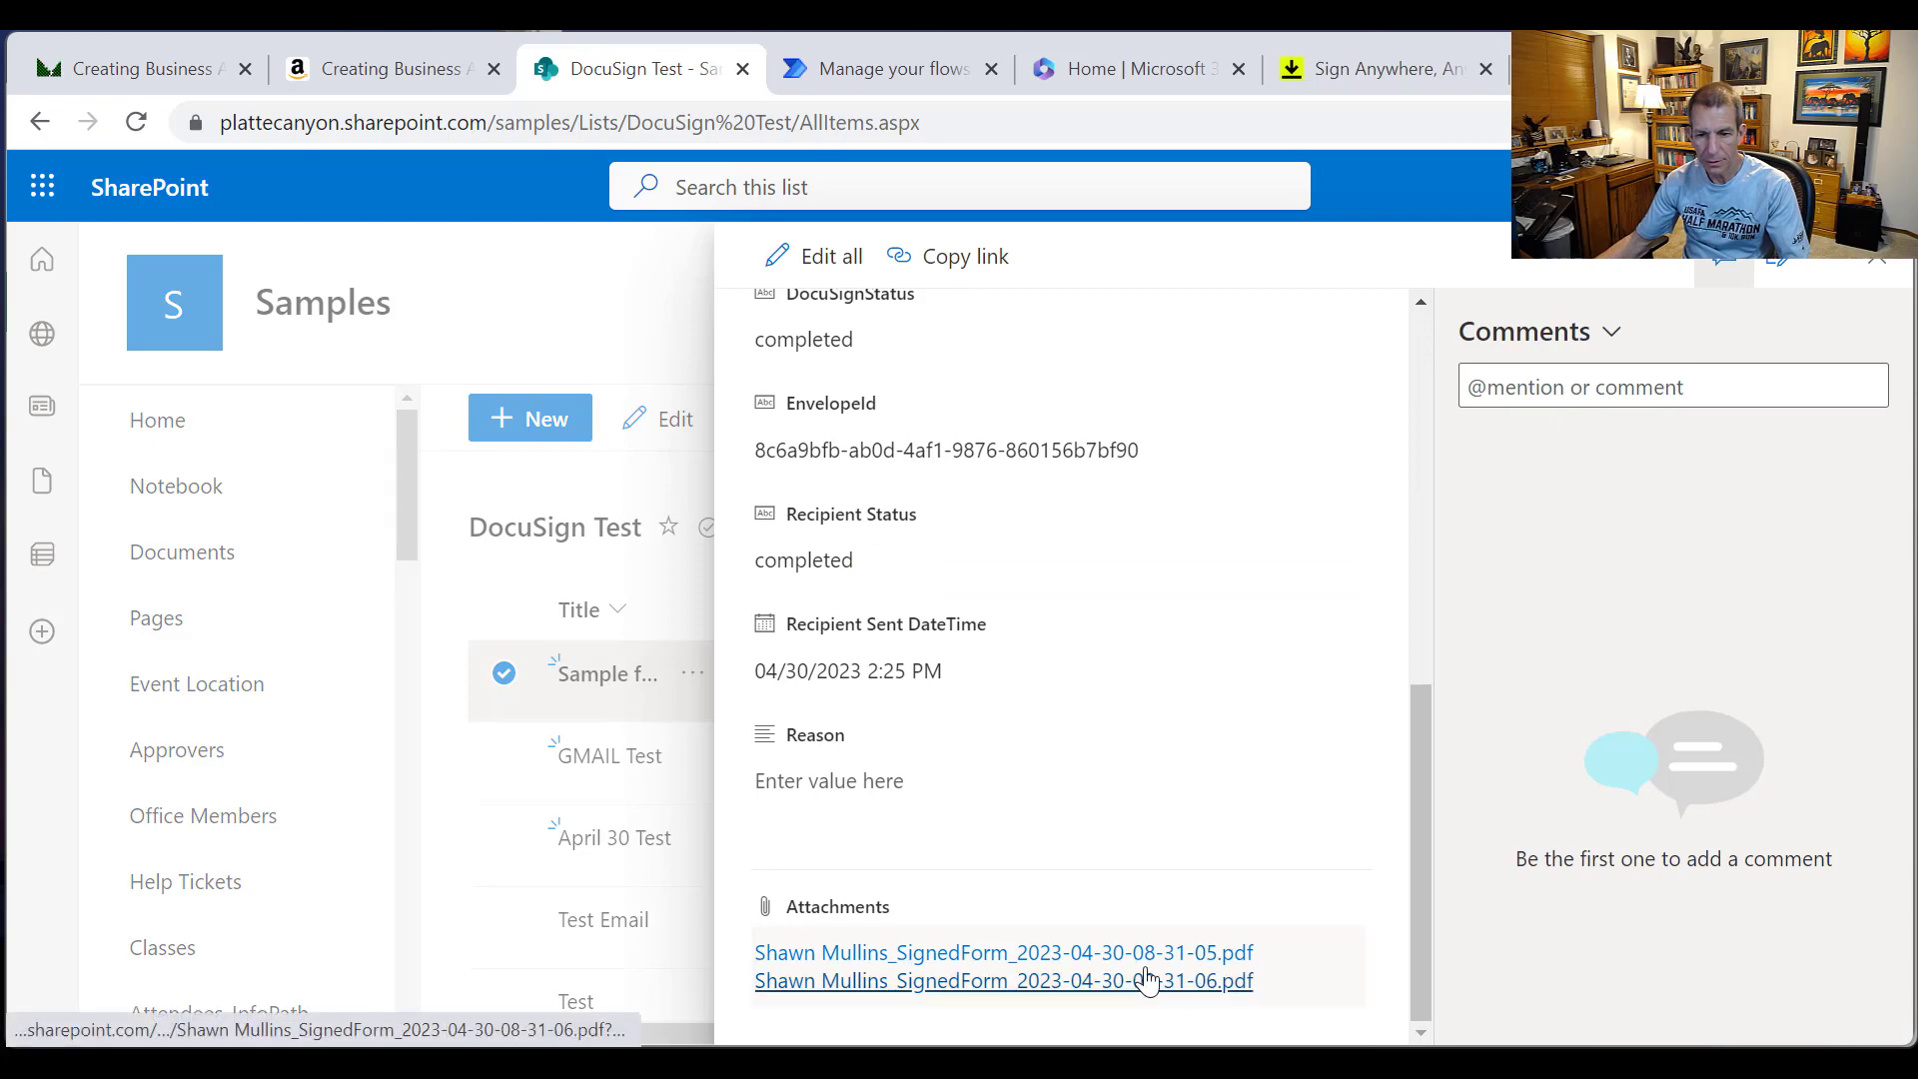
Step: Open the item's first attached signed-form PDF, view its Certificate Of Completion page and close the PDF
click(1103, 954)
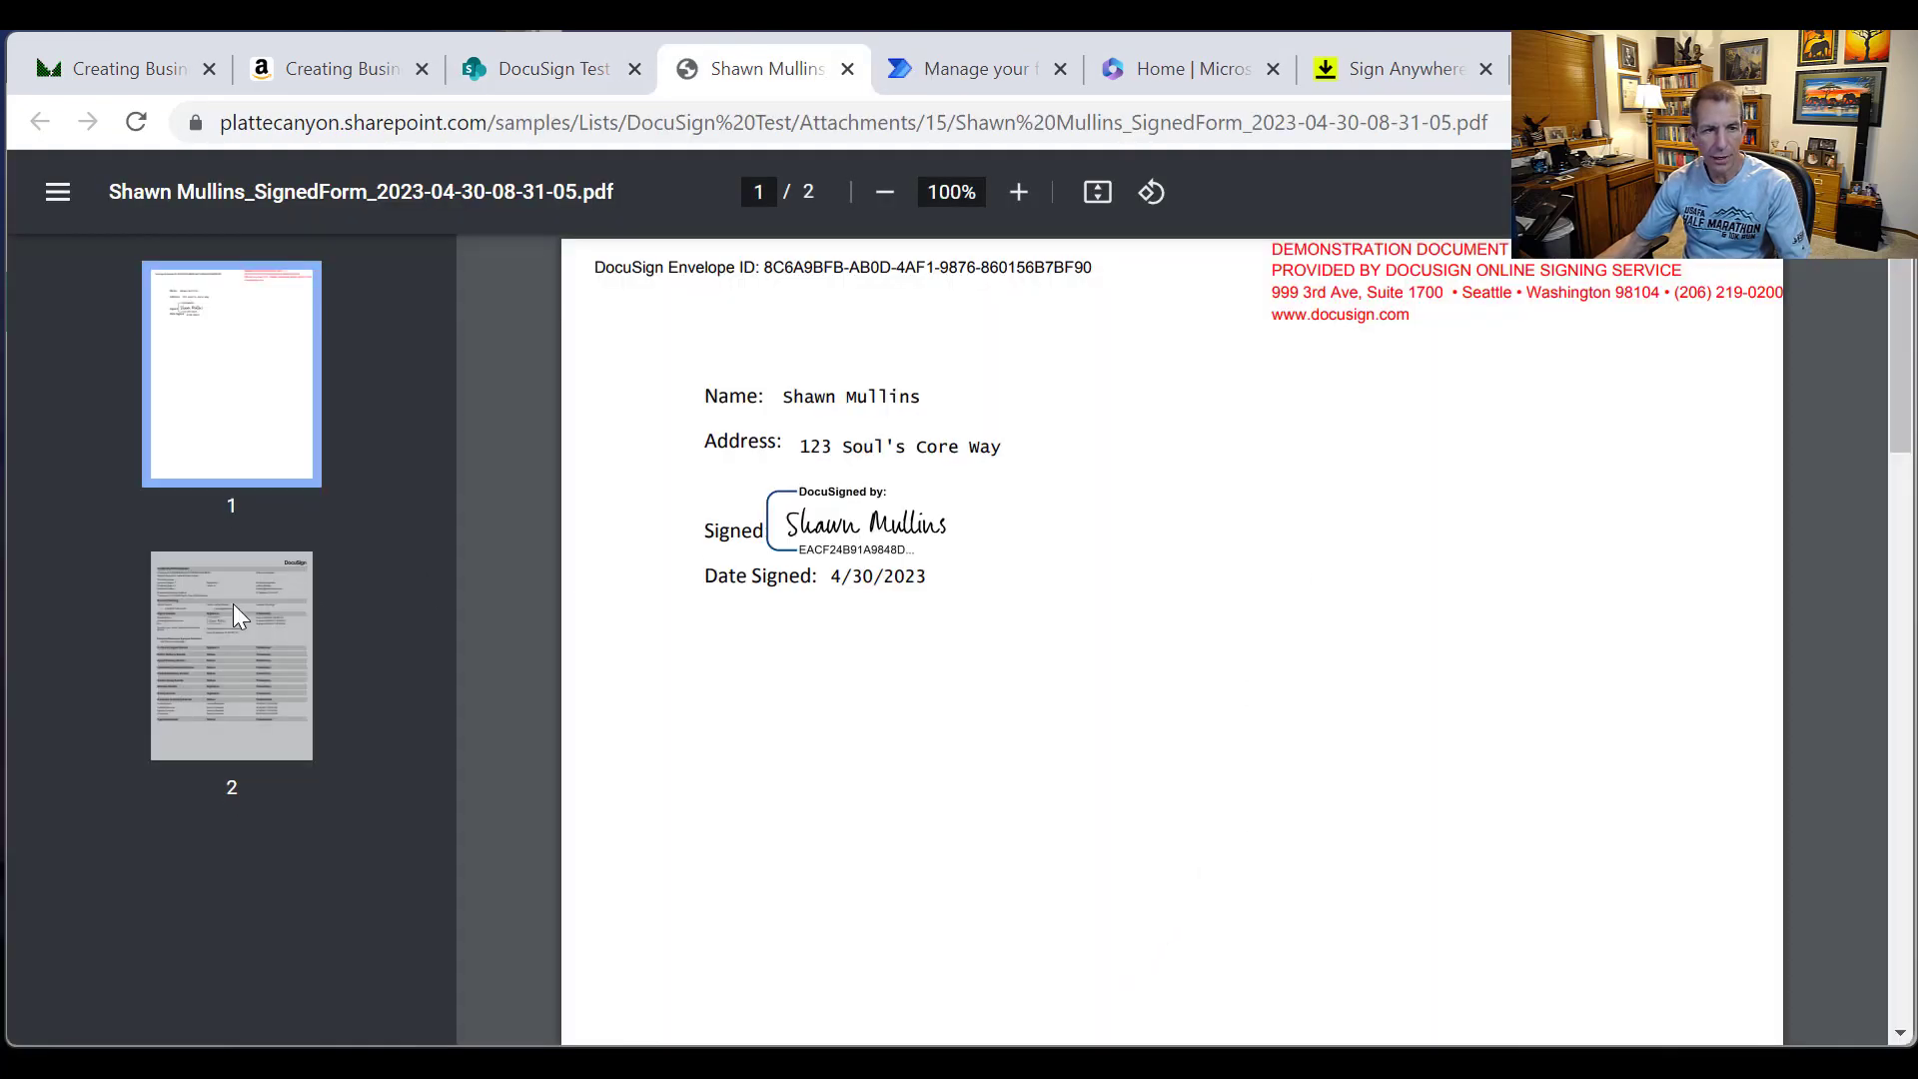
click(218, 647)
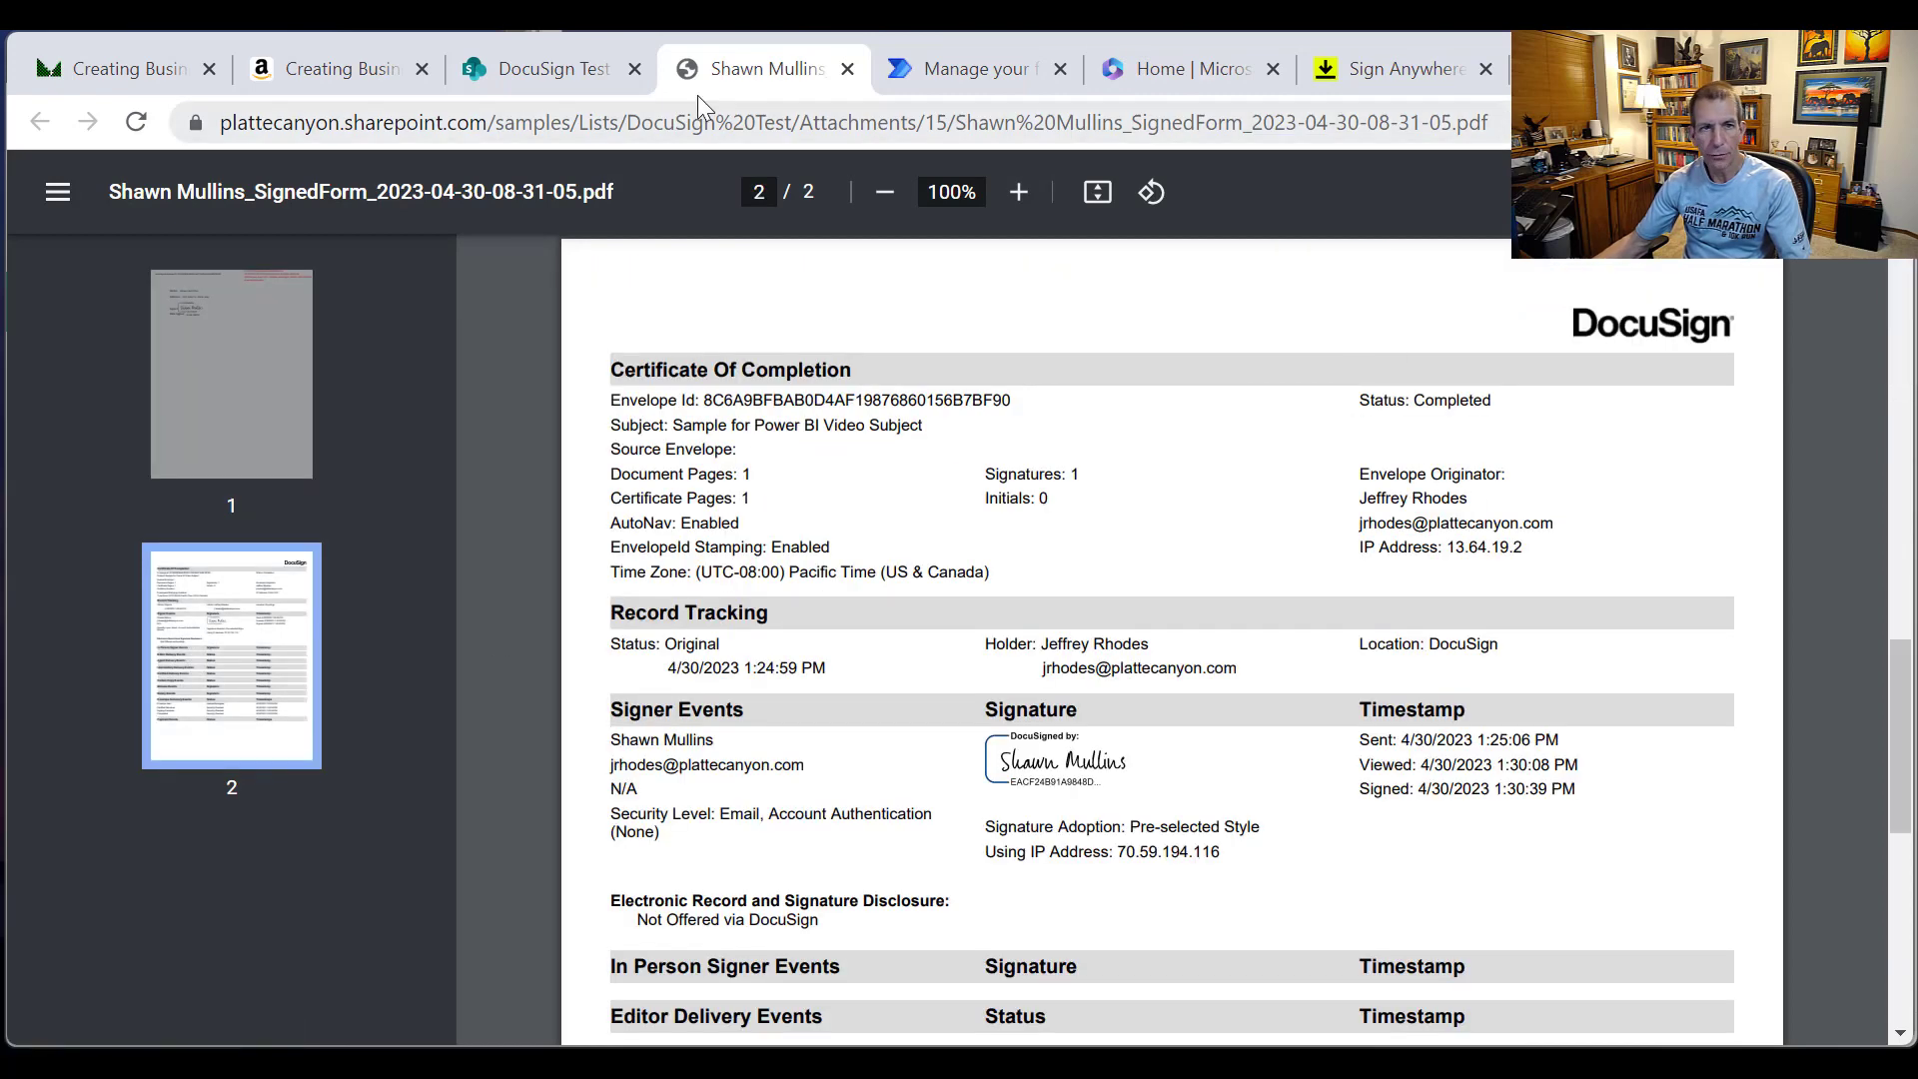
click(846, 70)
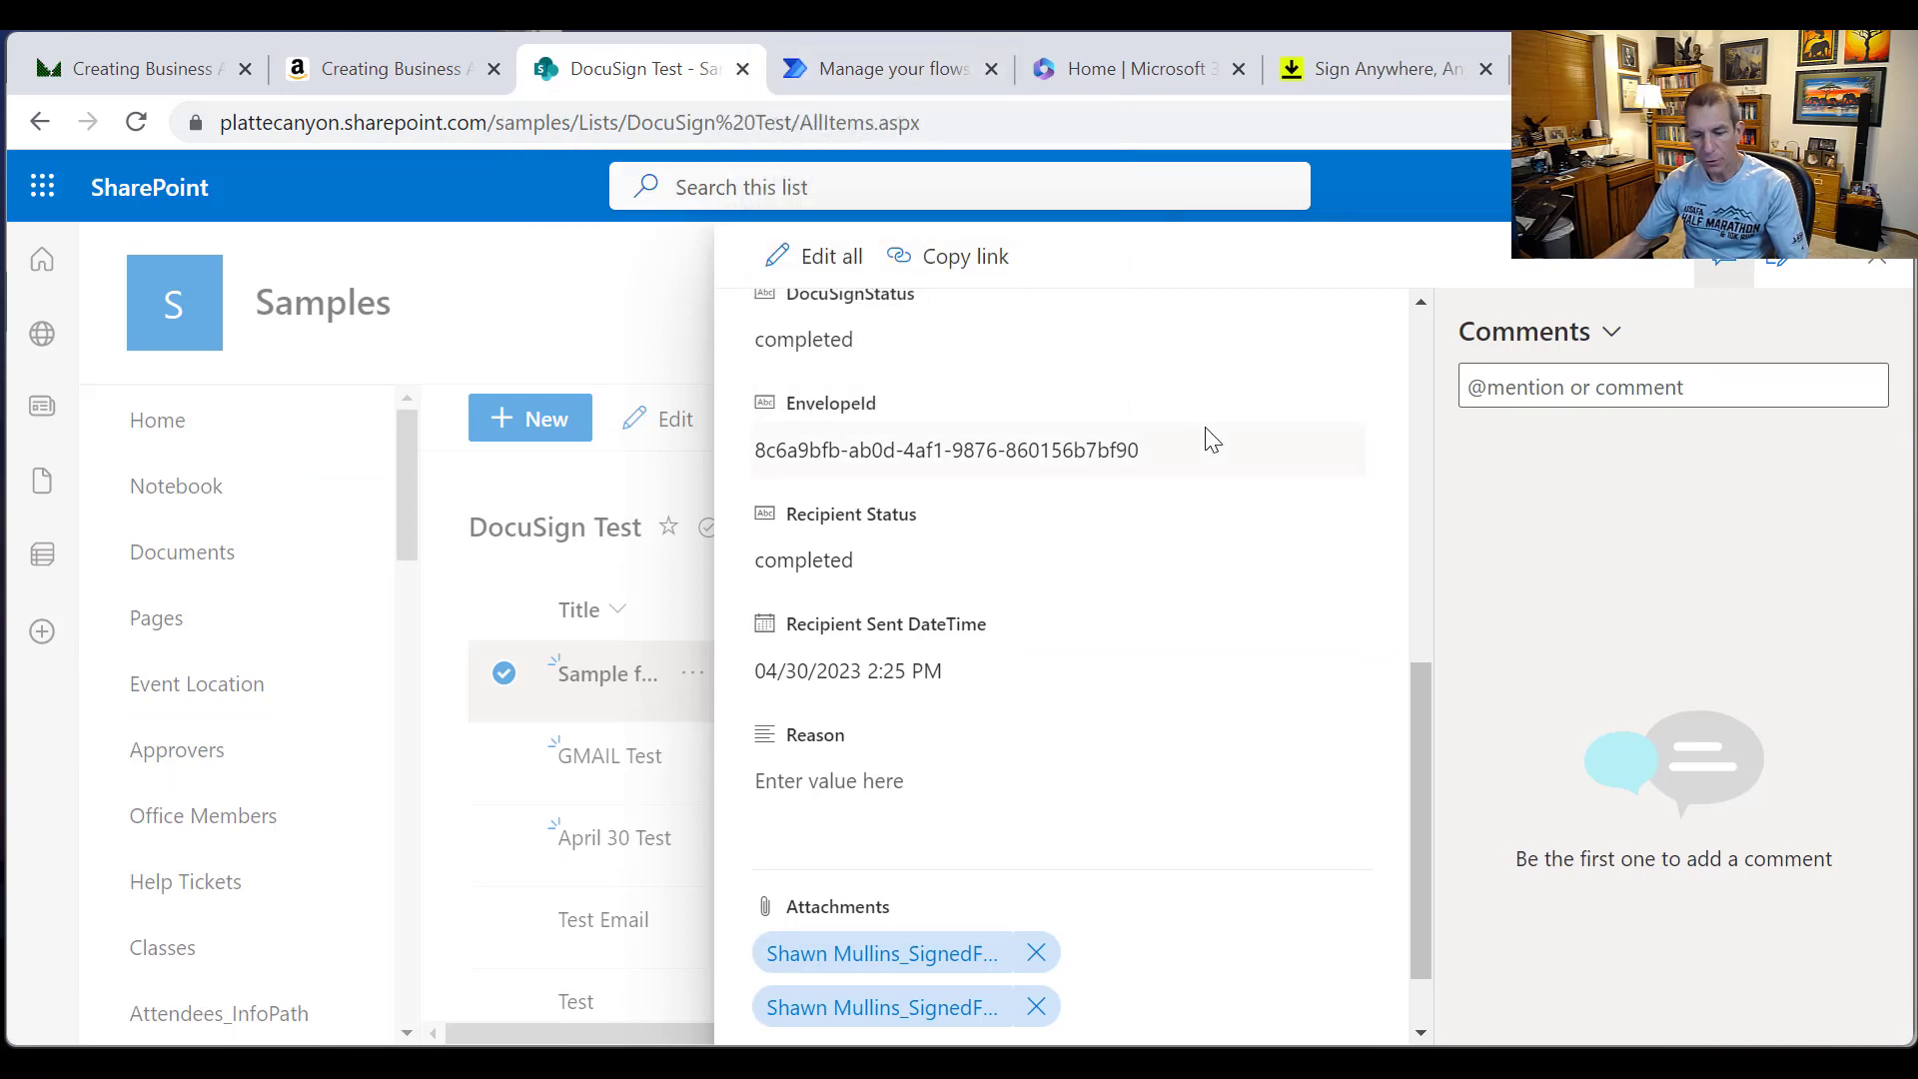
click(464, 122)
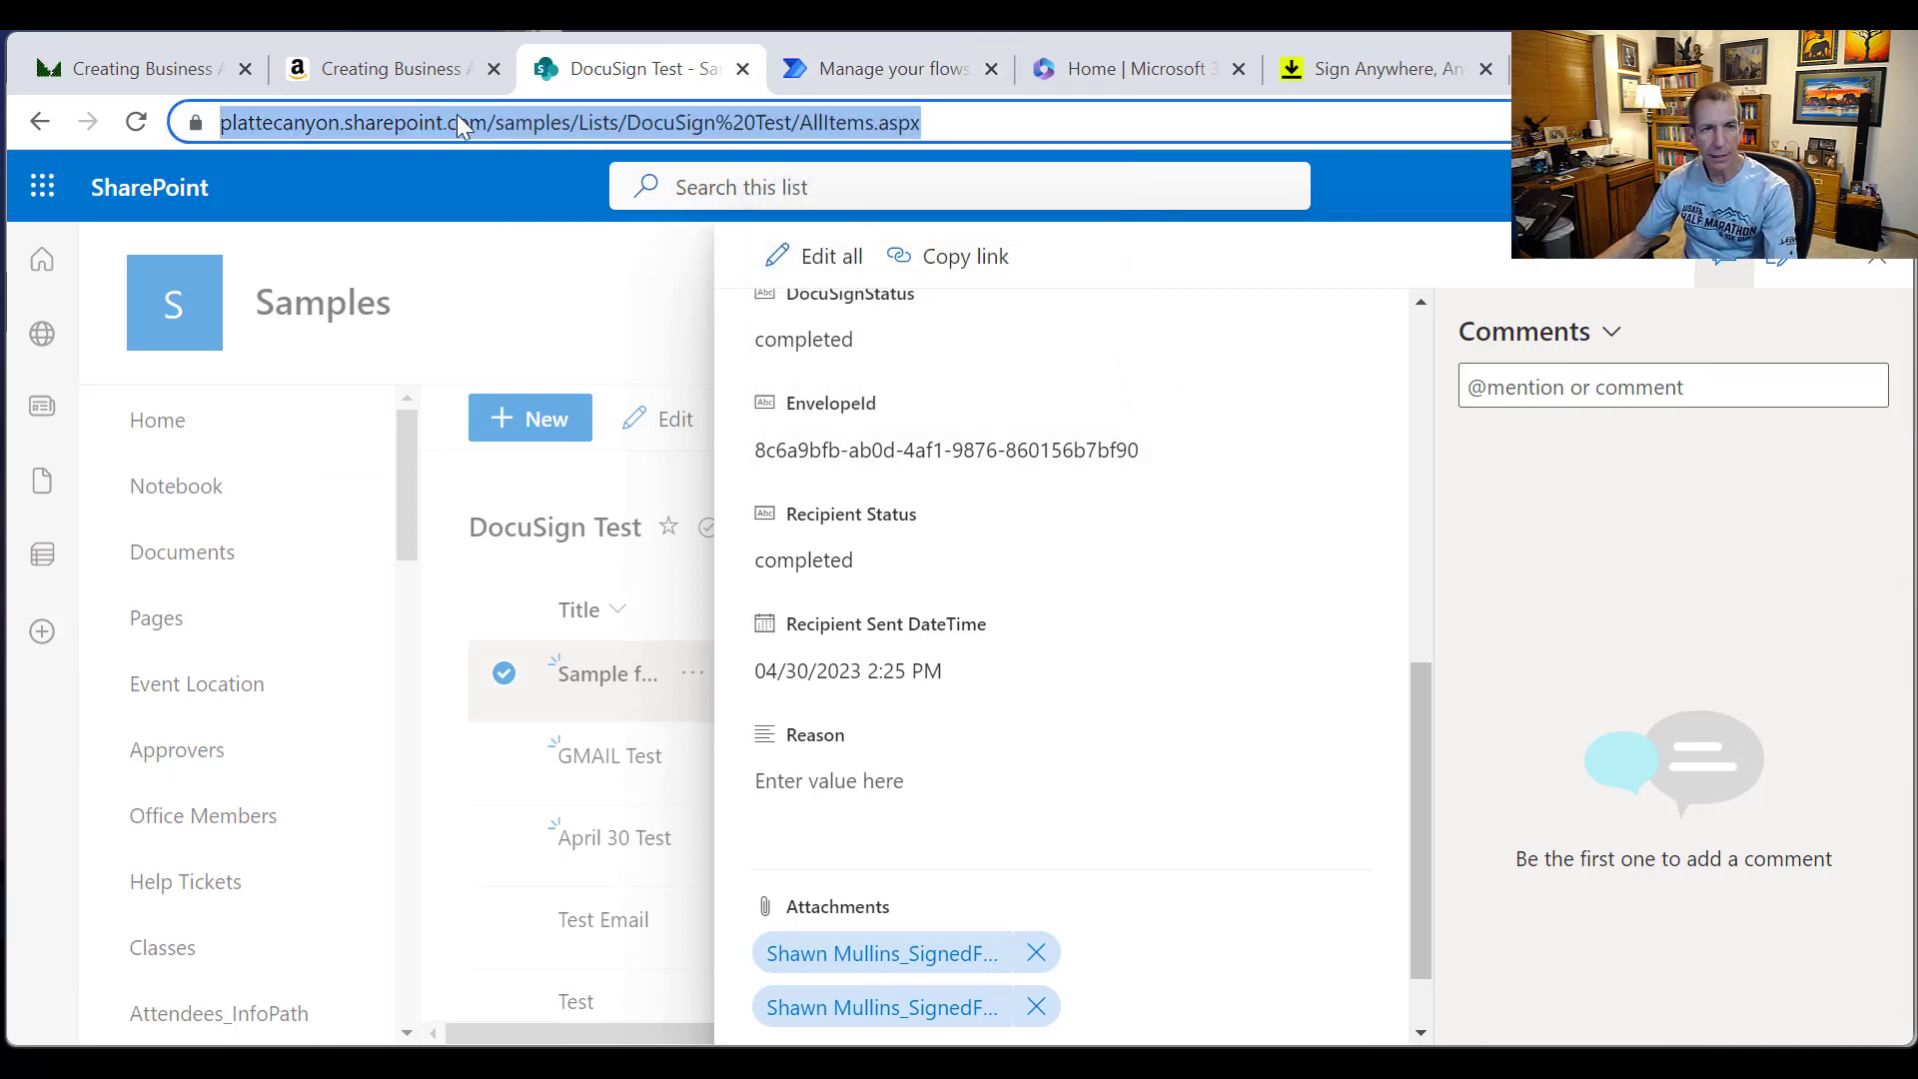
click(557, 122)
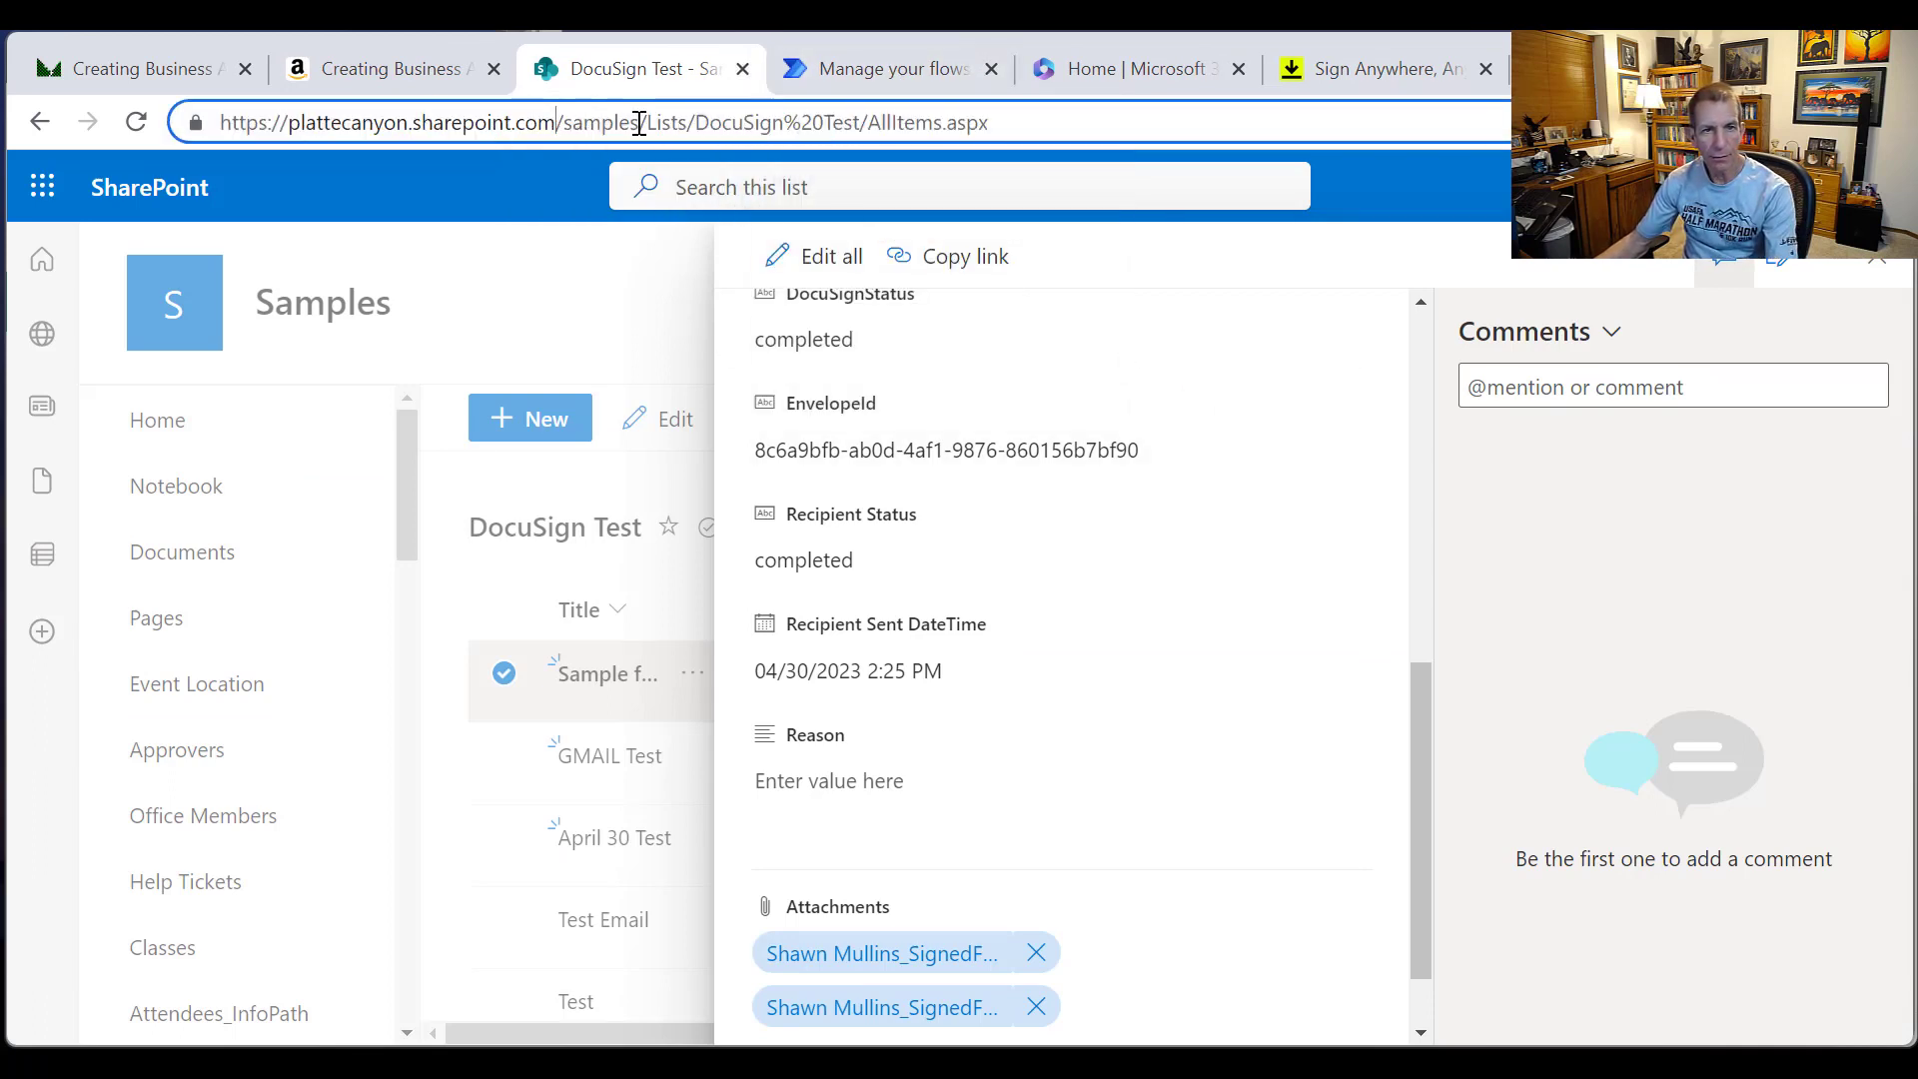
drag(639, 122, 172, 122)
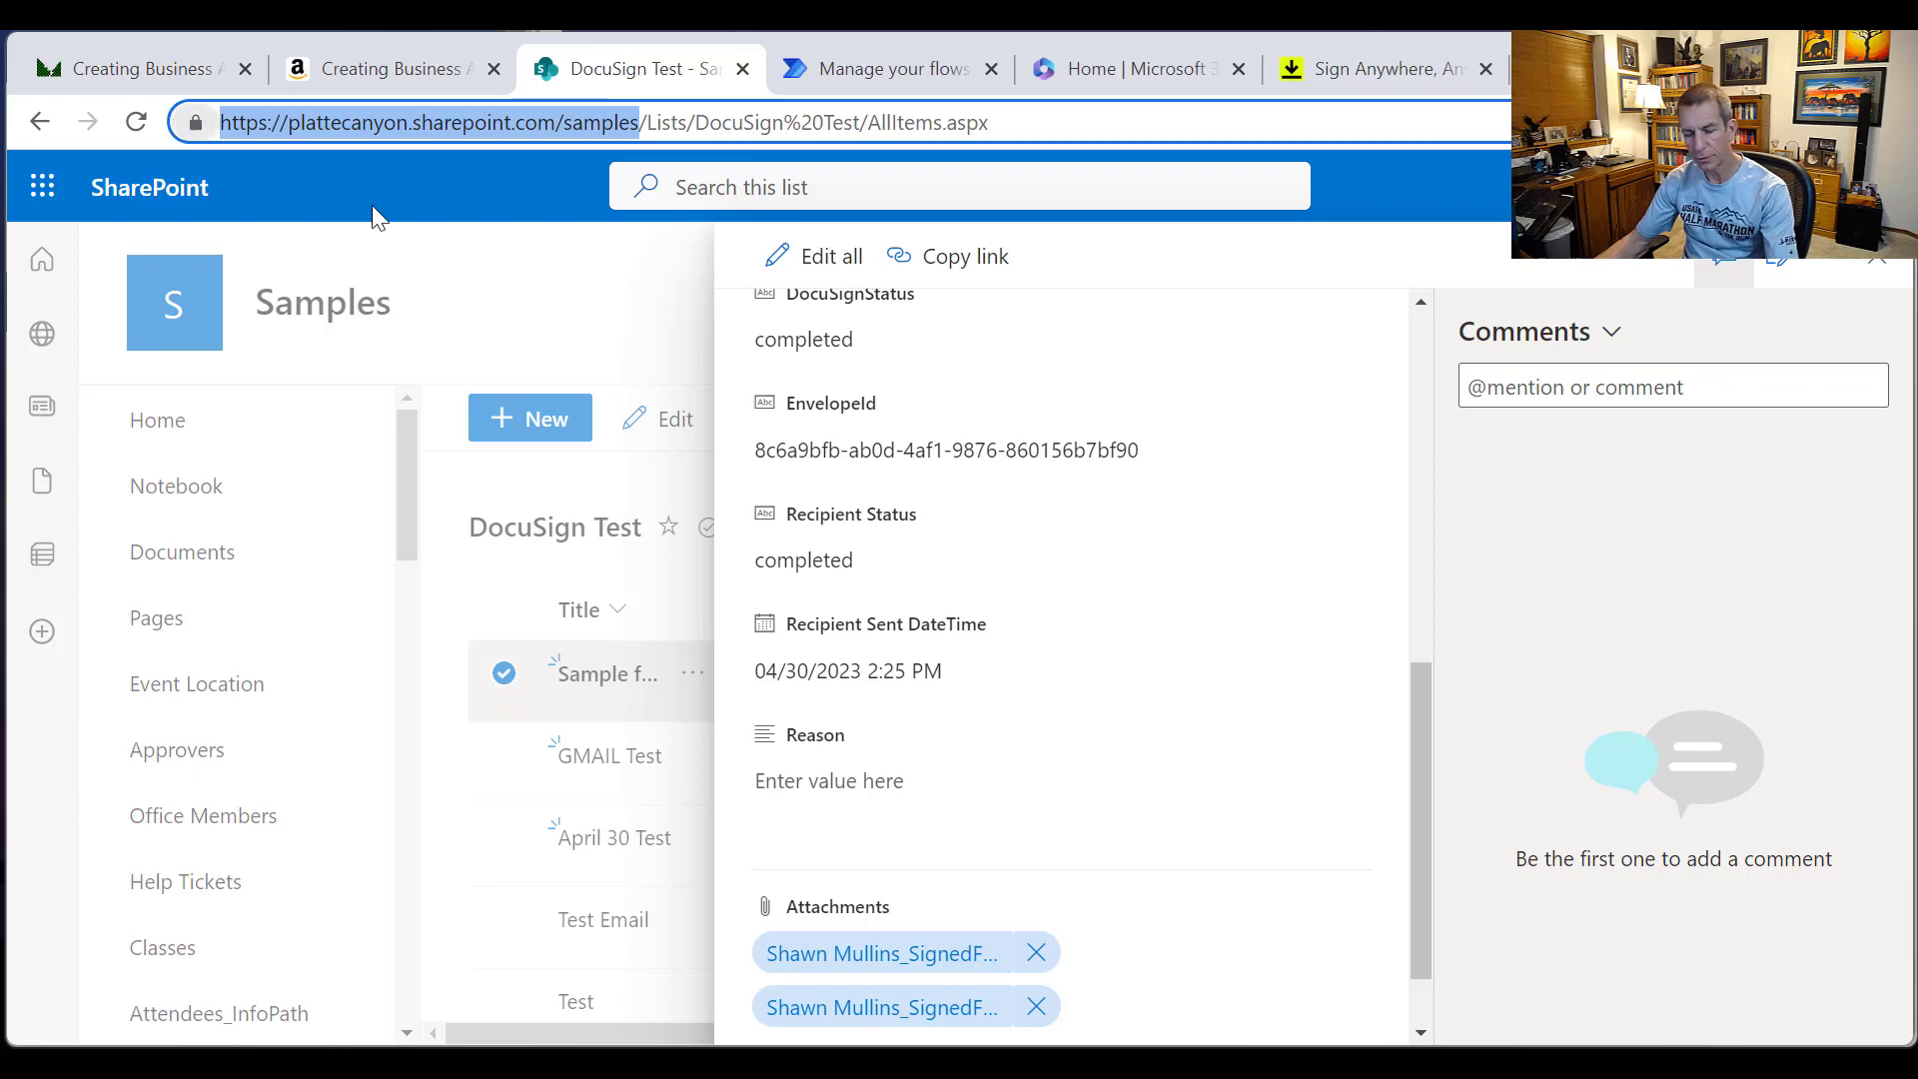
key(alt+Tab)
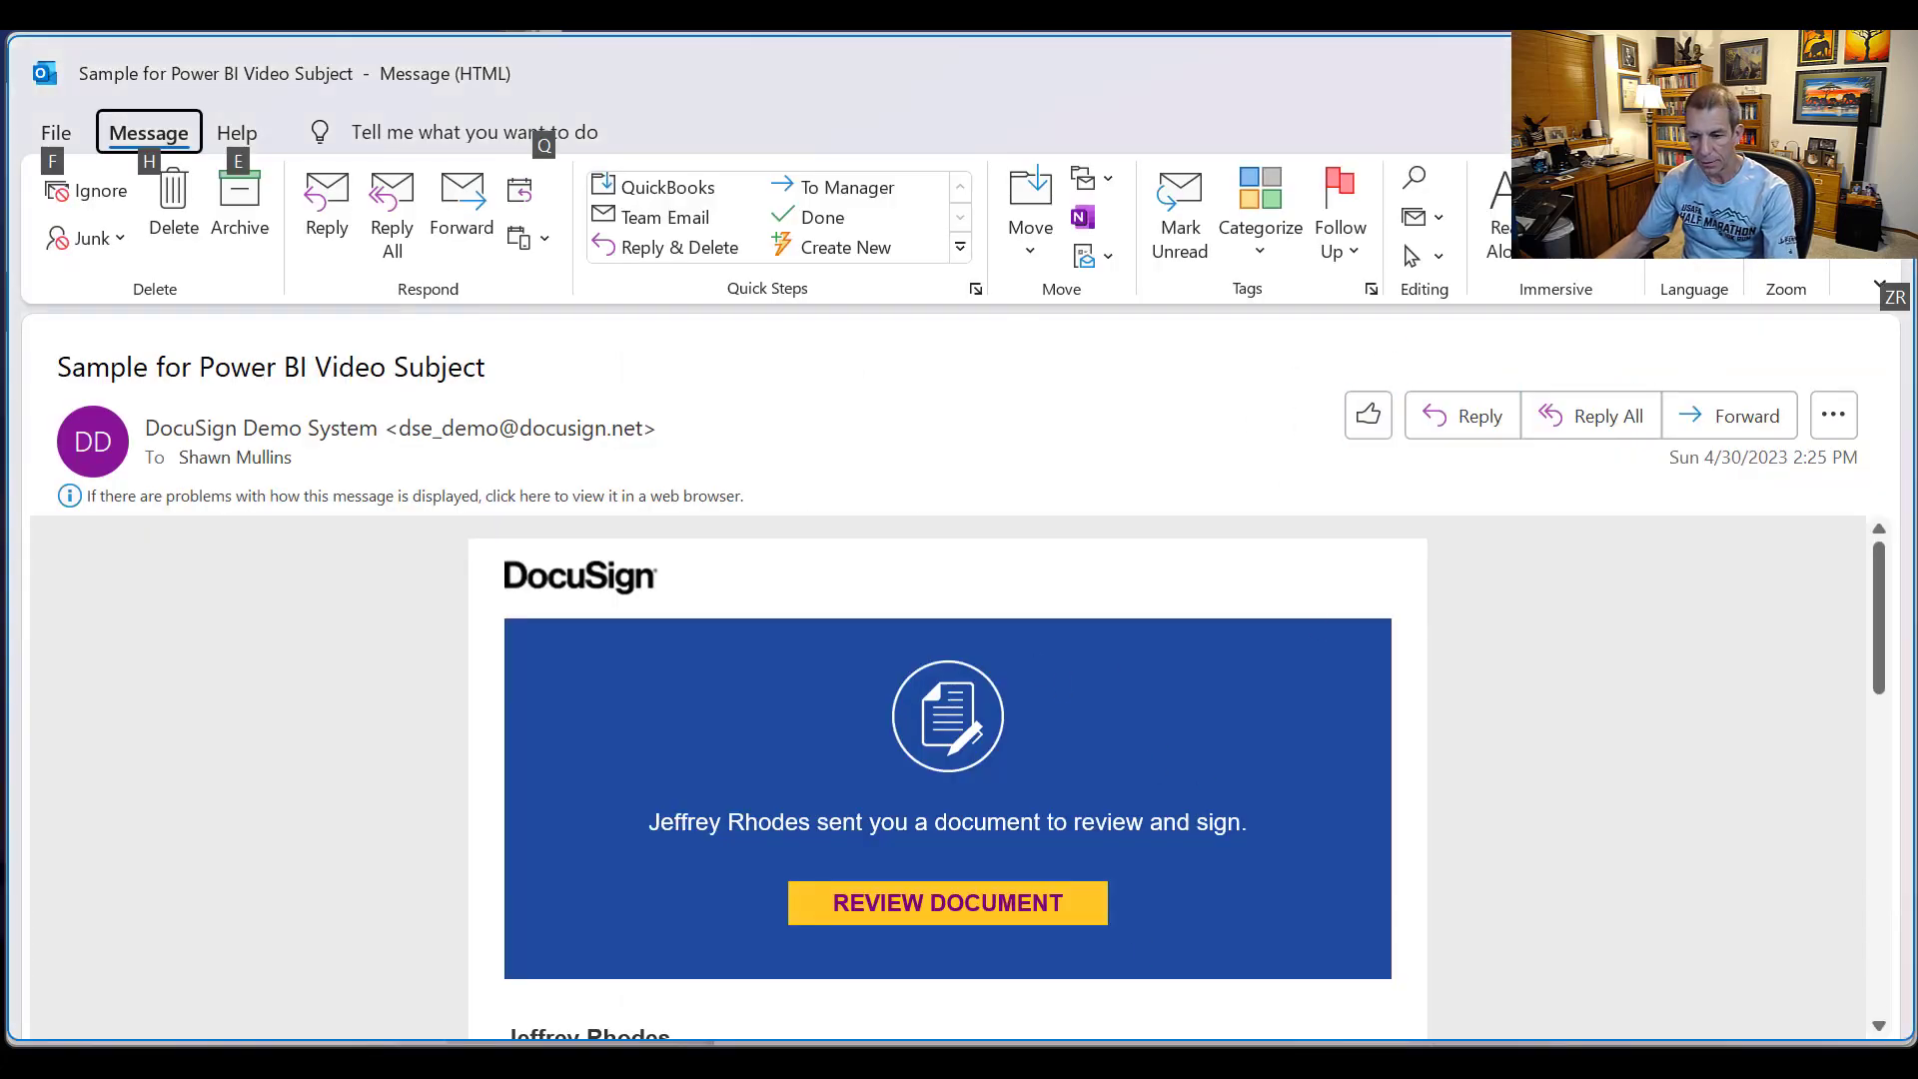
key(alt+Tab)
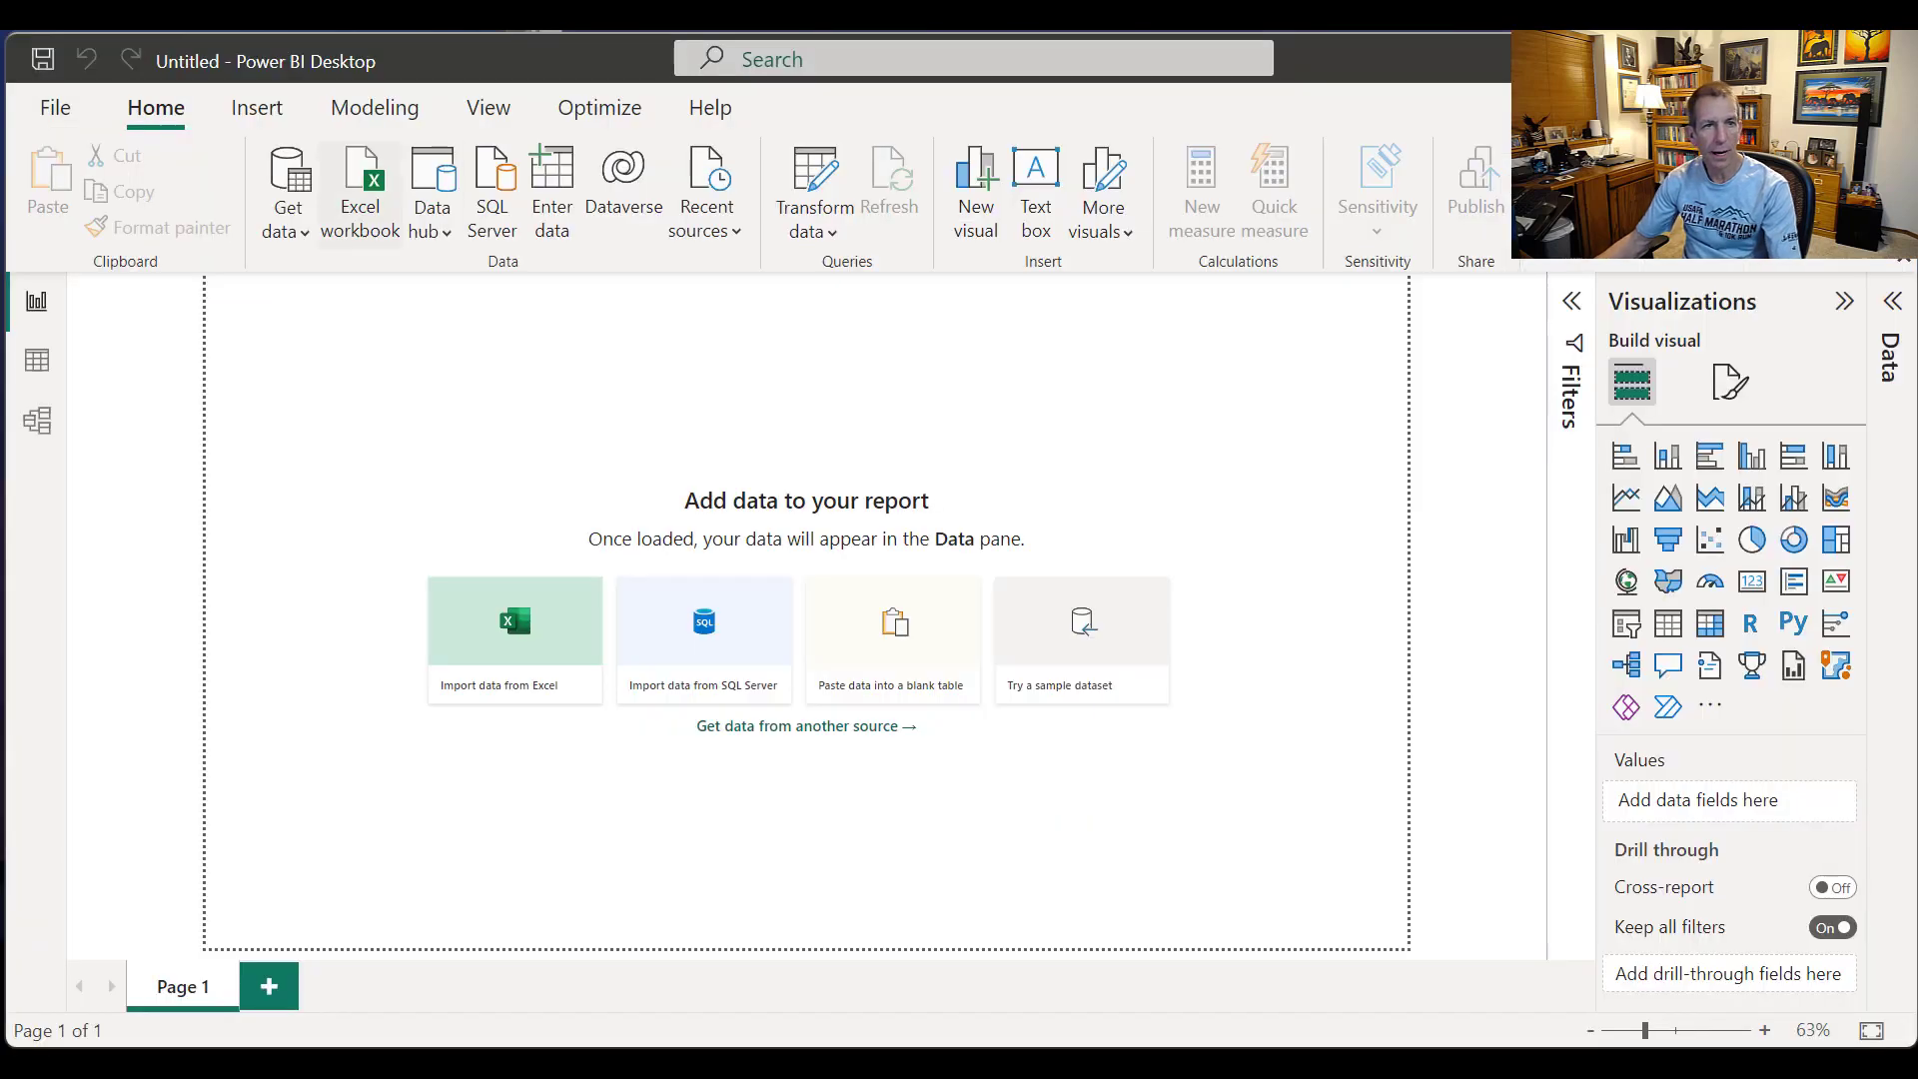
Step: Search the full set of data sources for Share and start a connection with SharePoint Online List
click(288, 225)
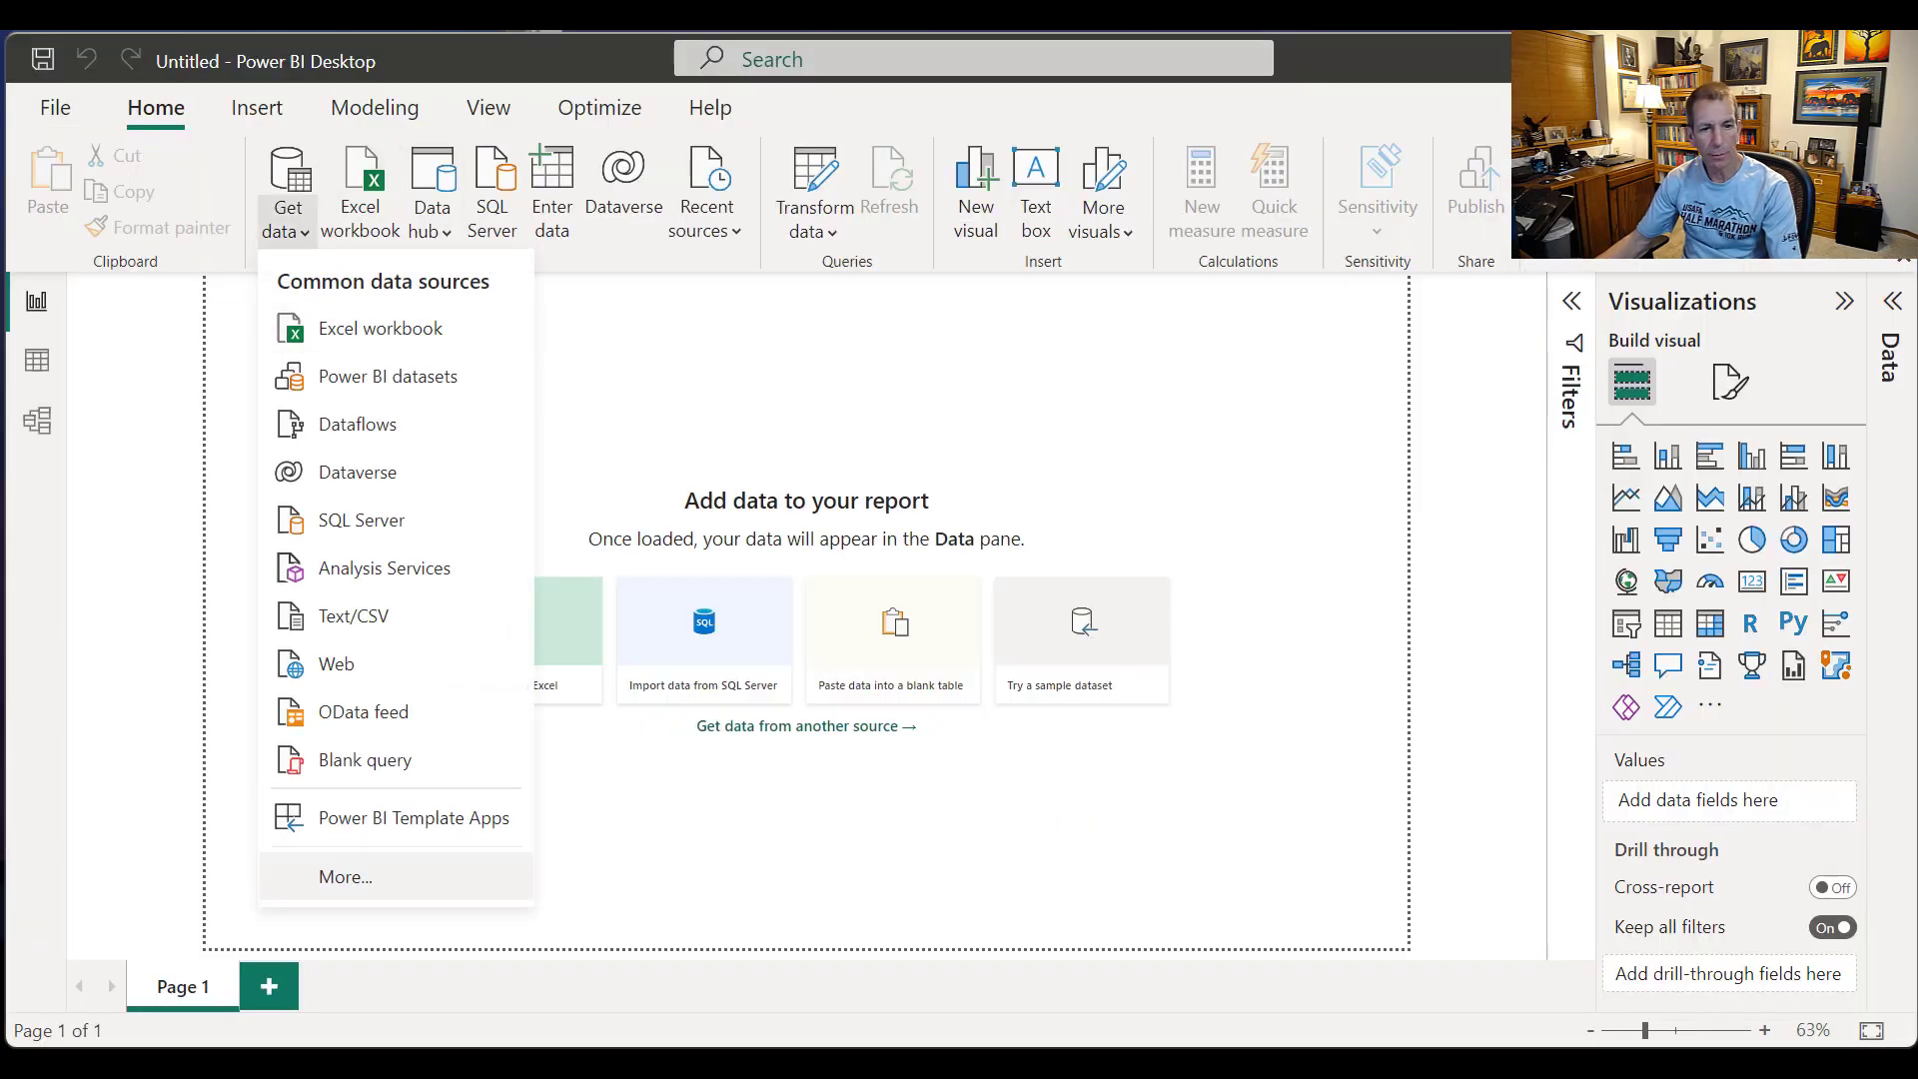
click(335, 876)
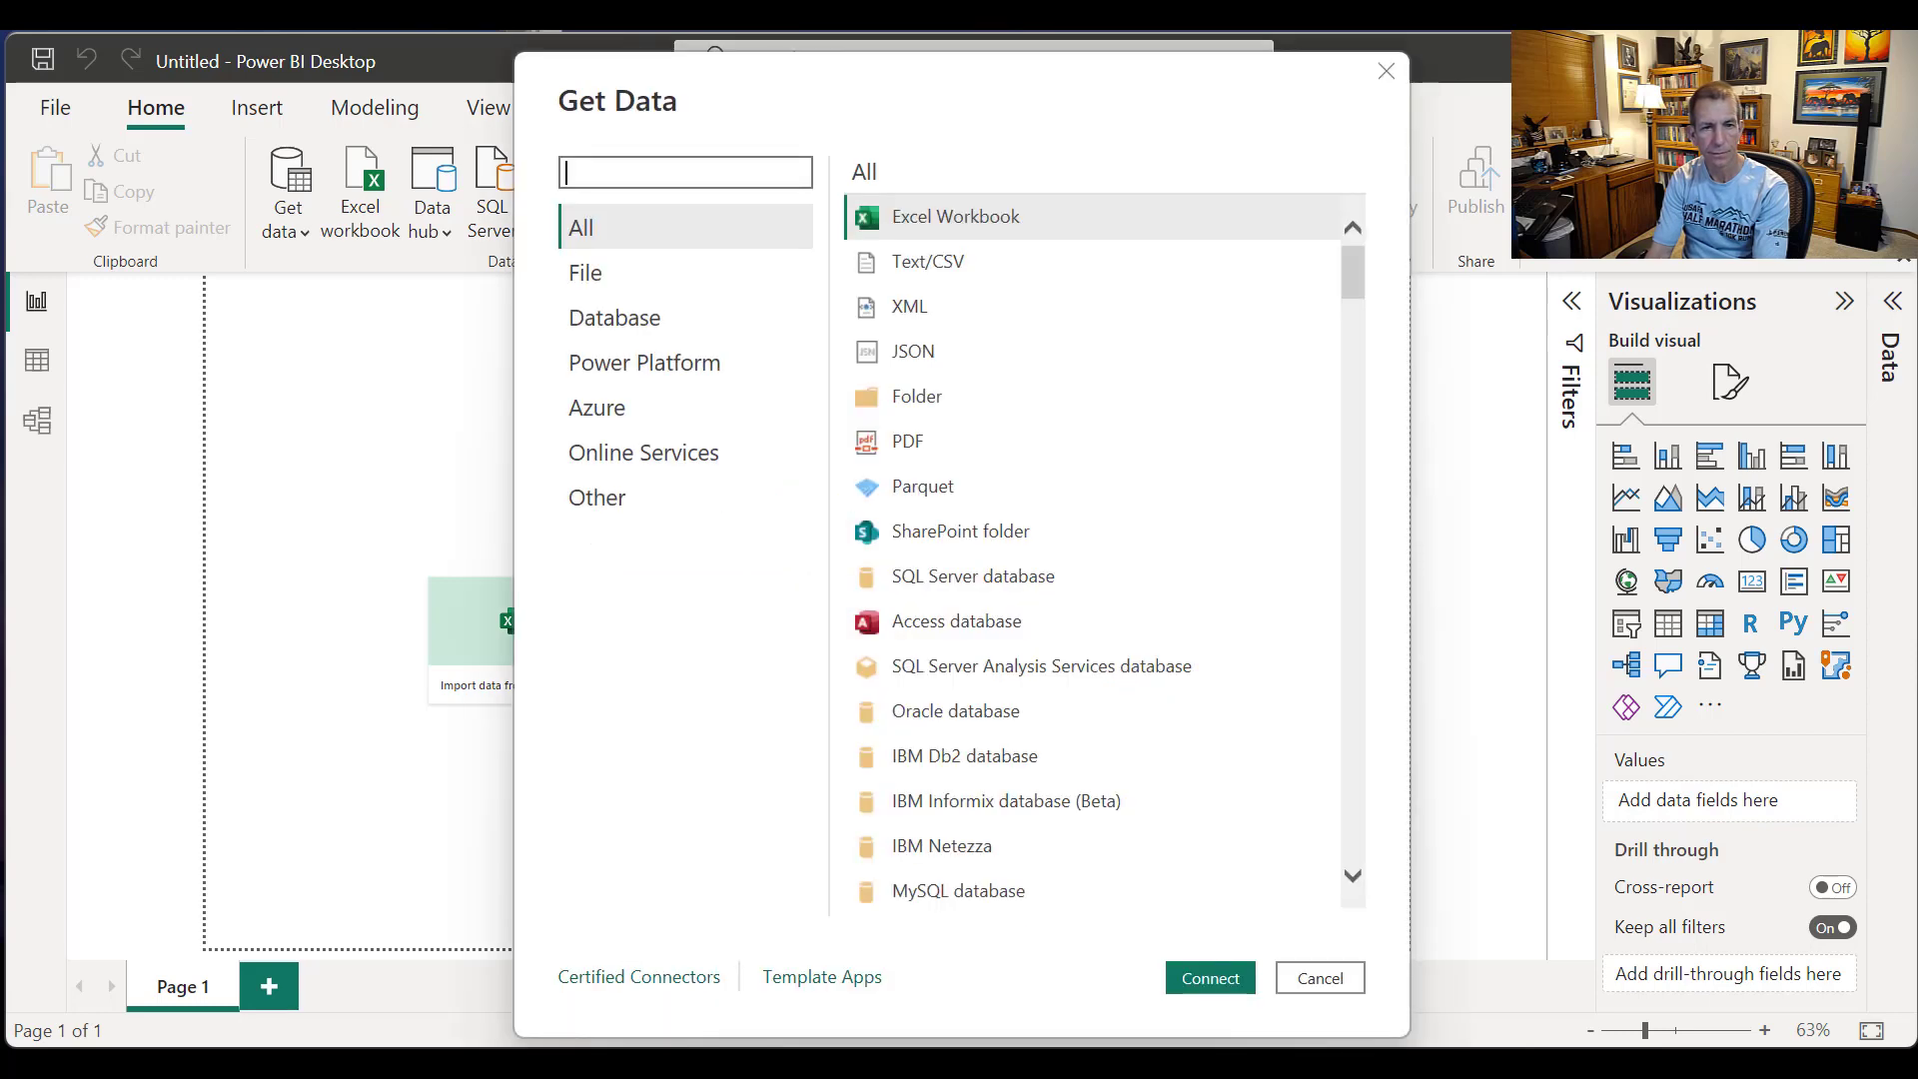
text(Sahre)
key(BackSpace)
key(BackSpace)
key(BackSpace)
key(BackSpace)
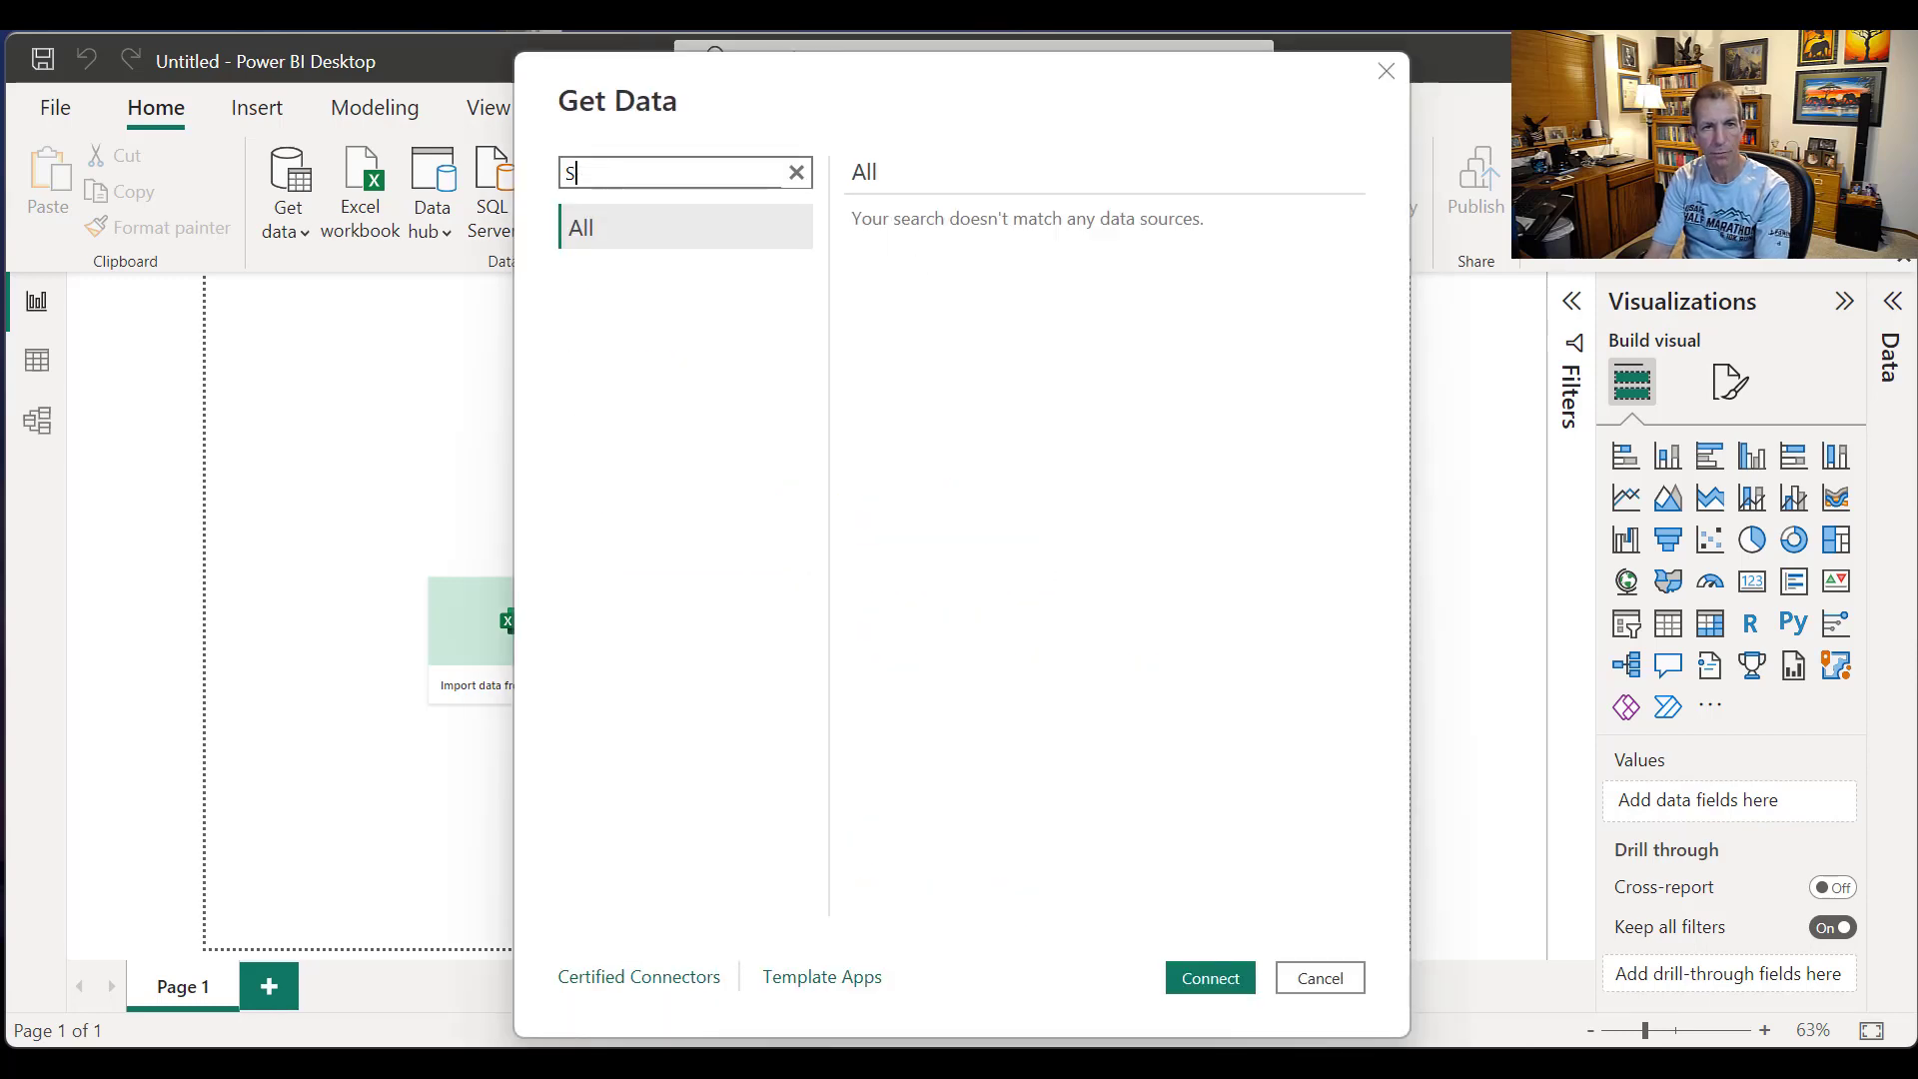
text(hare)
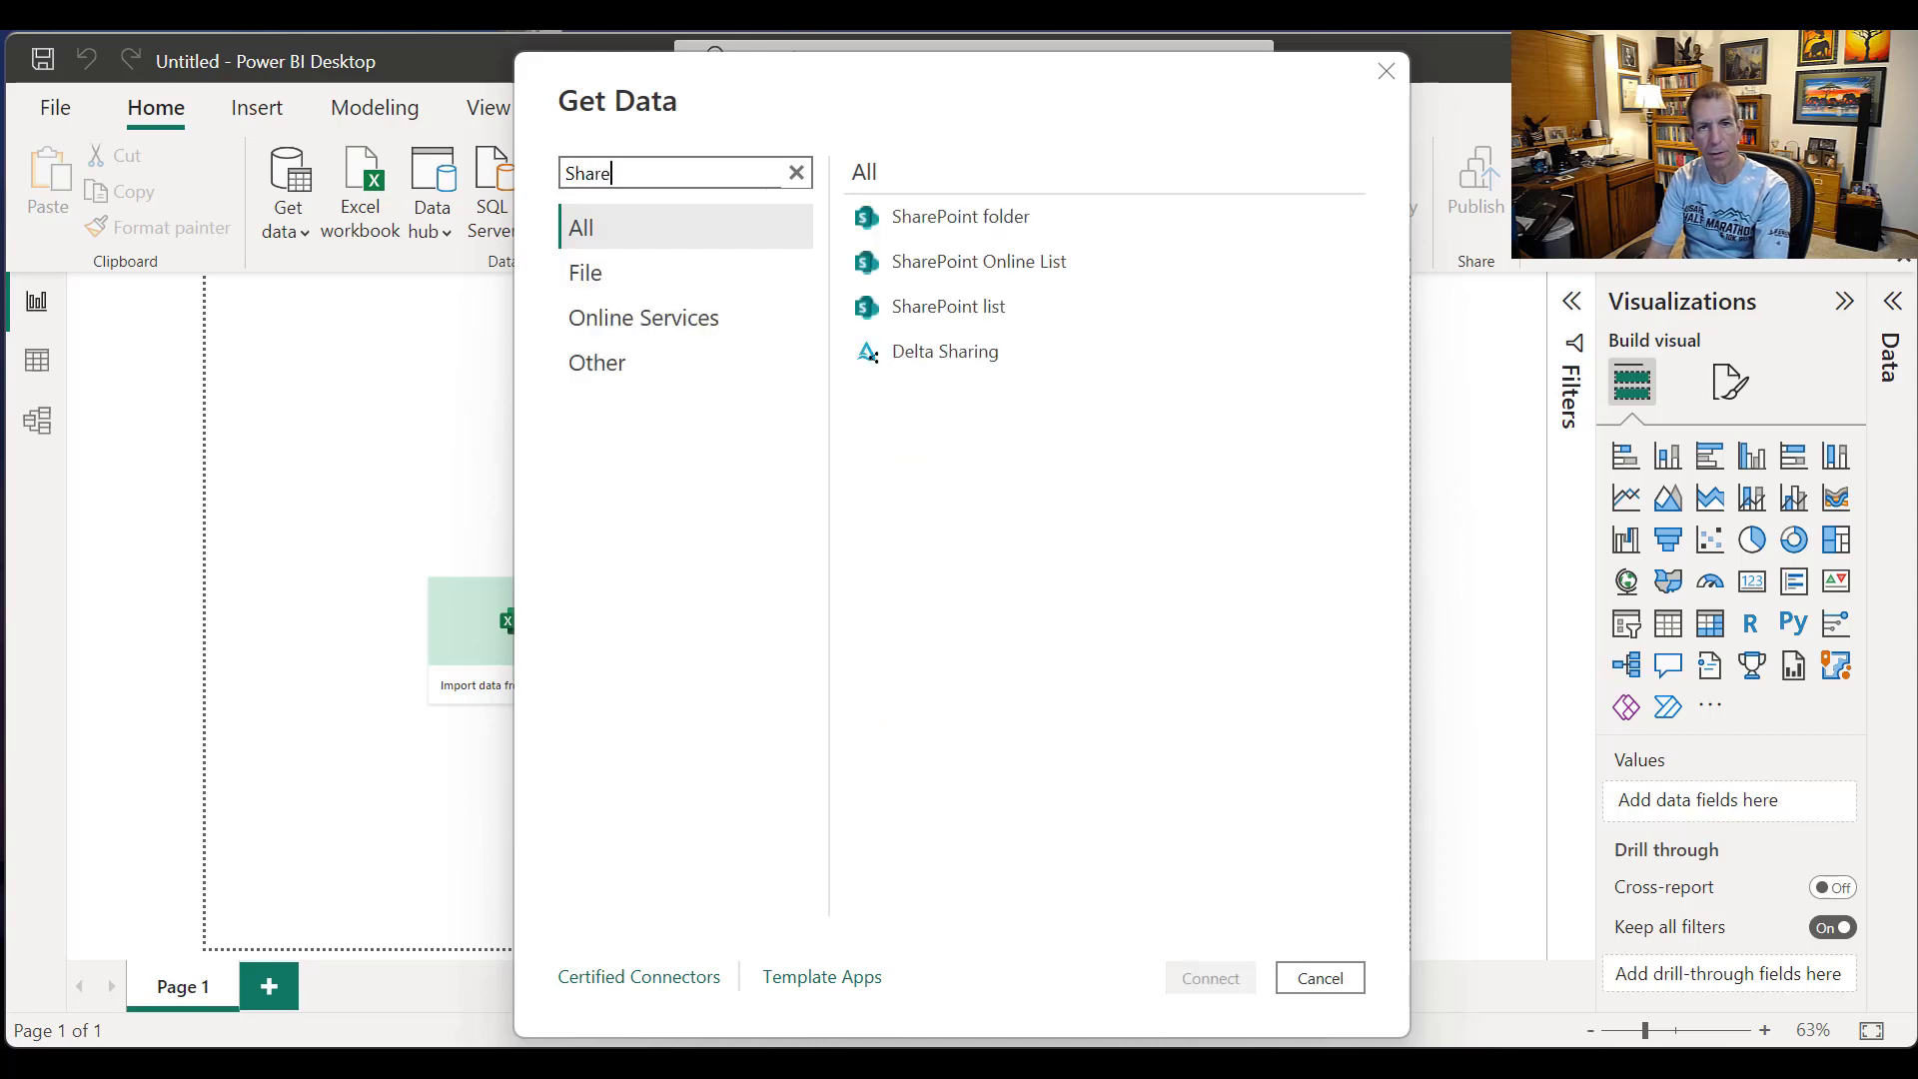
click(979, 262)
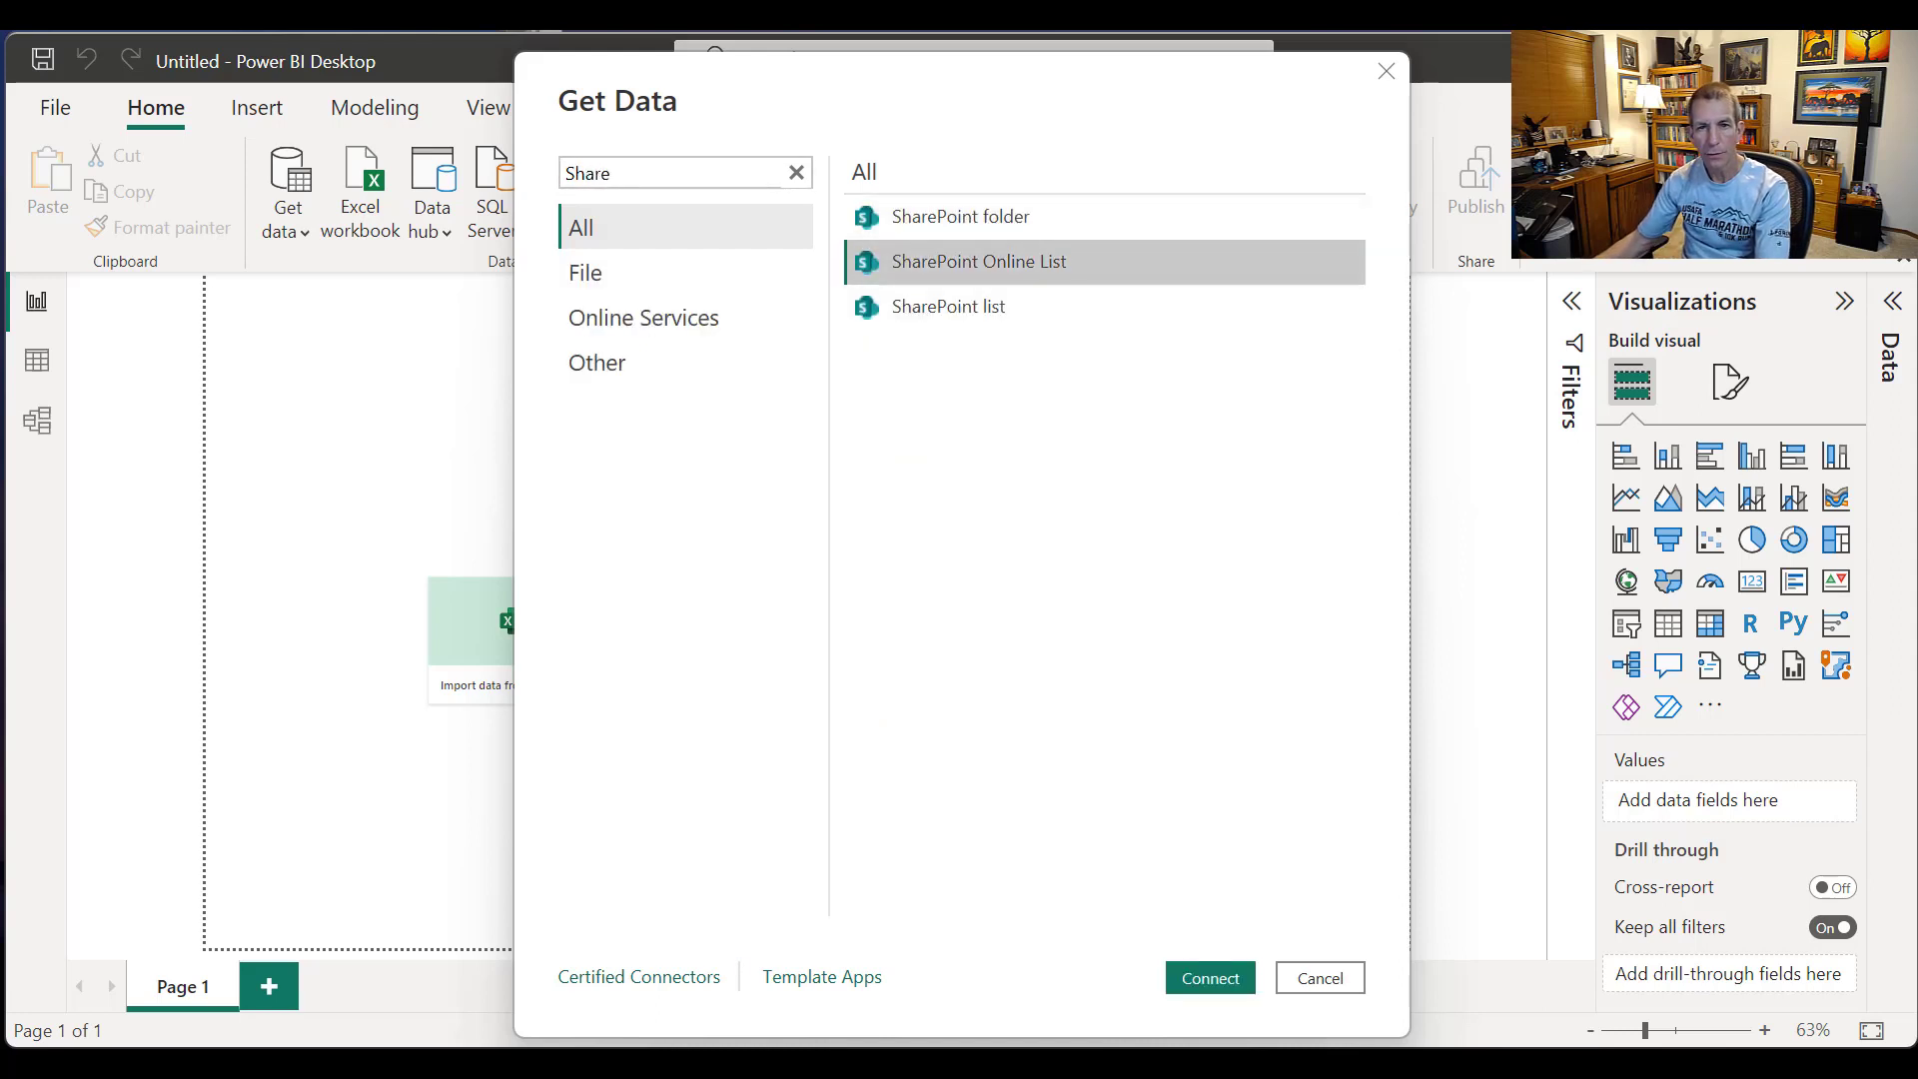
click(1210, 978)
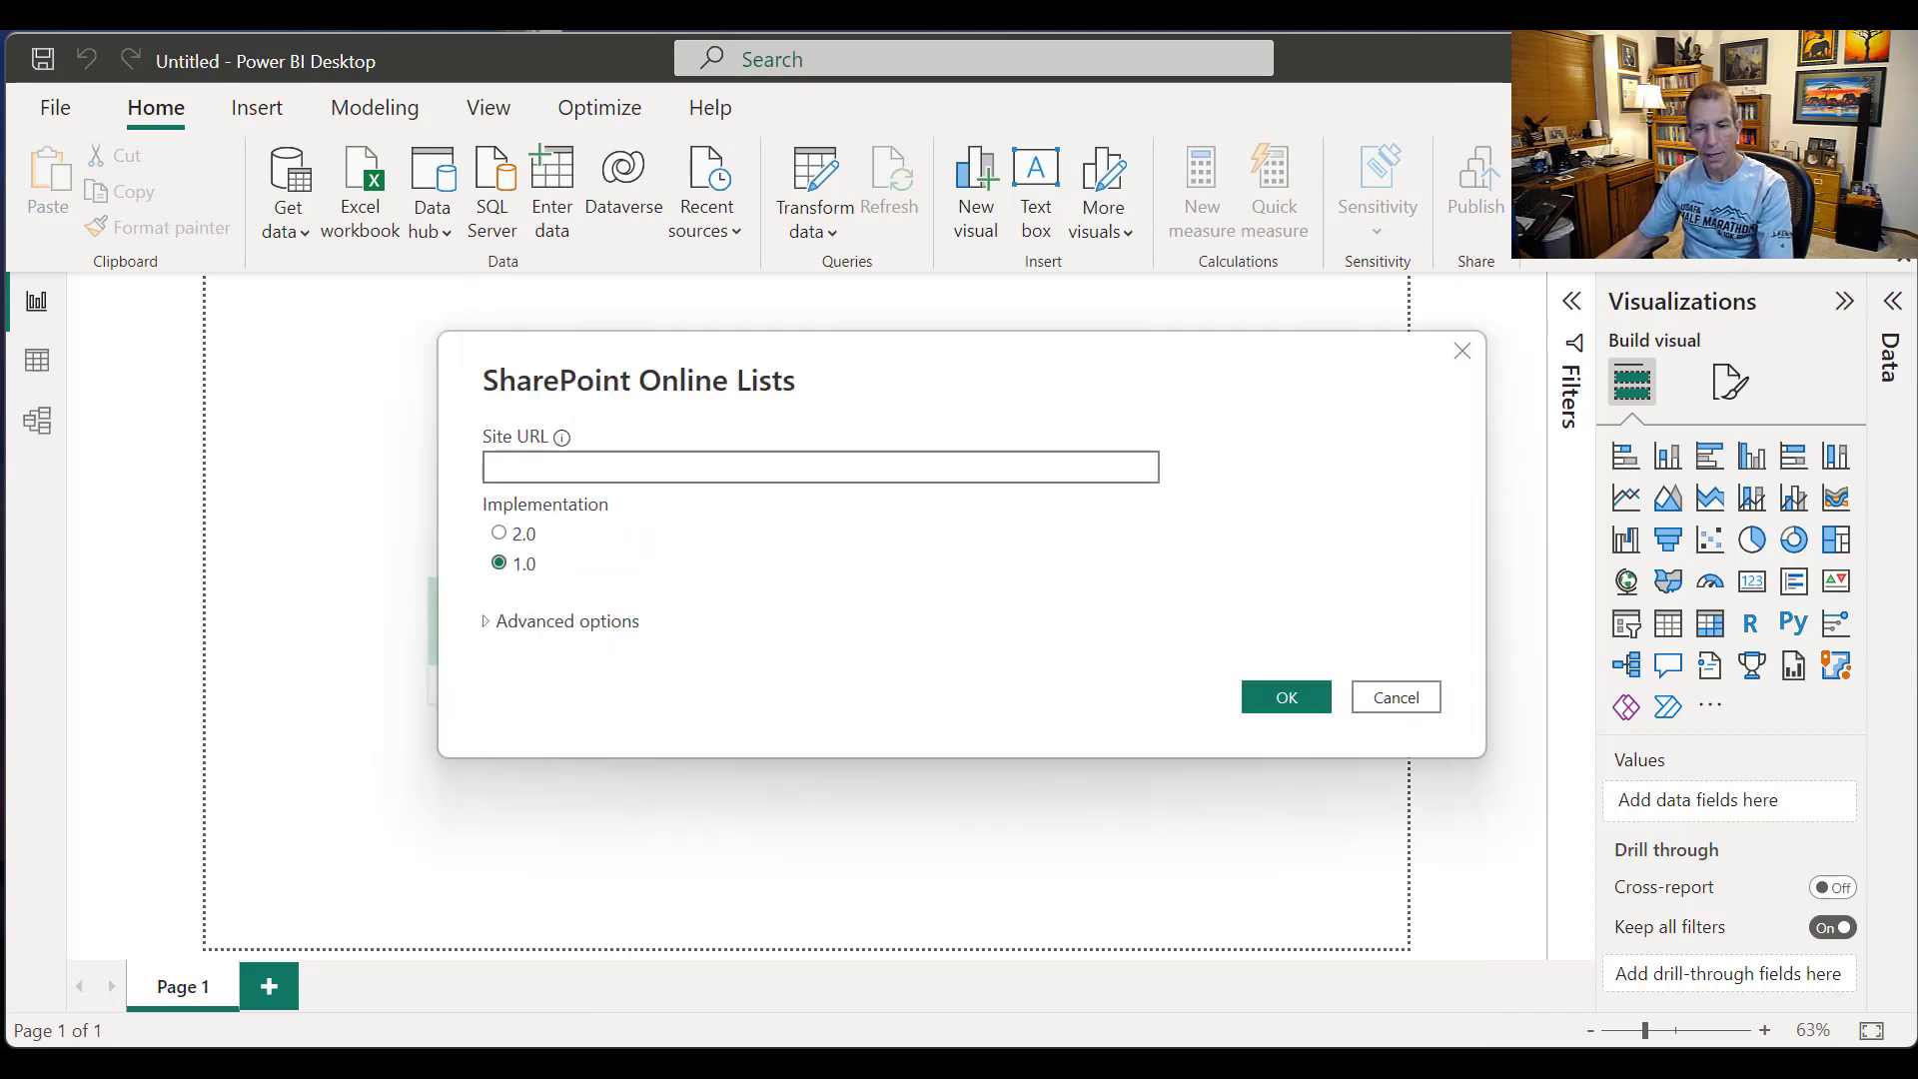
text(https://plattecanyon.sharepoint.com/samples)
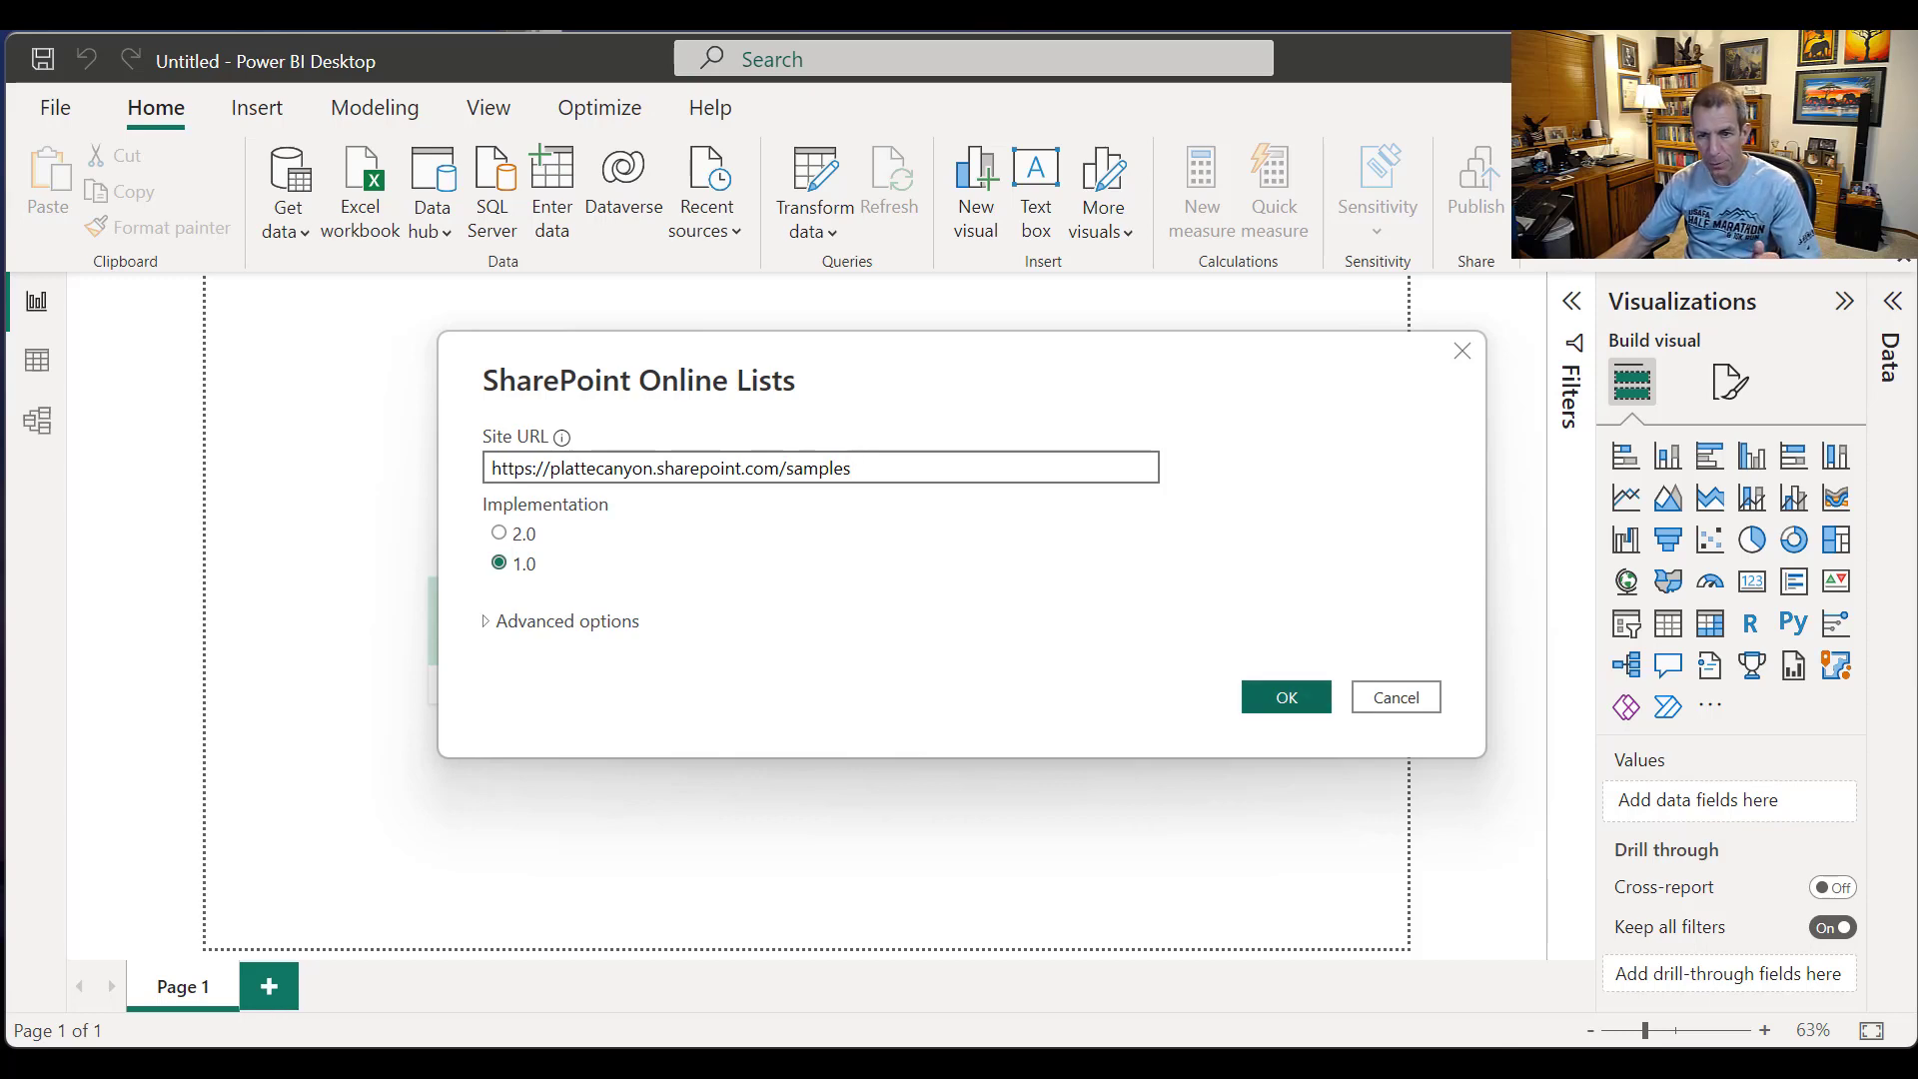
click(1314, 696)
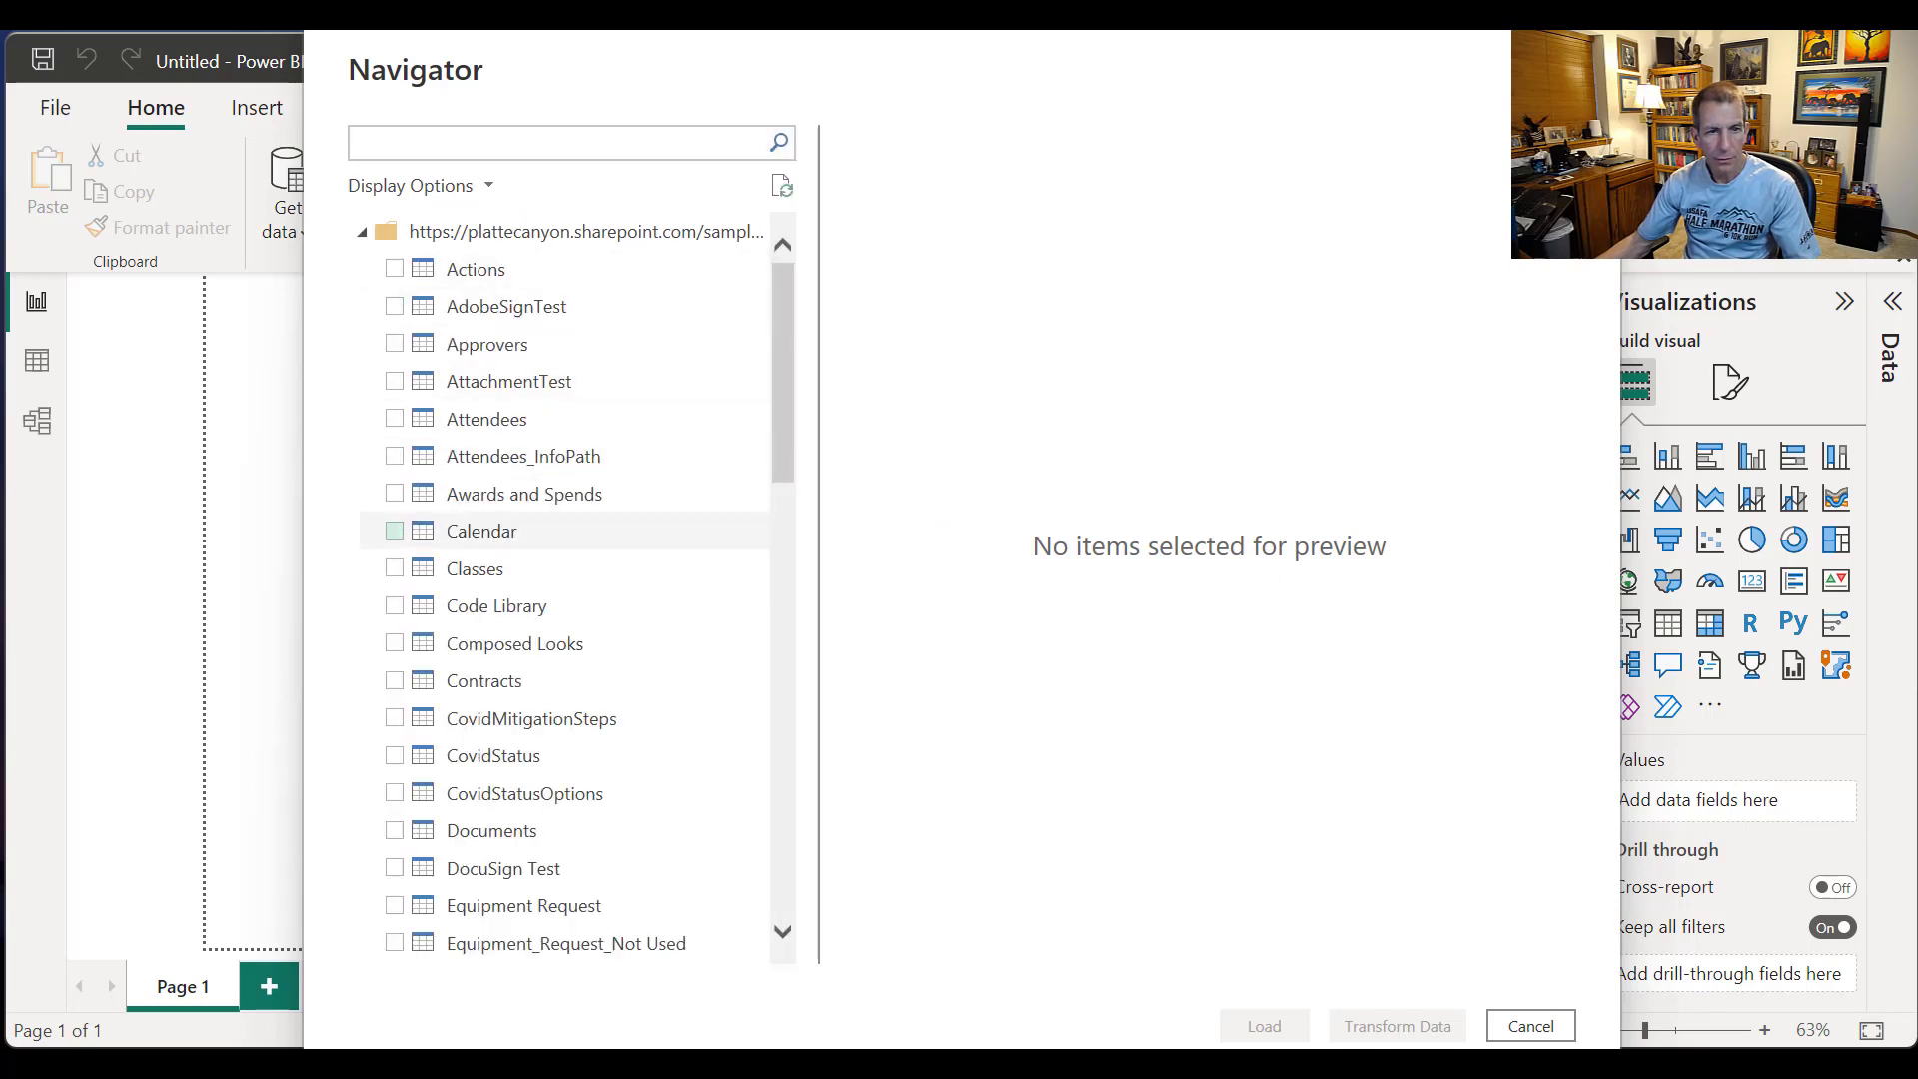
scroll(519, 566, down, 4)
scroll(420, 620, up, 1)
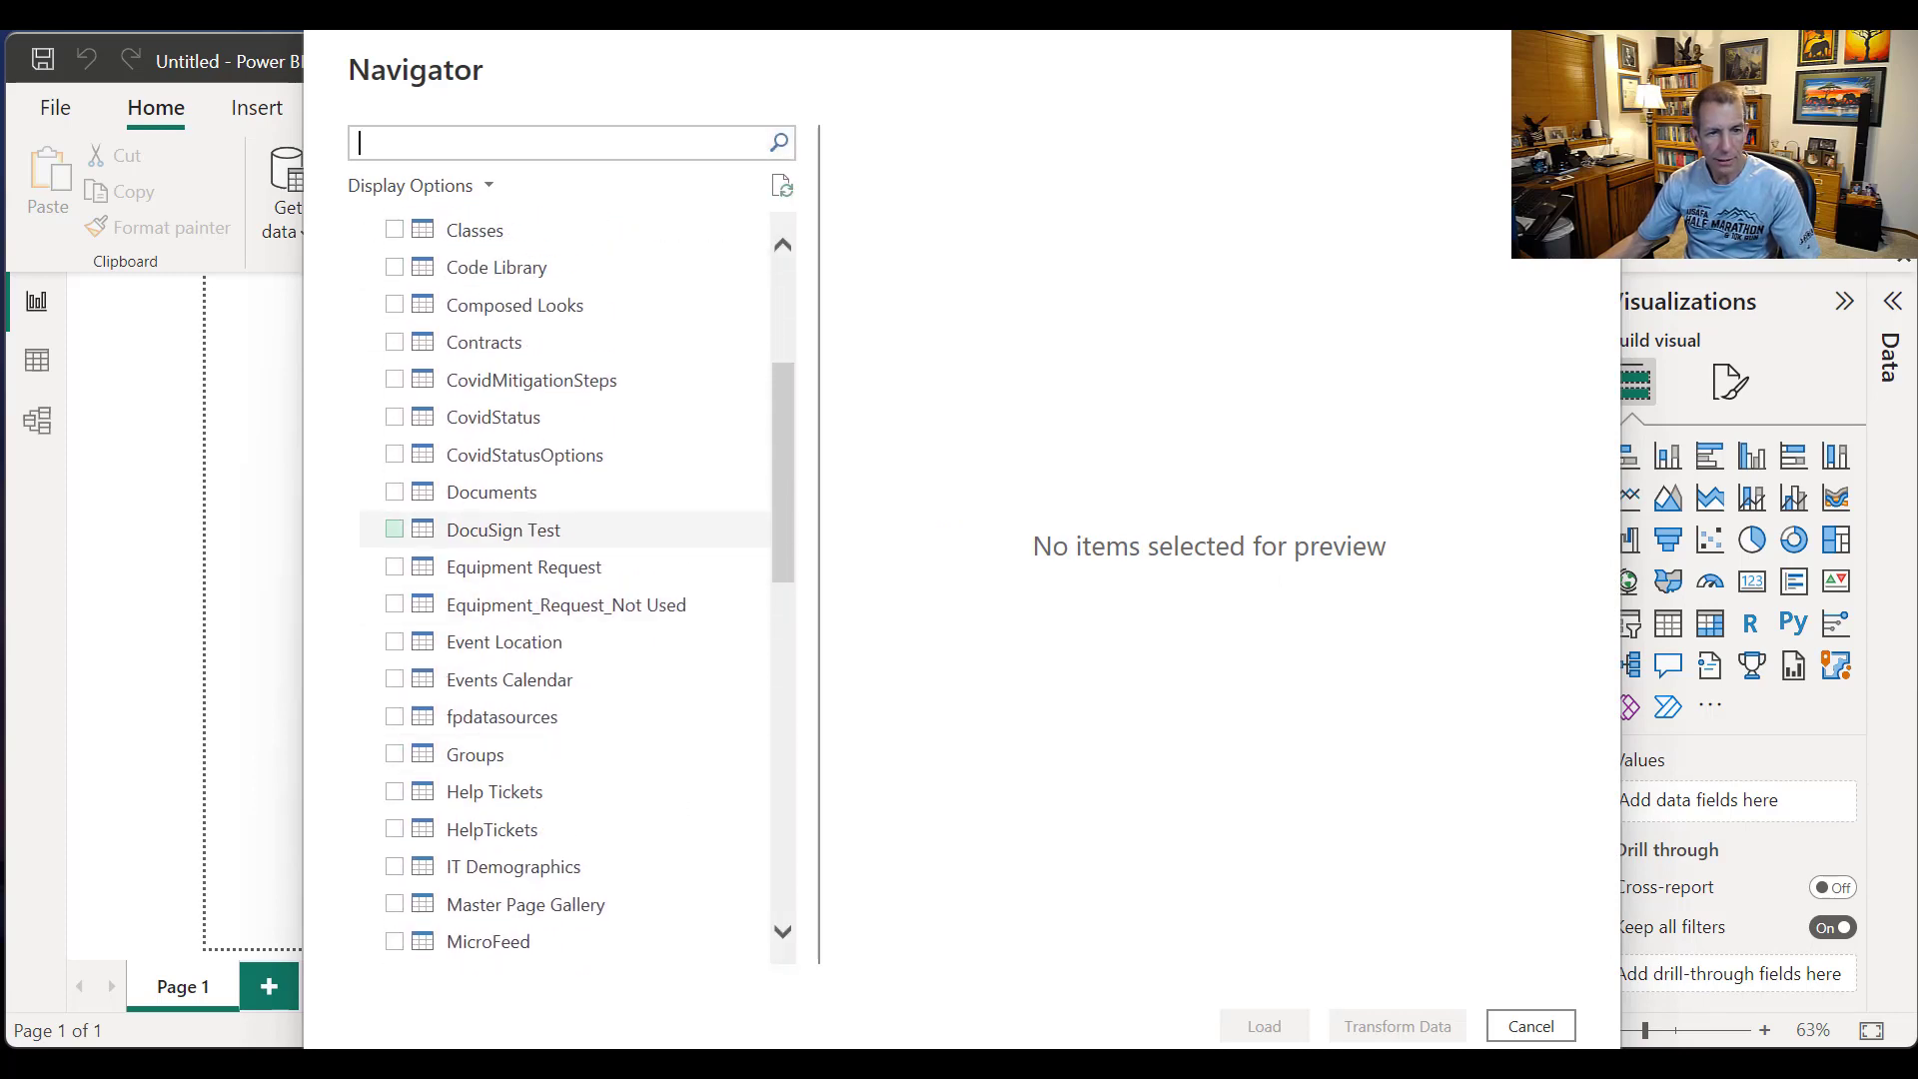
click(395, 529)
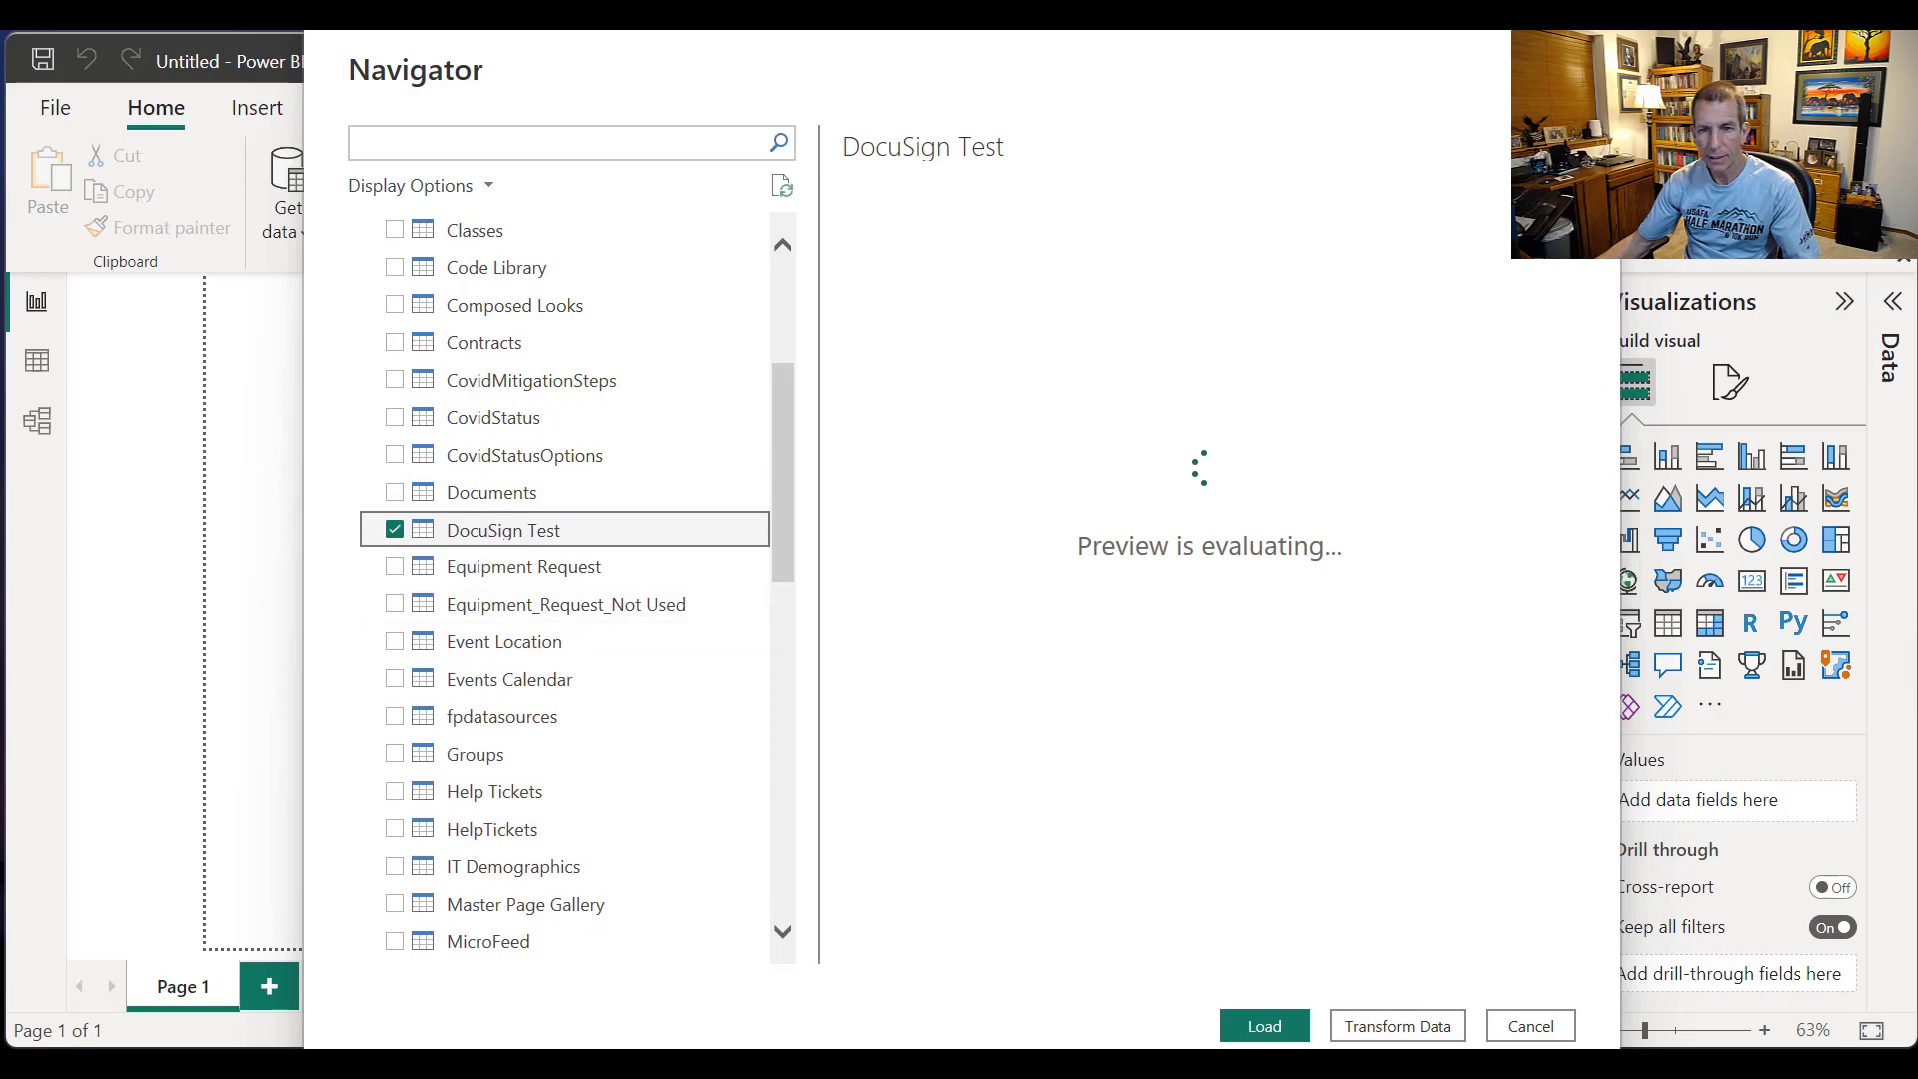
click(1397, 1026)
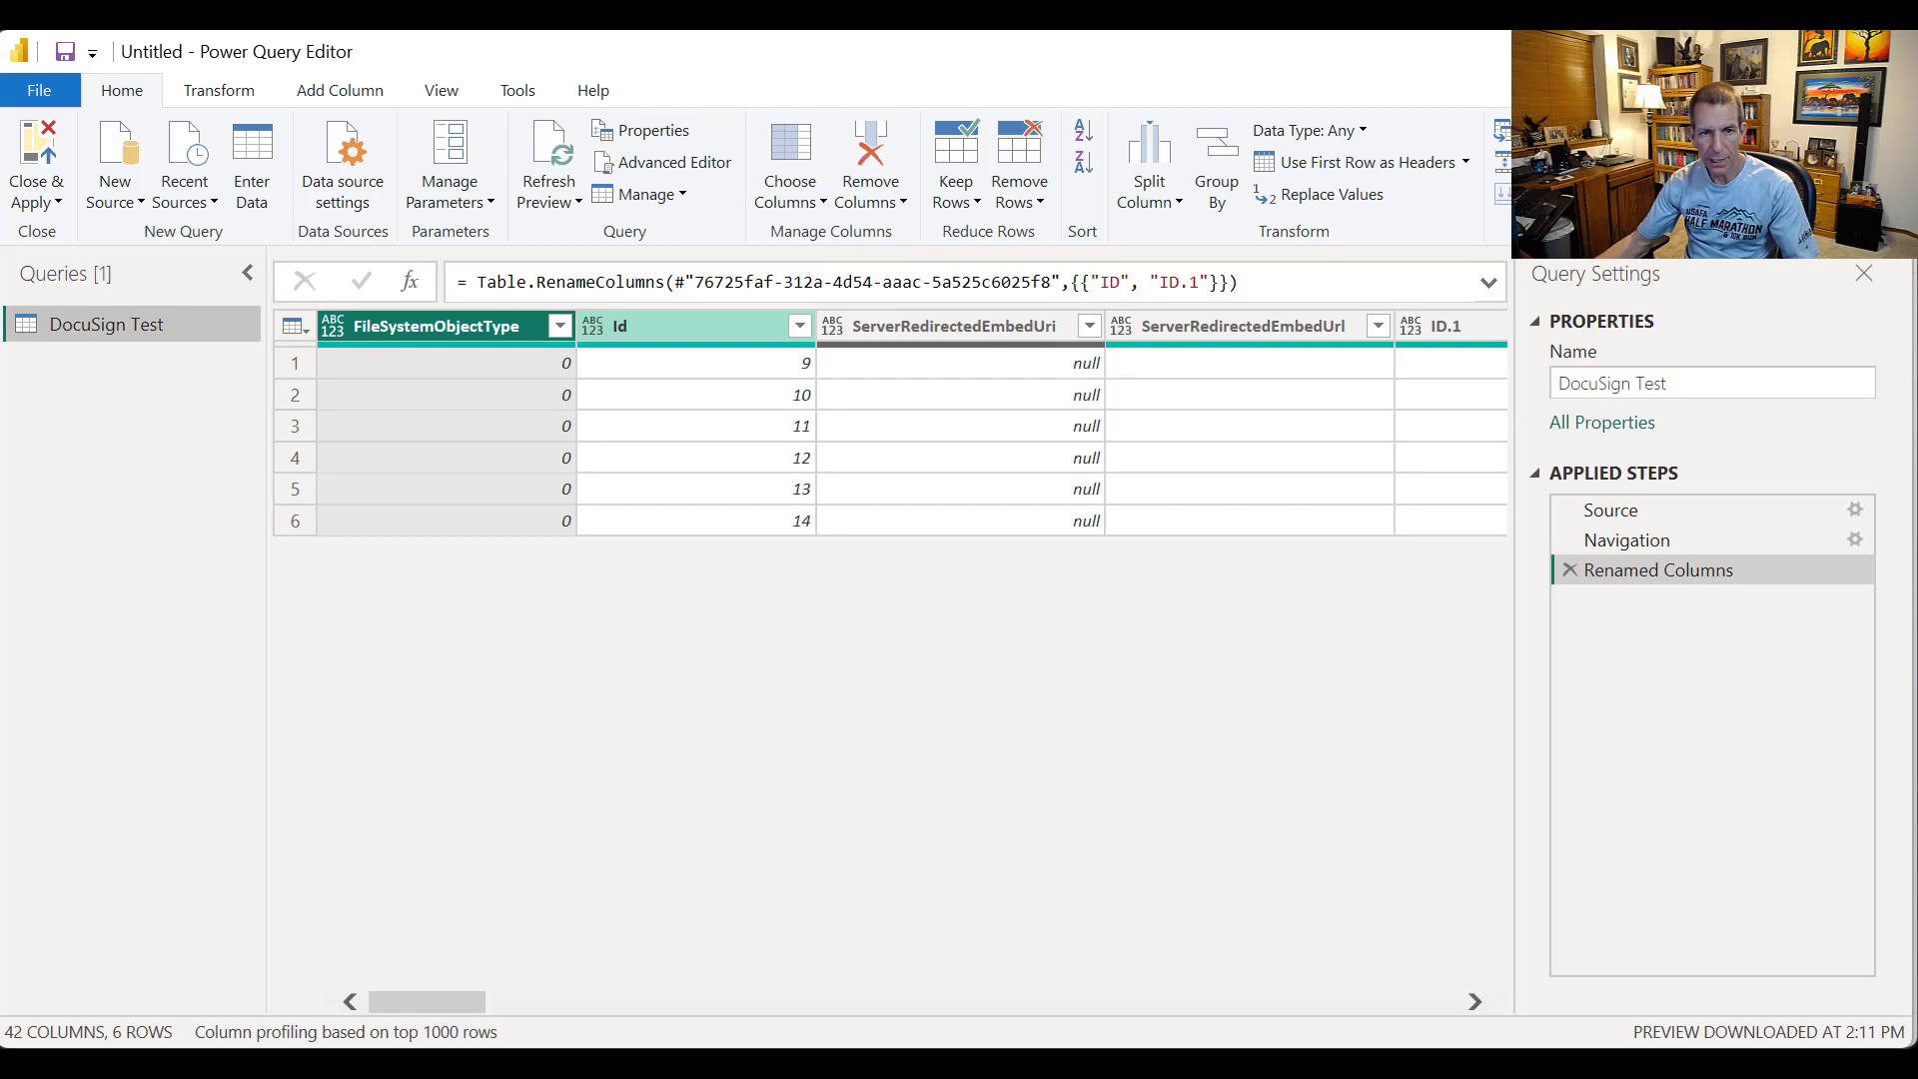
Step: Change the data type of the Id column in the DocuSign Test query to Whole Number
right_click(677, 328)
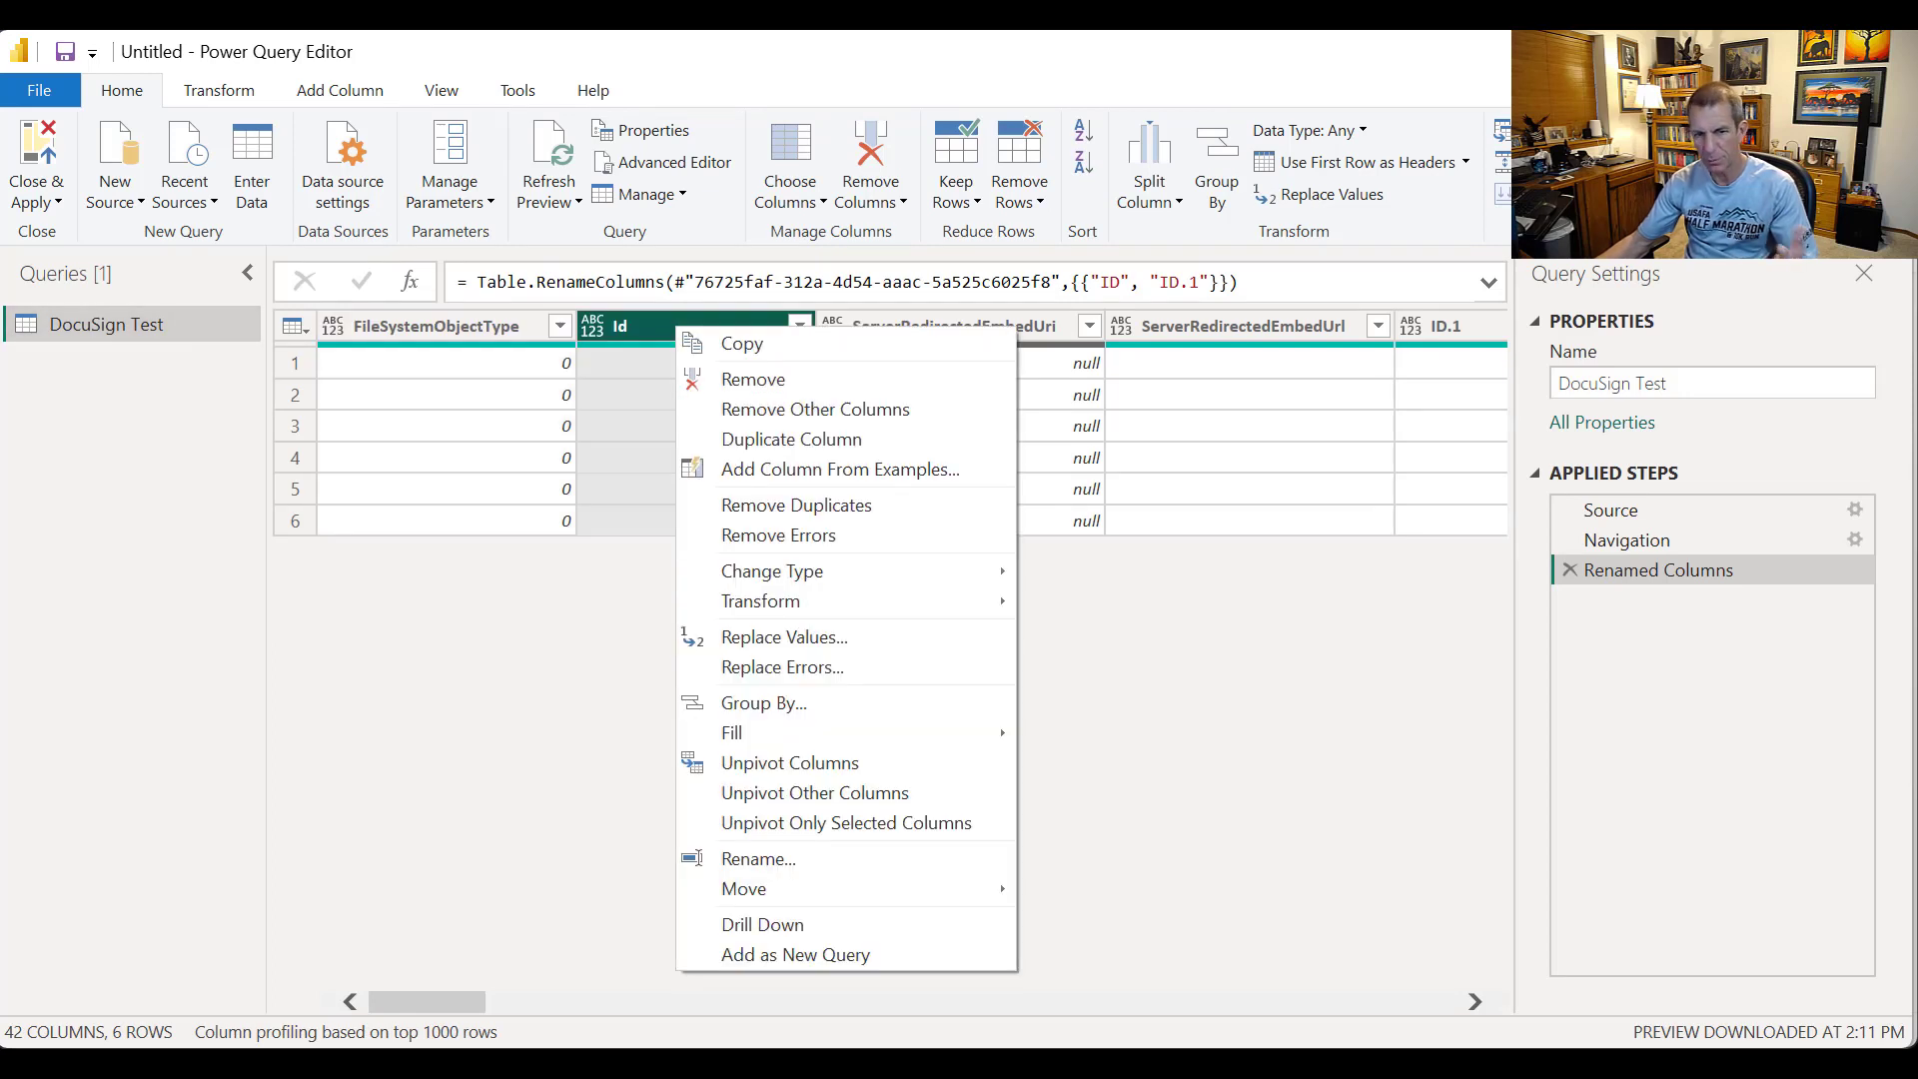
mouse_move(773, 570)
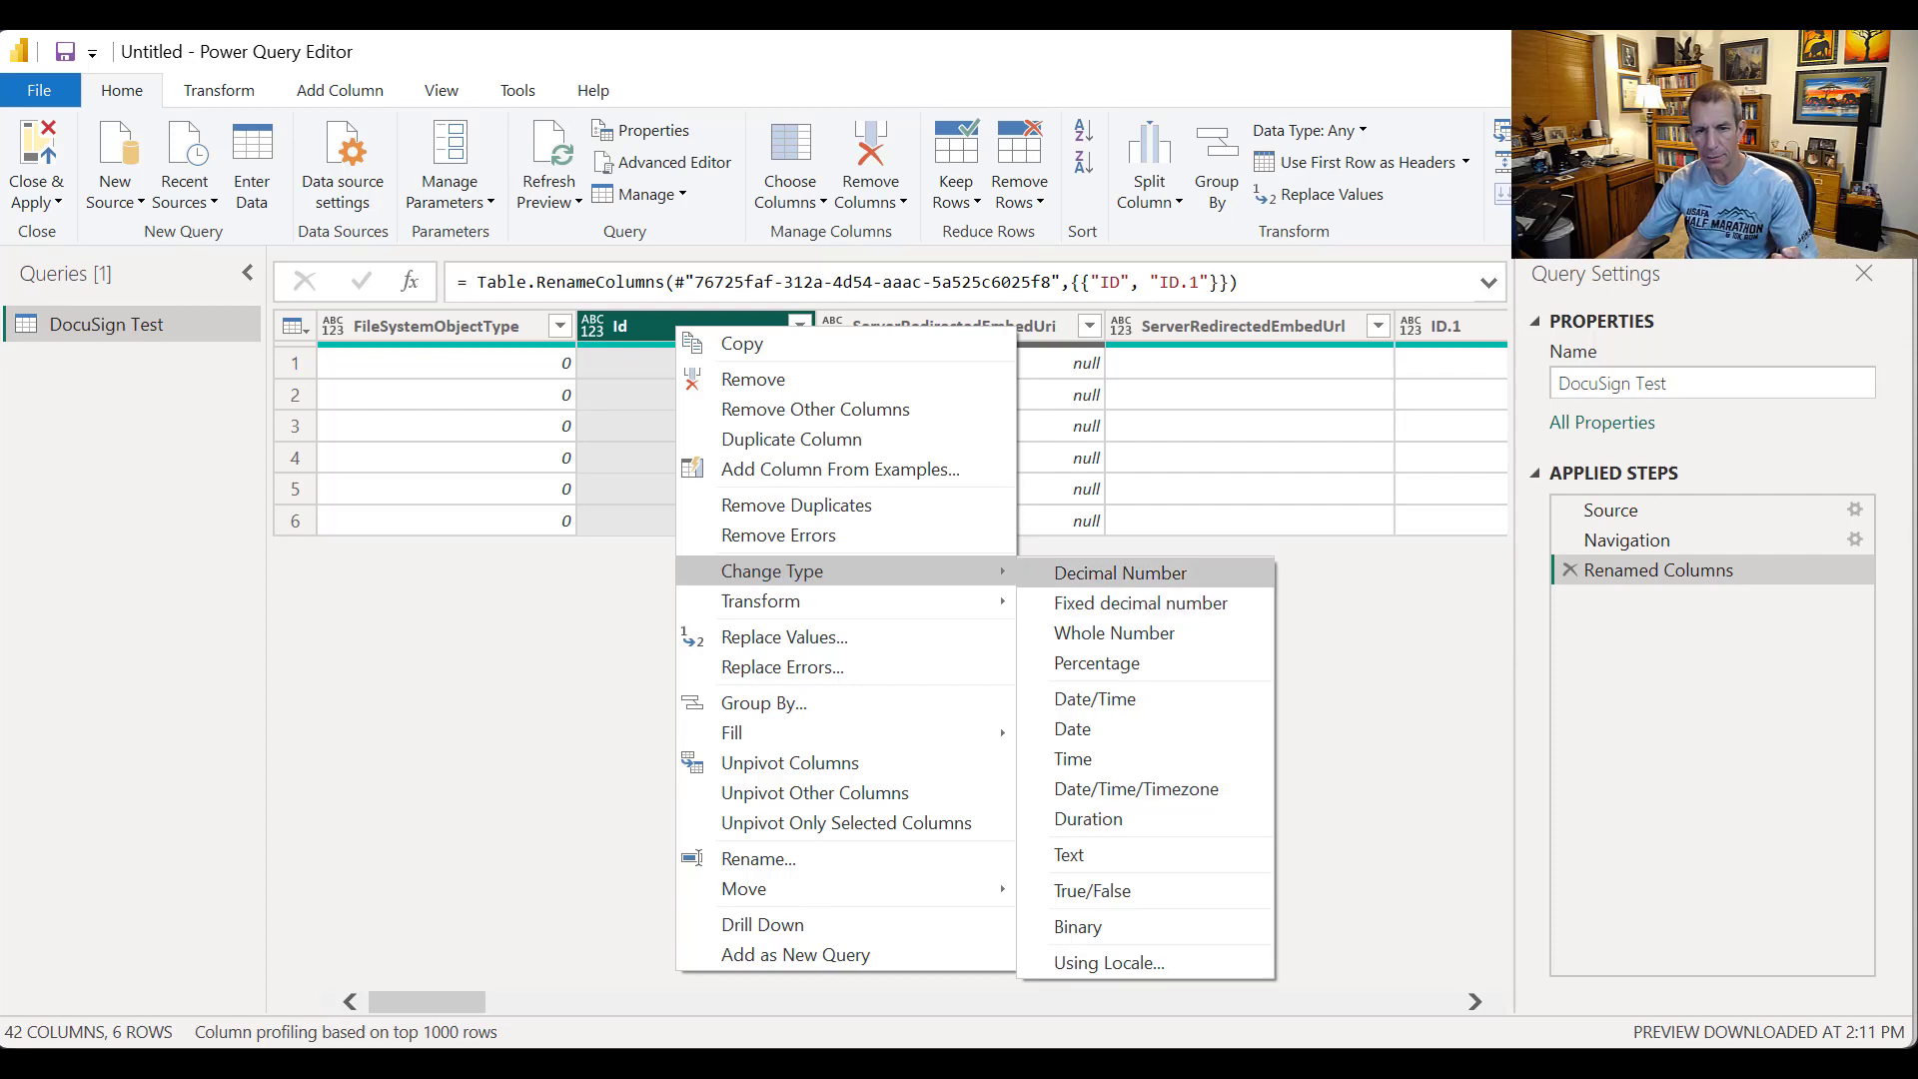
click(1114, 633)
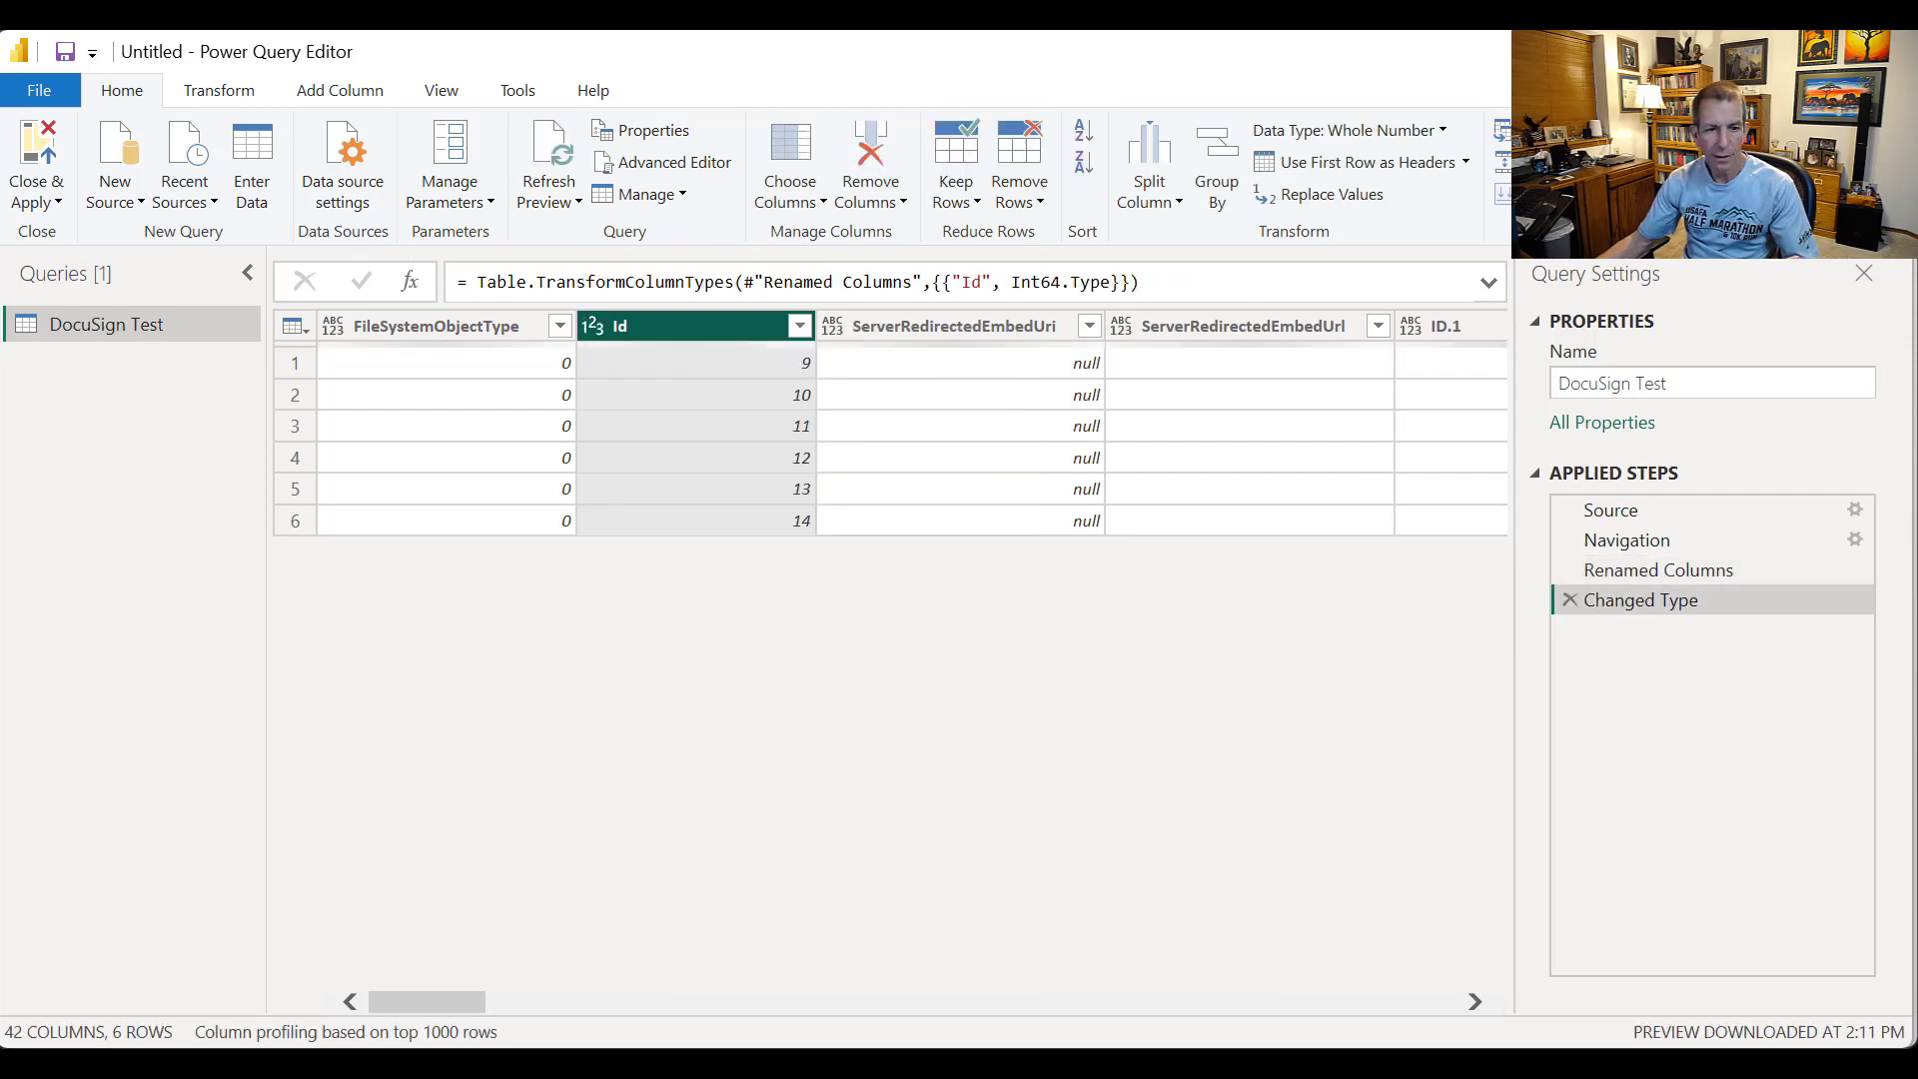
Step: Change the data types of the Modified and Created columns to Date/Time
drag(427, 1002, 626, 1002)
click(529, 327)
right_click(528, 325)
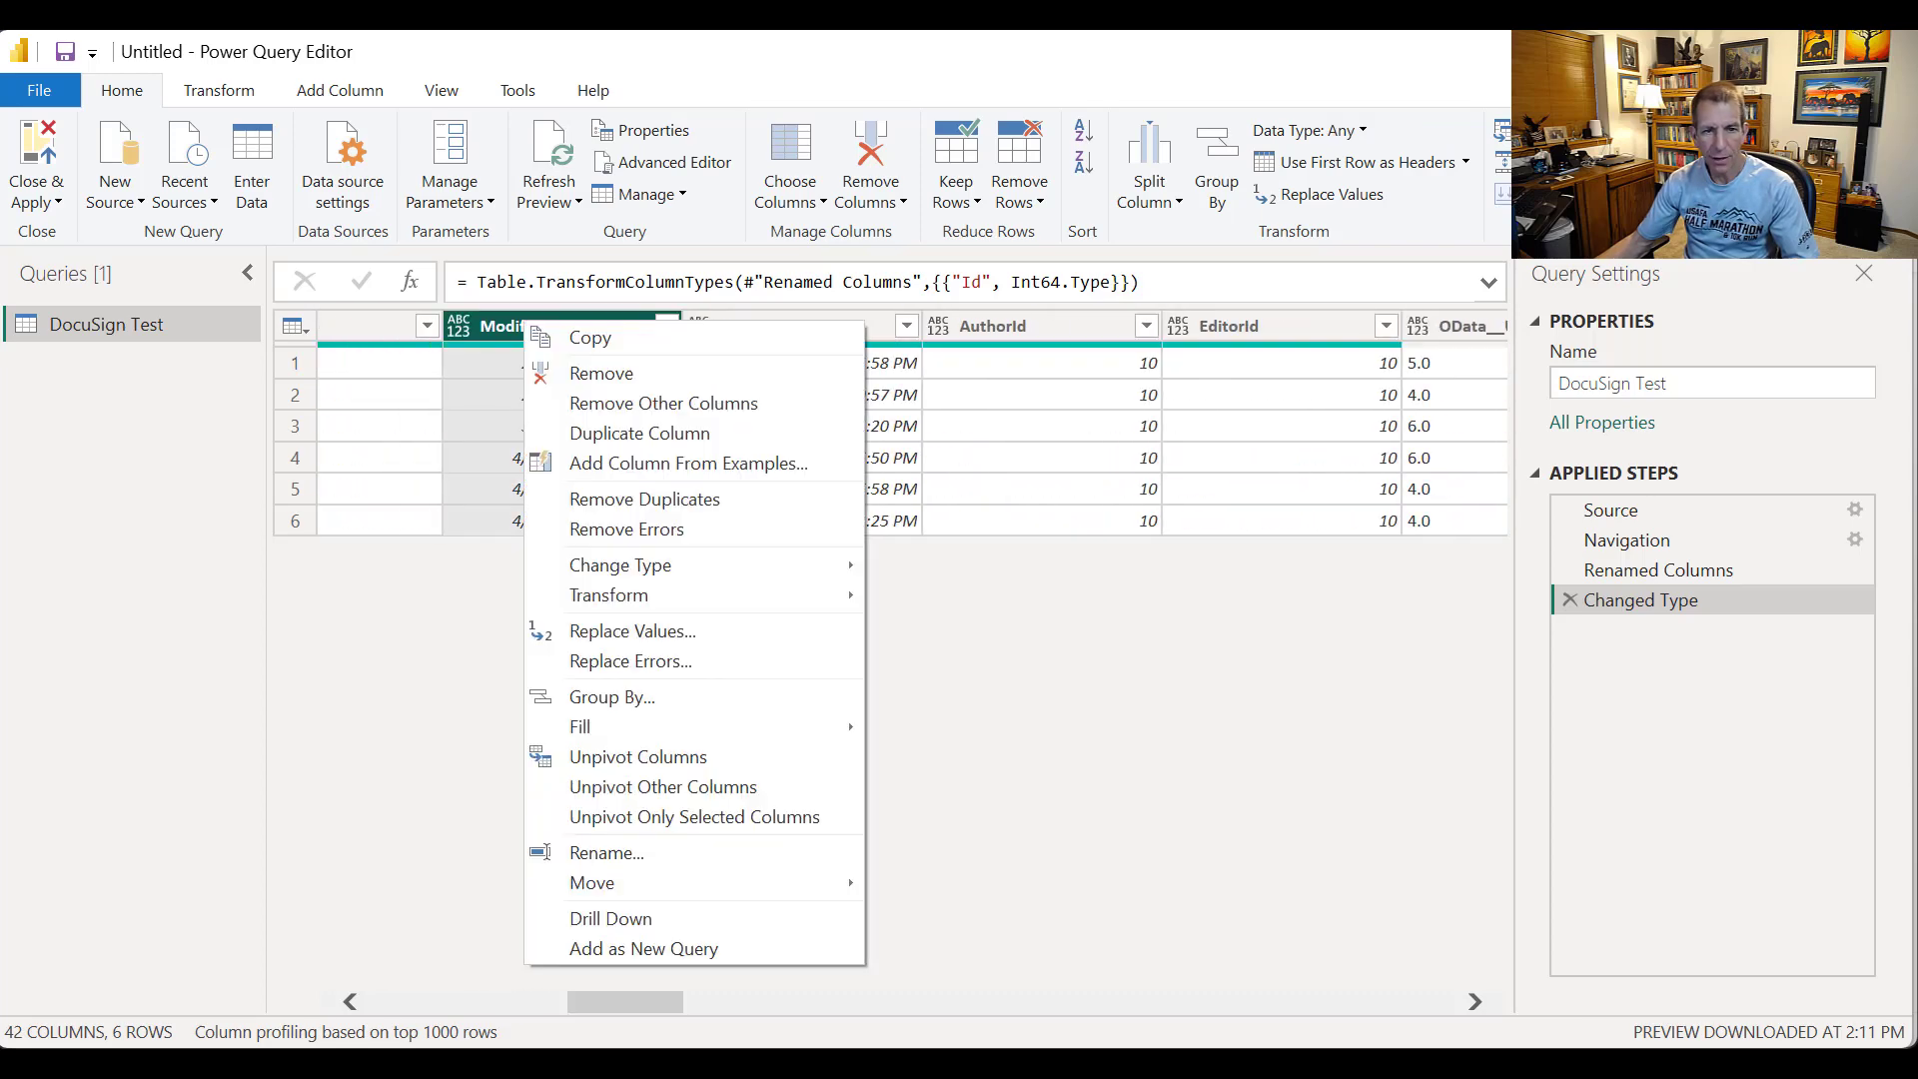
mouse_move(650, 565)
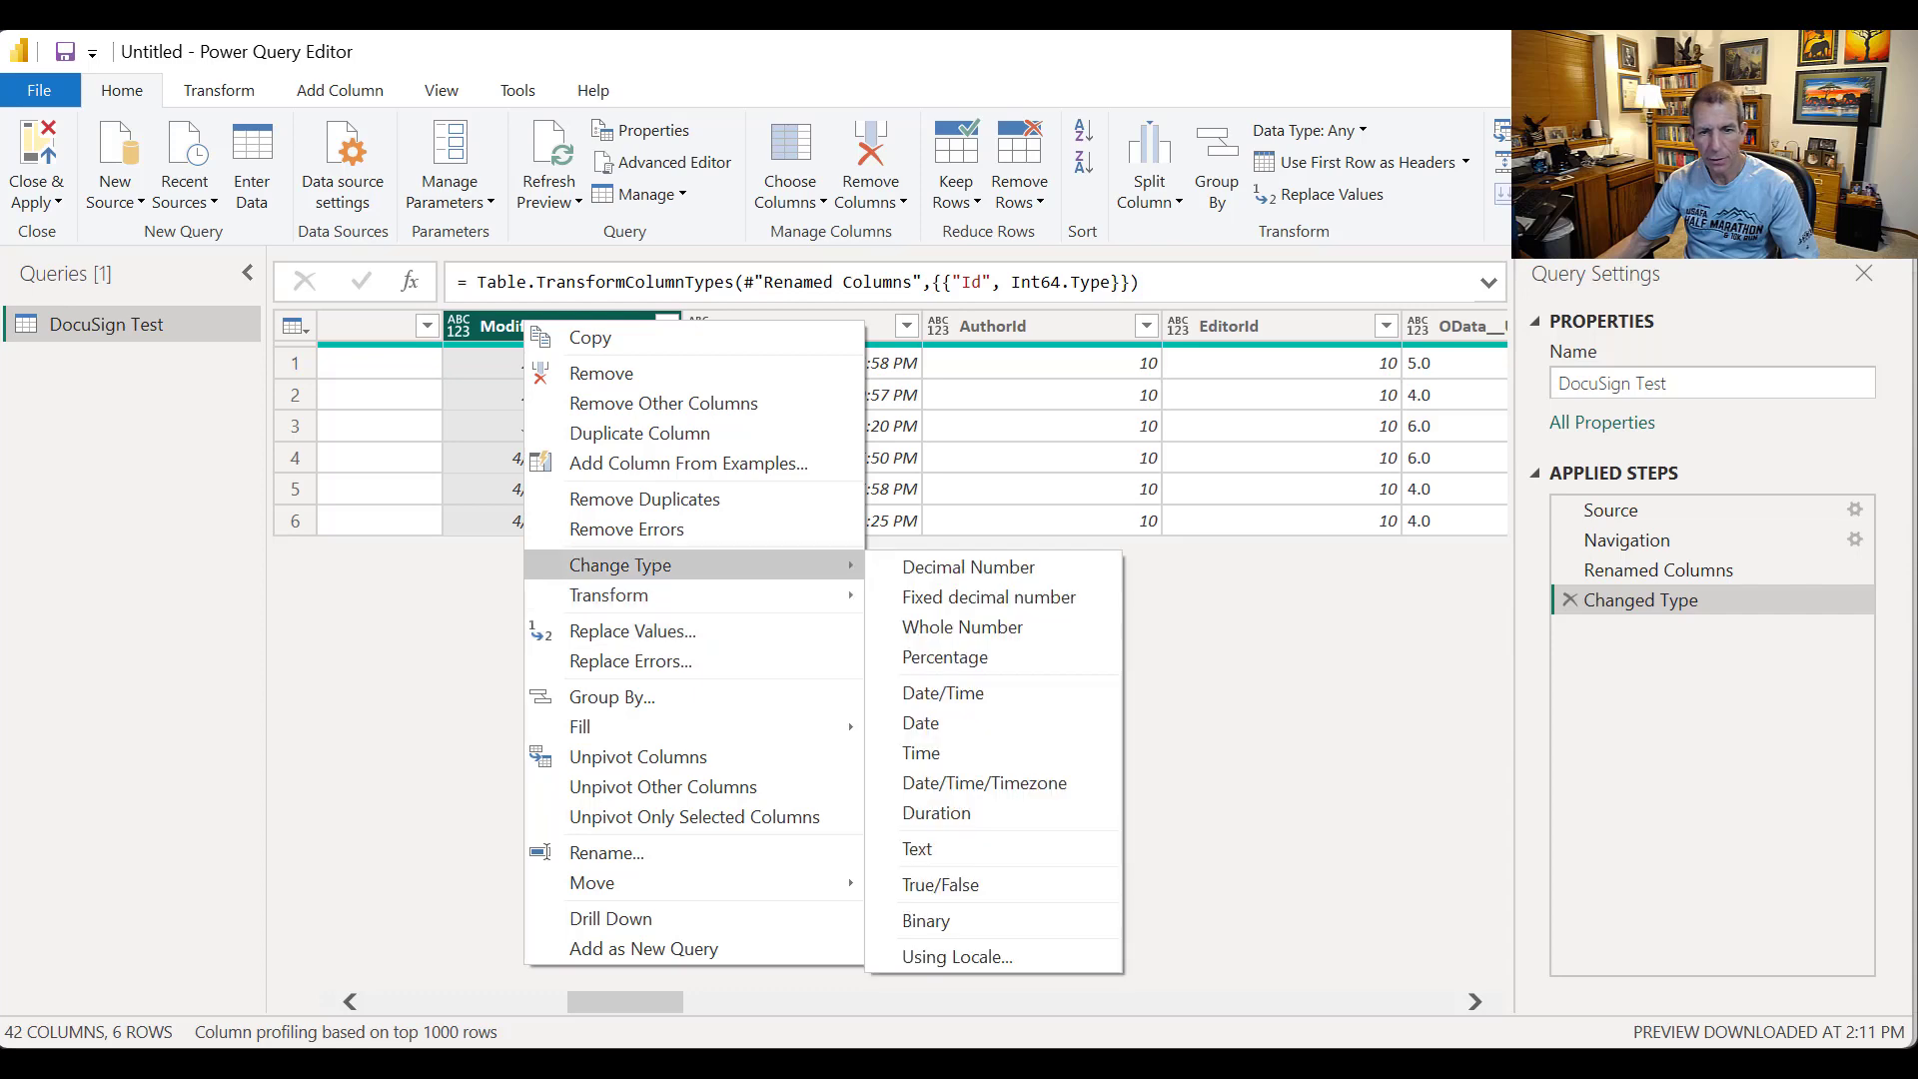
click(943, 692)
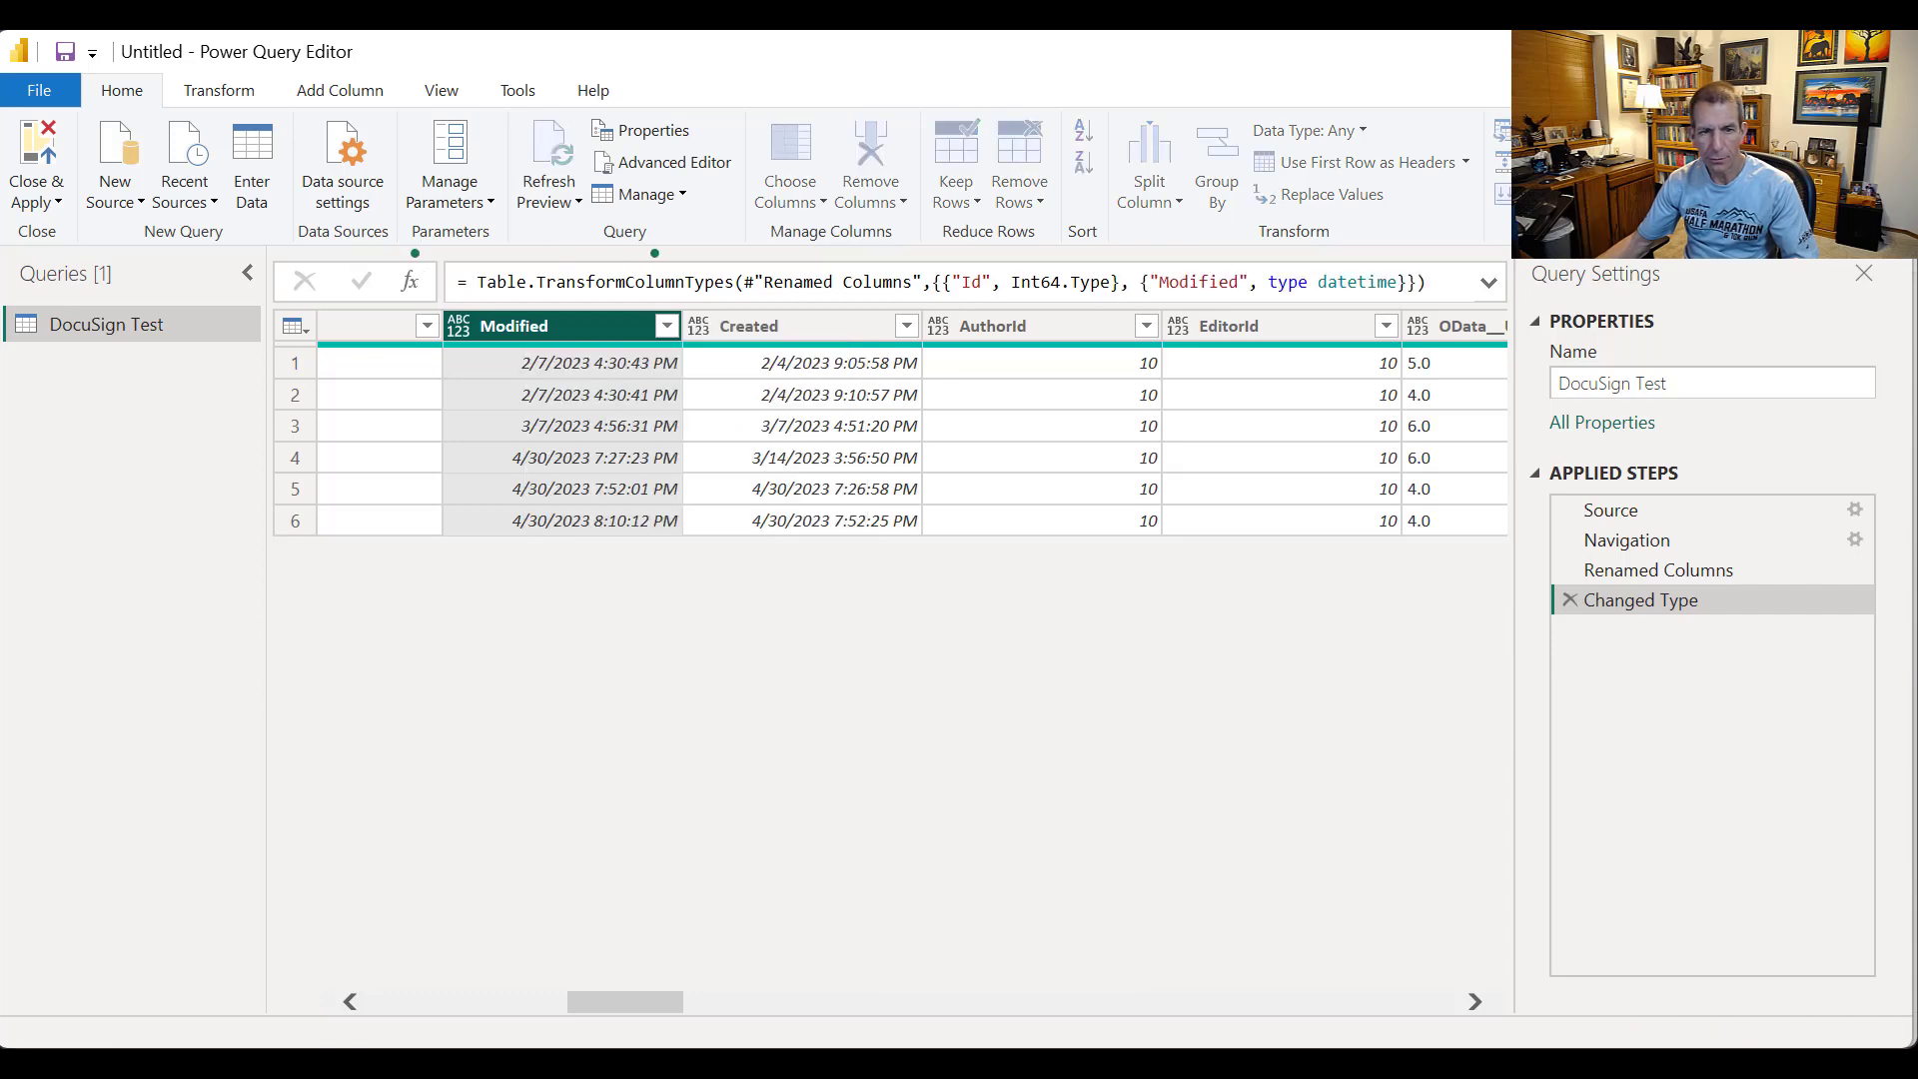
right_click(784, 326)
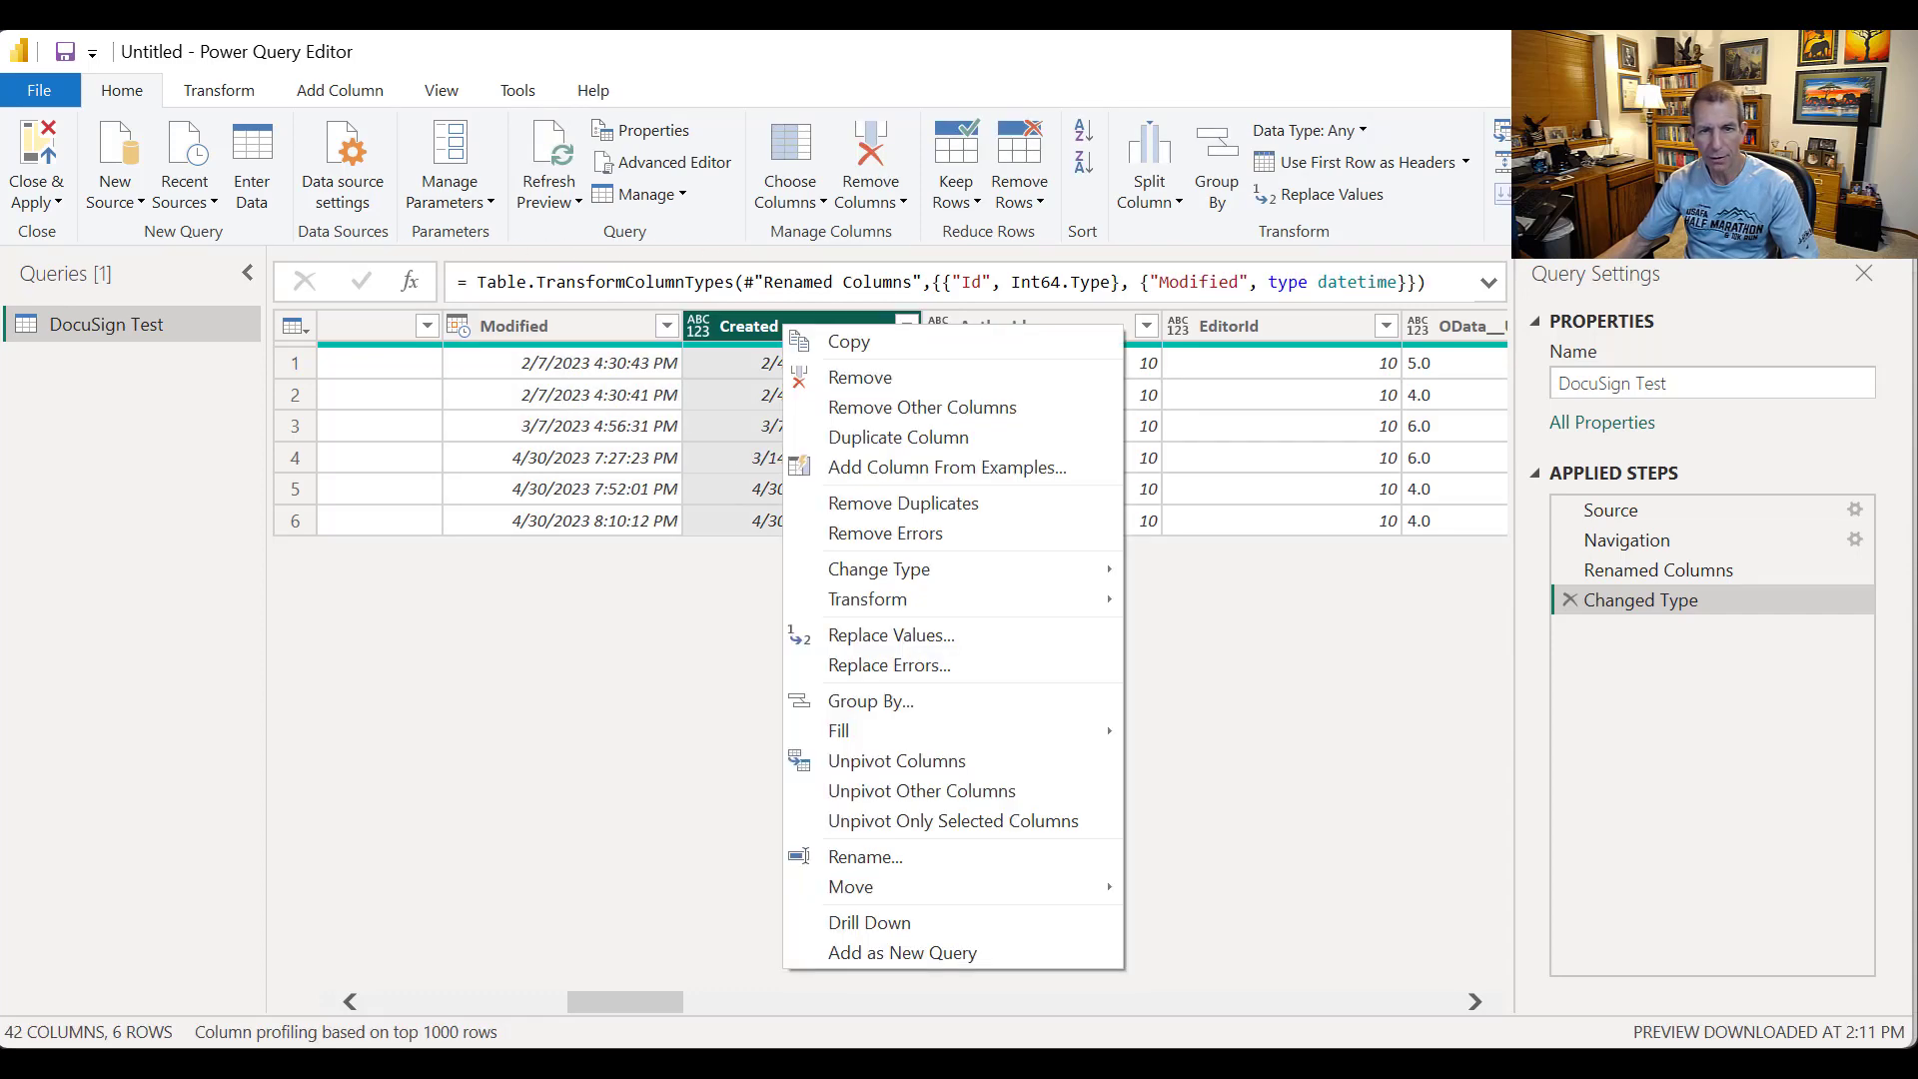
mouse_move(880, 568)
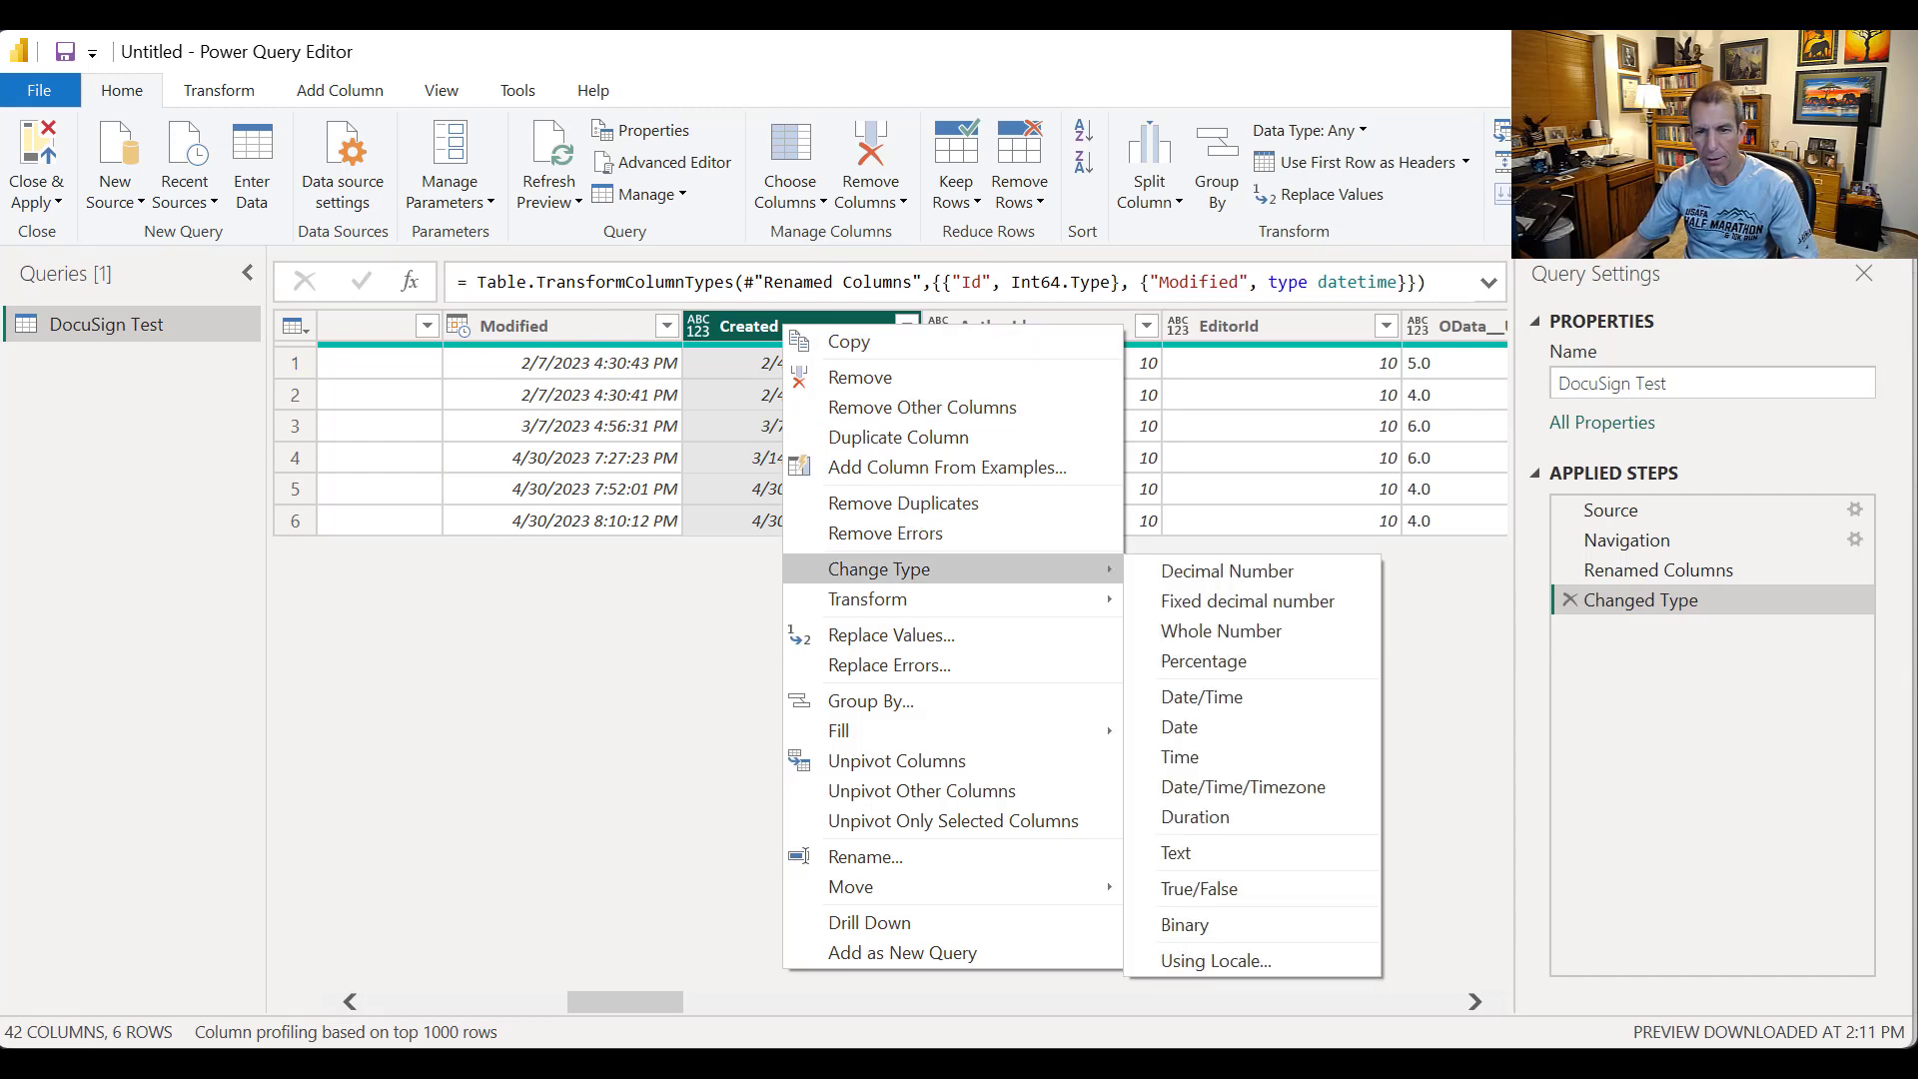
click(1202, 697)
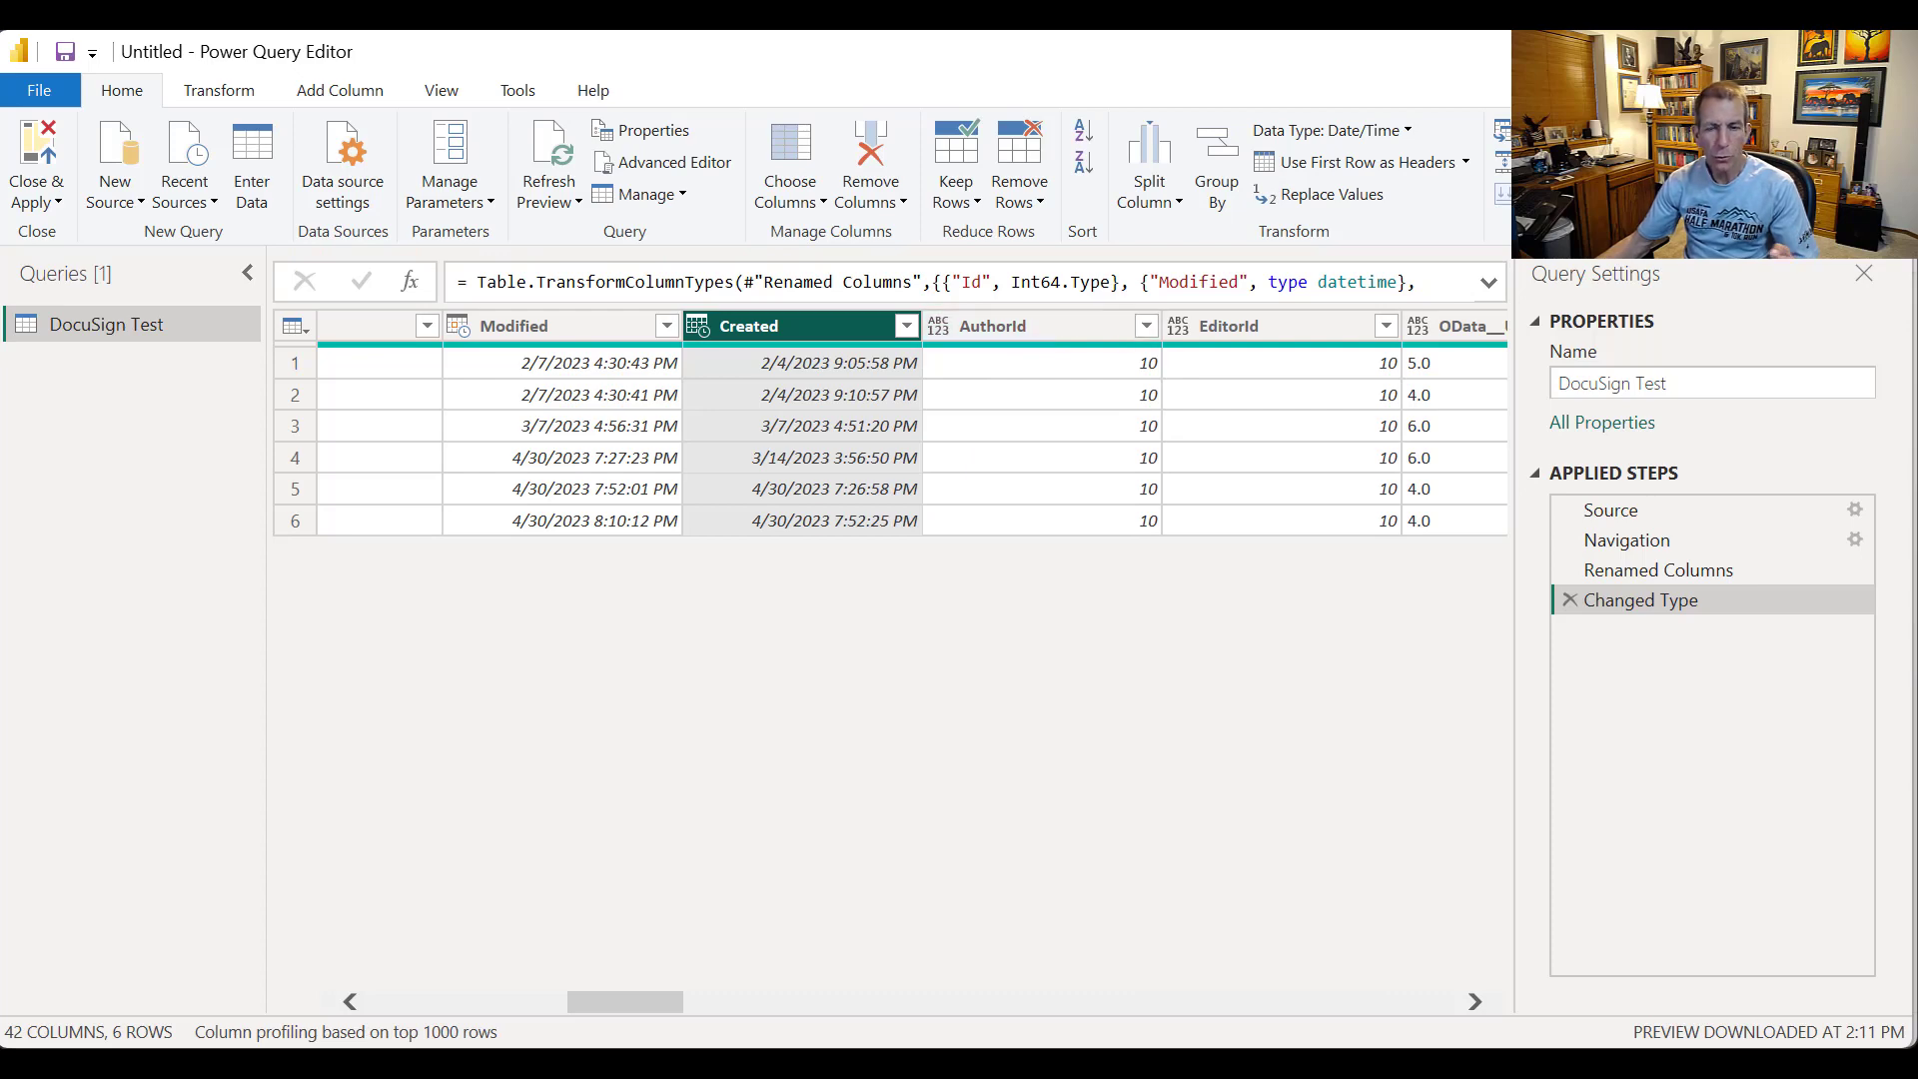
Step: Rename the Name column of the DocuSign Test query to Recipient
drag(625, 1002, 826, 1002)
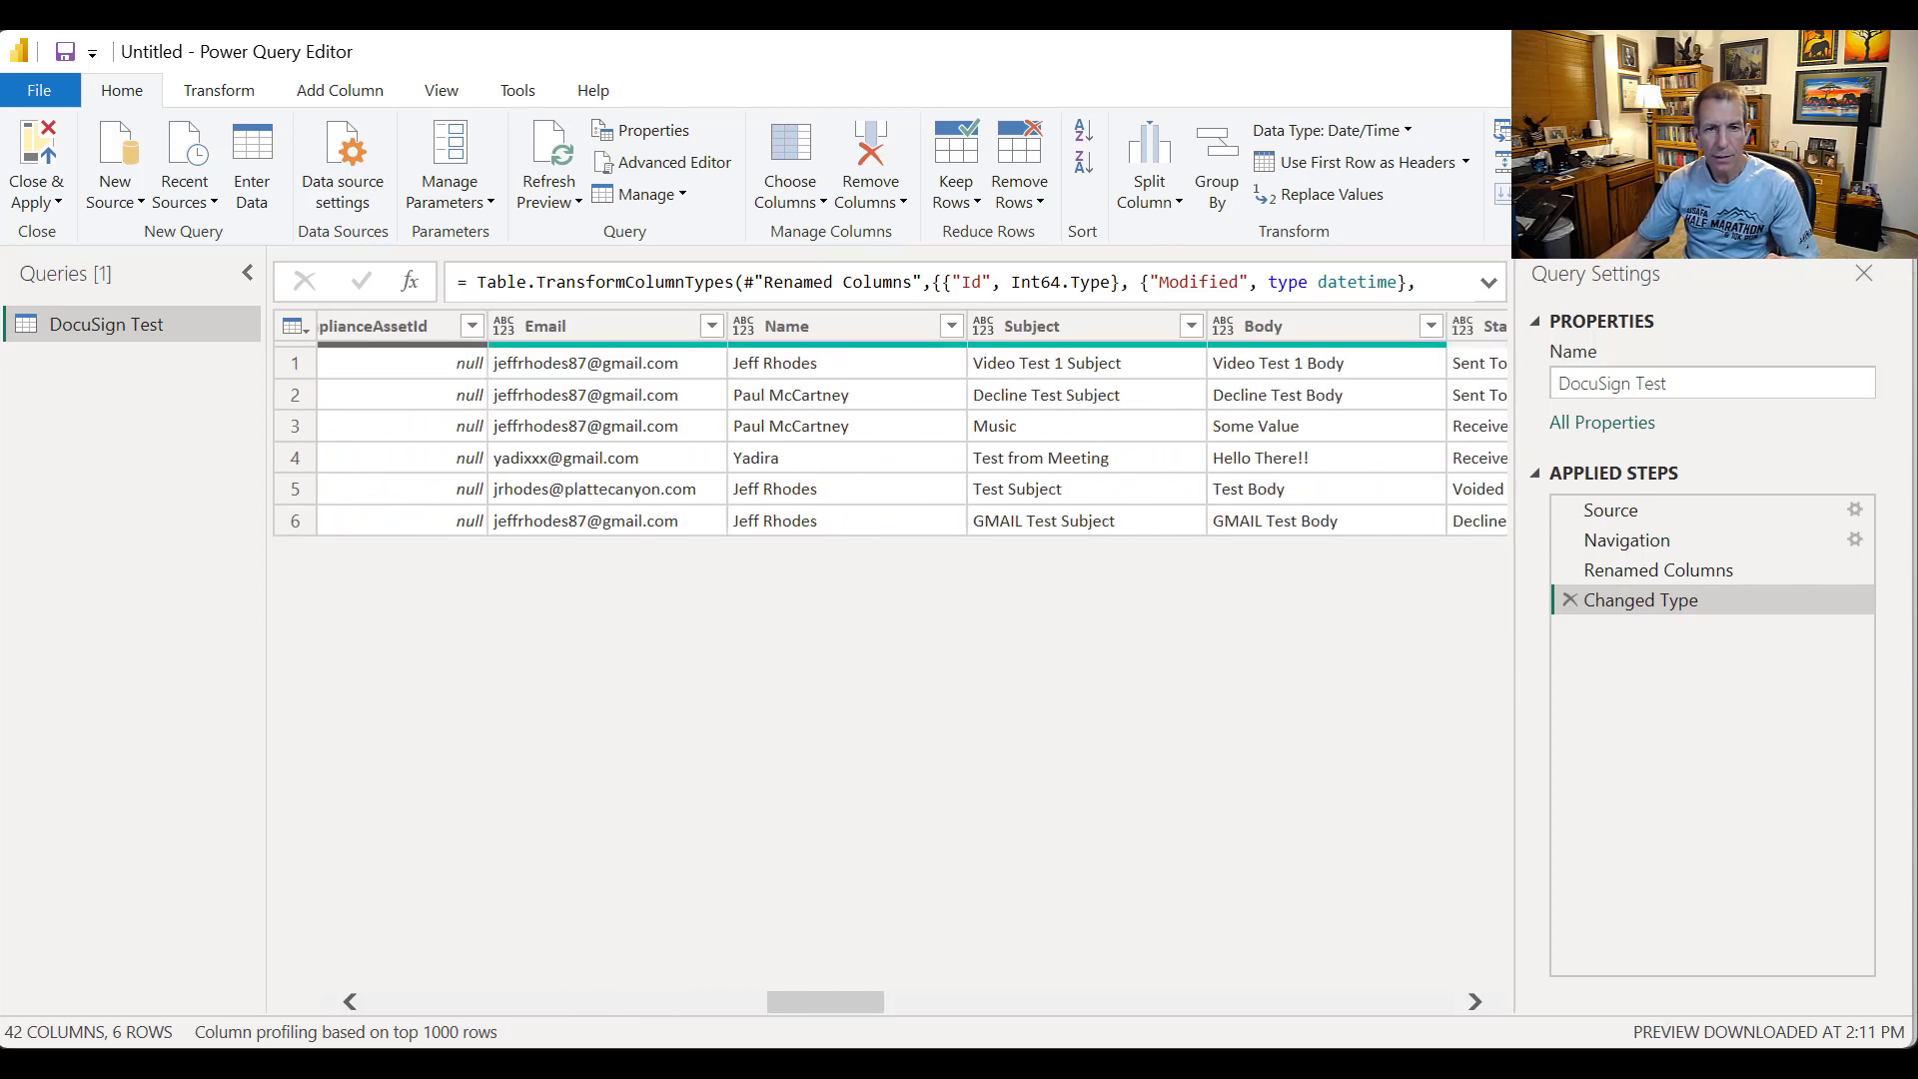
click(799, 326)
right_click(823, 328)
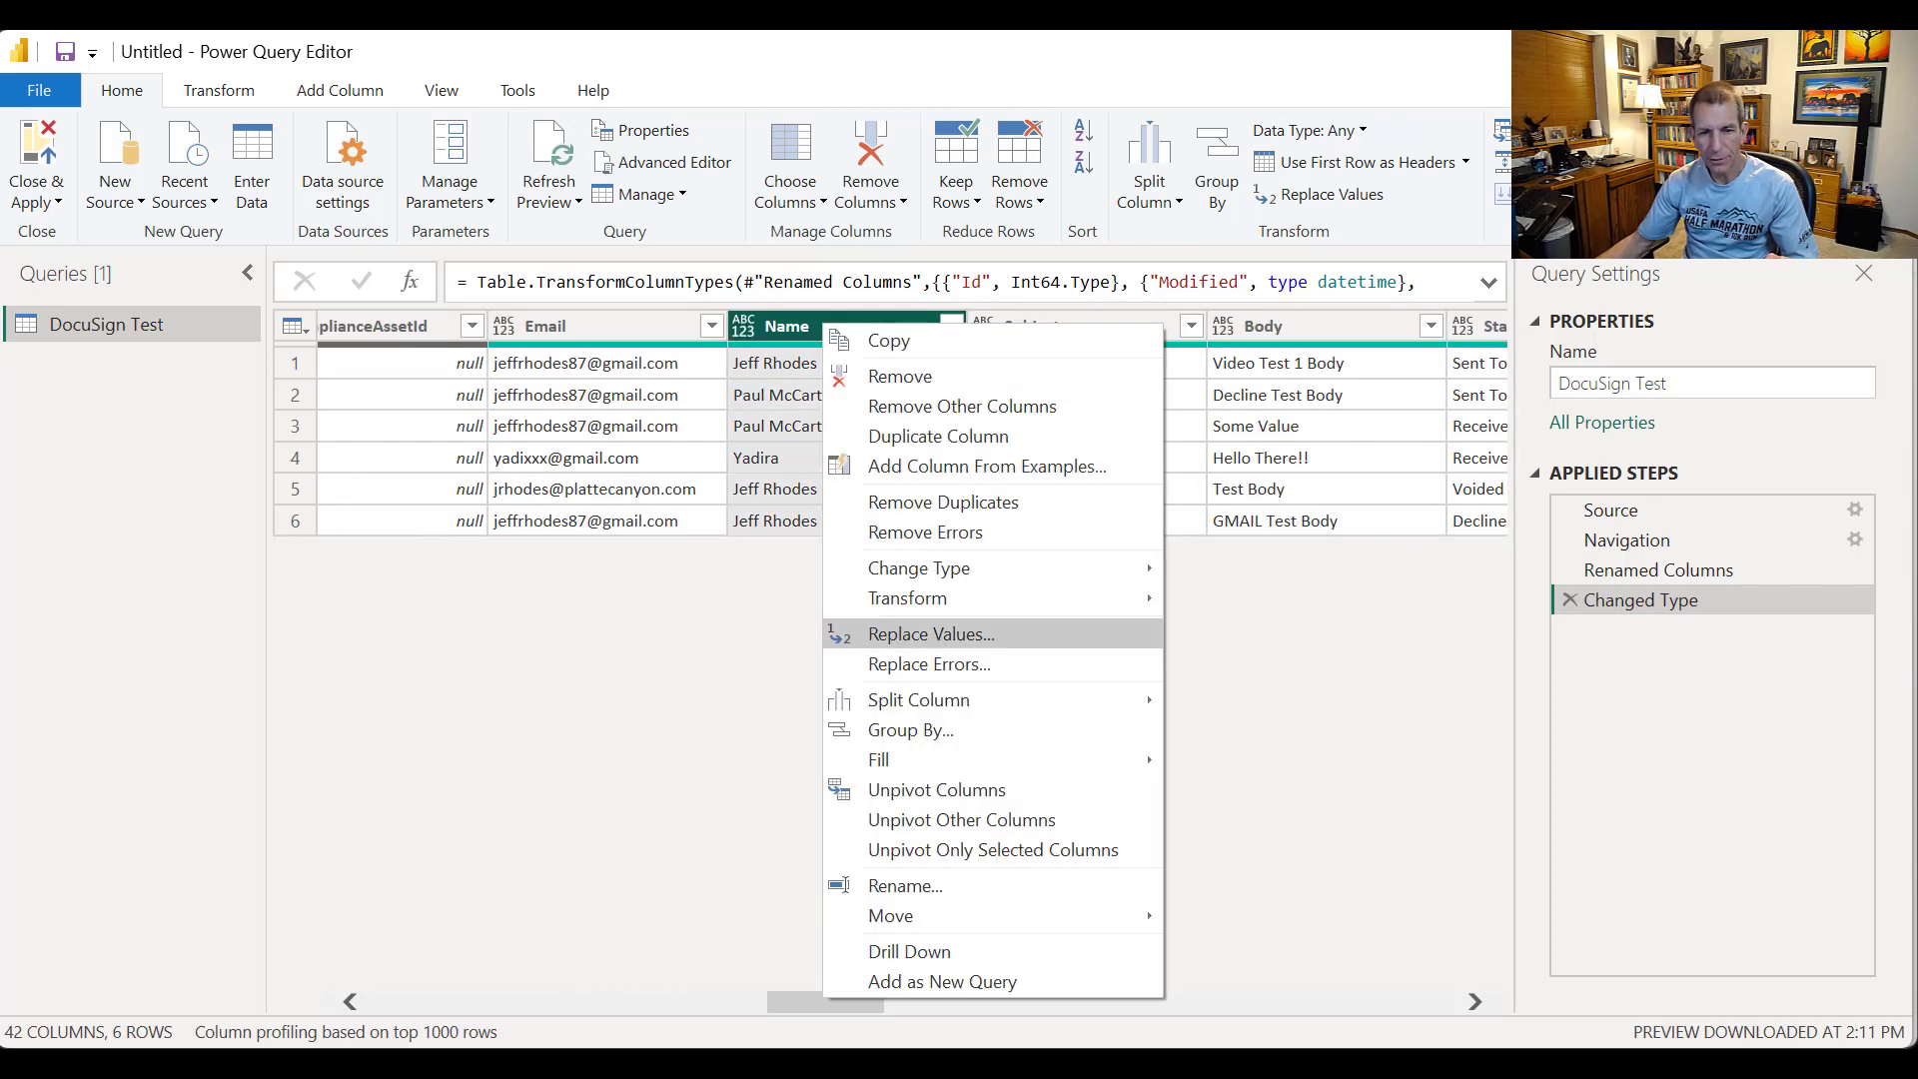
click(906, 887)
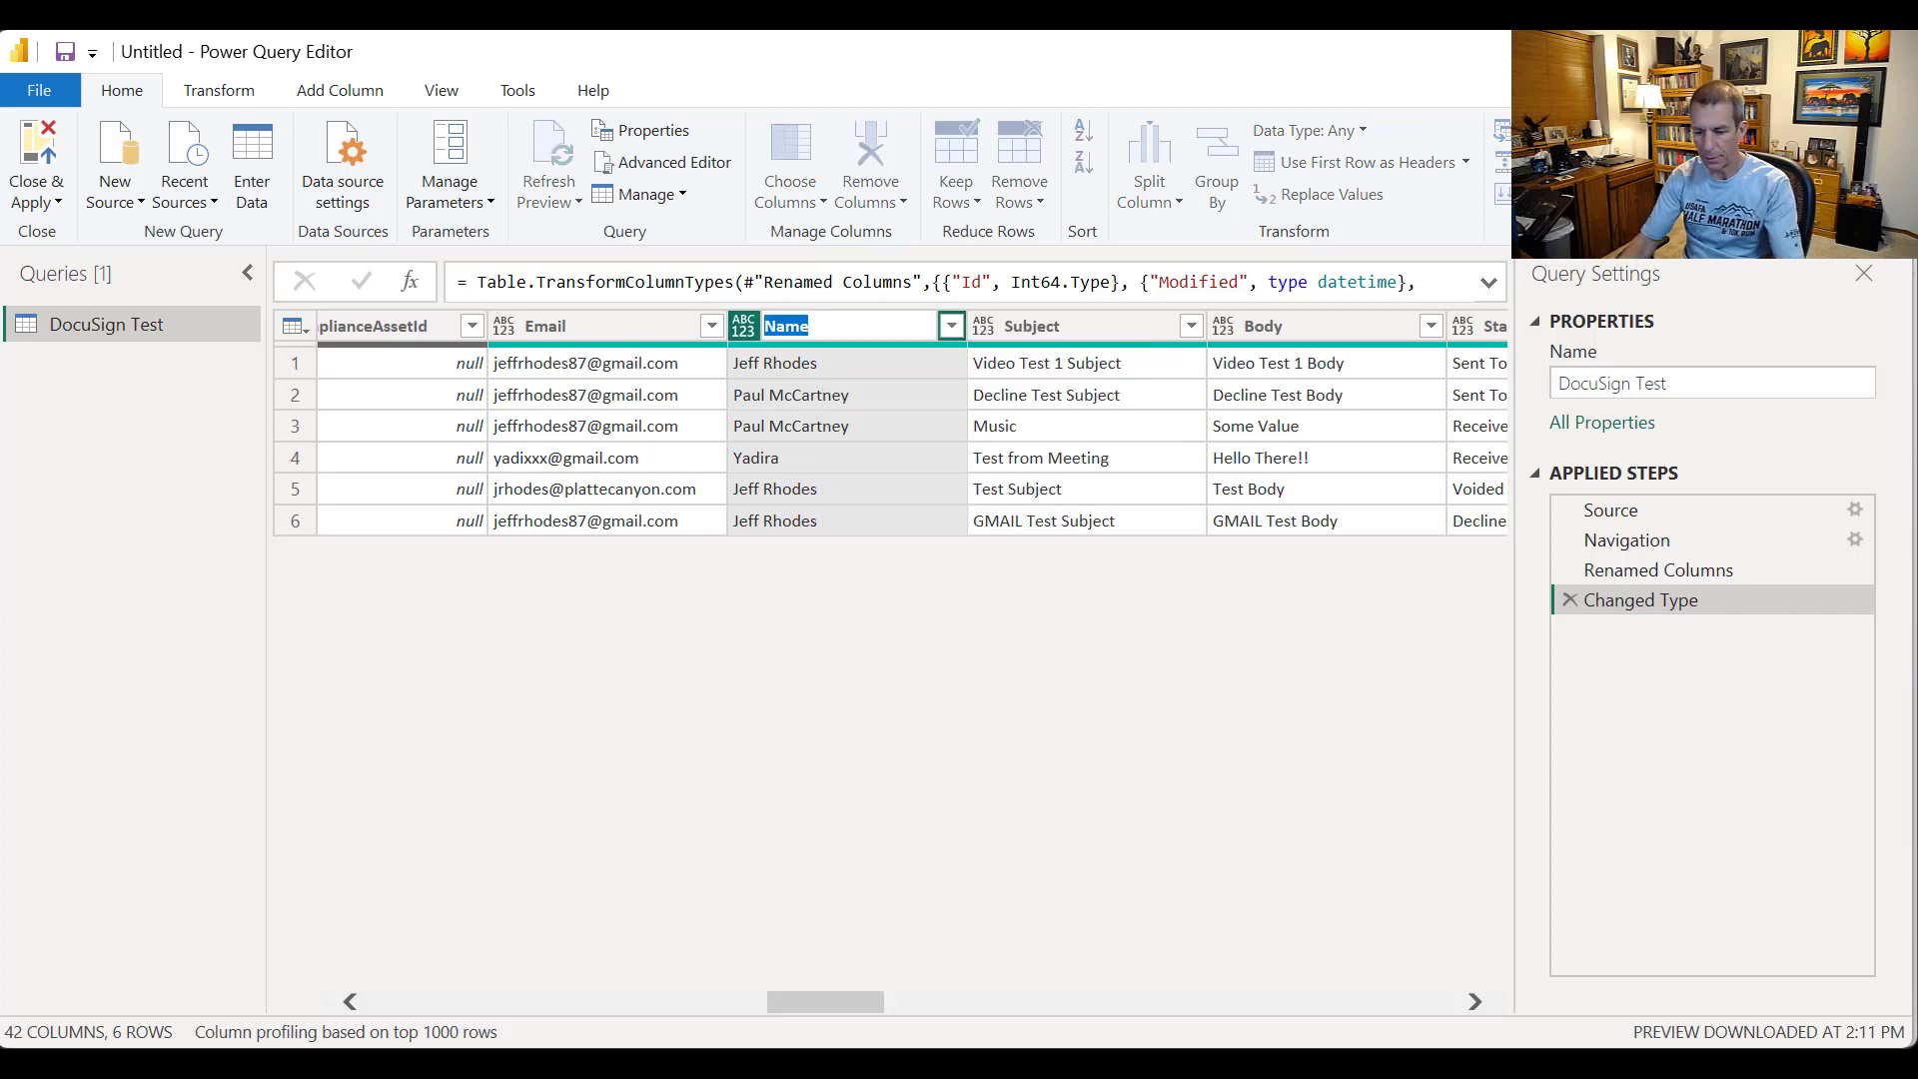
text(Recip)
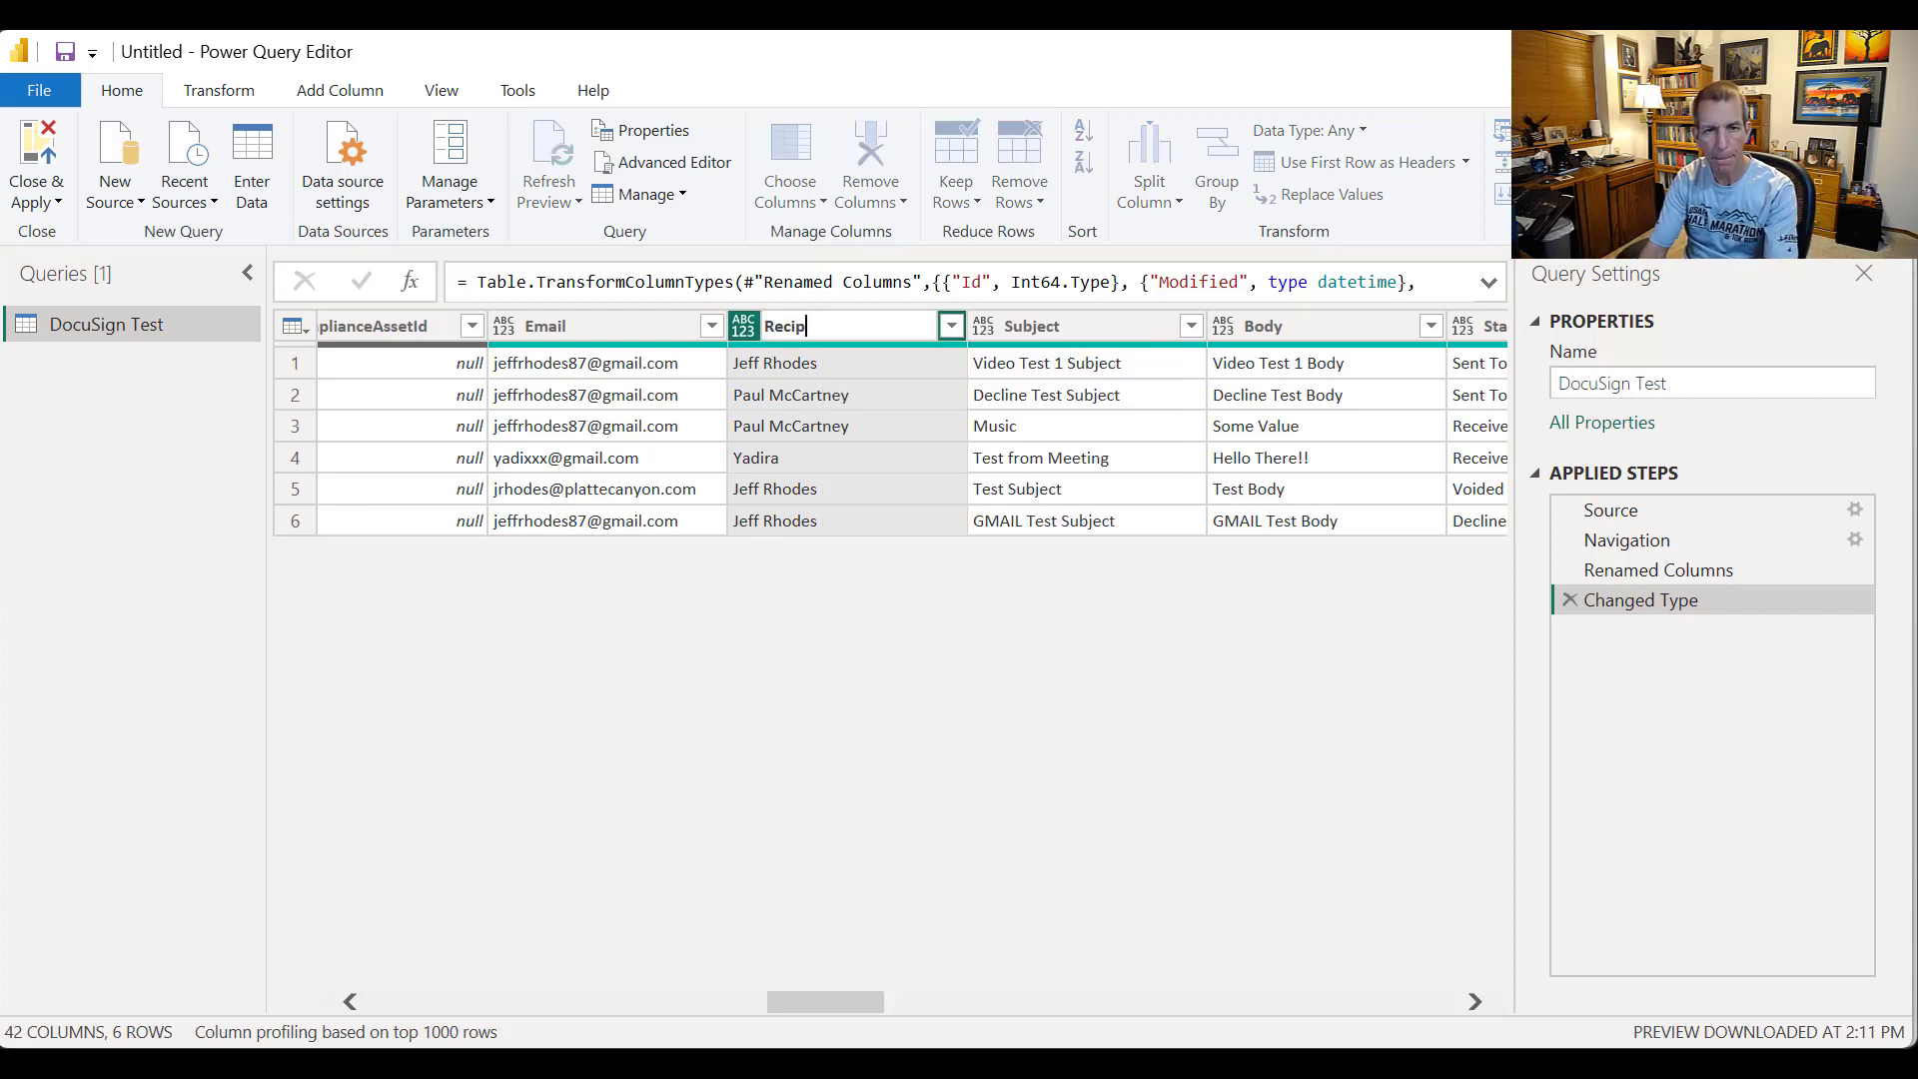
text(ient)
key(Return)
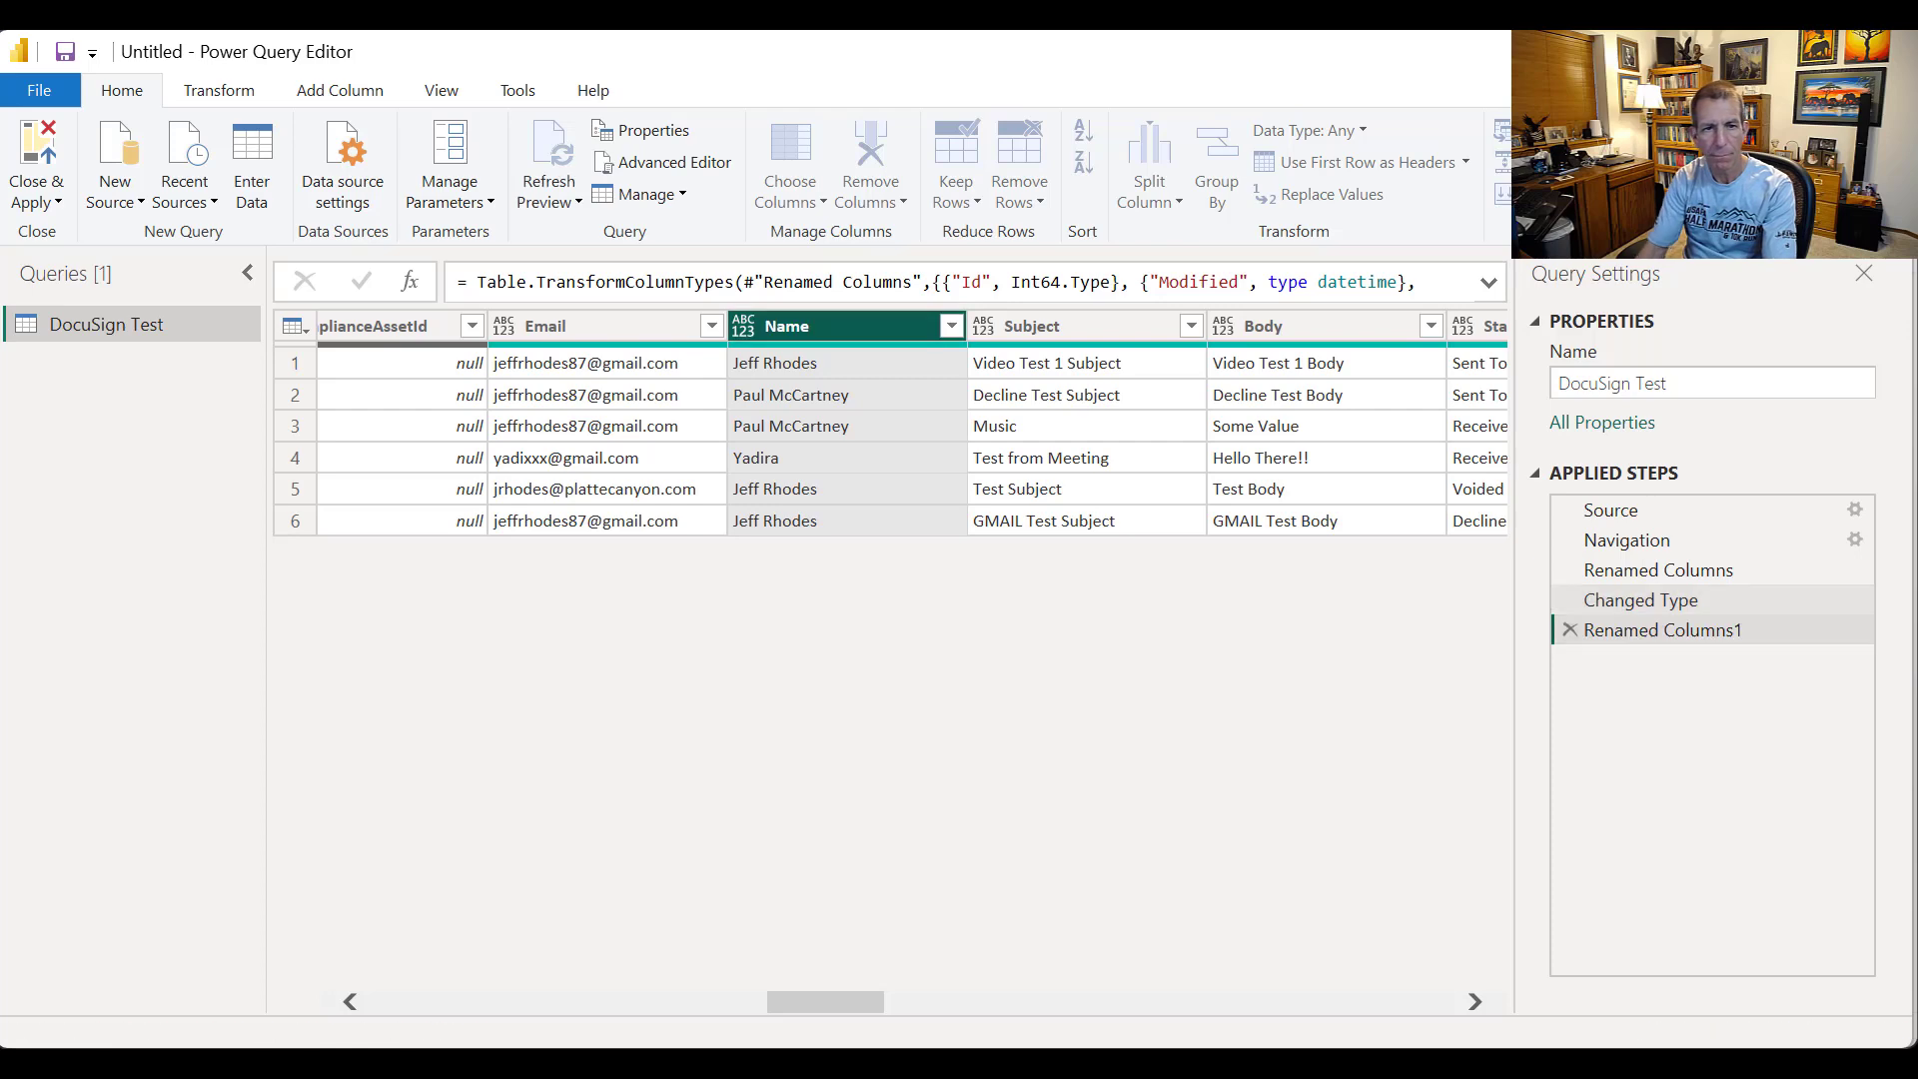
Step: Rename the Email column of the DocuSign Test query to Recipient Email
right_click(618, 326)
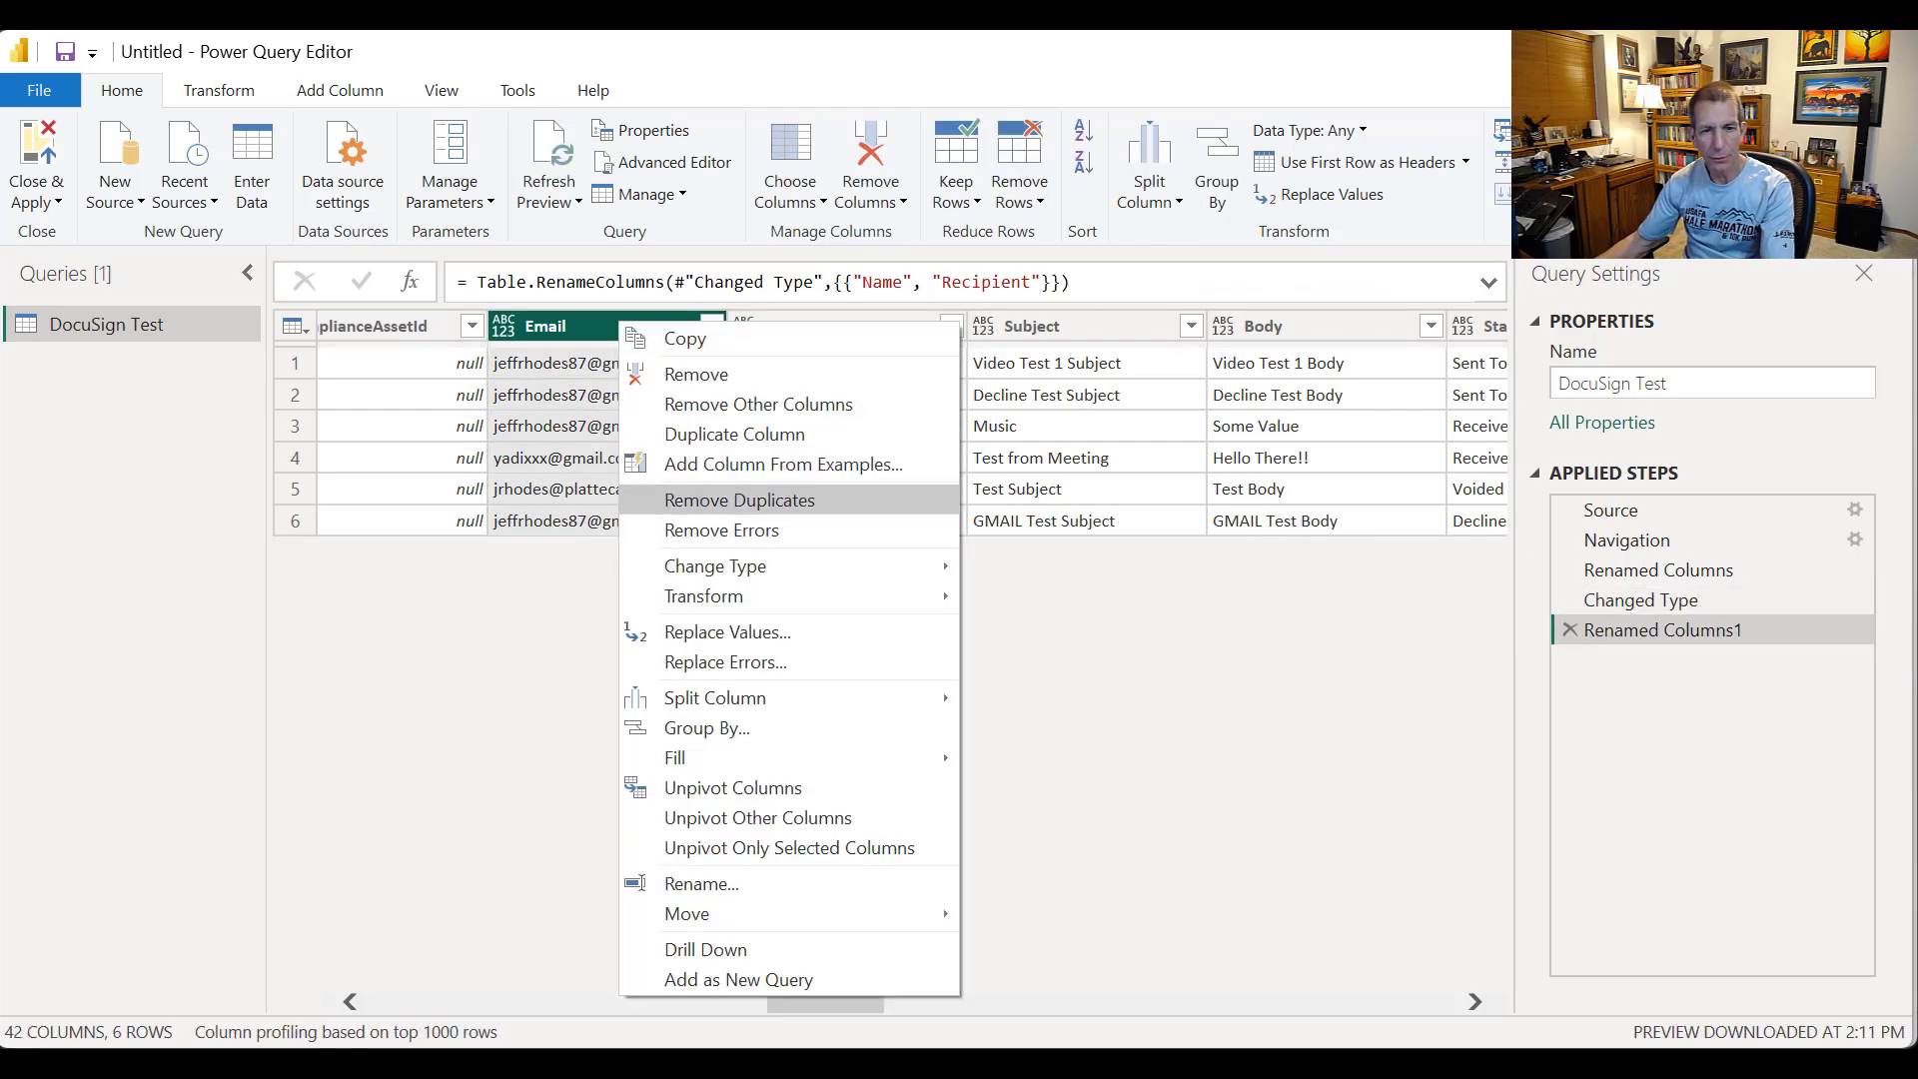
click(702, 883)
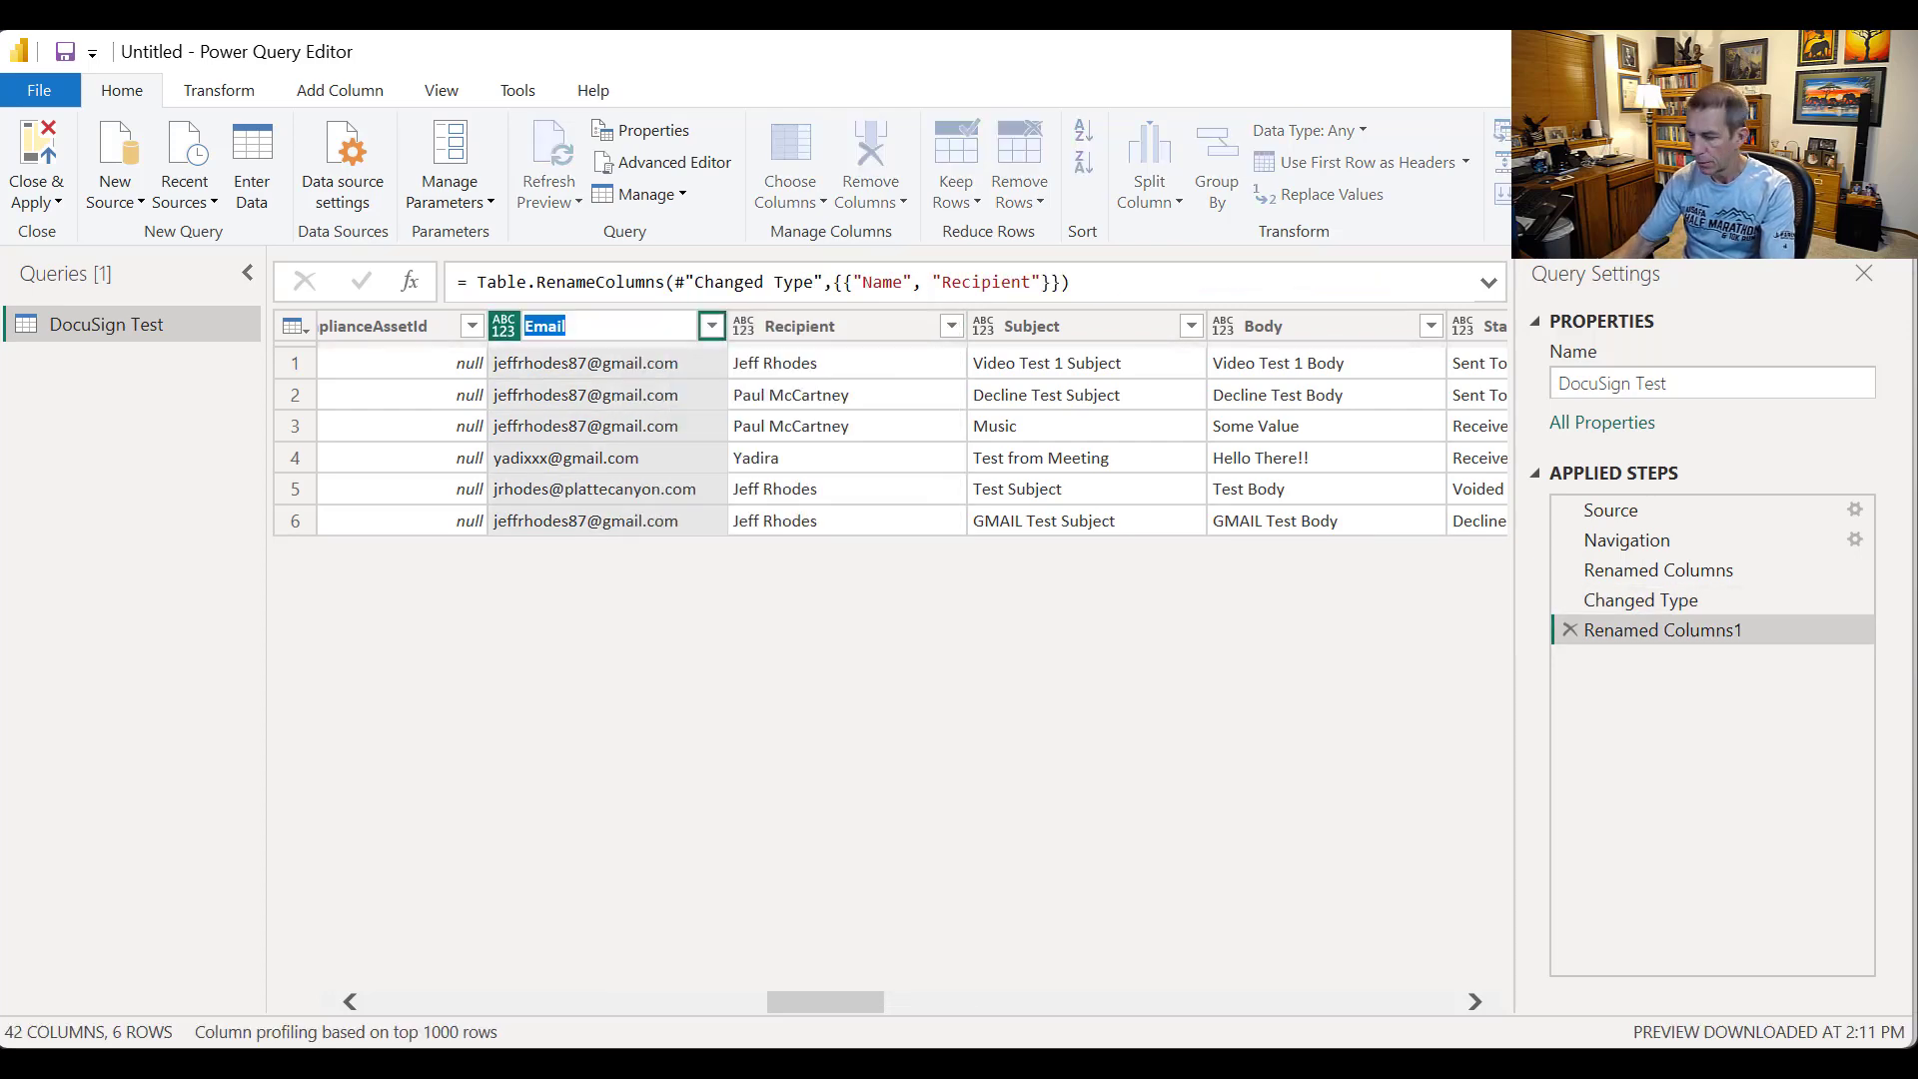
key(Home)
text(Recipien)
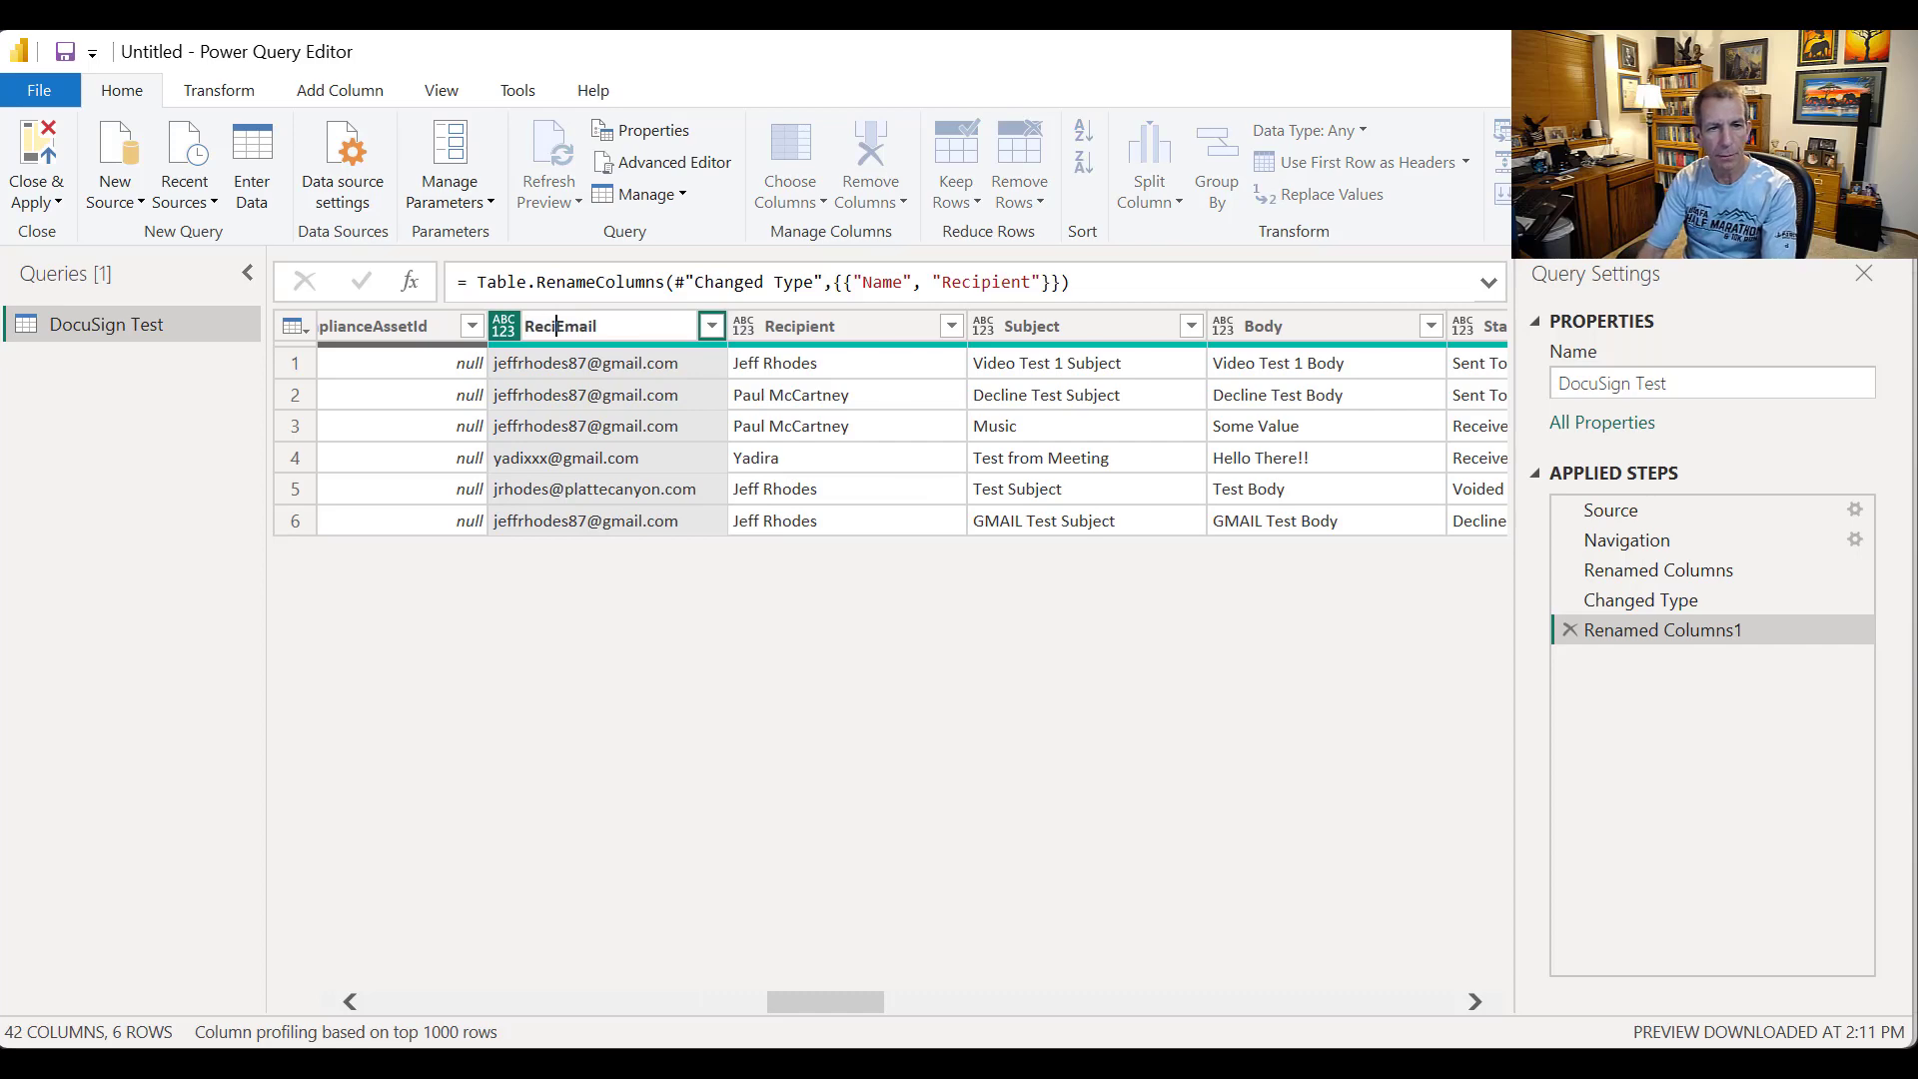
text(t)
key(Return)
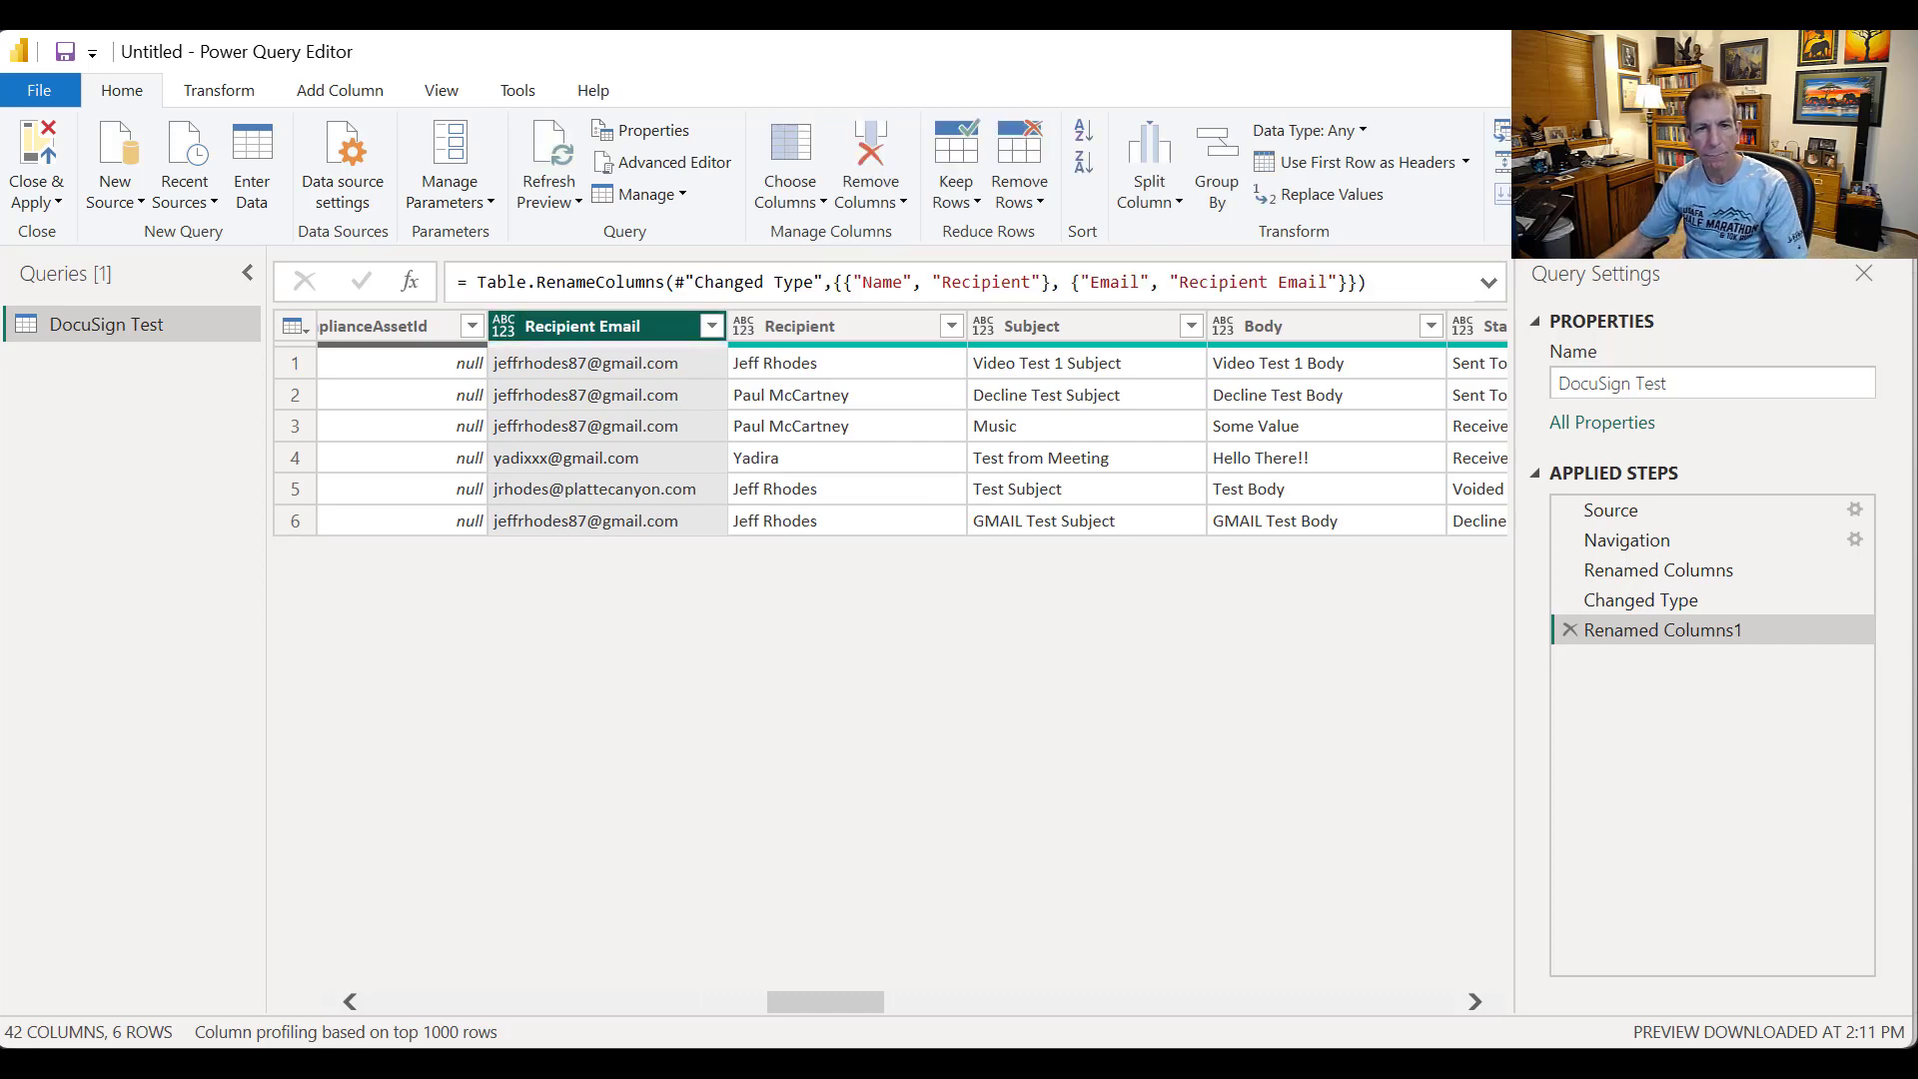
scroll(889, 425, right, 3)
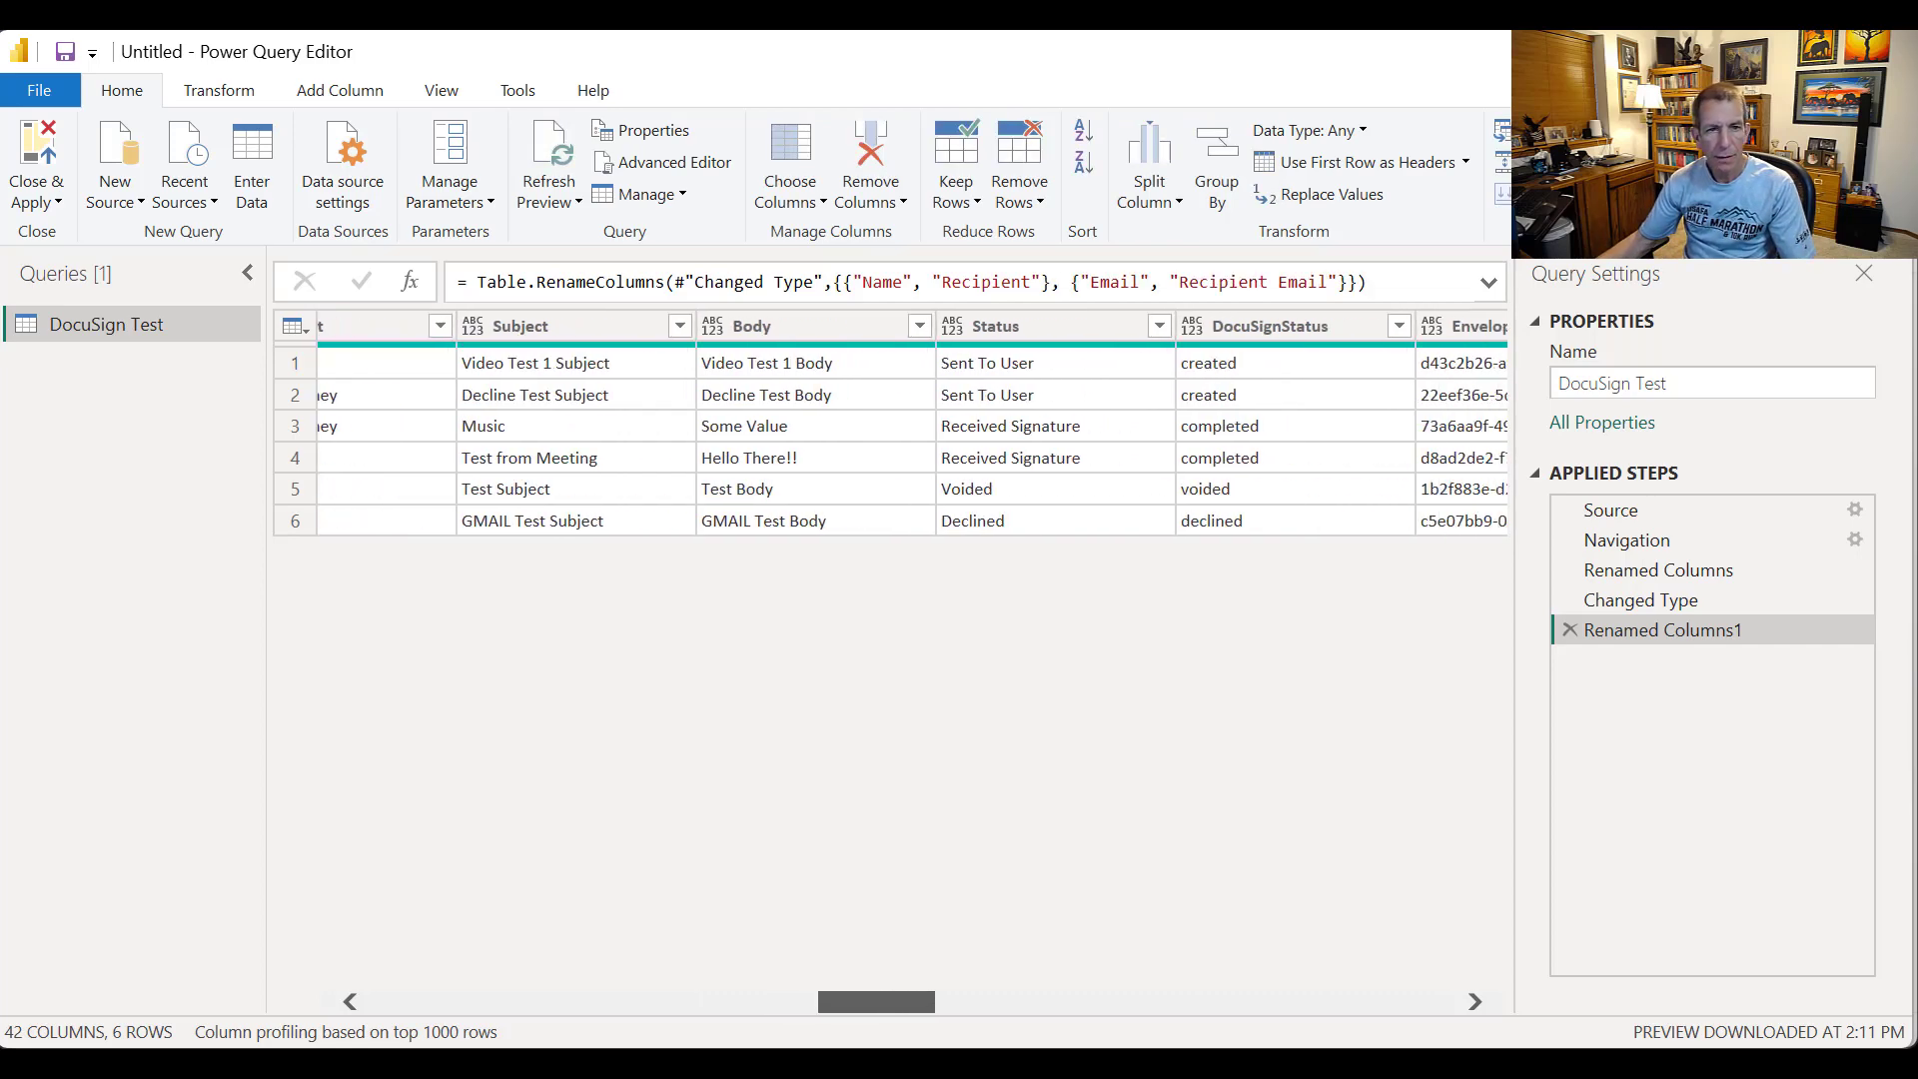
Step: Rename the DocuSignStatus column of the DocuSign Test query to DocuSign Status
scroll(889, 424, right, 1)
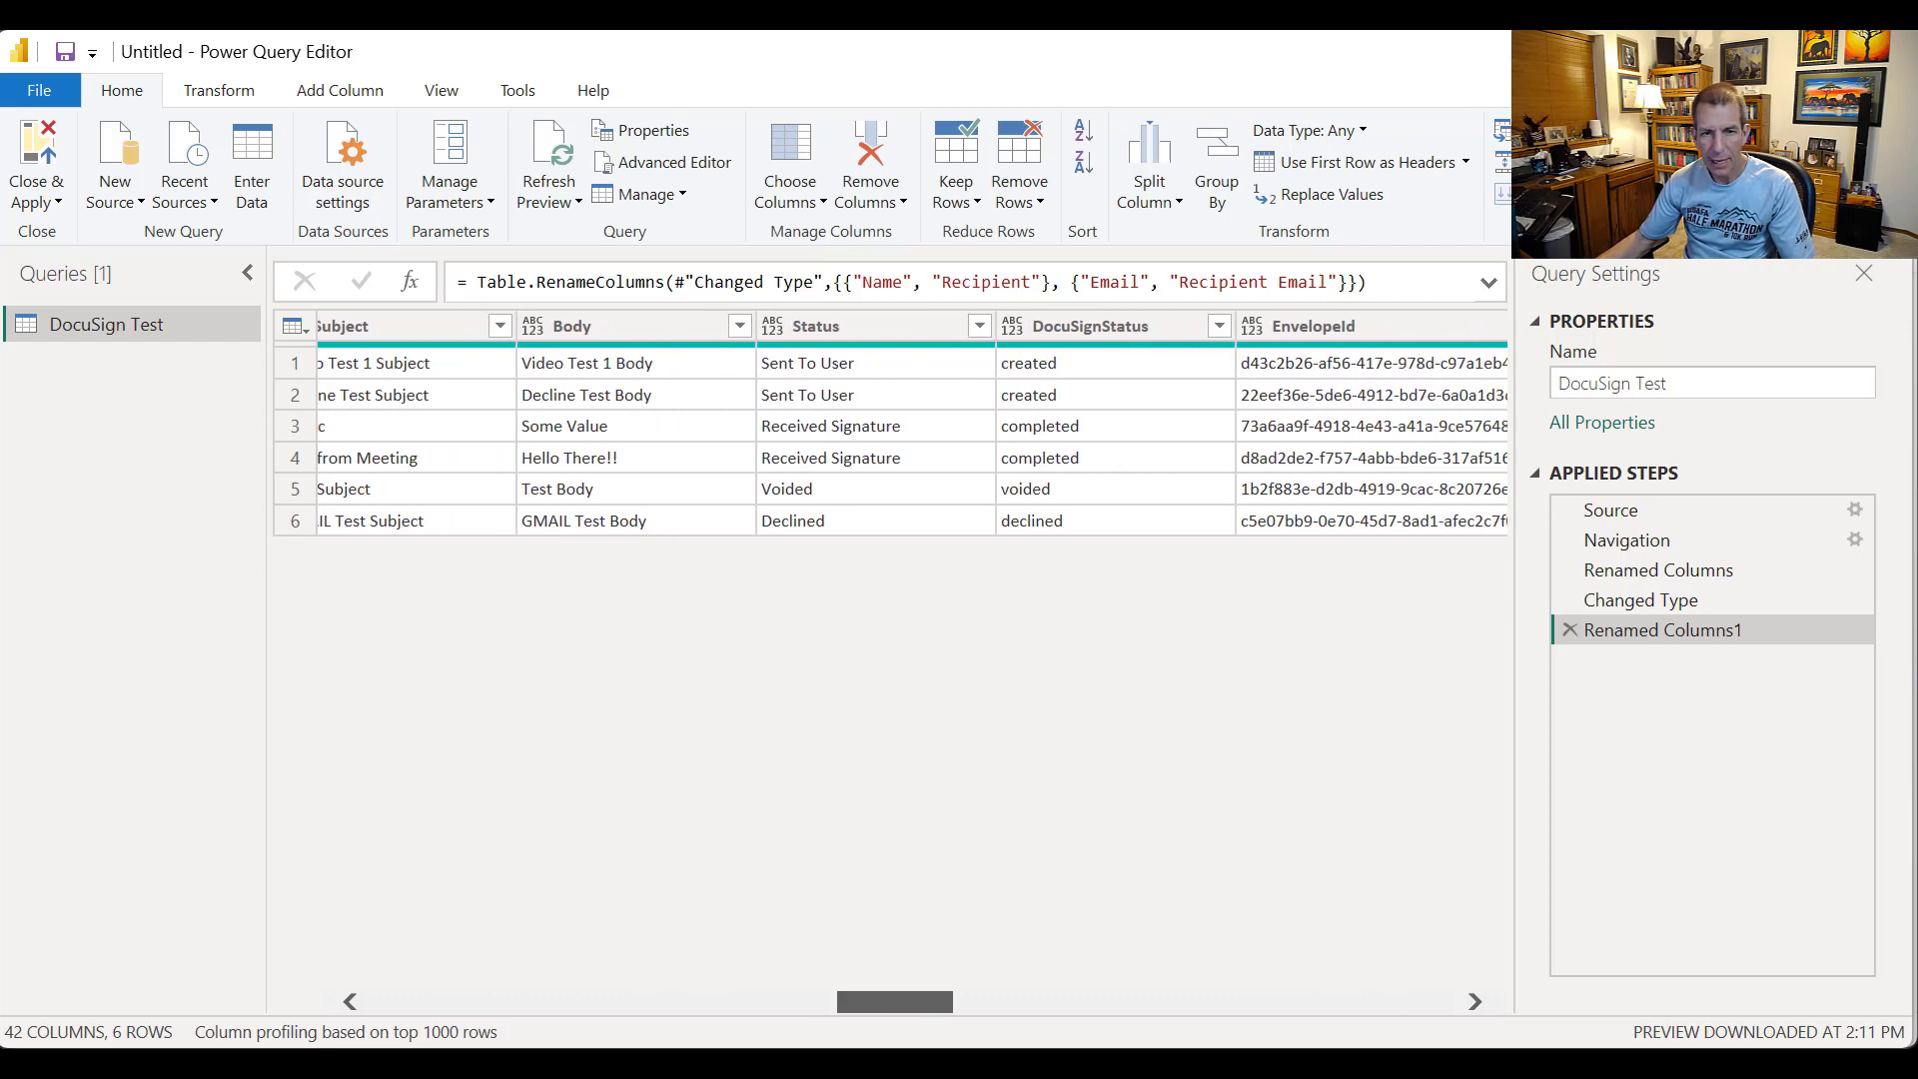
right_click(1080, 327)
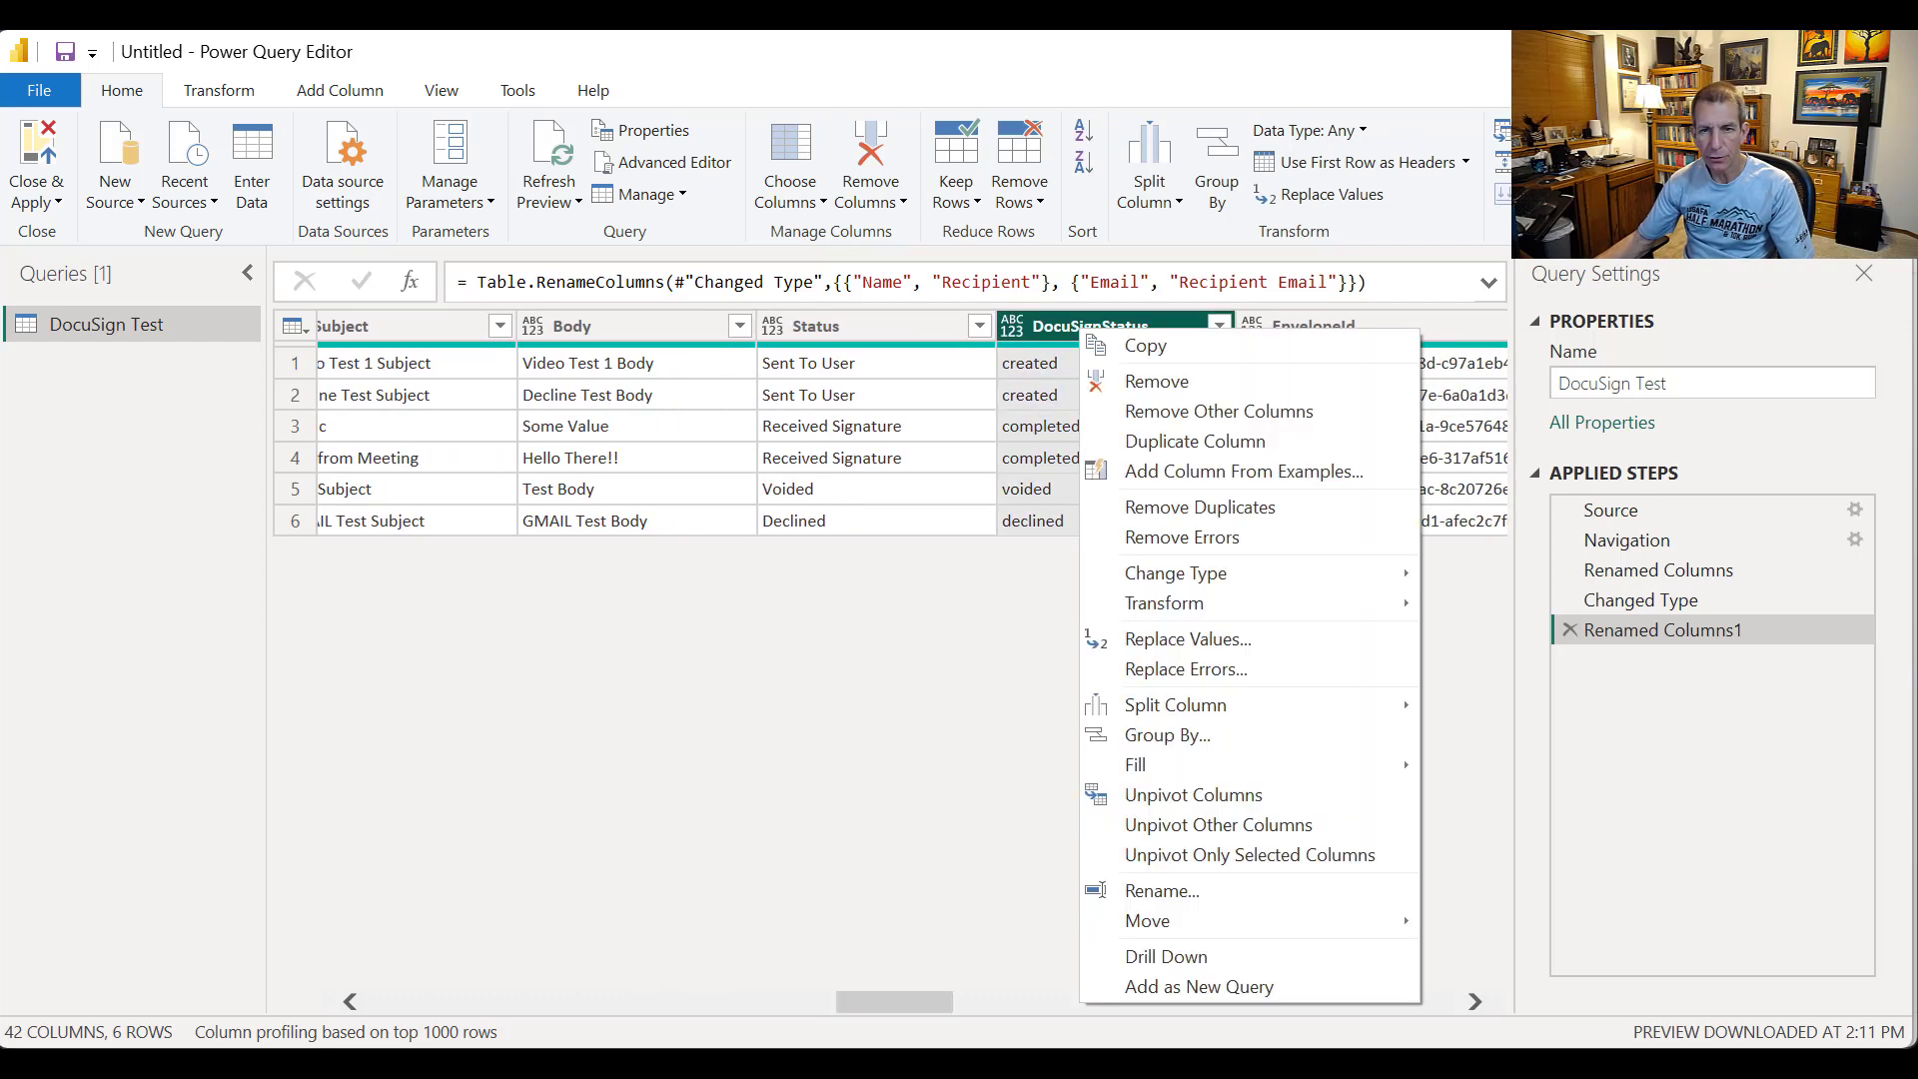
click(1099, 889)
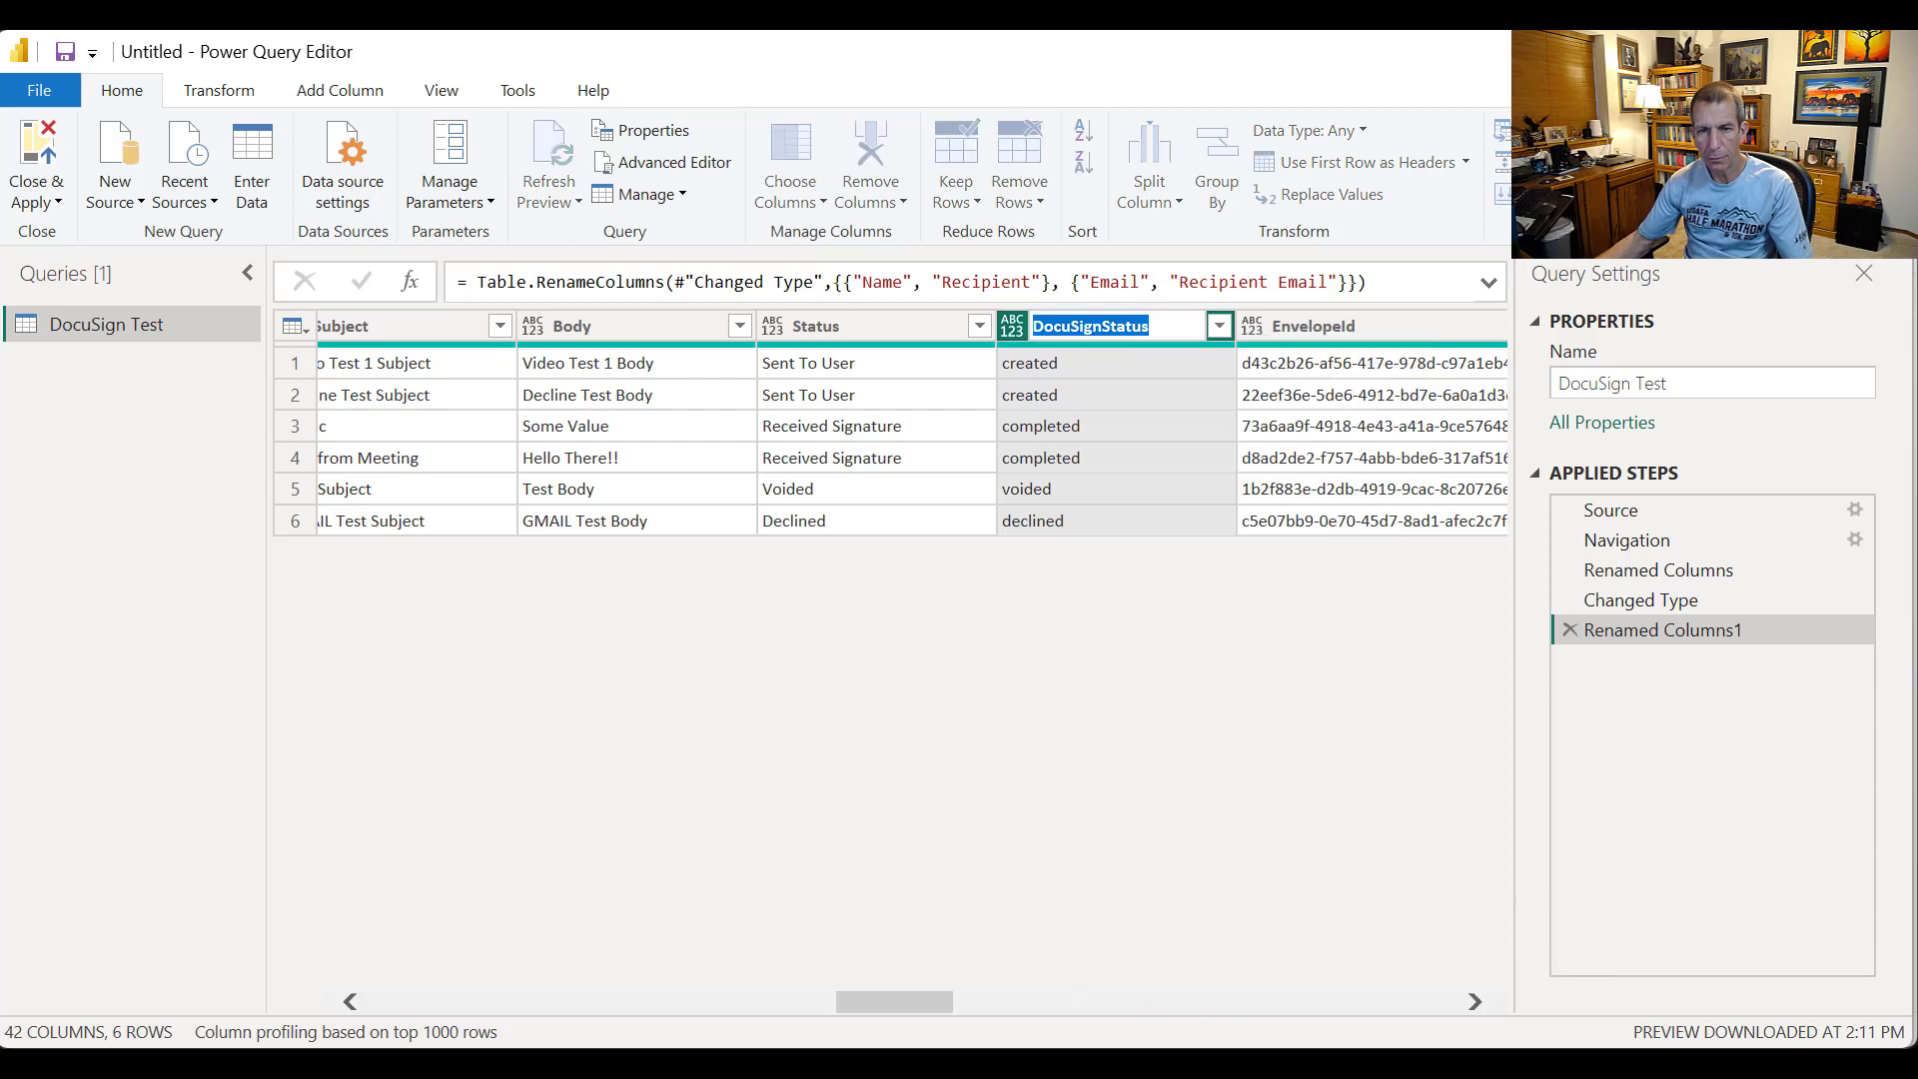
click(1103, 327)
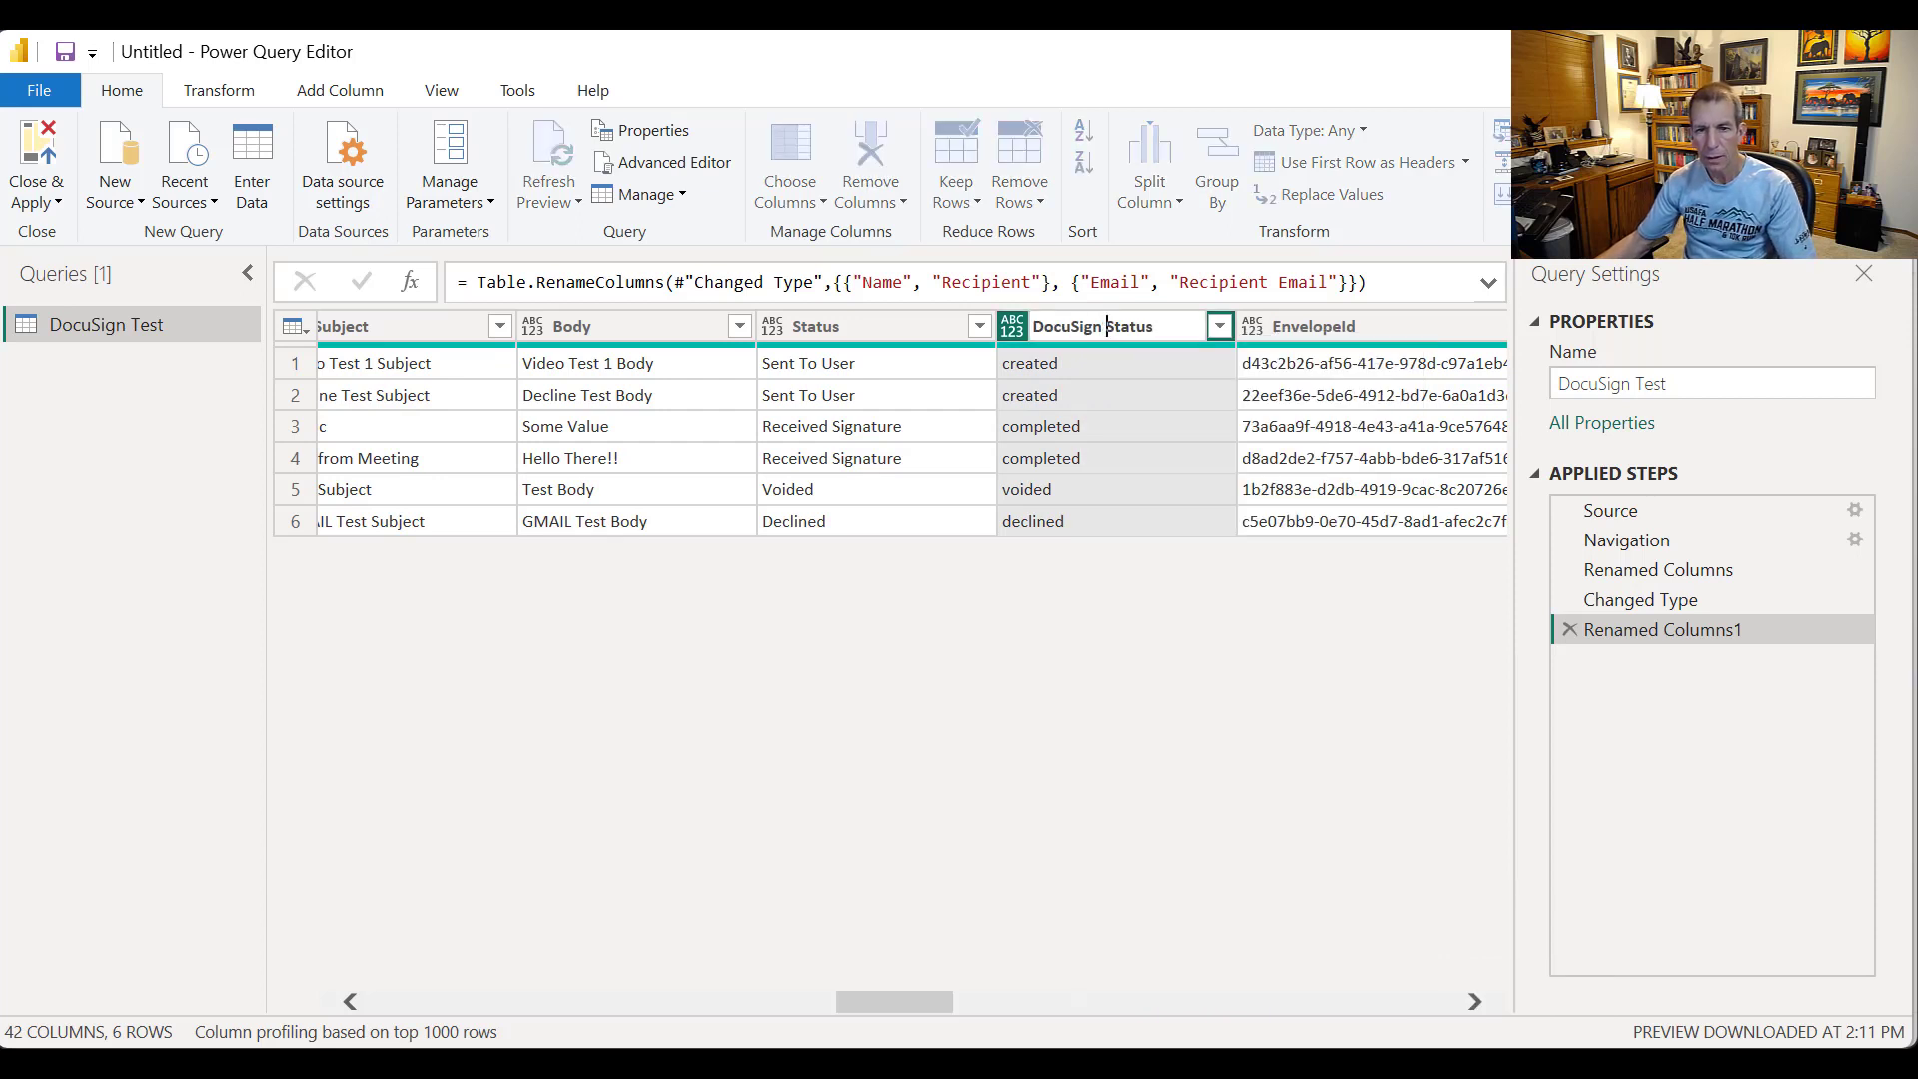
key(Return)
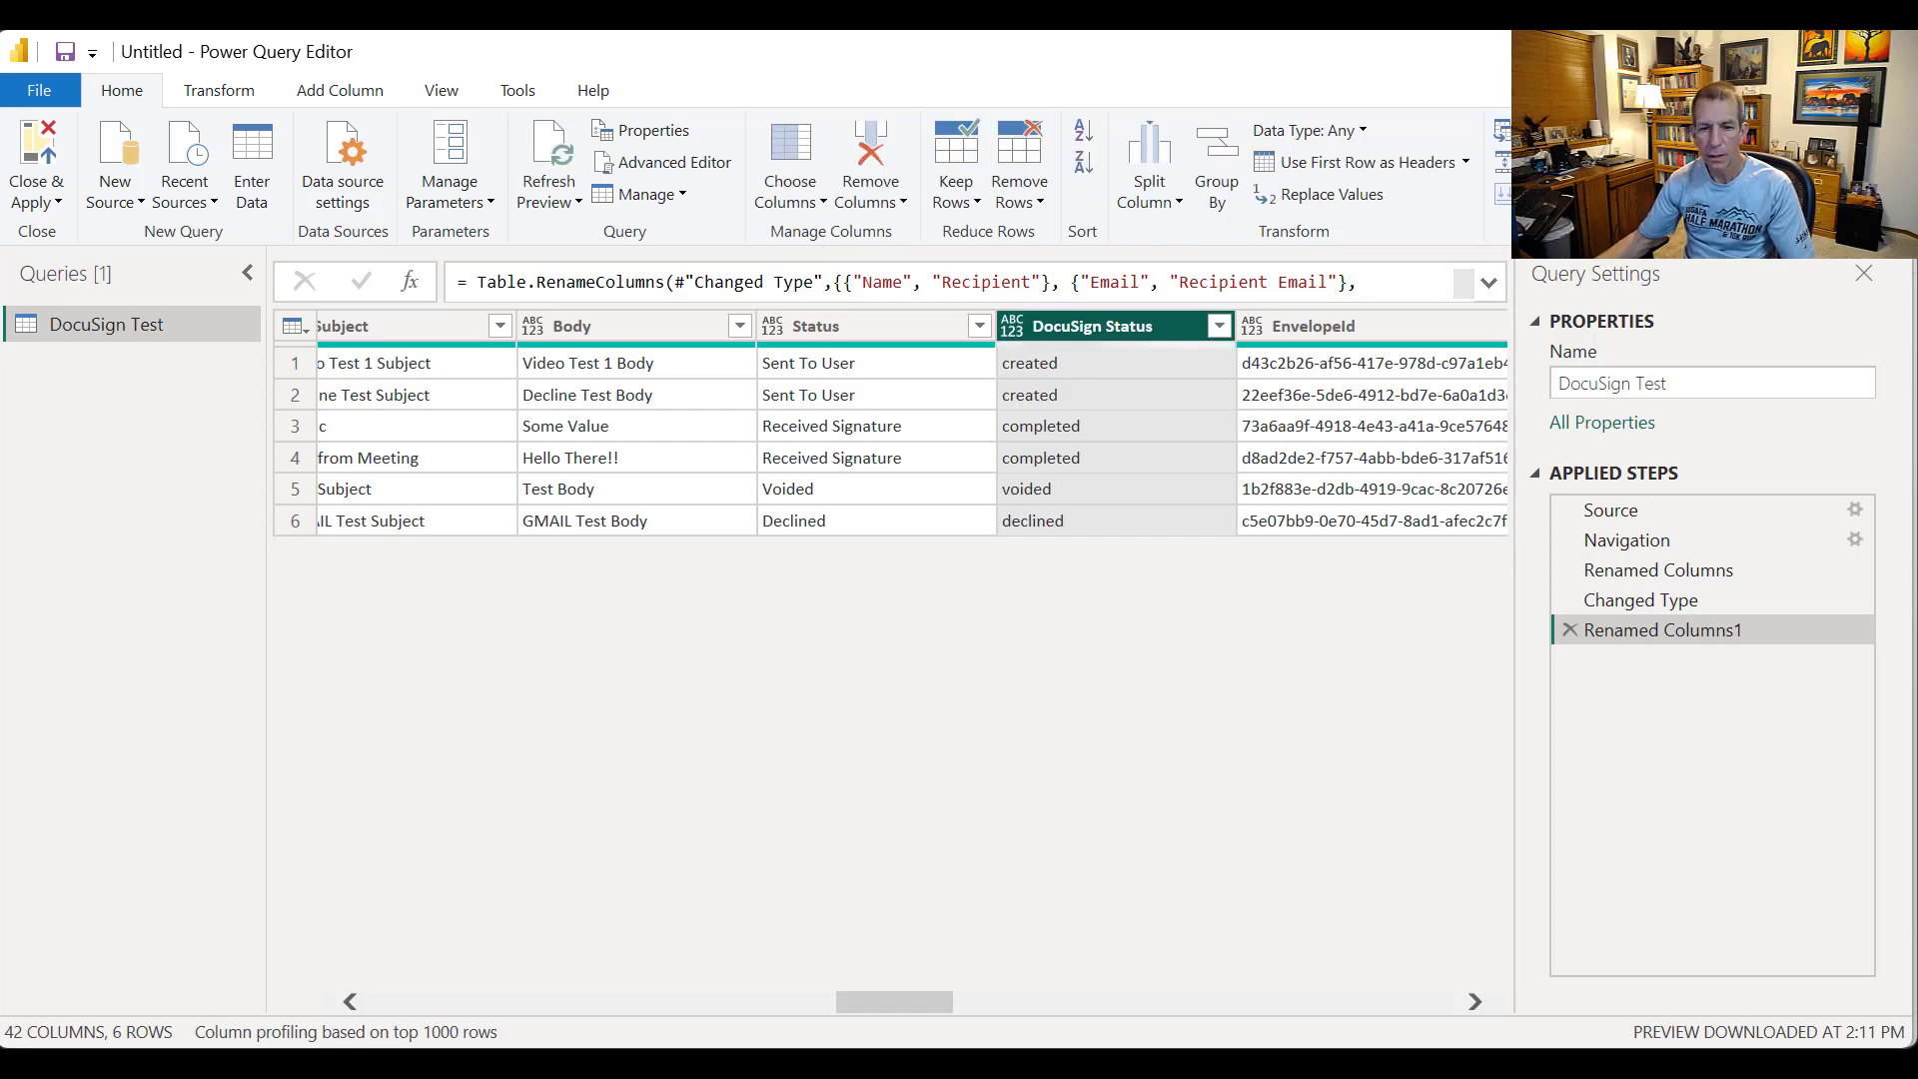
Step: Change the data type of the Recipient Sent DateT column to Date/Time
drag(894, 1002, 988, 1002)
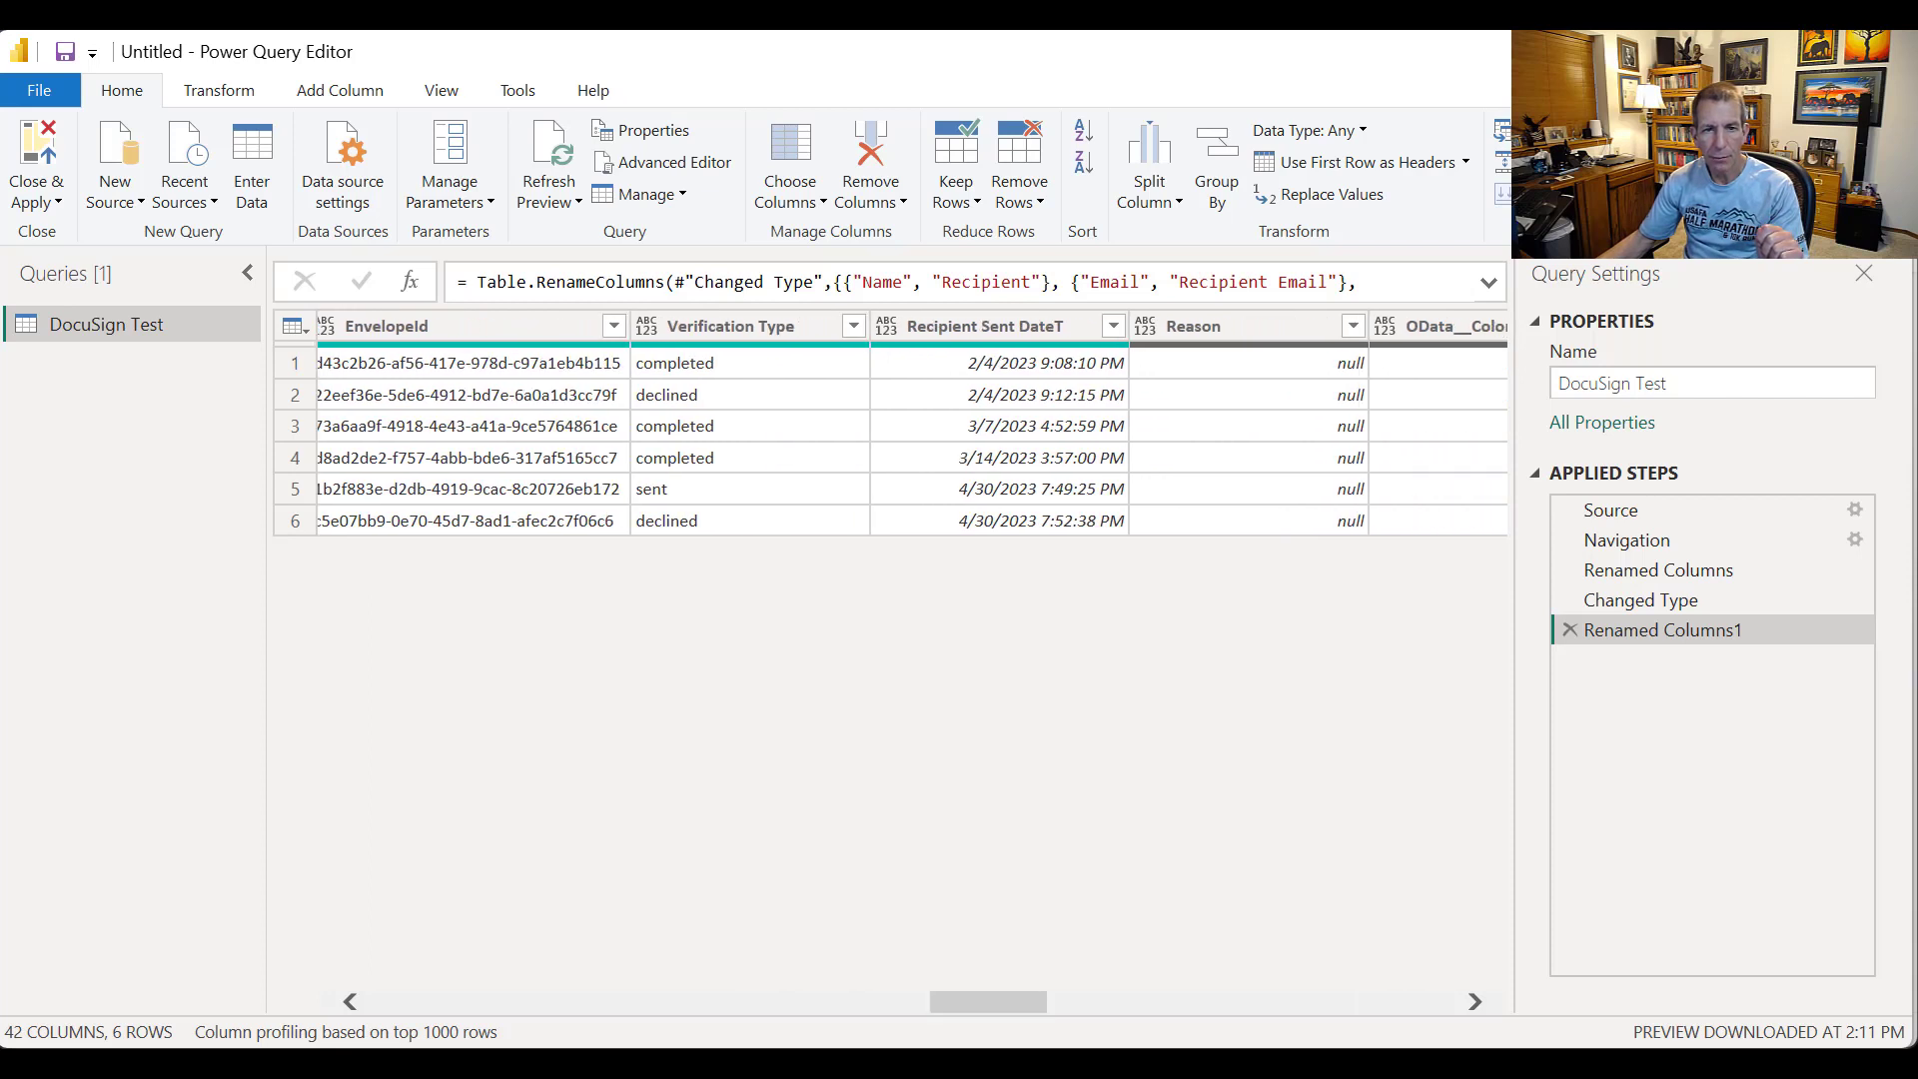
click(999, 327)
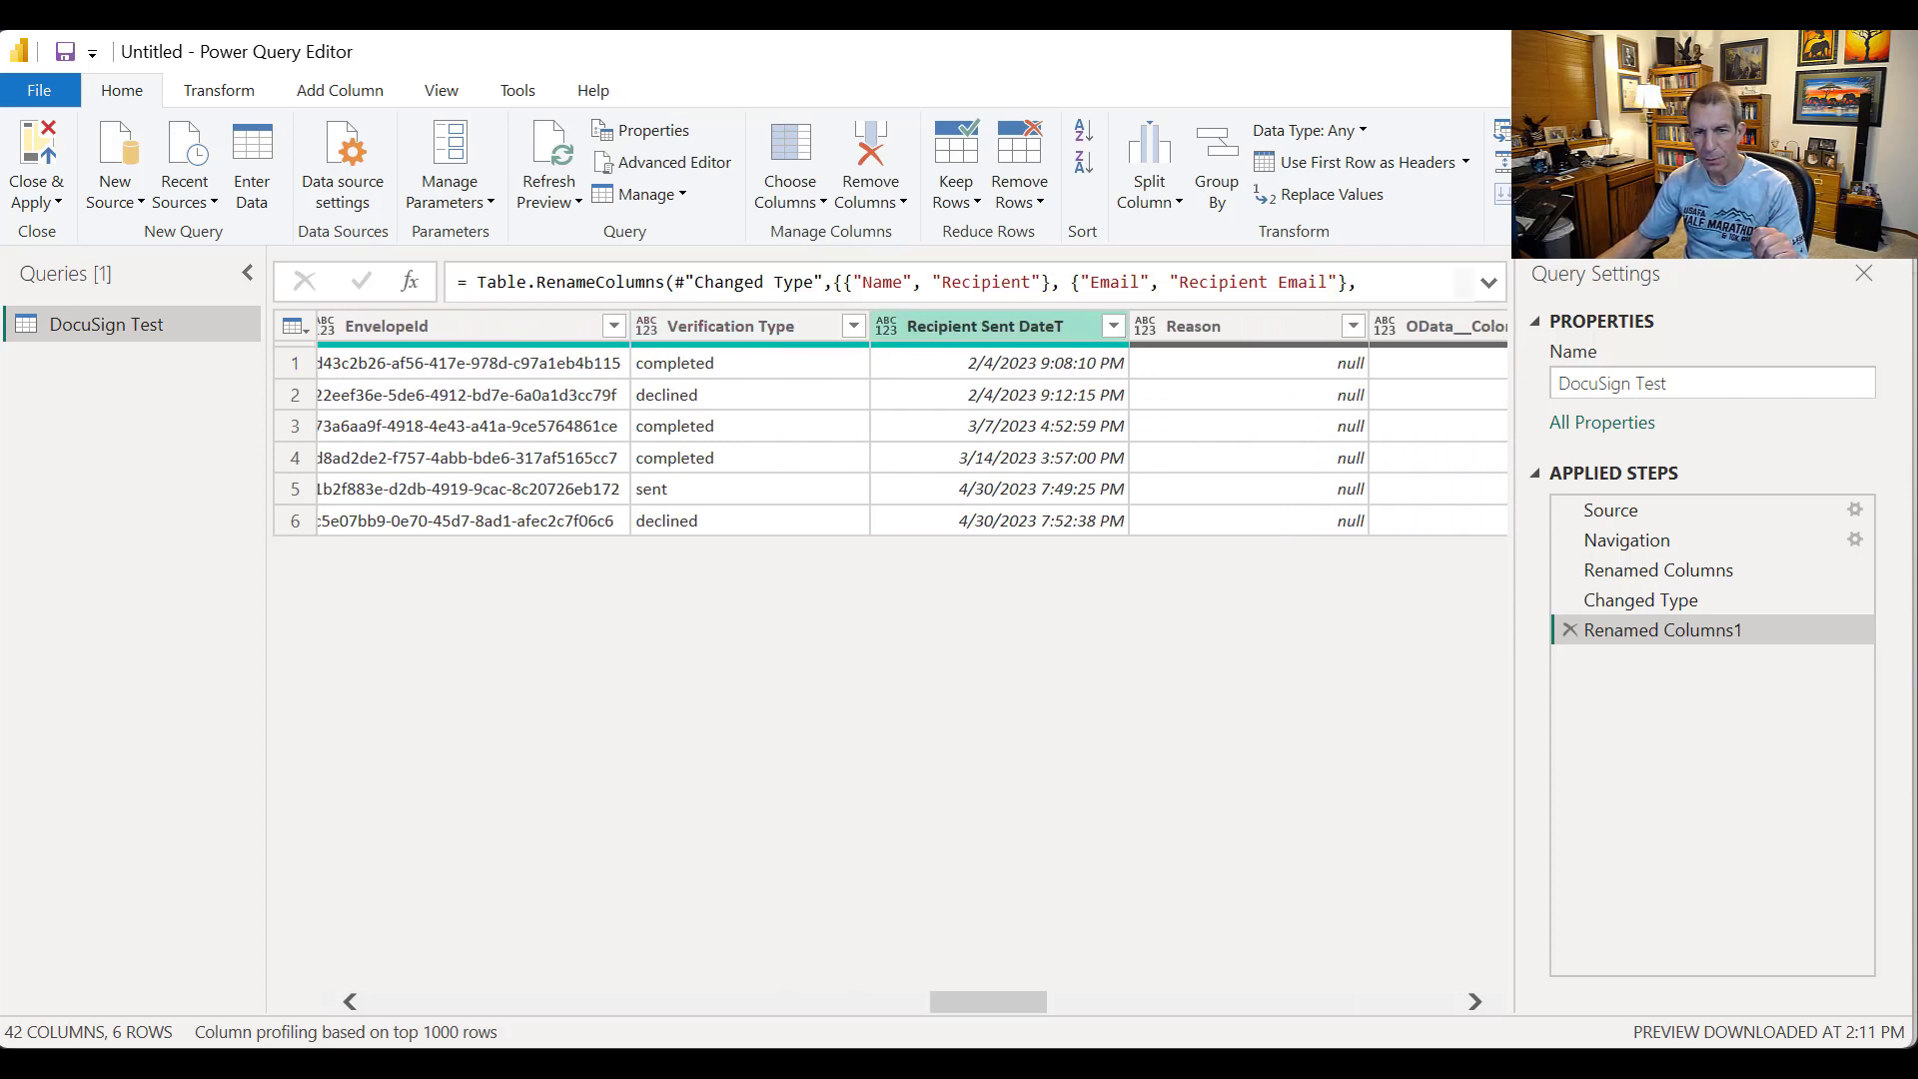
right_click(1005, 327)
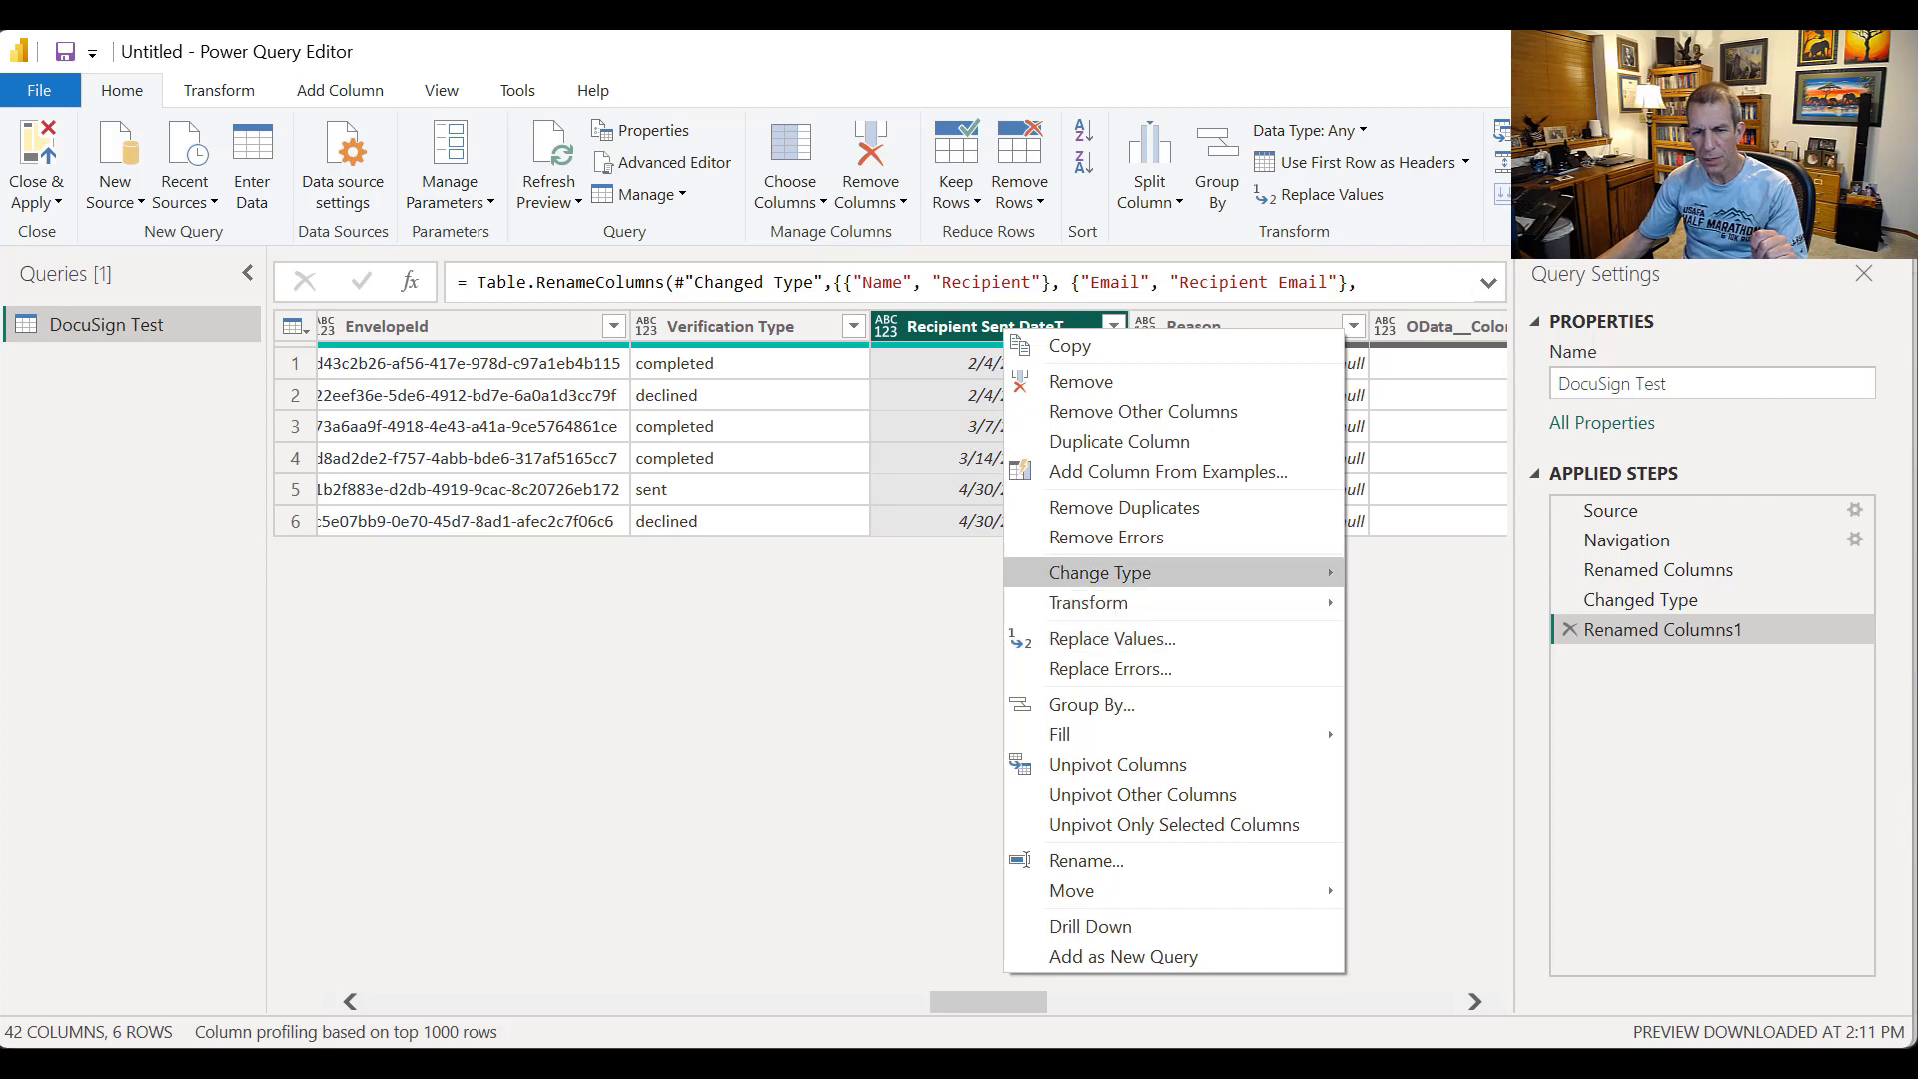
mouse_move(1099, 573)
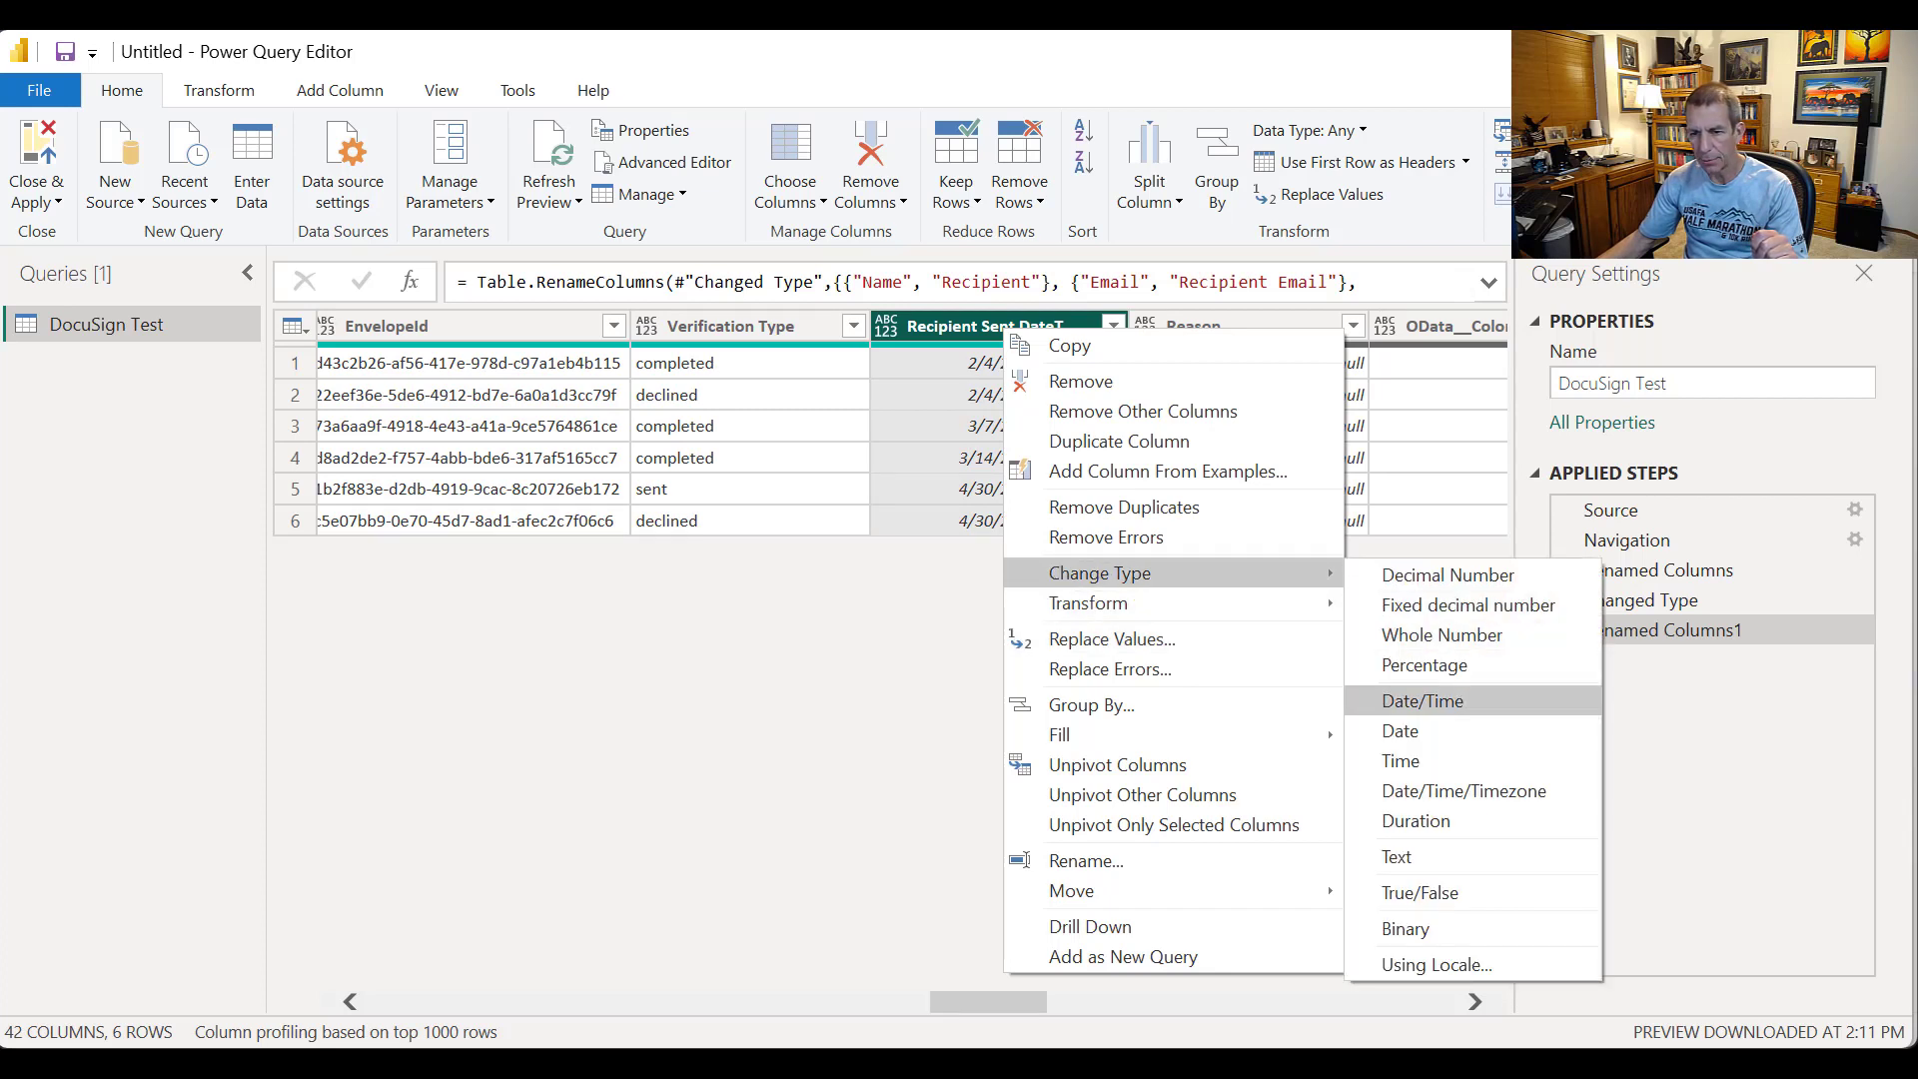
click(1423, 700)
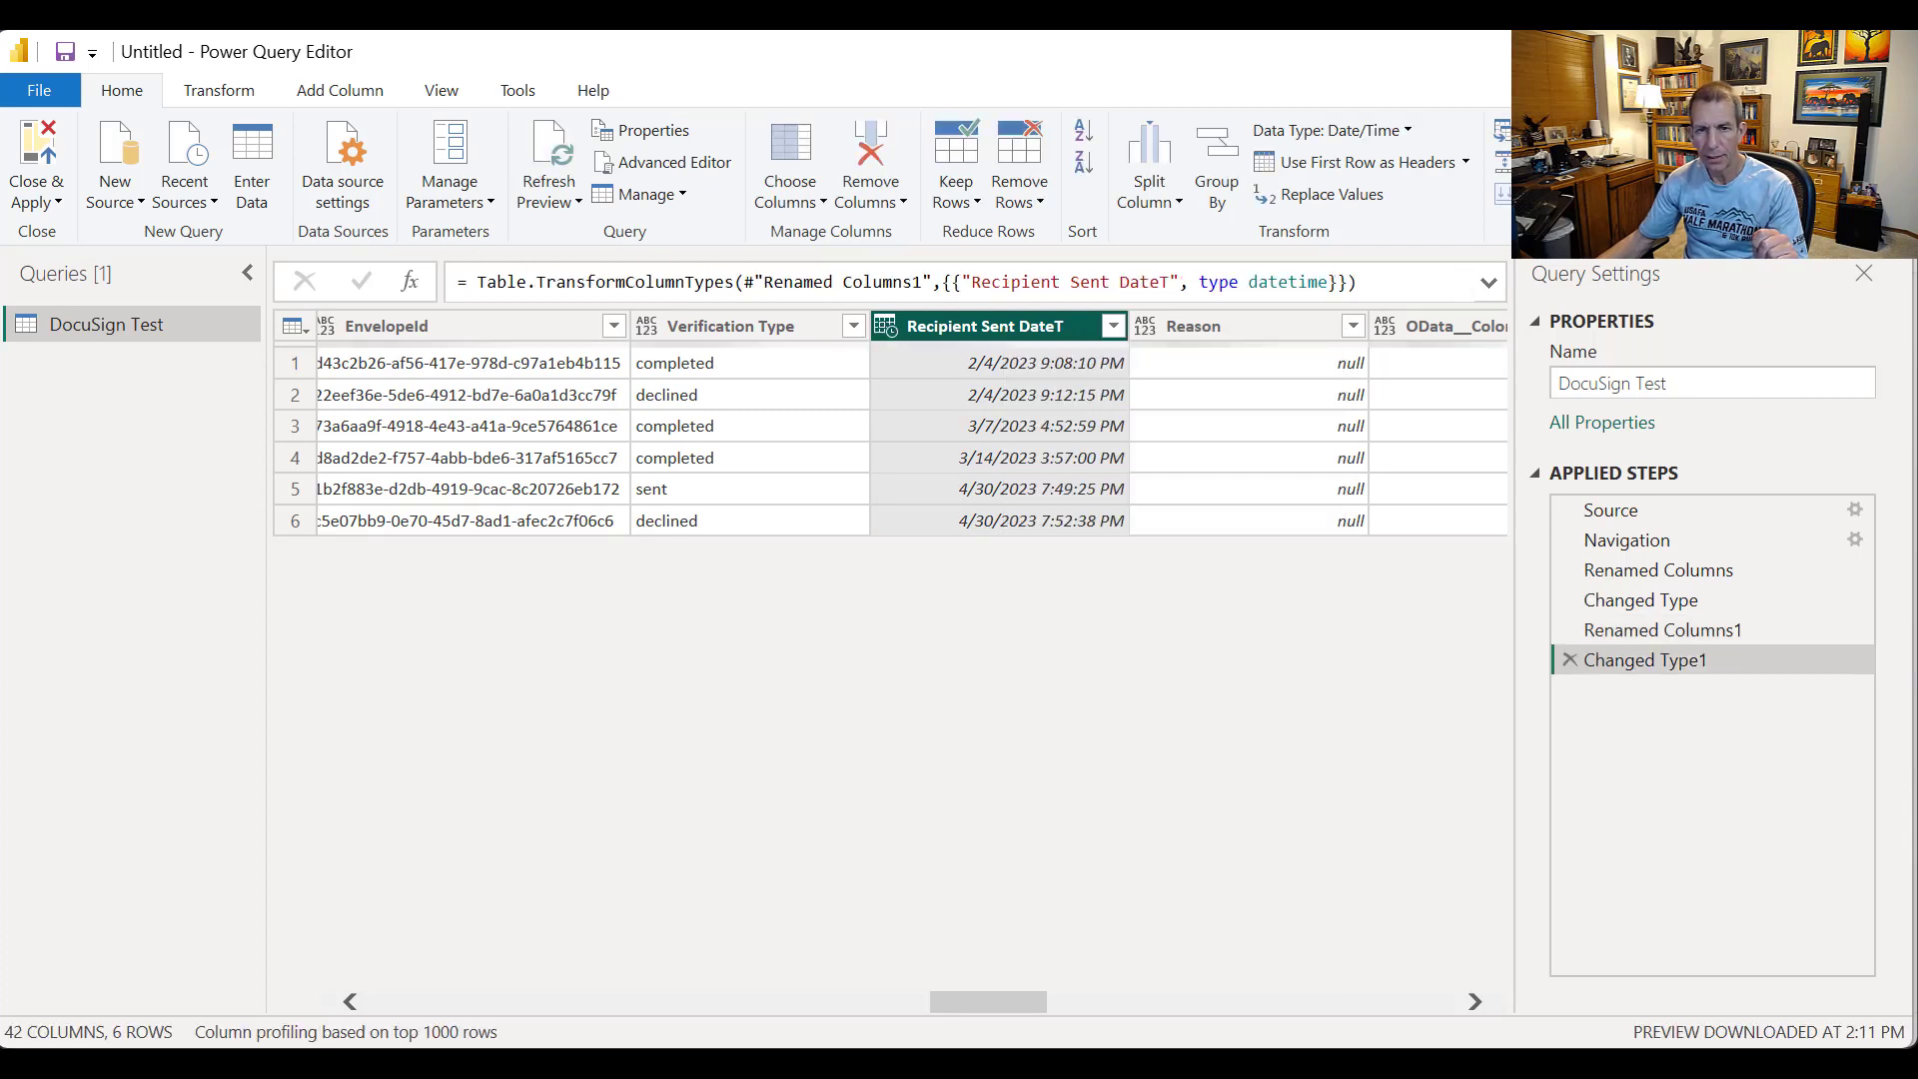
Step: Rename the Recipient Sent DateT column to Last Updated
right_click(1045, 327)
click(1127, 856)
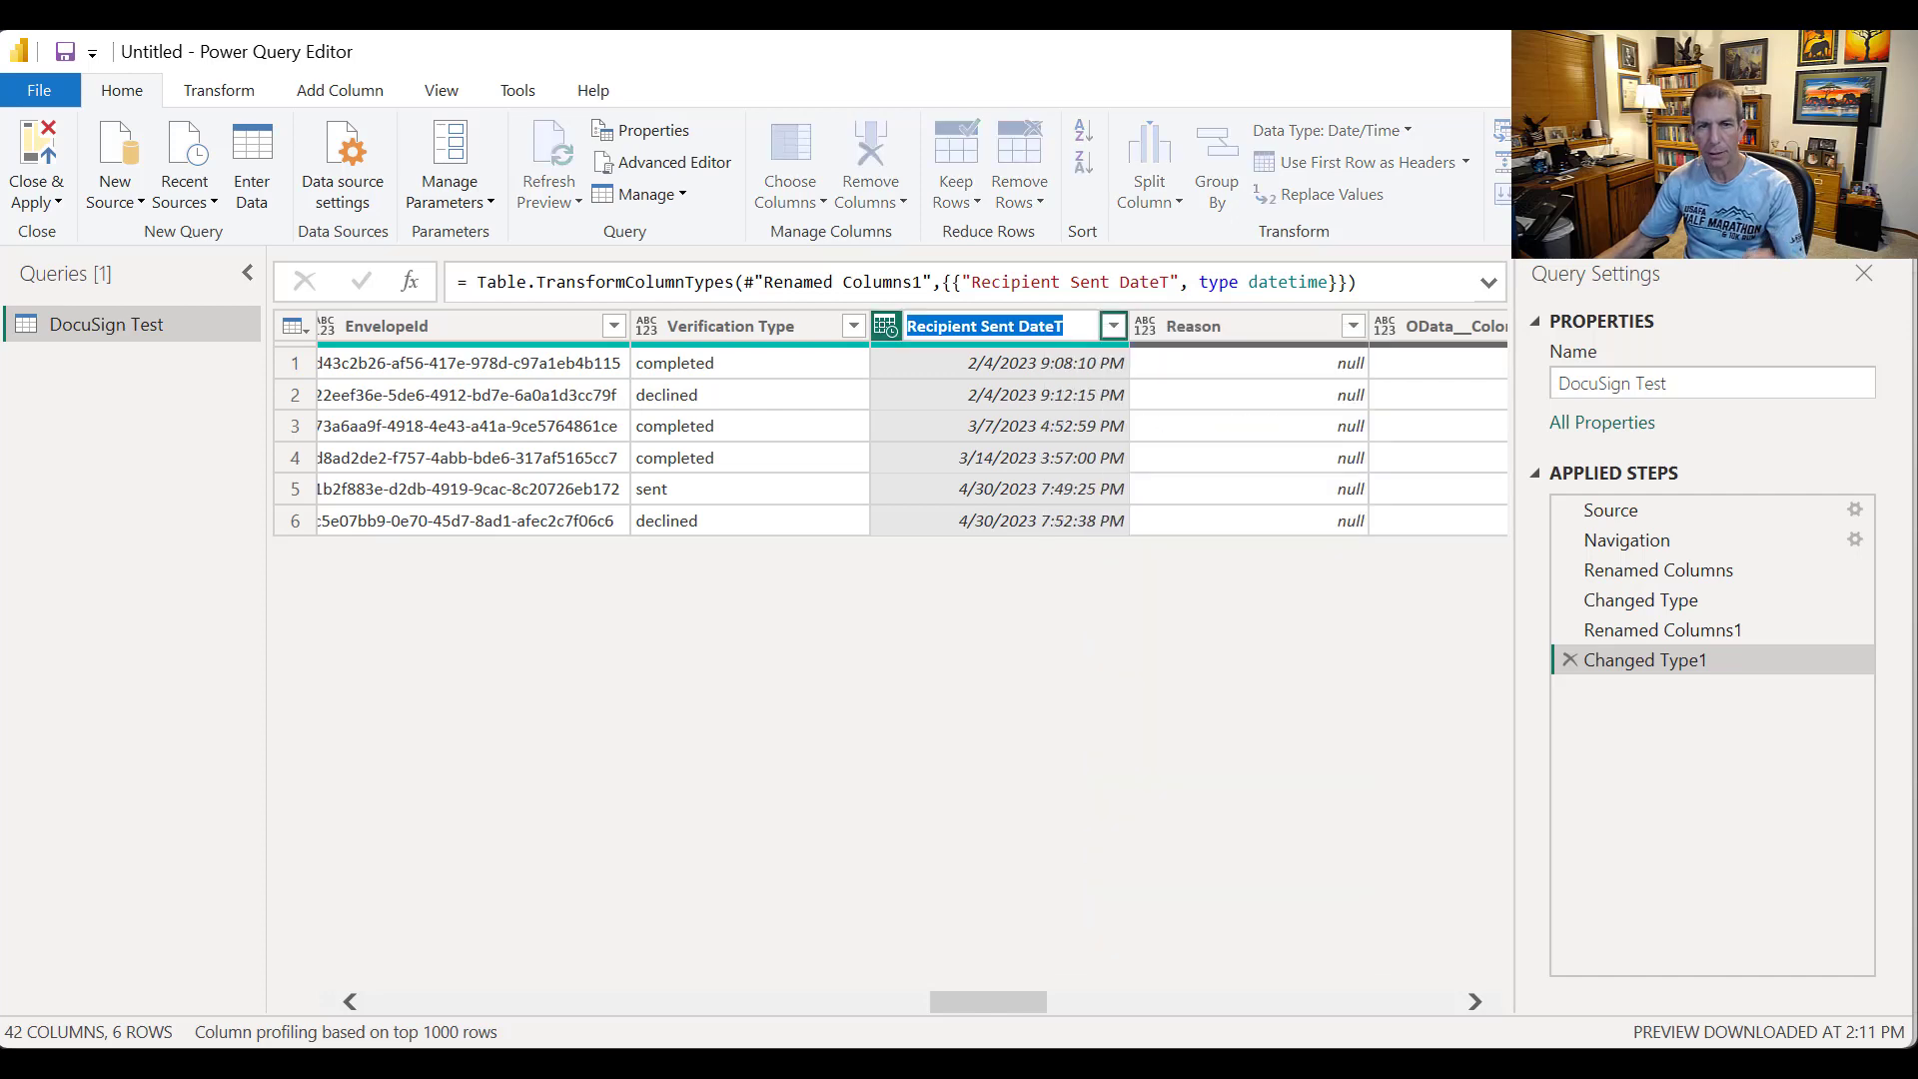
text(Las)
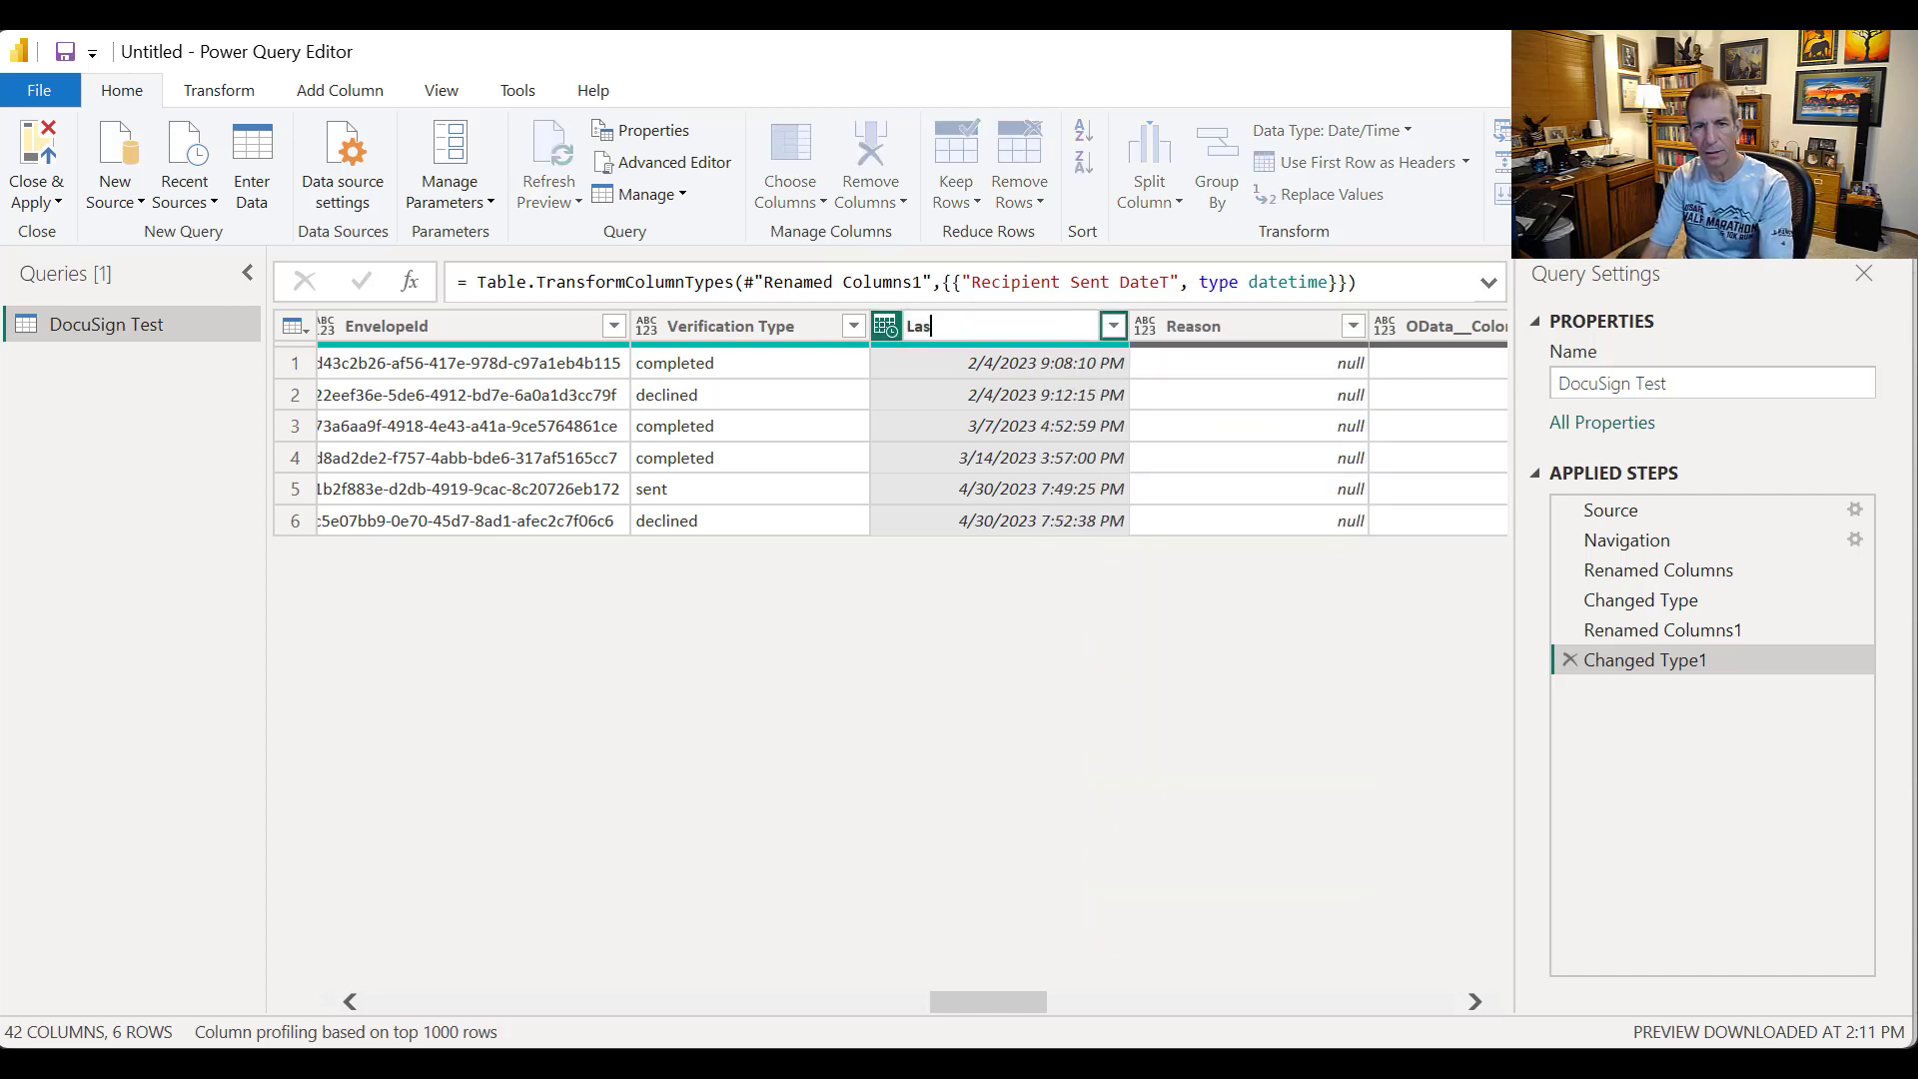
text(t Updated)
key(Return)
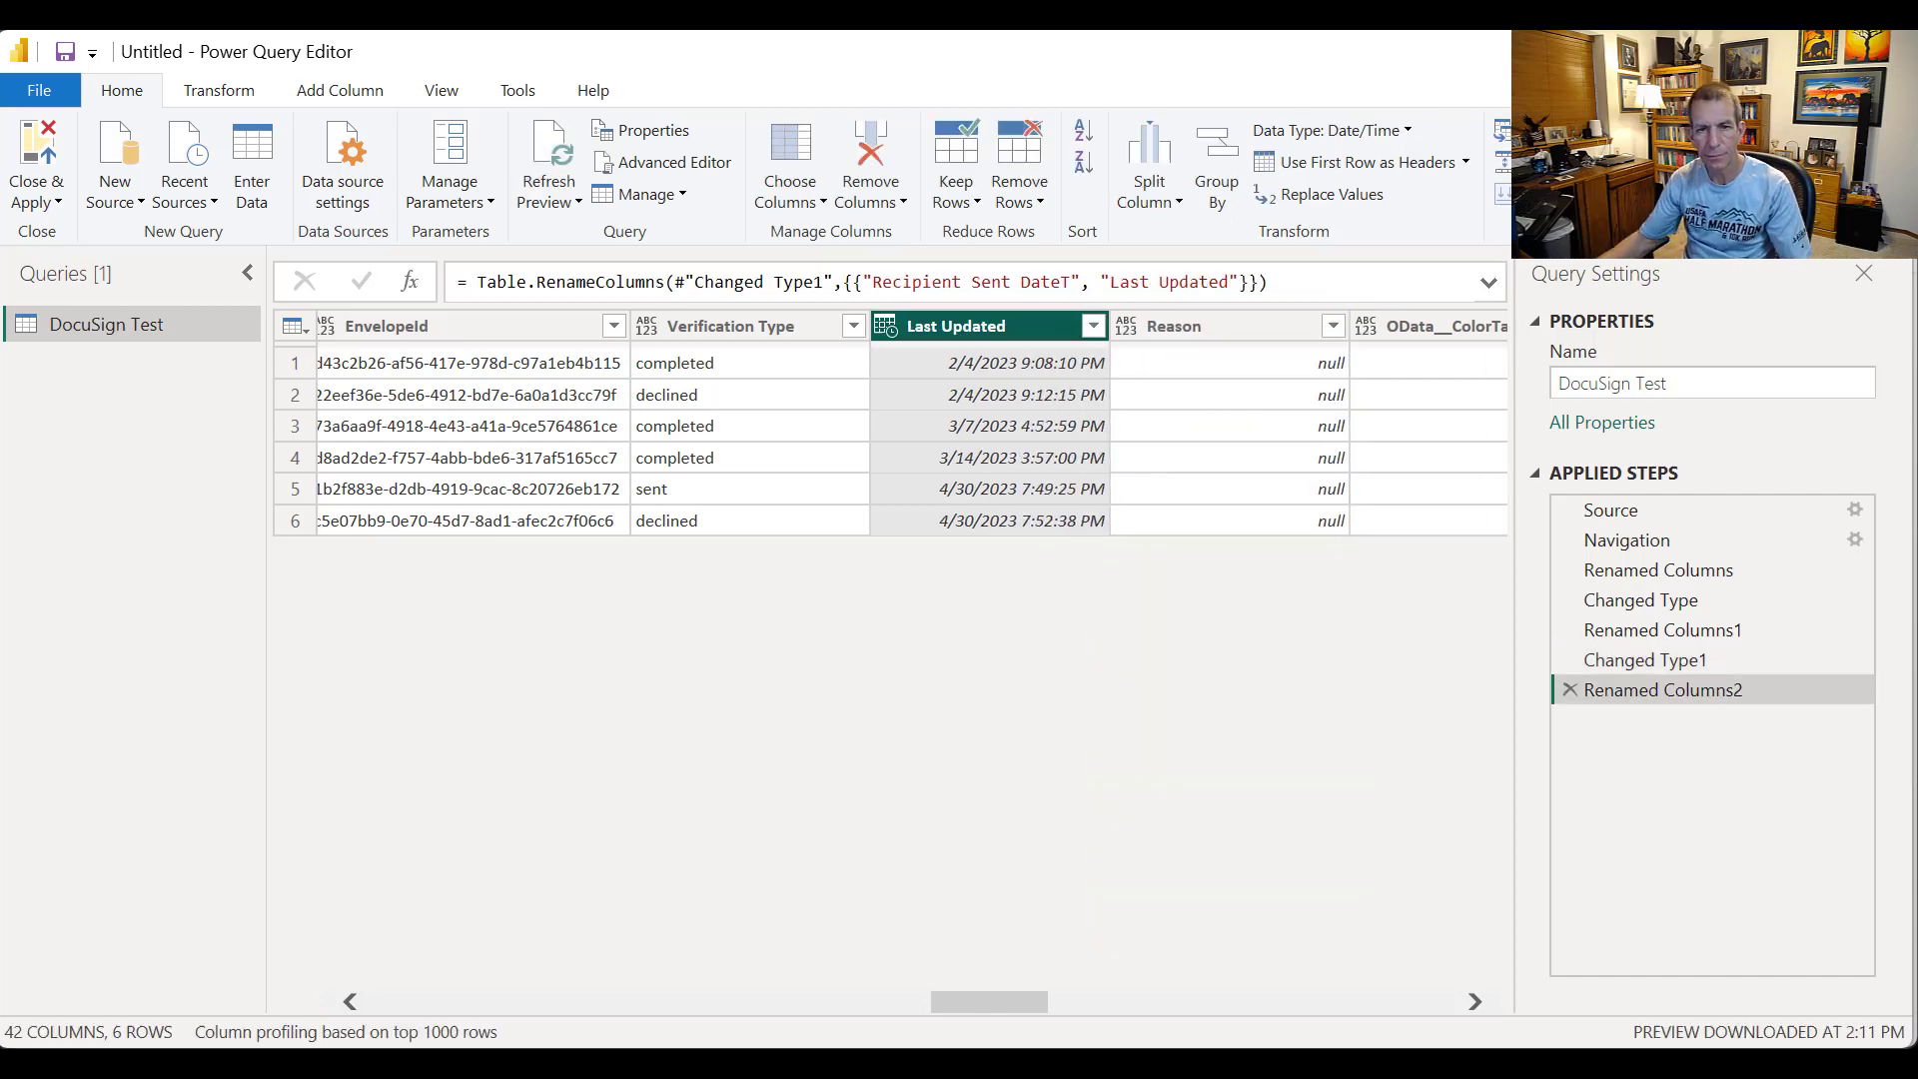
Step: Expand the AttachmentFiles column into all of its listed fields, using the original column name as prefix
drag(989, 1002, 1115, 1002)
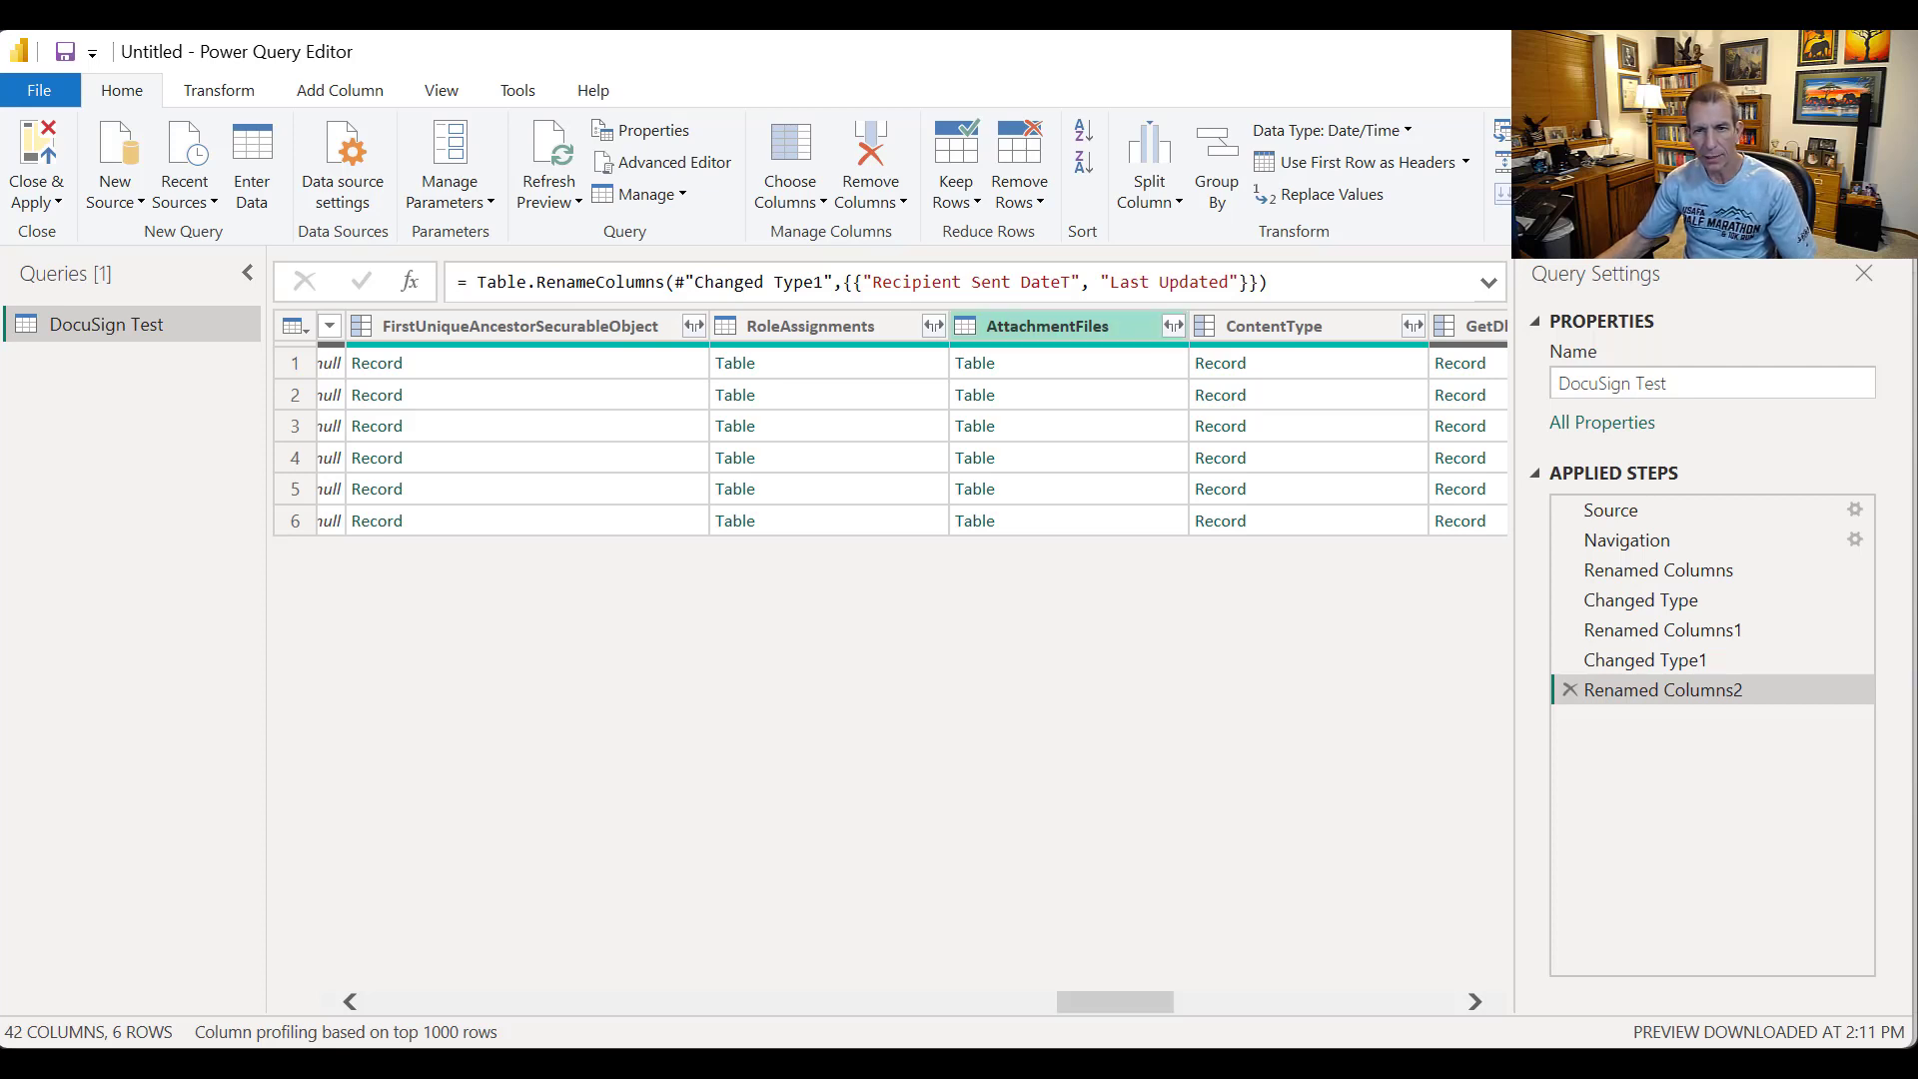
click(1173, 326)
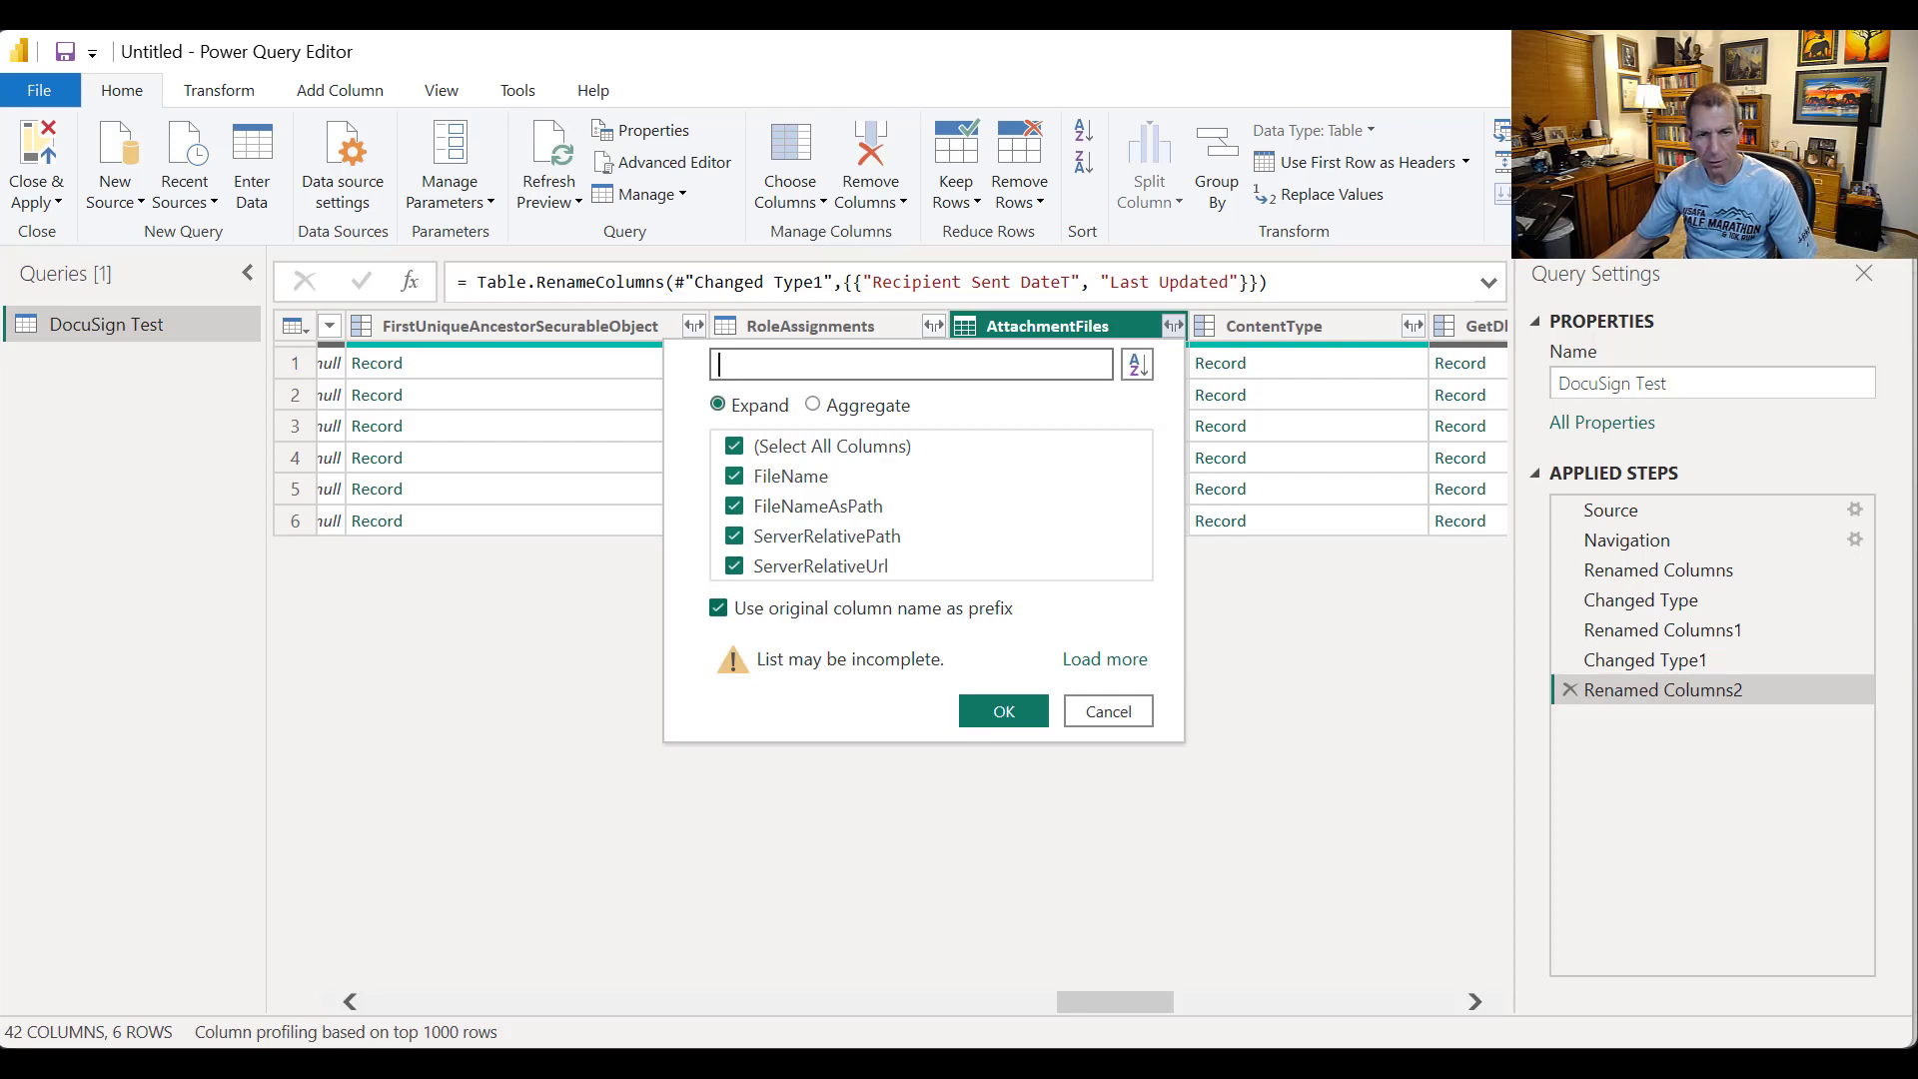
click(1004, 710)
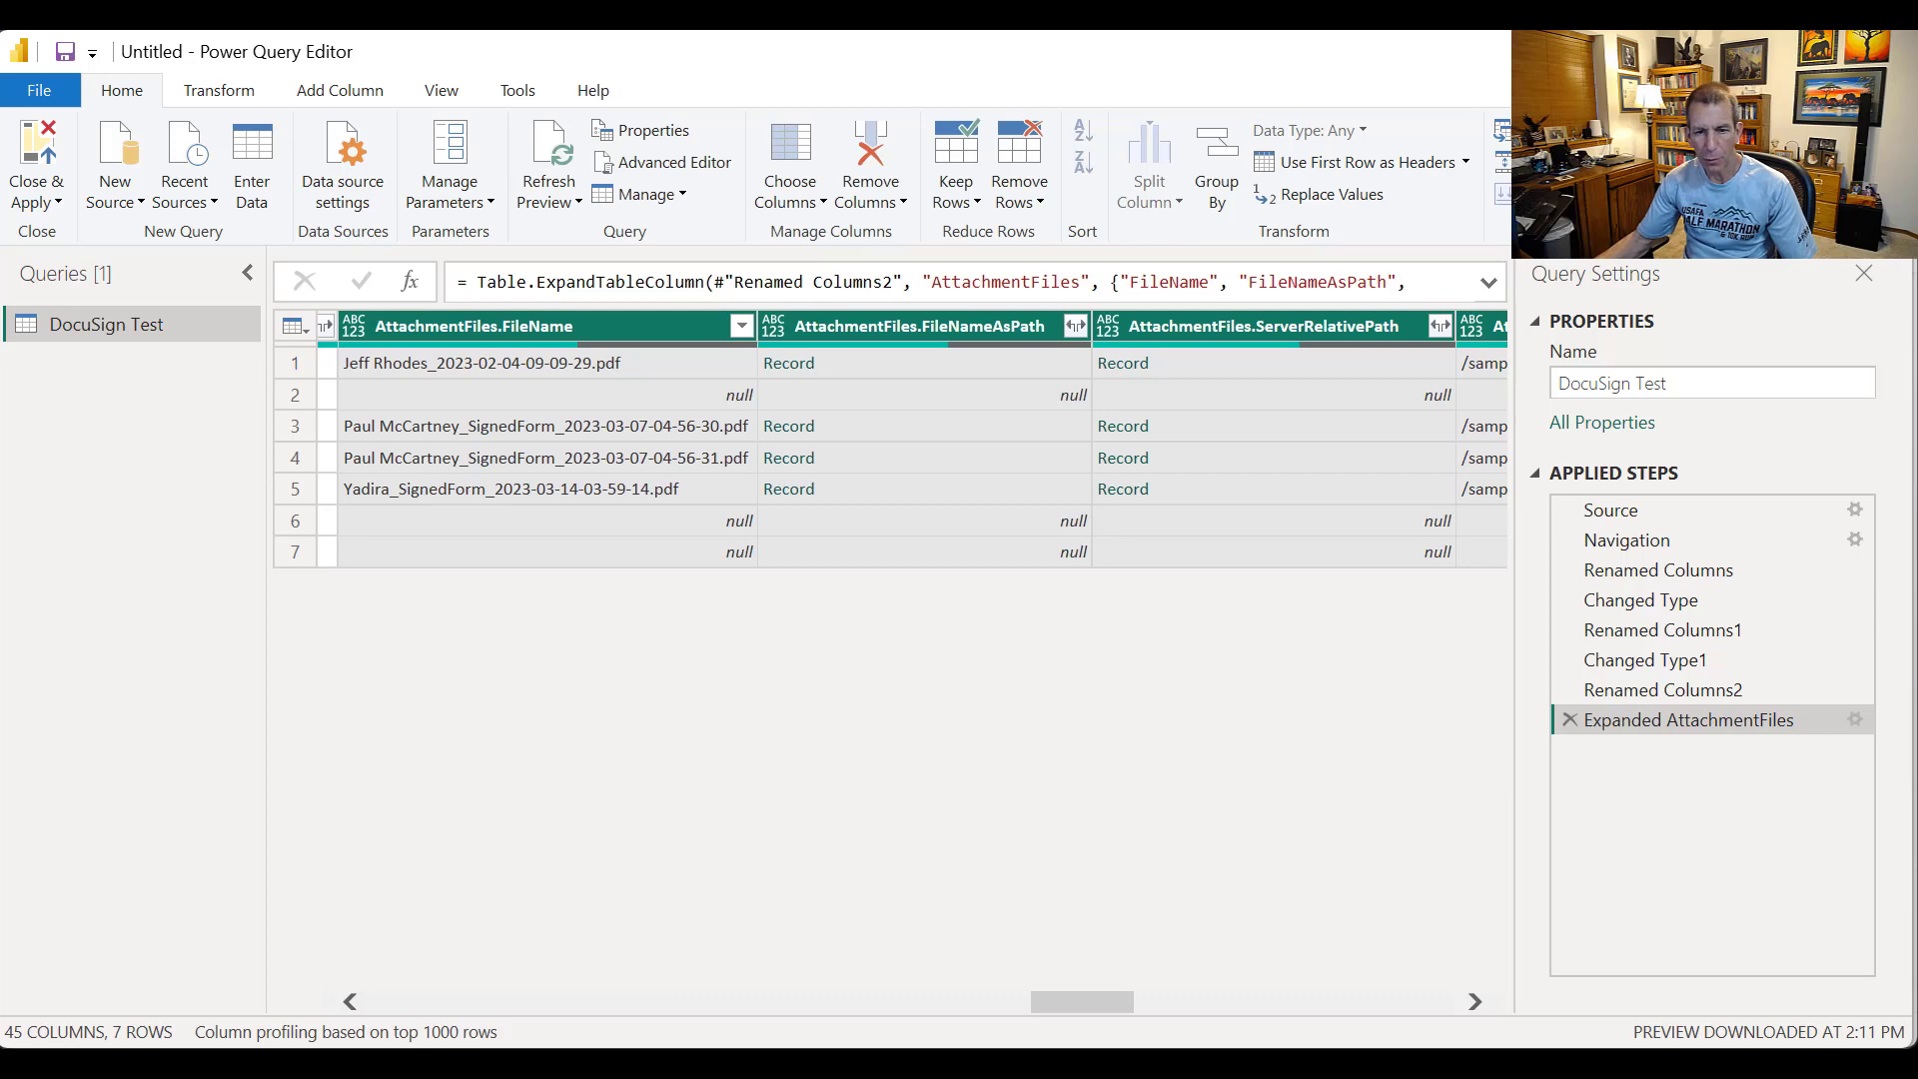
drag(1082, 1002, 1152, 1002)
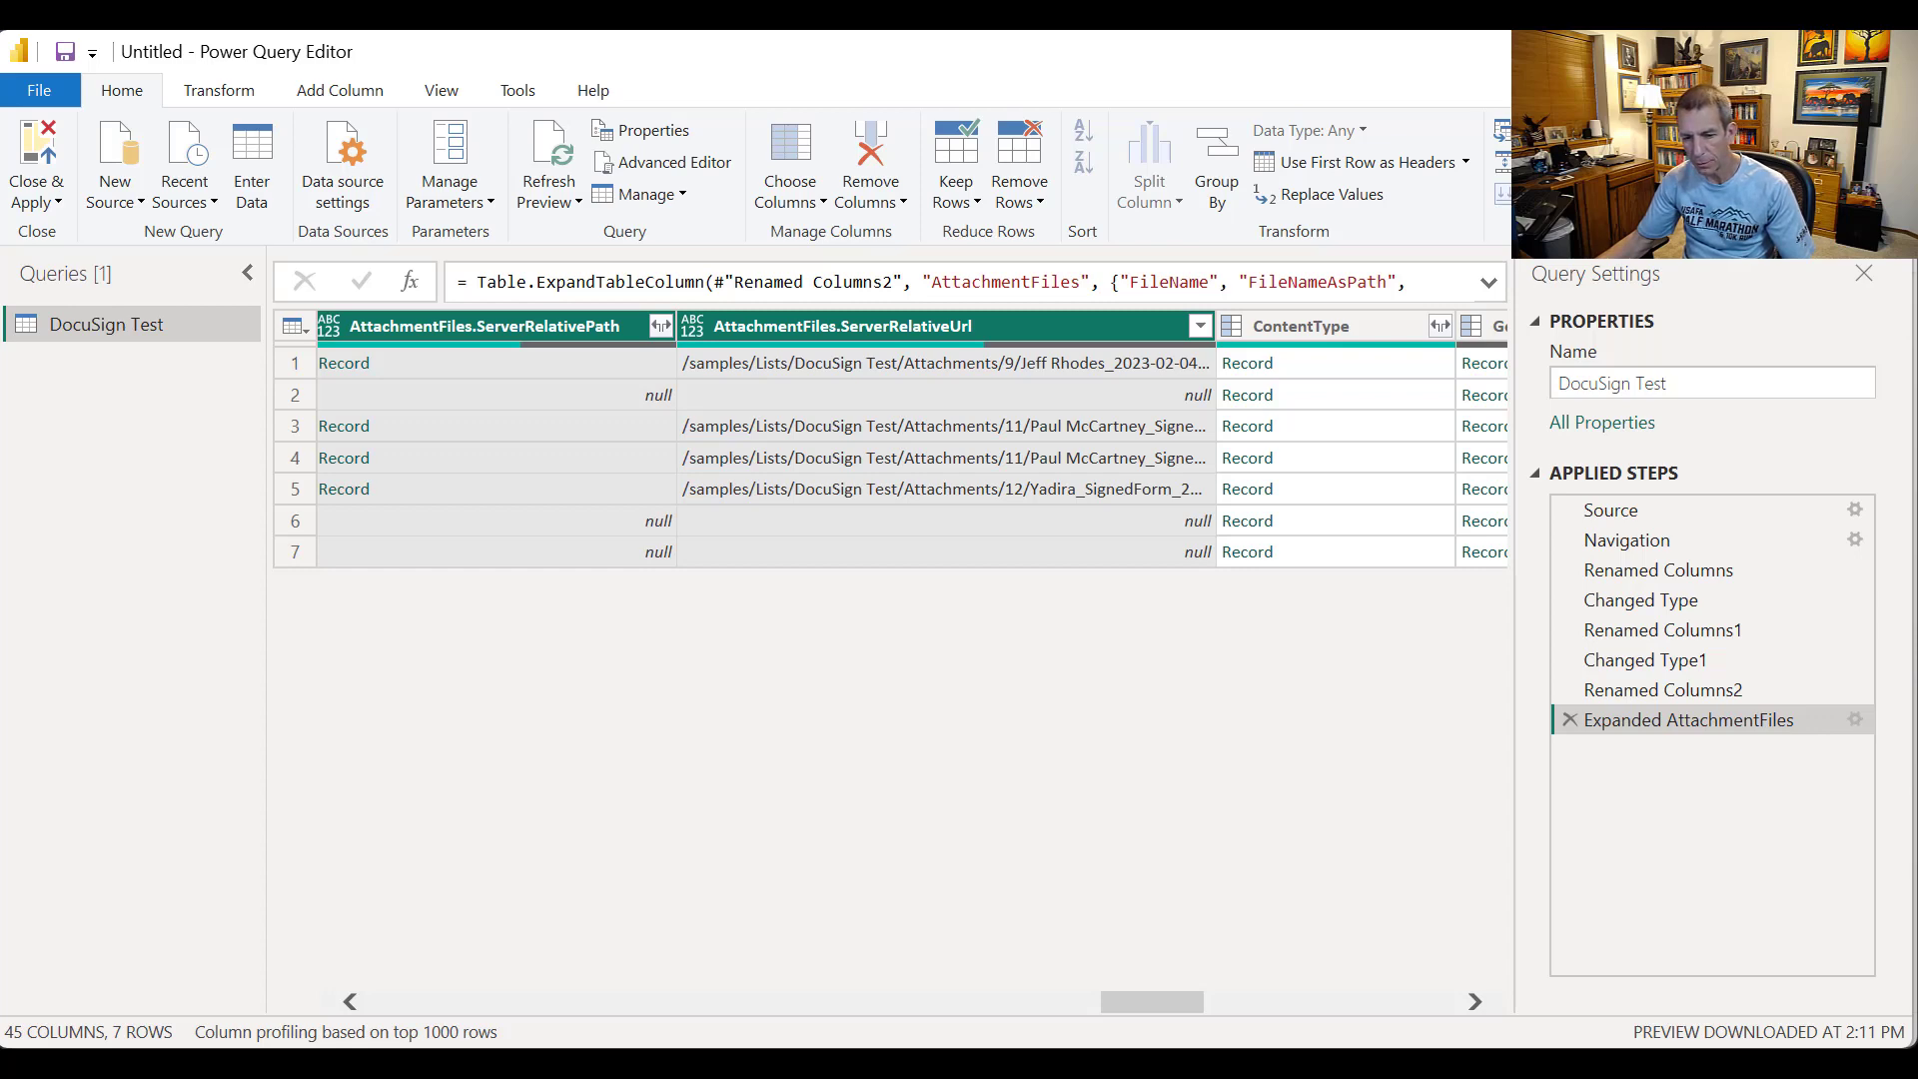
Step: Switch to the SharePoint list in the browser, examine the attachments of the Sample for Power BI Video item and close its details
key(alt+Tab)
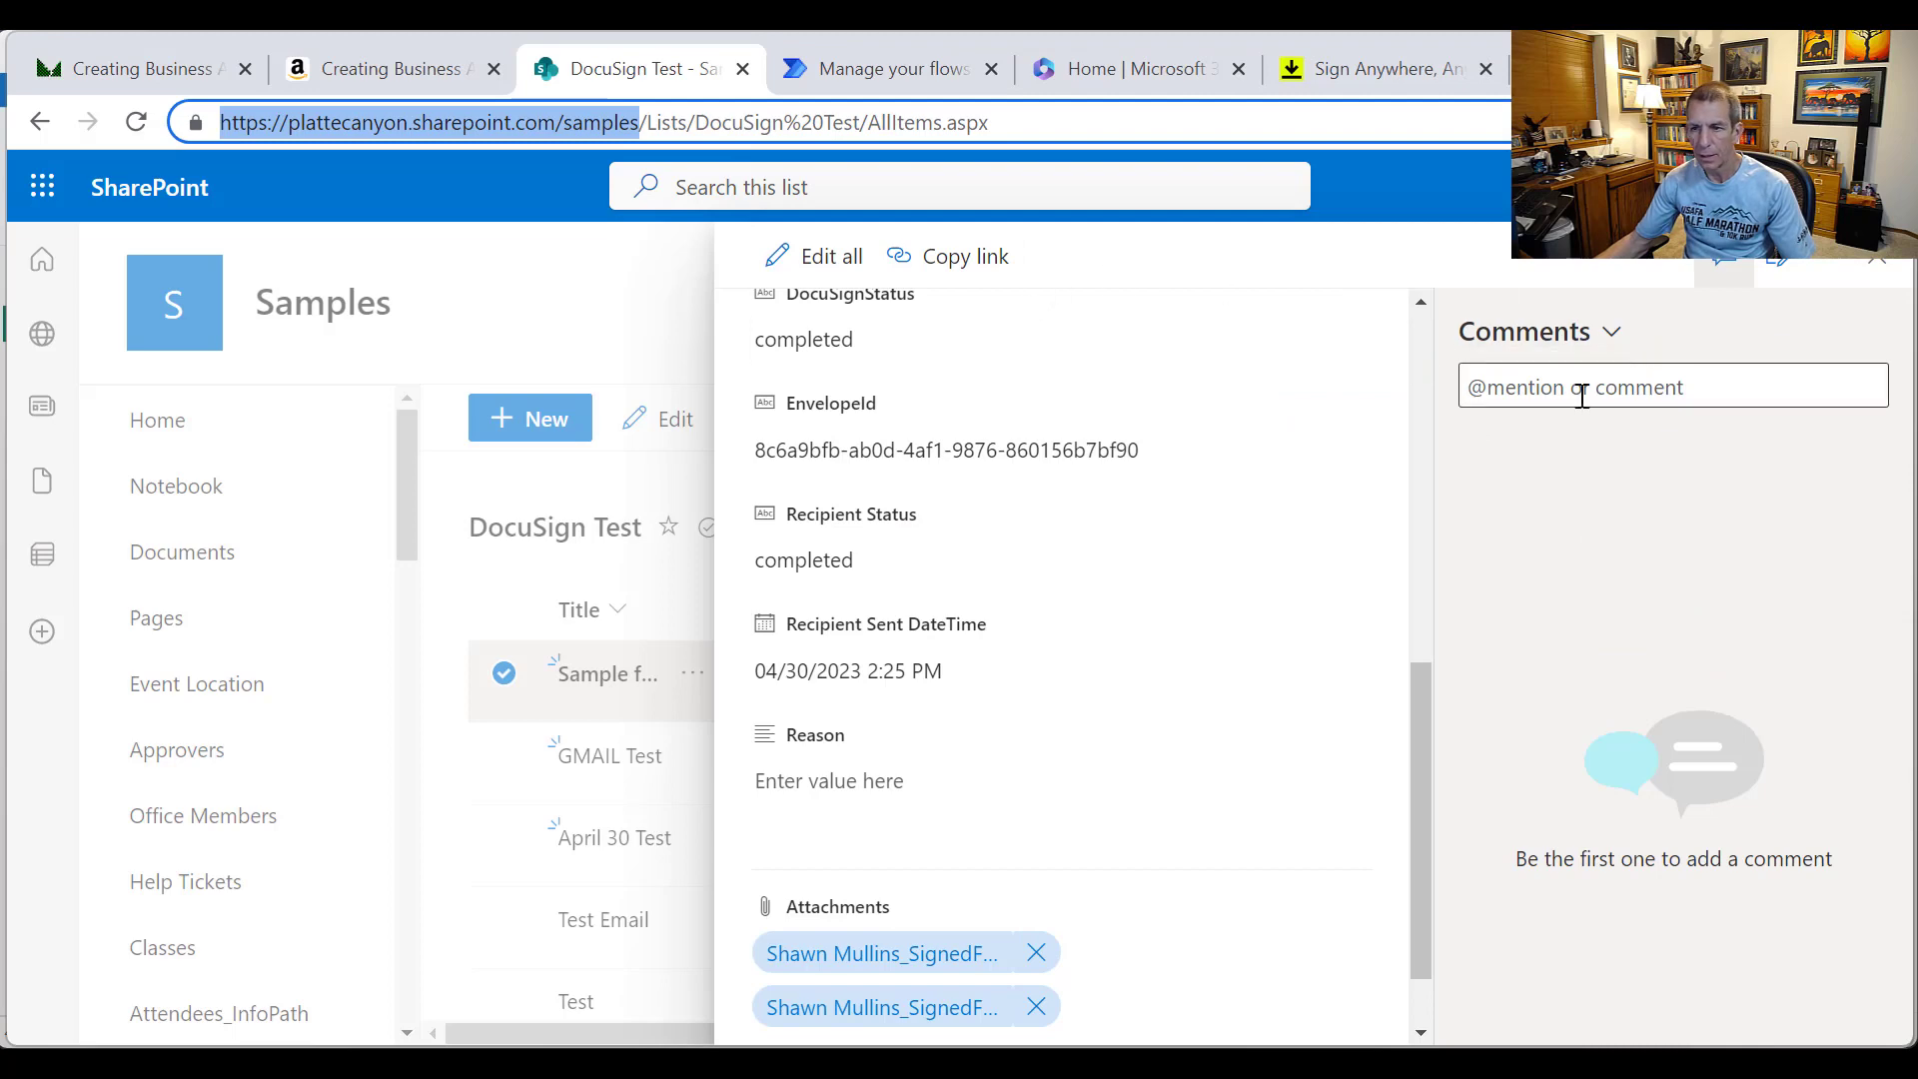
click(1419, 346)
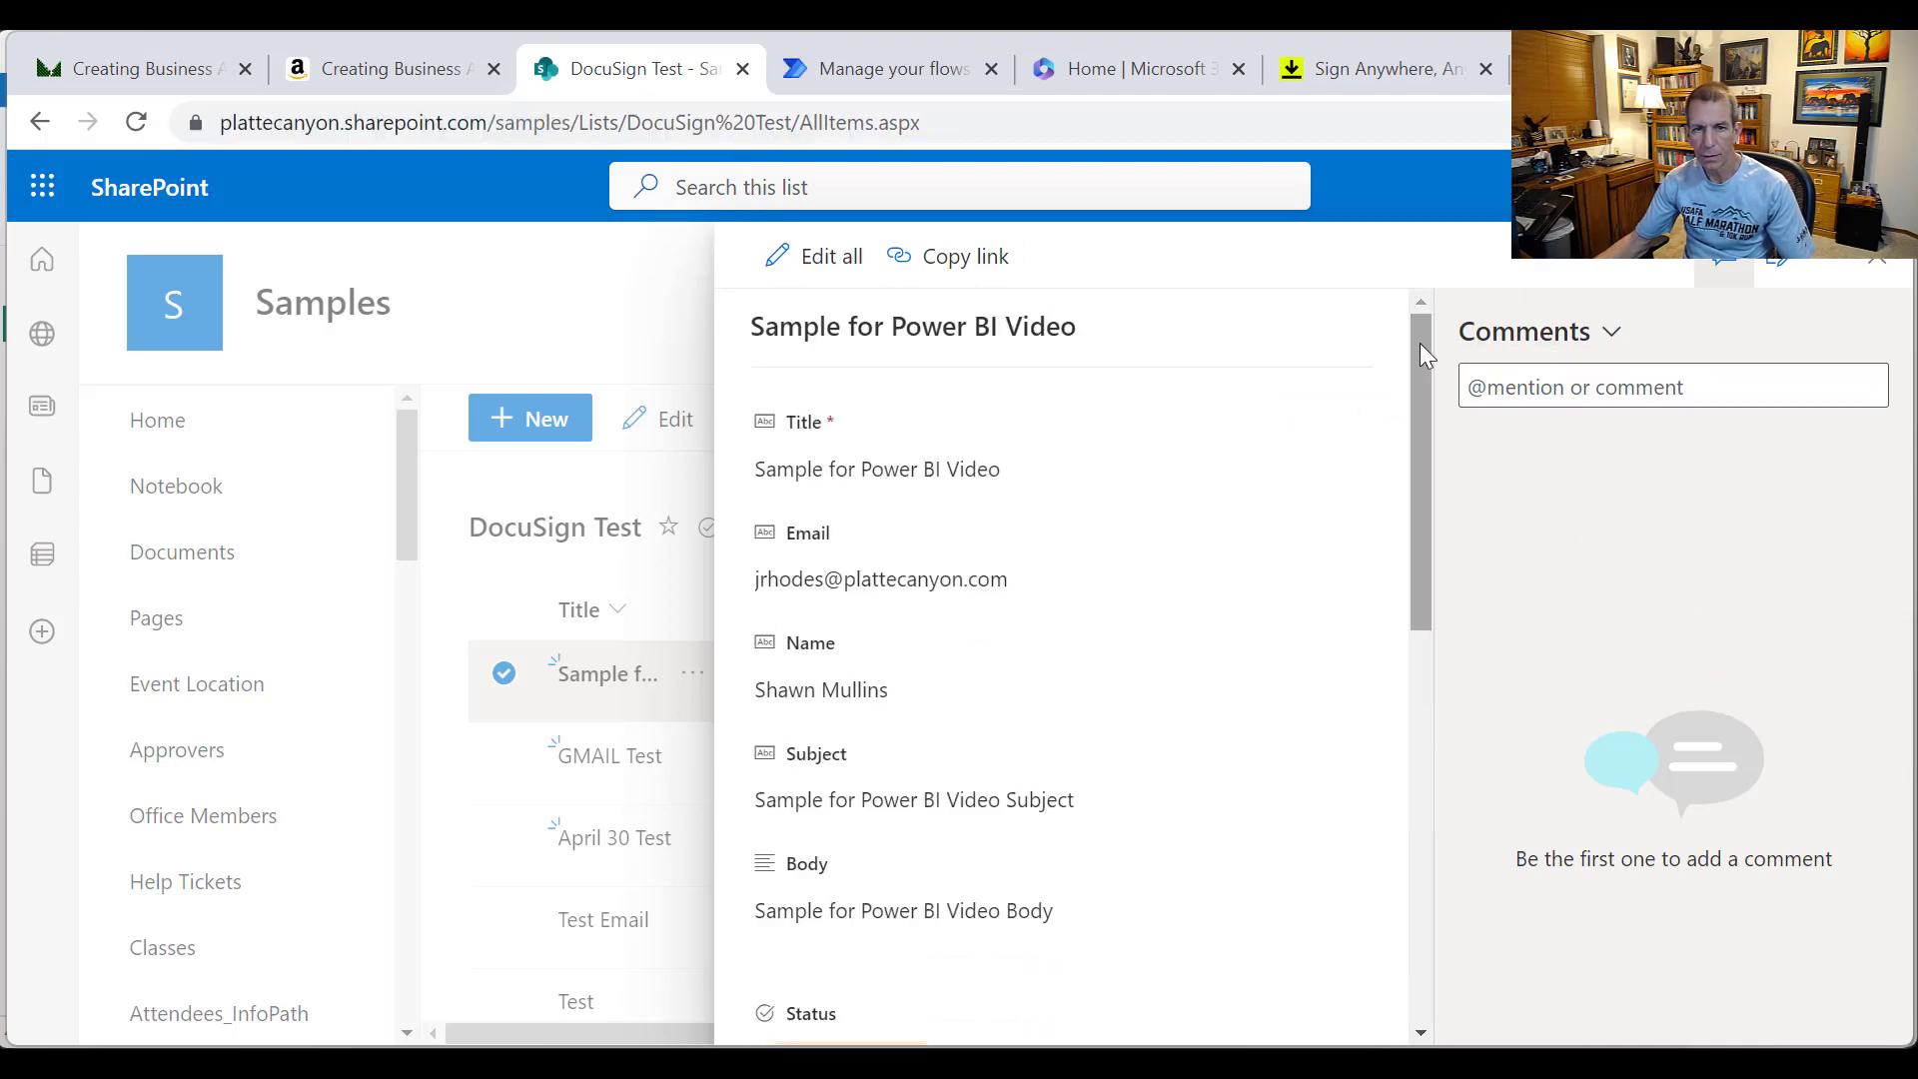
scroll(1399, 550, down, 10)
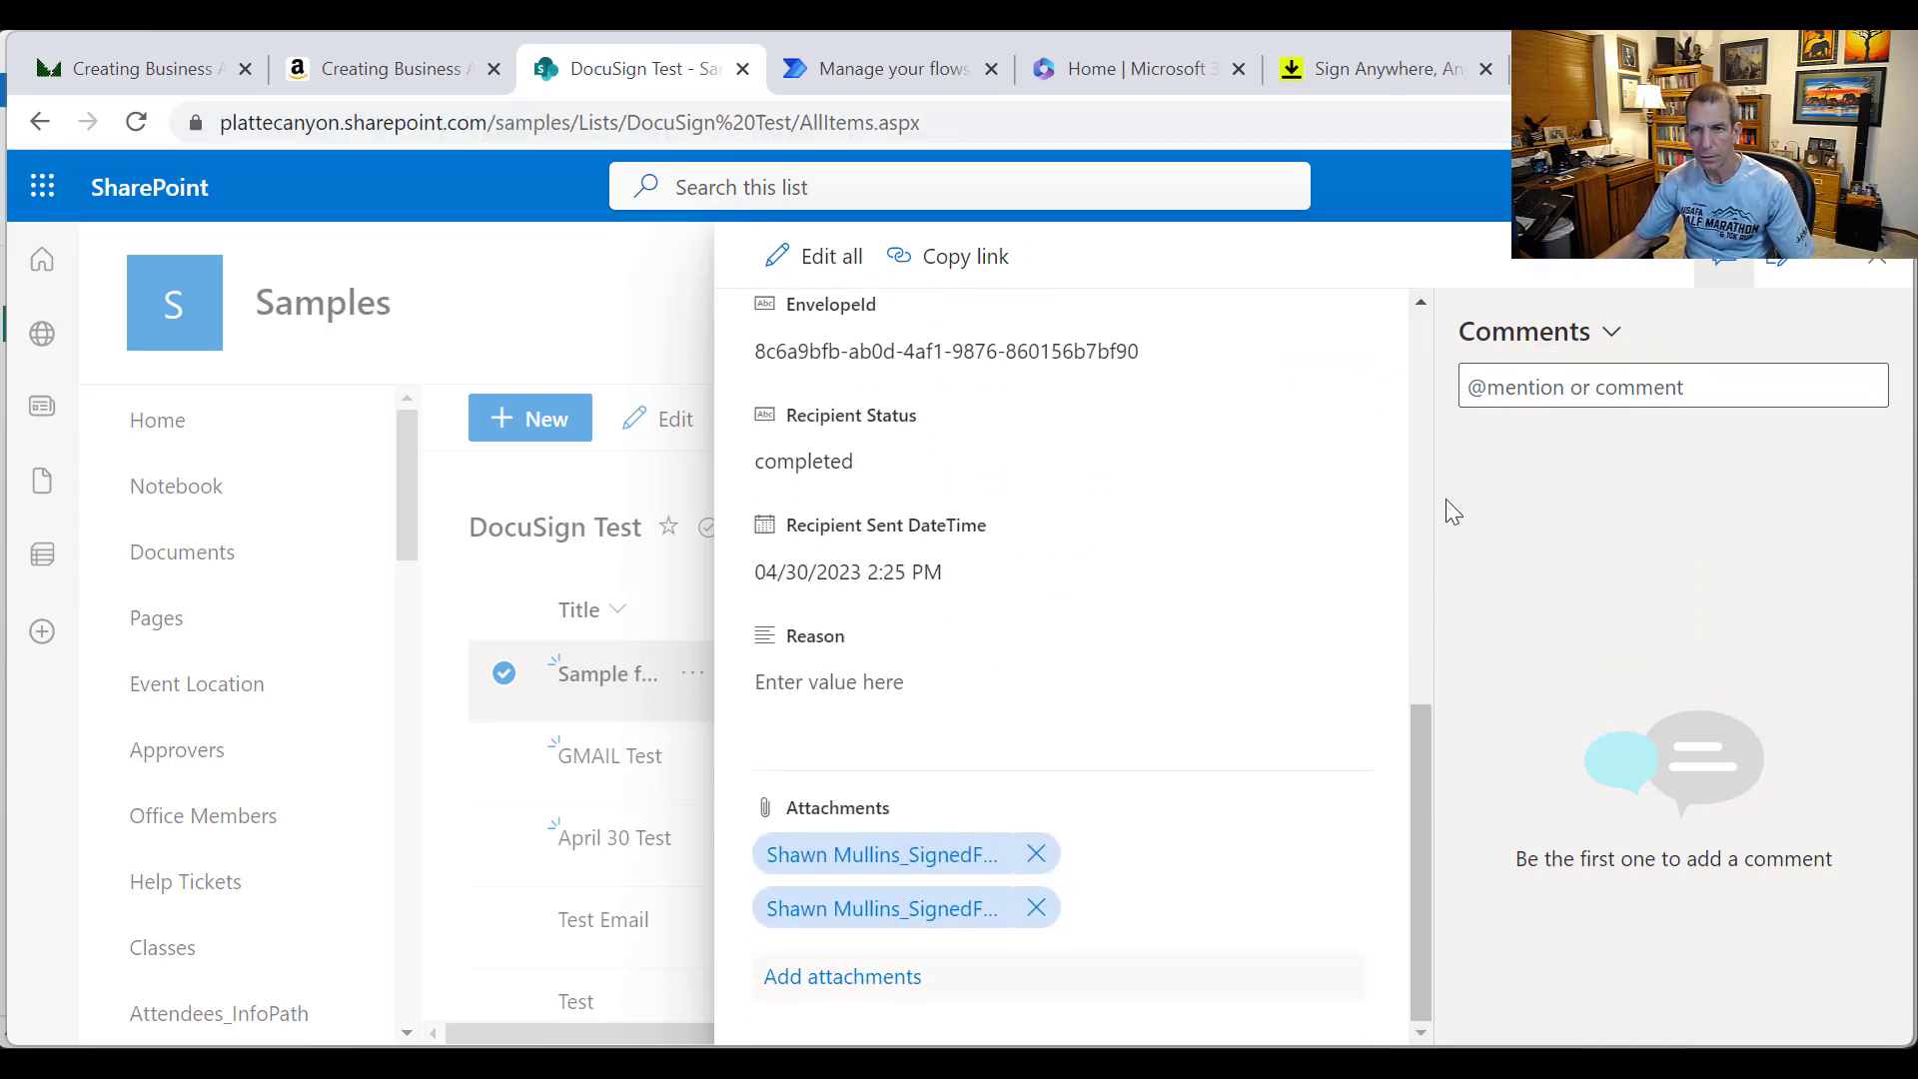
click(1879, 264)
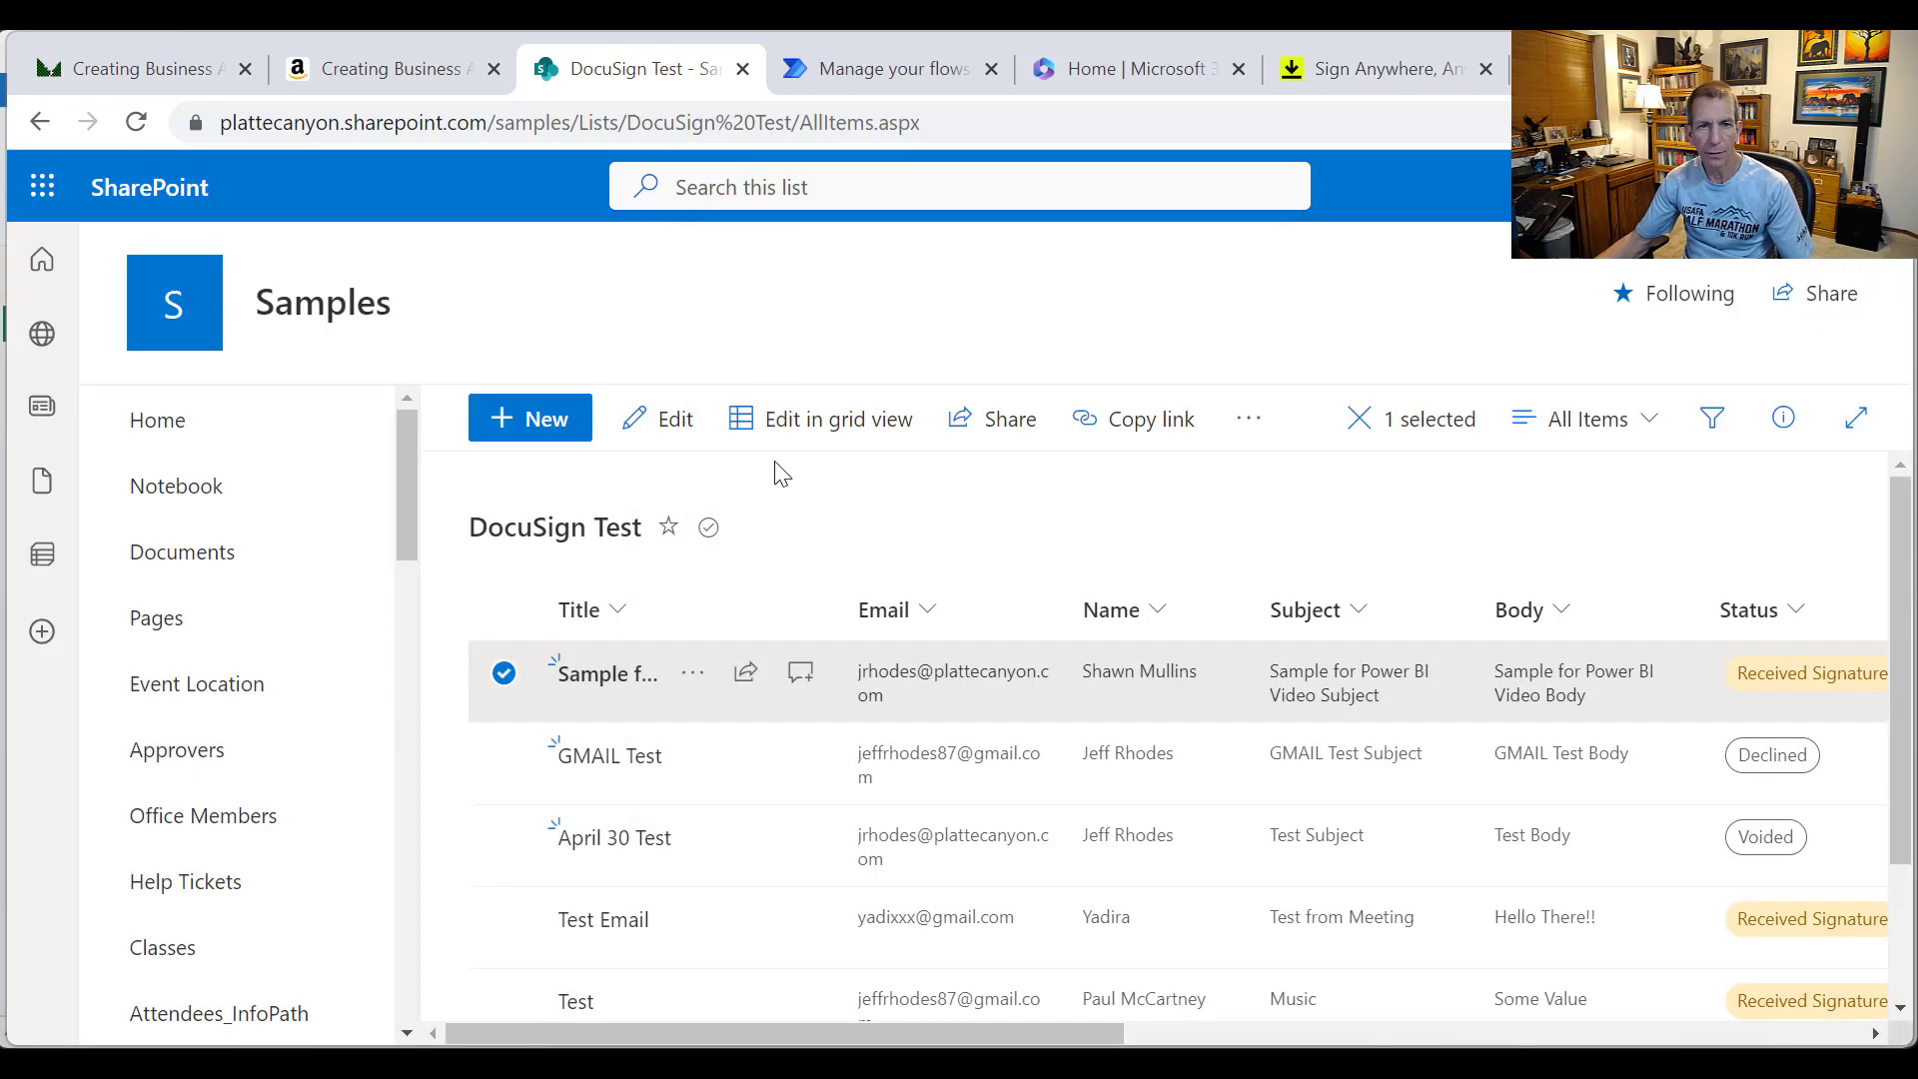
click(467, 122)
double_click(476, 122)
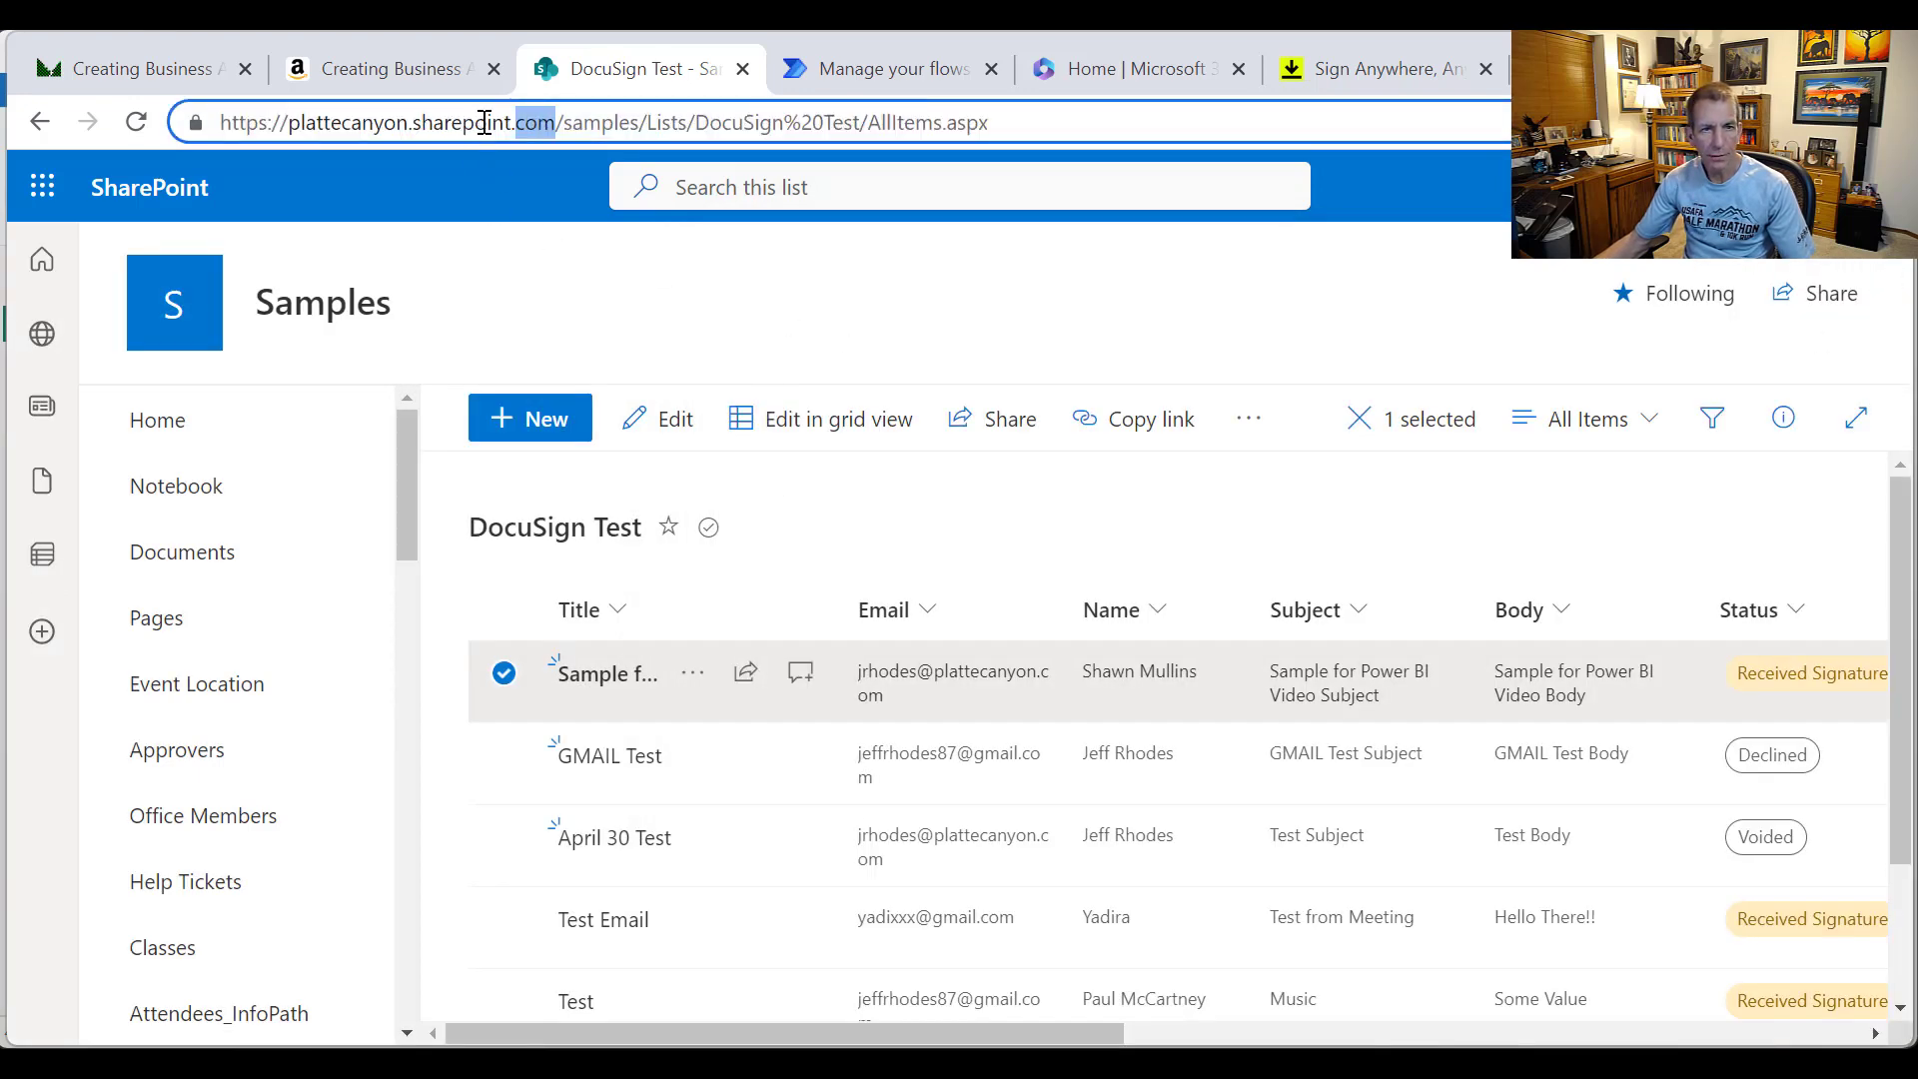
click(556, 122)
drag(557, 122, 197, 125)
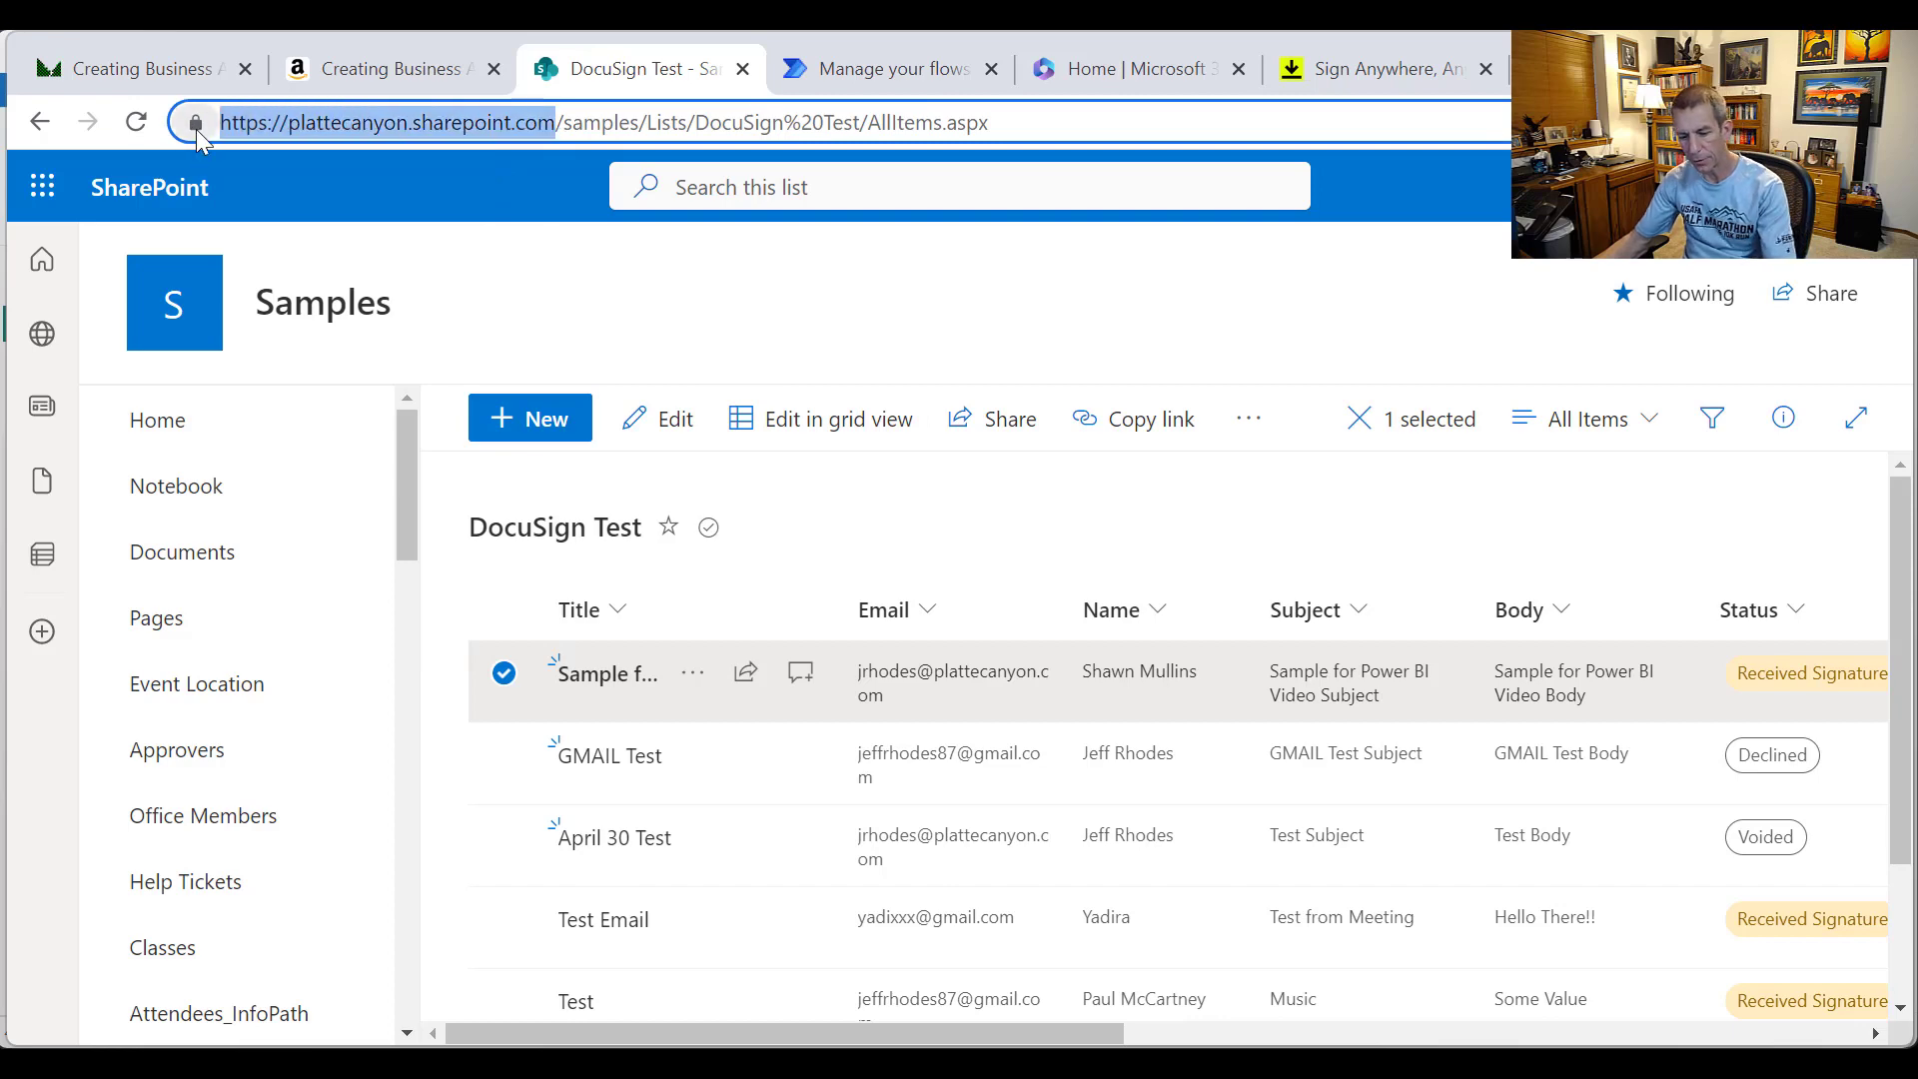
click(418, 276)
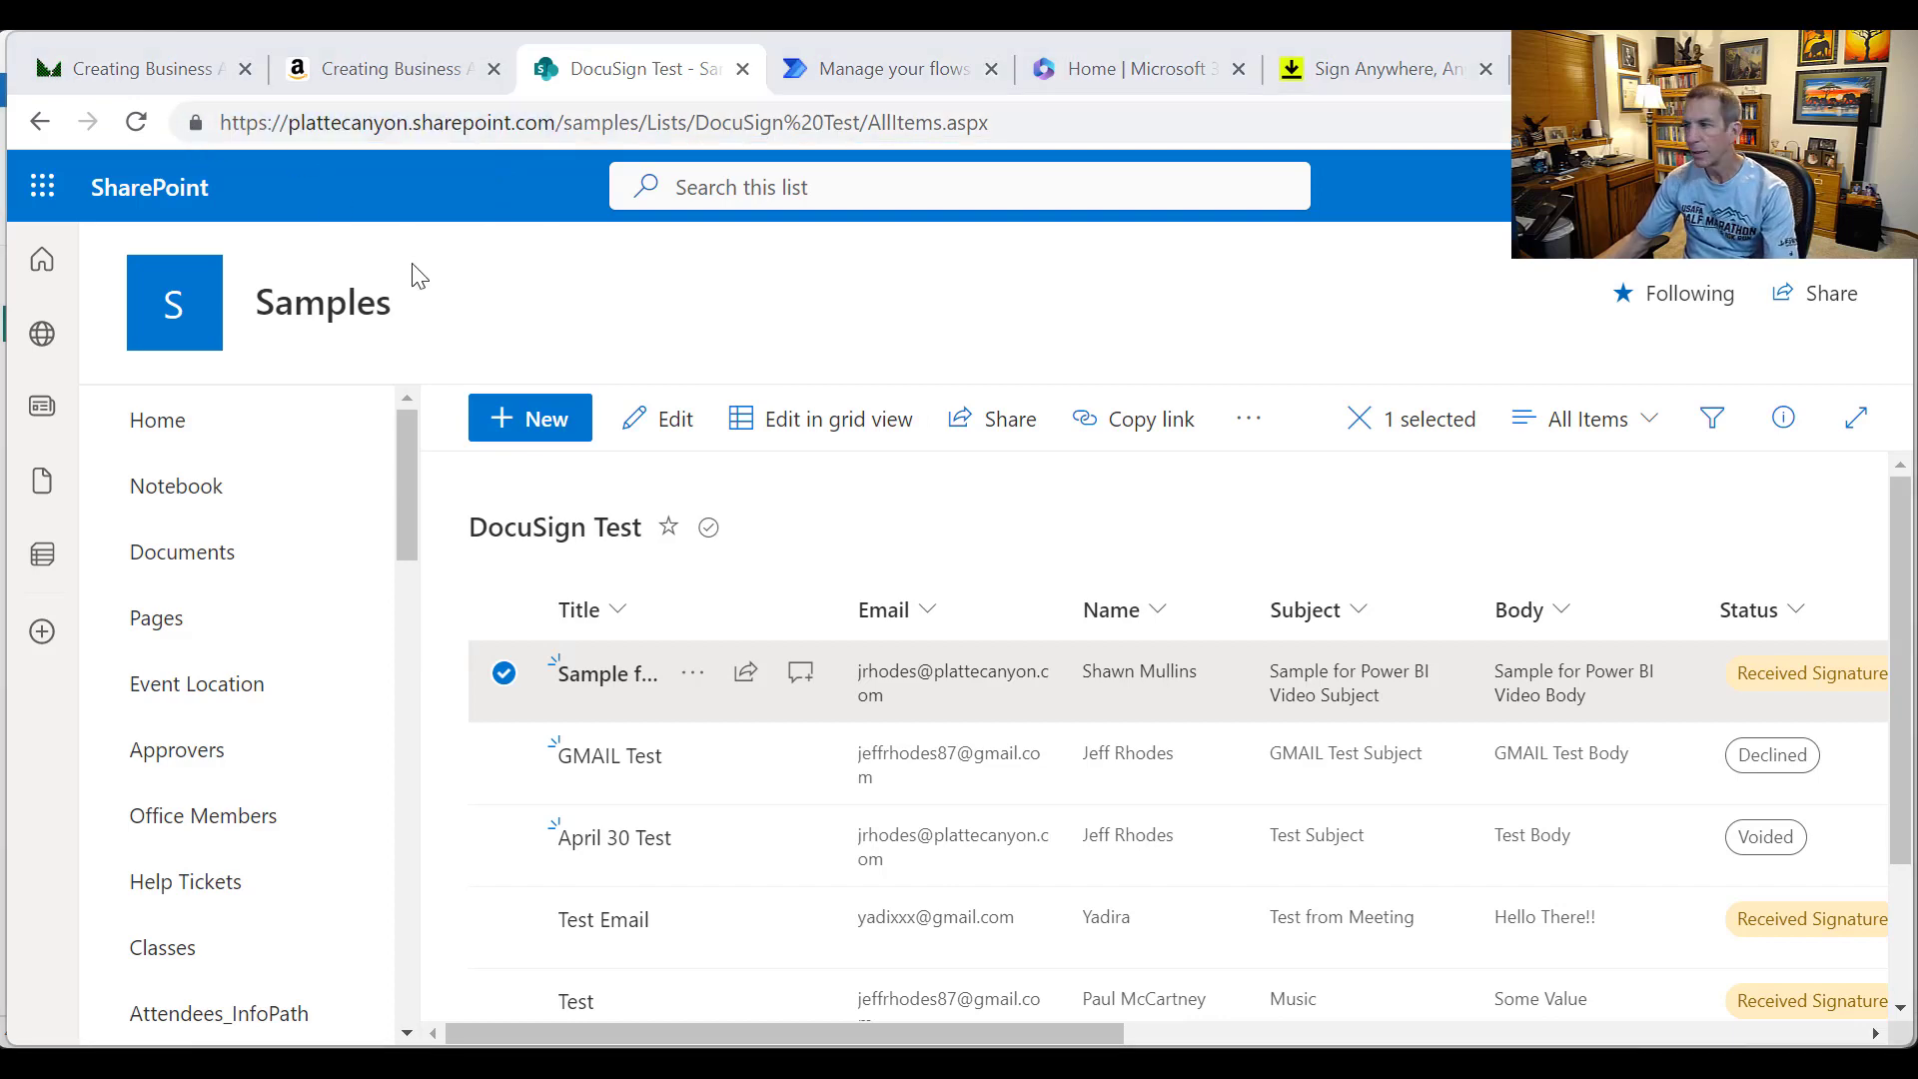
Step: Switch back to Power Query Editor and start a custom column named Signed Form(s)
key(alt+Tab)
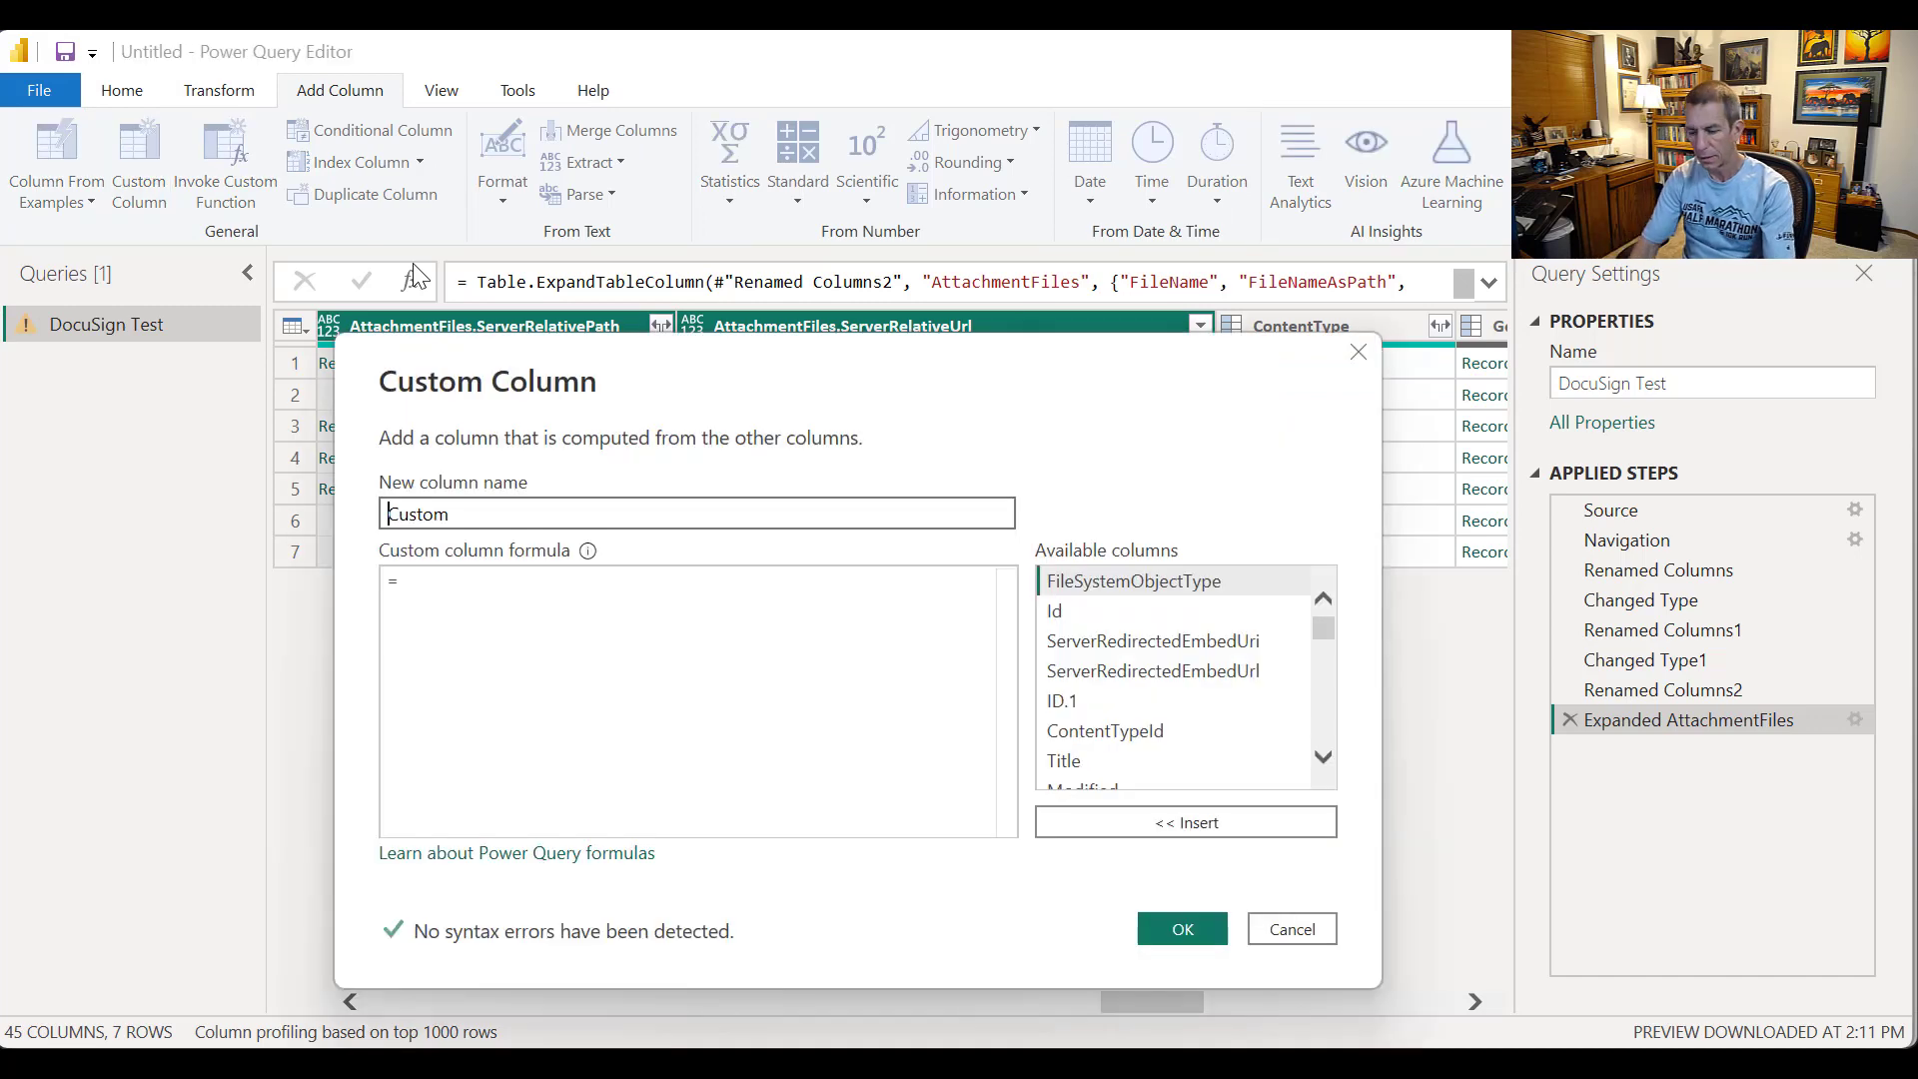
text(Sitgn)
key(BackSpace)
key(BackSpace)
key(BackSpace)
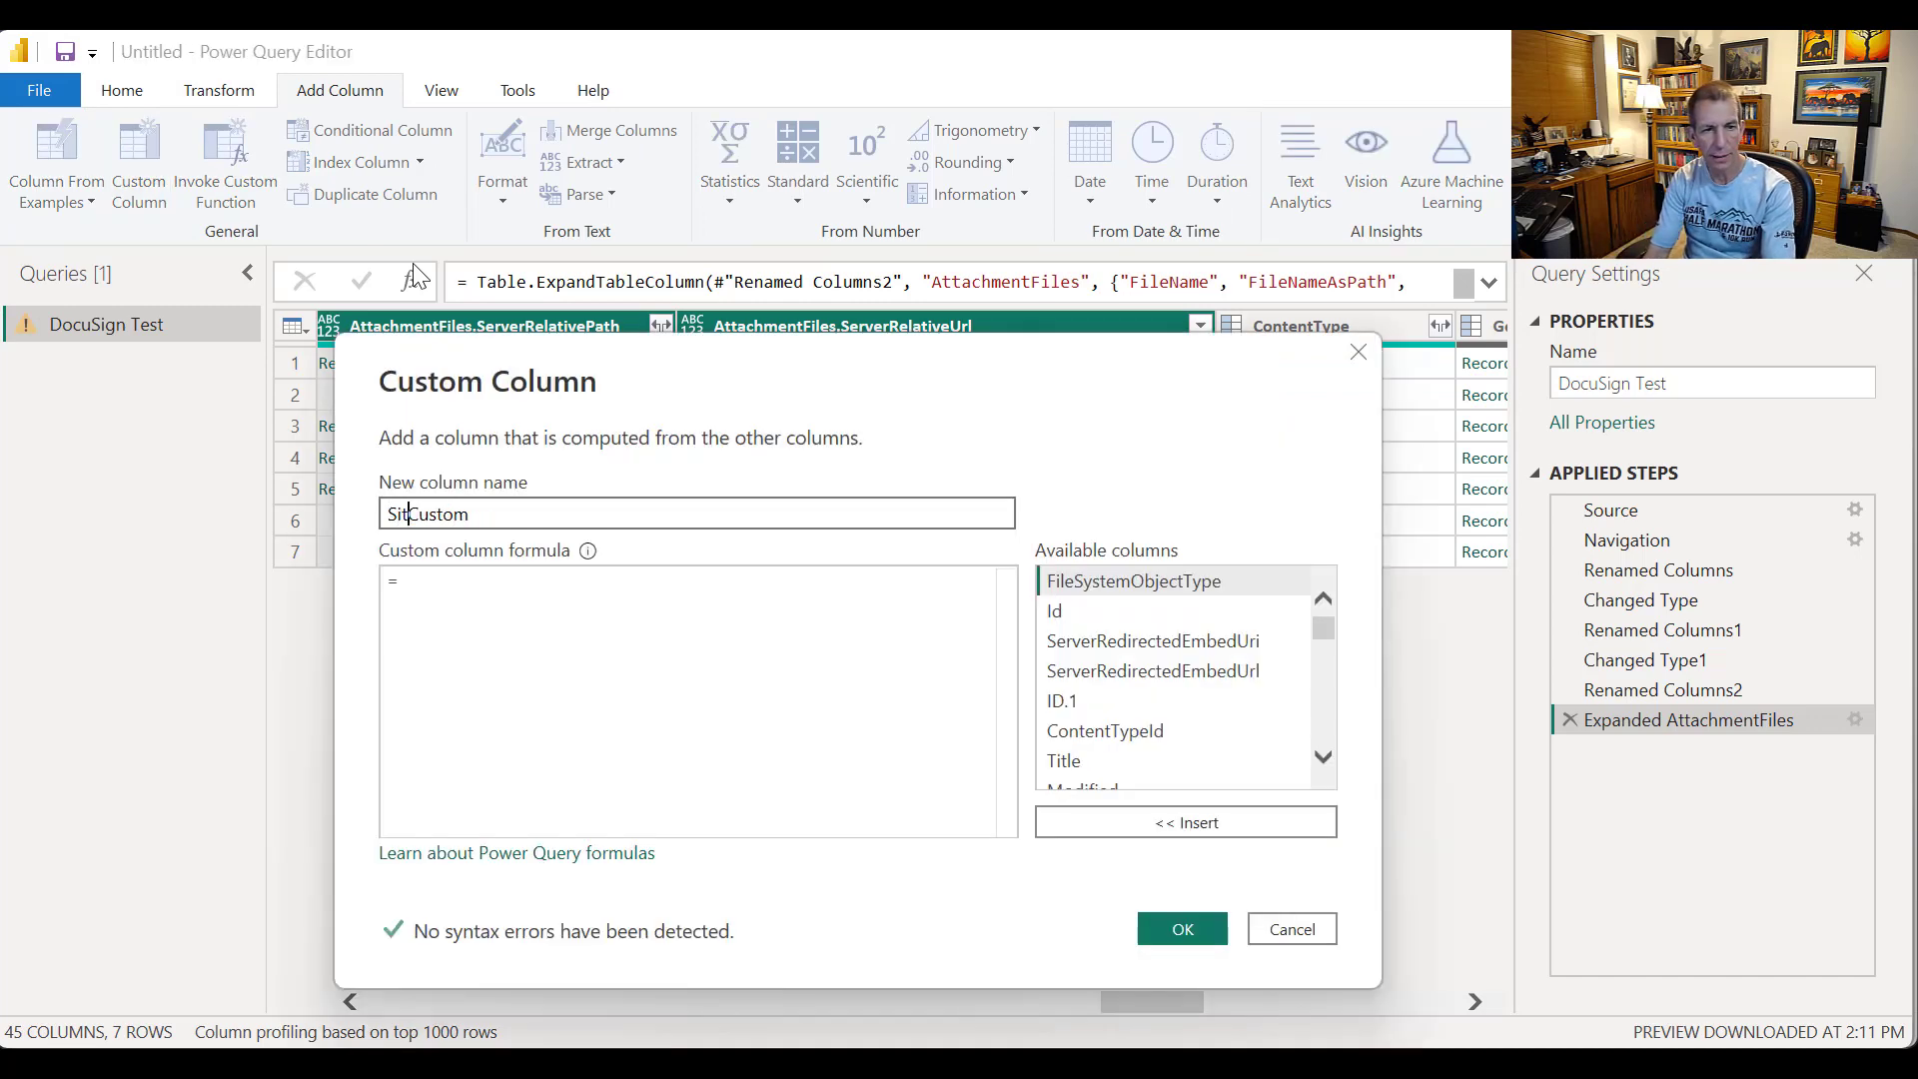
text(gned Form)
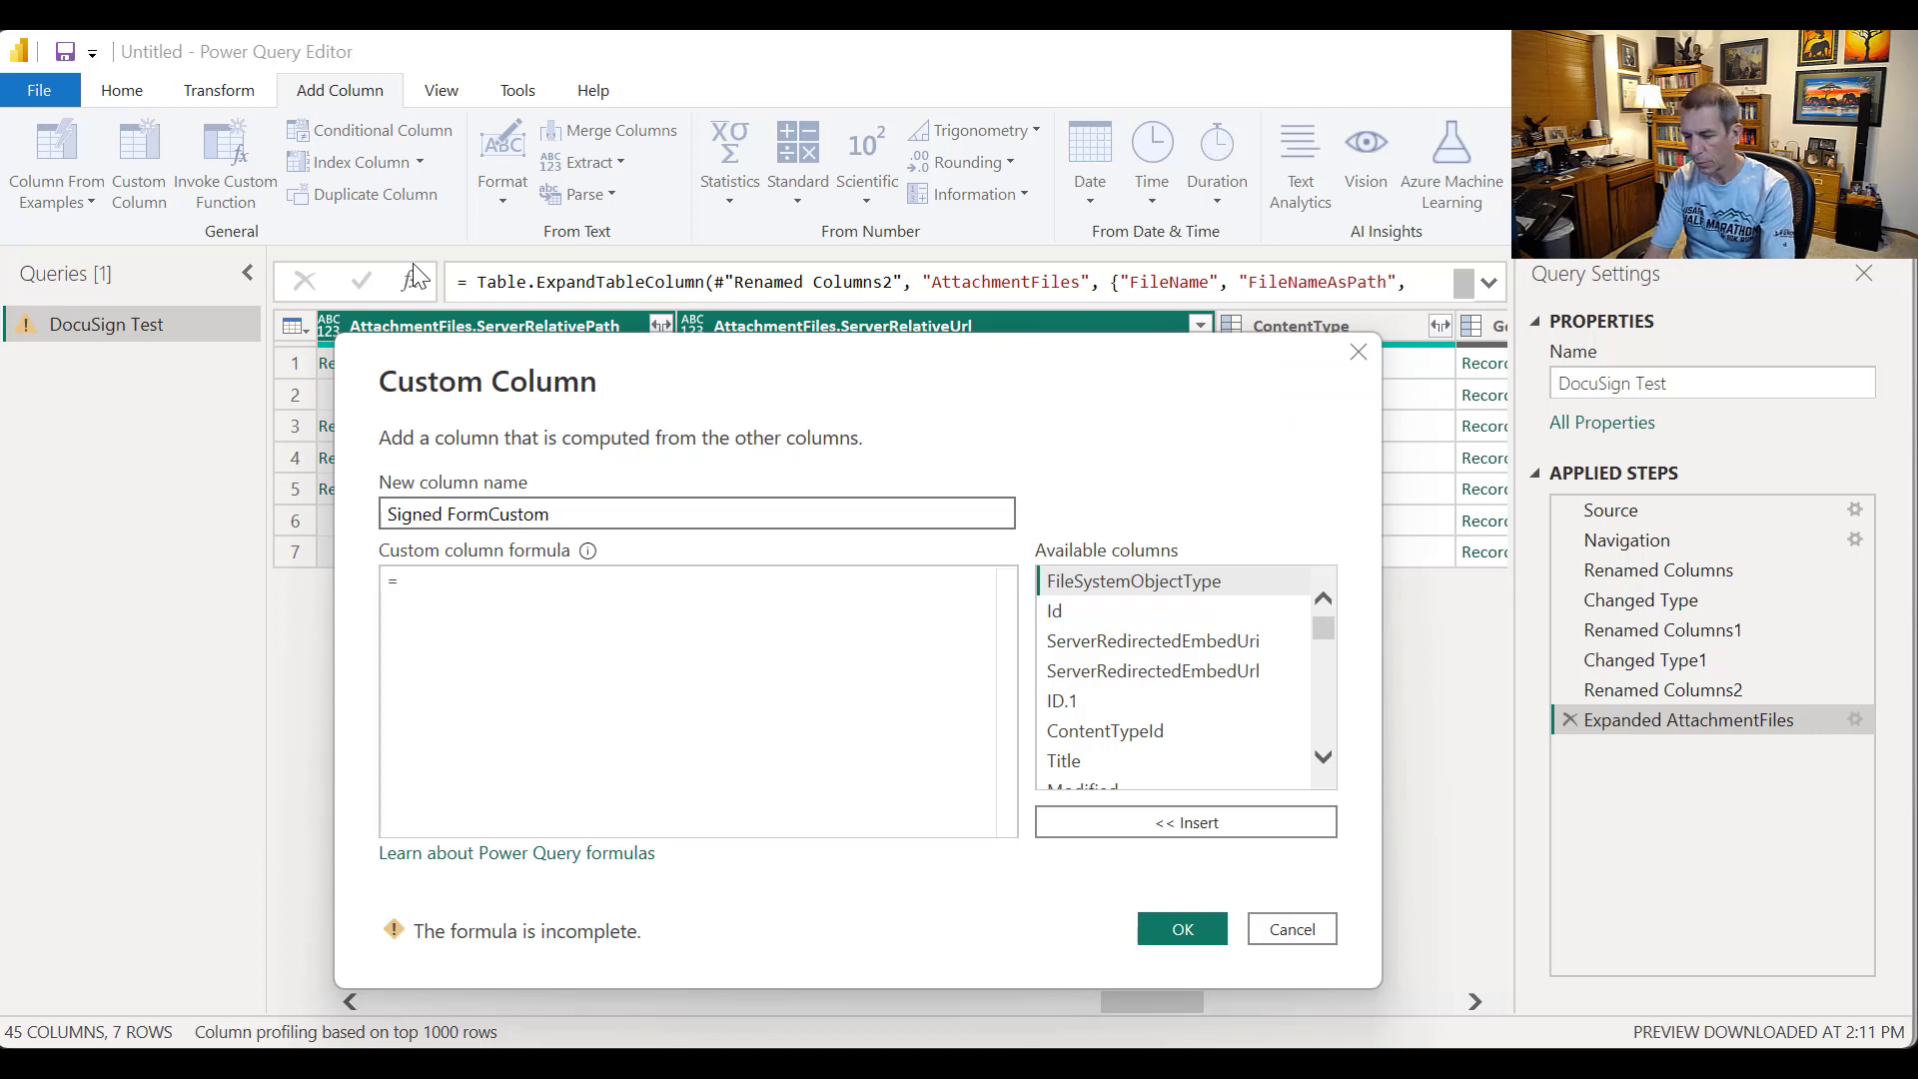
text((s)
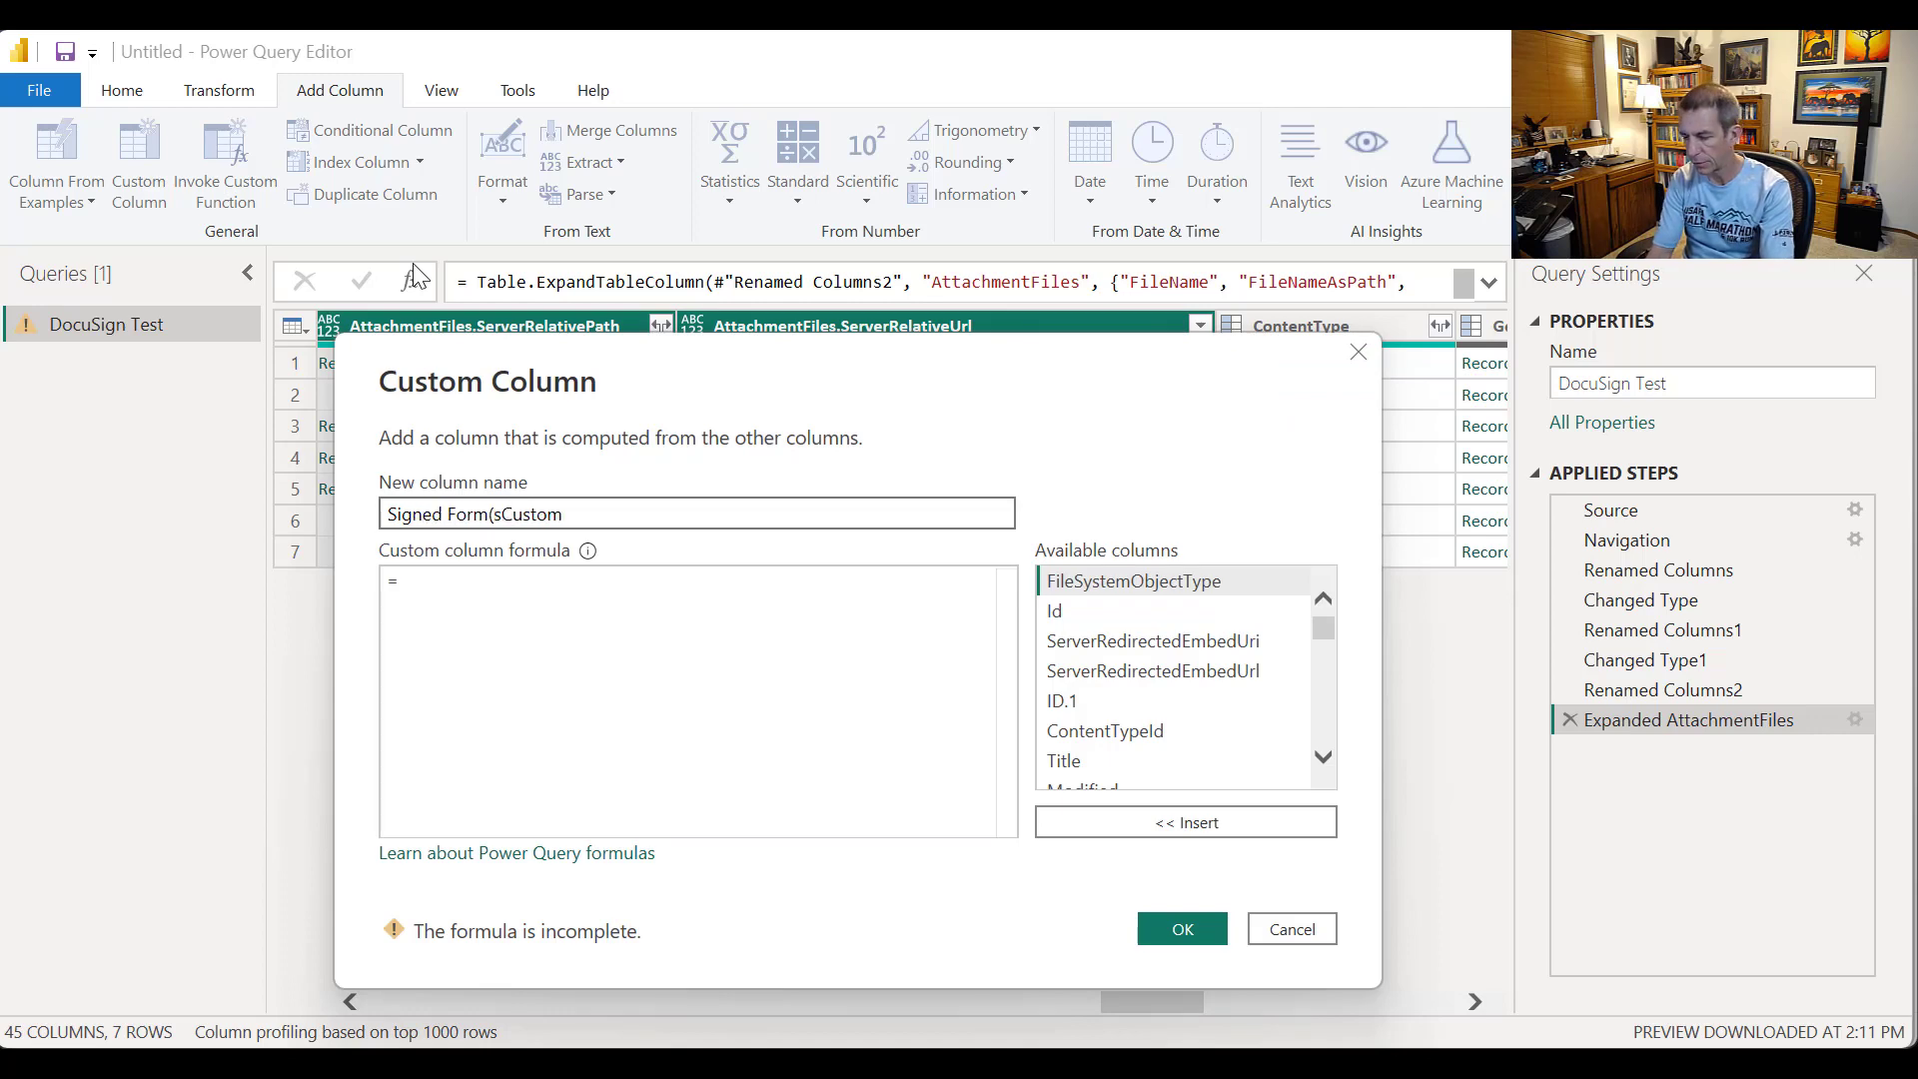
text())
key(Delete)
key(Delete)
key(Delete)
key(Delete)
key(Delete)
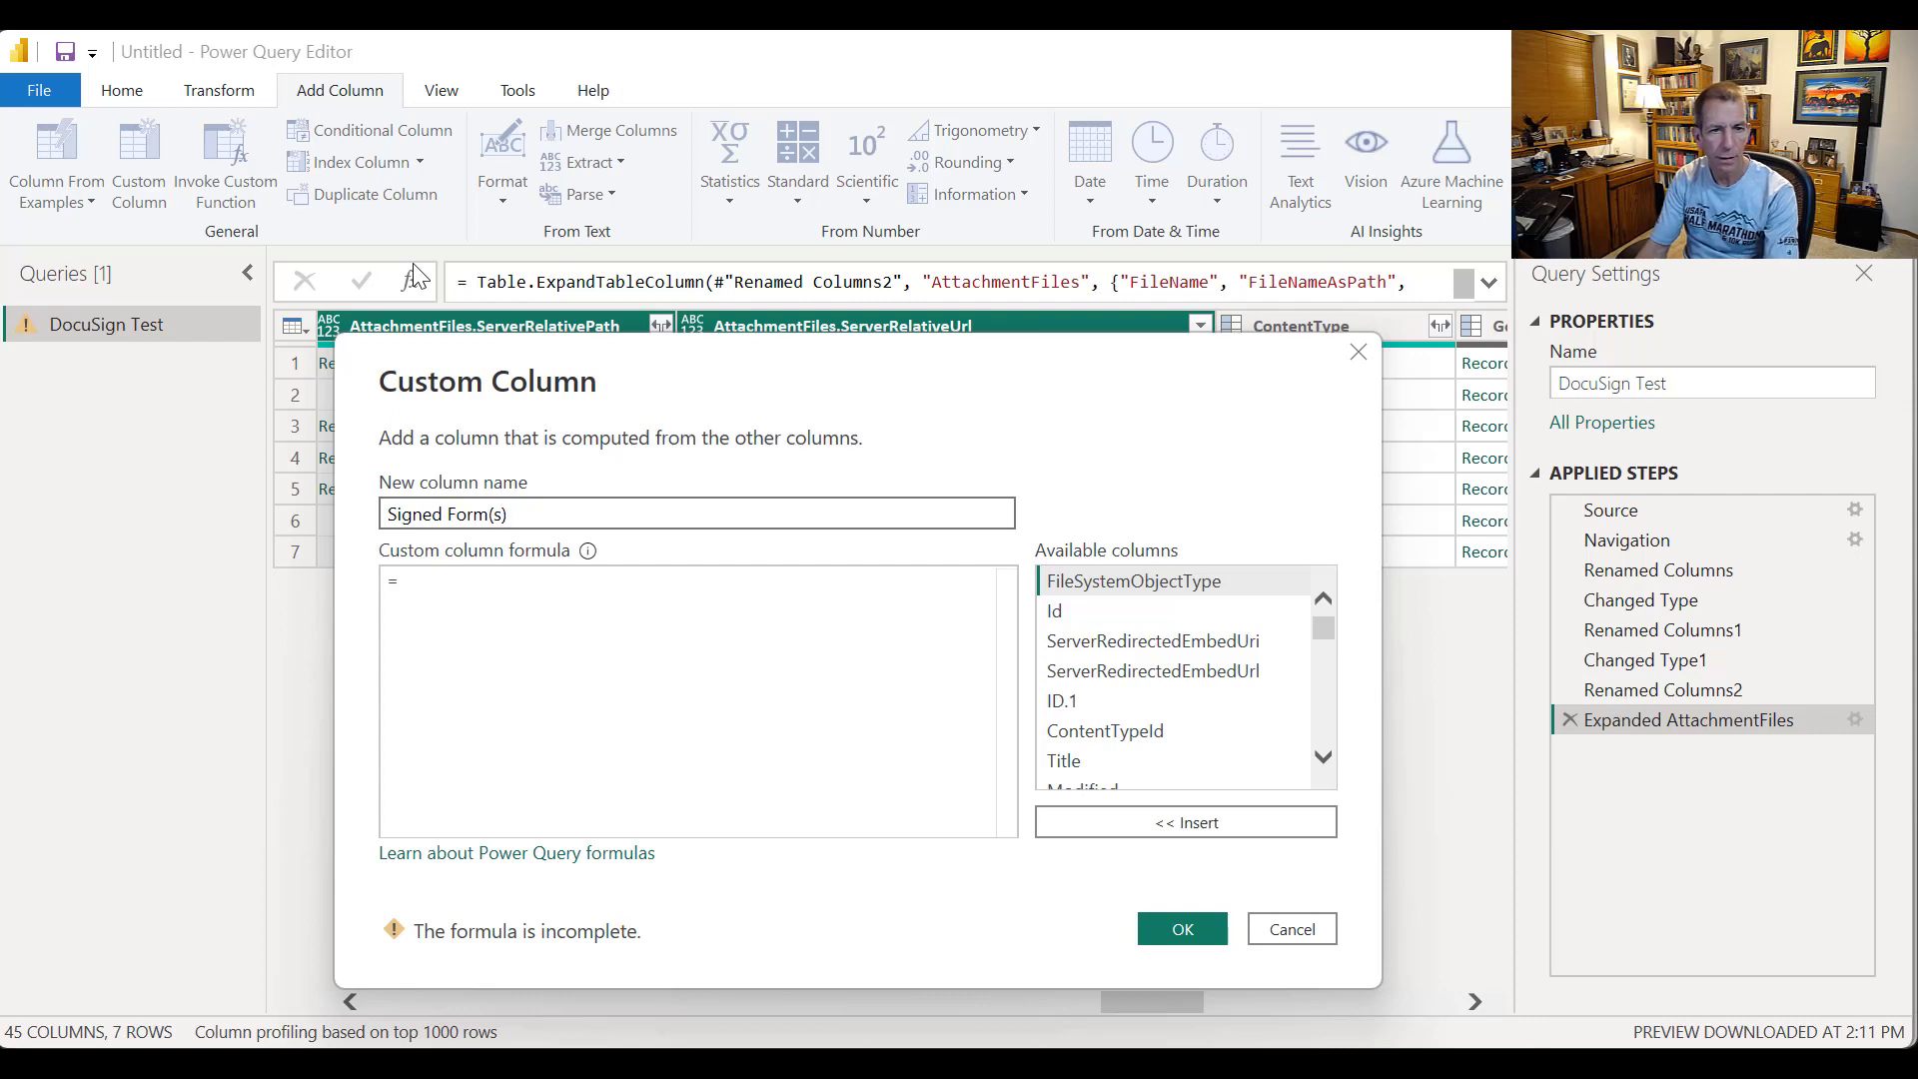
key(Tab)
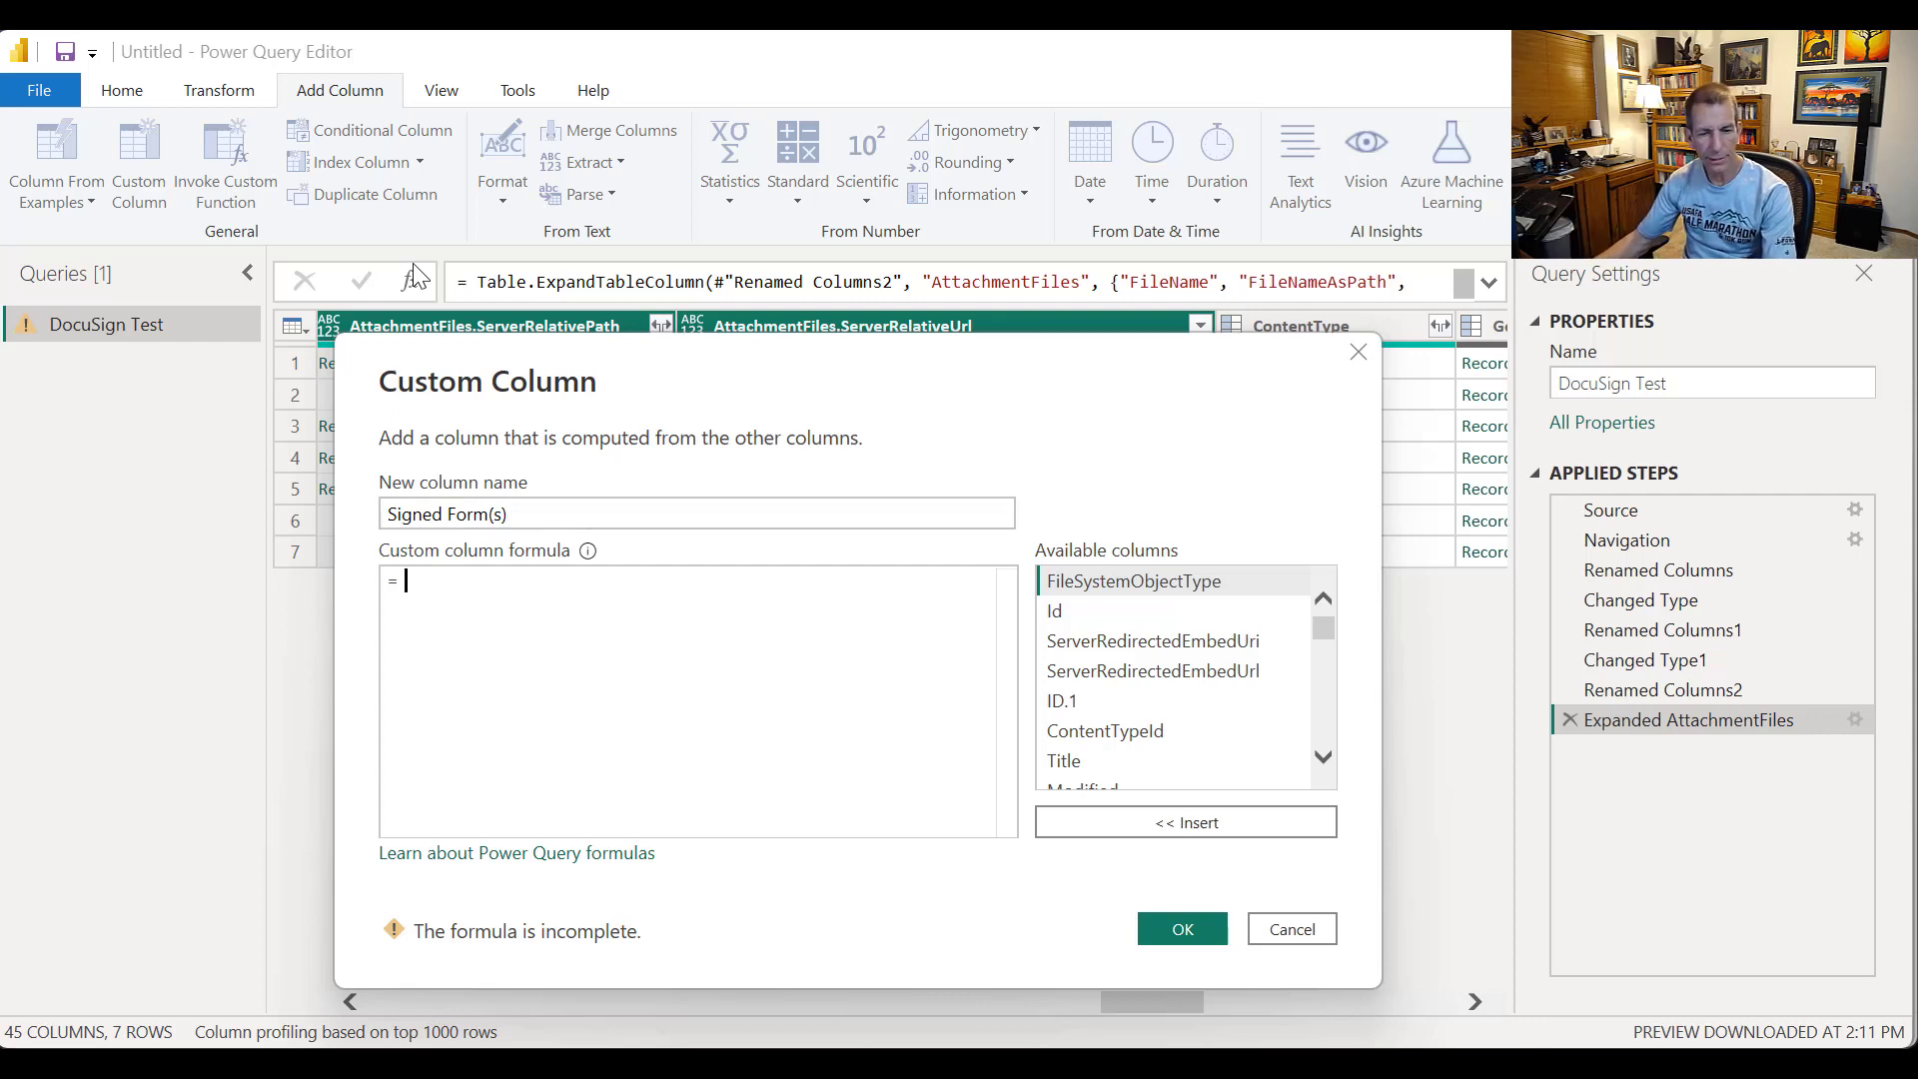
text(")
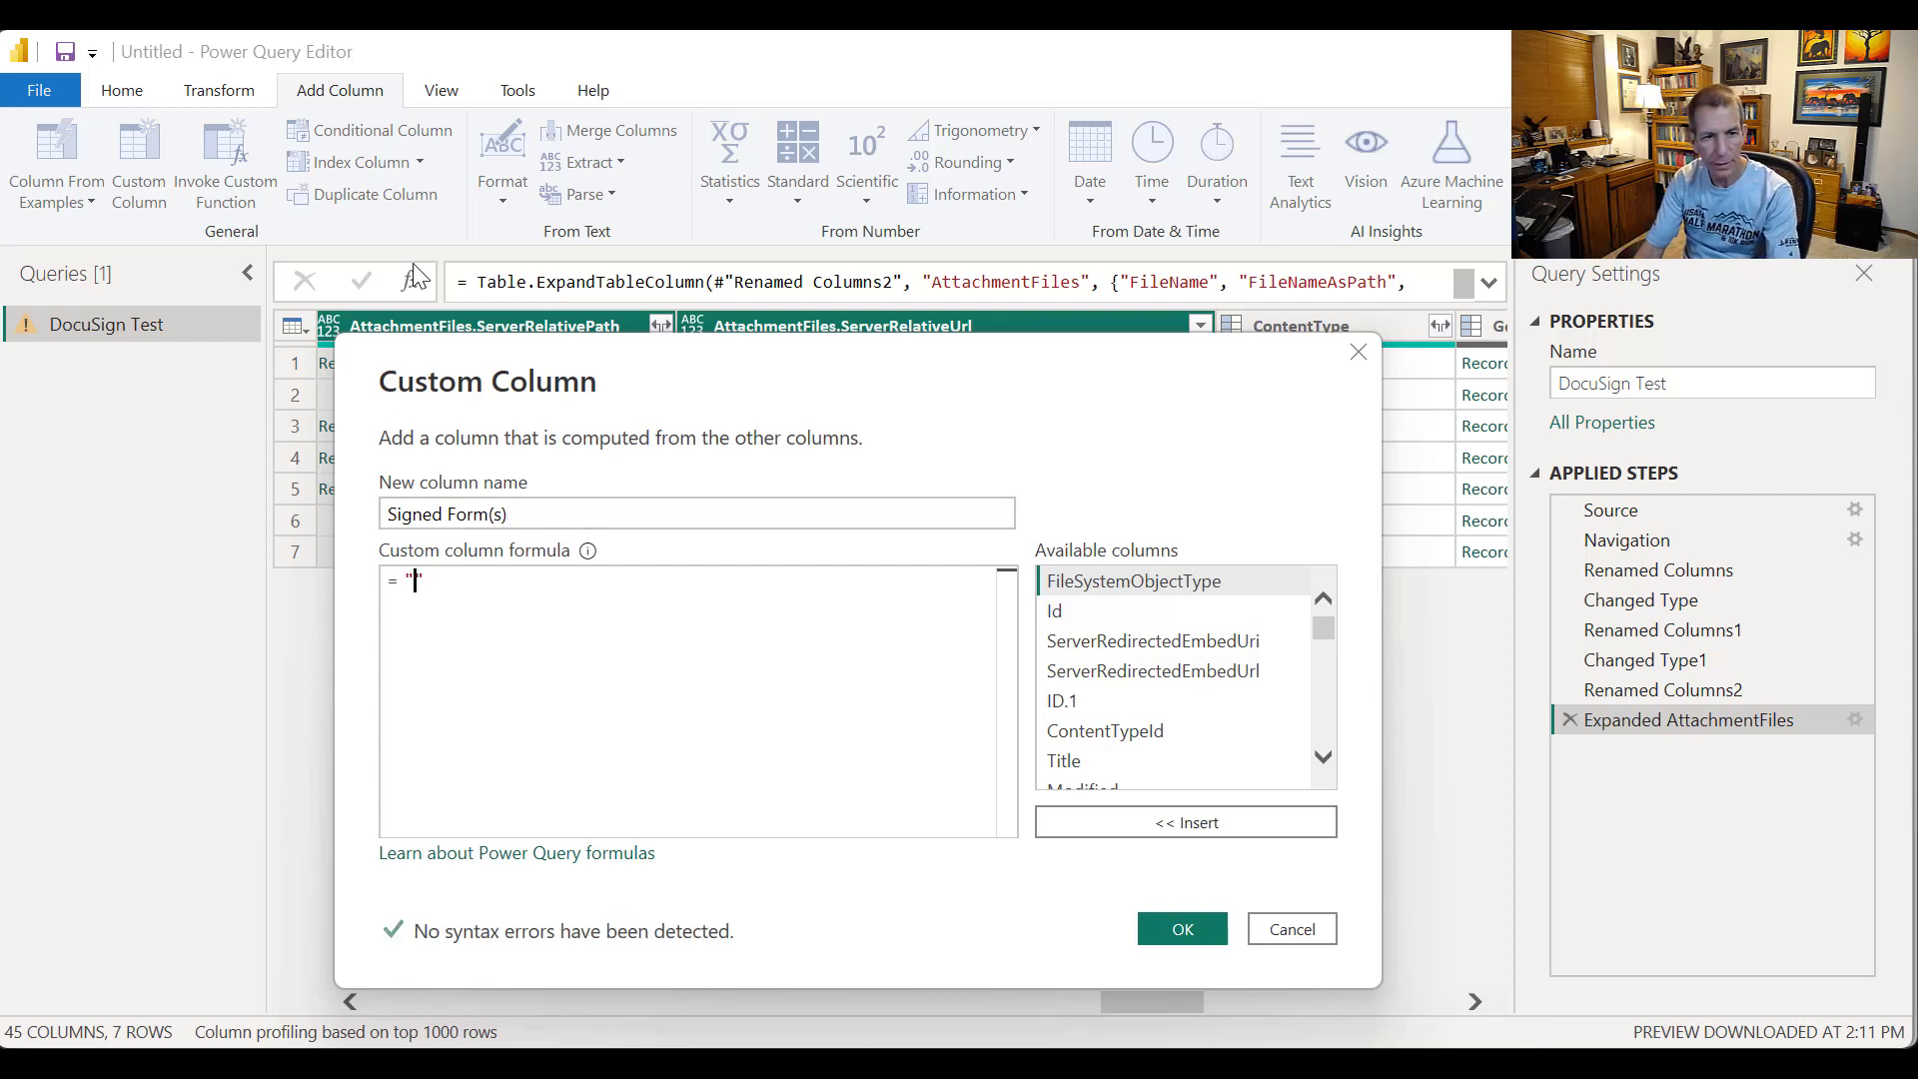
text(https://plattecanyon.sharepoint.com/)
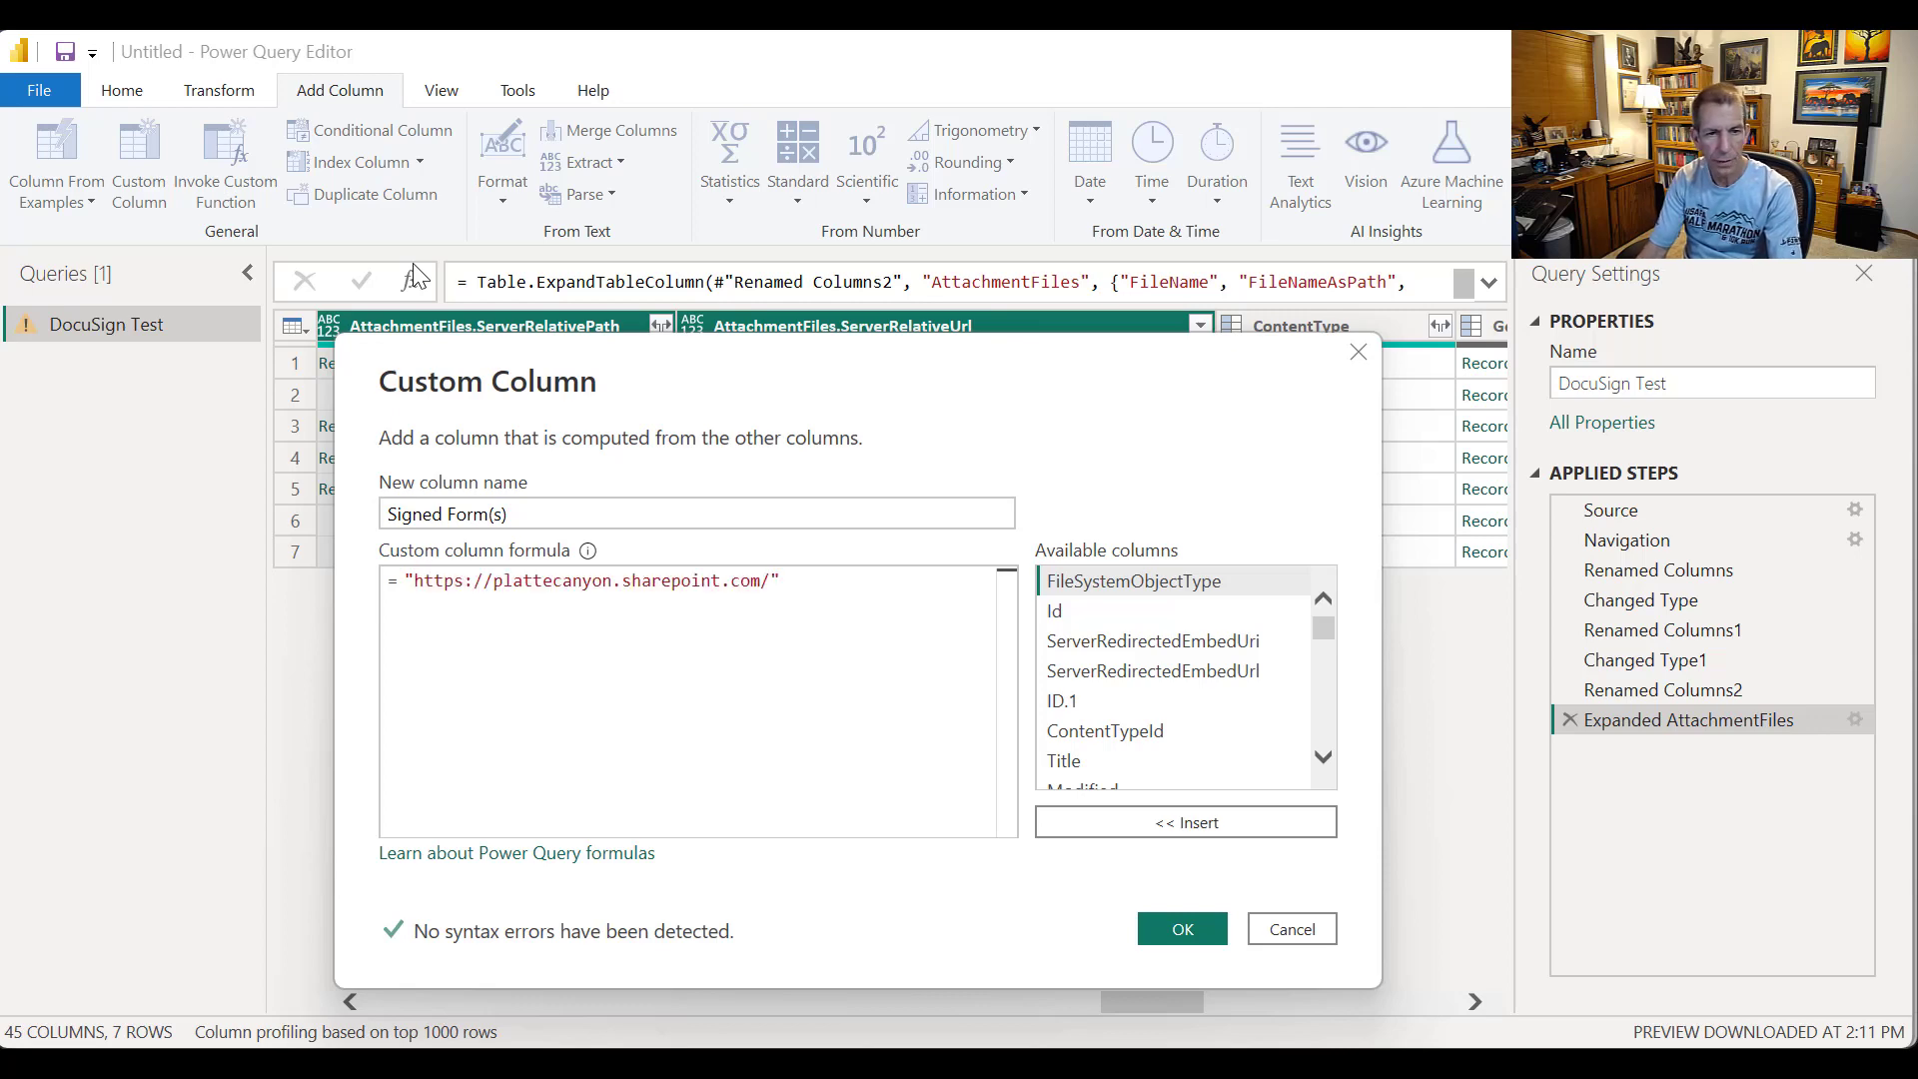
key(BackSpace)
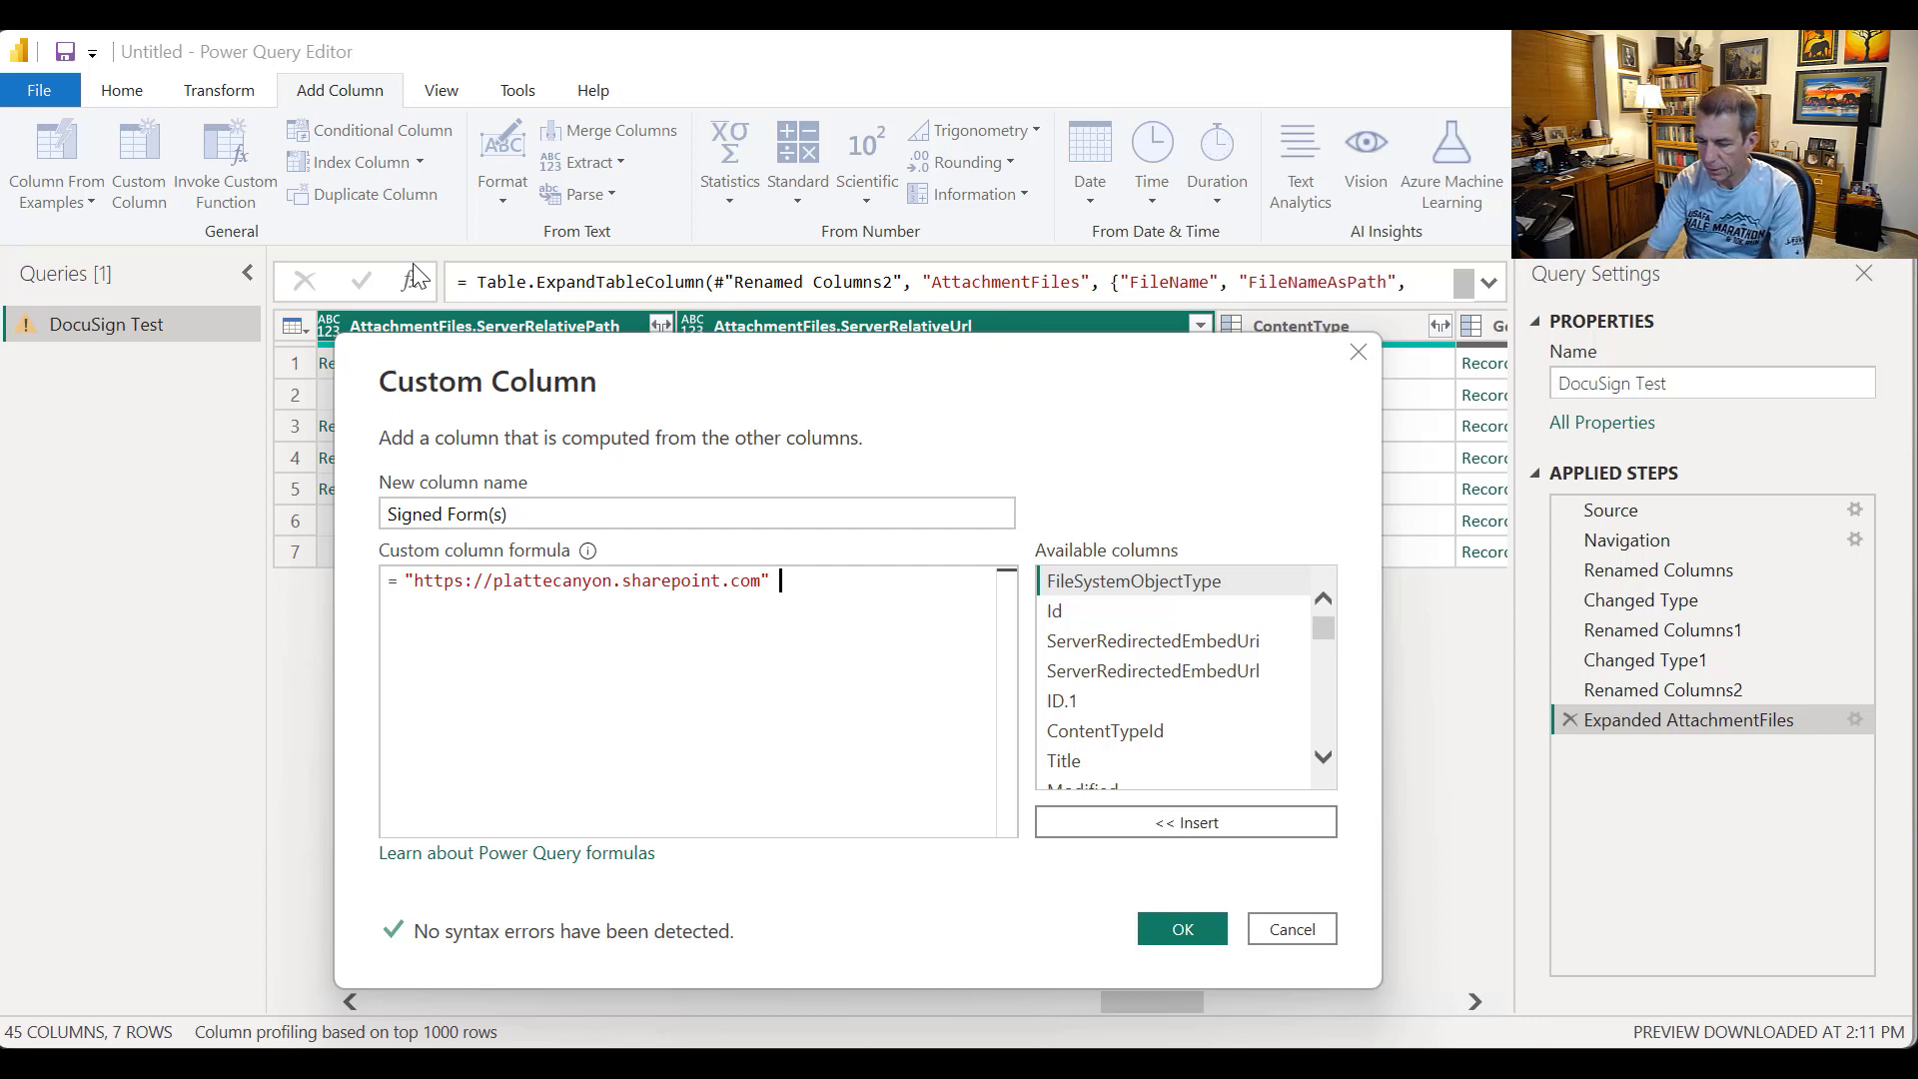
text(&)
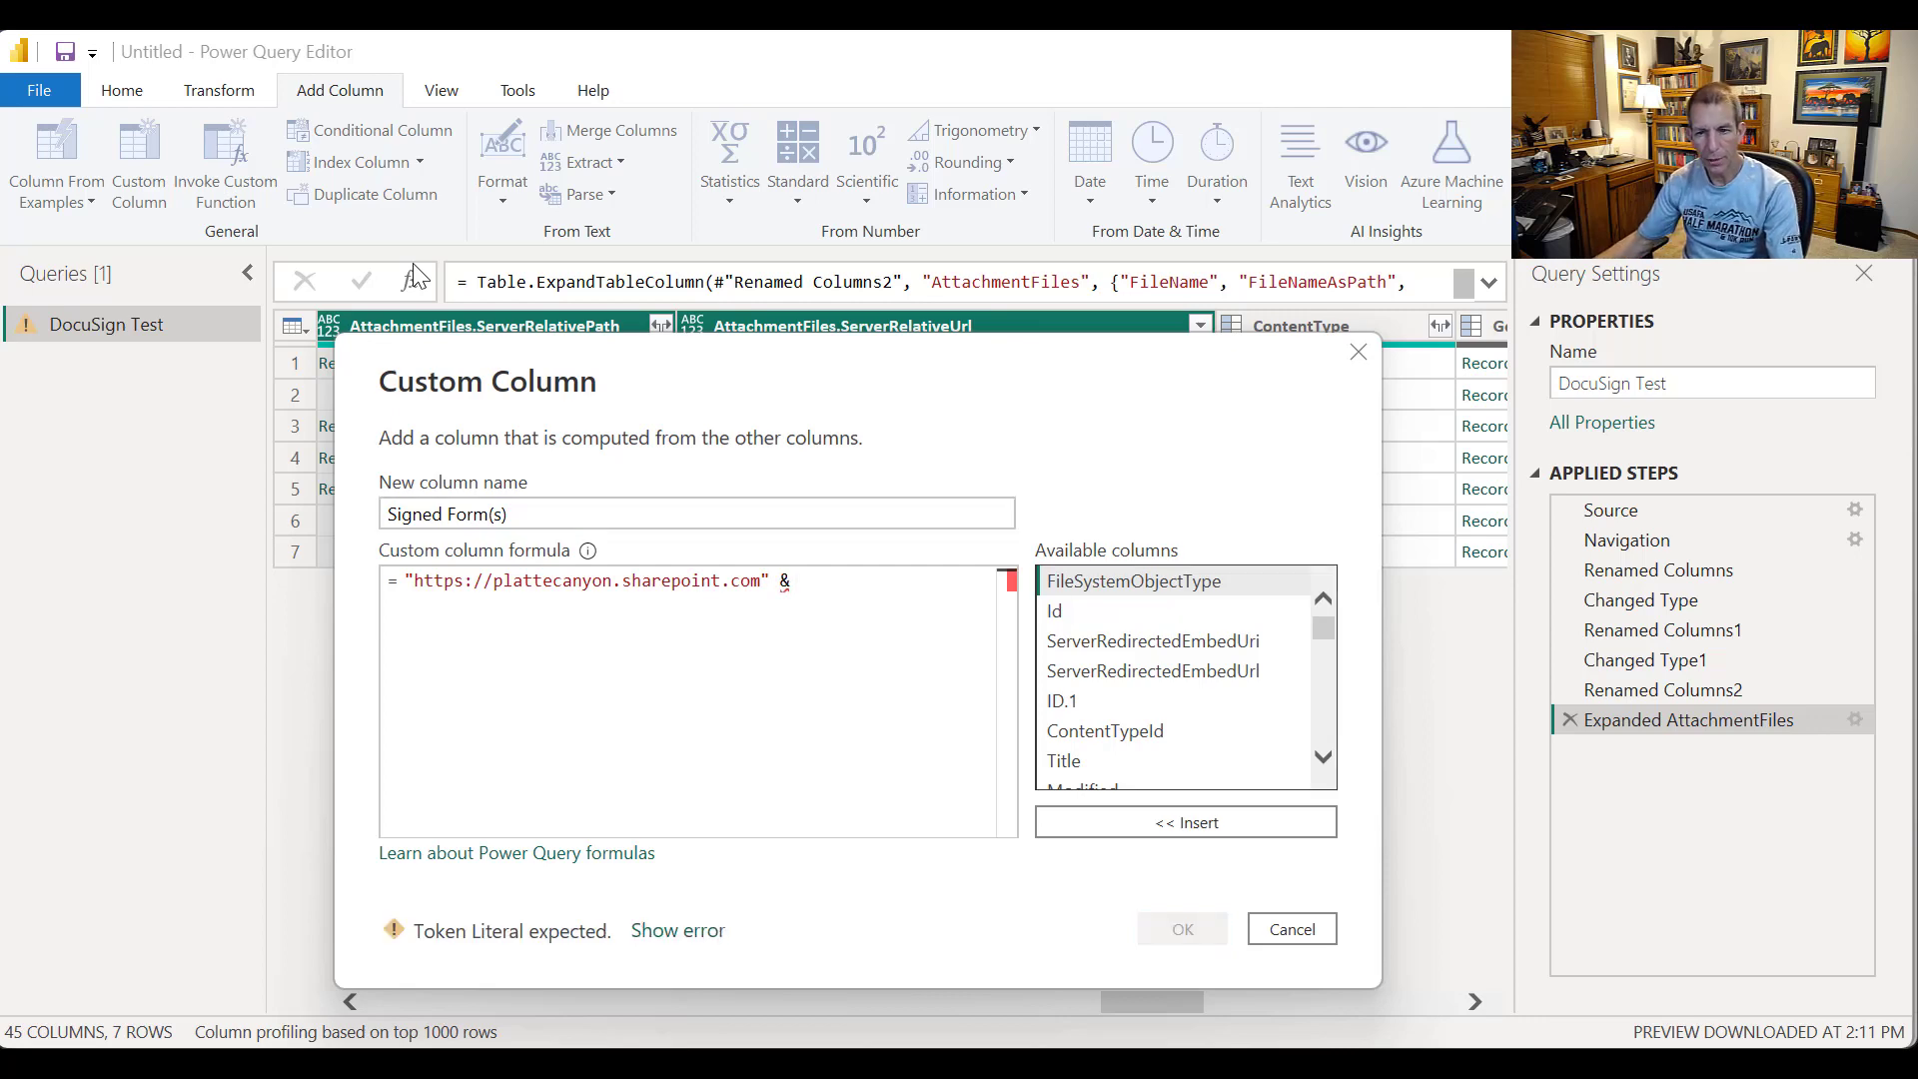
scroll(1174, 679, down, 10)
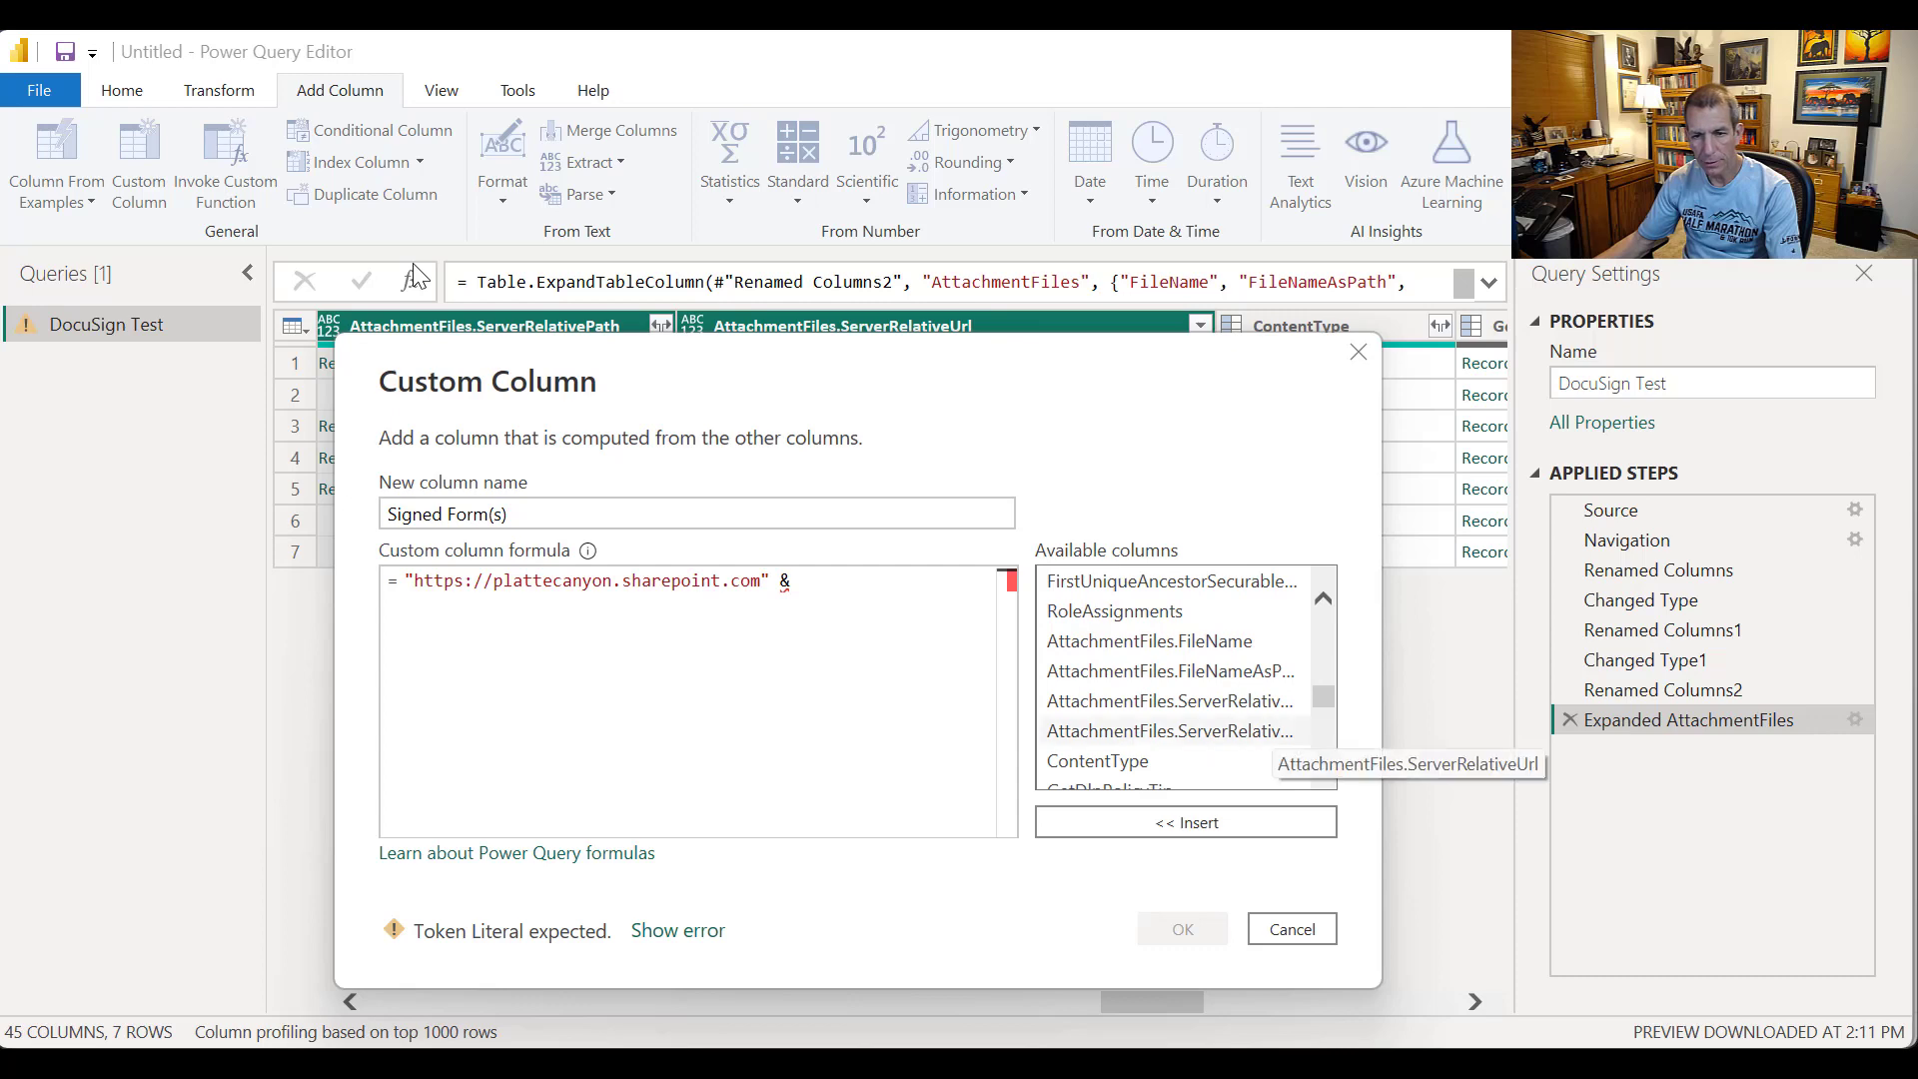
double_click(1168, 730)
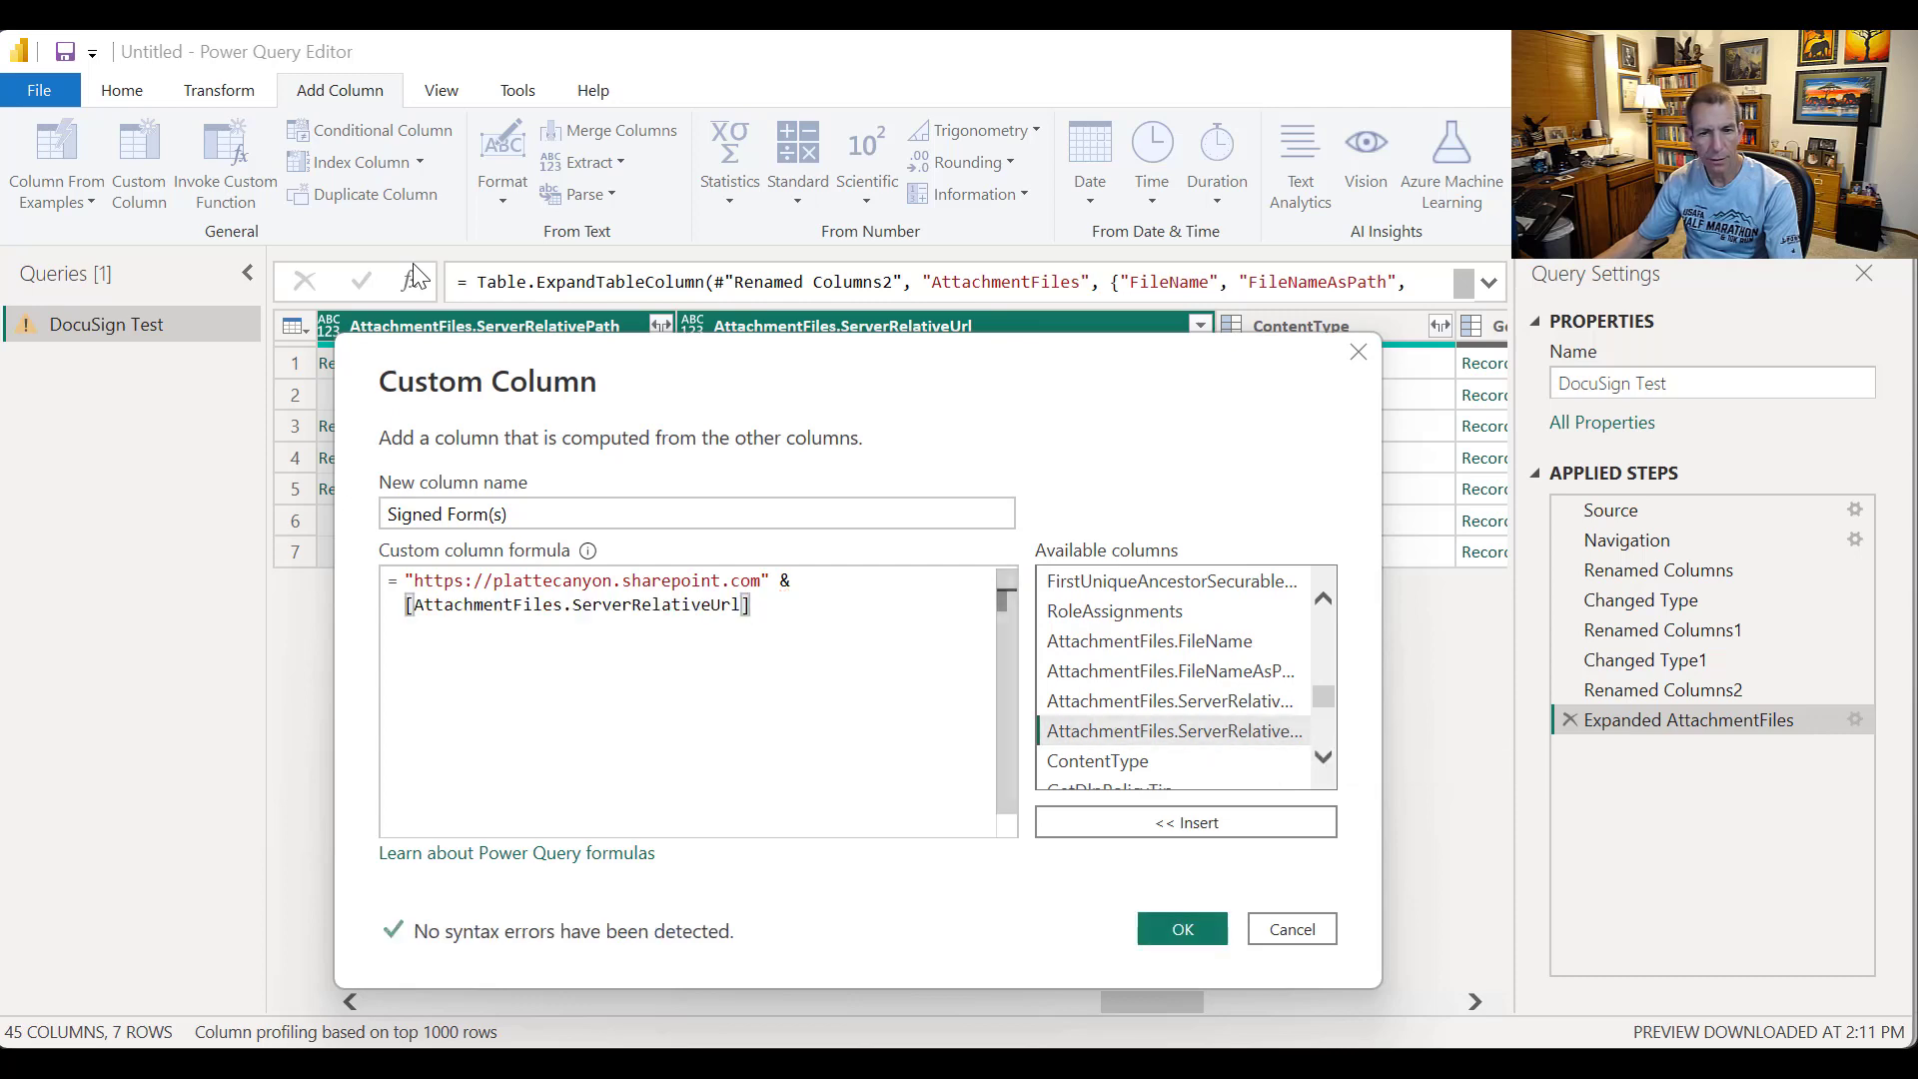
click(1183, 929)
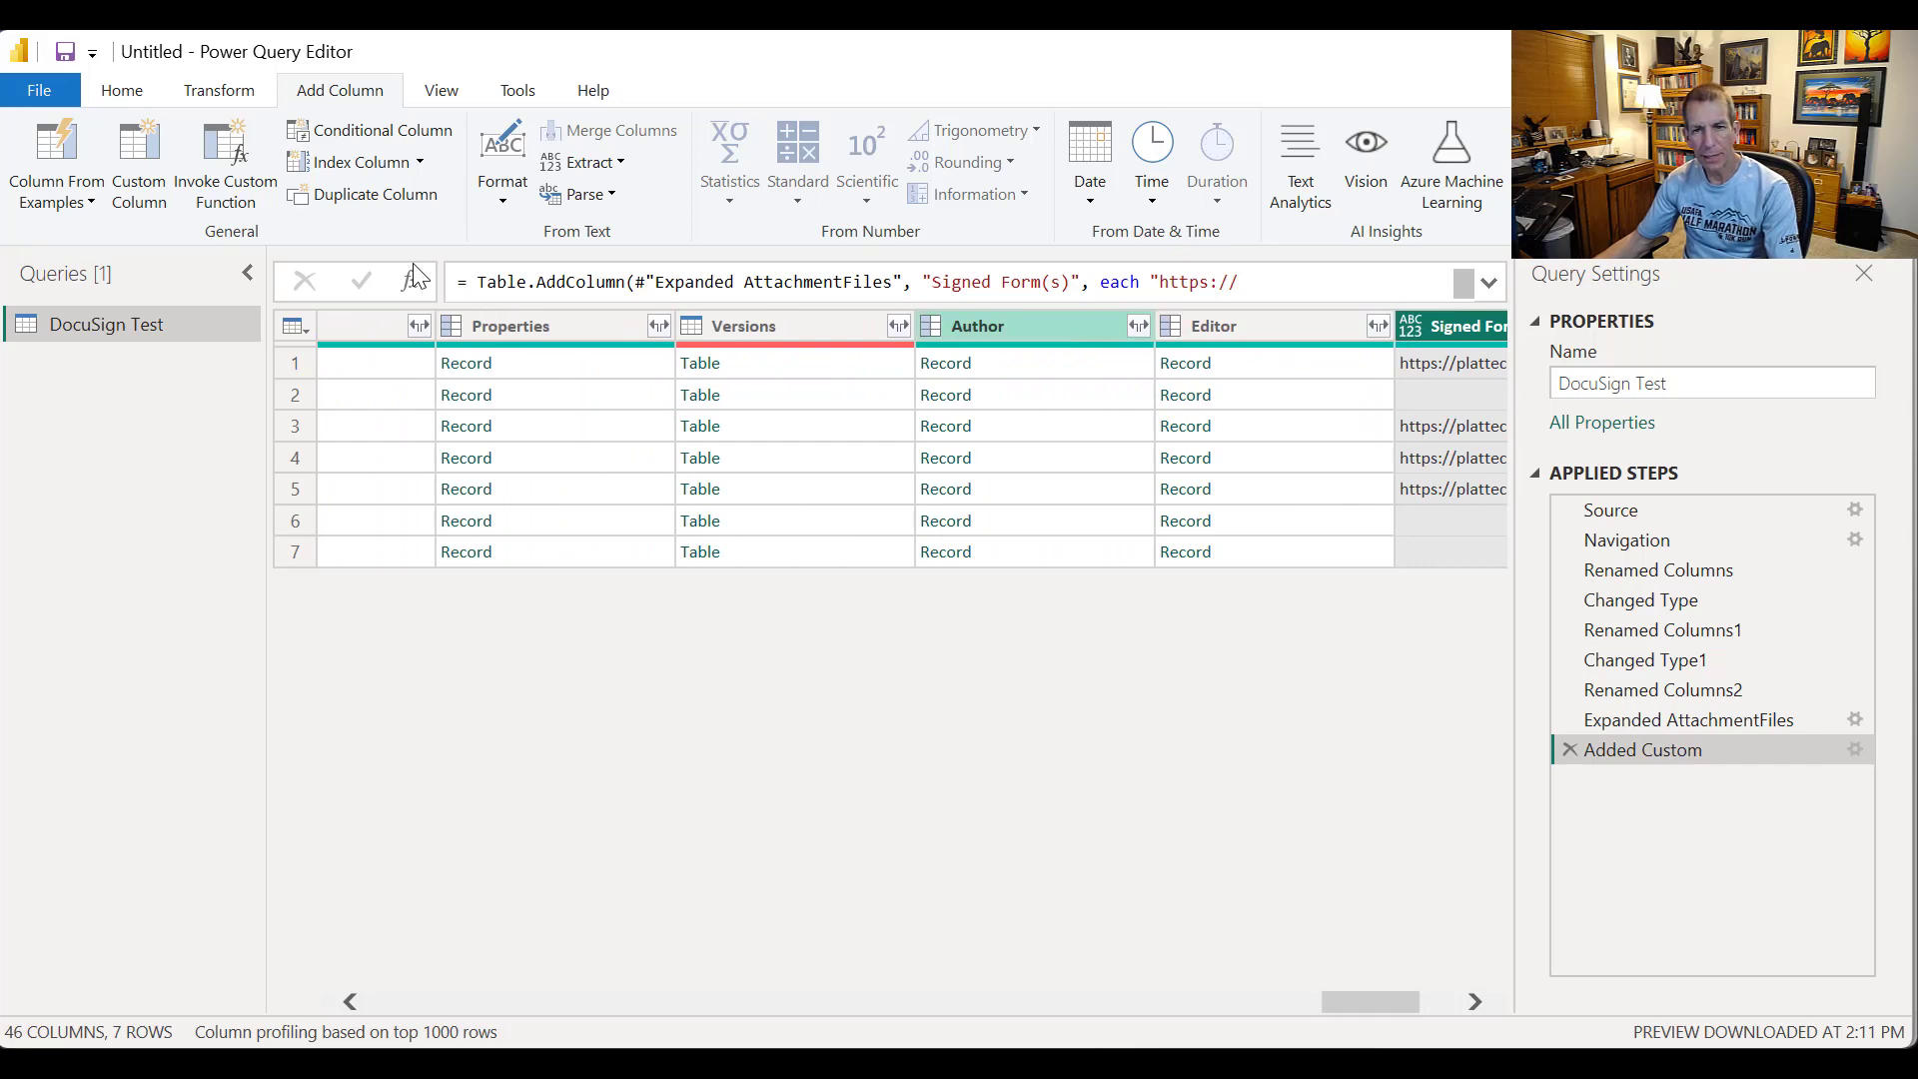
Step: Expand the Author column into only its Title and EMail fields, using the original column name as prefix
click(1139, 325)
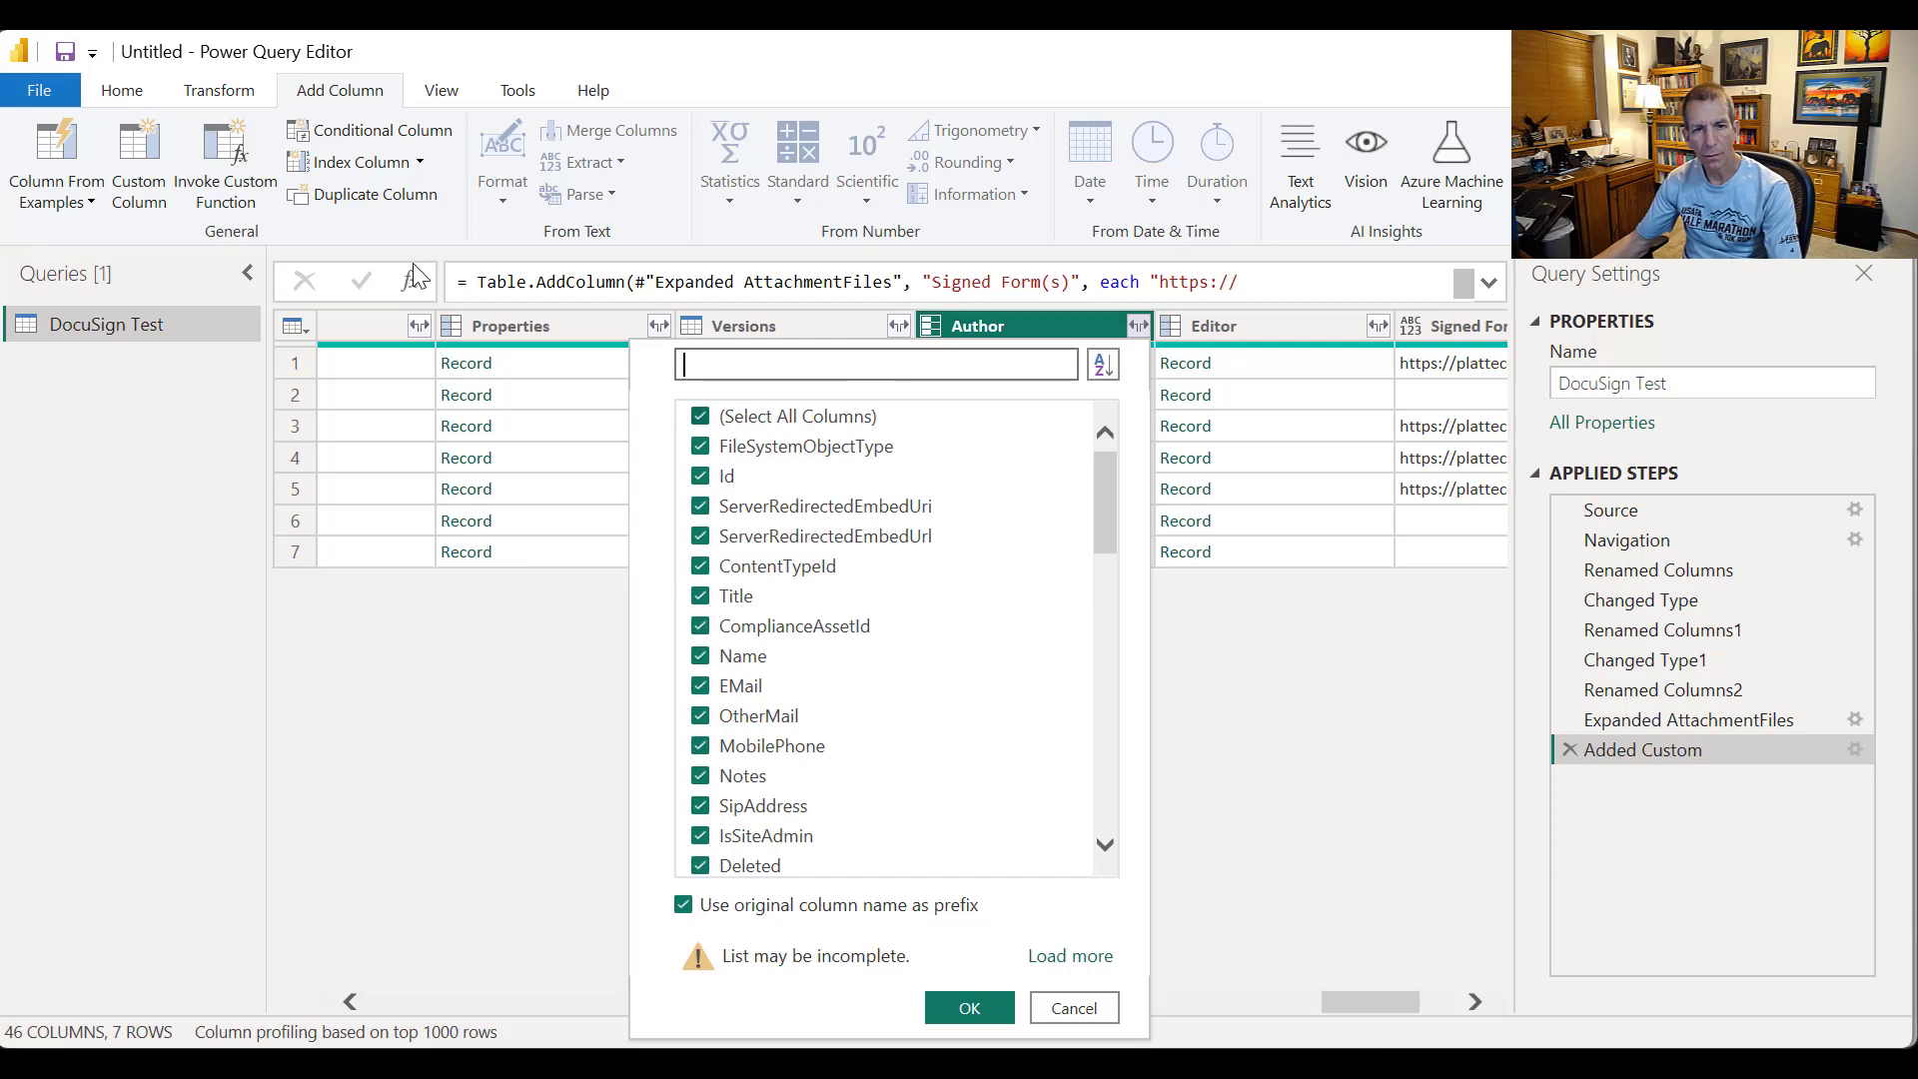
click(700, 416)
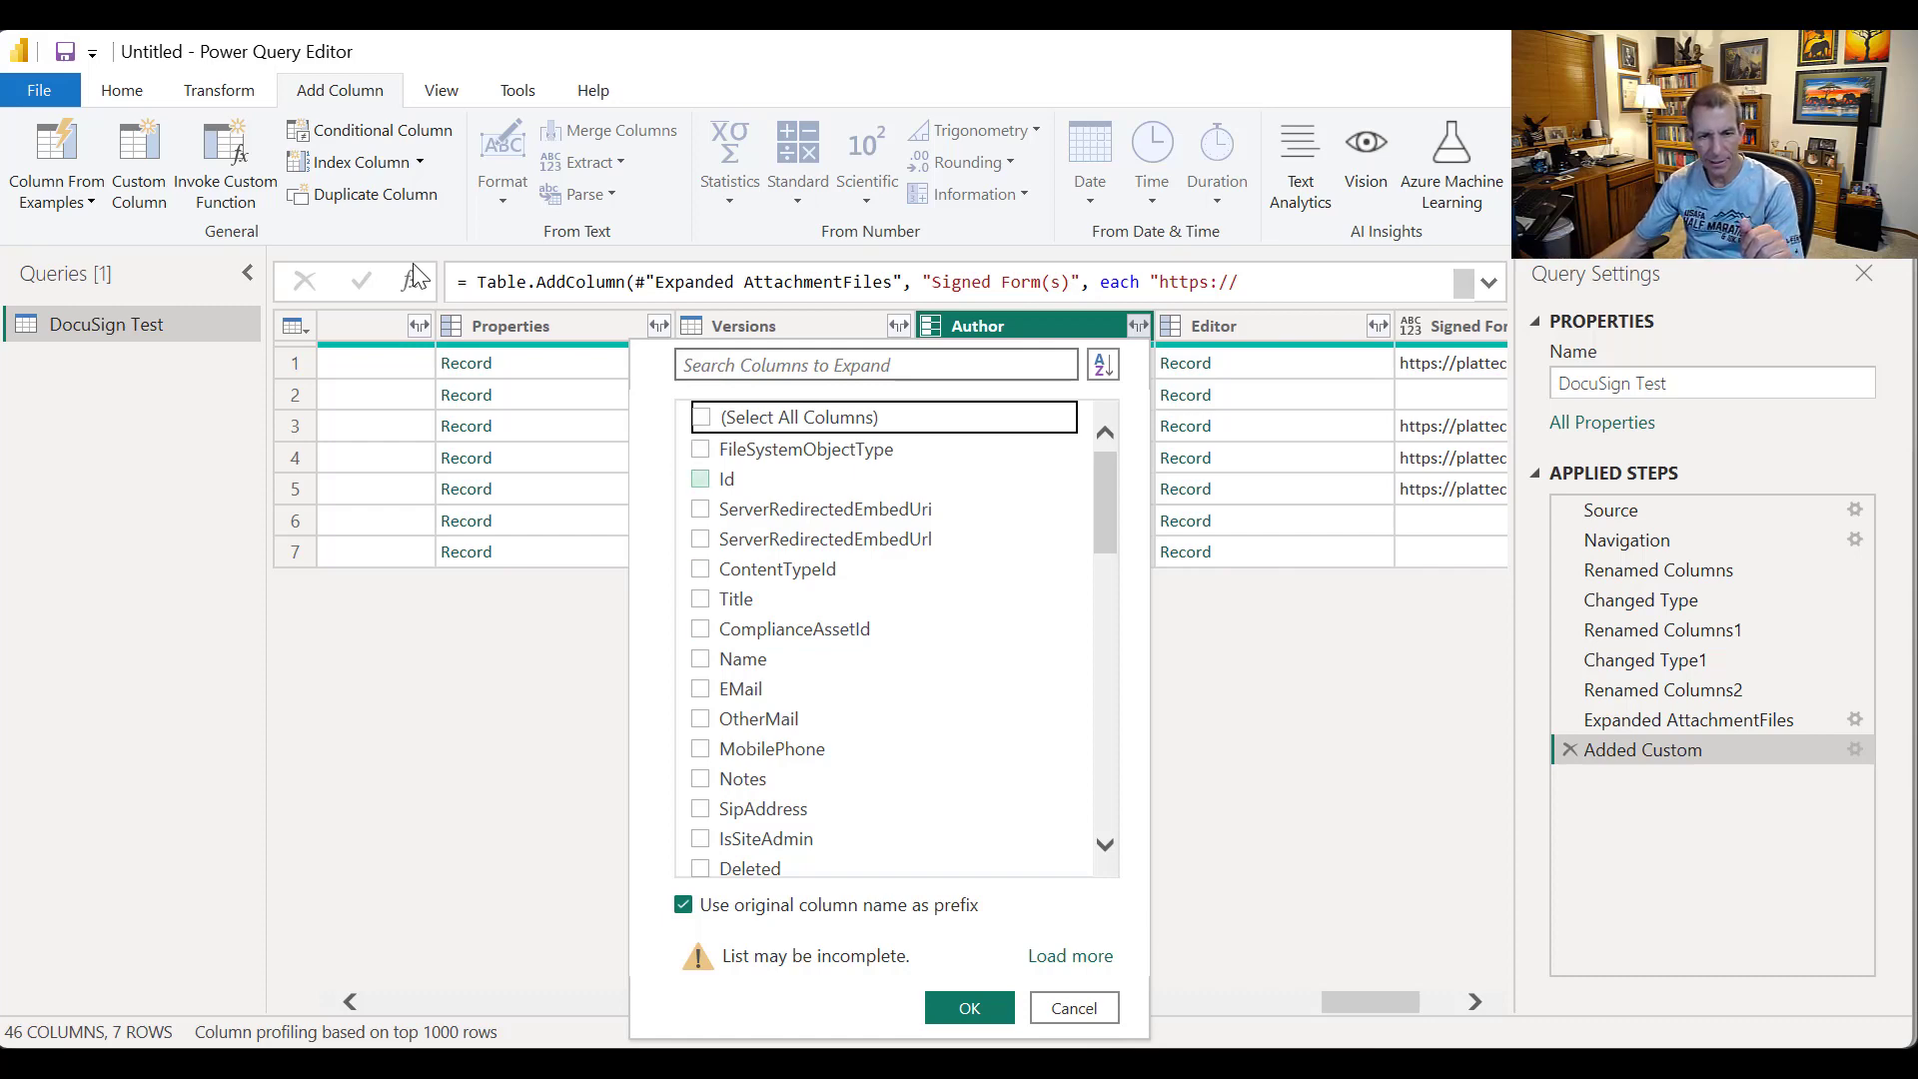
click(700, 598)
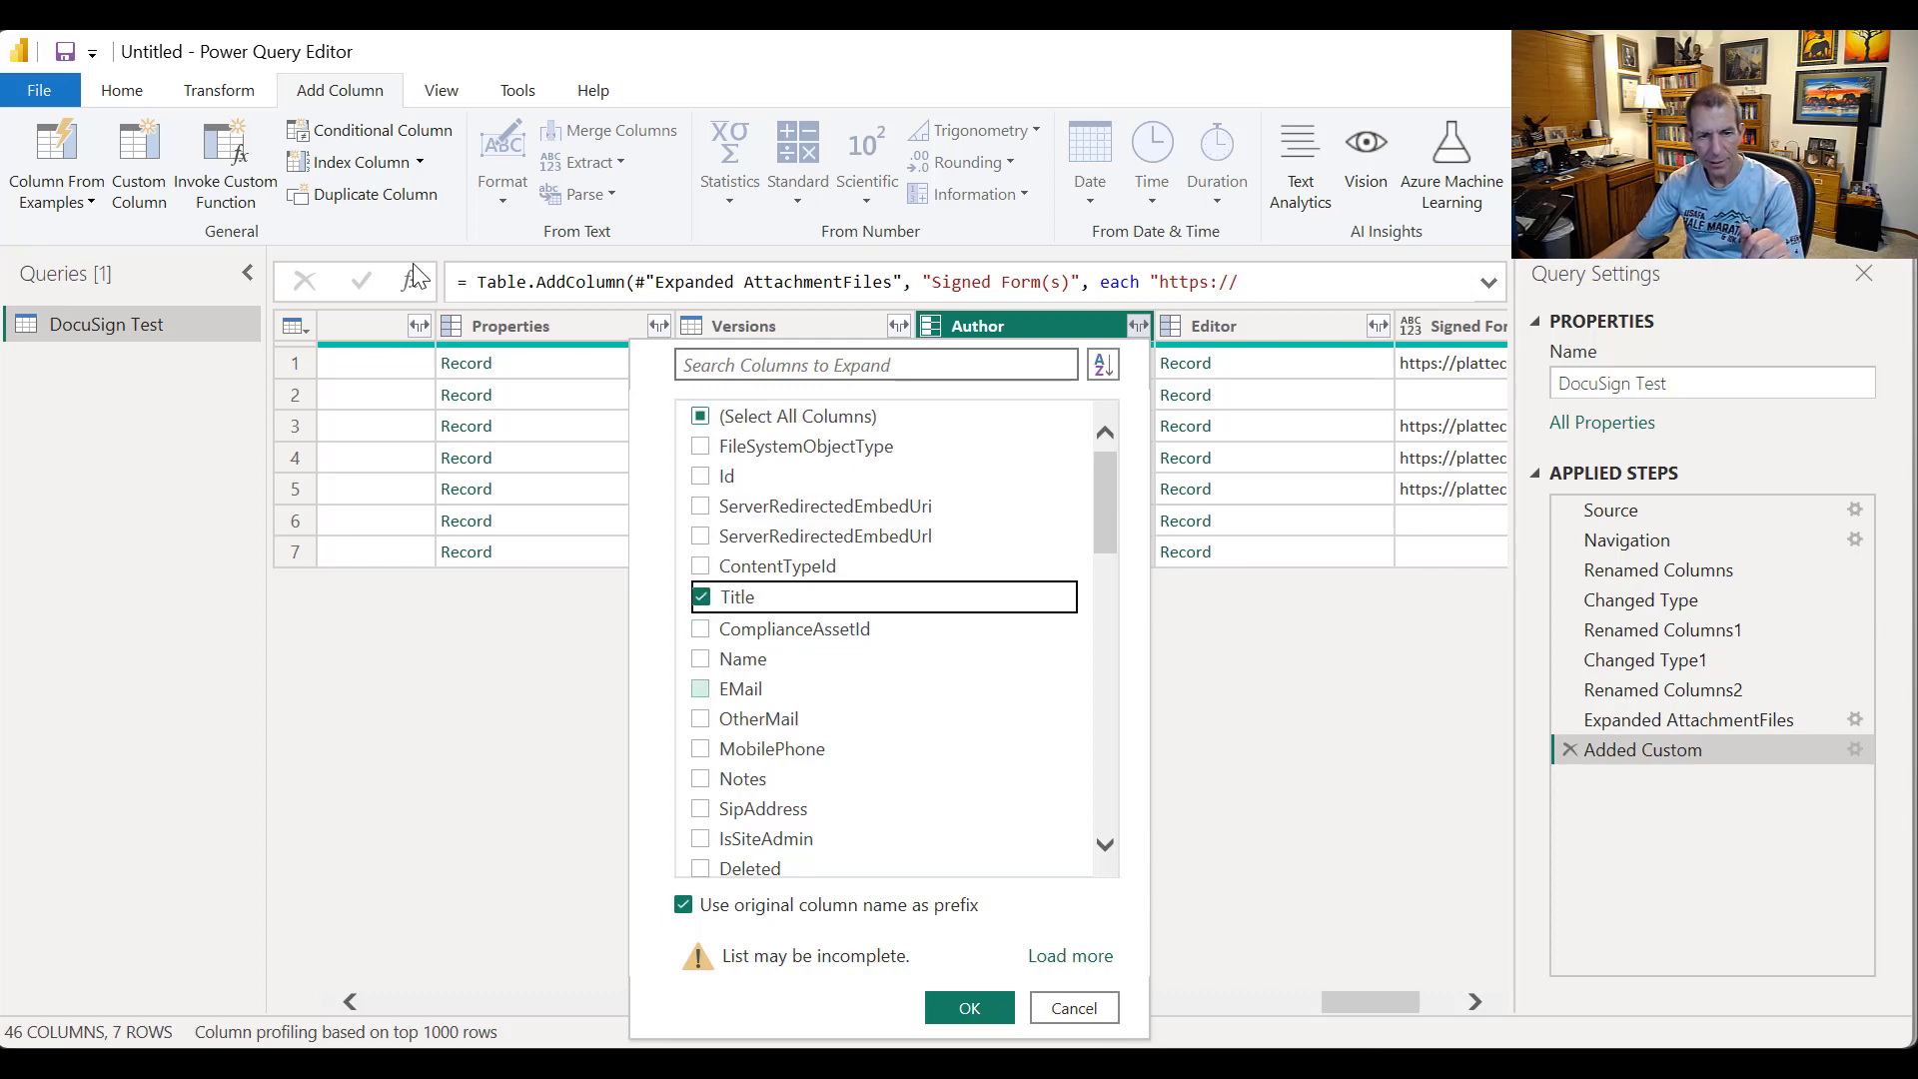
click(701, 688)
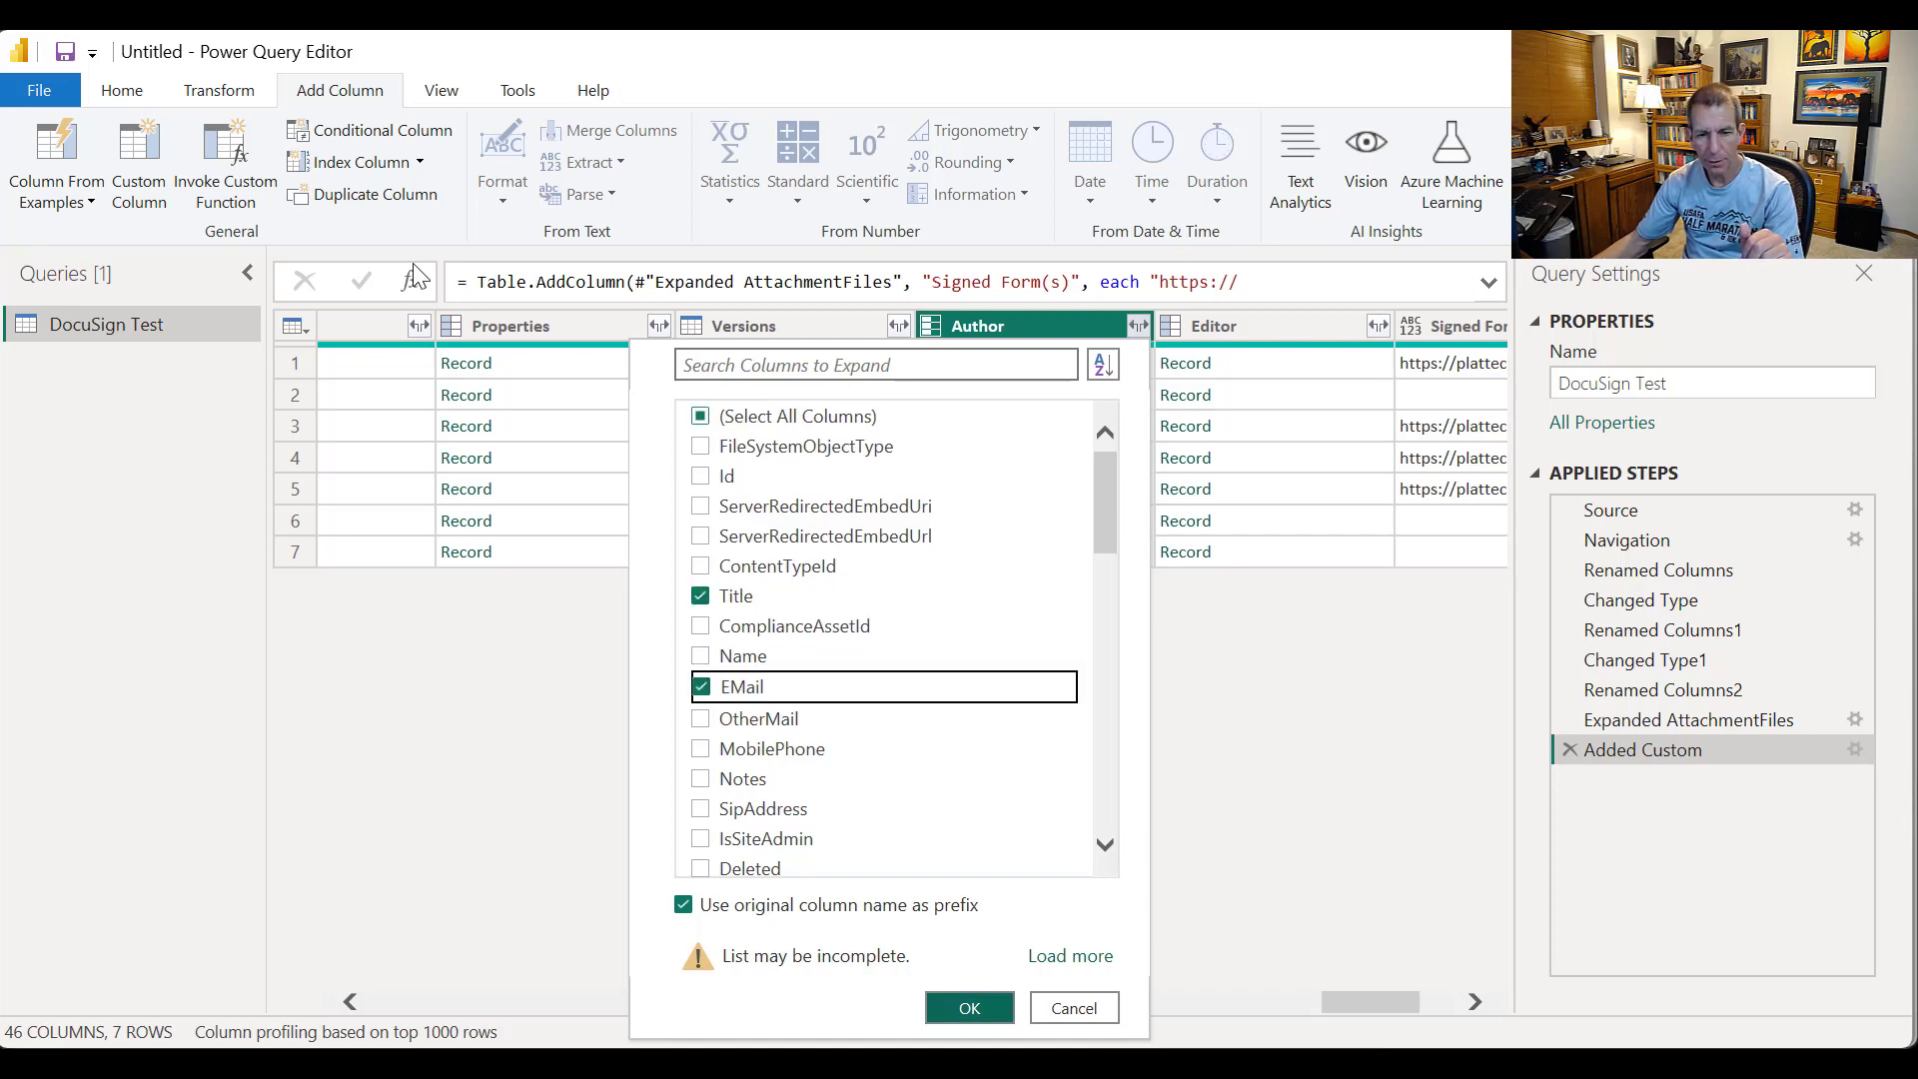
click(969, 1007)
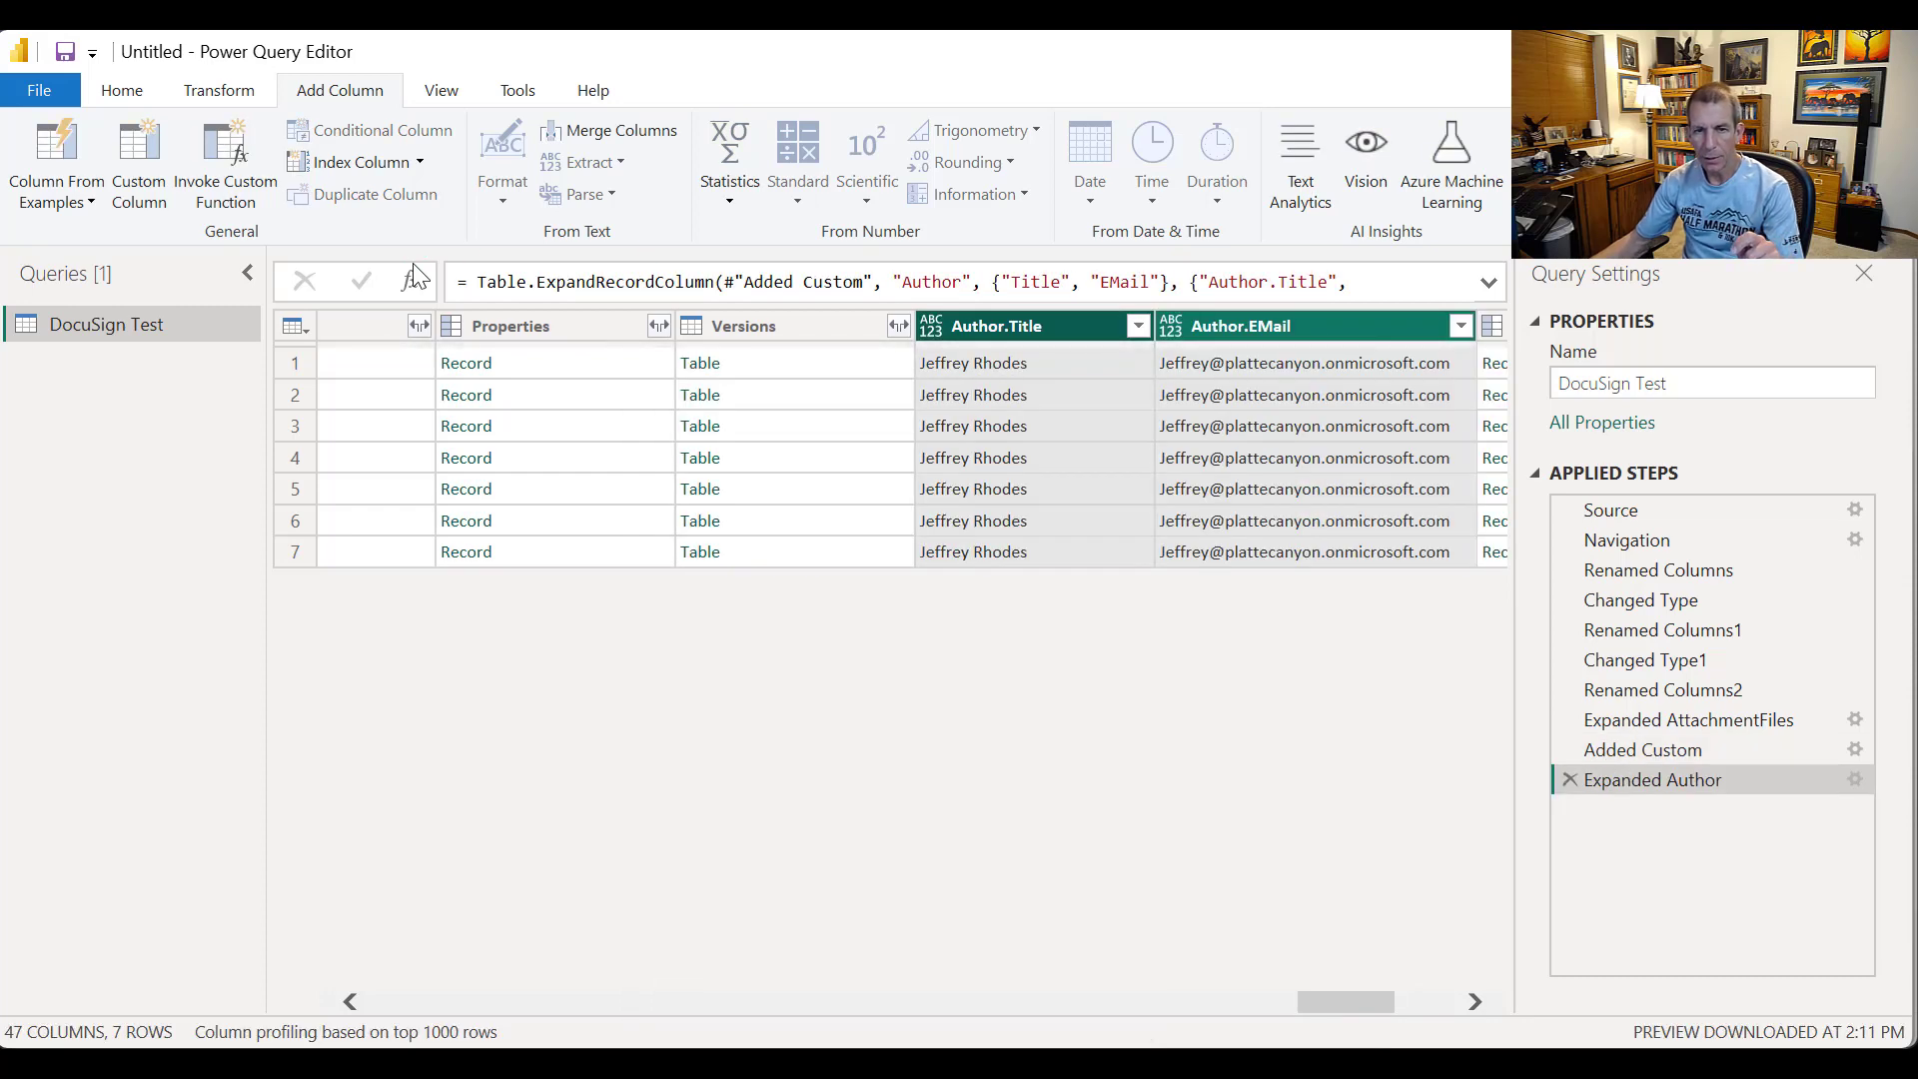
Step: Rename the Author.Title column as Submitter
right_click(1040, 327)
click(1011, 327)
right_click(1007, 327)
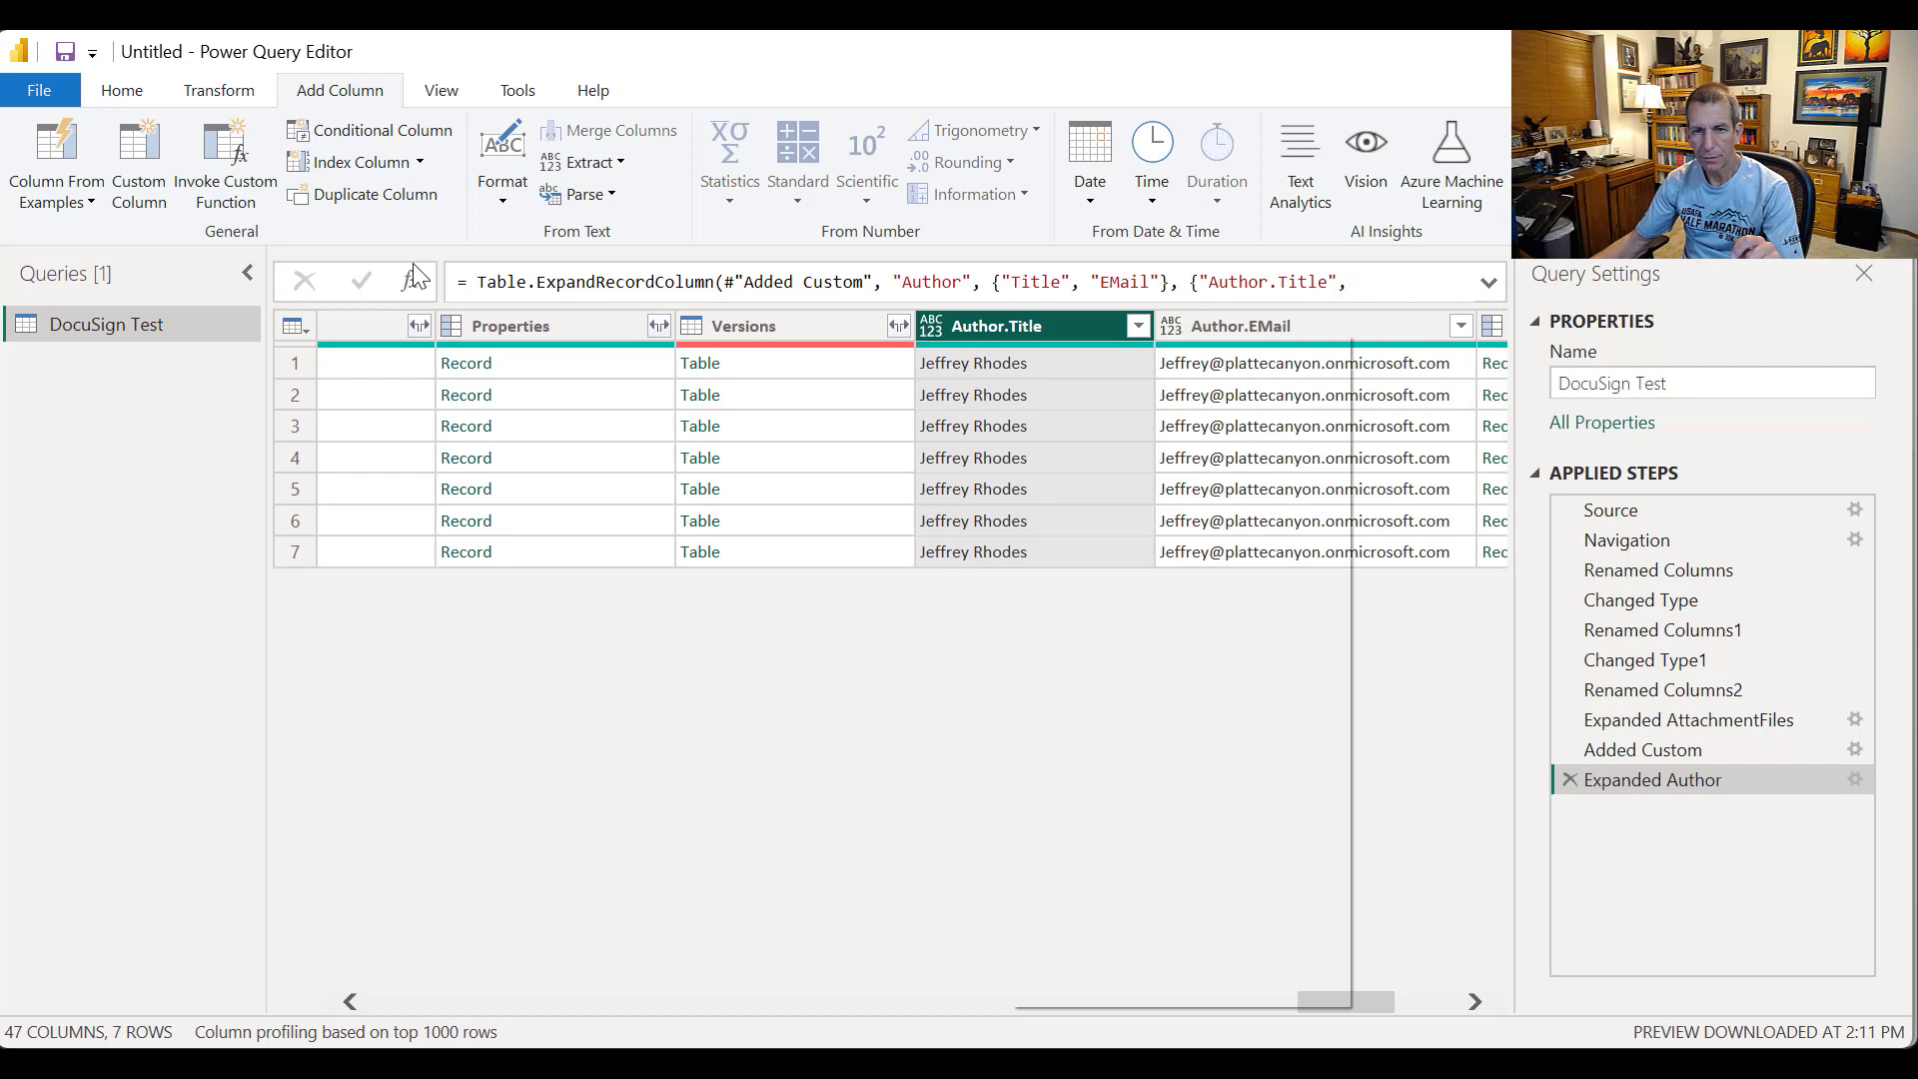
click(1045, 894)
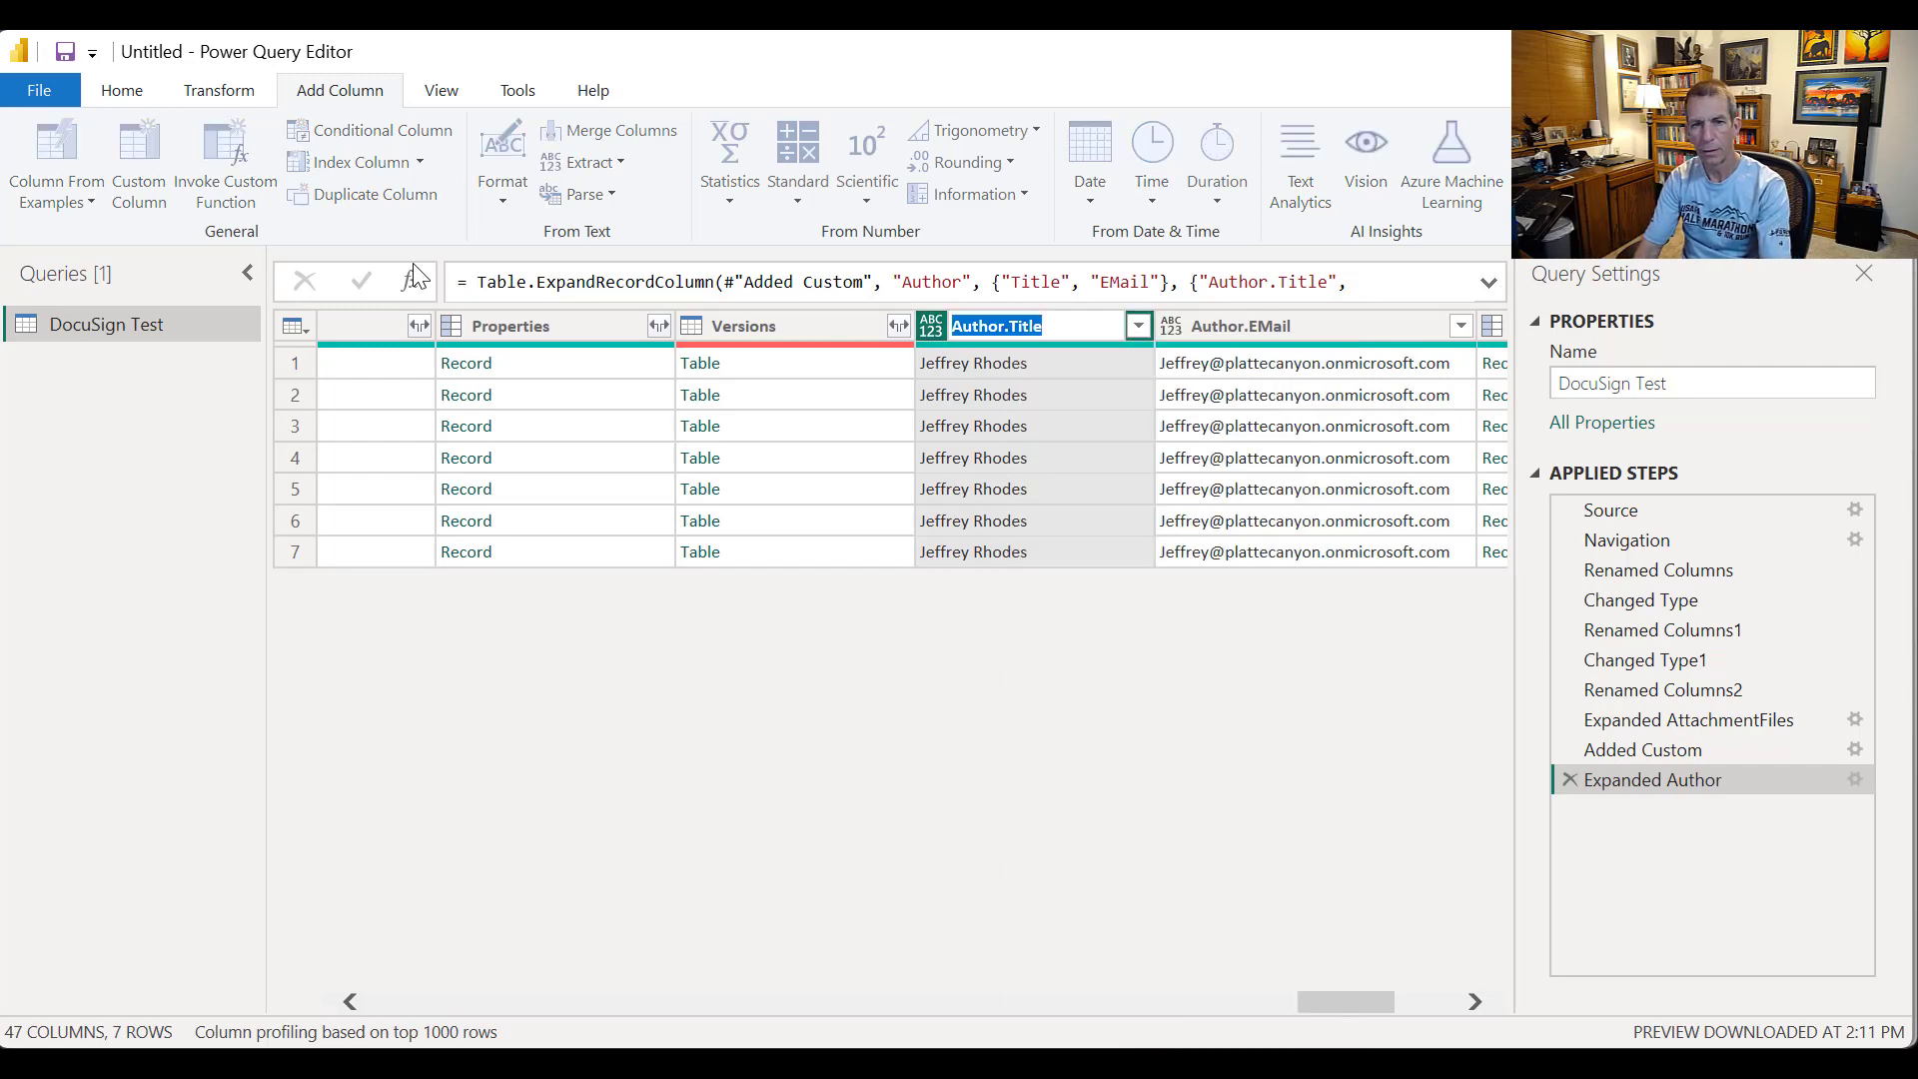
text(D)
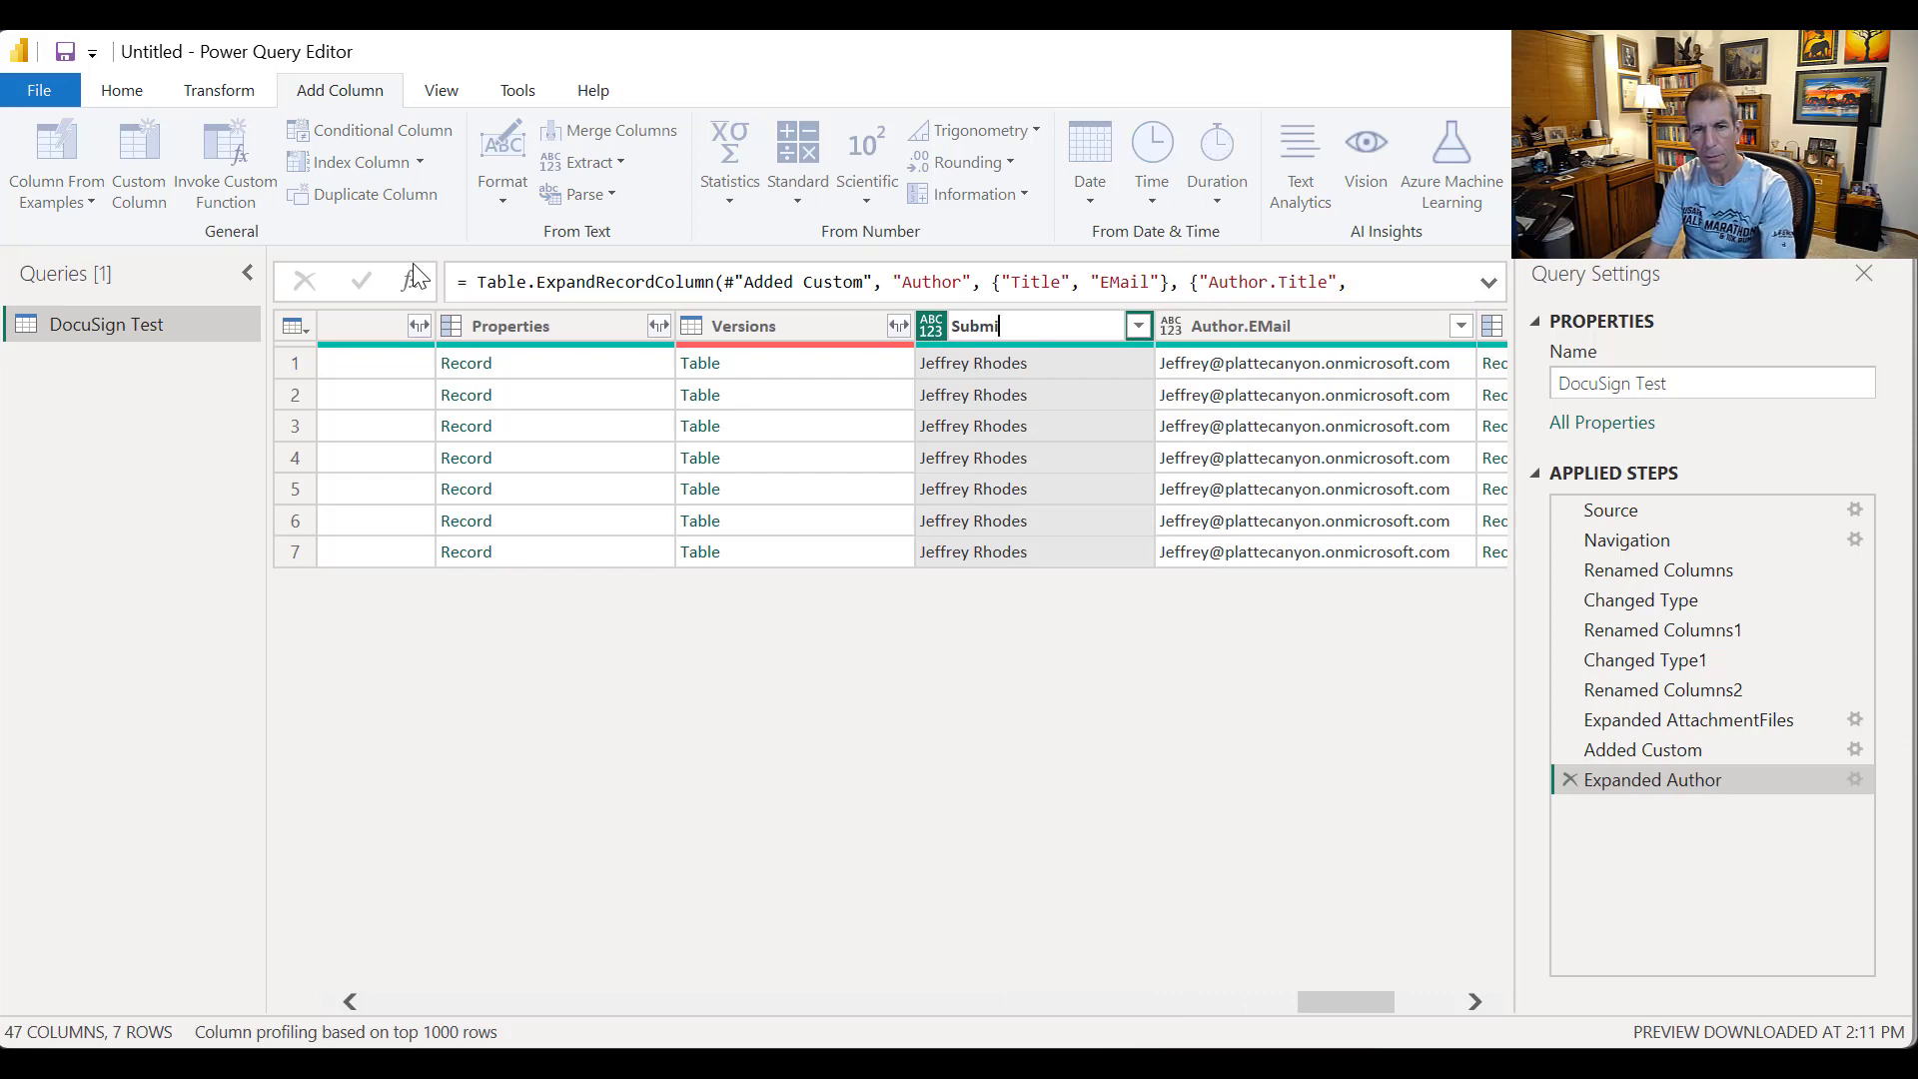
text(ubmitter)
key(Return)
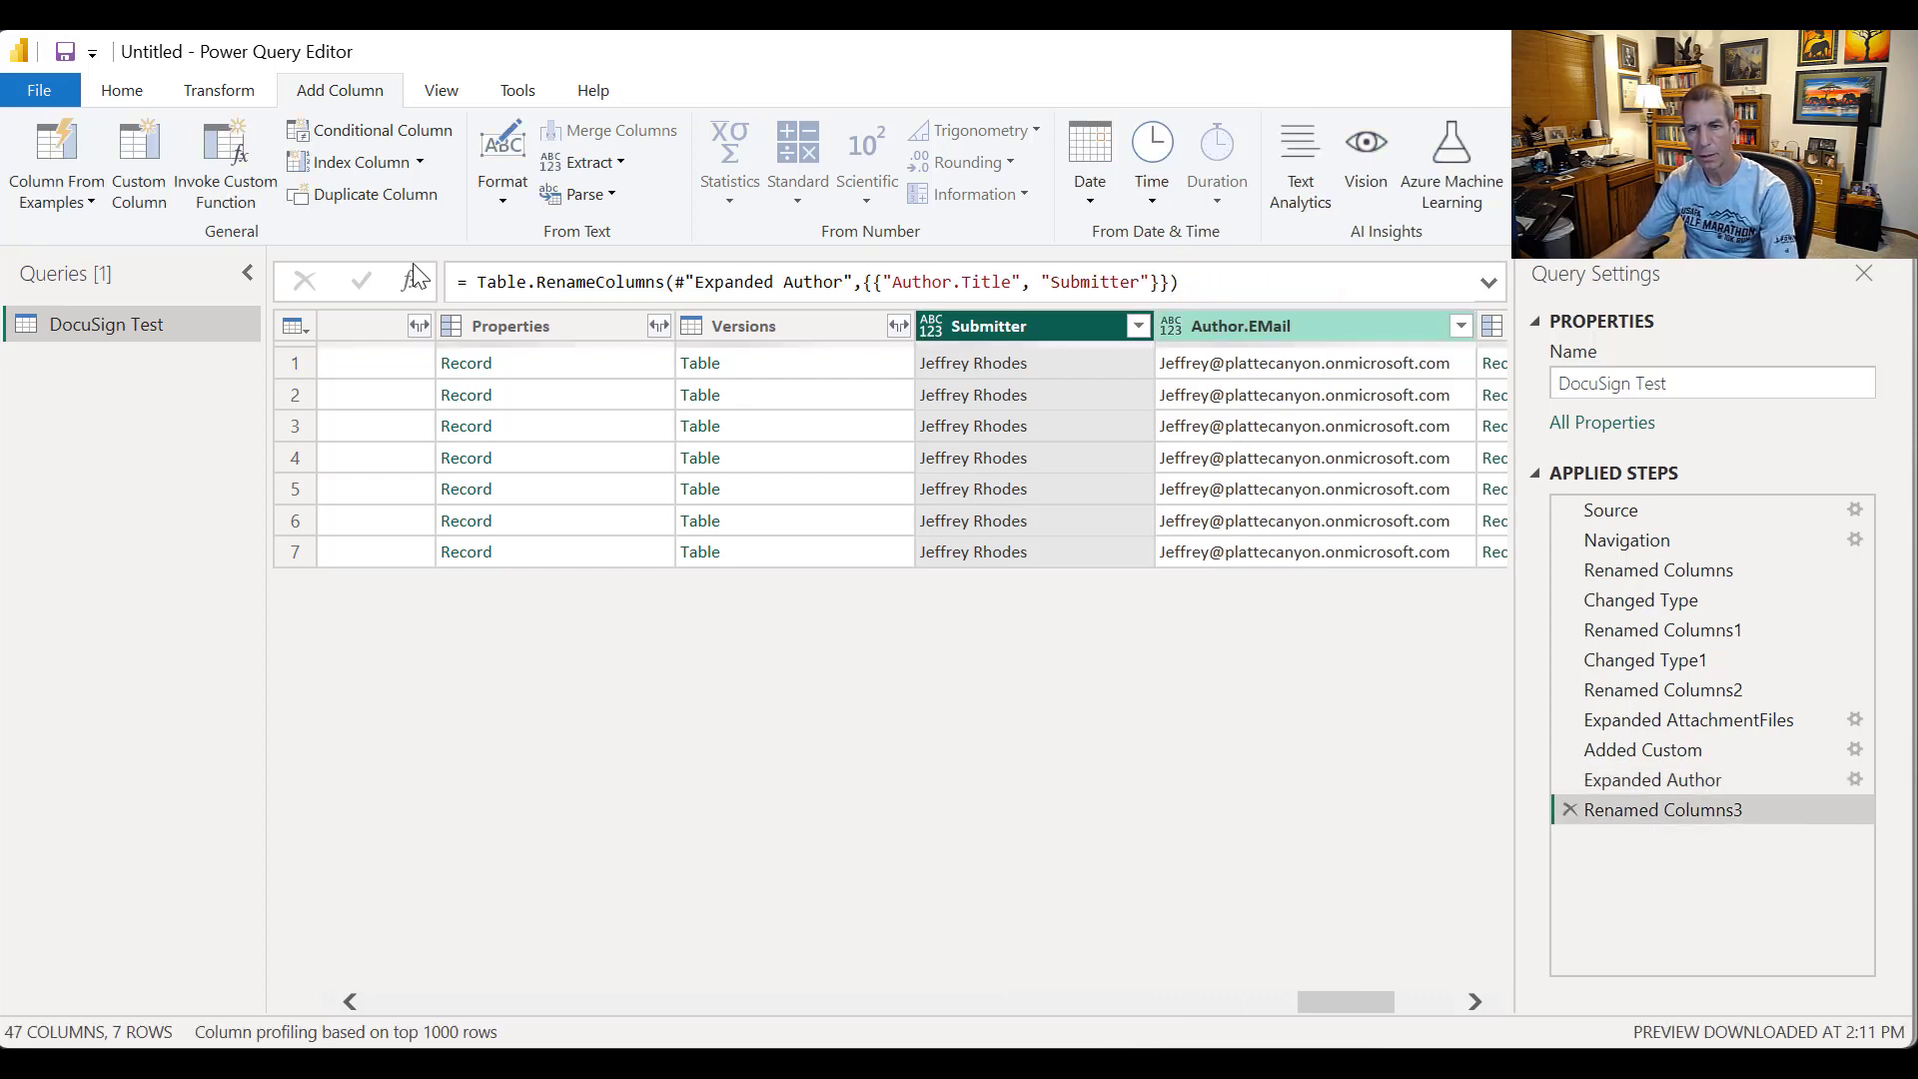
Step: Rename the Author.EMail column as Submitter Email
right_click(1285, 326)
click(1365, 879)
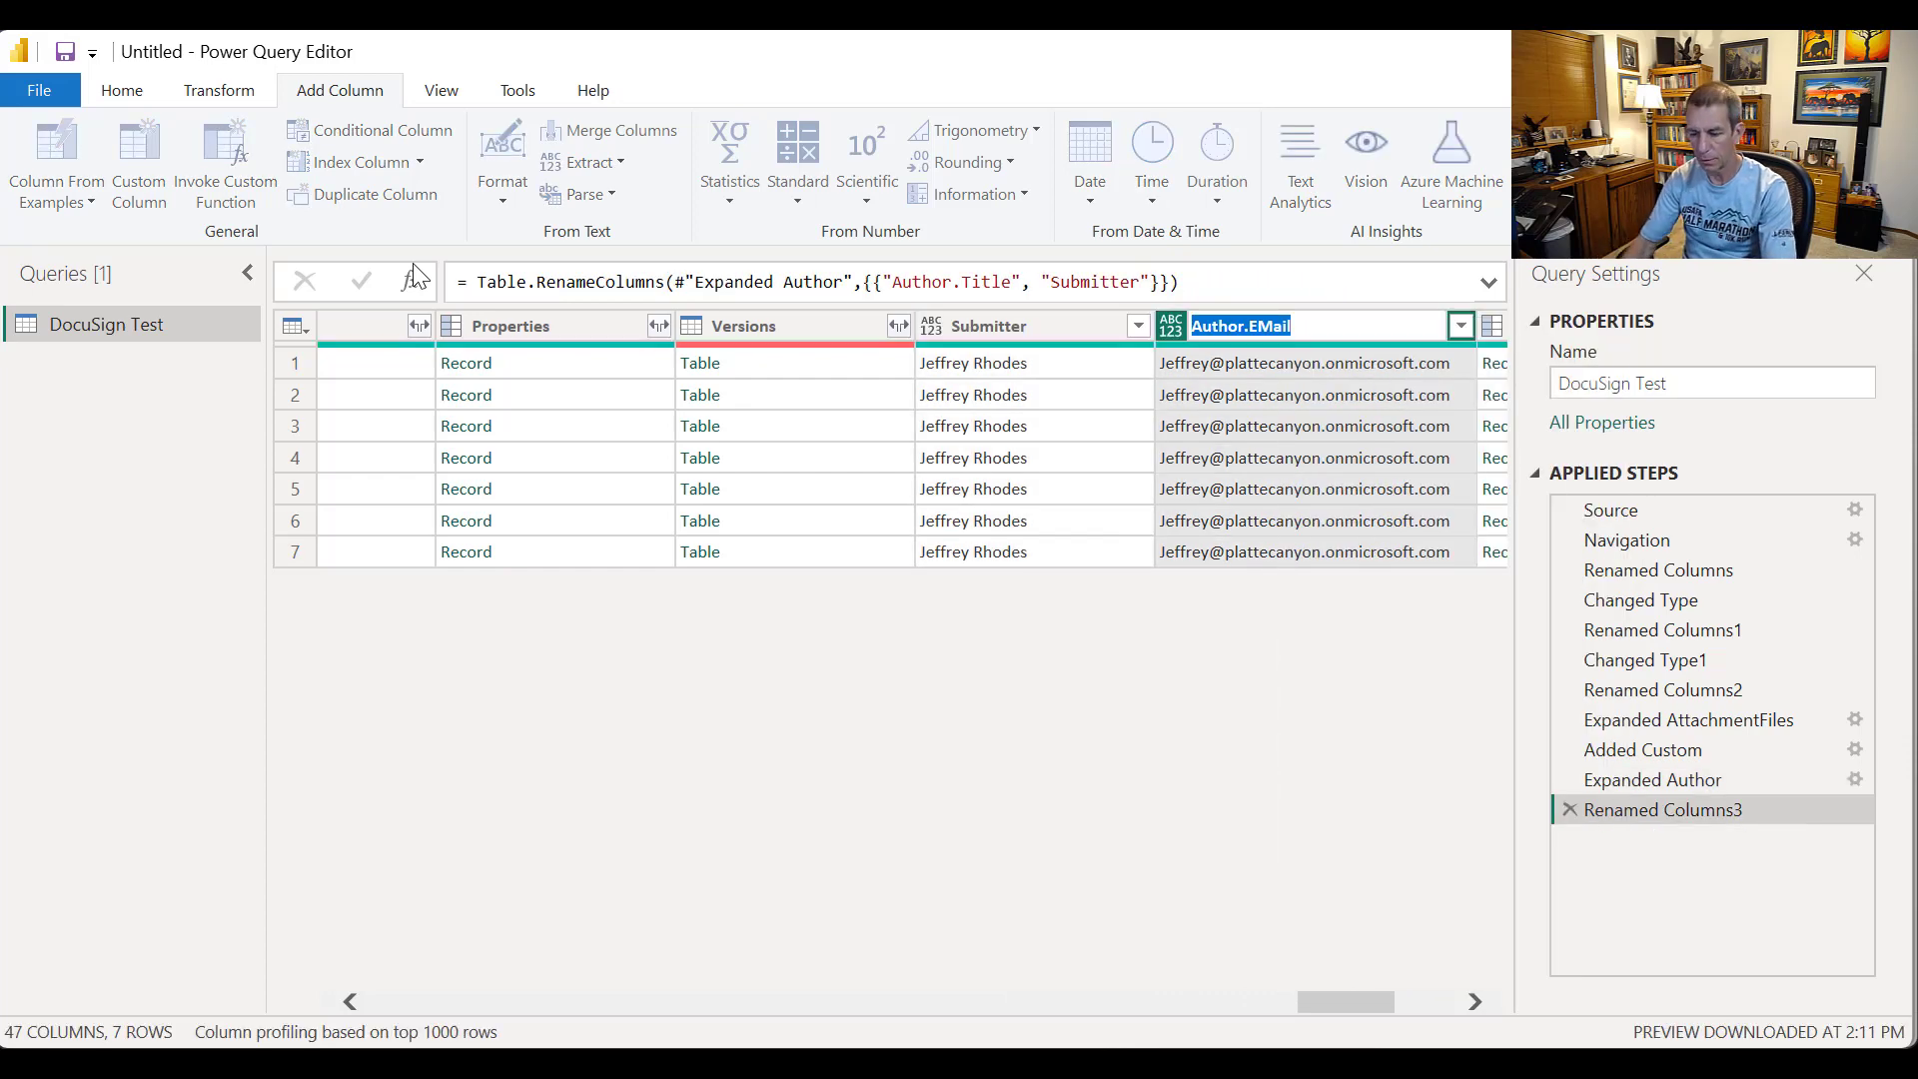
text(Submitter Em)
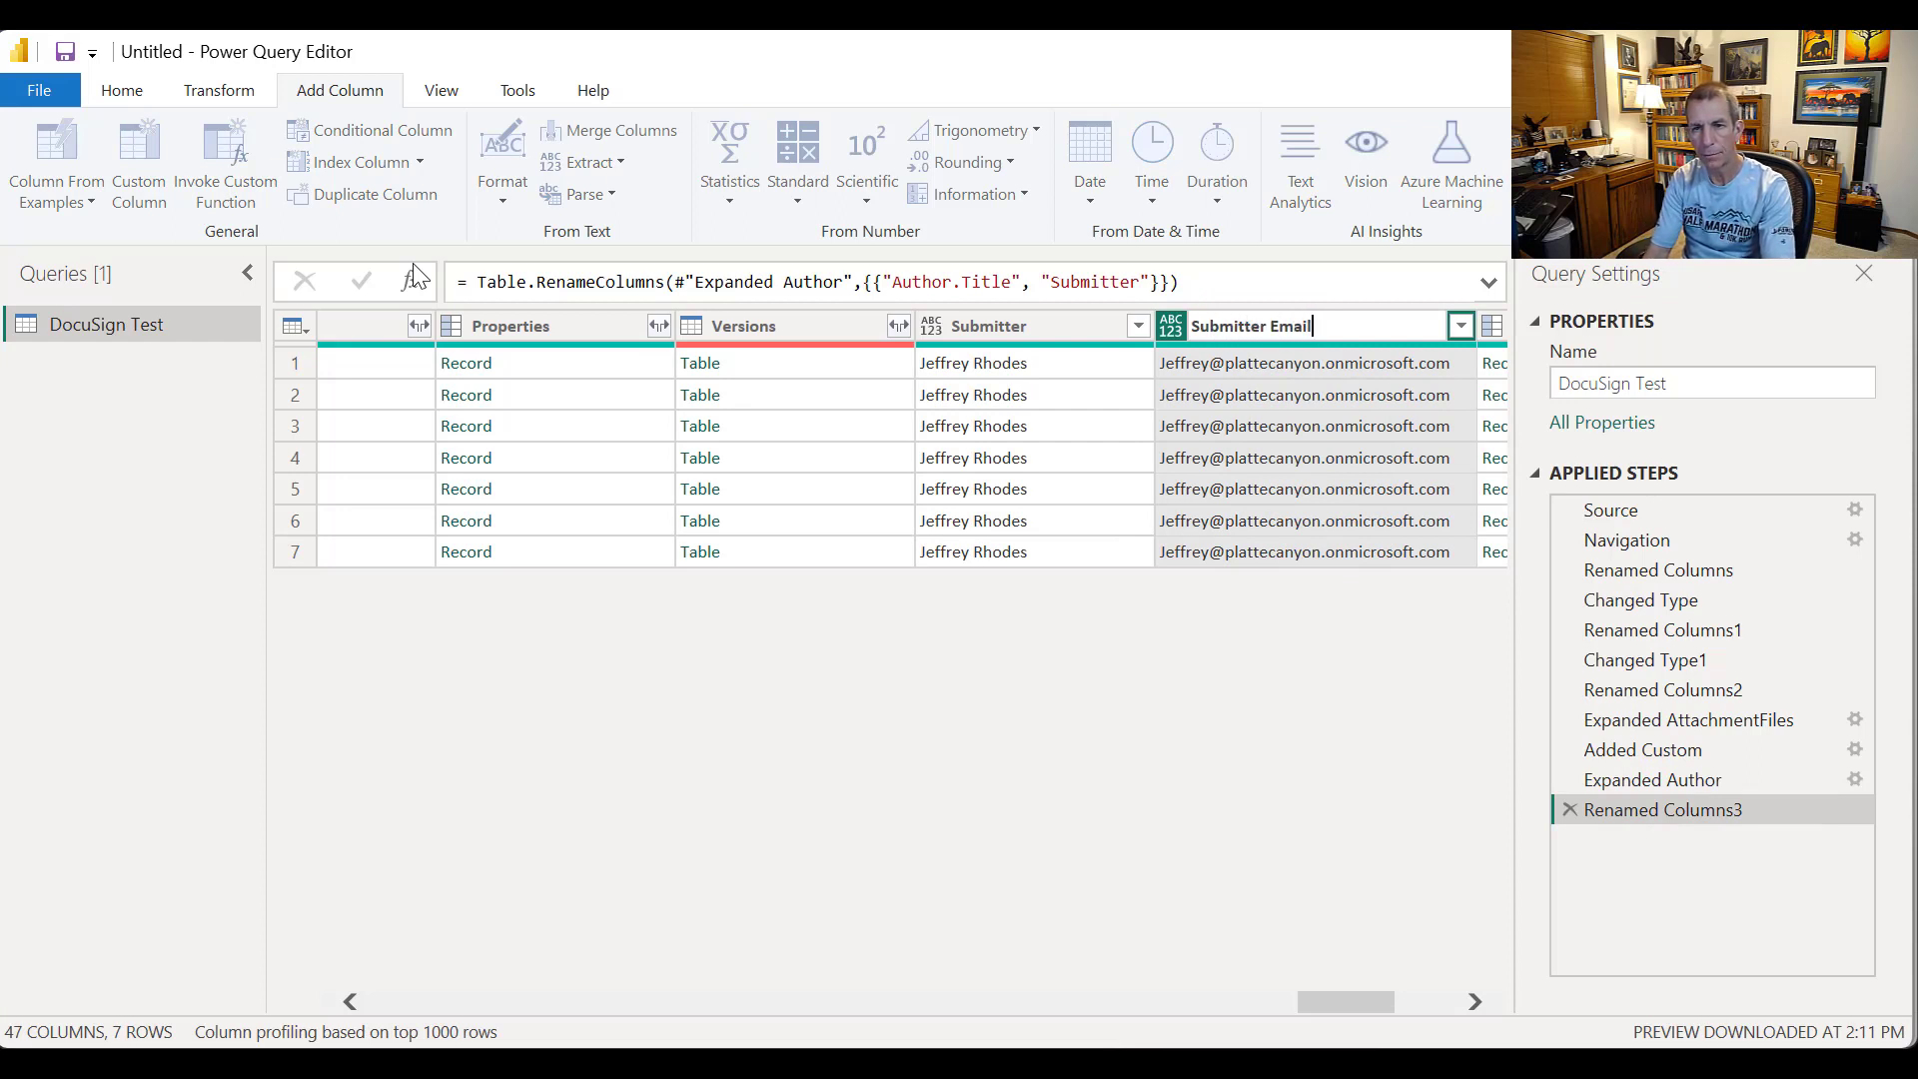
text(ail)
key(Return)
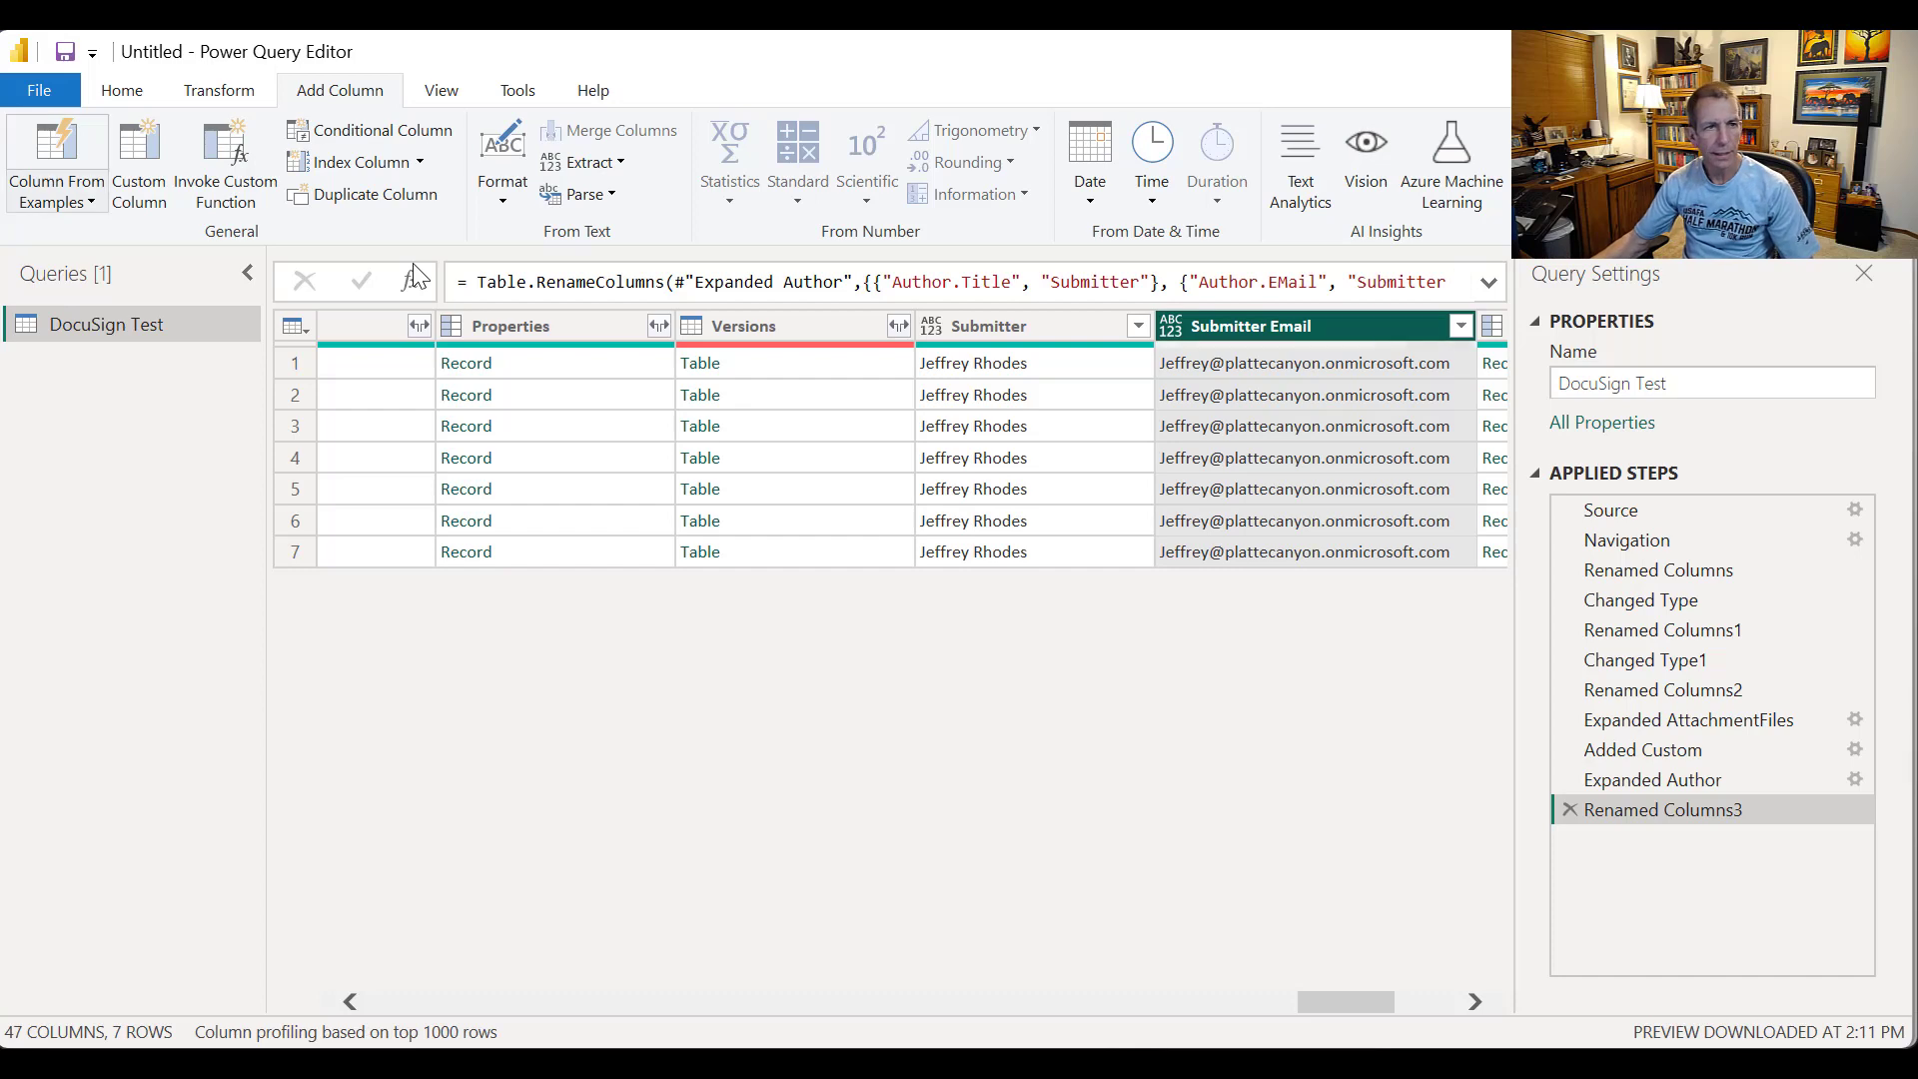
Step: Close Power Query Editor with its changes applied and save the report in Documents as Power BI Video eSignature
click(38, 91)
click(113, 139)
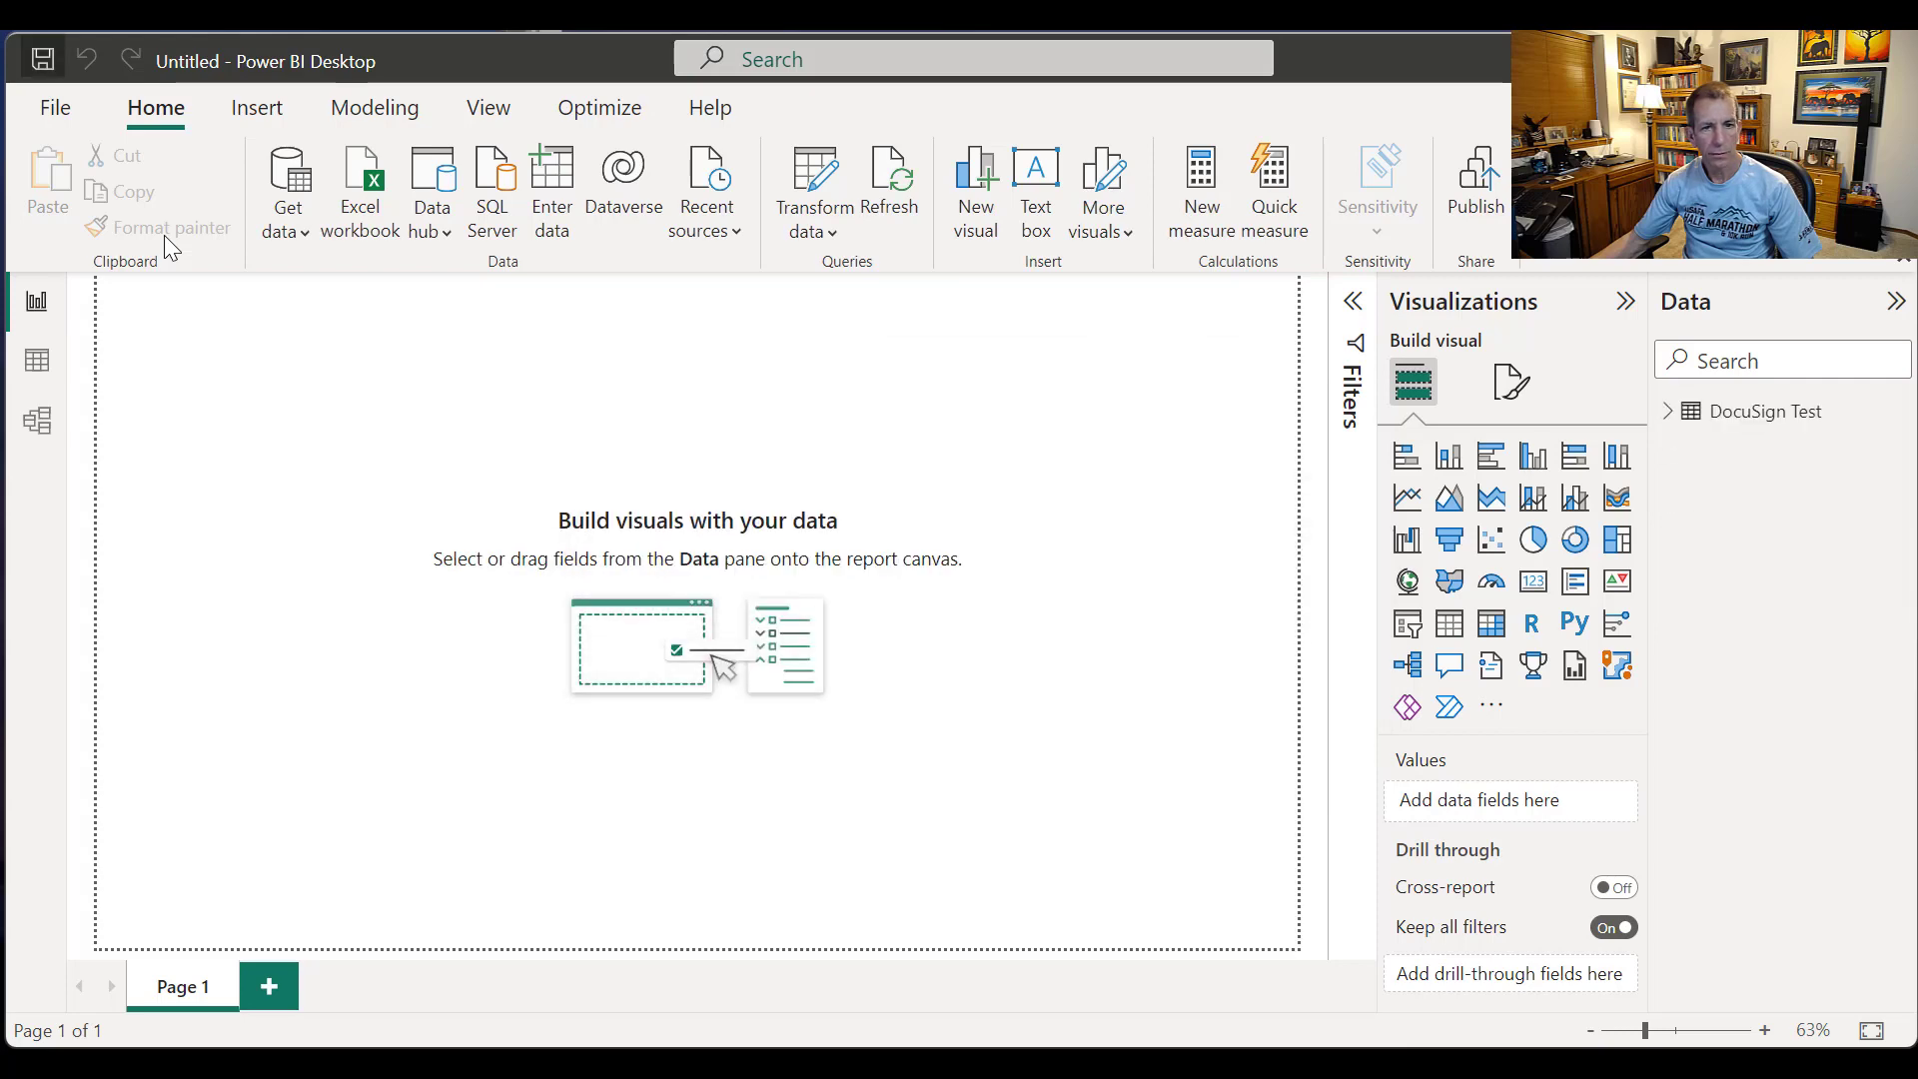
key(ctrl+s)
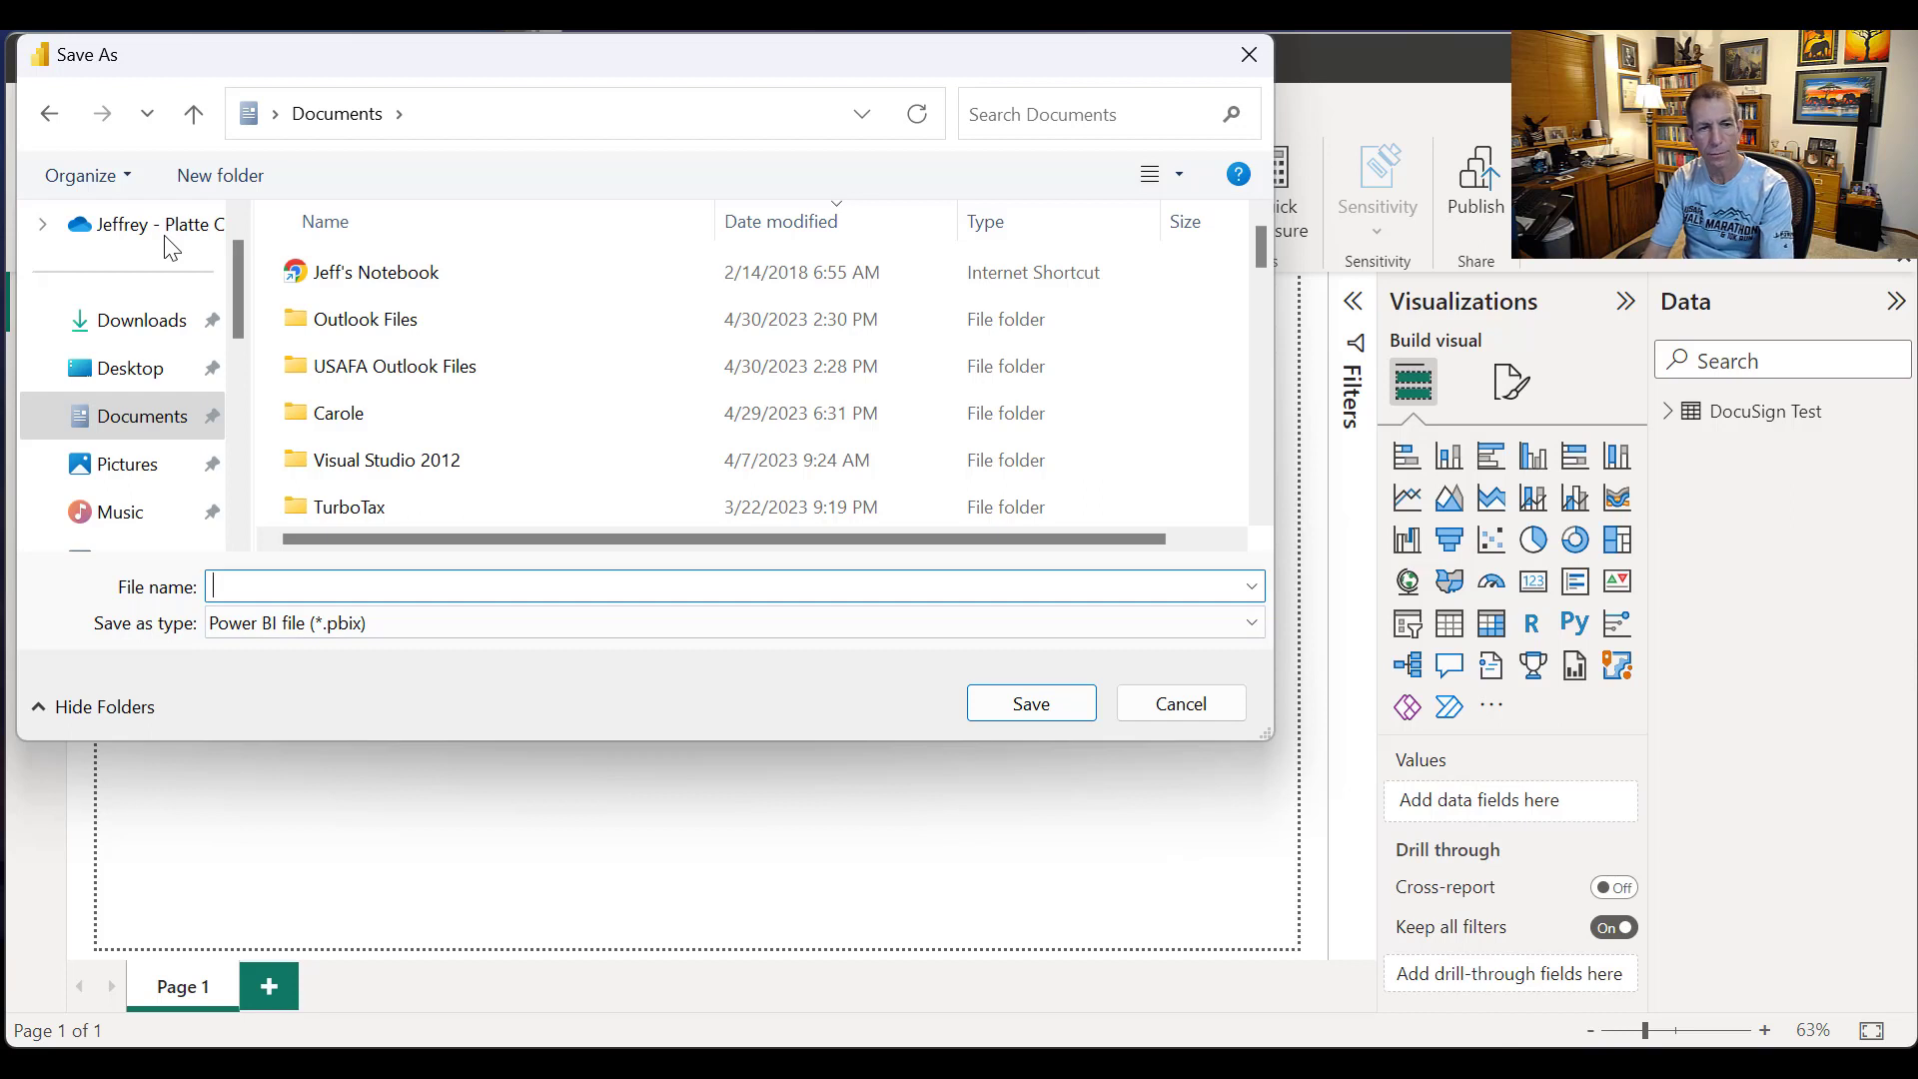
text(Power BI )
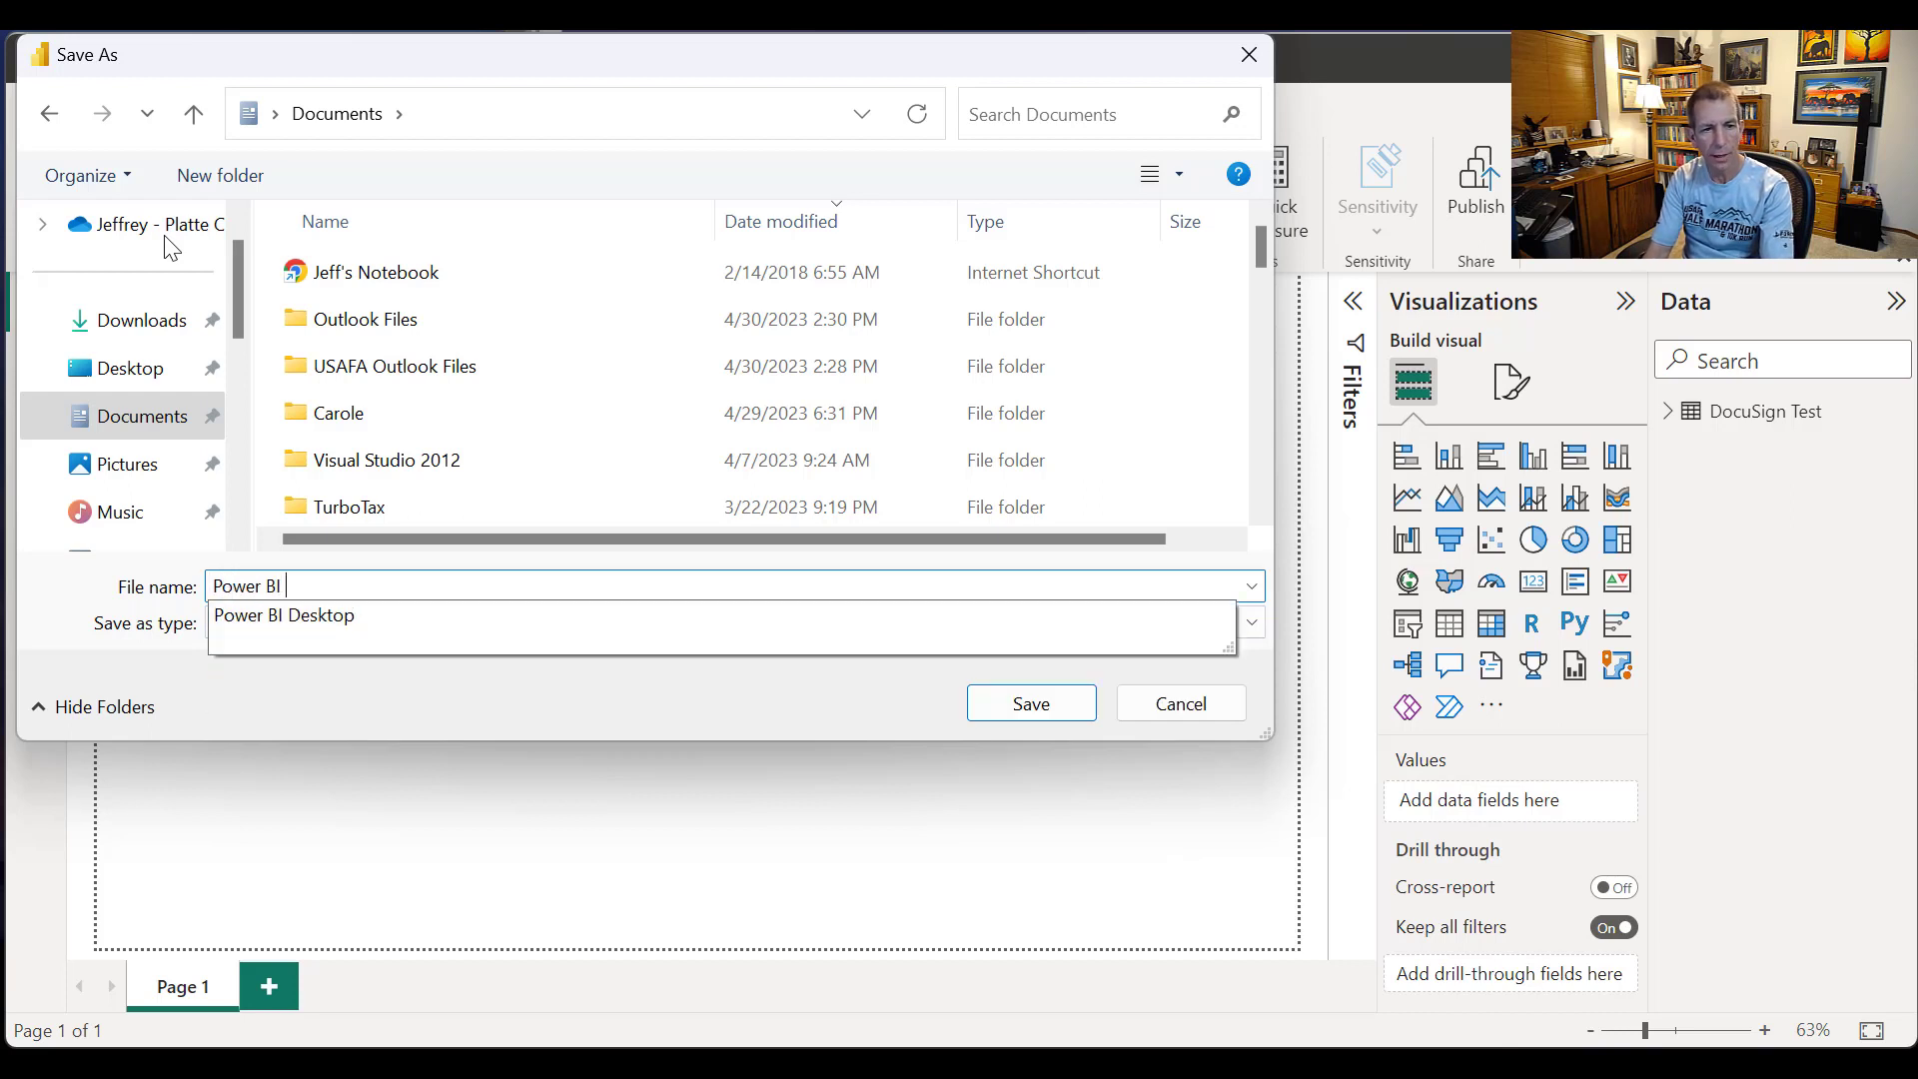
text(Video eSignature)
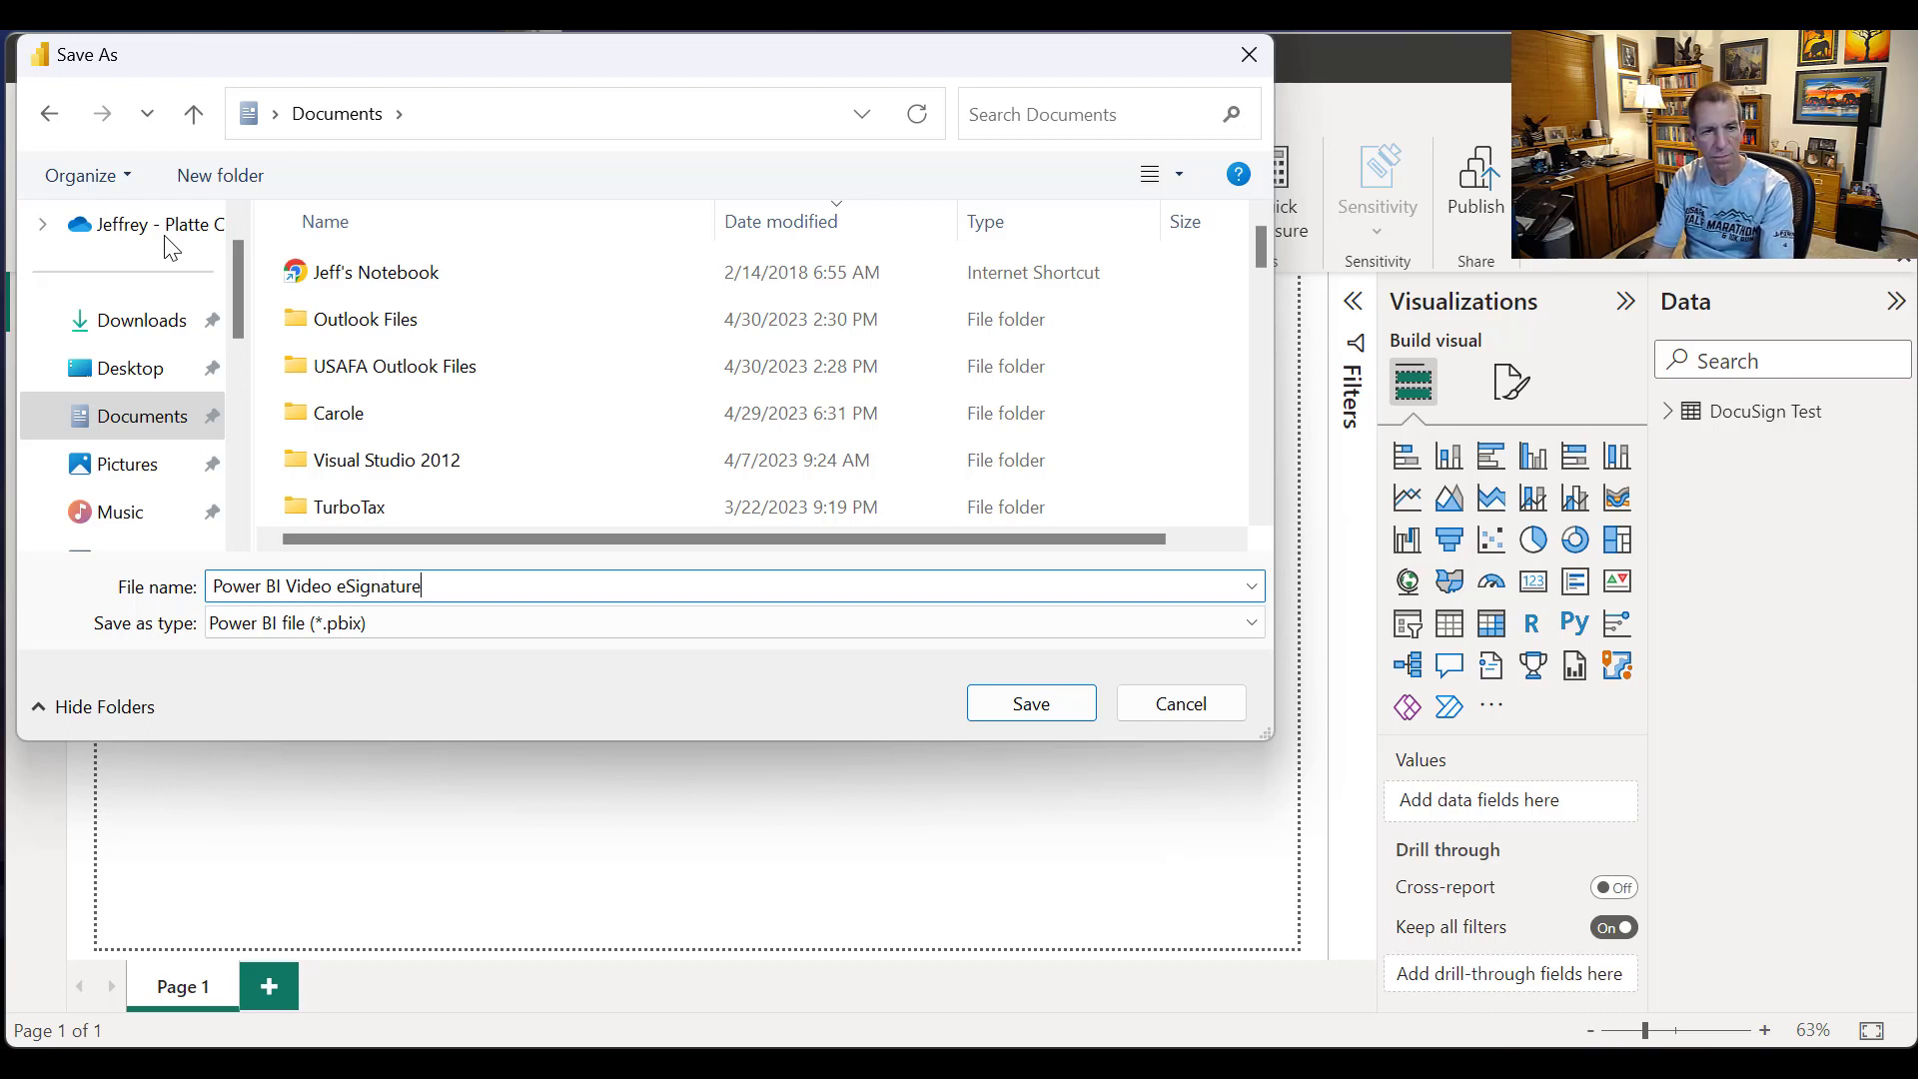
key(Return)
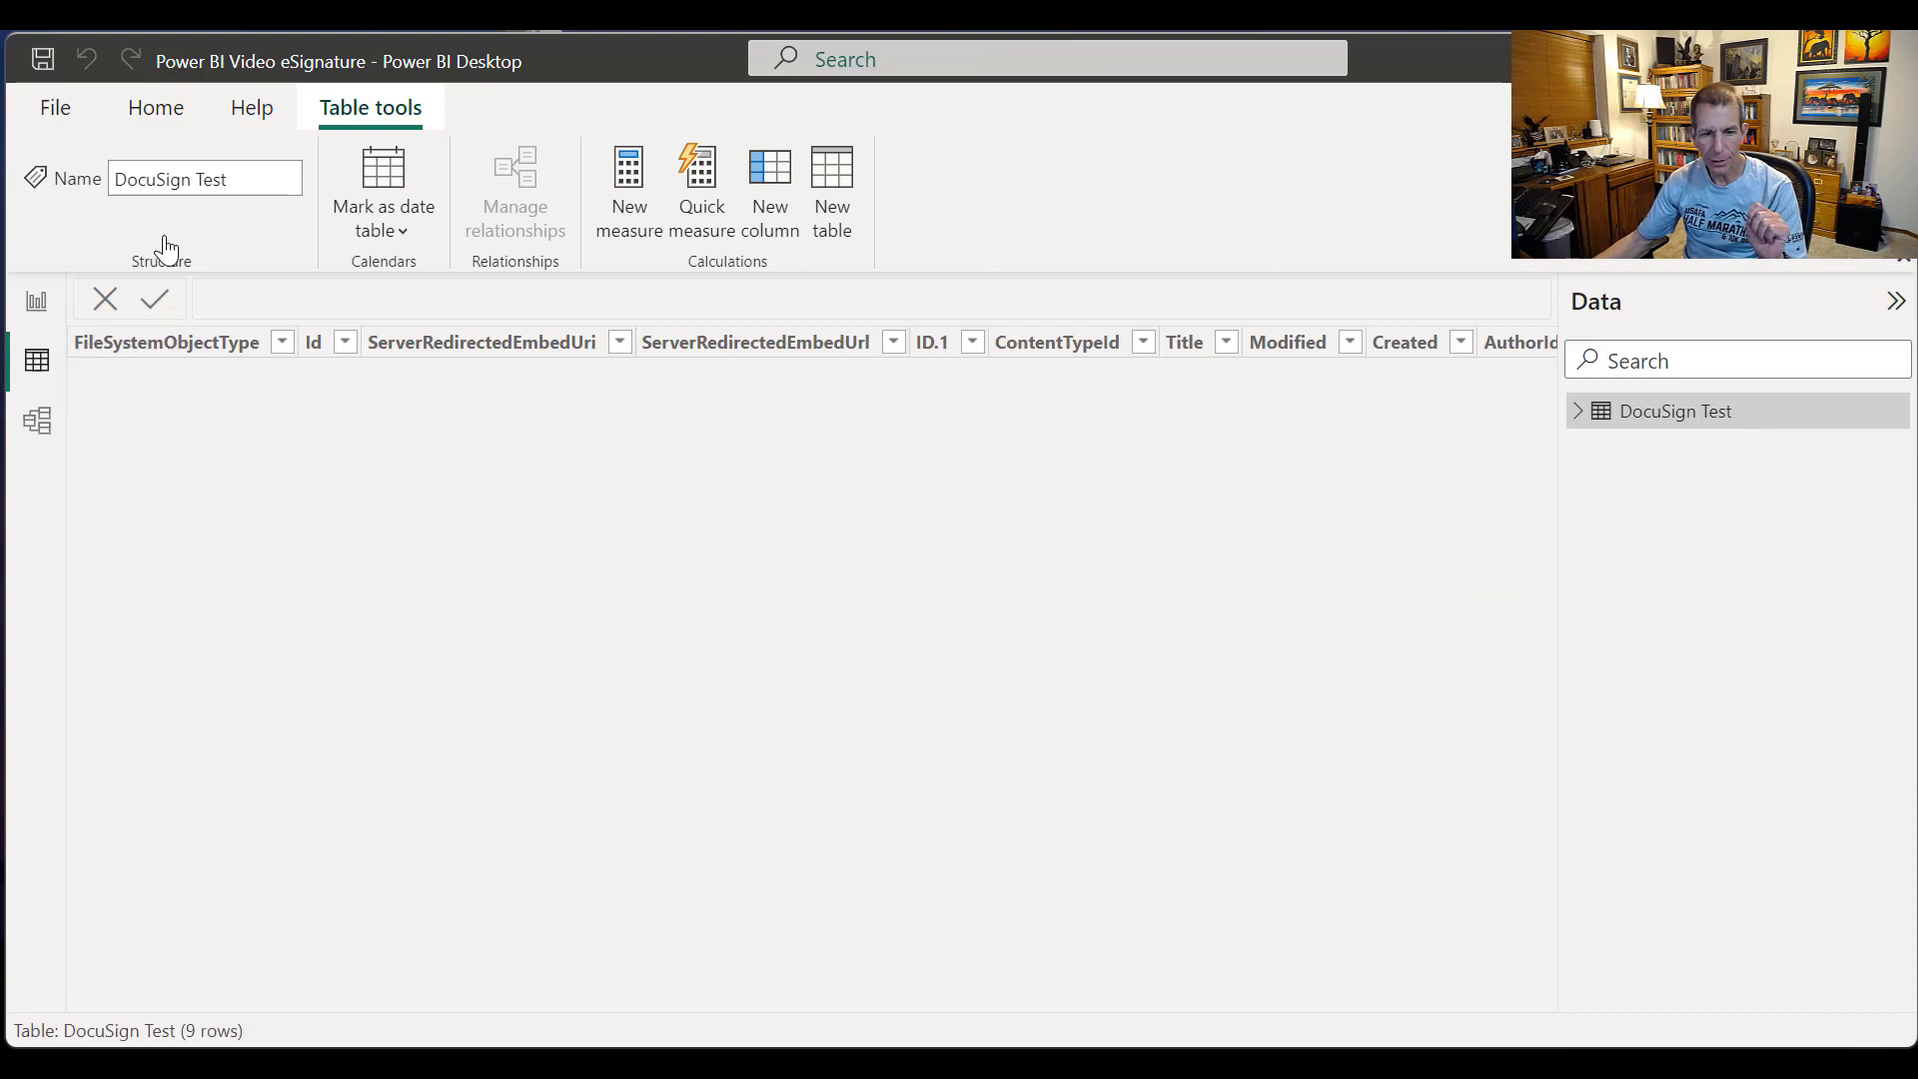
Step: In the DocuSign Test table's data view, set the data category of the Signed Form(s) column to Web URL
drag(209, 1001, 1417, 1001)
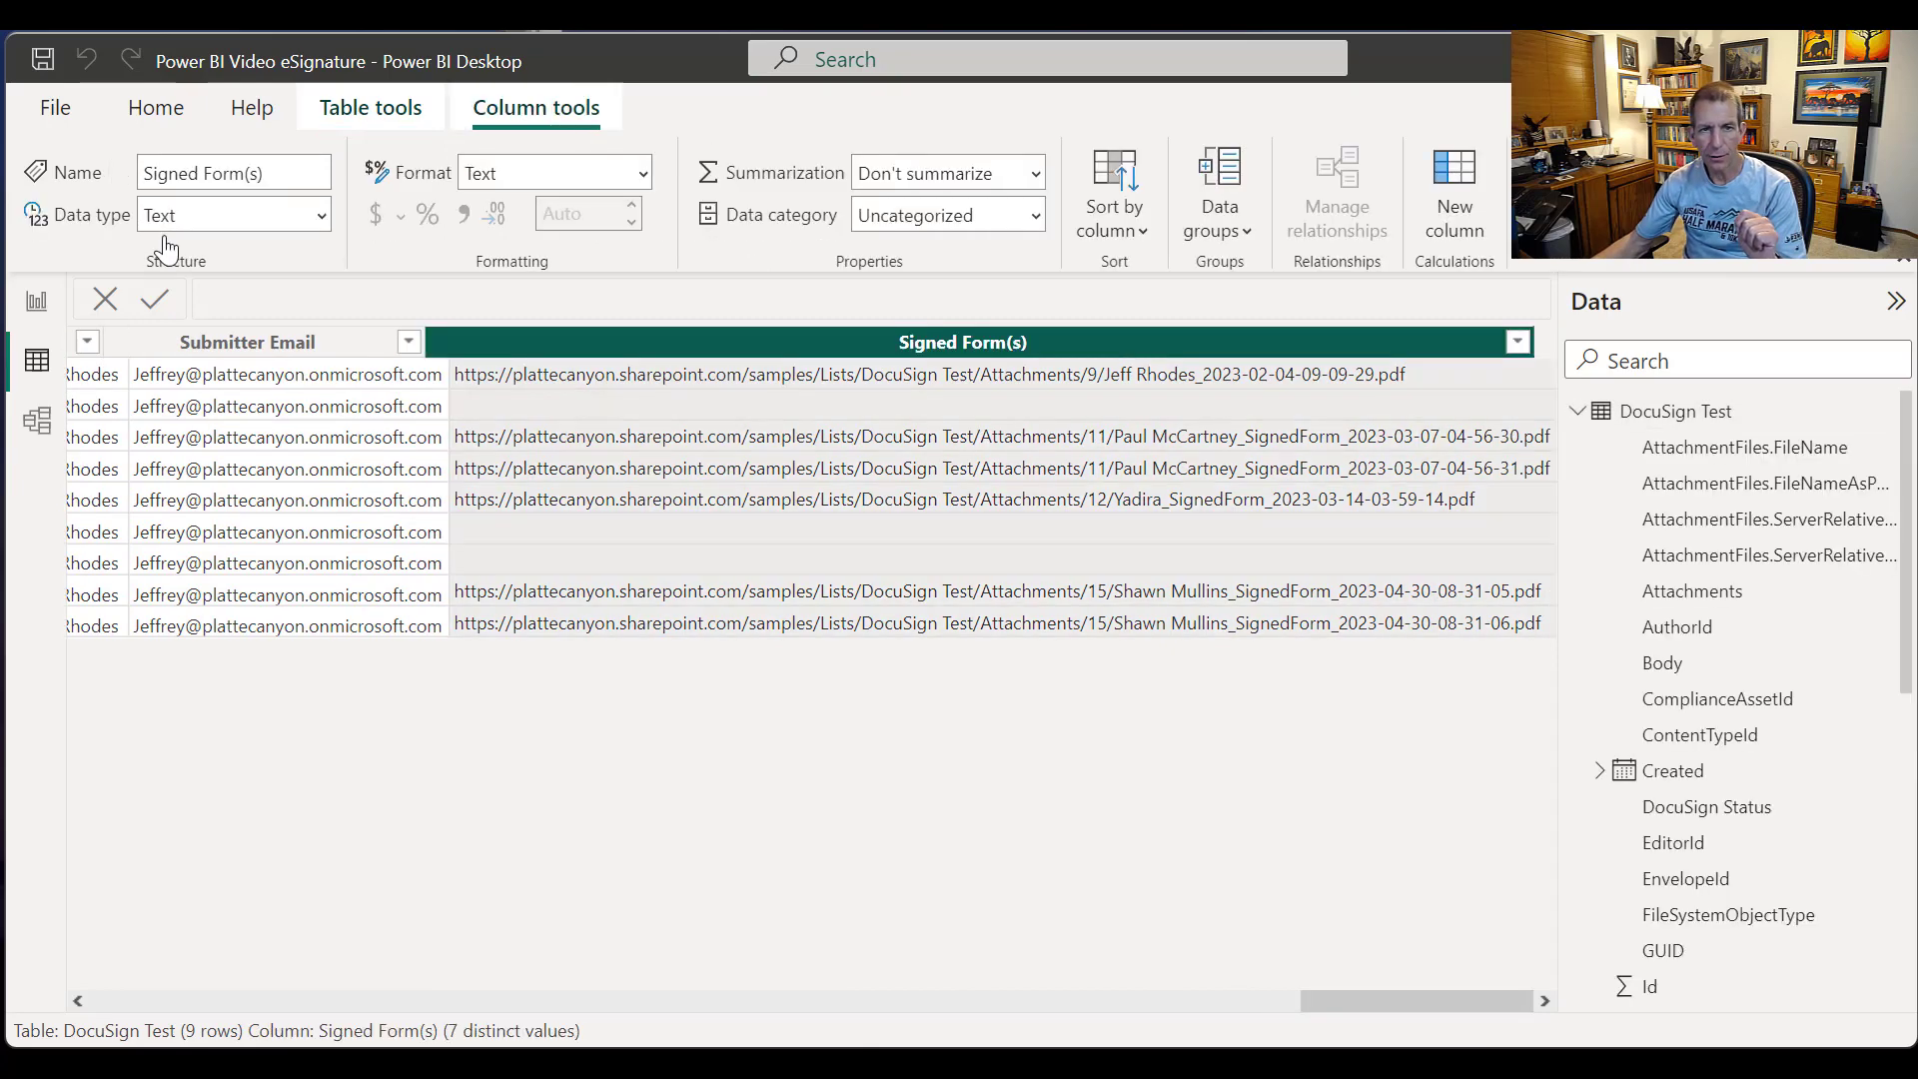
click(1036, 216)
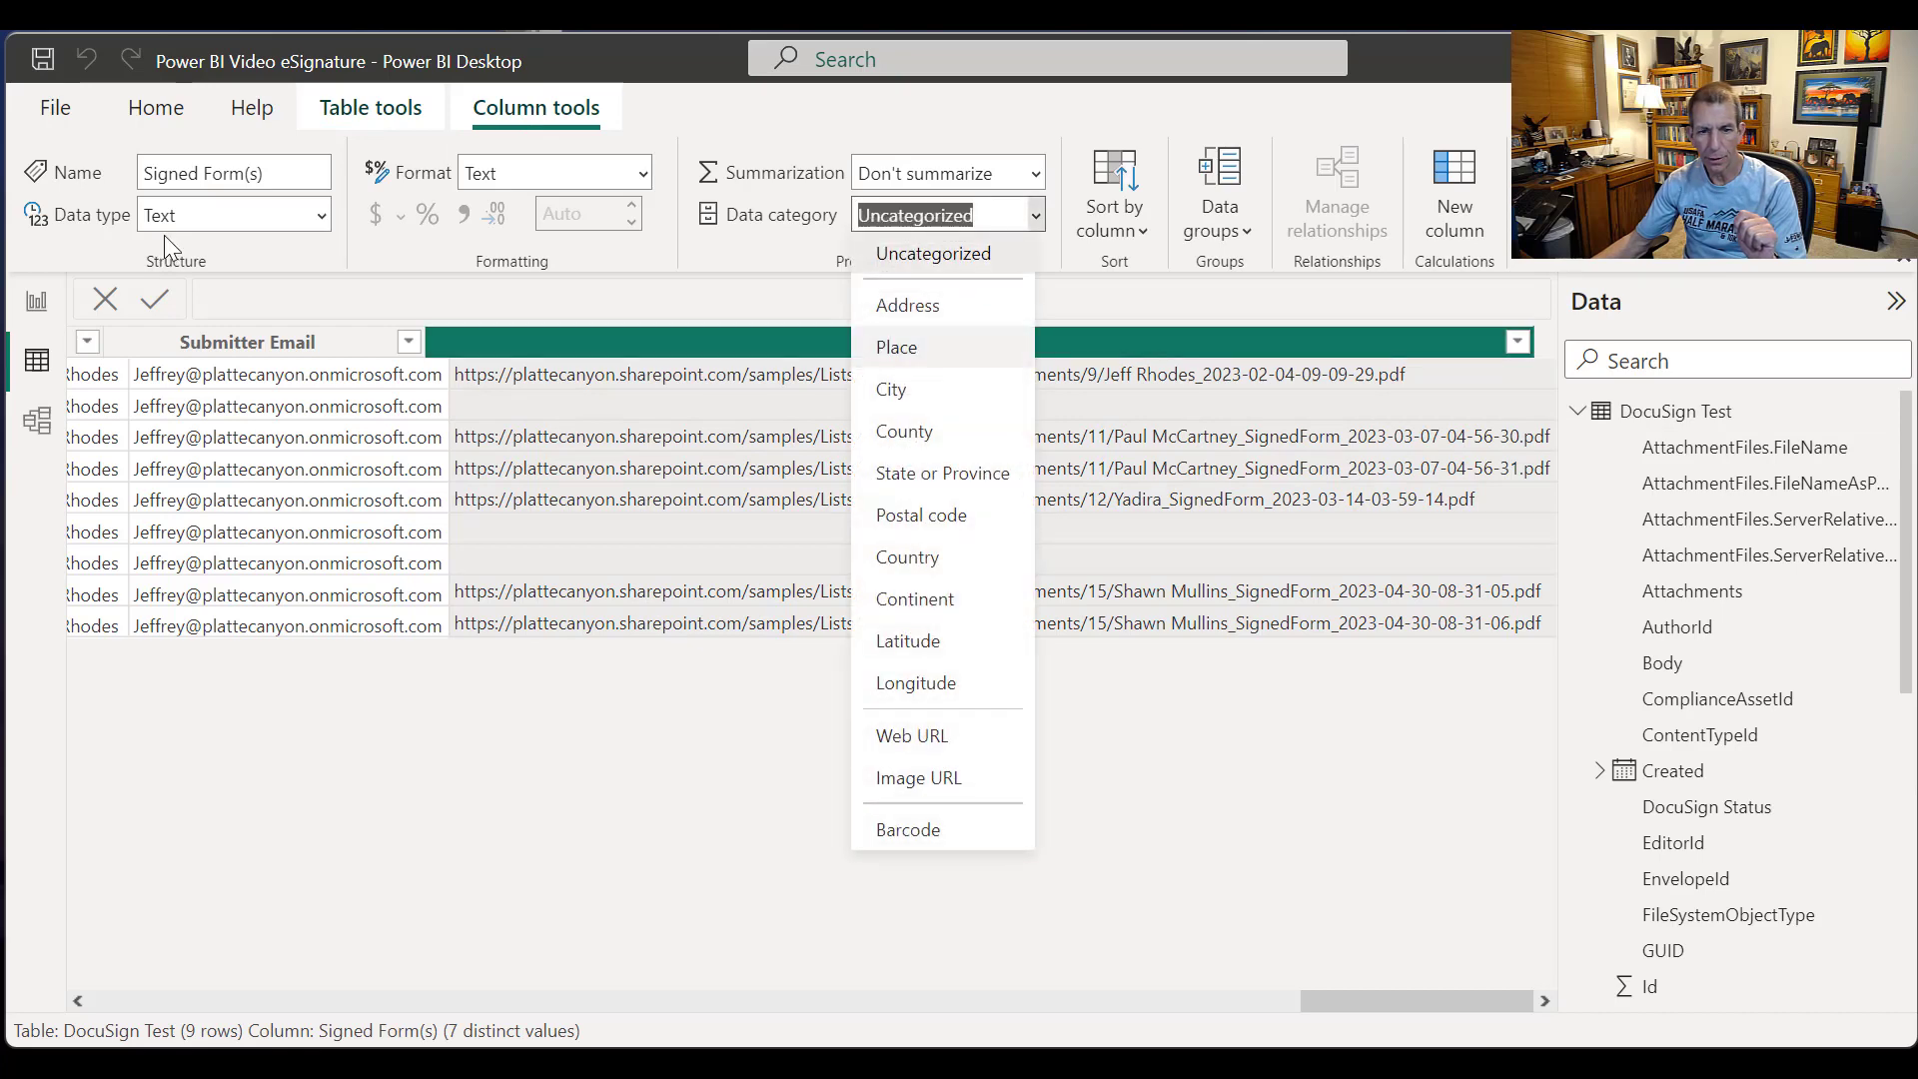
click(913, 736)
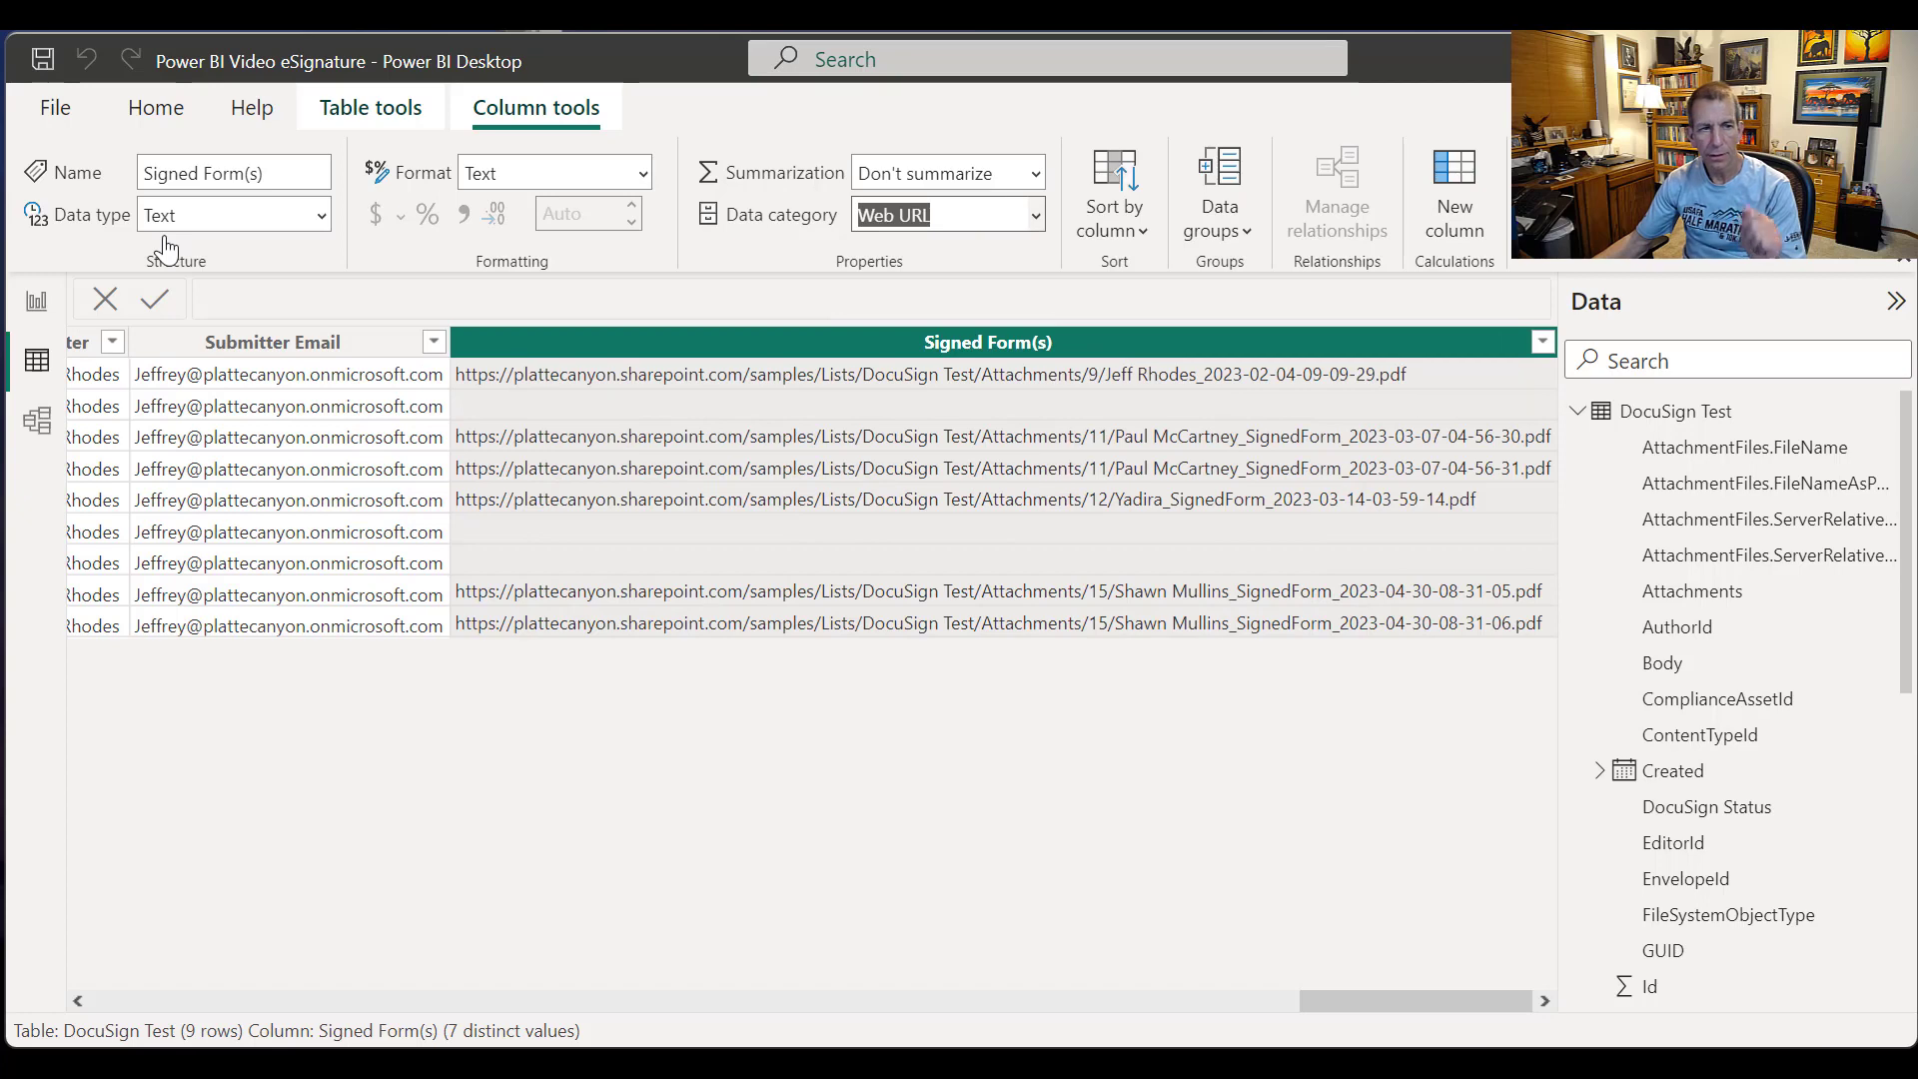
Step: Return to the report view, add a card visual and place it in the upper right area of Page 1
click(37, 300)
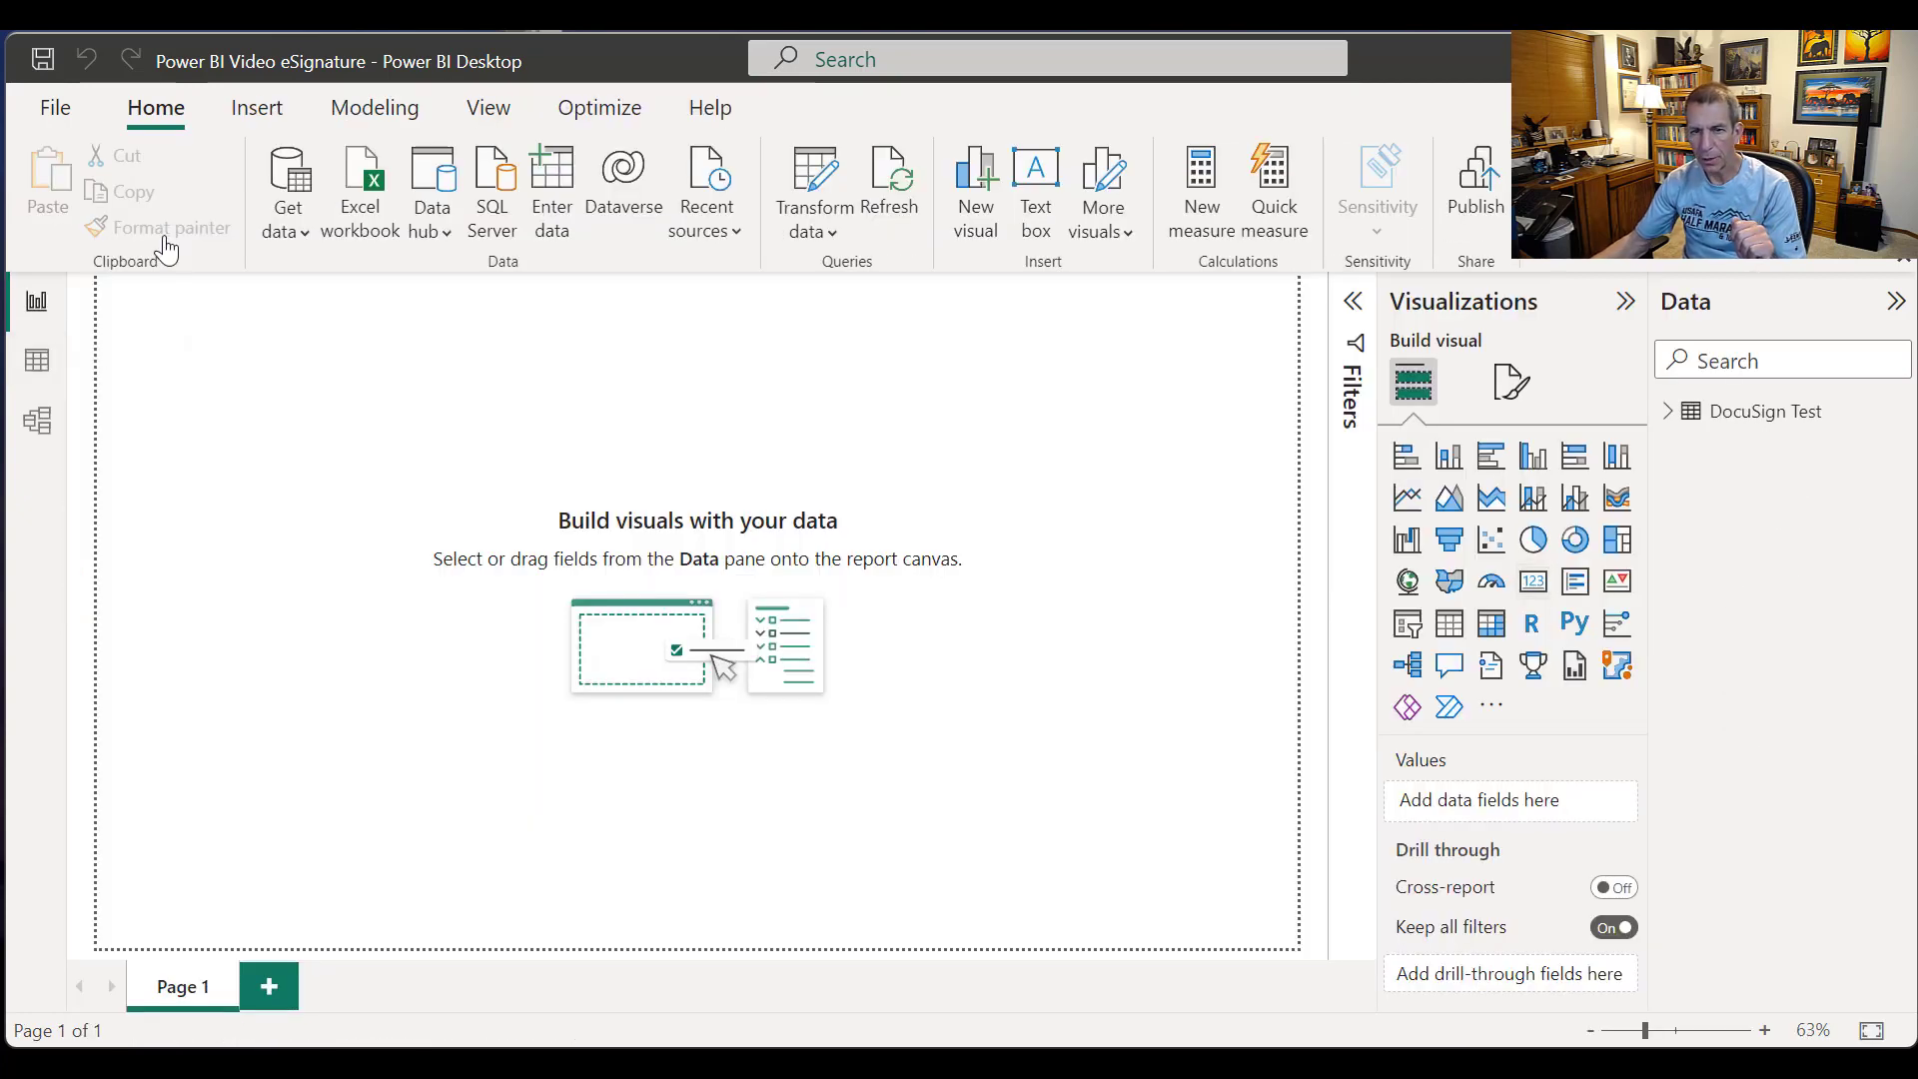
click(1534, 581)
drag(186, 382, 967, 383)
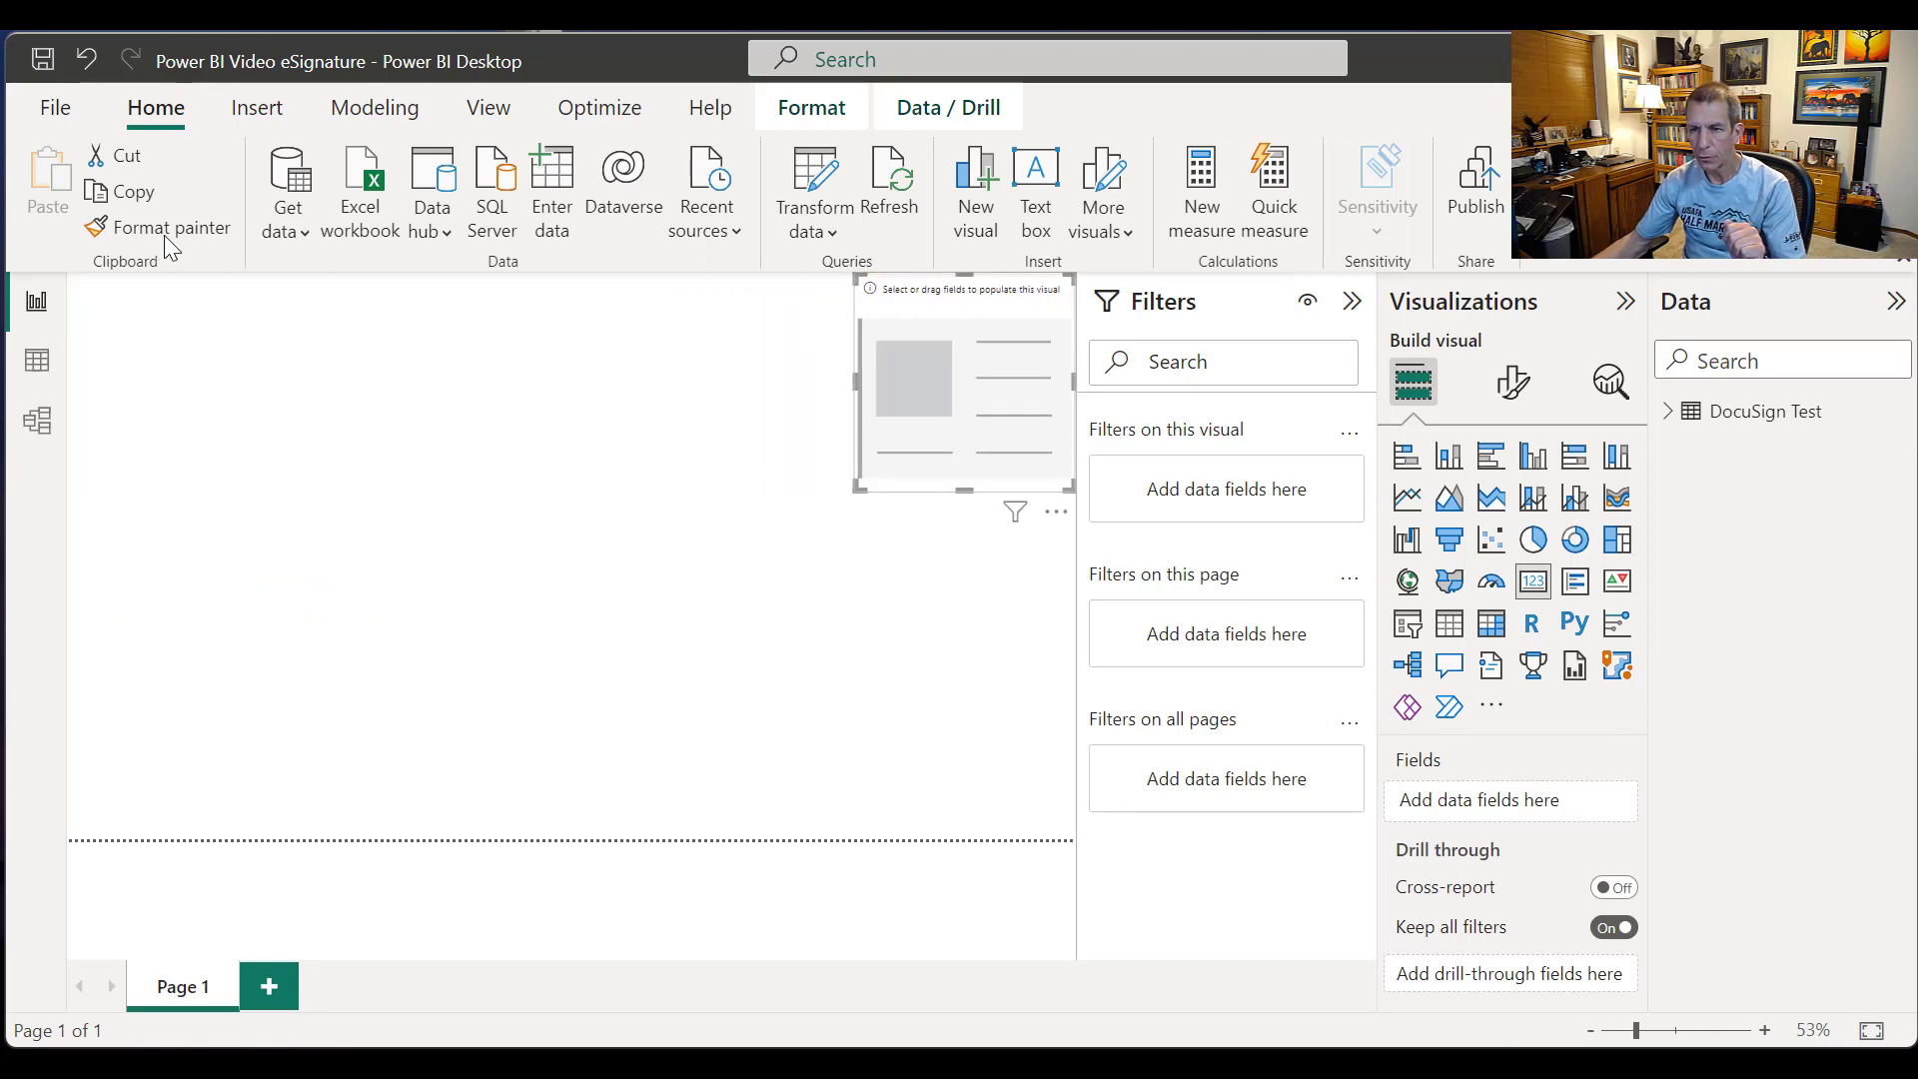
Step: Add the Id field of DocuSign Test to the card and summarize it as Count (Distinct)
click(1669, 412)
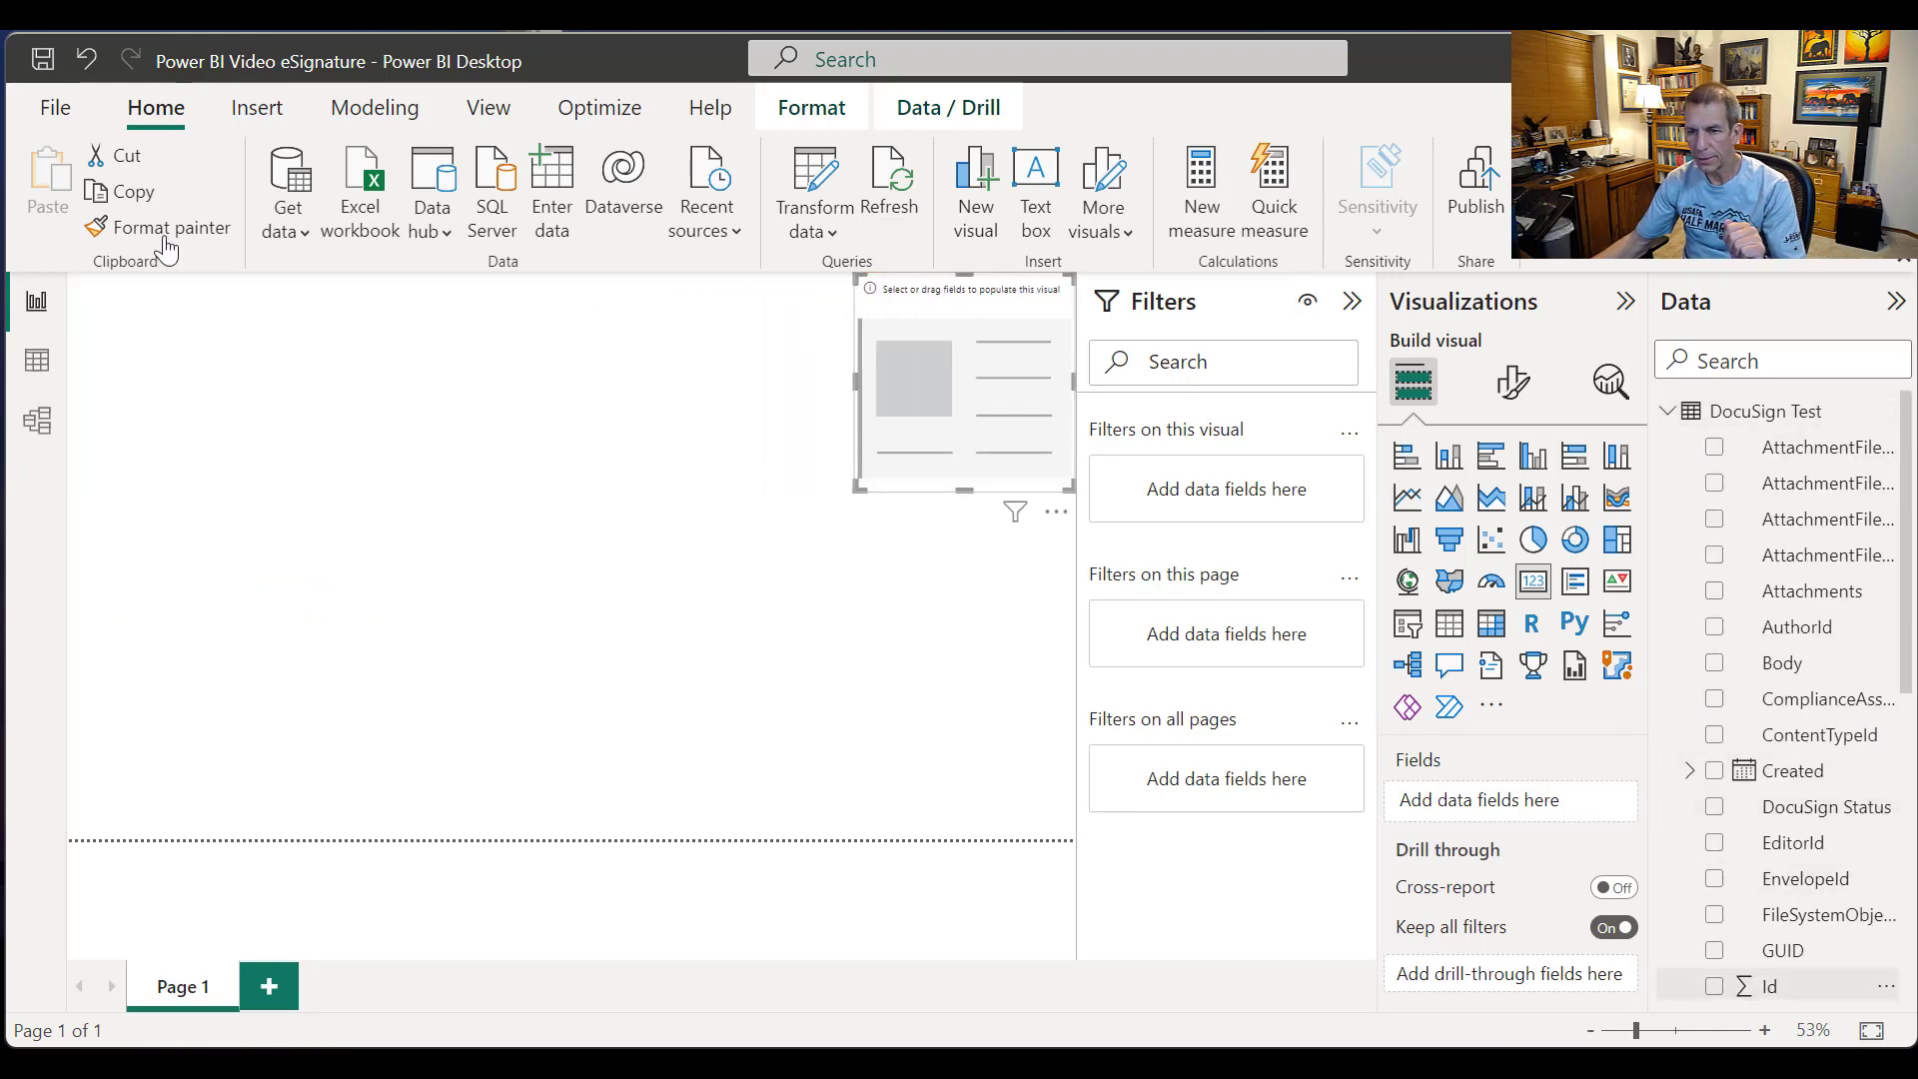
drag(1768, 986, 1509, 801)
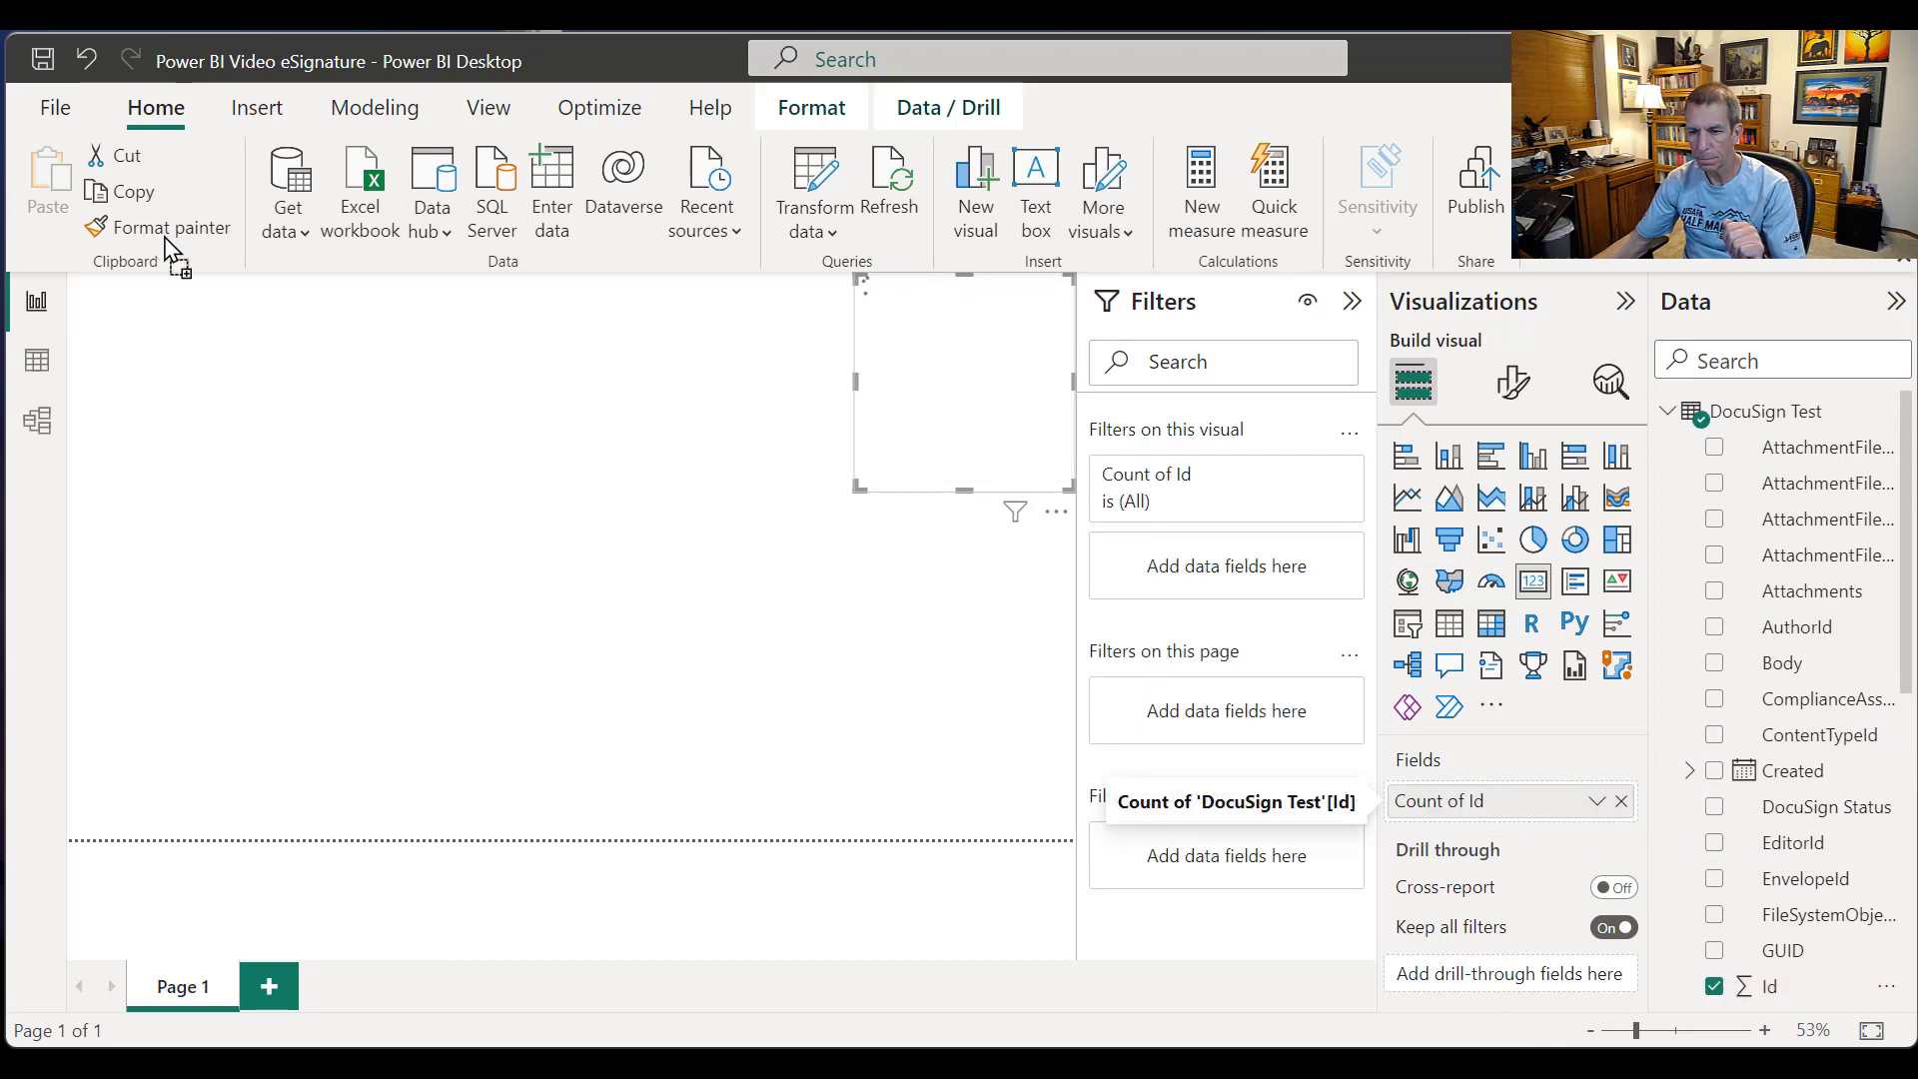
click(1597, 800)
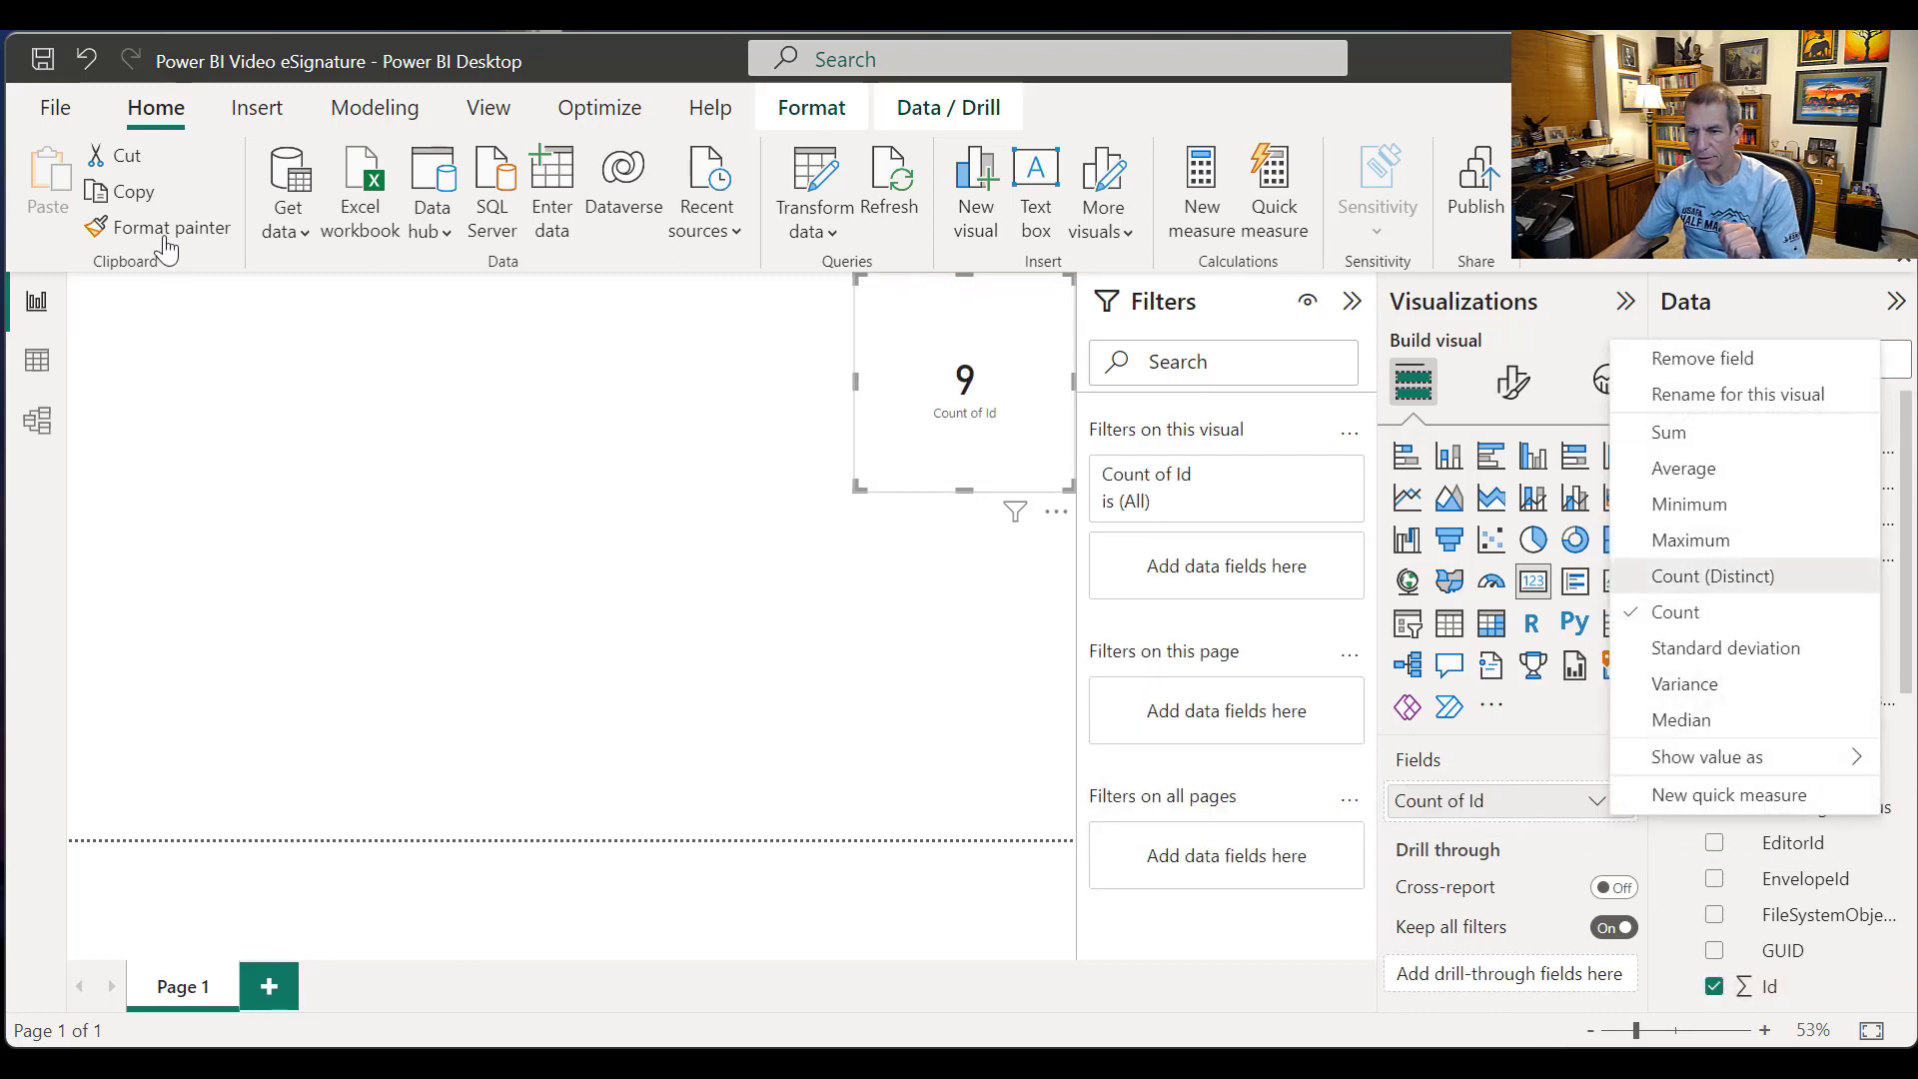
click(1713, 576)
Step: Rename the card's Count of Id value for this visual to # of Forms and reduce the card's height
click(1597, 801)
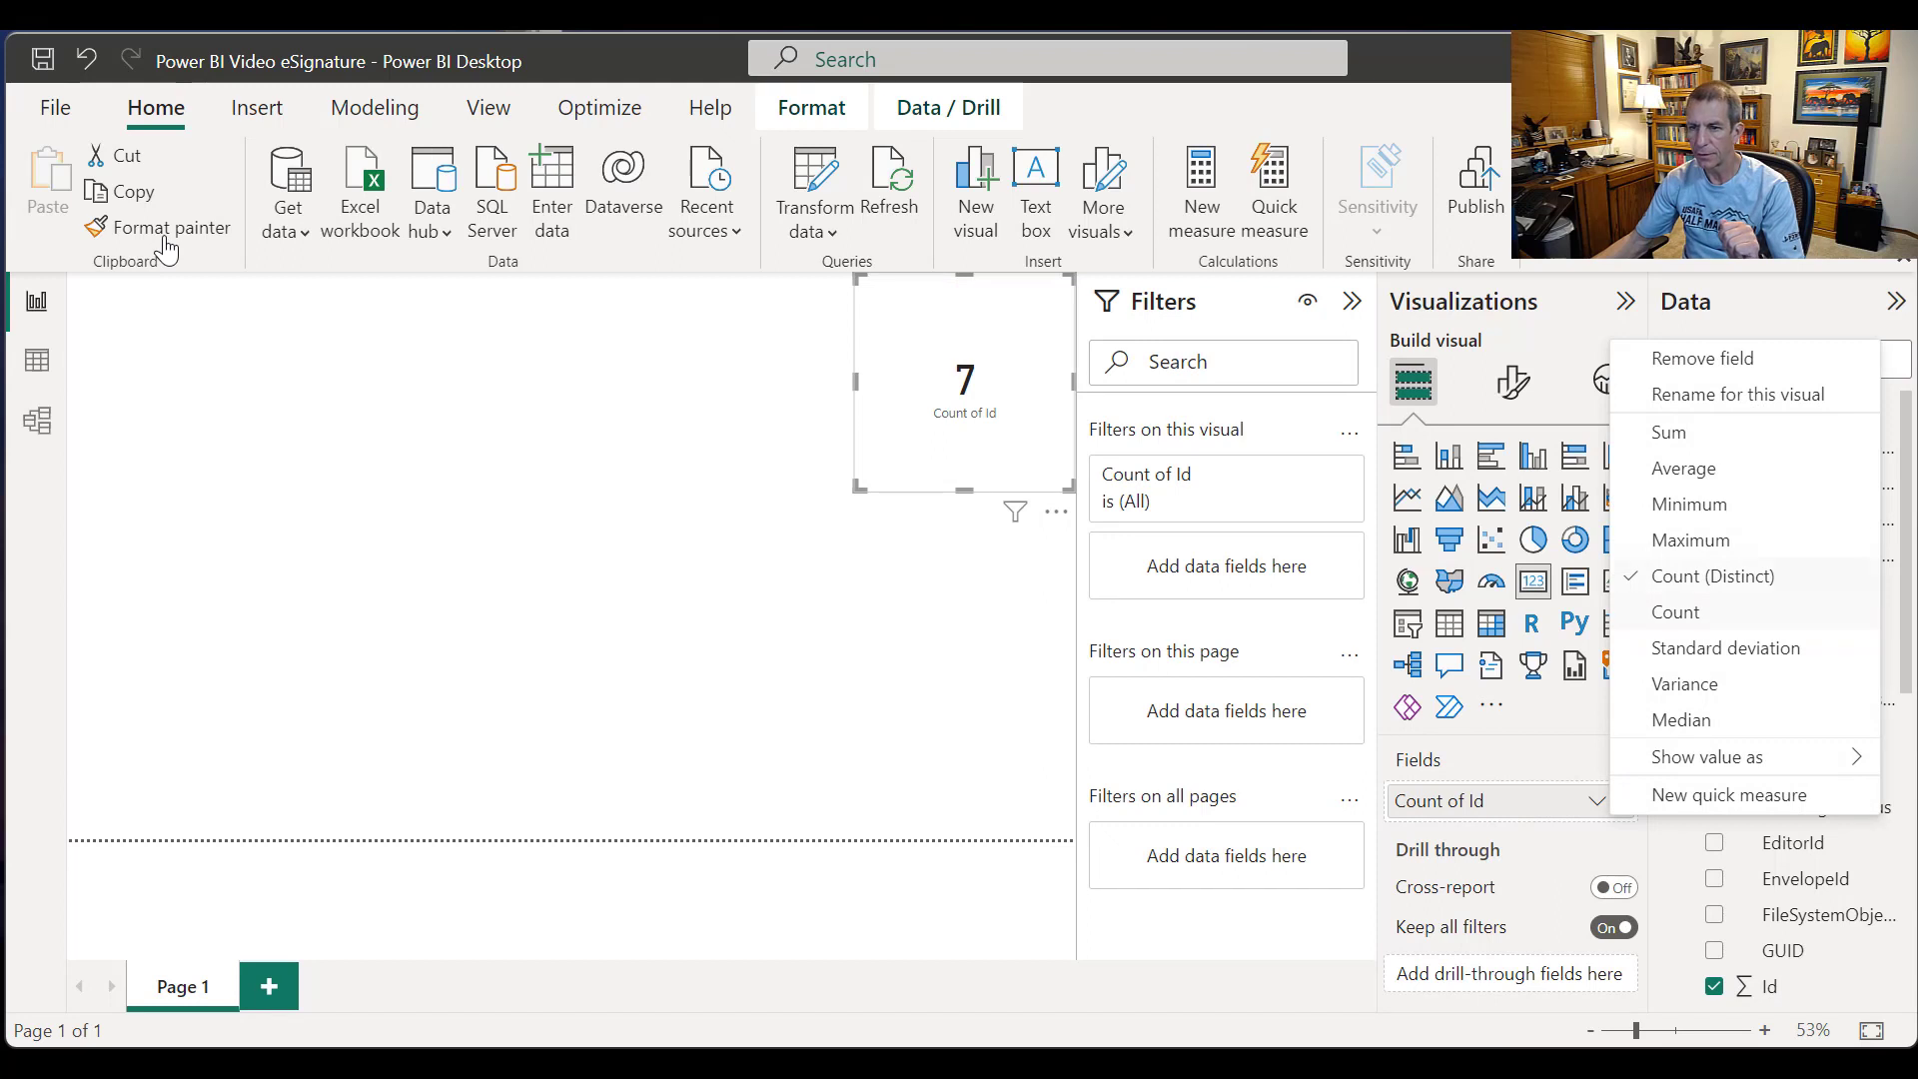
key(Up)
key(Up)
key(Up)
key(Up)
key(Up)
key(Return)
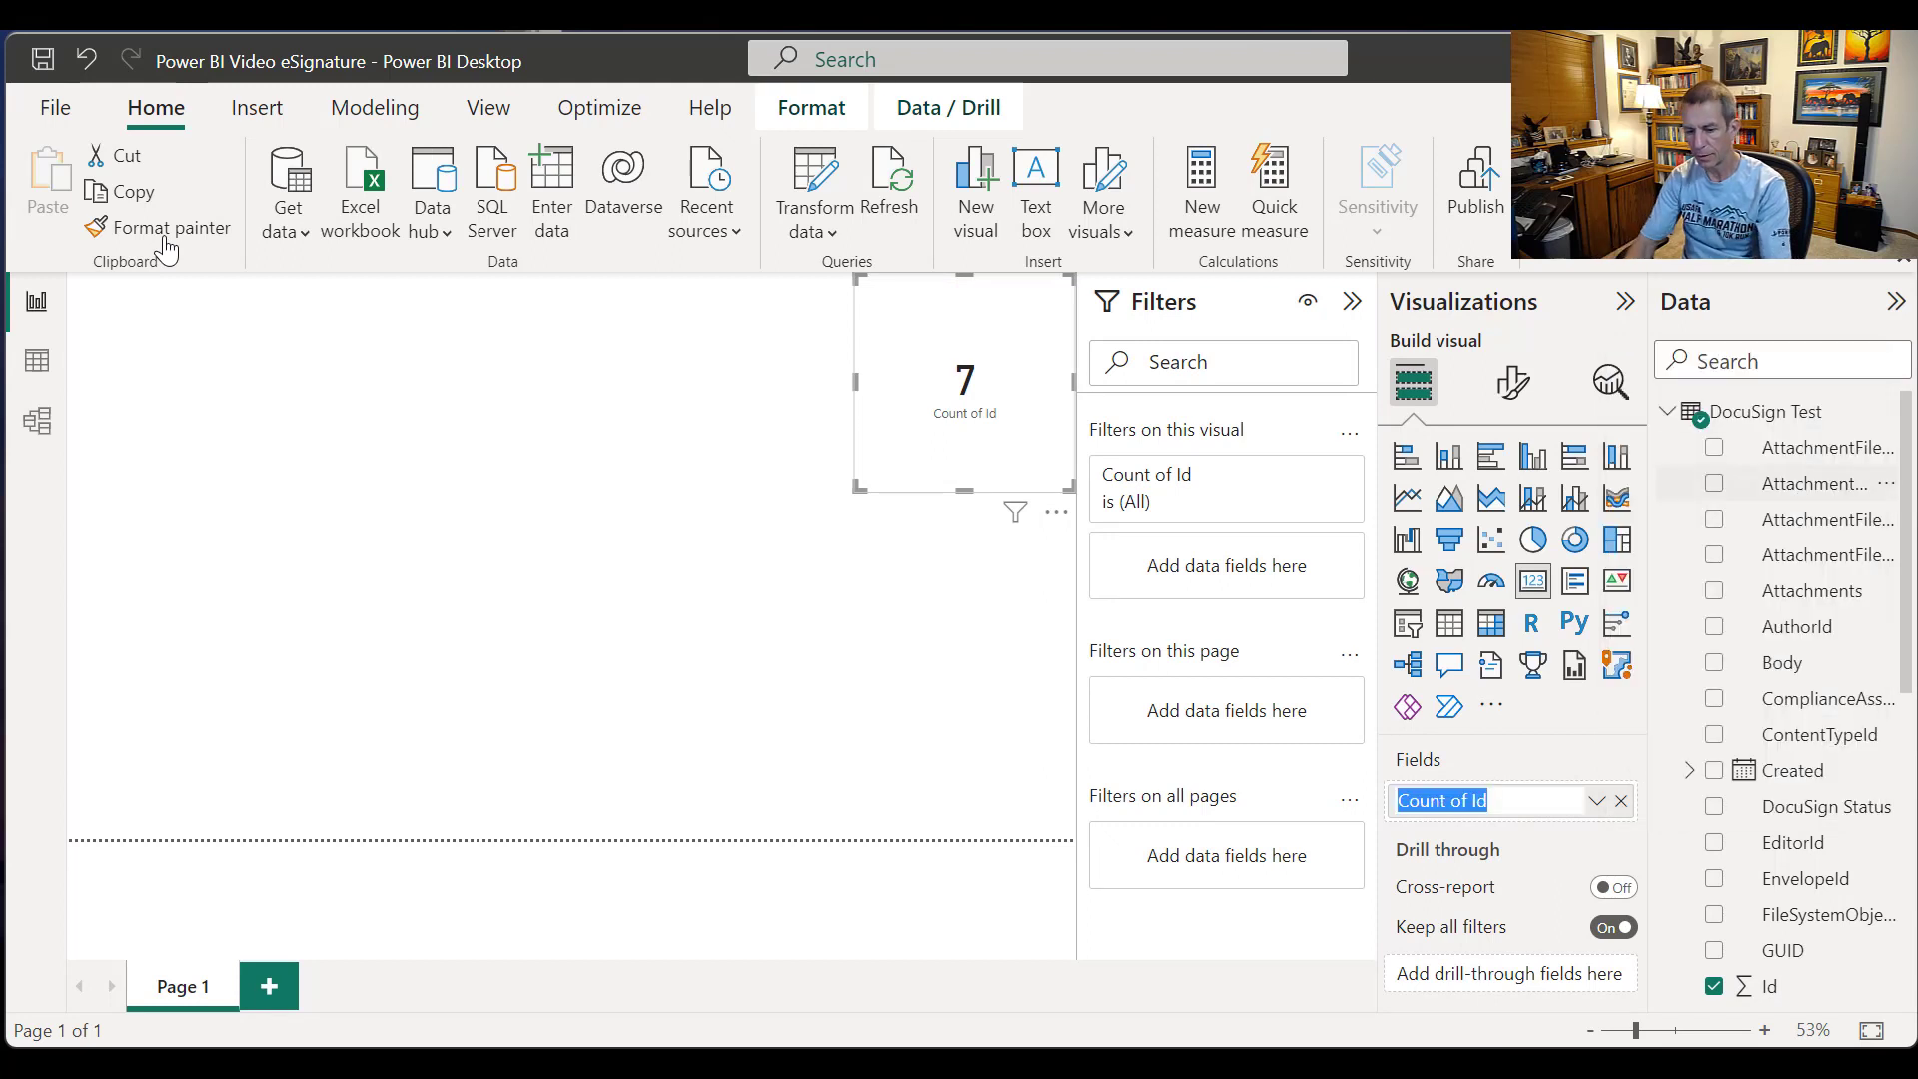
text(@)
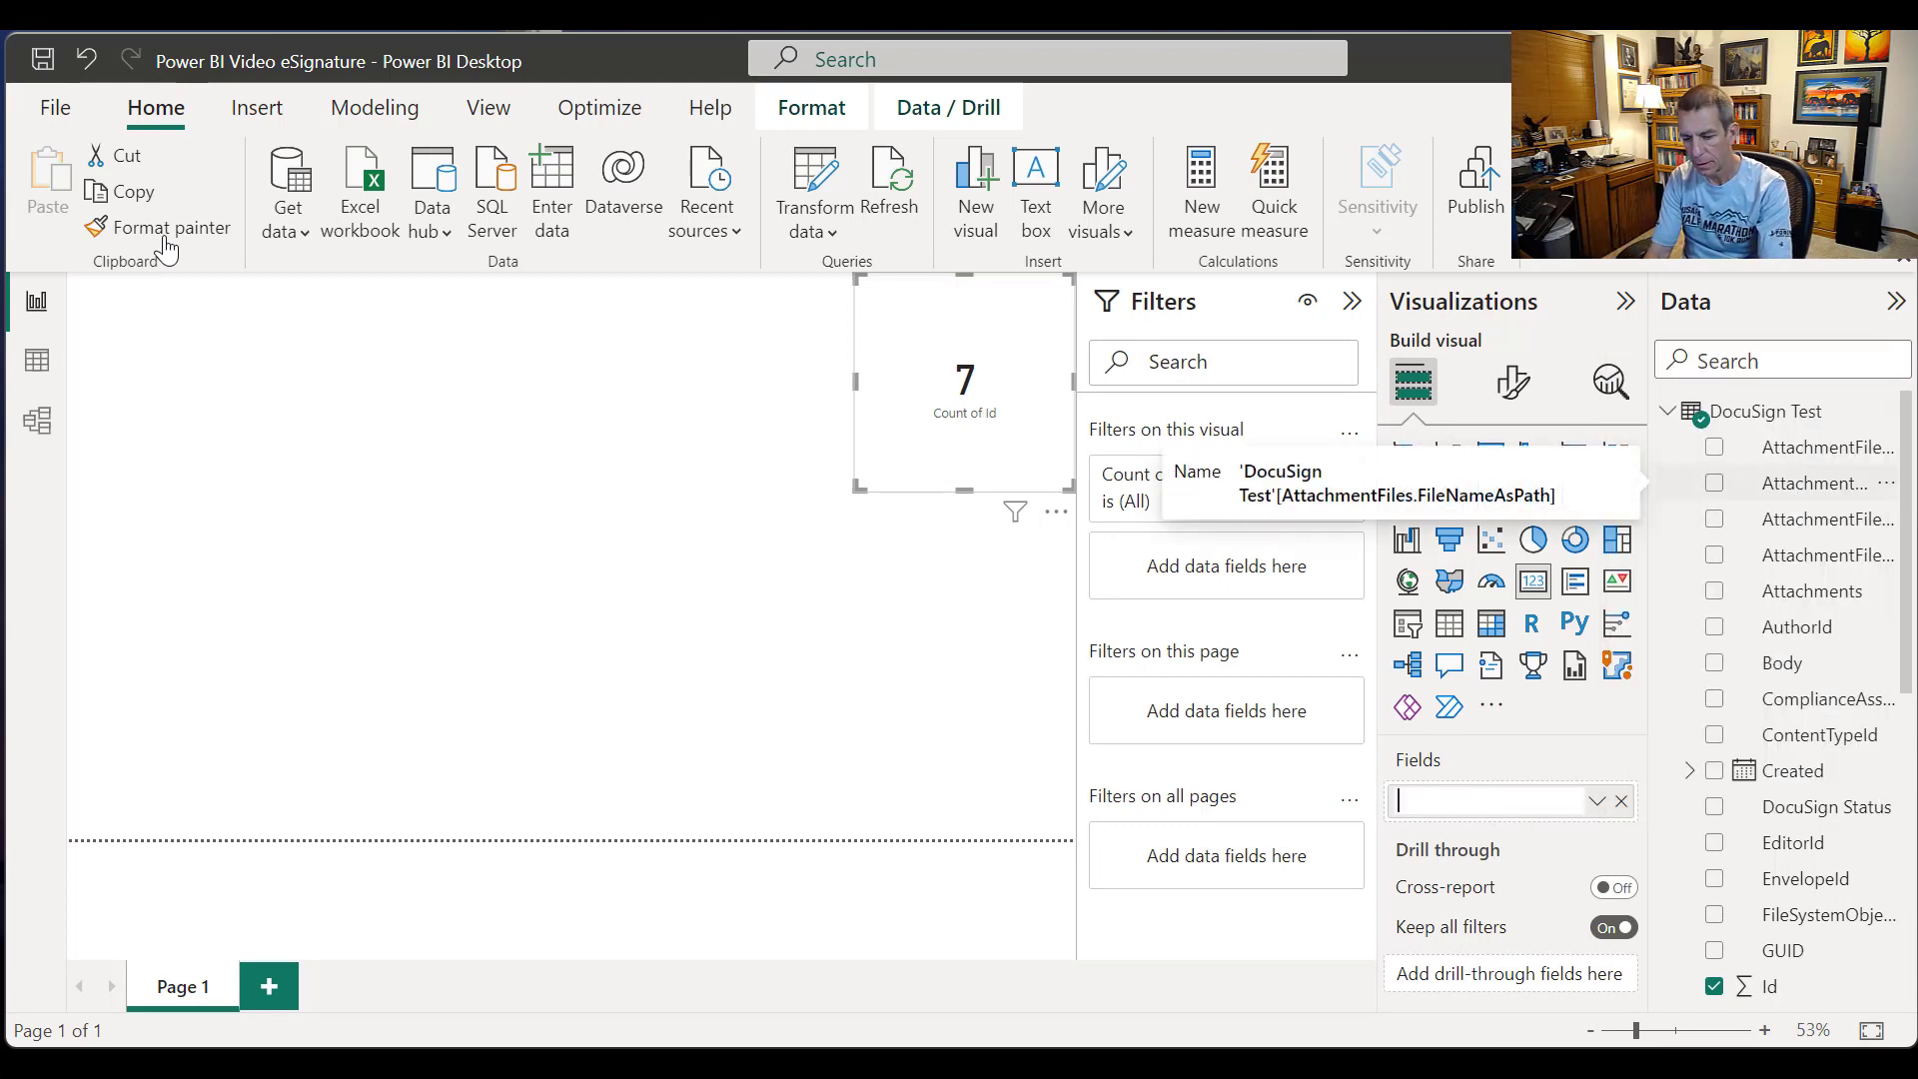
text( of Forms)
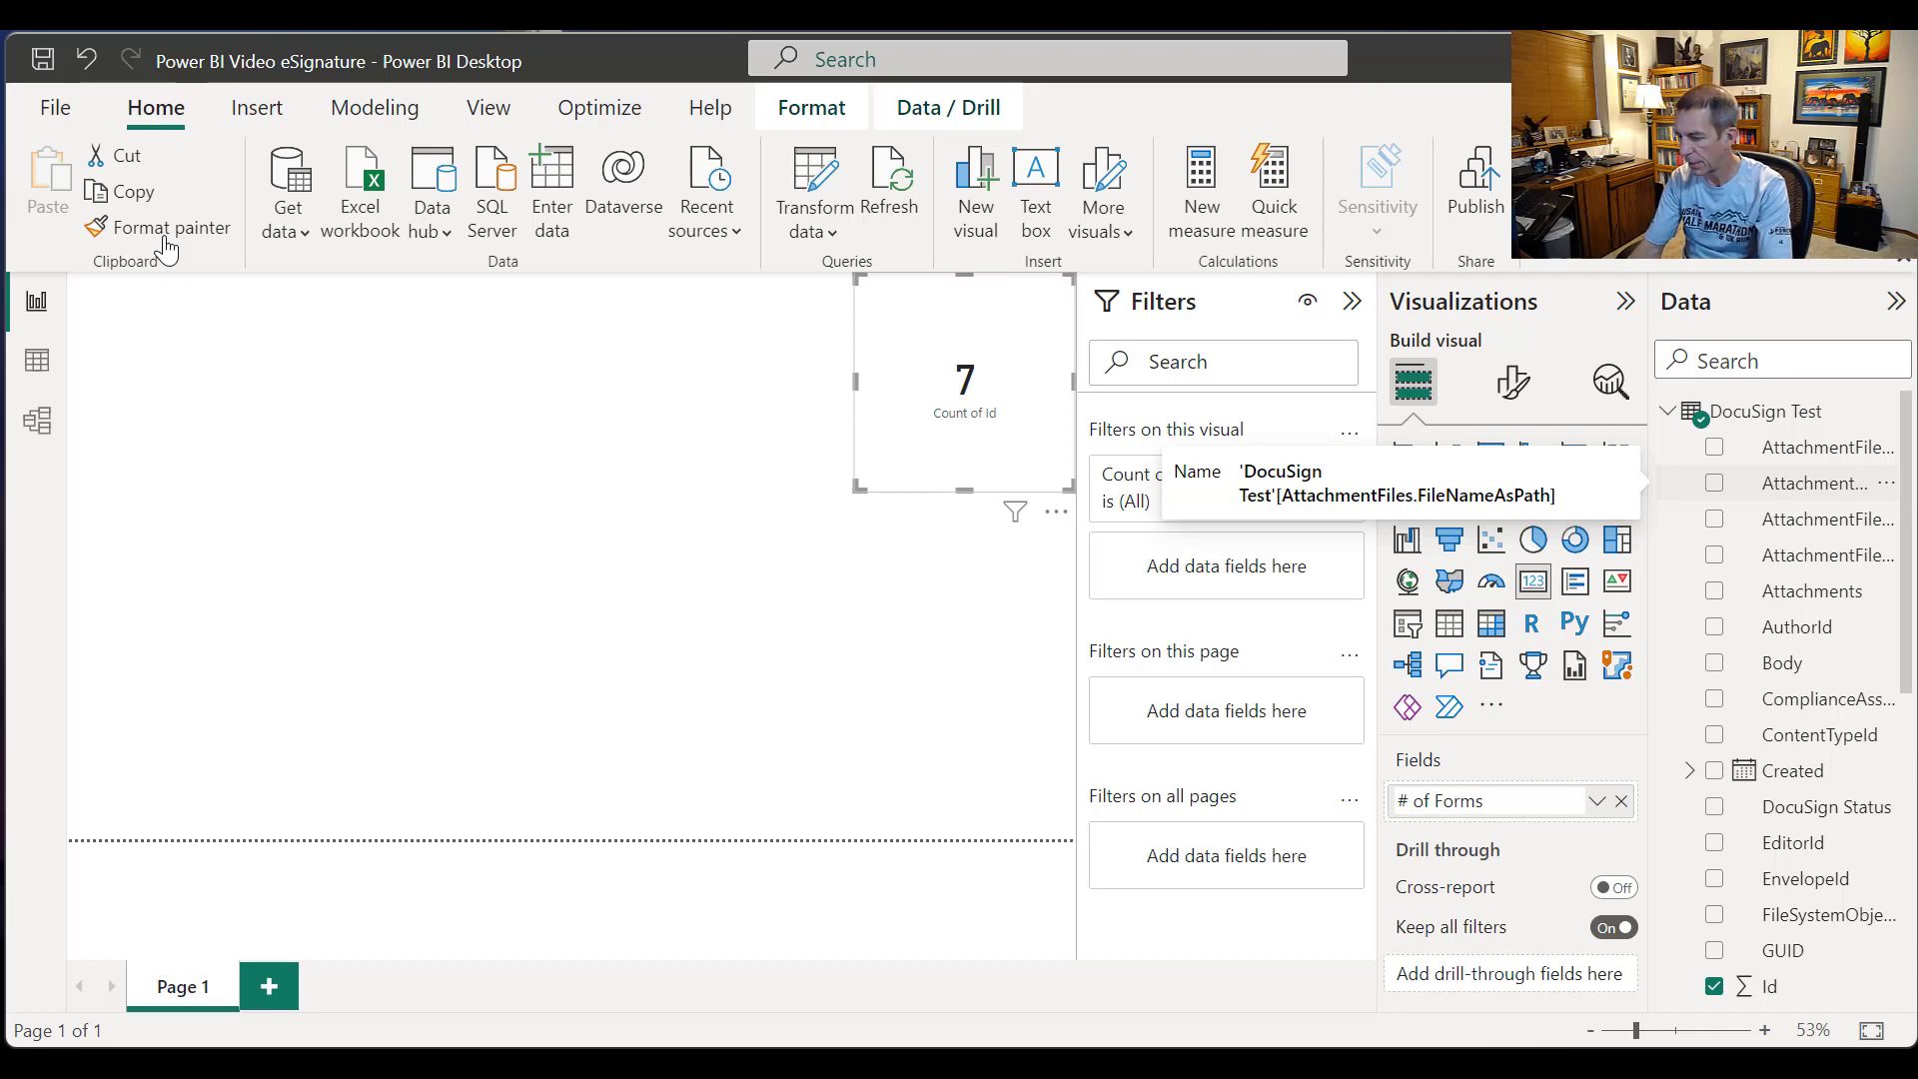
key(ctrl+a)
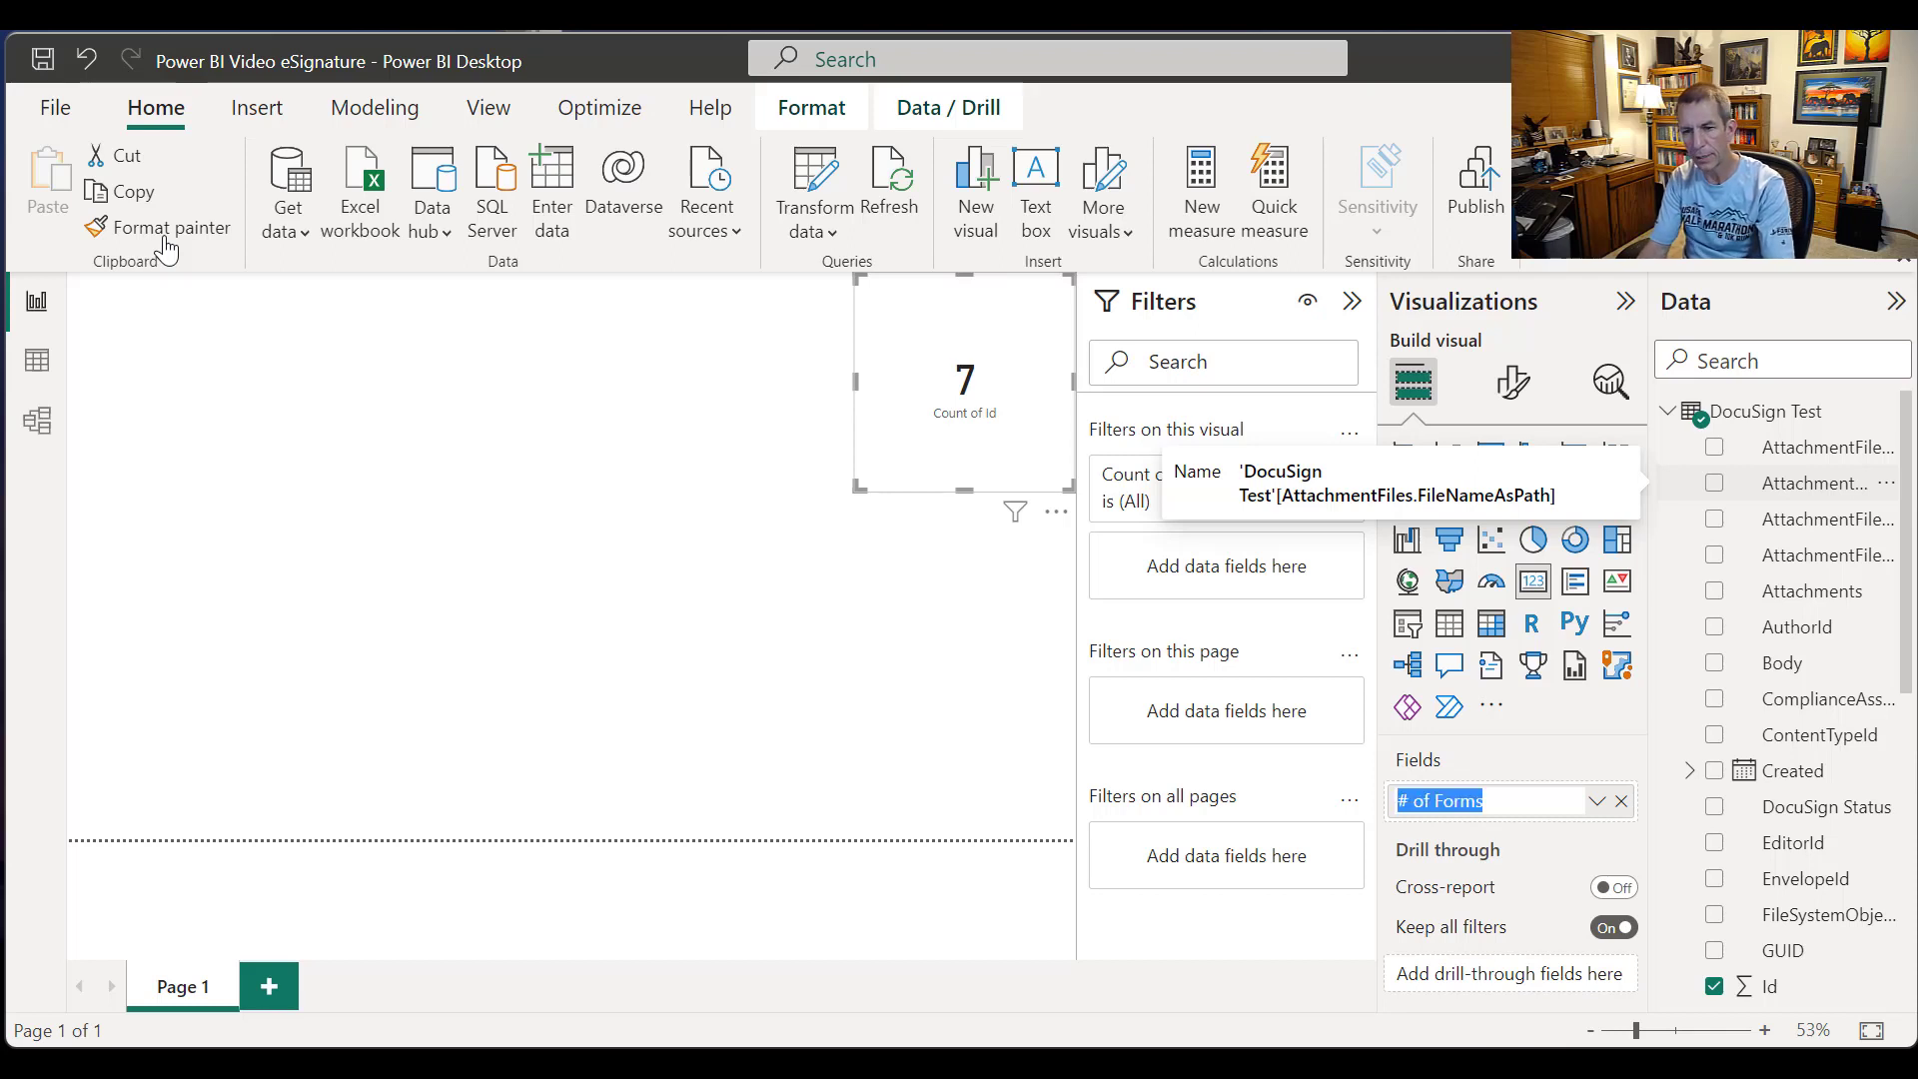
key(Return)
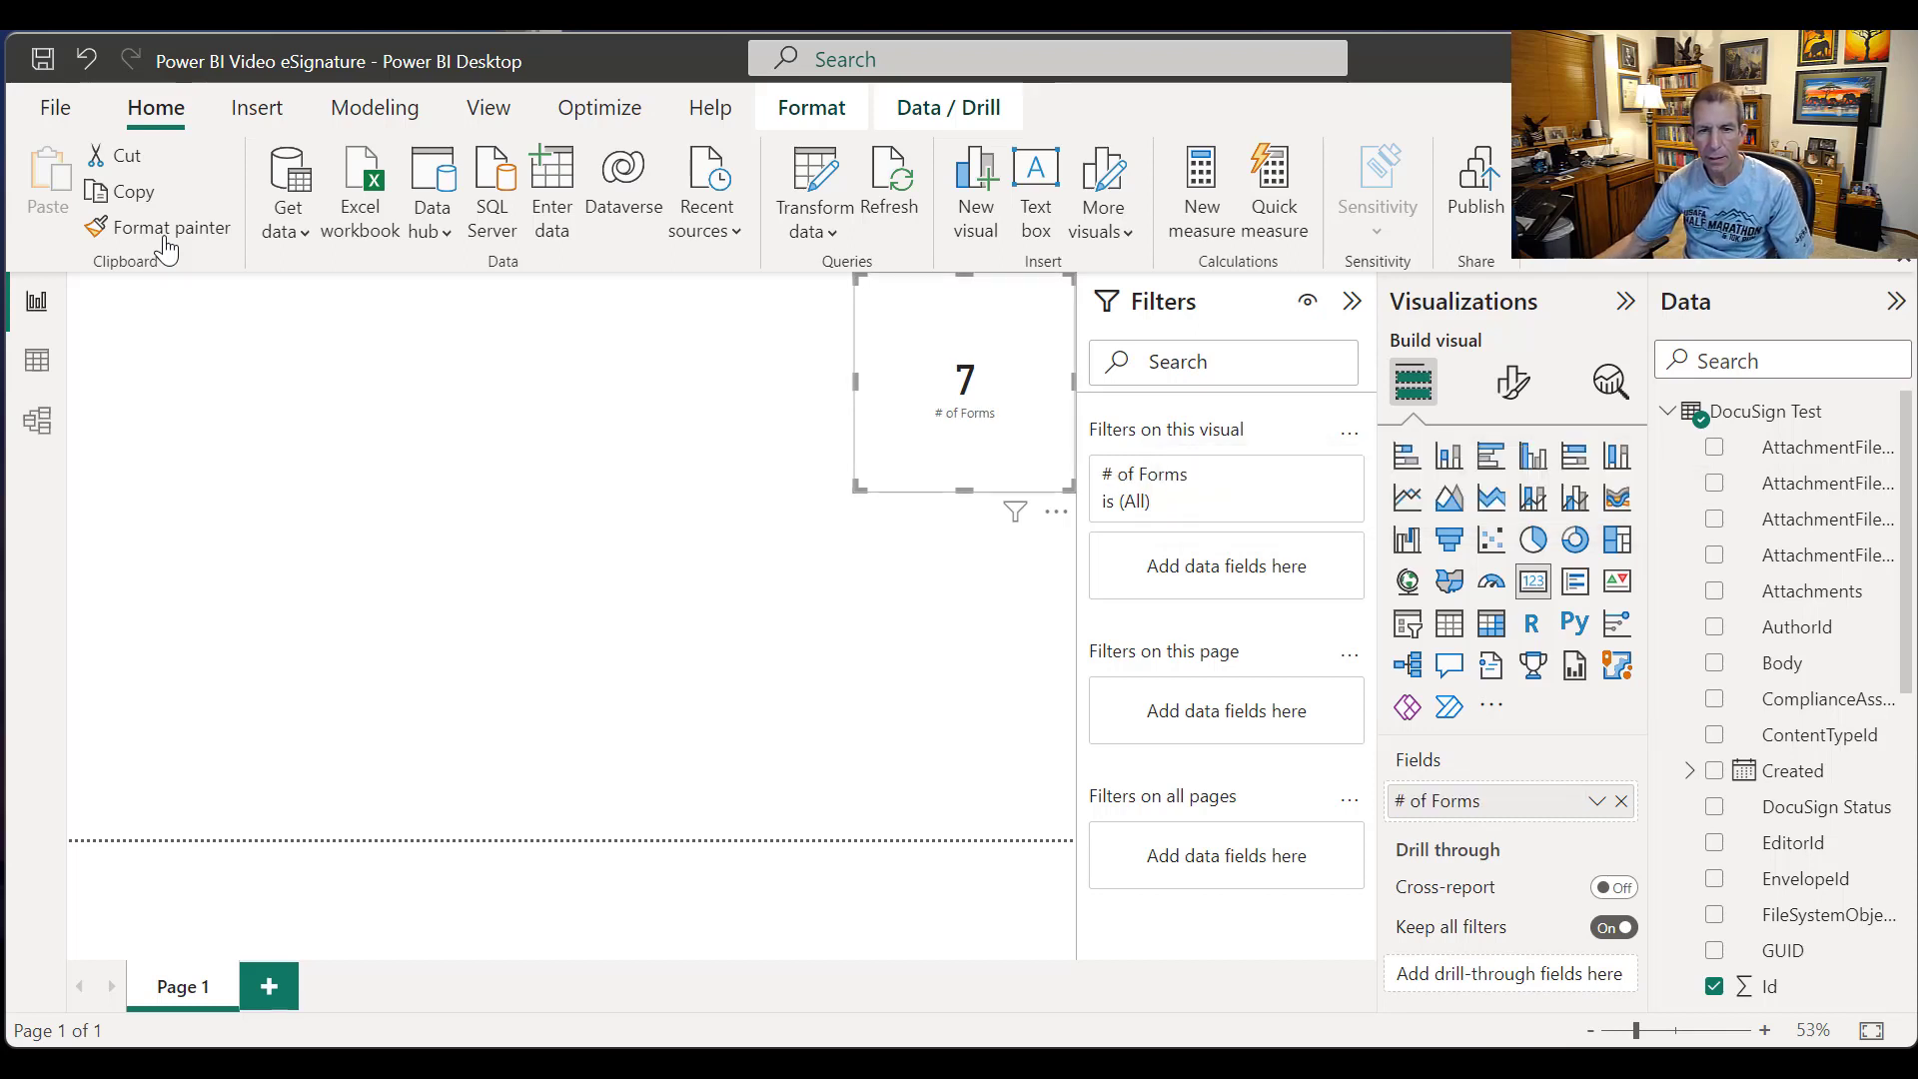
drag(964, 489, 964, 409)
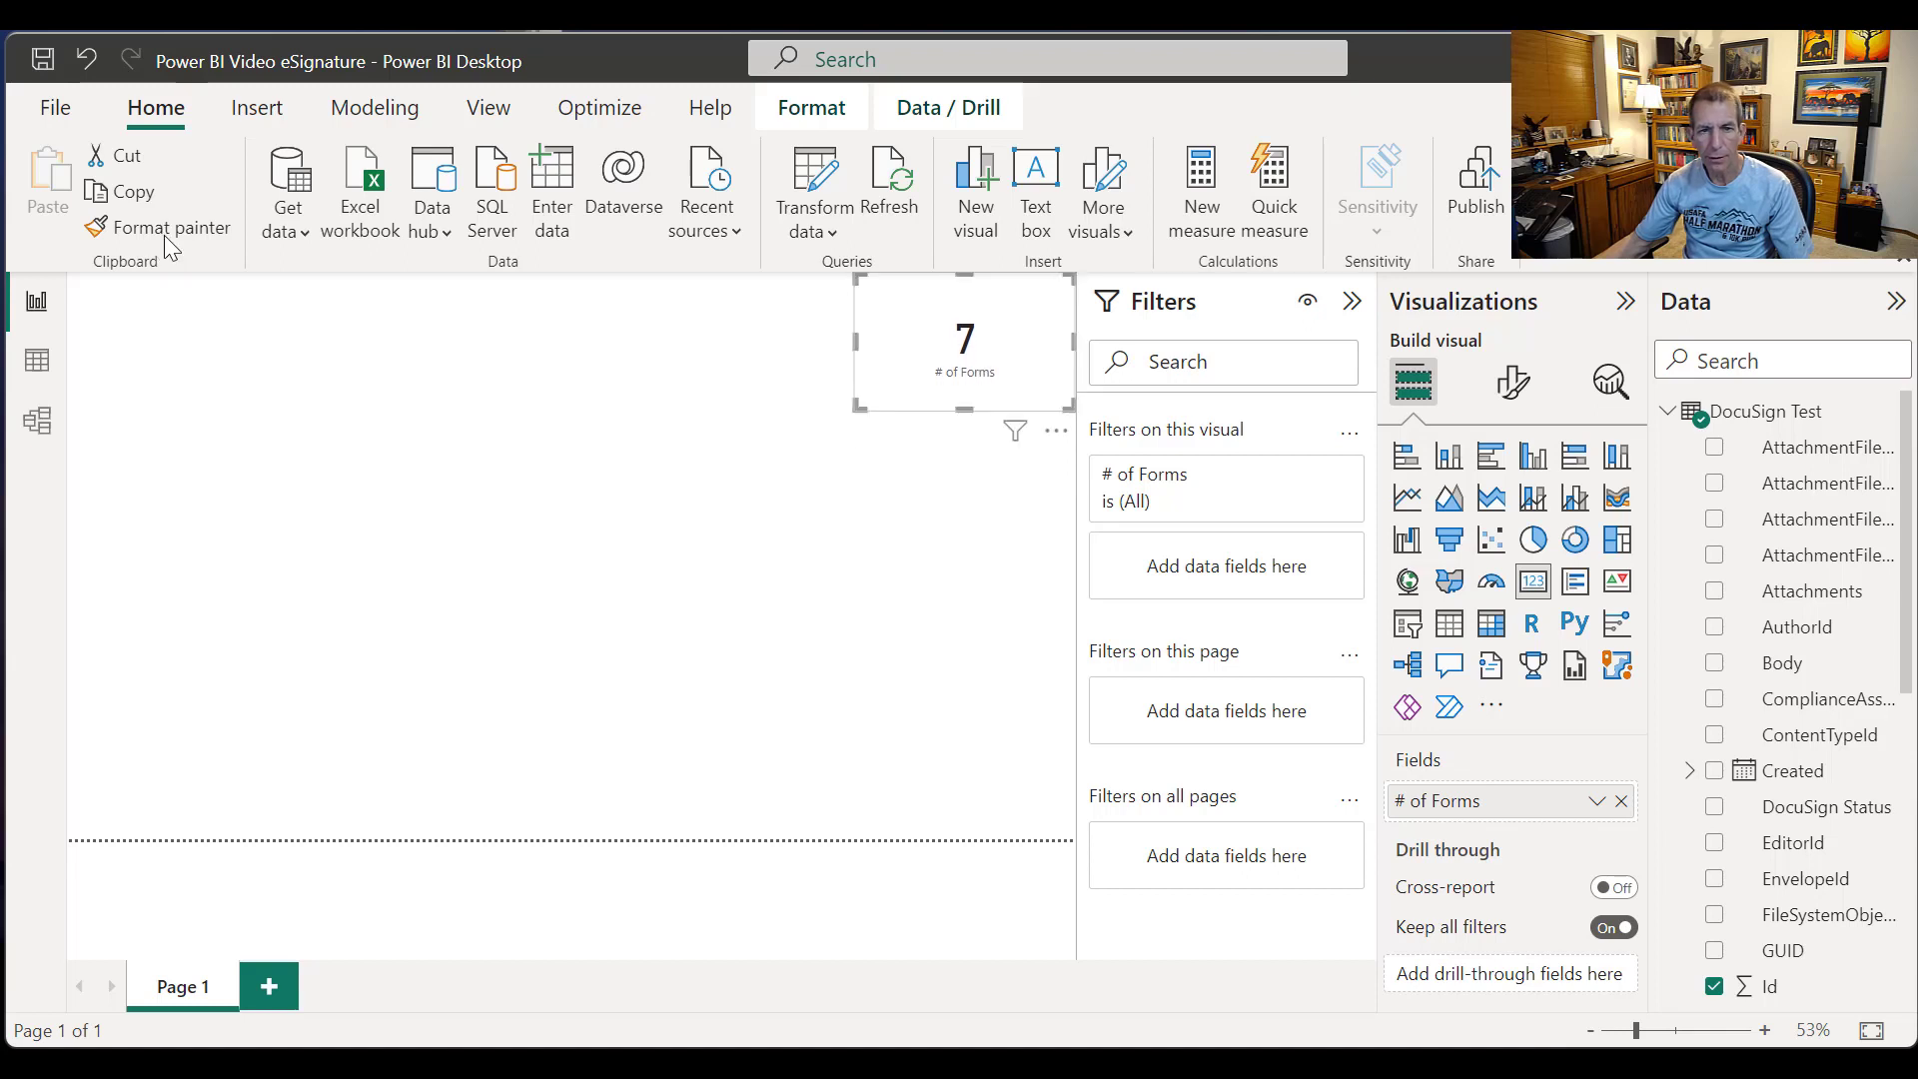
Step: Add an empty table visual and place it at the lower left of Page 1, against the page's bottom edge
click(850, 559)
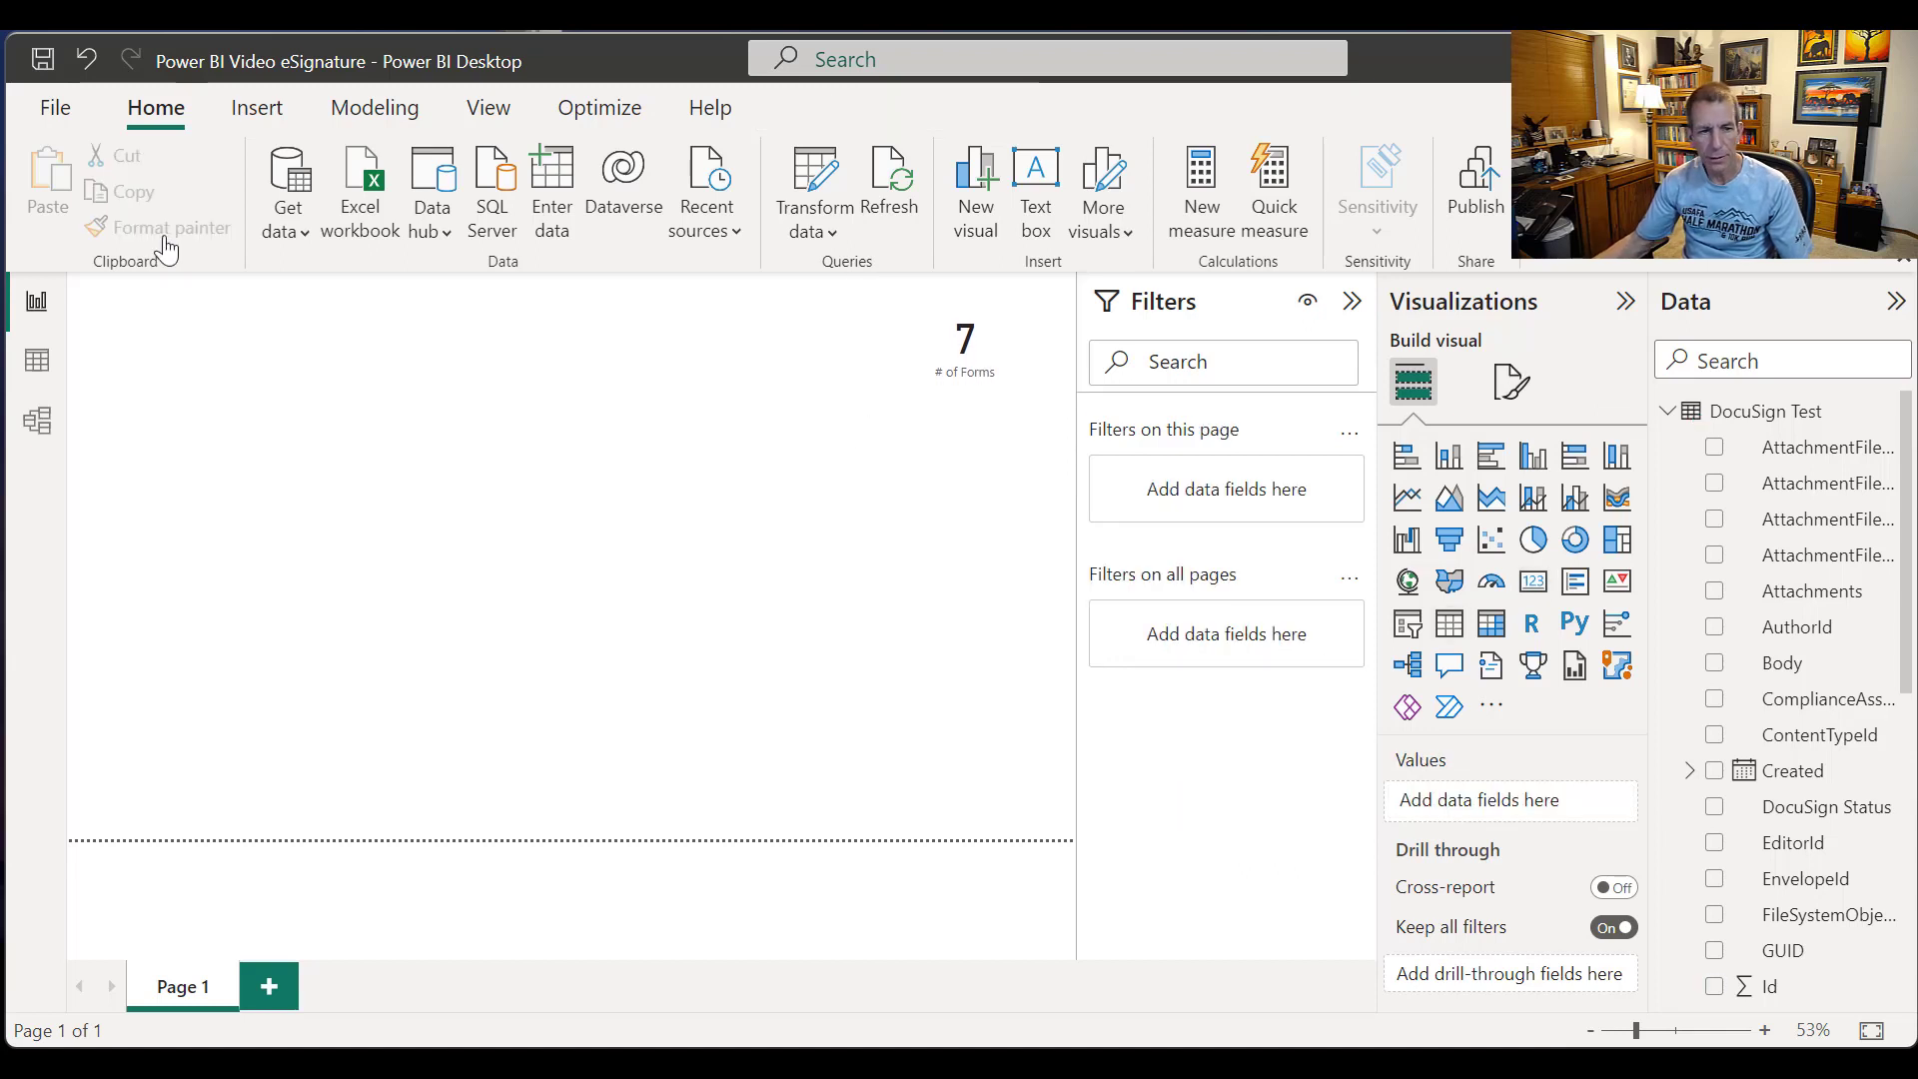
click(1449, 623)
mouse_move(317, 635)
mouse_down()
mouse_move(204, 679)
mouse_move(204, 712)
mouse_move(927, 721)
mouse_move(909, 721)
mouse_up()
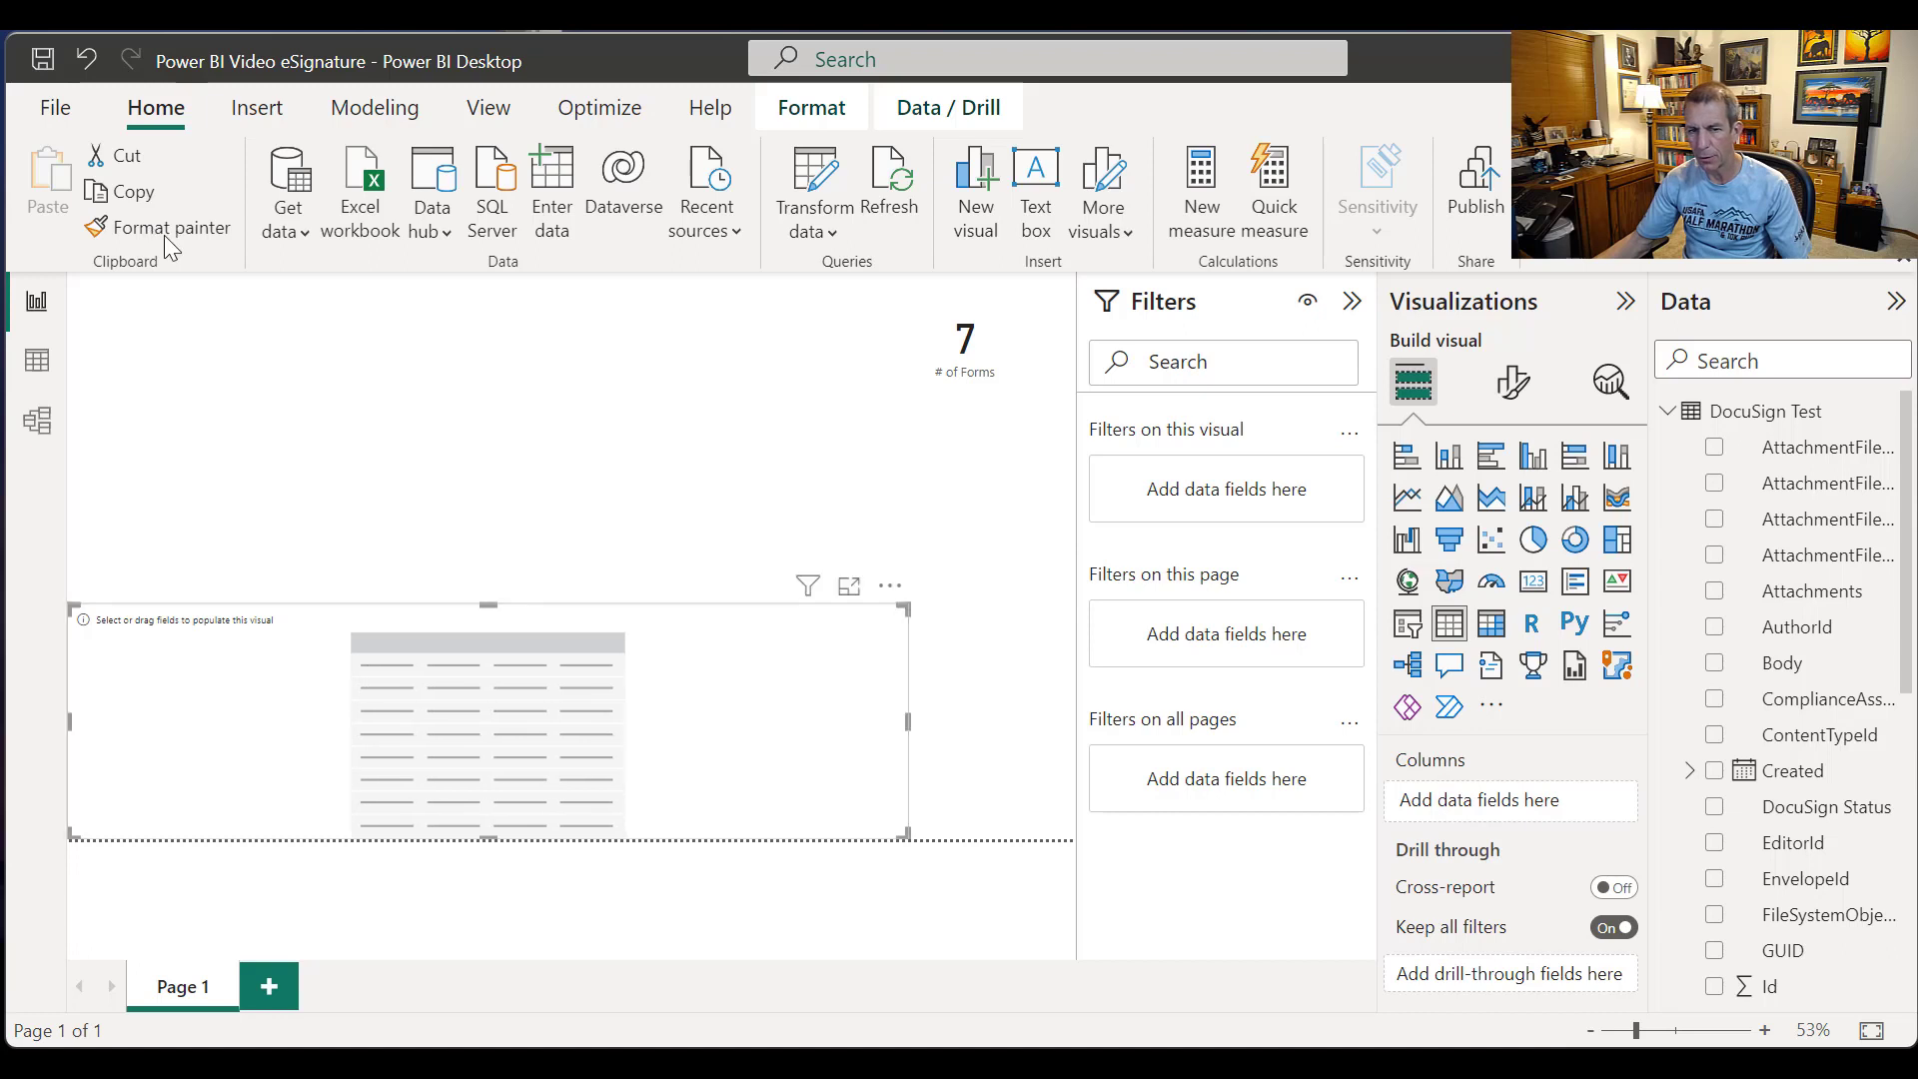
Step: Add a multi-row card and fit it into the space beside the table, matching the table's height
click(984, 499)
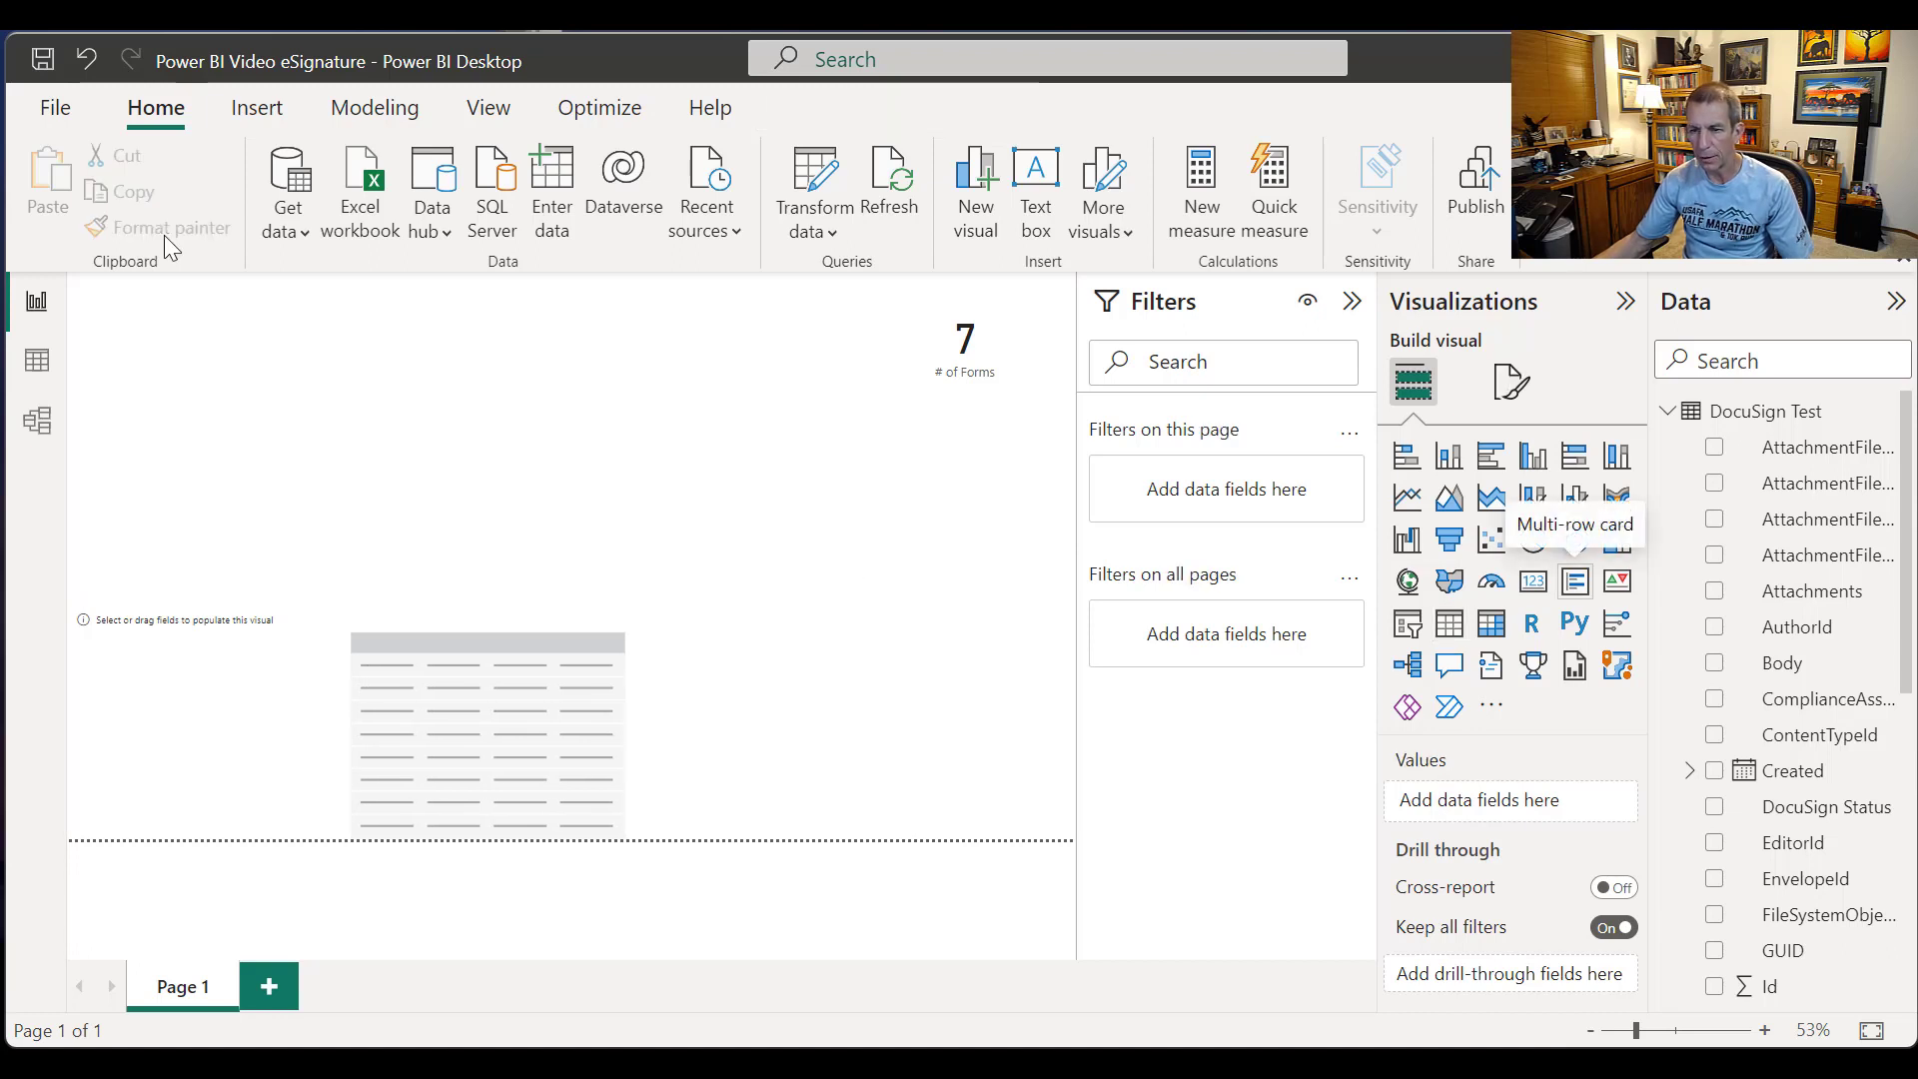
click(1576, 581)
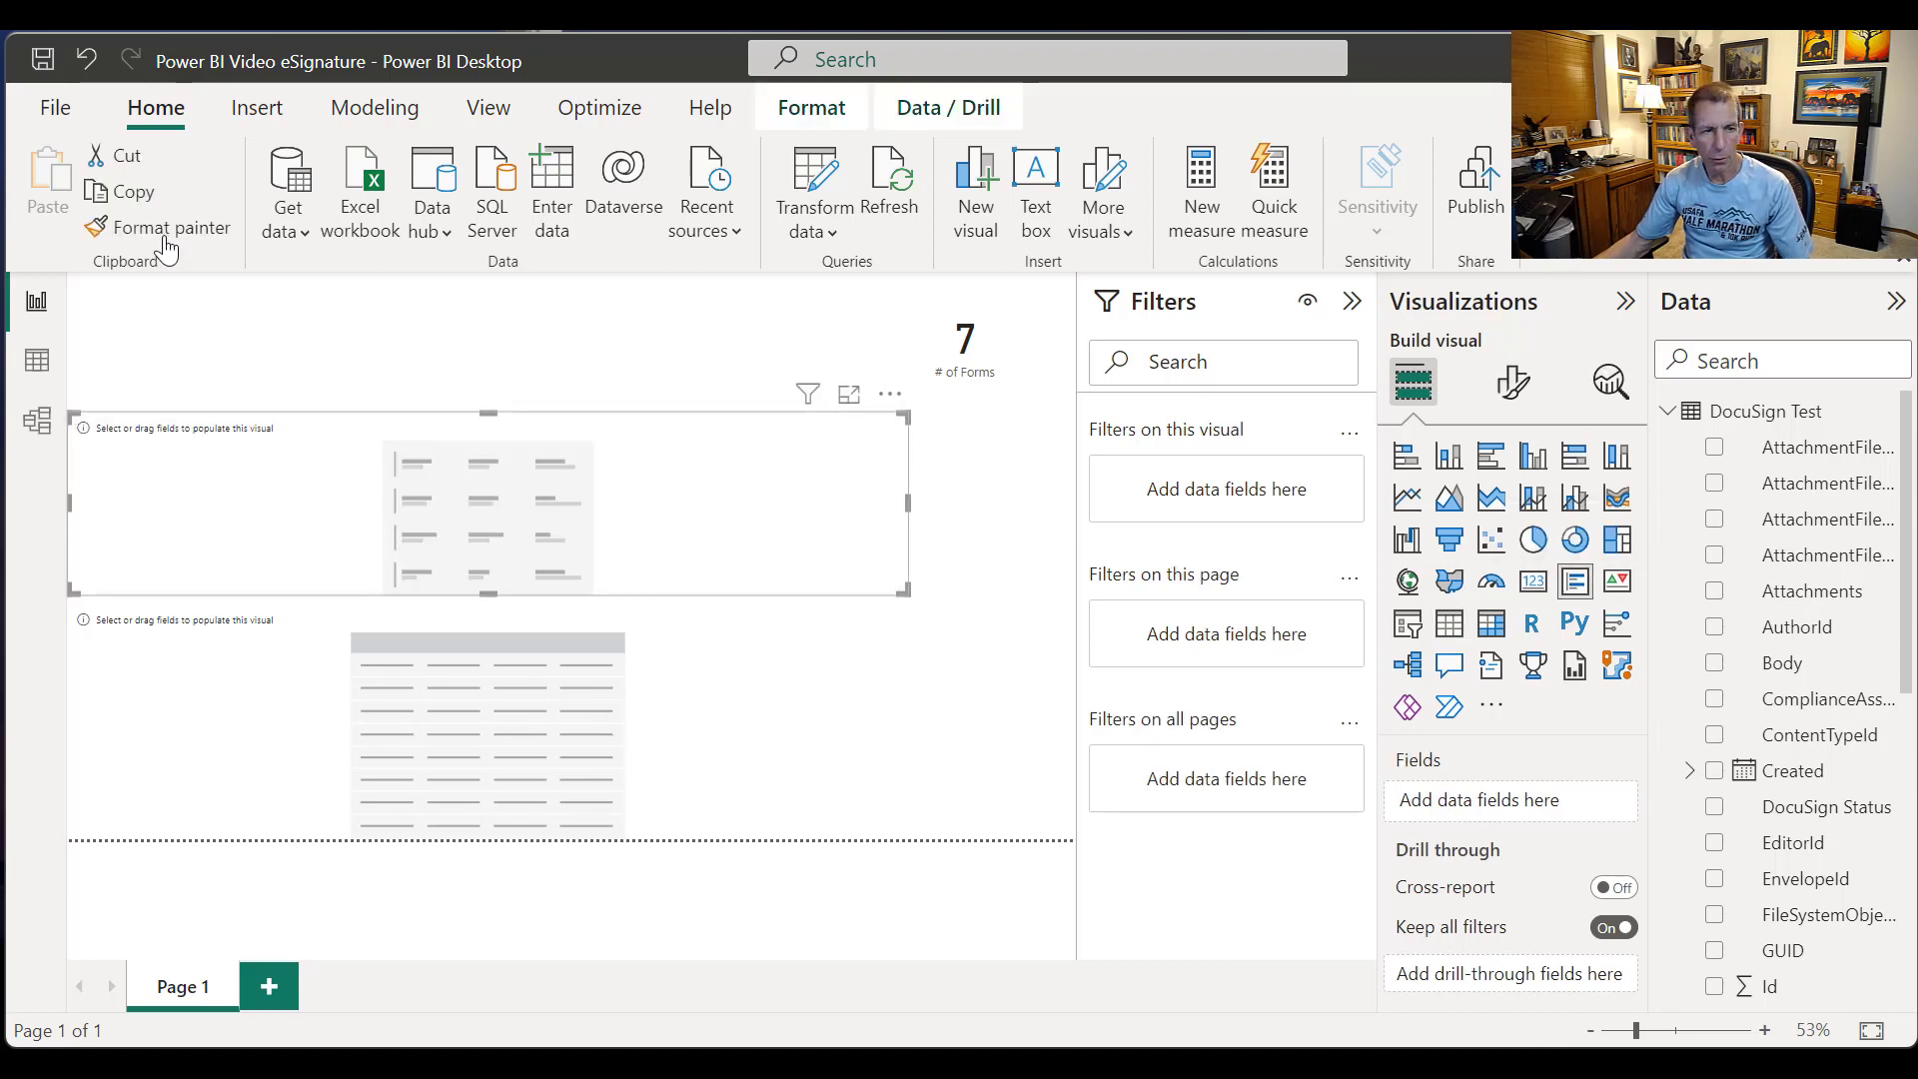
mouse_move(70, 502)
mouse_down()
mouse_move(831, 502)
mouse_move(705, 503)
mouse_move(967, 692)
mouse_move(967, 745)
mouse_move(967, 693)
mouse_up()
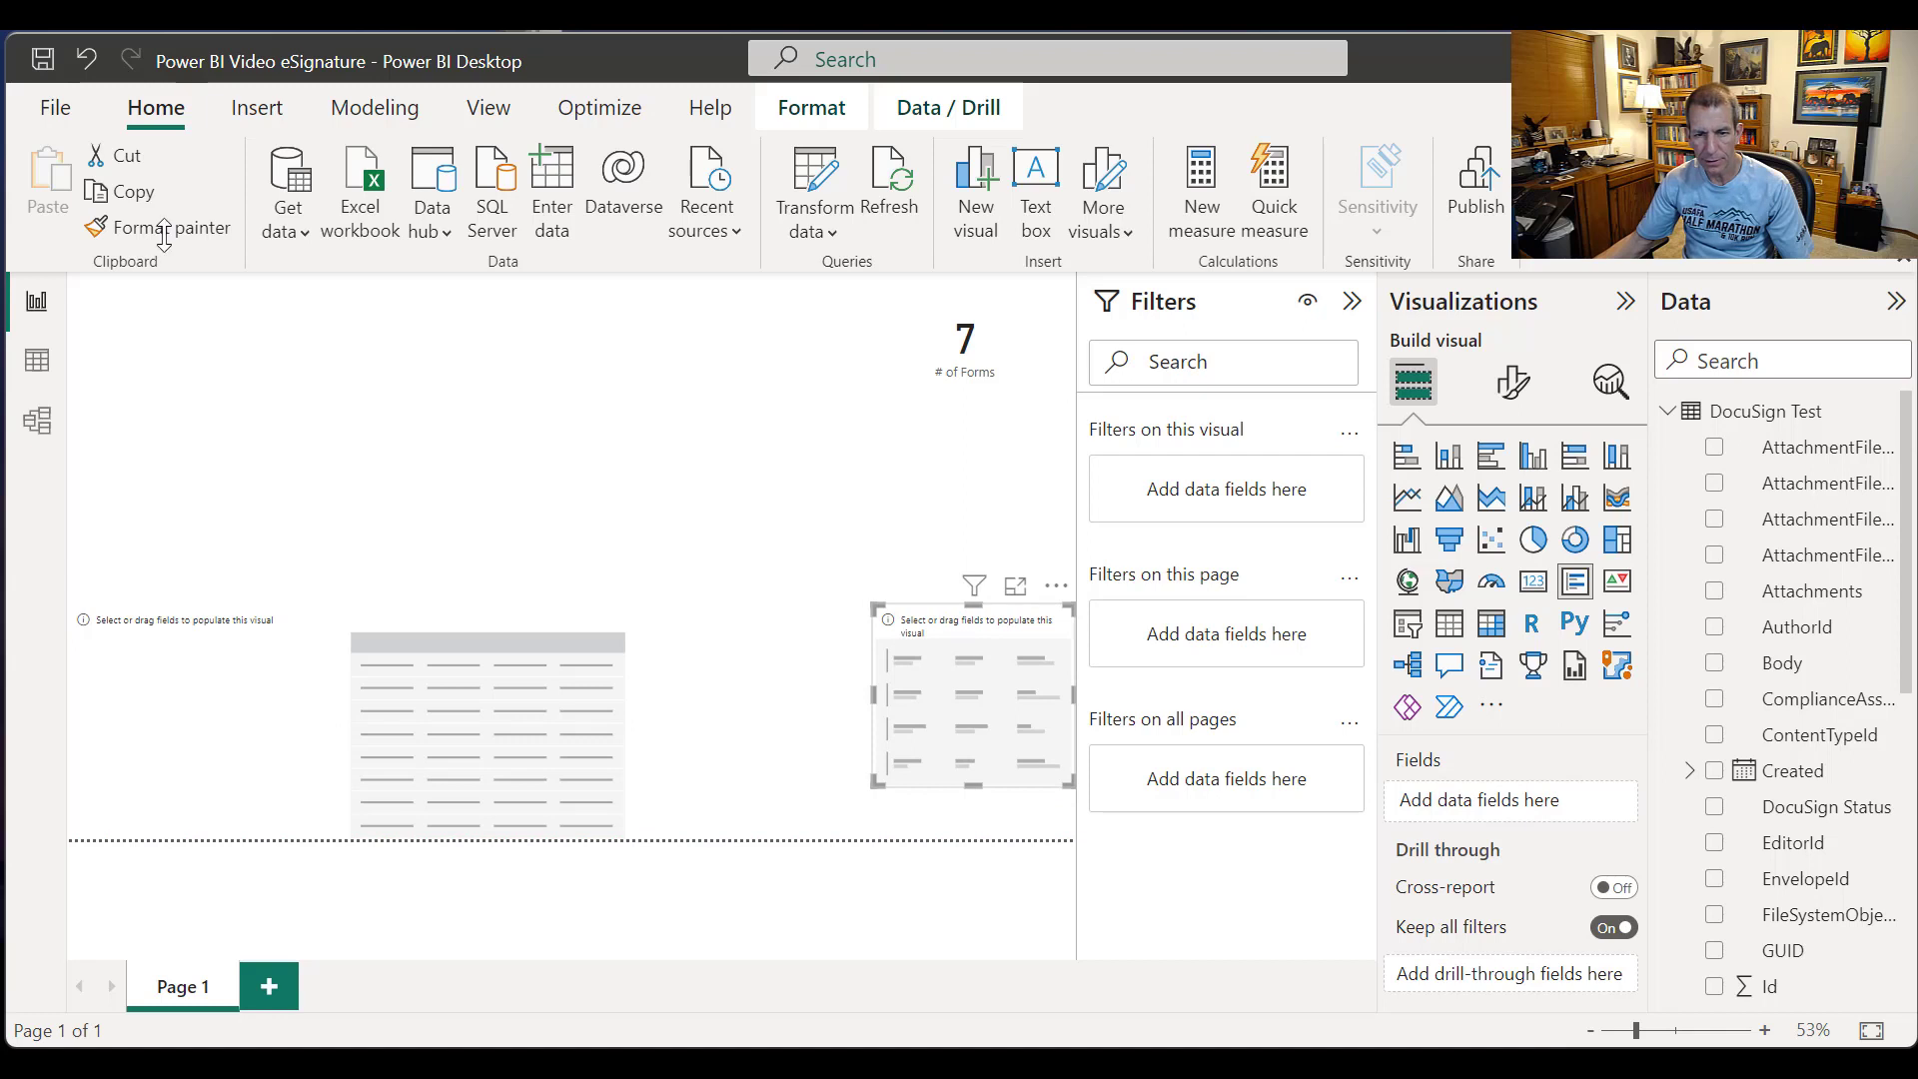
drag(974, 786, 974, 839)
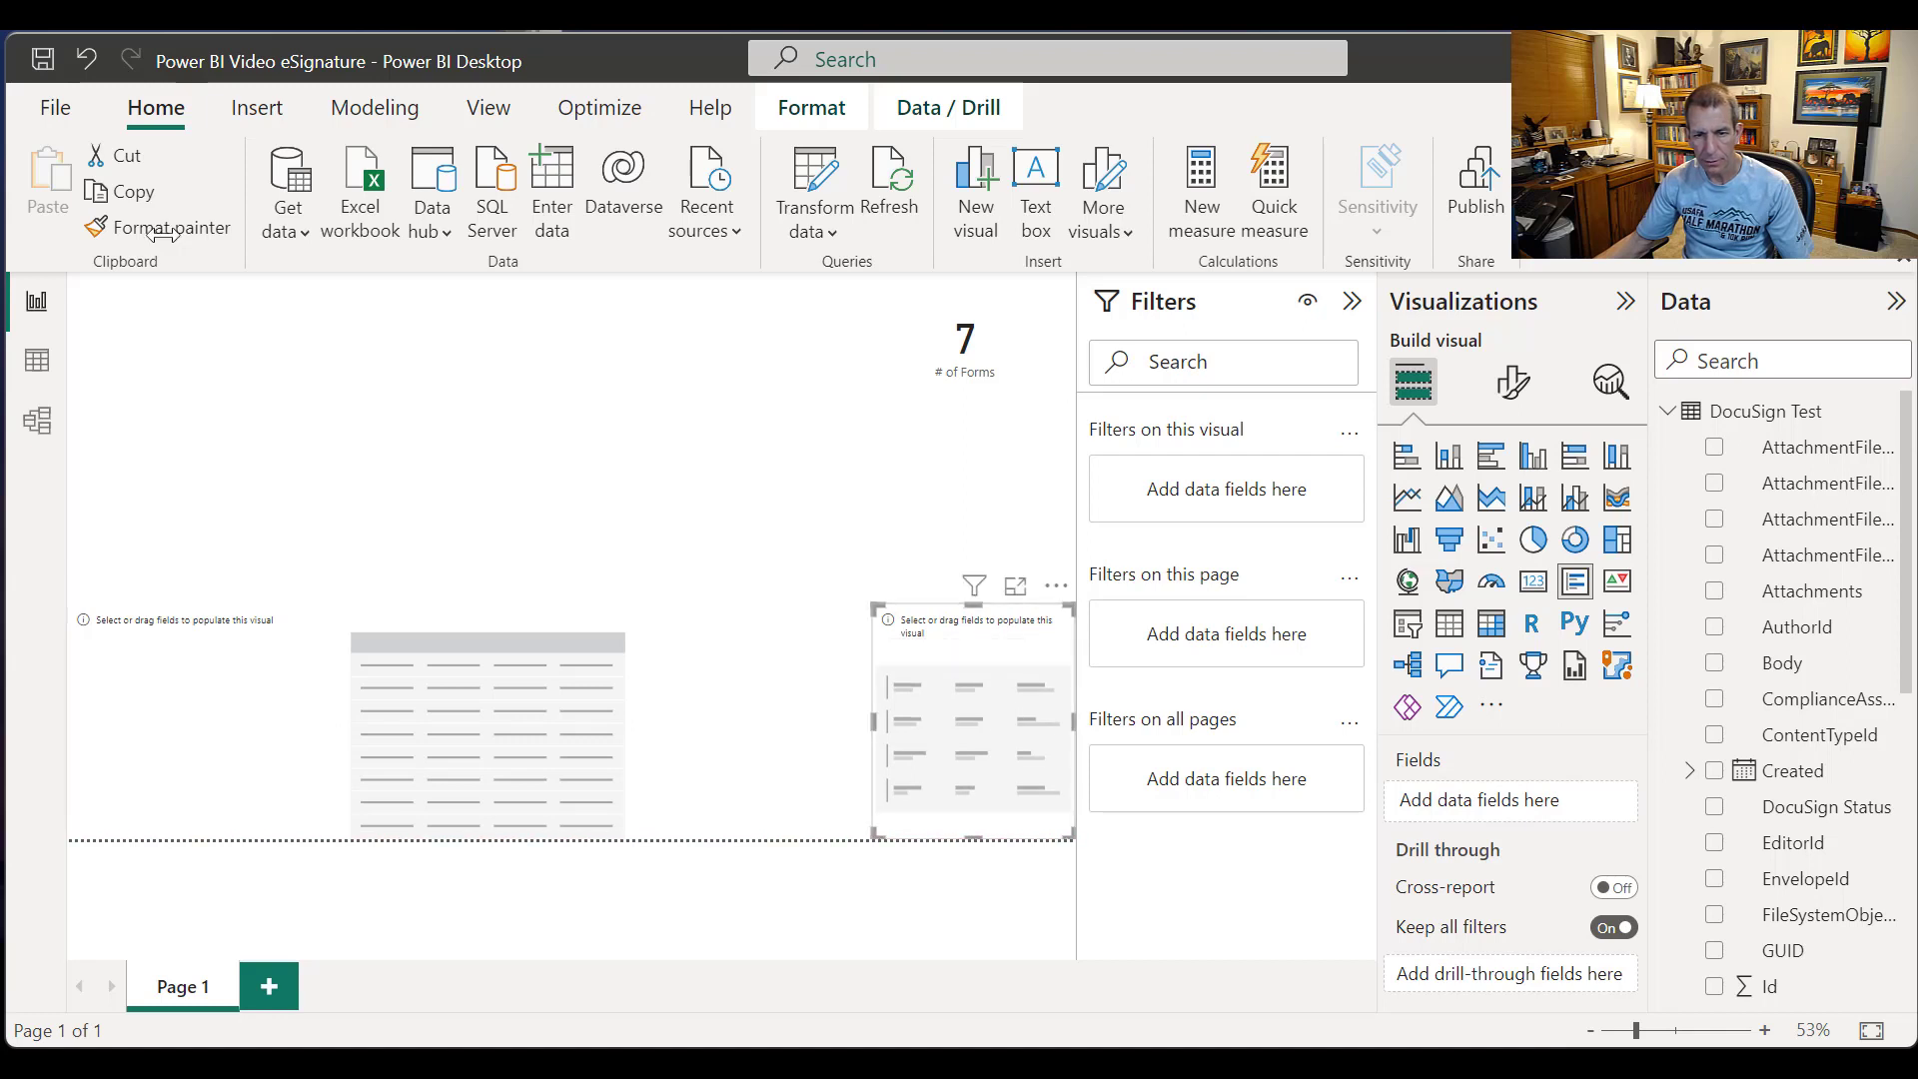
mouse_move(872, 720)
mouse_down()
mouse_move(944, 721)
mouse_move(880, 721)
mouse_move(910, 720)
mouse_up()
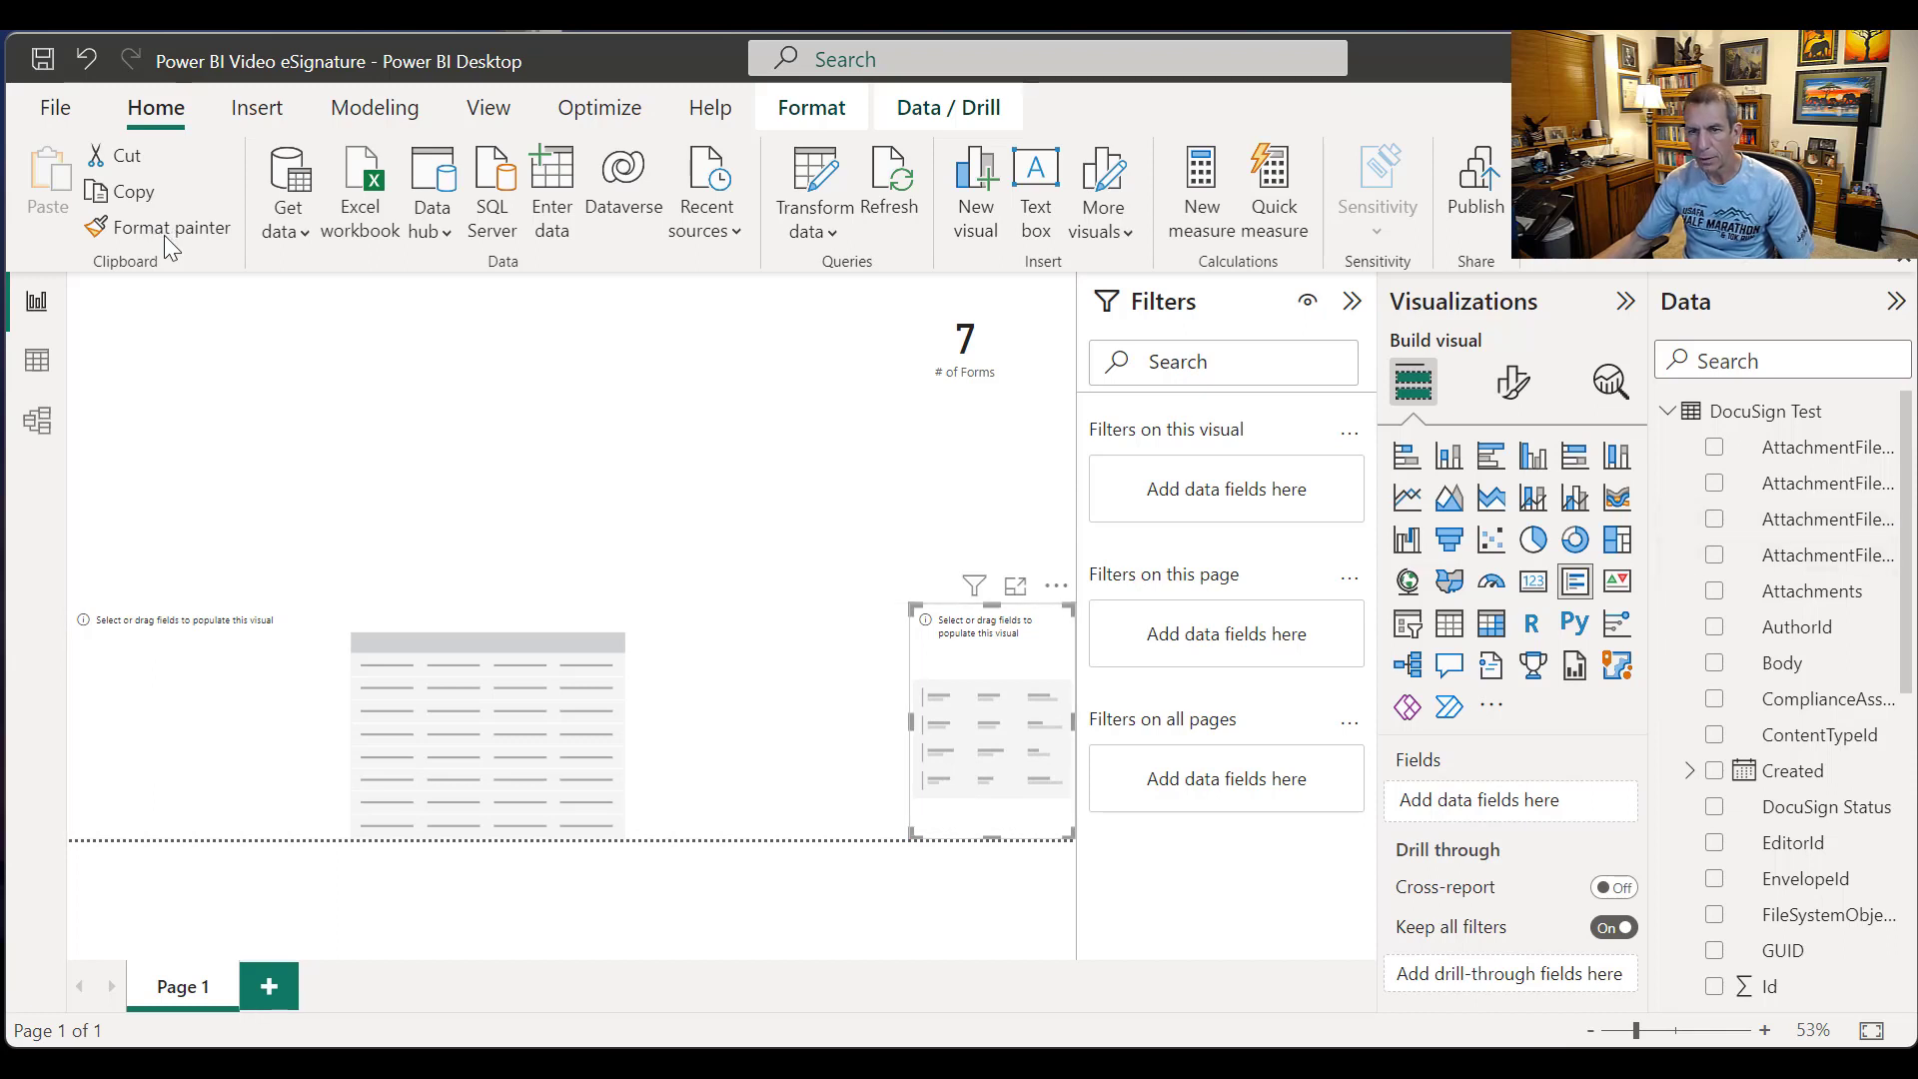
Step: Make room for full field names, add Signed Form(s) to the multi-row card, and return to Power BI Desktop after viewing a signed PDF
click(1352, 300)
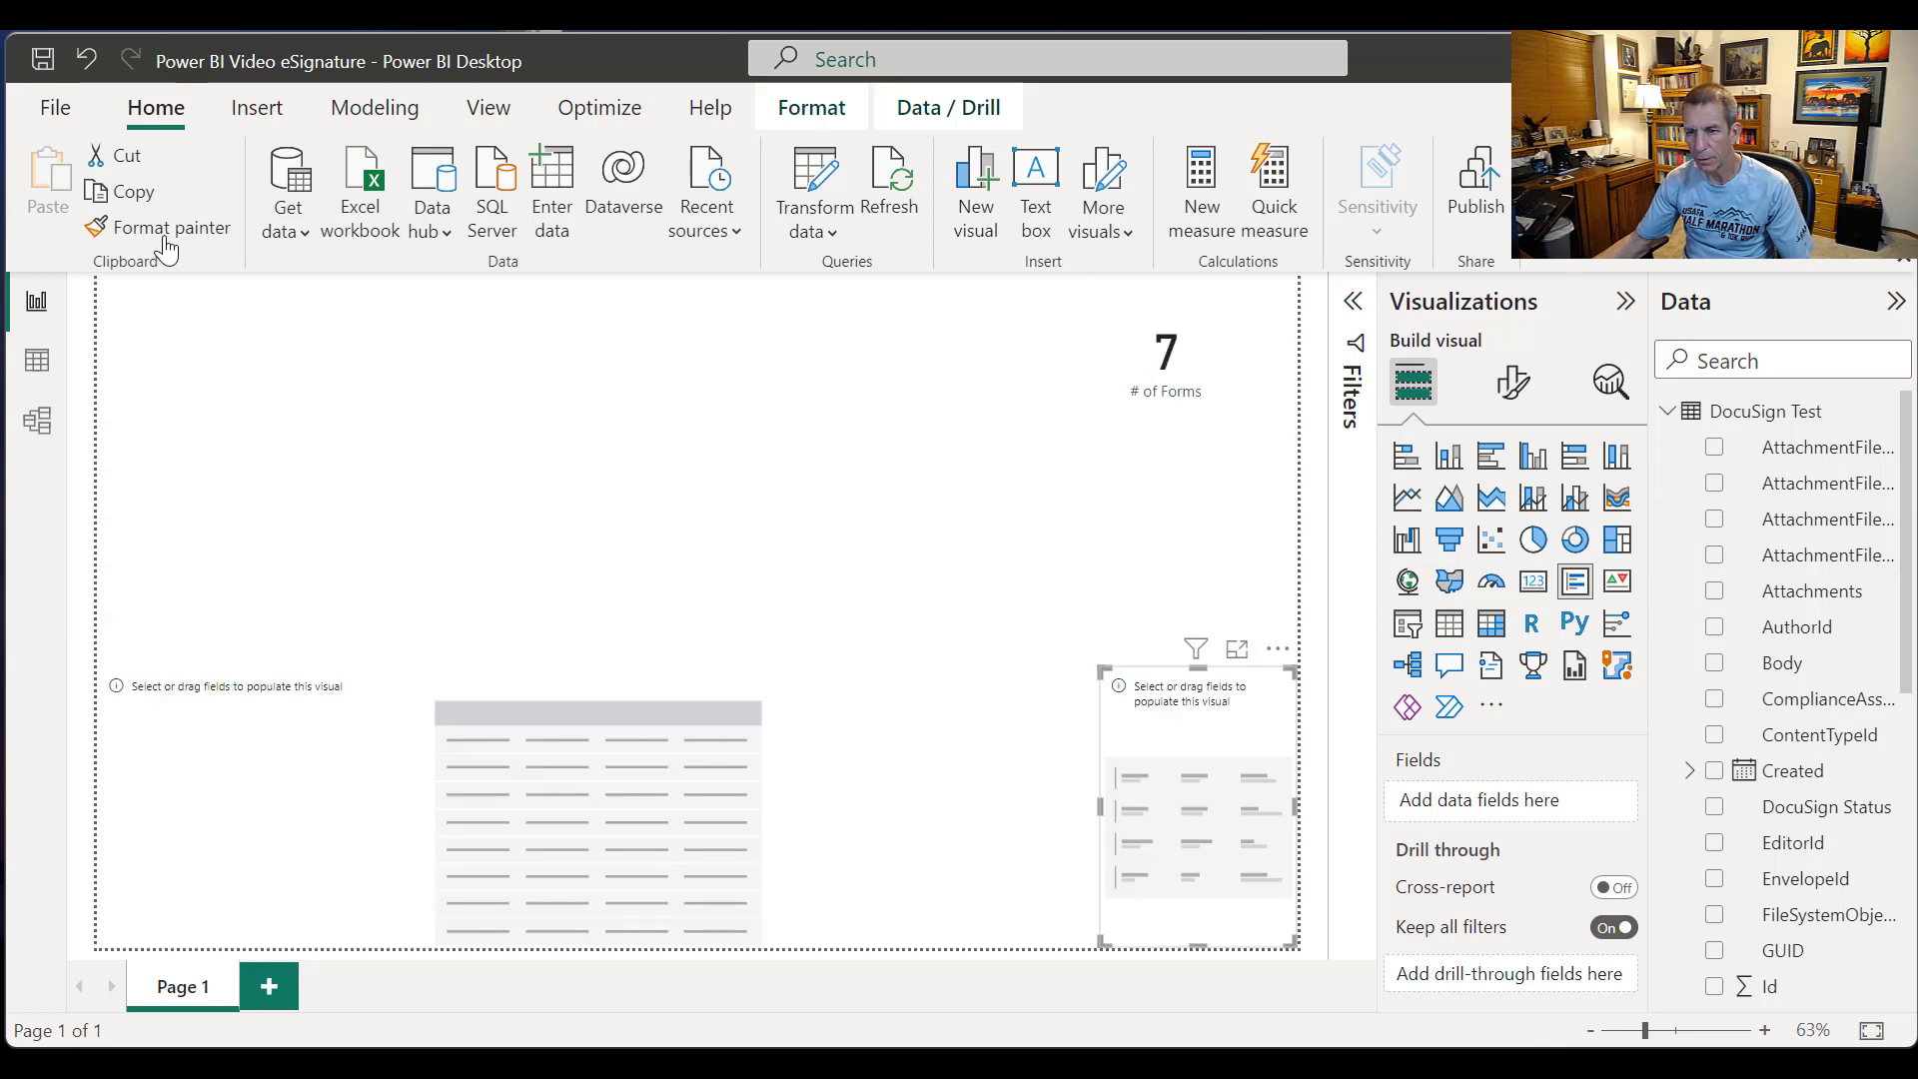
drag(1650, 559, 1517, 574)
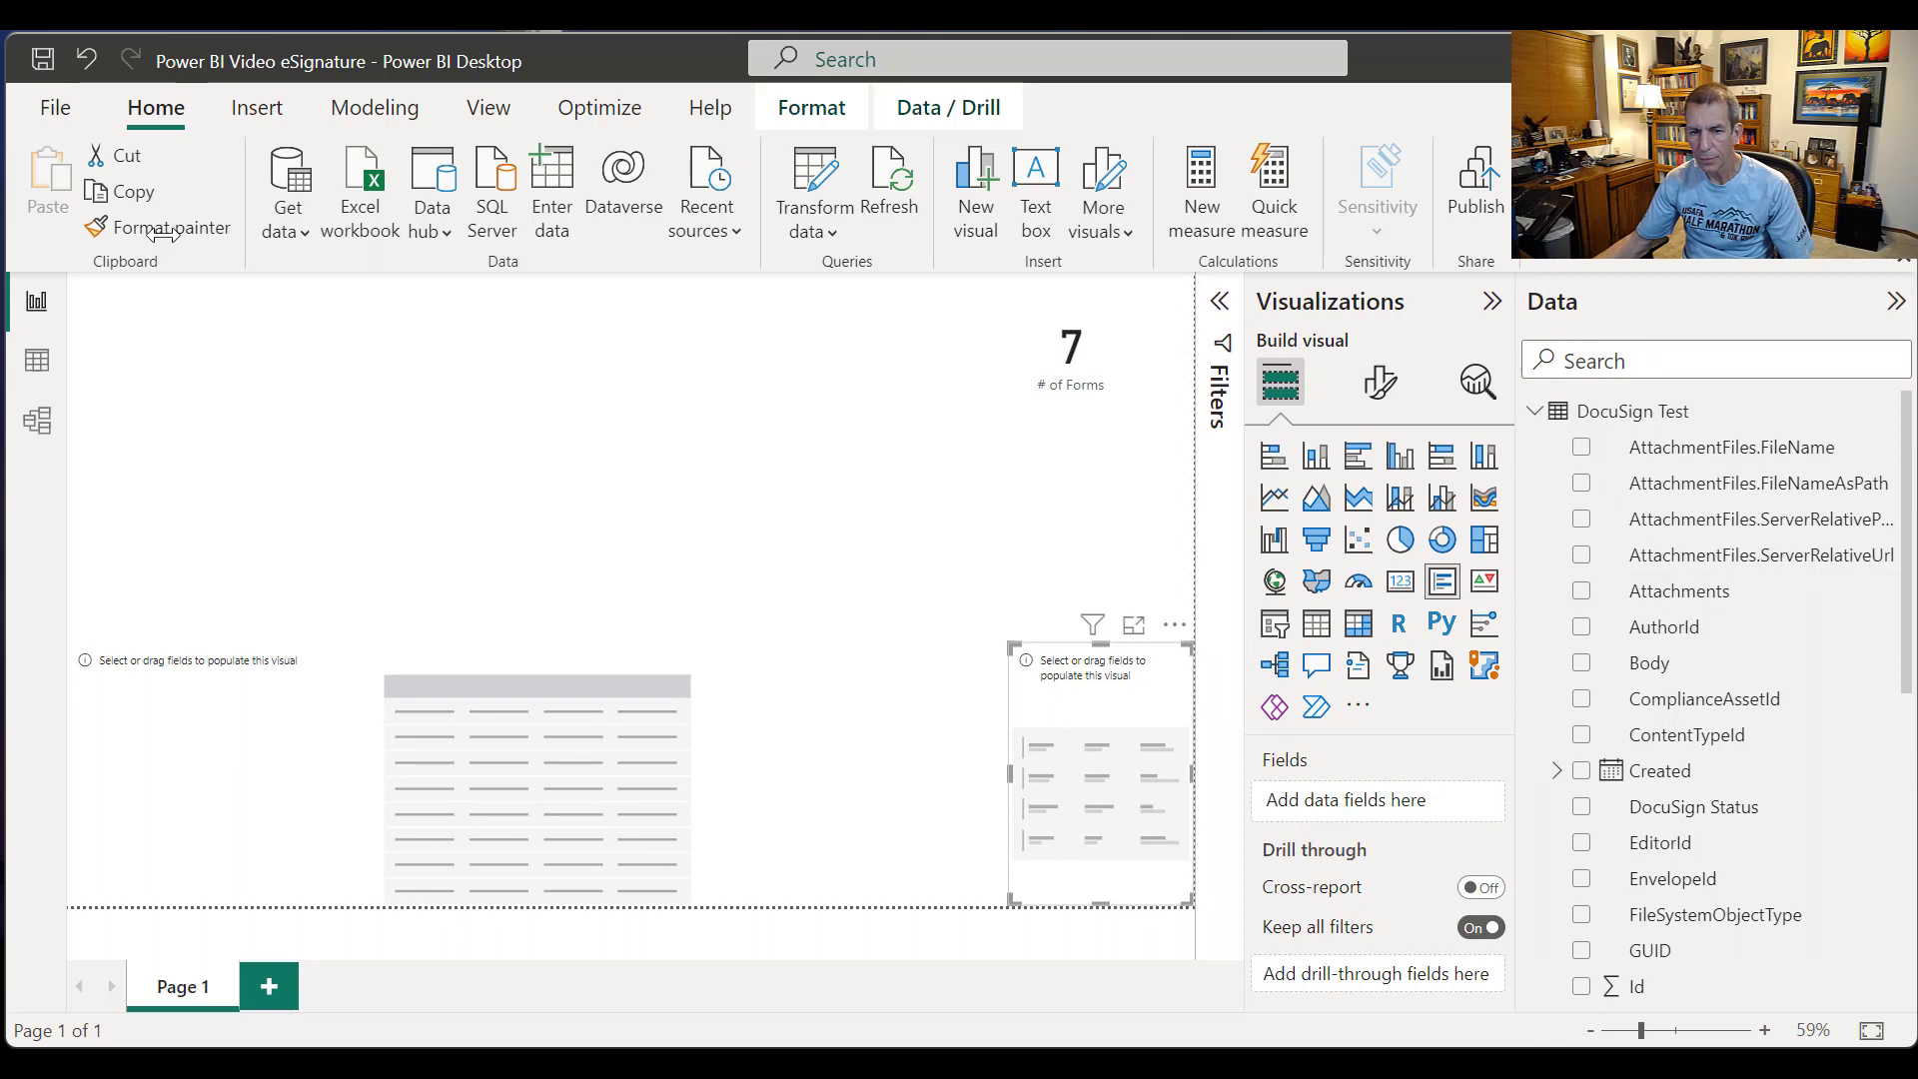
scroll(1733, 690, down, 5)
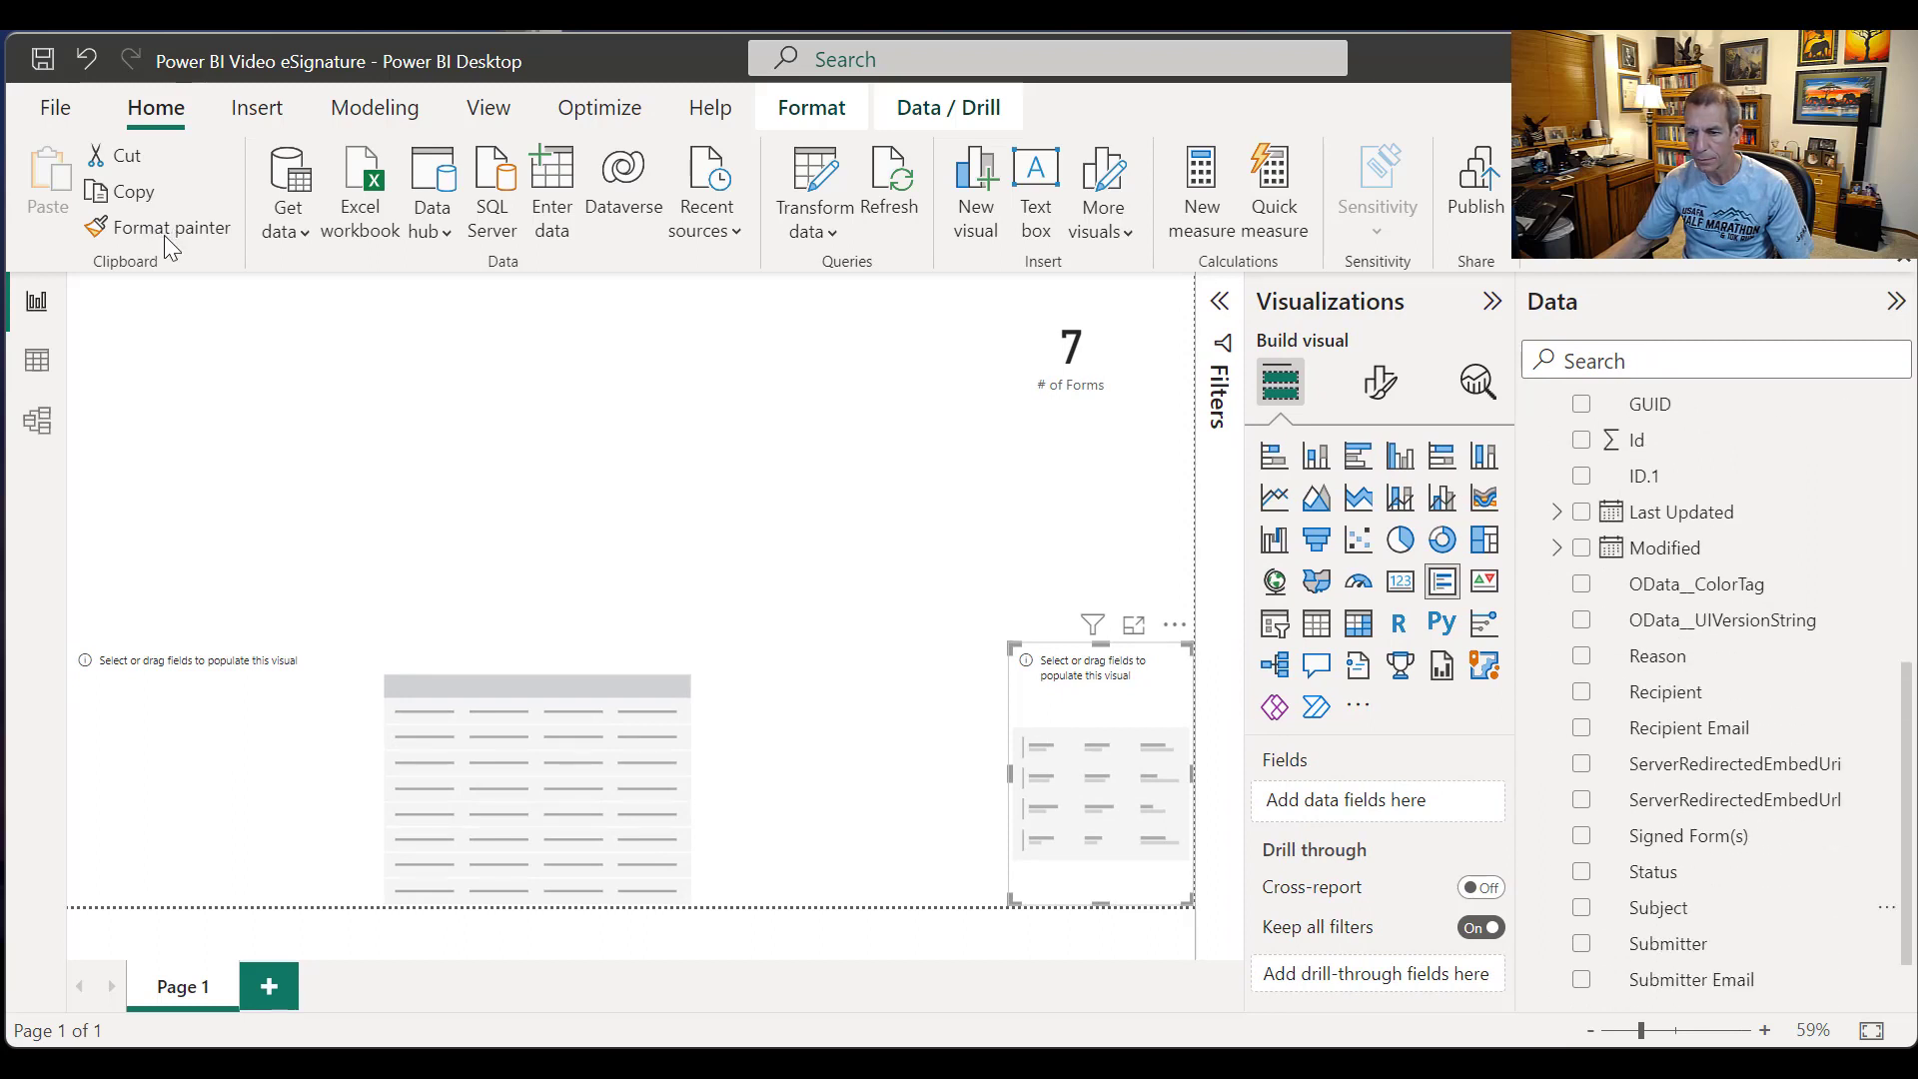
click(1582, 836)
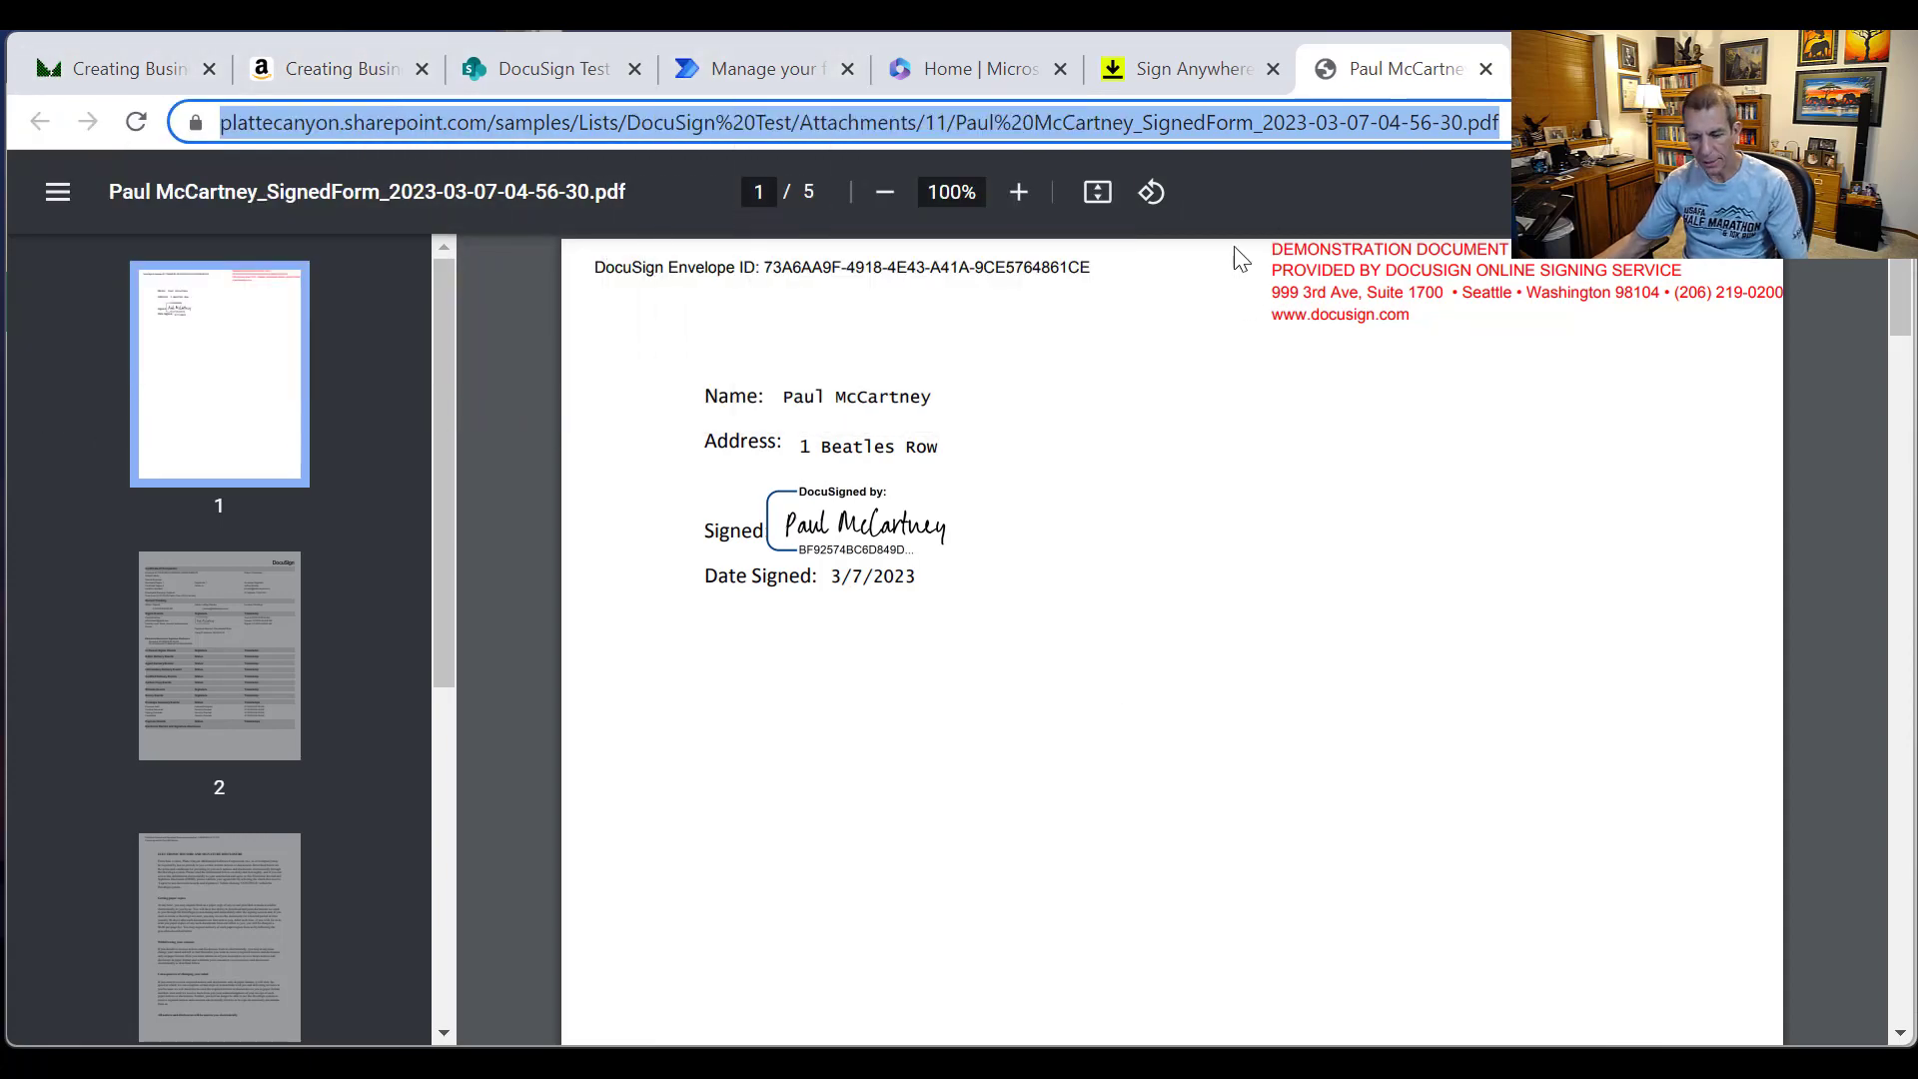
key(alt+Tab)
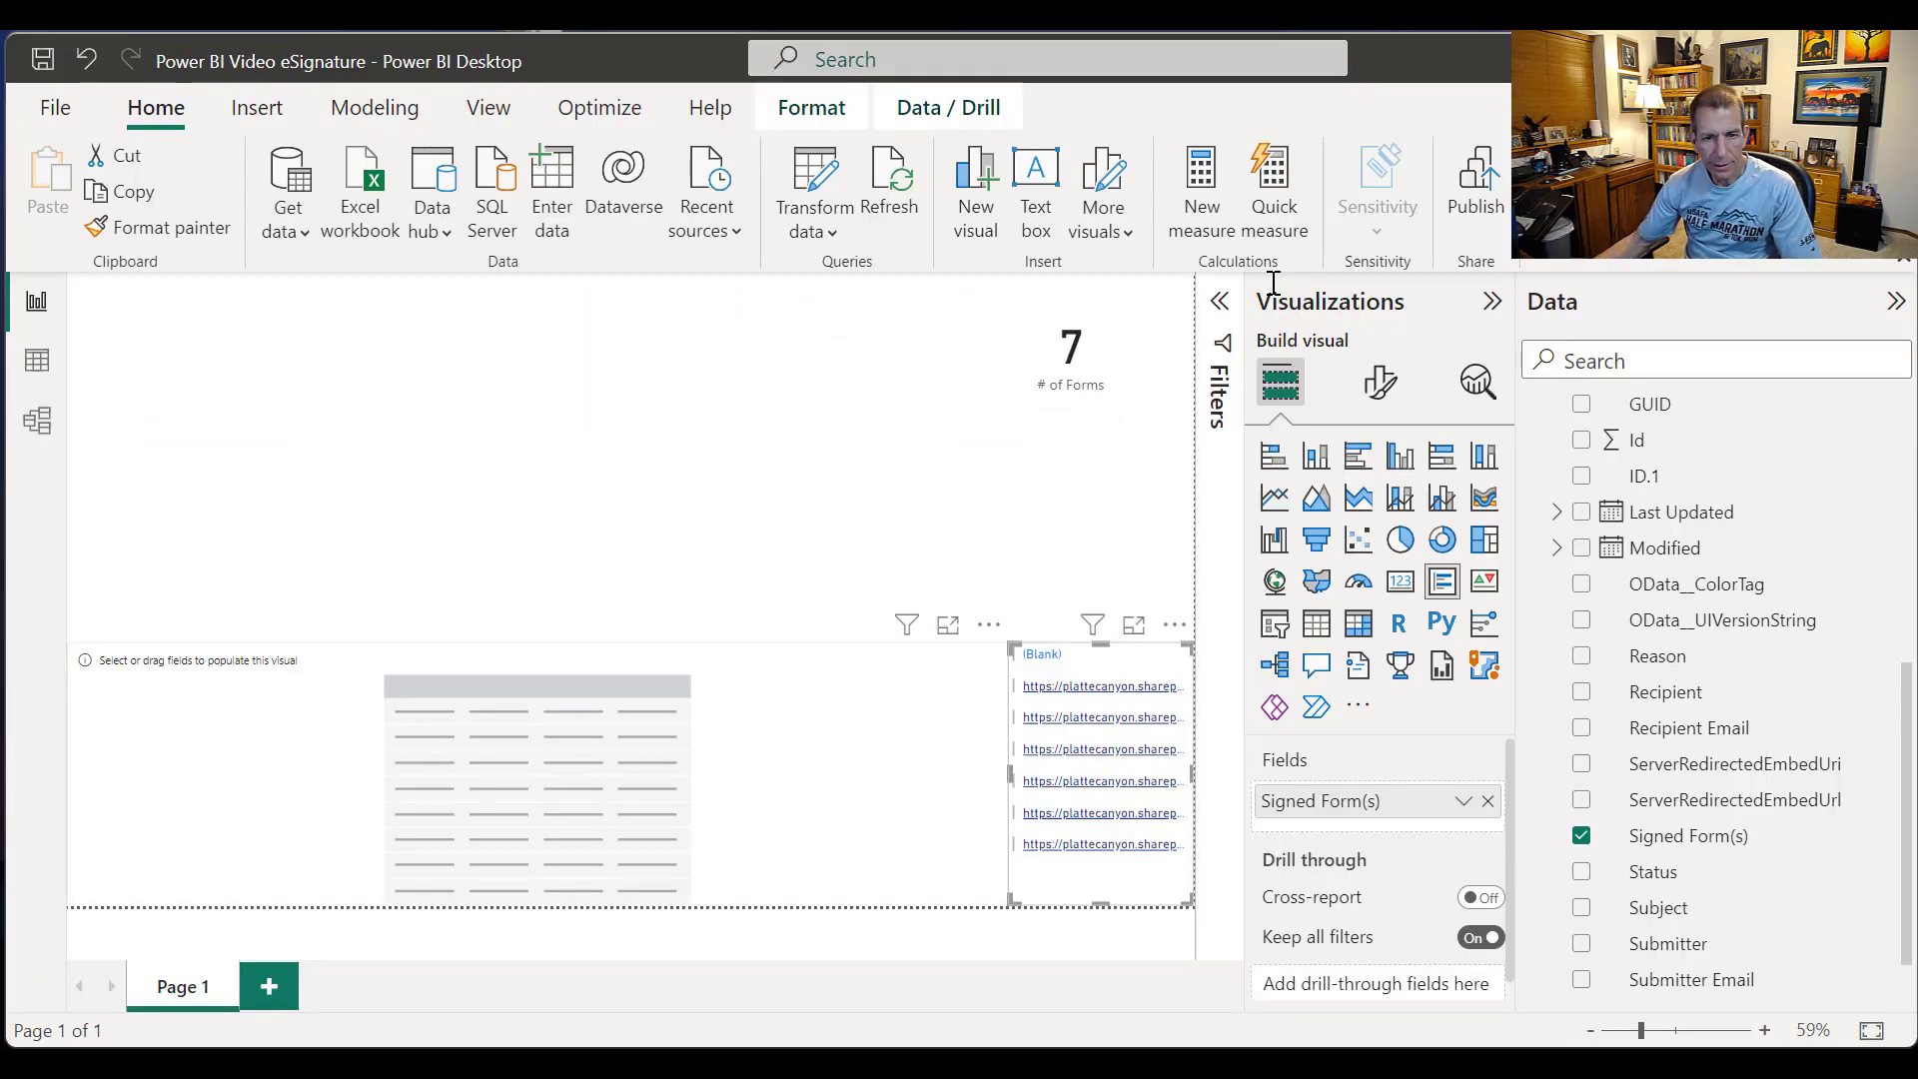
Step: Add the Title, Recipient and Recipient Email fields of DocuSign Test to the empty table visual
key(Tab)
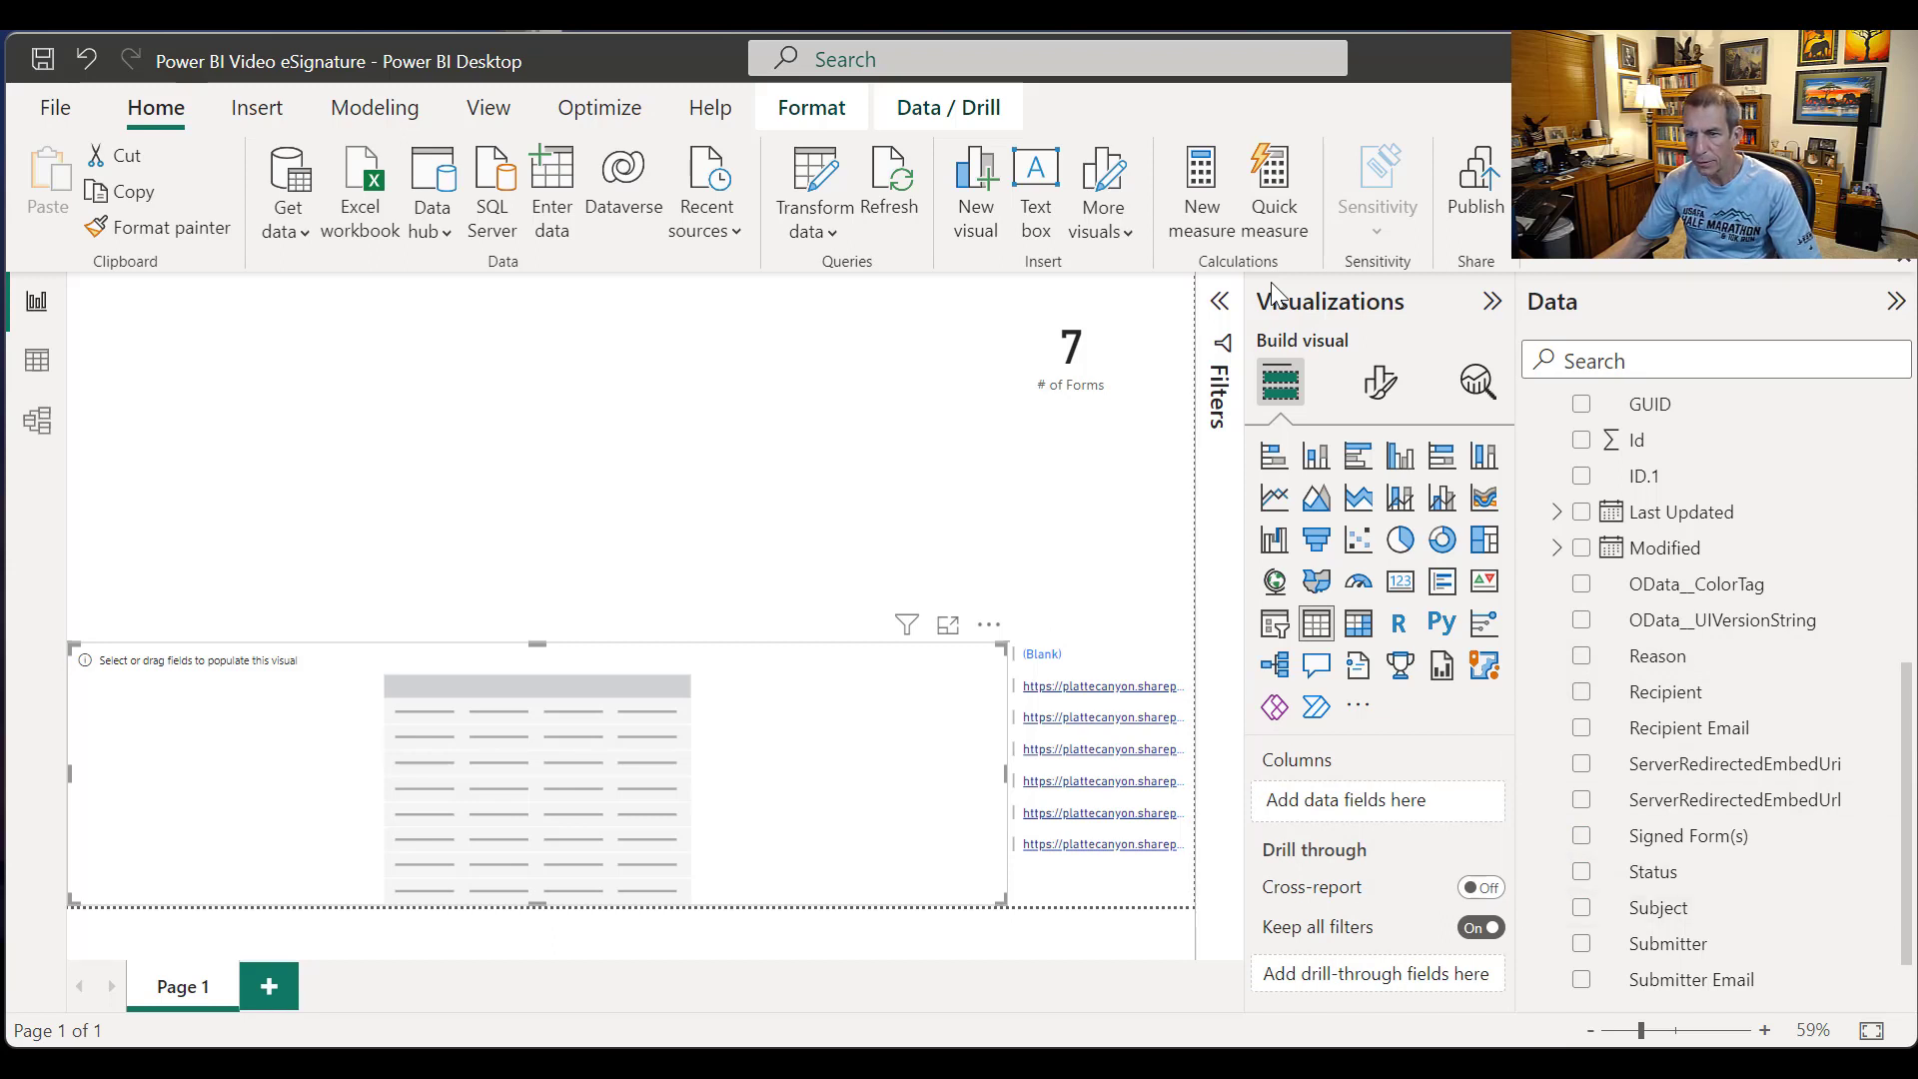
scroll(1716, 689, up, 2)
scroll(1717, 689, down, 3)
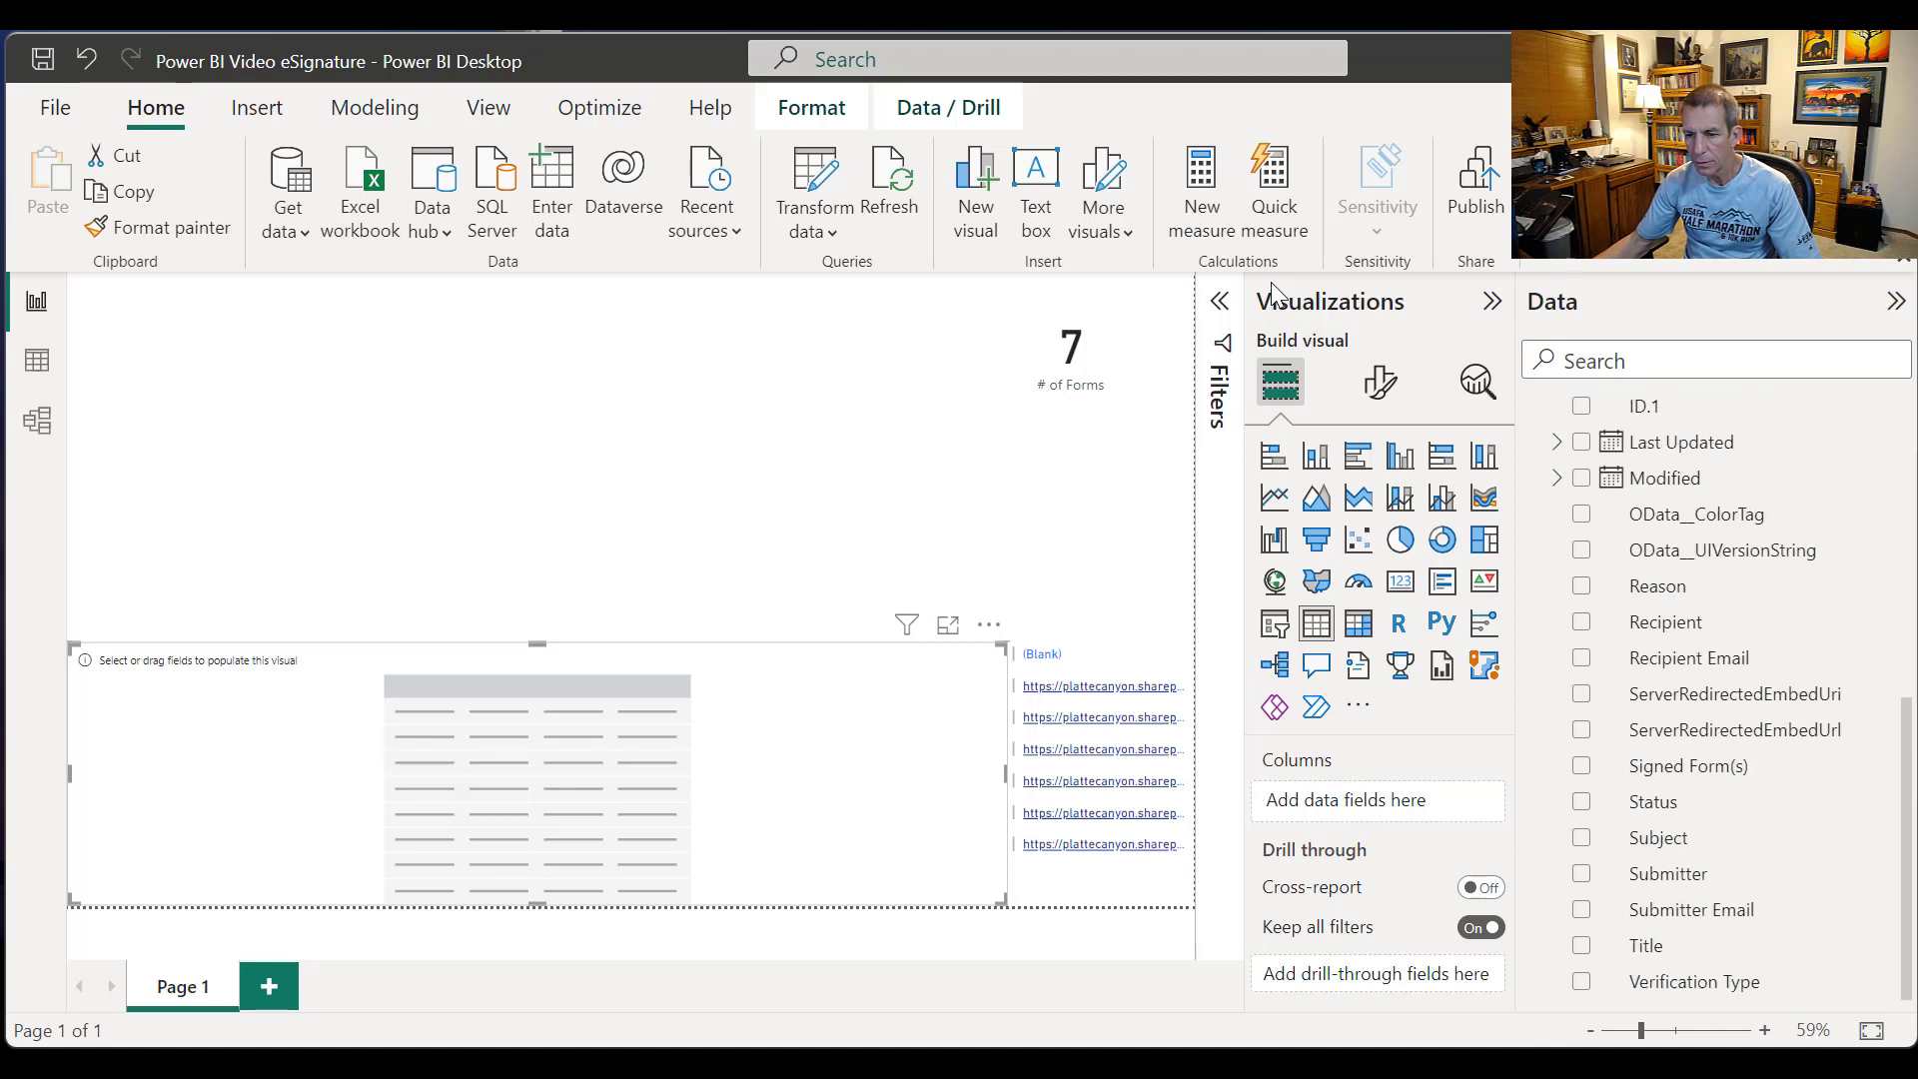
click(1581, 945)
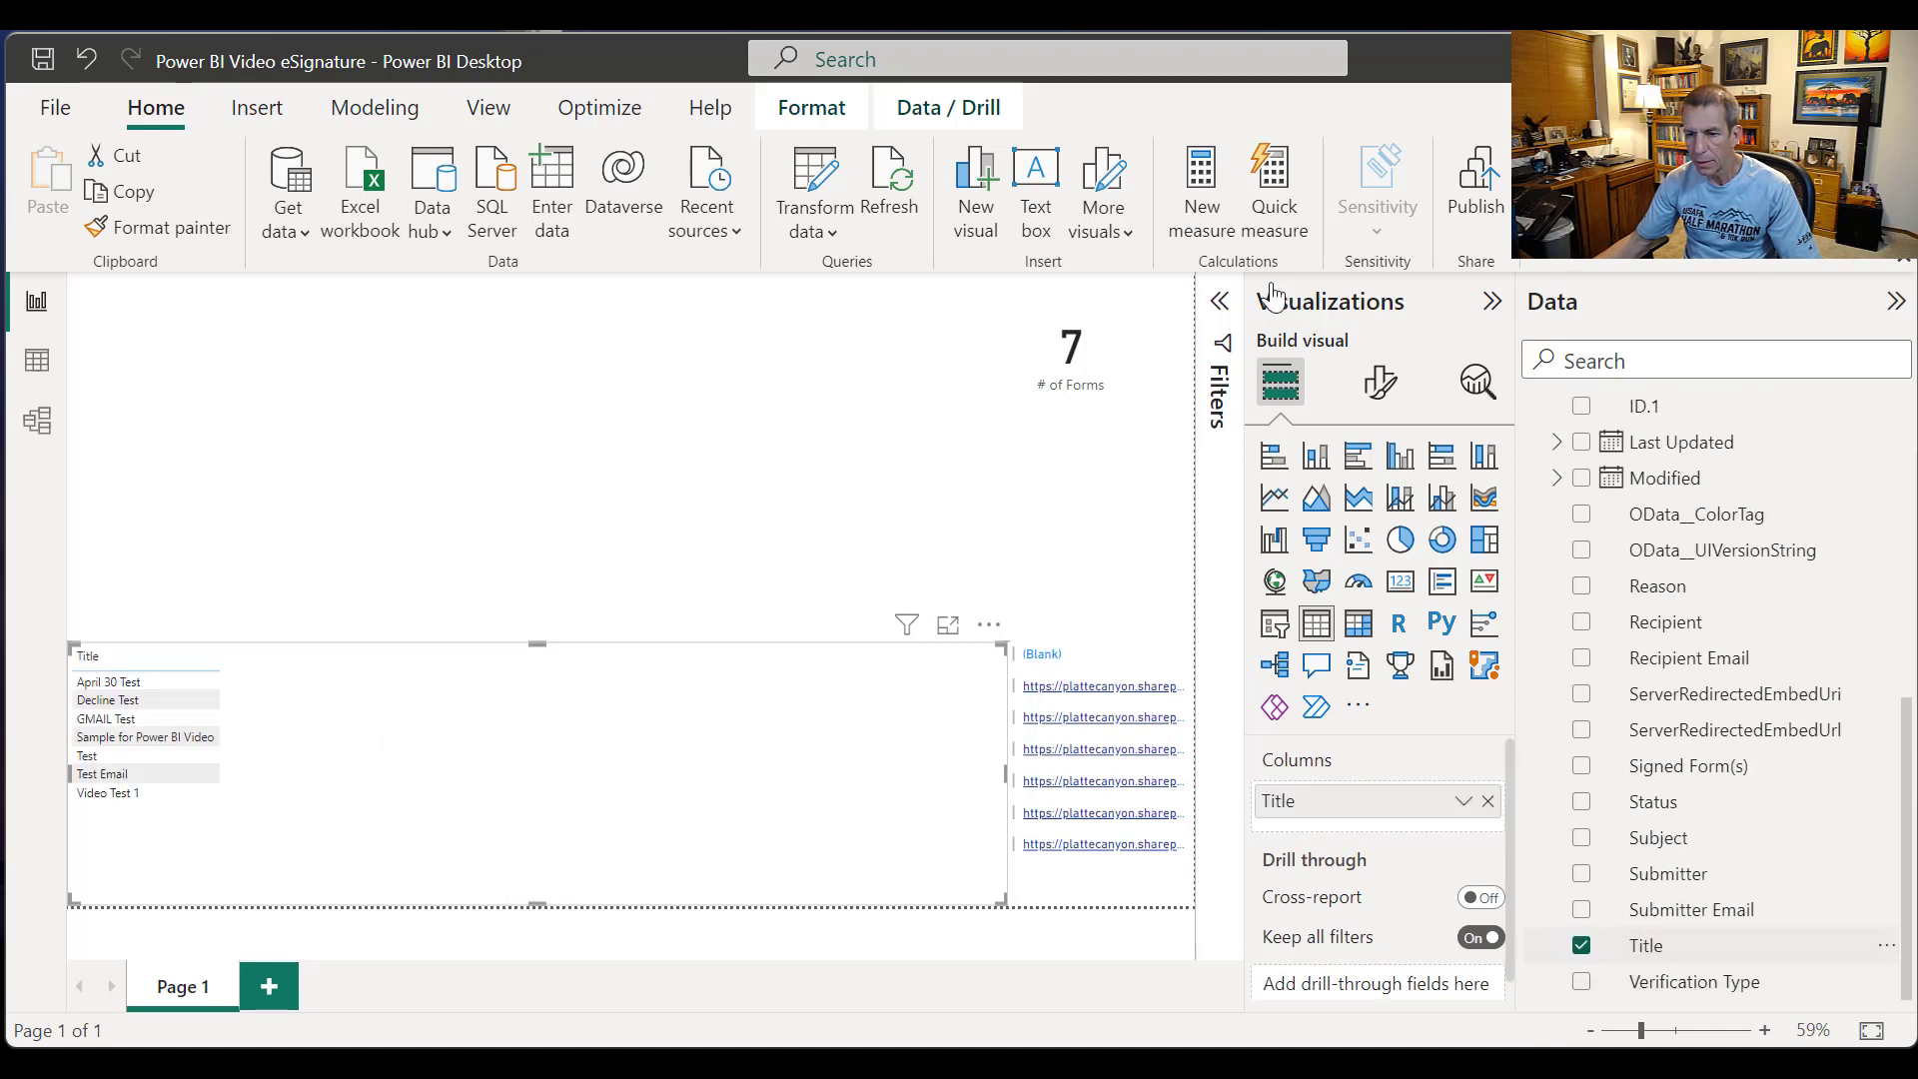
scroll(1717, 624, up, 1)
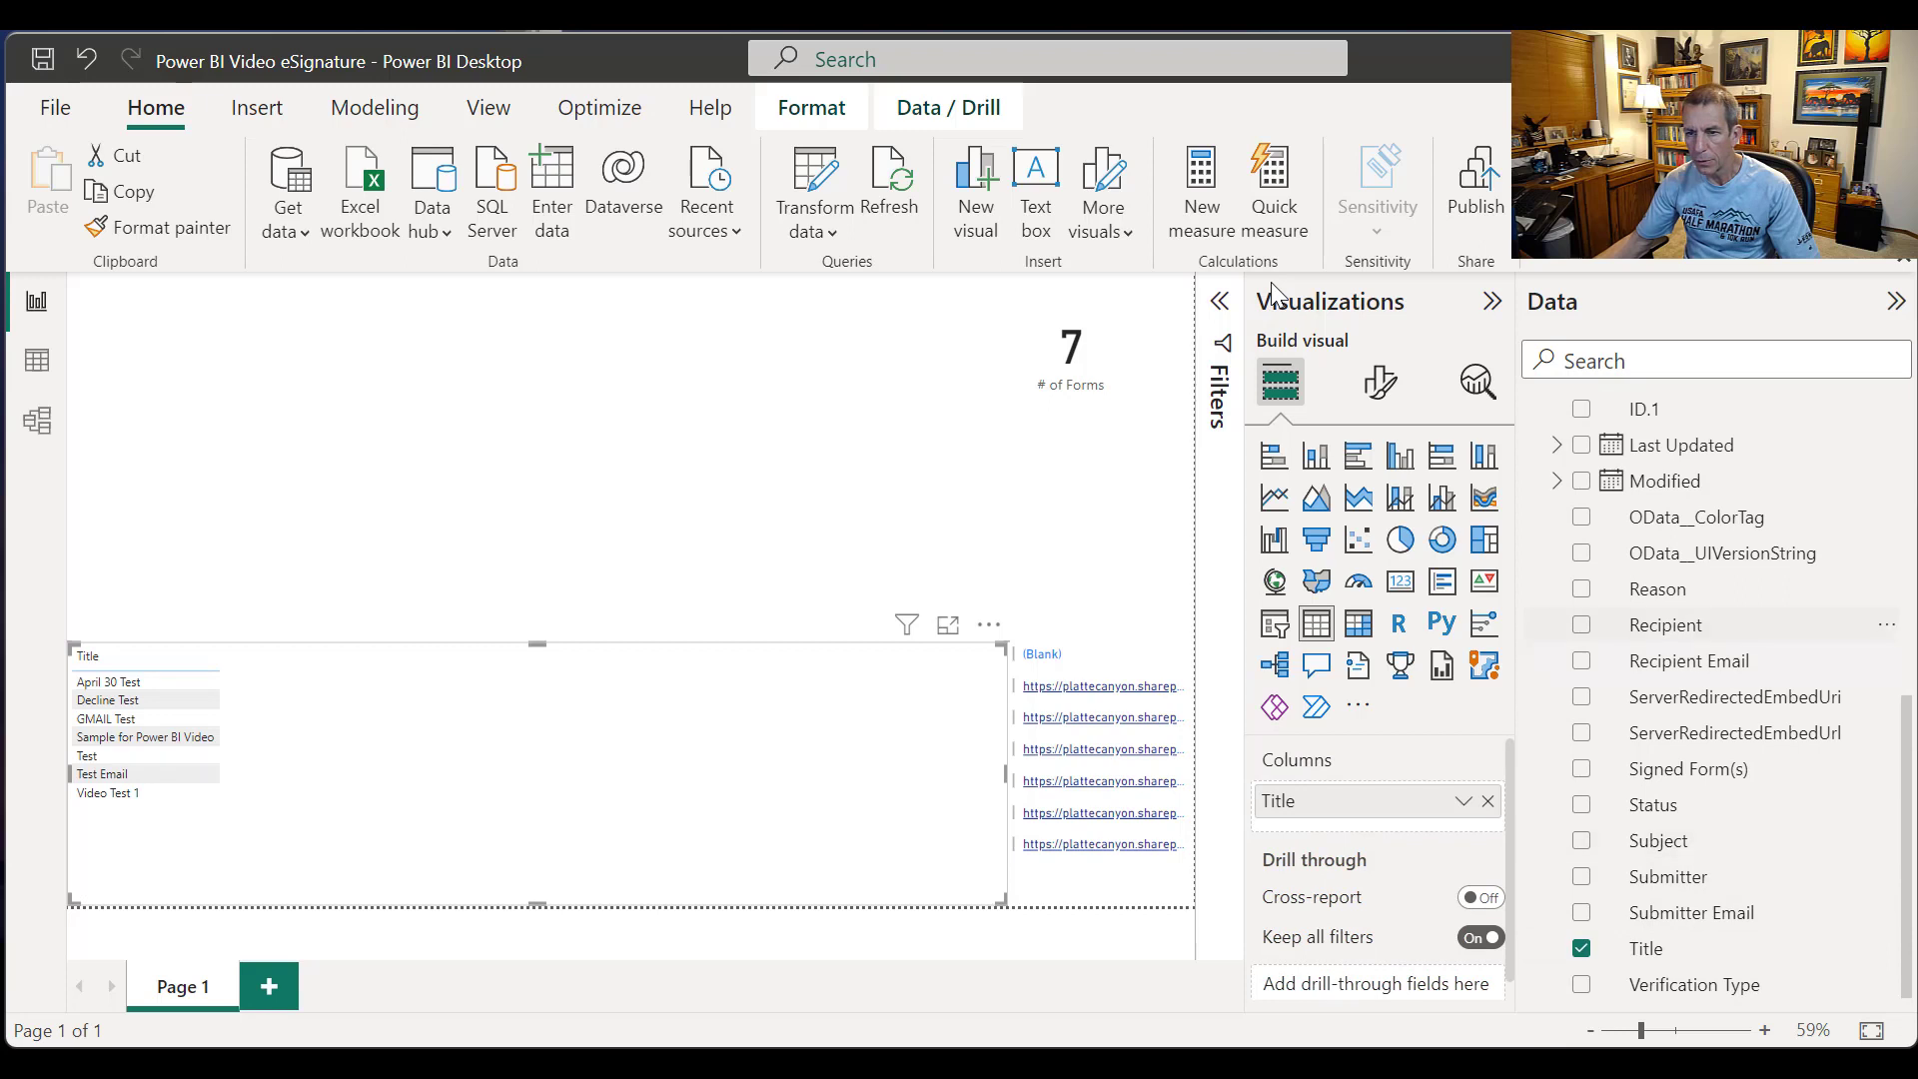
click(1582, 624)
click(1582, 660)
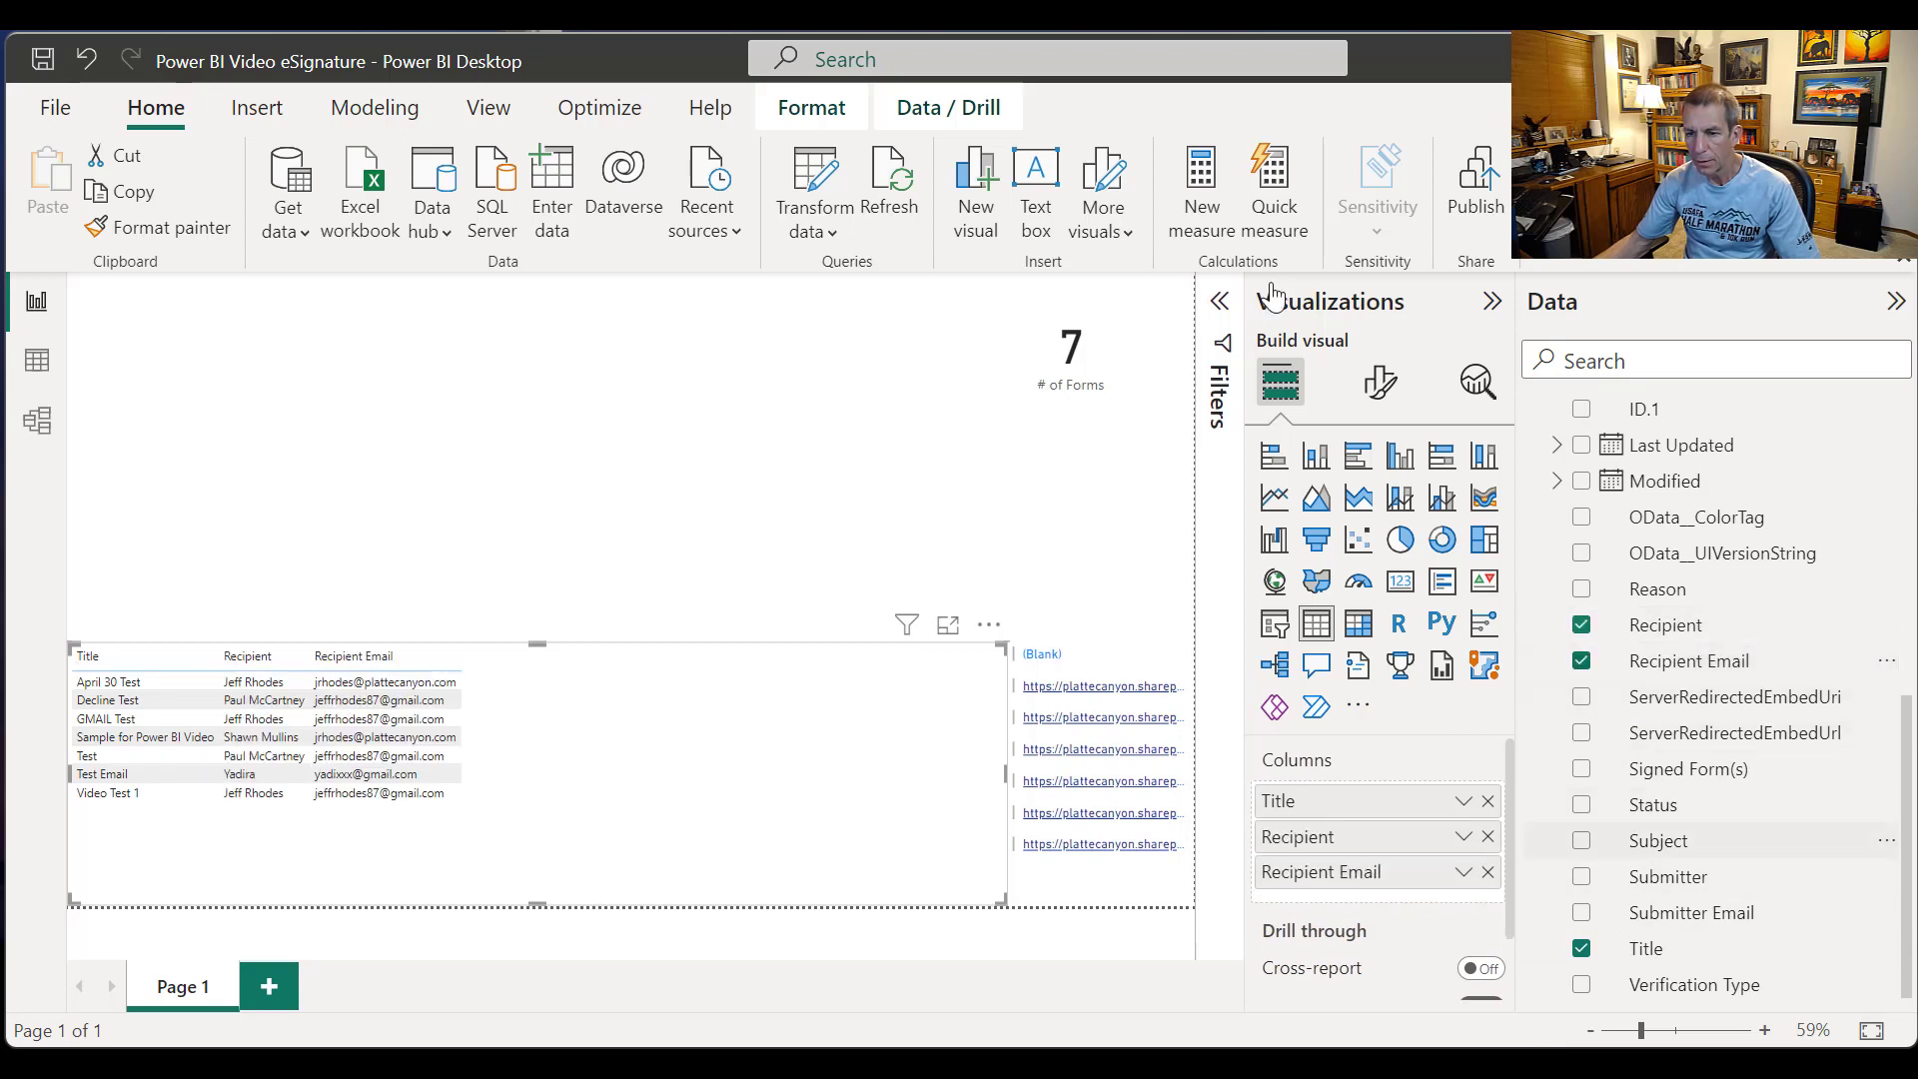
Step: Add the Submitter, Submitter Email, Status and DocuSign Status fields to the table visual
click(1581, 877)
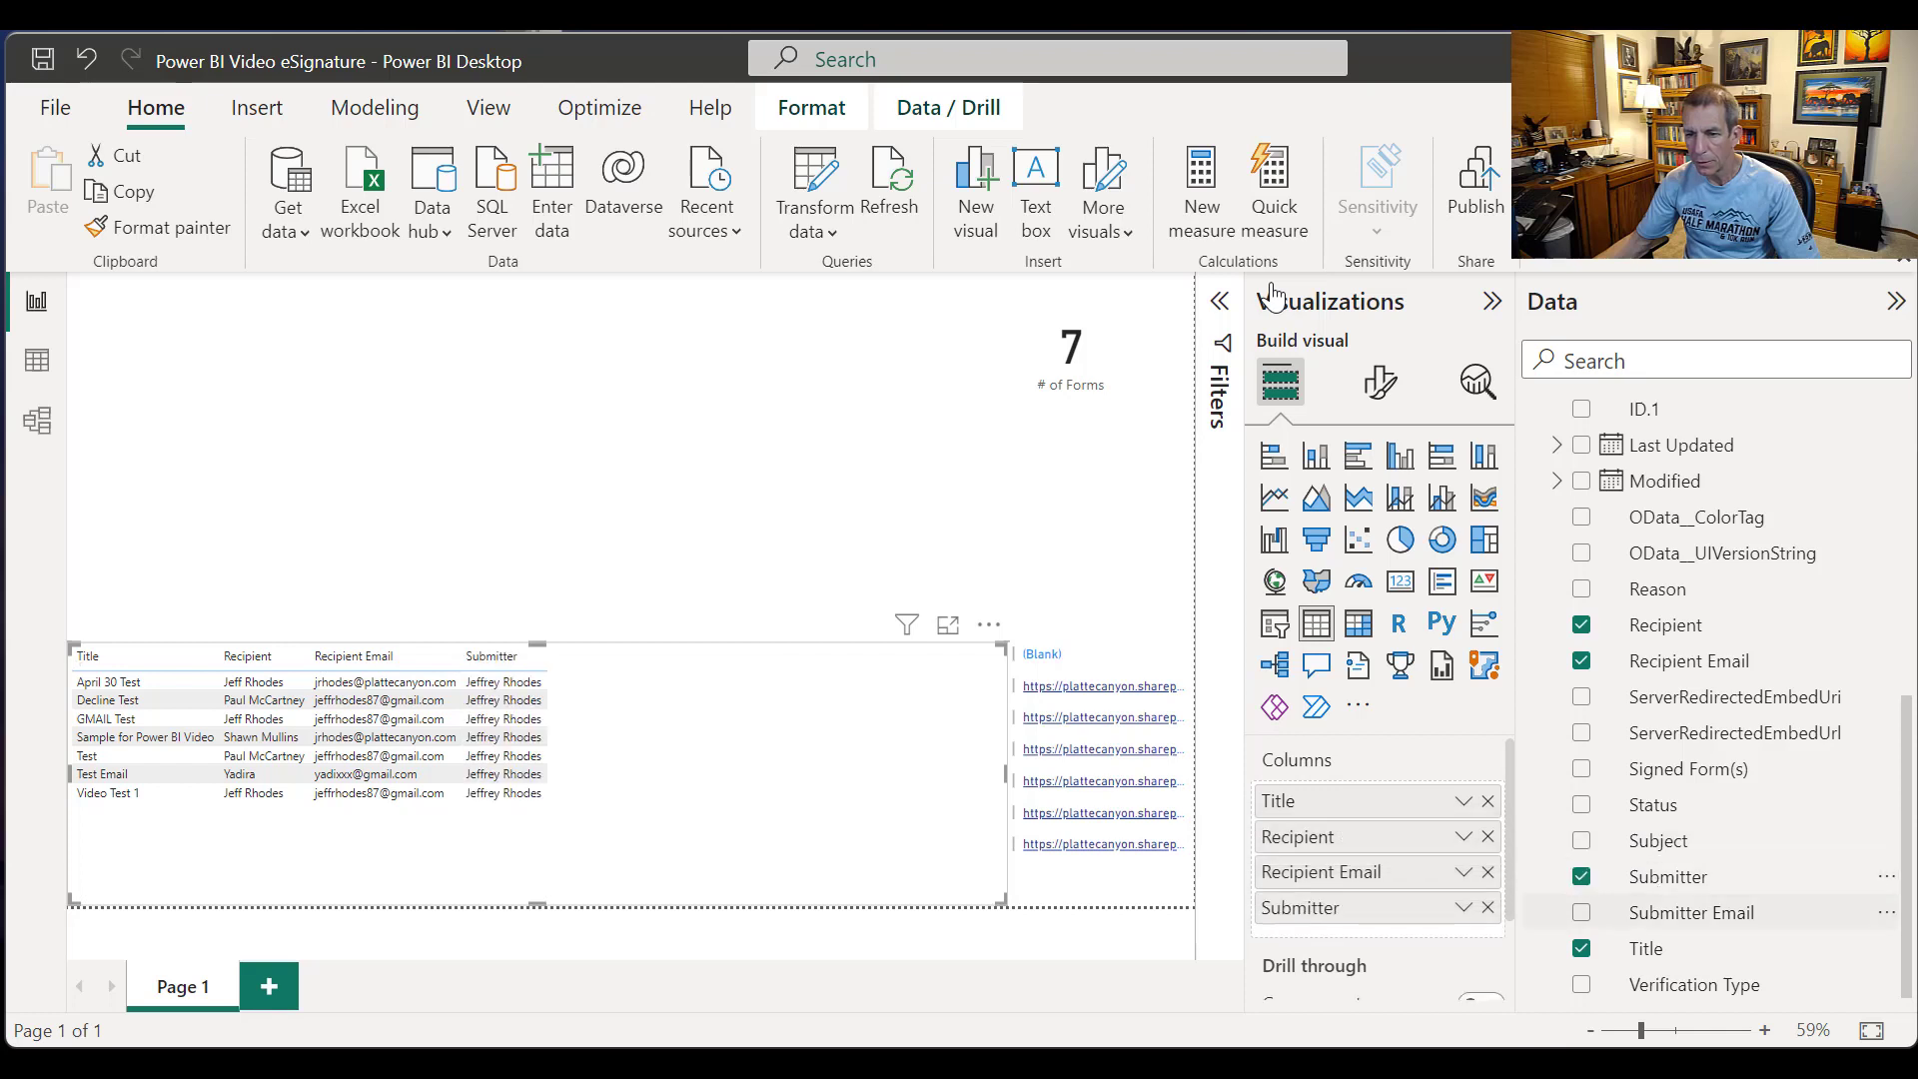
click(1581, 912)
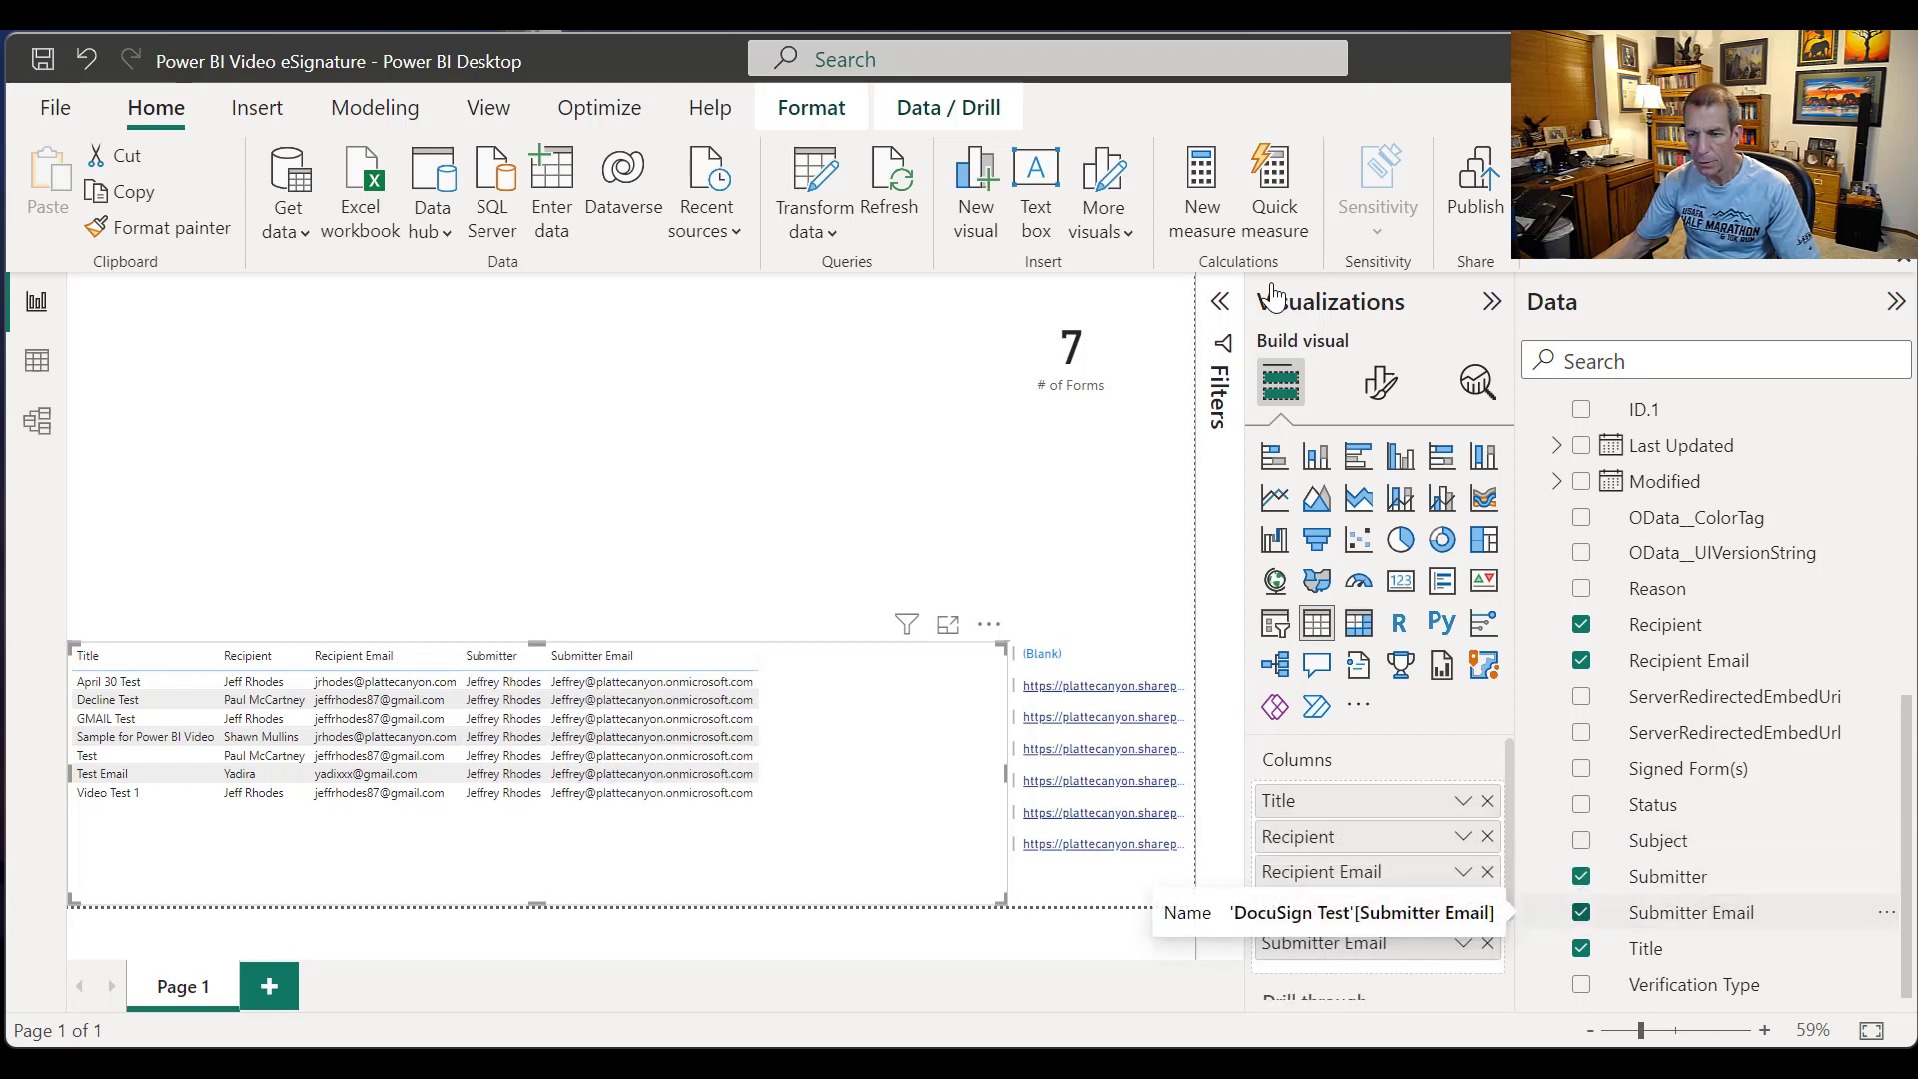
click(1581, 805)
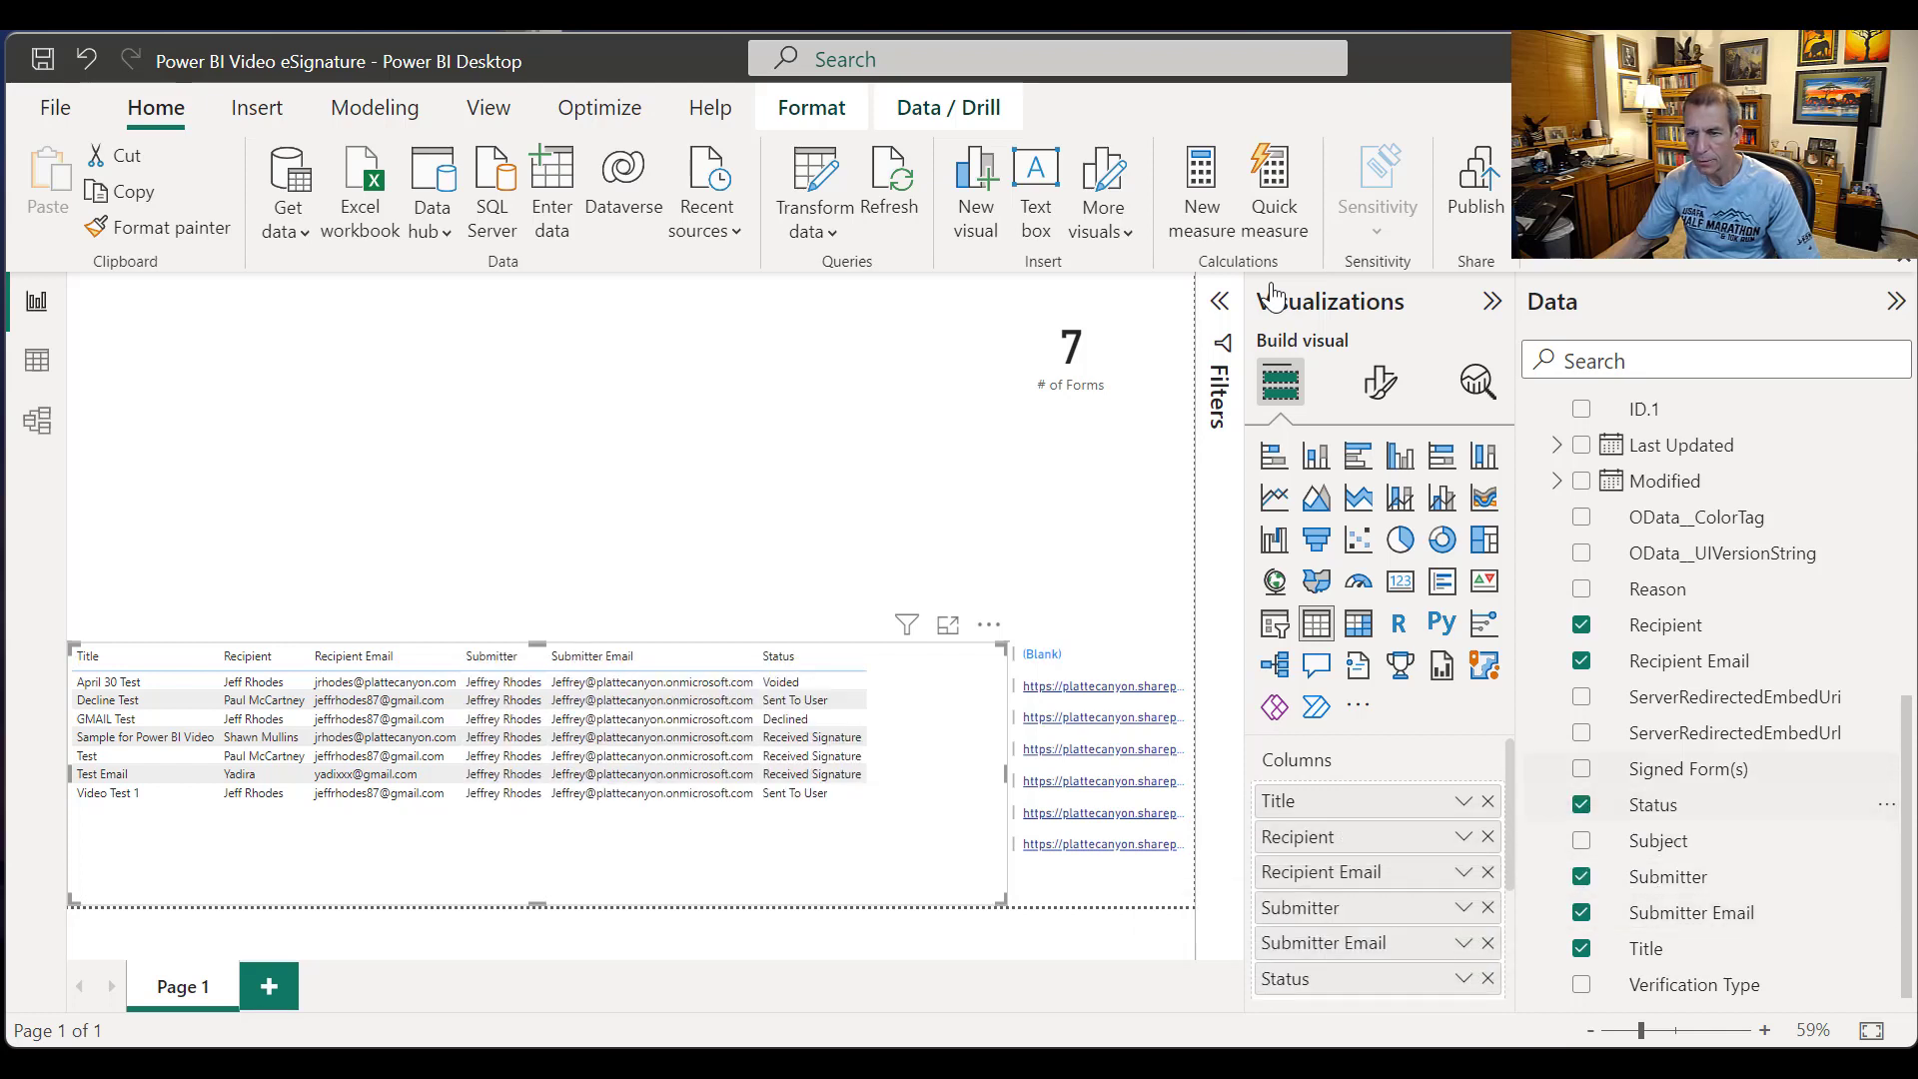
drag(1907, 779, 1907, 643)
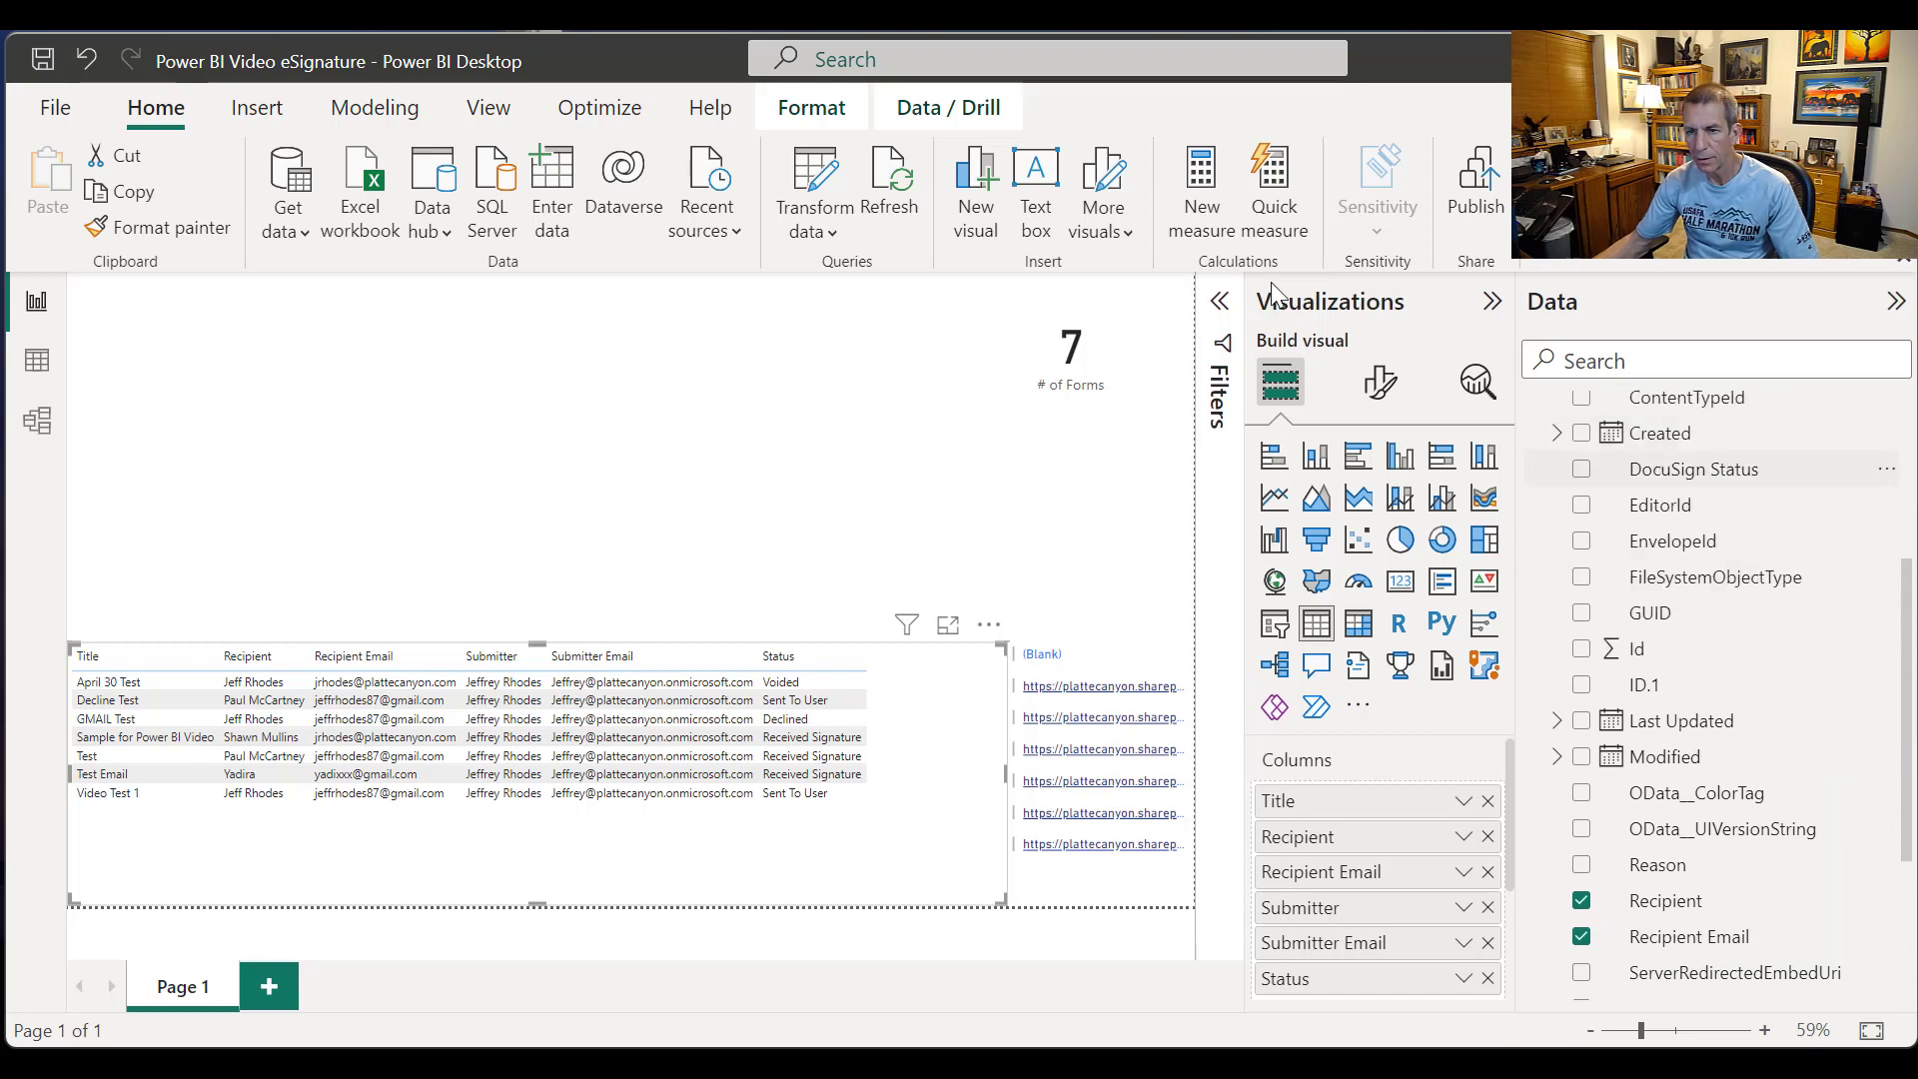
click(1582, 469)
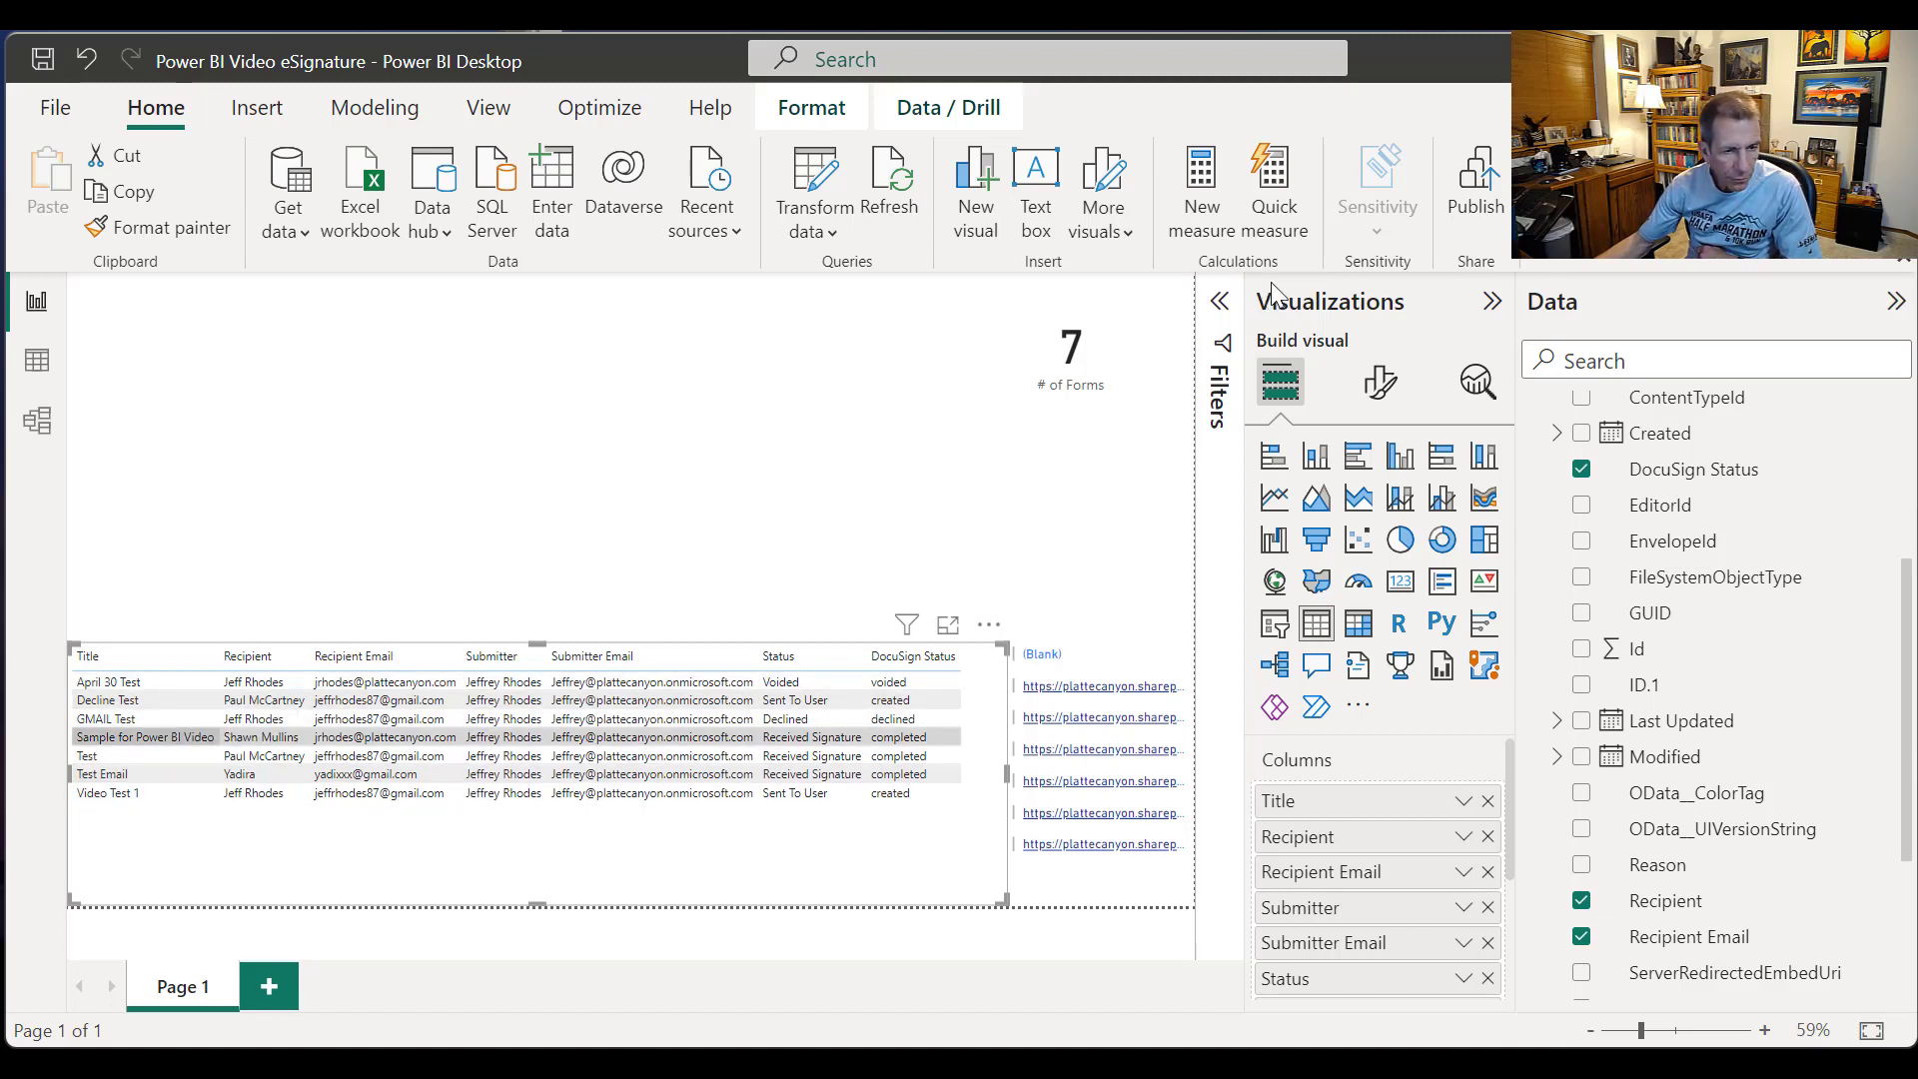
Step: Filter the page by the table's Sample for Power BI Video row and follow the first signed form link
click(150, 737)
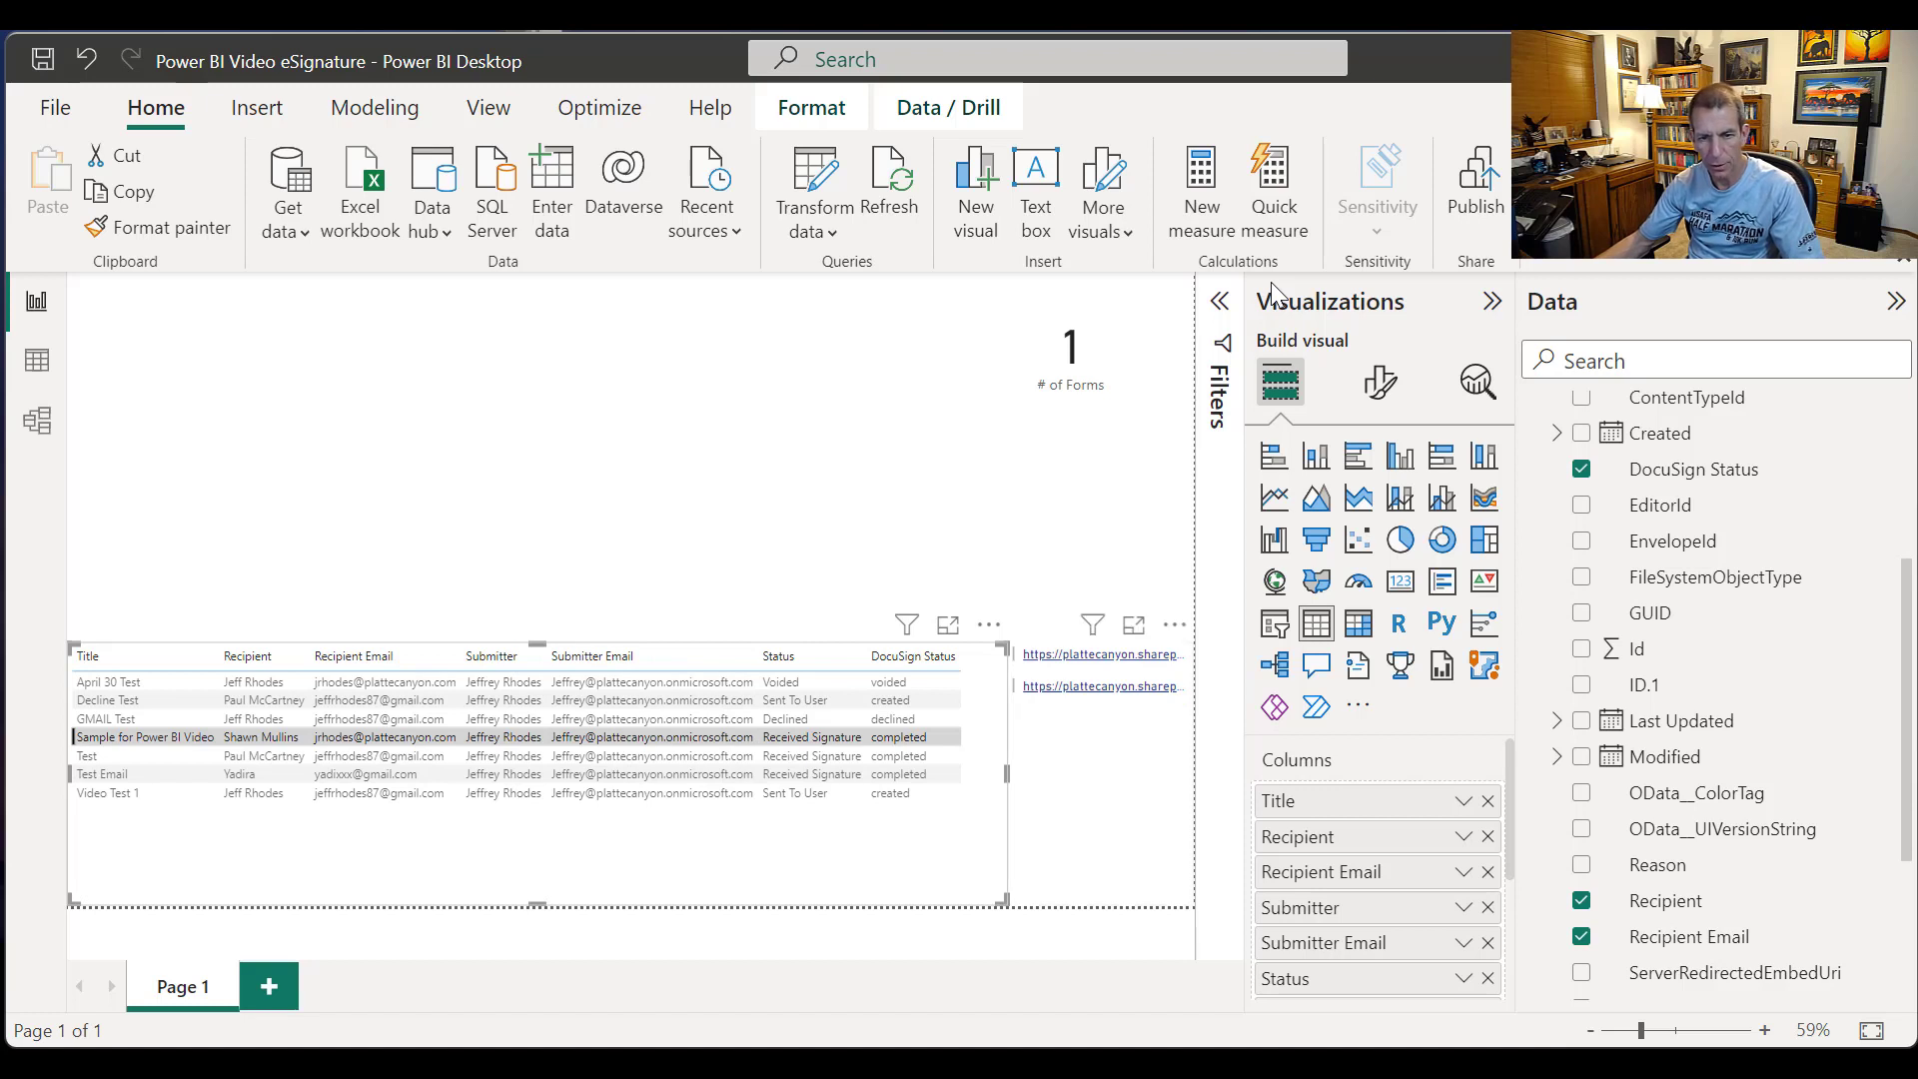
click(1102, 655)
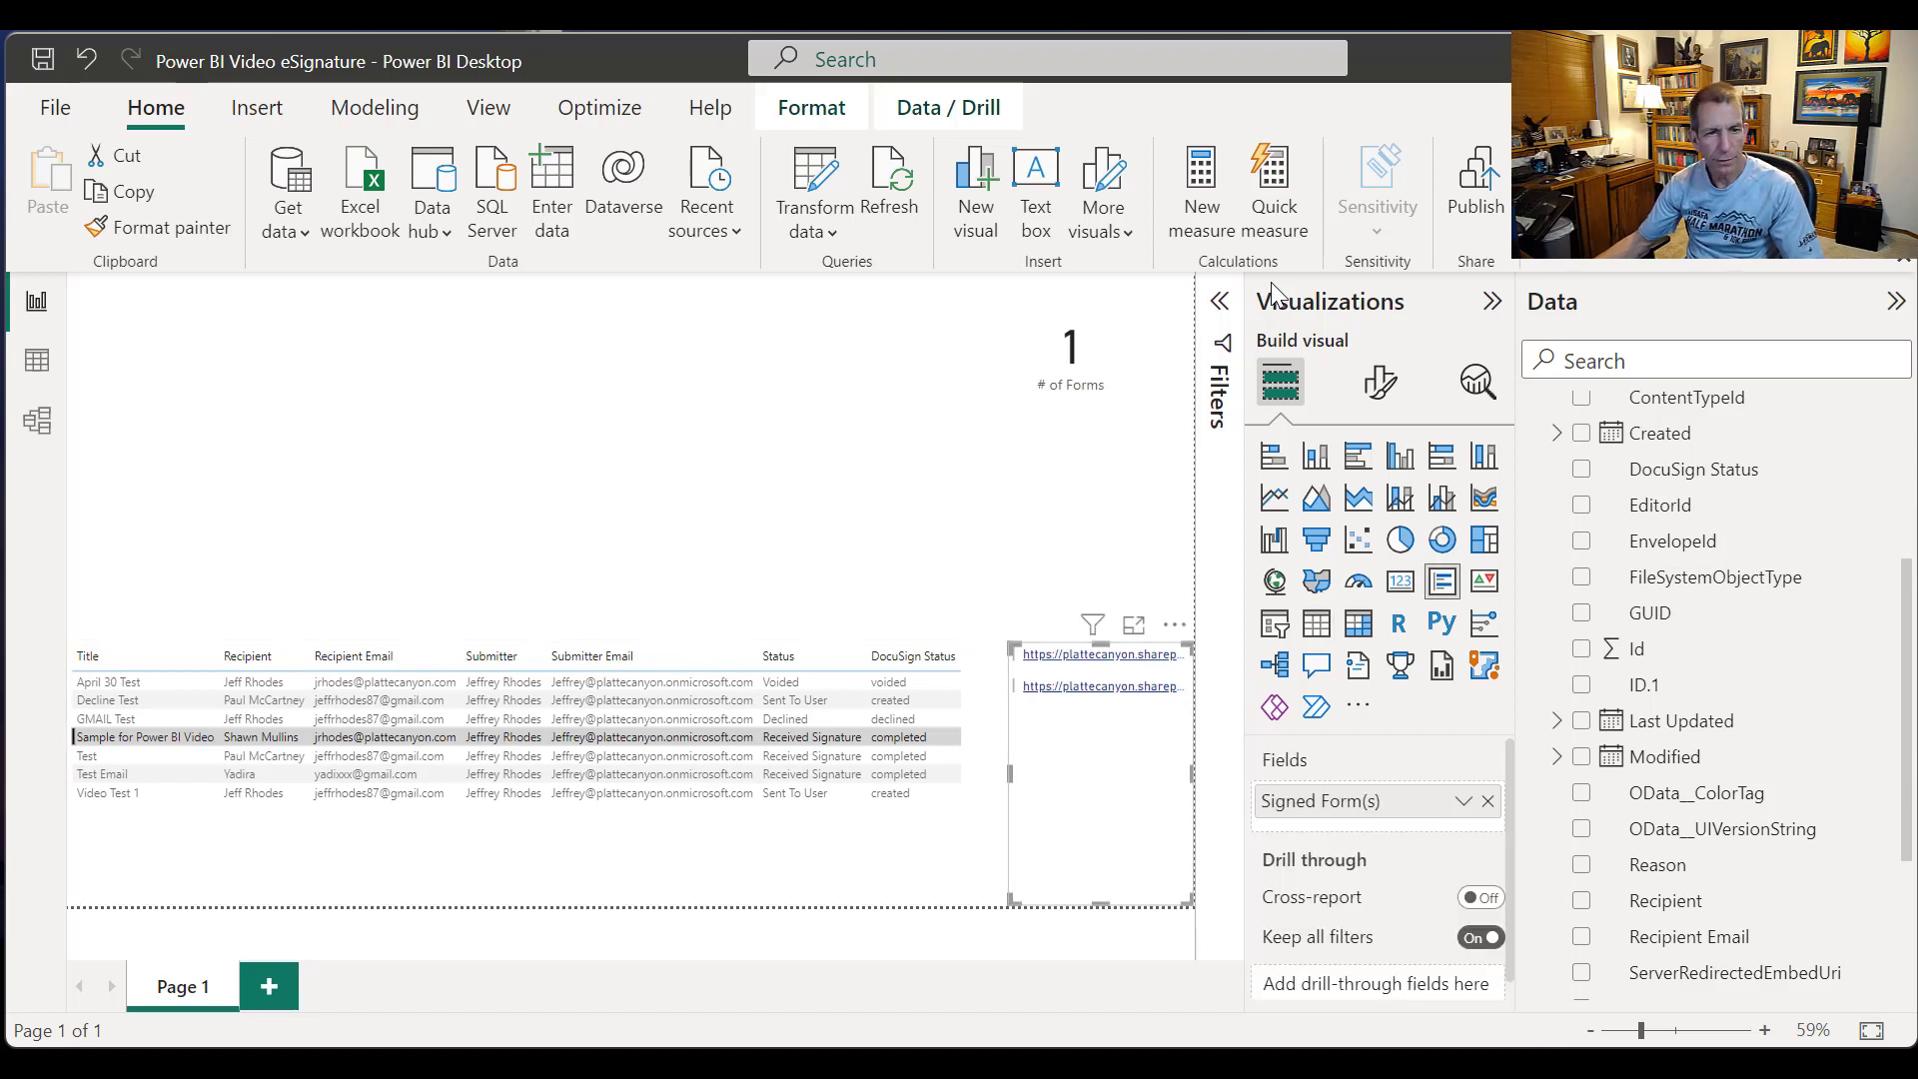
Step: Add a stacked bar chart in the upper left of Page 1, narrowed and extended up to the page's top edge
click(1089, 539)
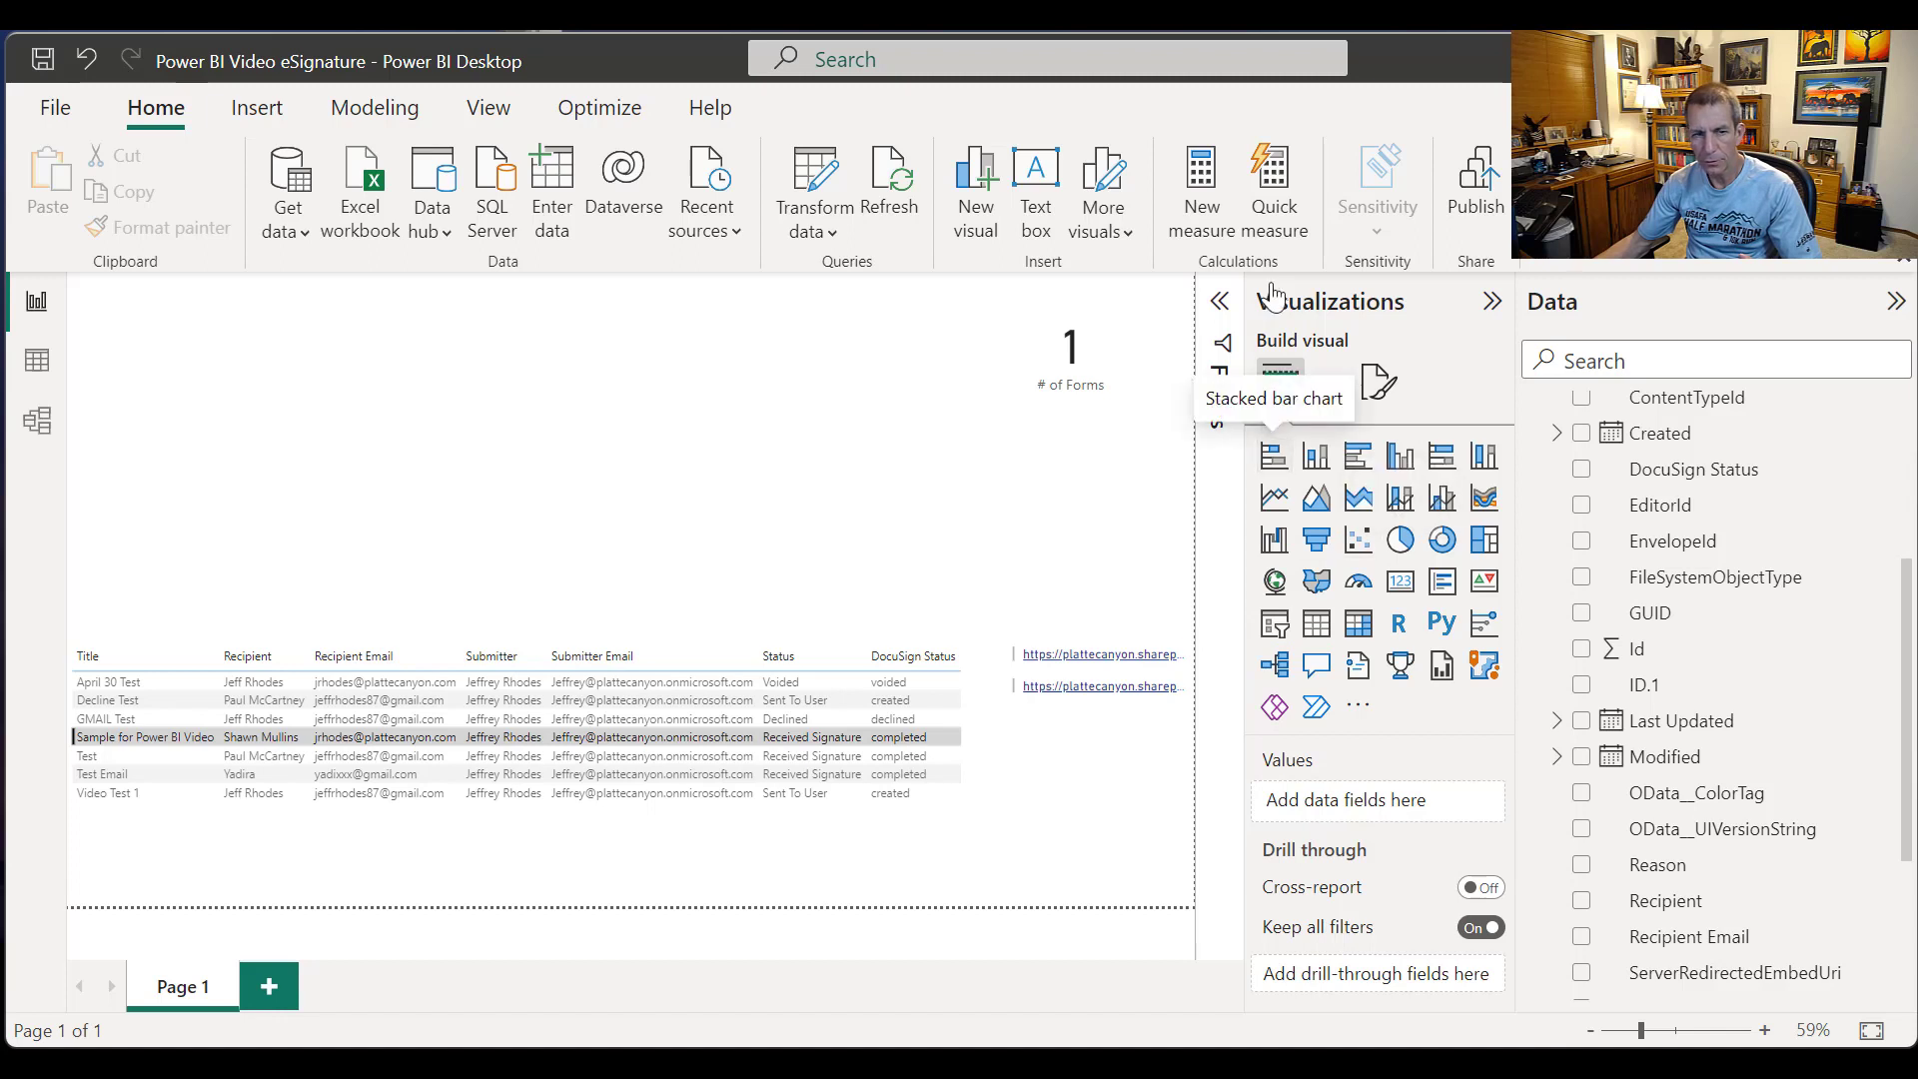
click(1273, 457)
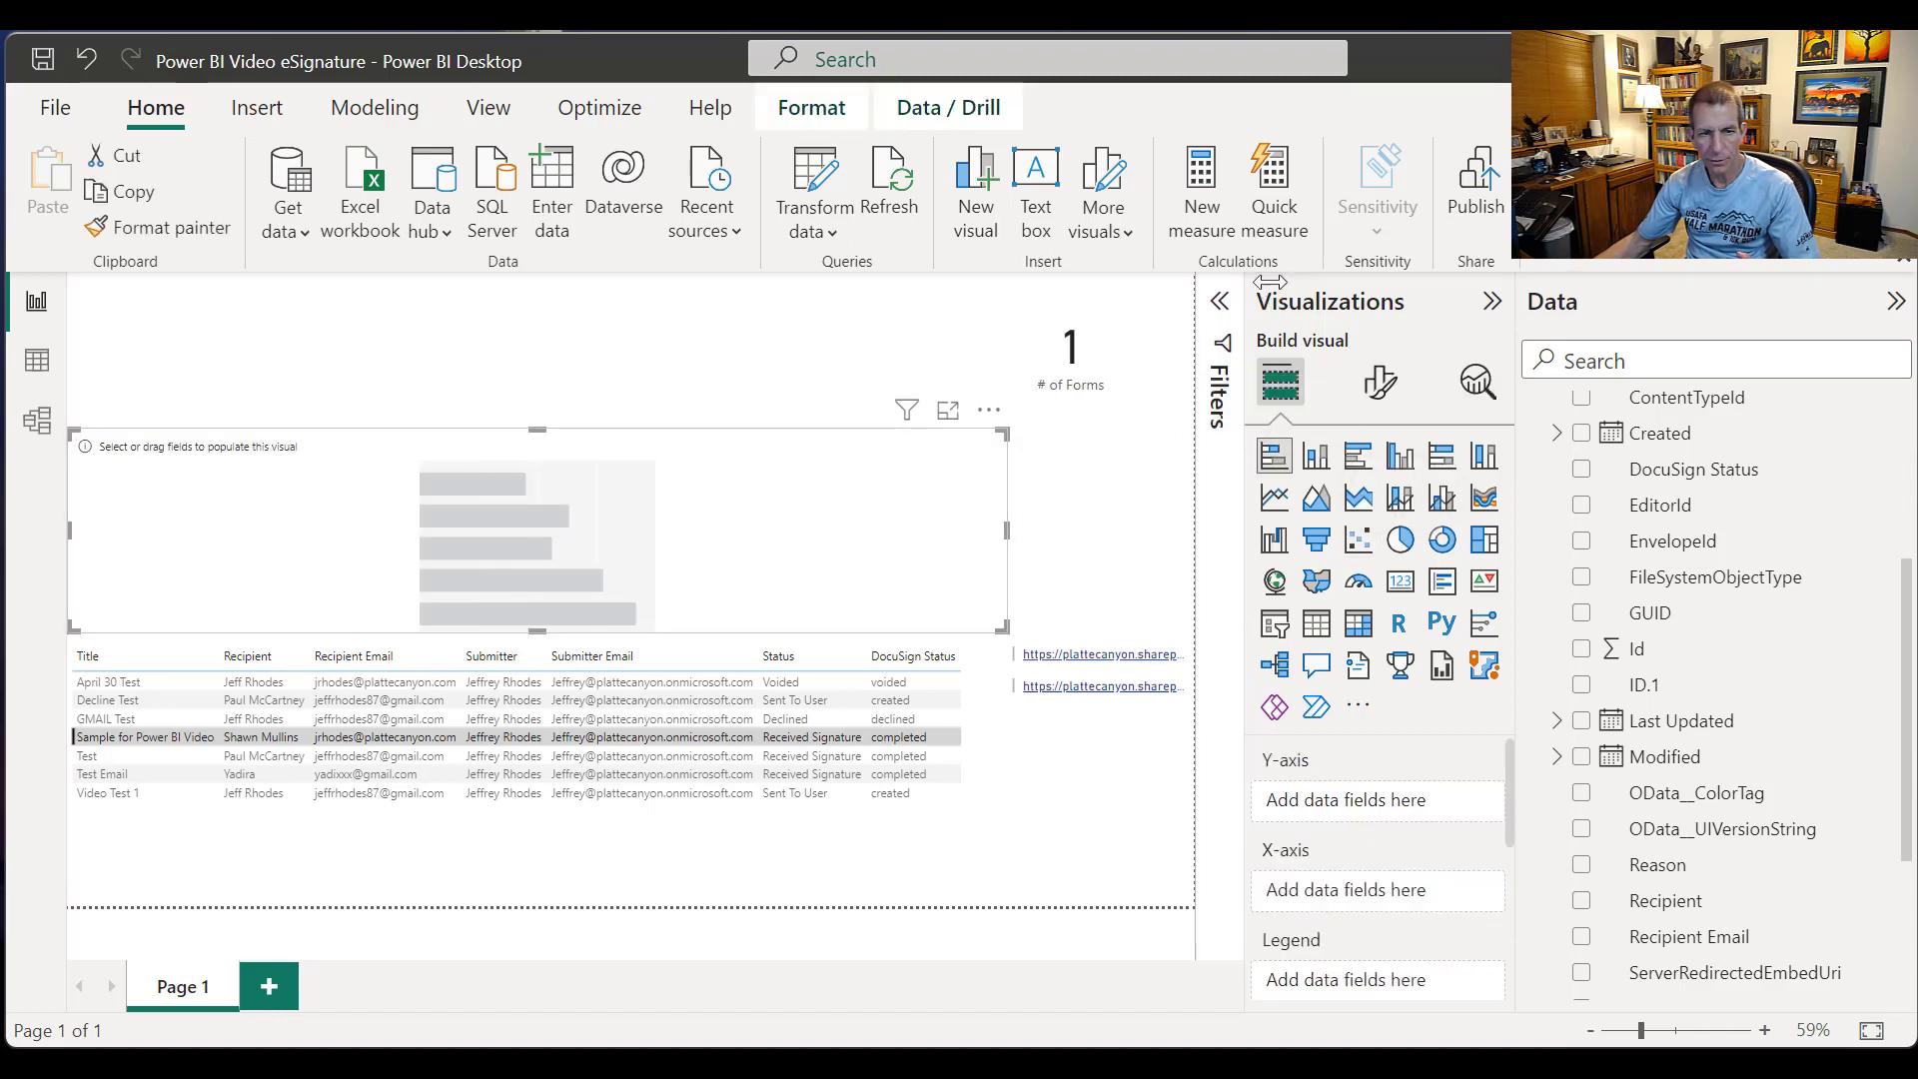
drag(1008, 531, 648, 531)
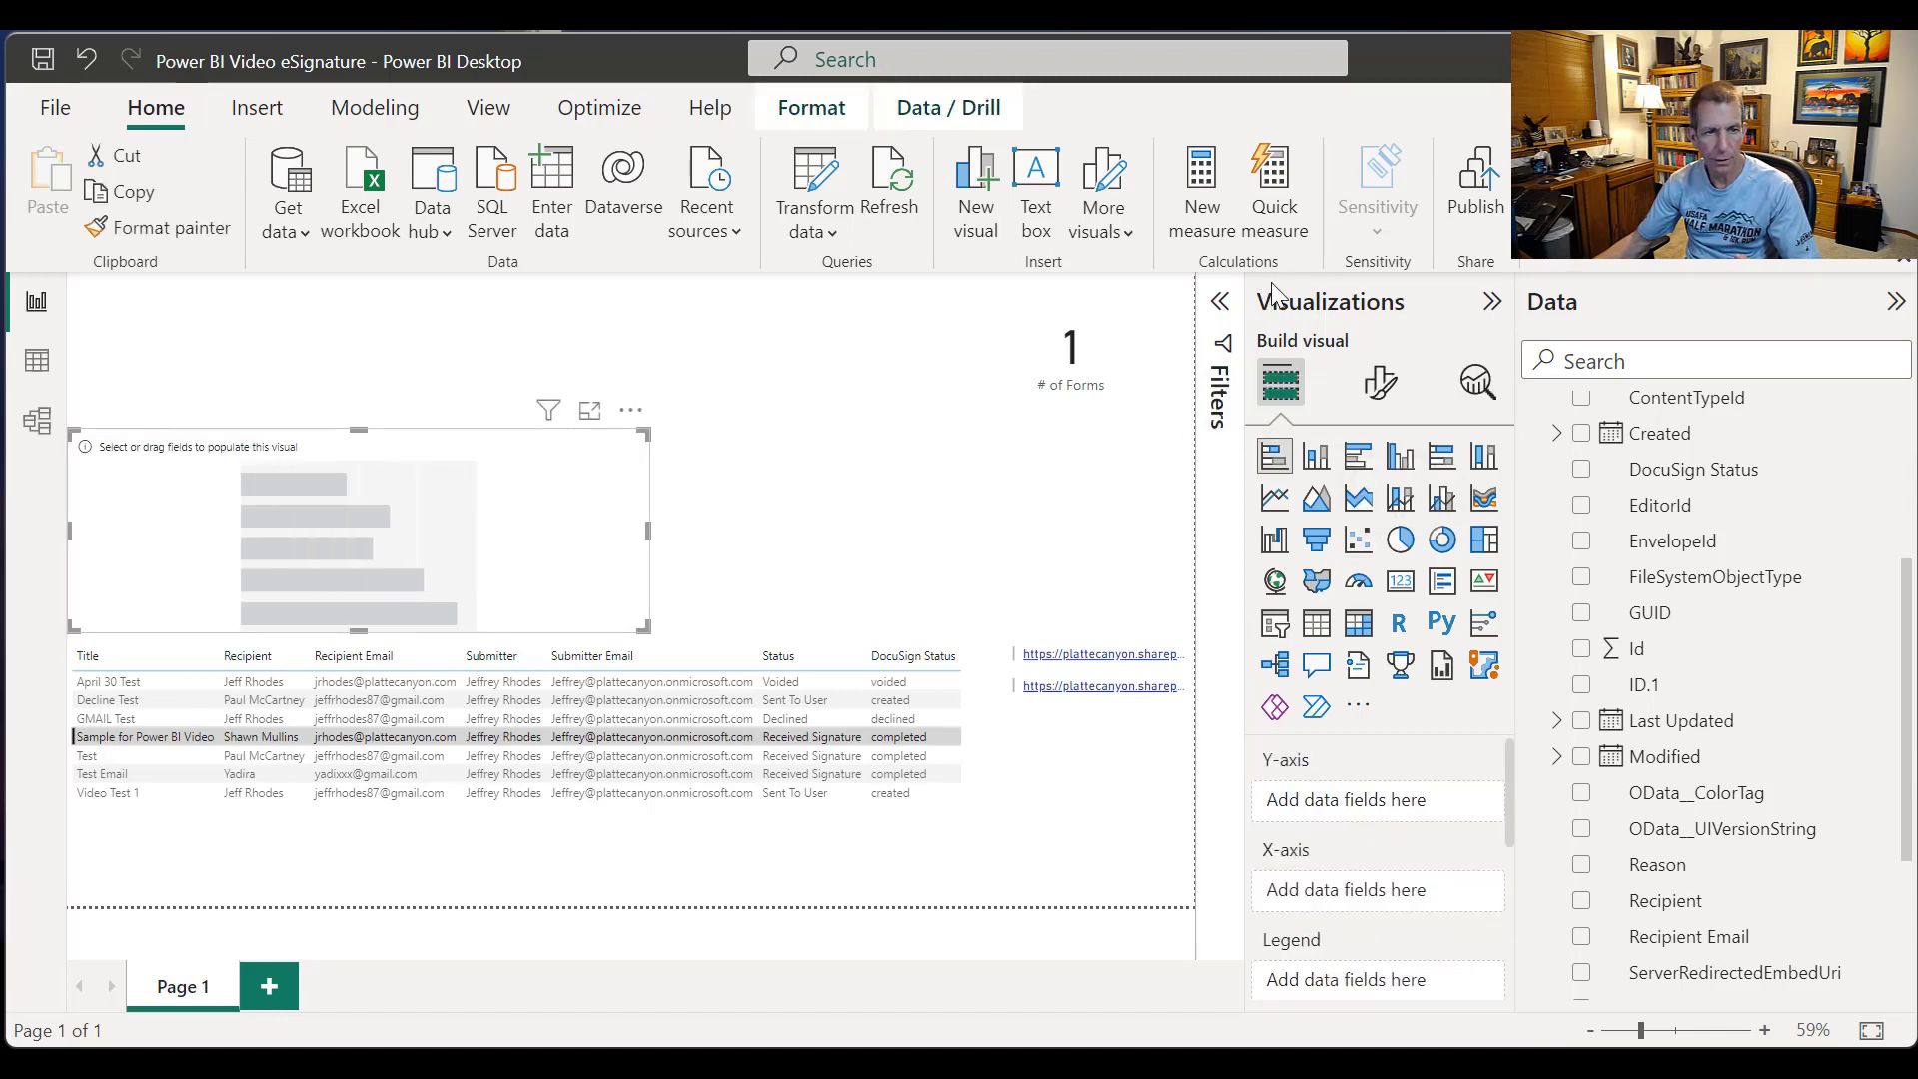
drag(359, 431, 359, 276)
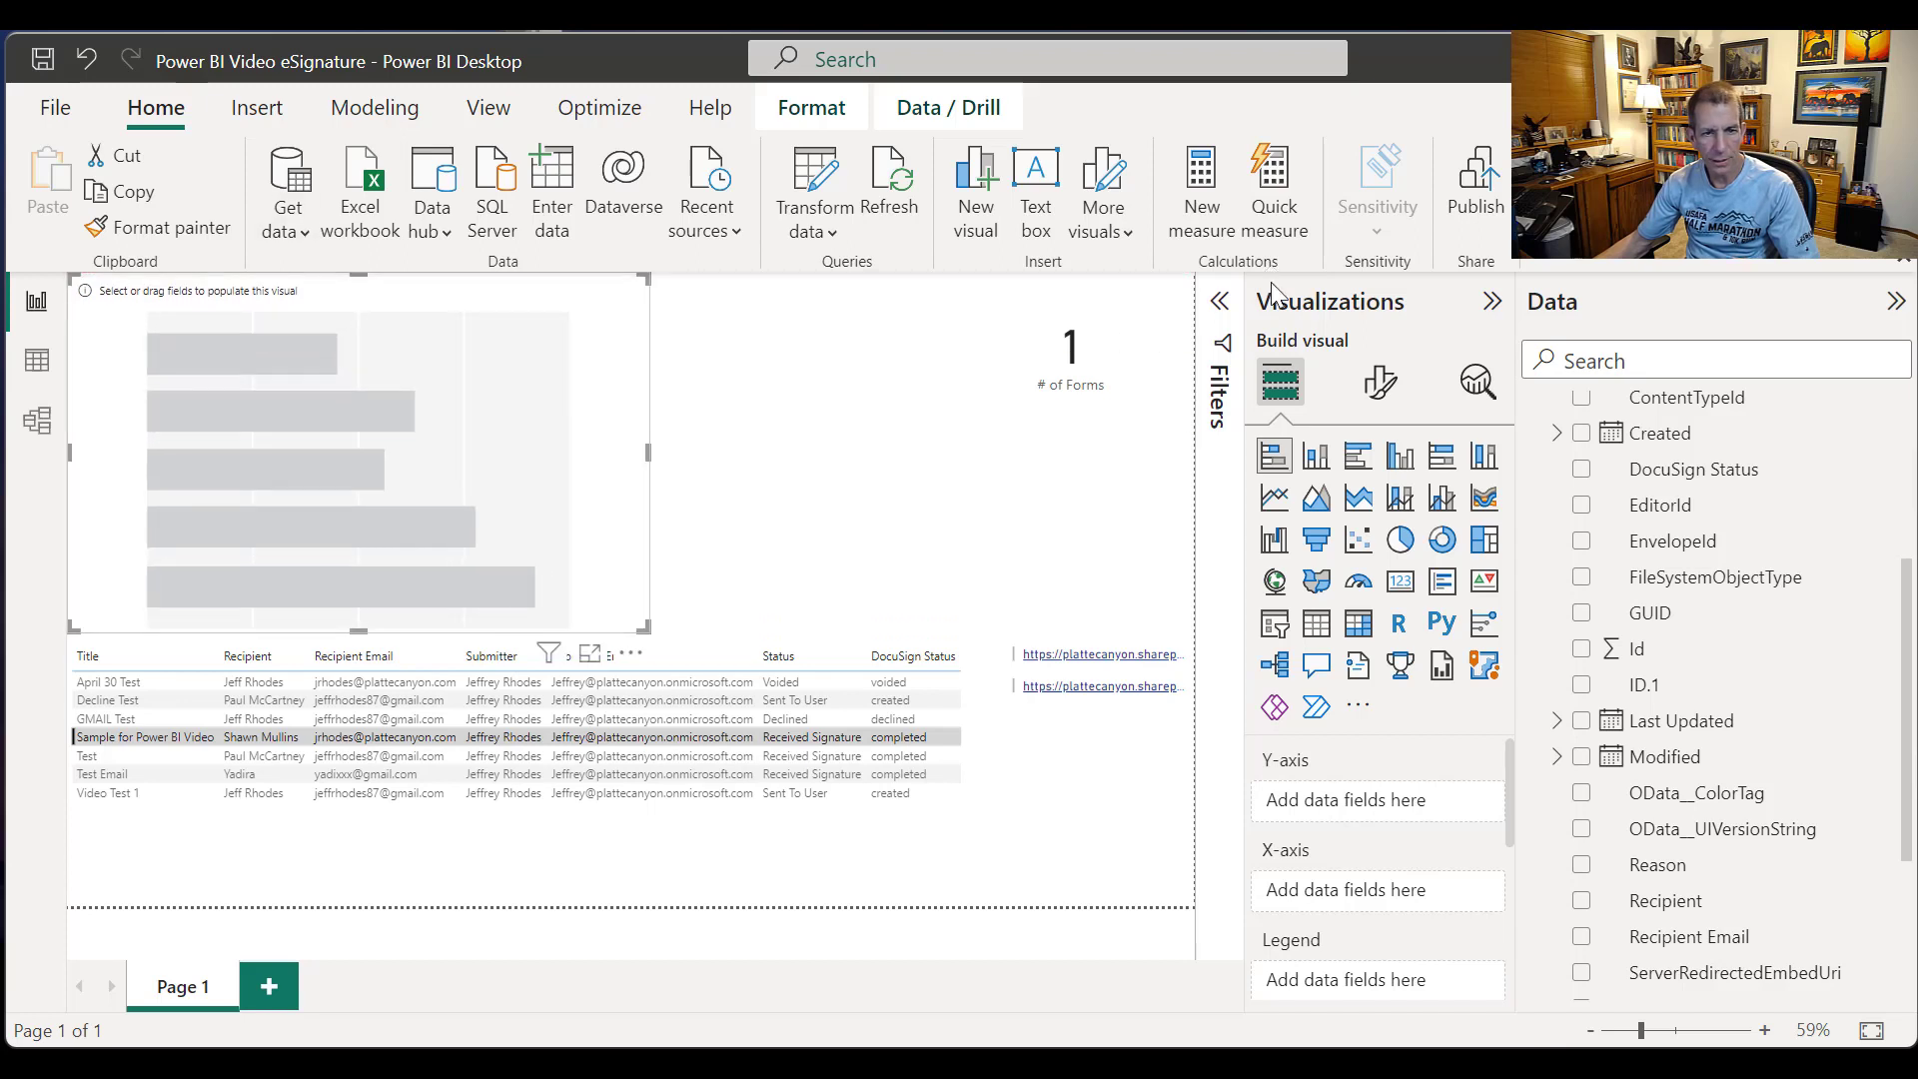
Step: Narrow the bar chart, then plot the count of Id on its X-axis by Status on its Y-axis
drag(648, 452, 538, 452)
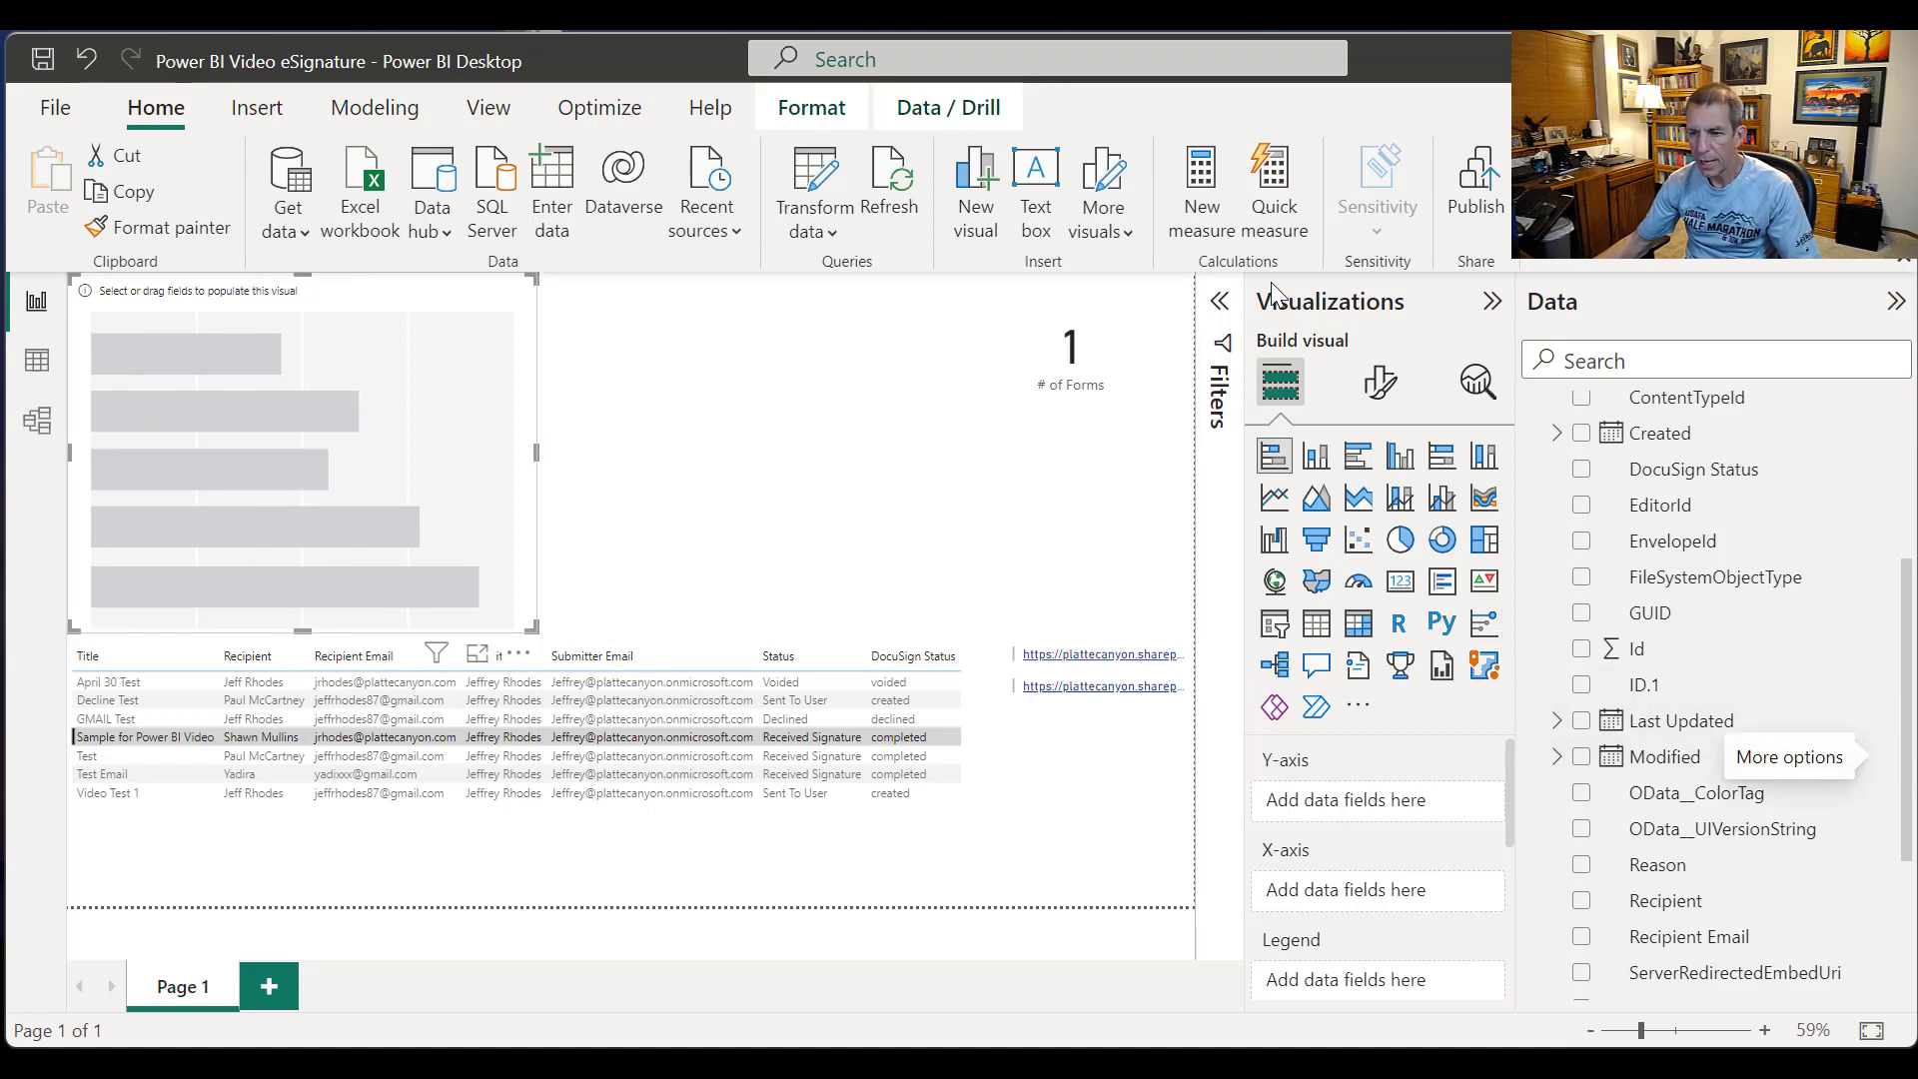
scroll(1718, 757, down, 3)
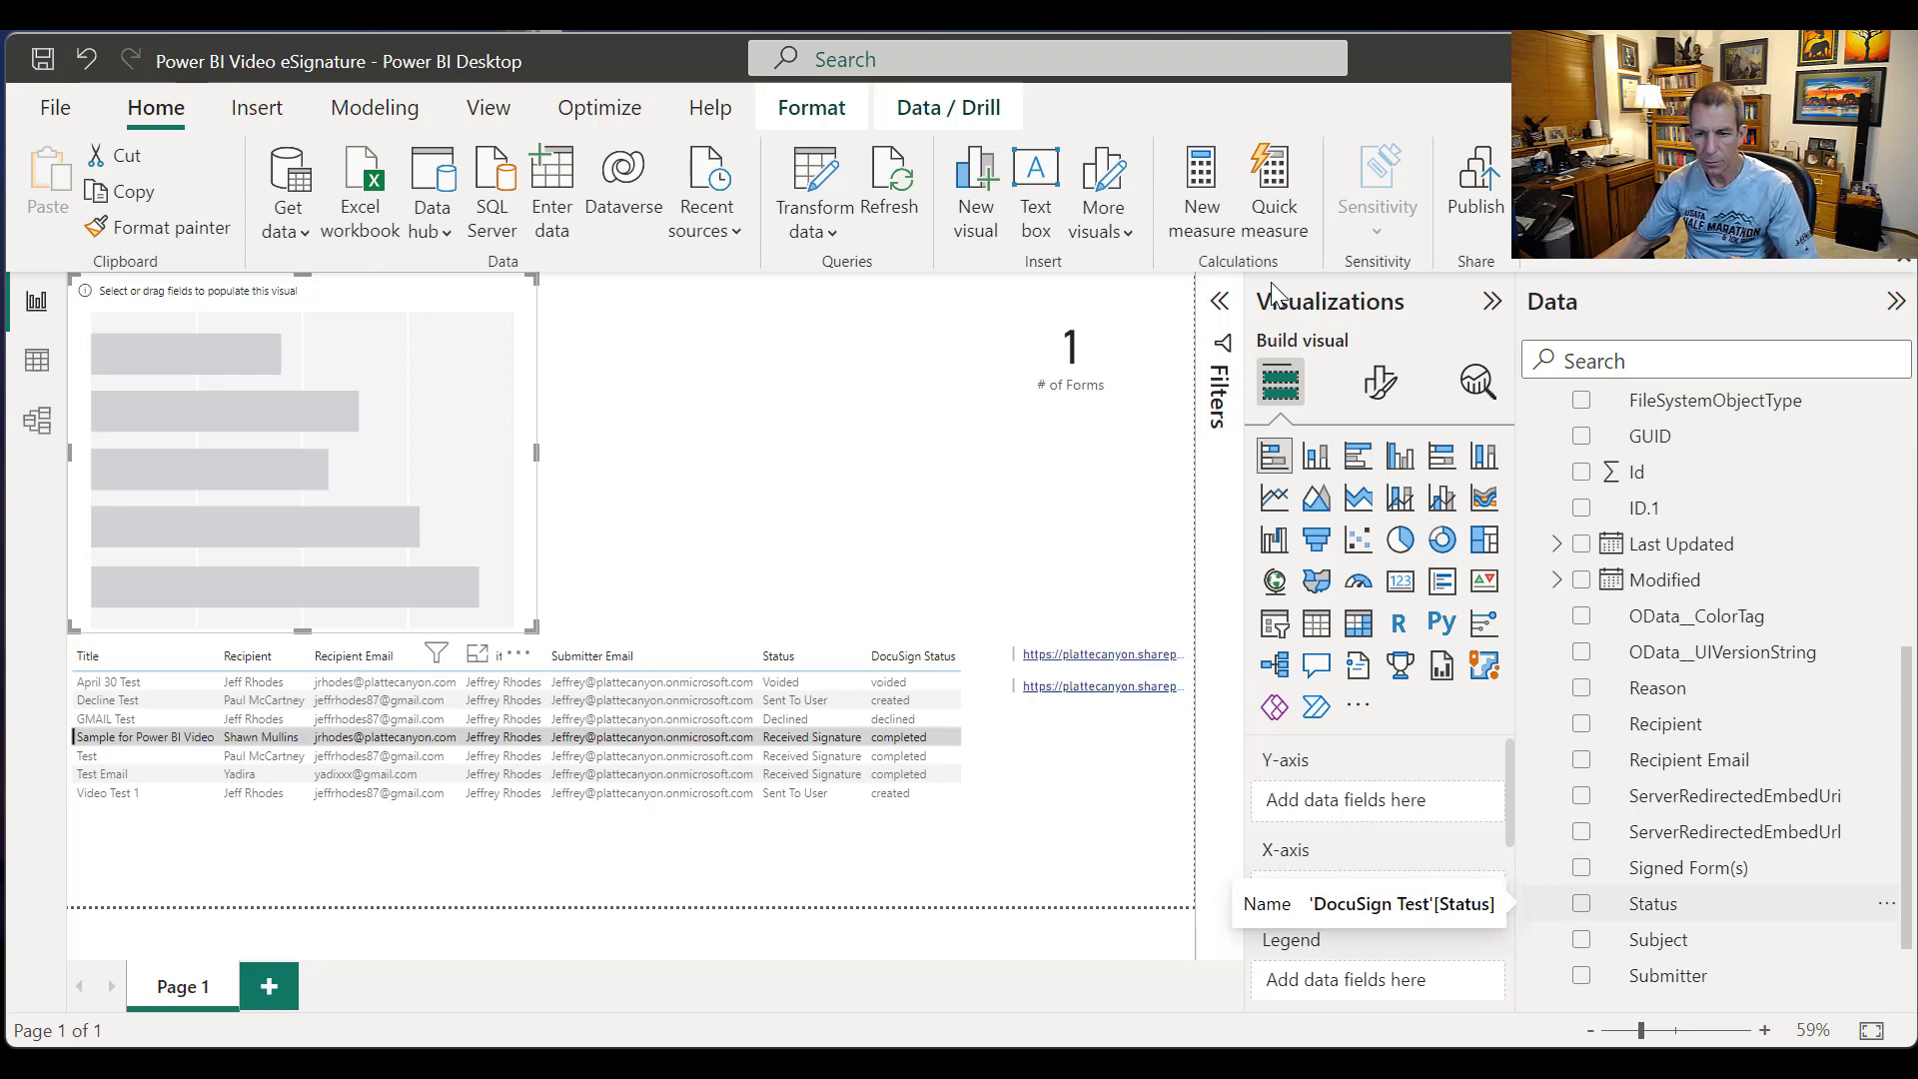
drag(1653, 903, 1408, 808)
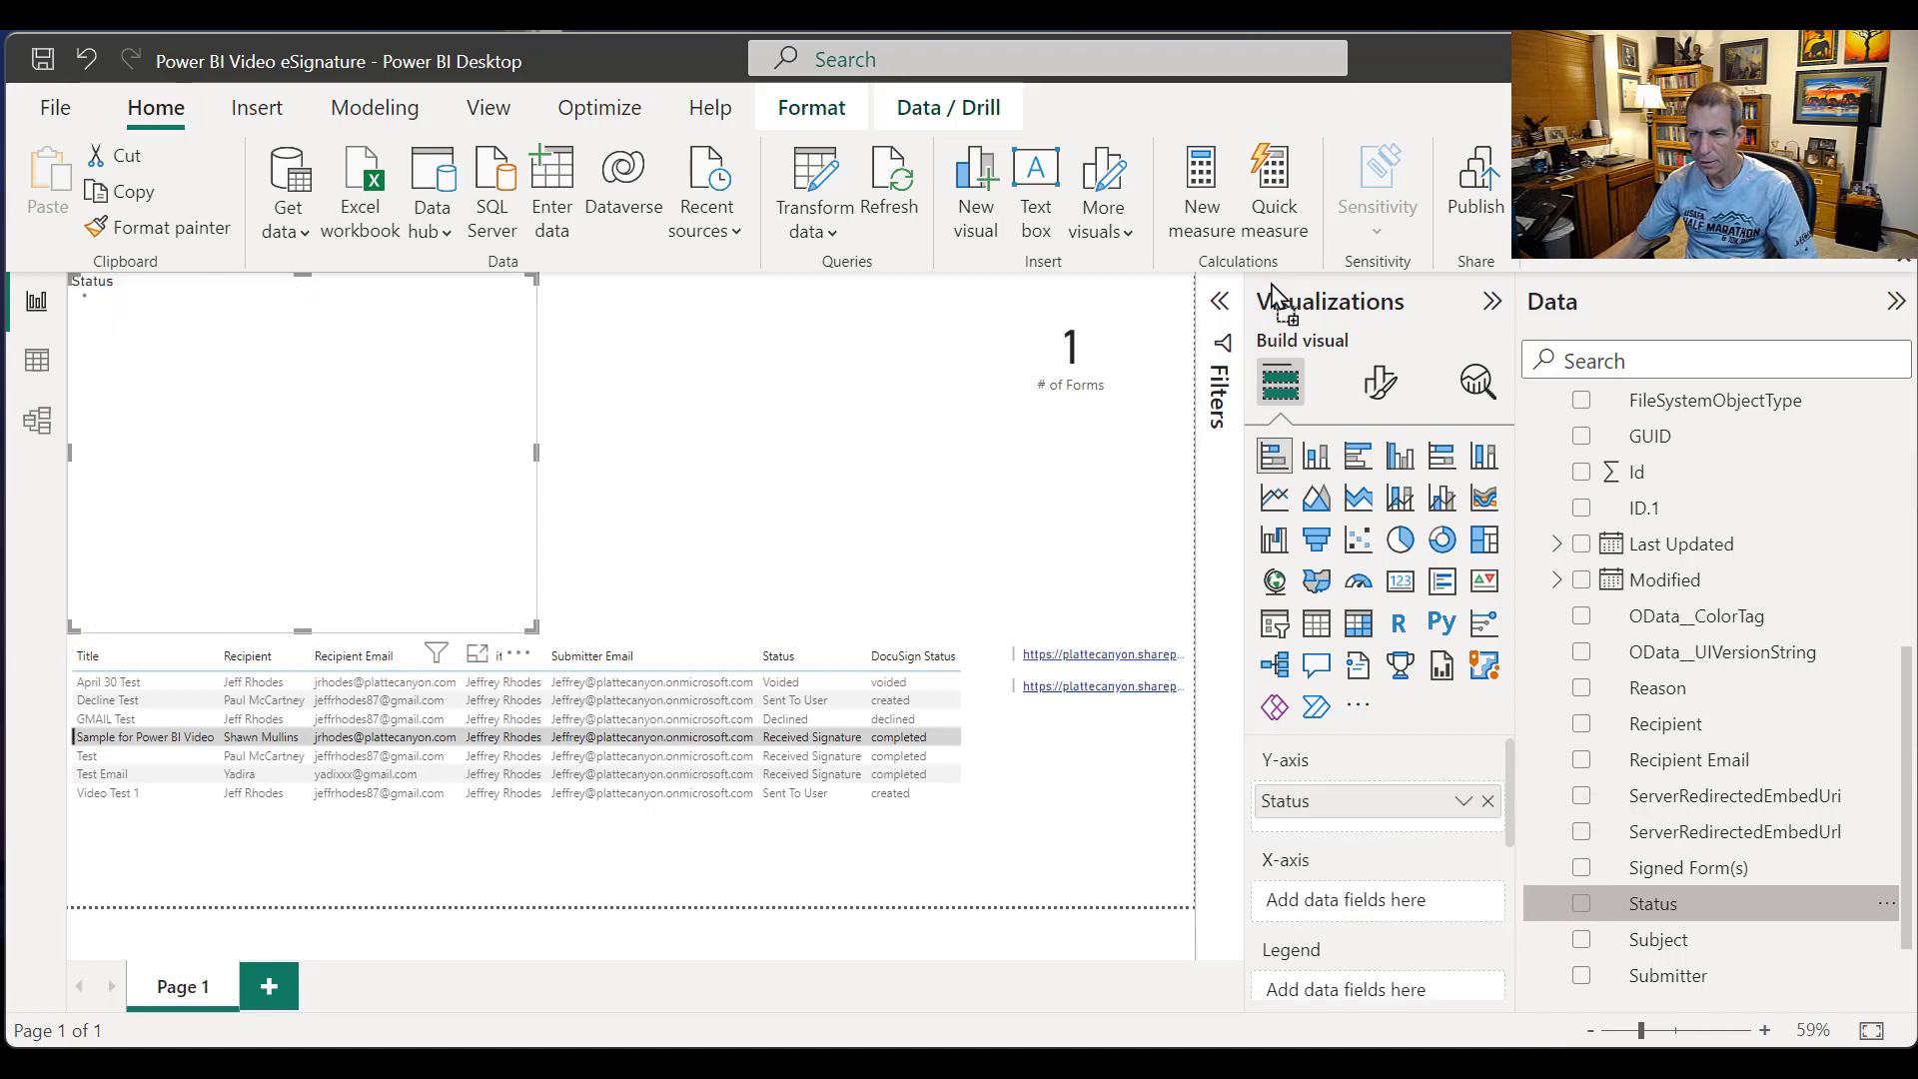
drag(1637, 472, 1404, 901)
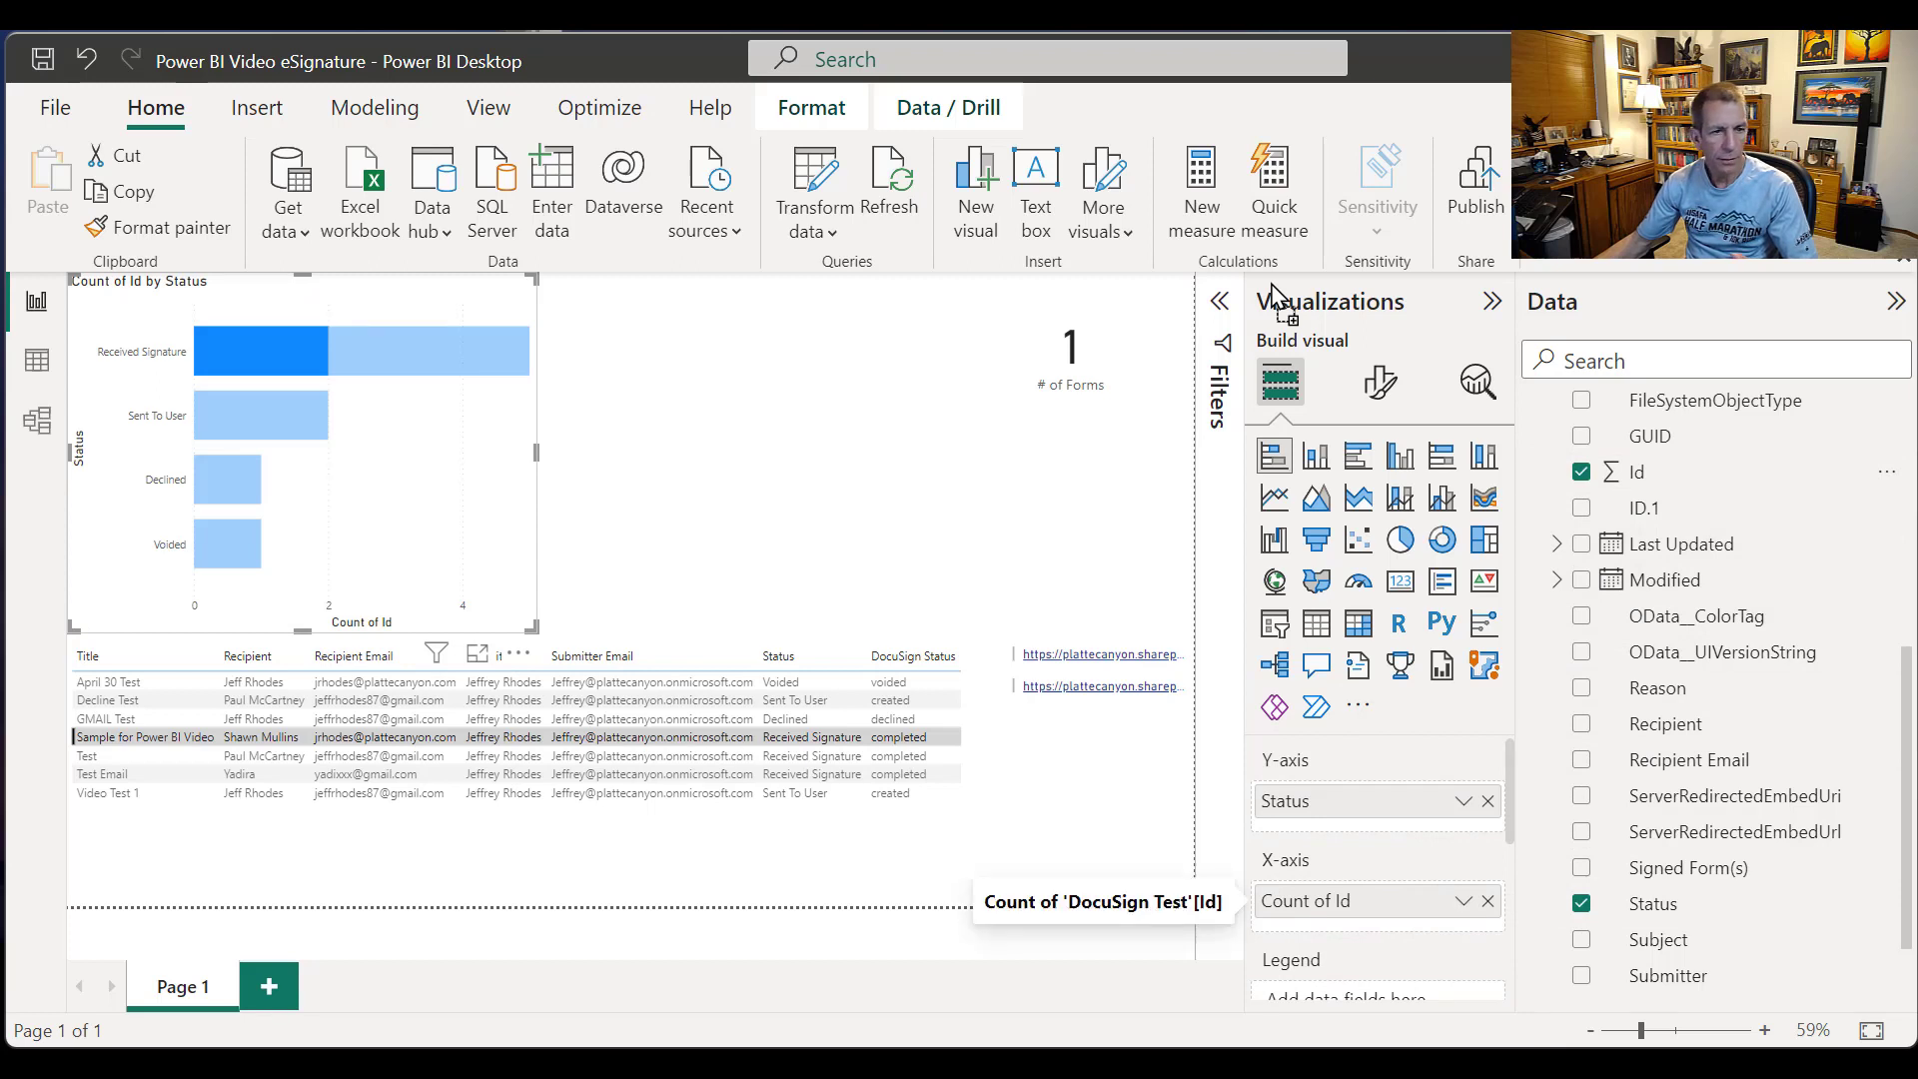
Step: Rename the bar chart's Id count to # of Forms and clear the row selection in the details table
click(1463, 902)
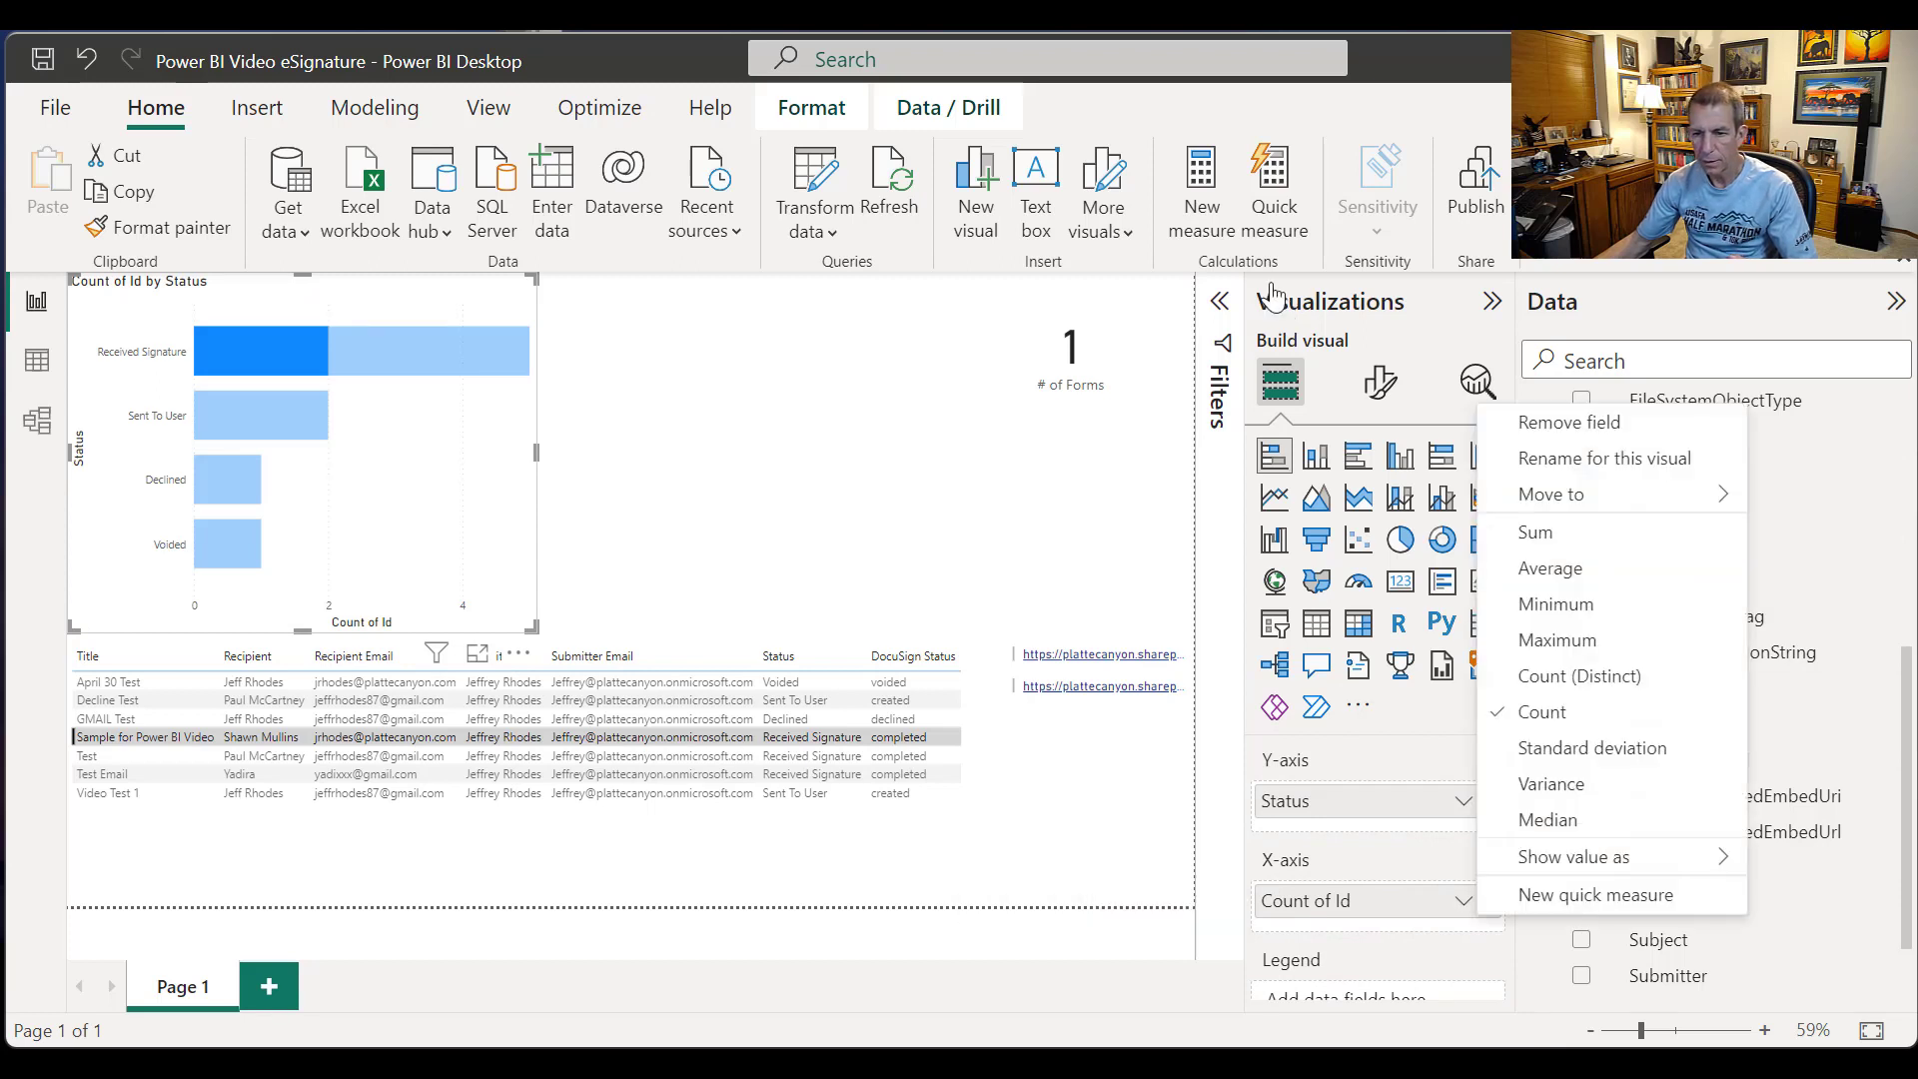
click(1606, 458)
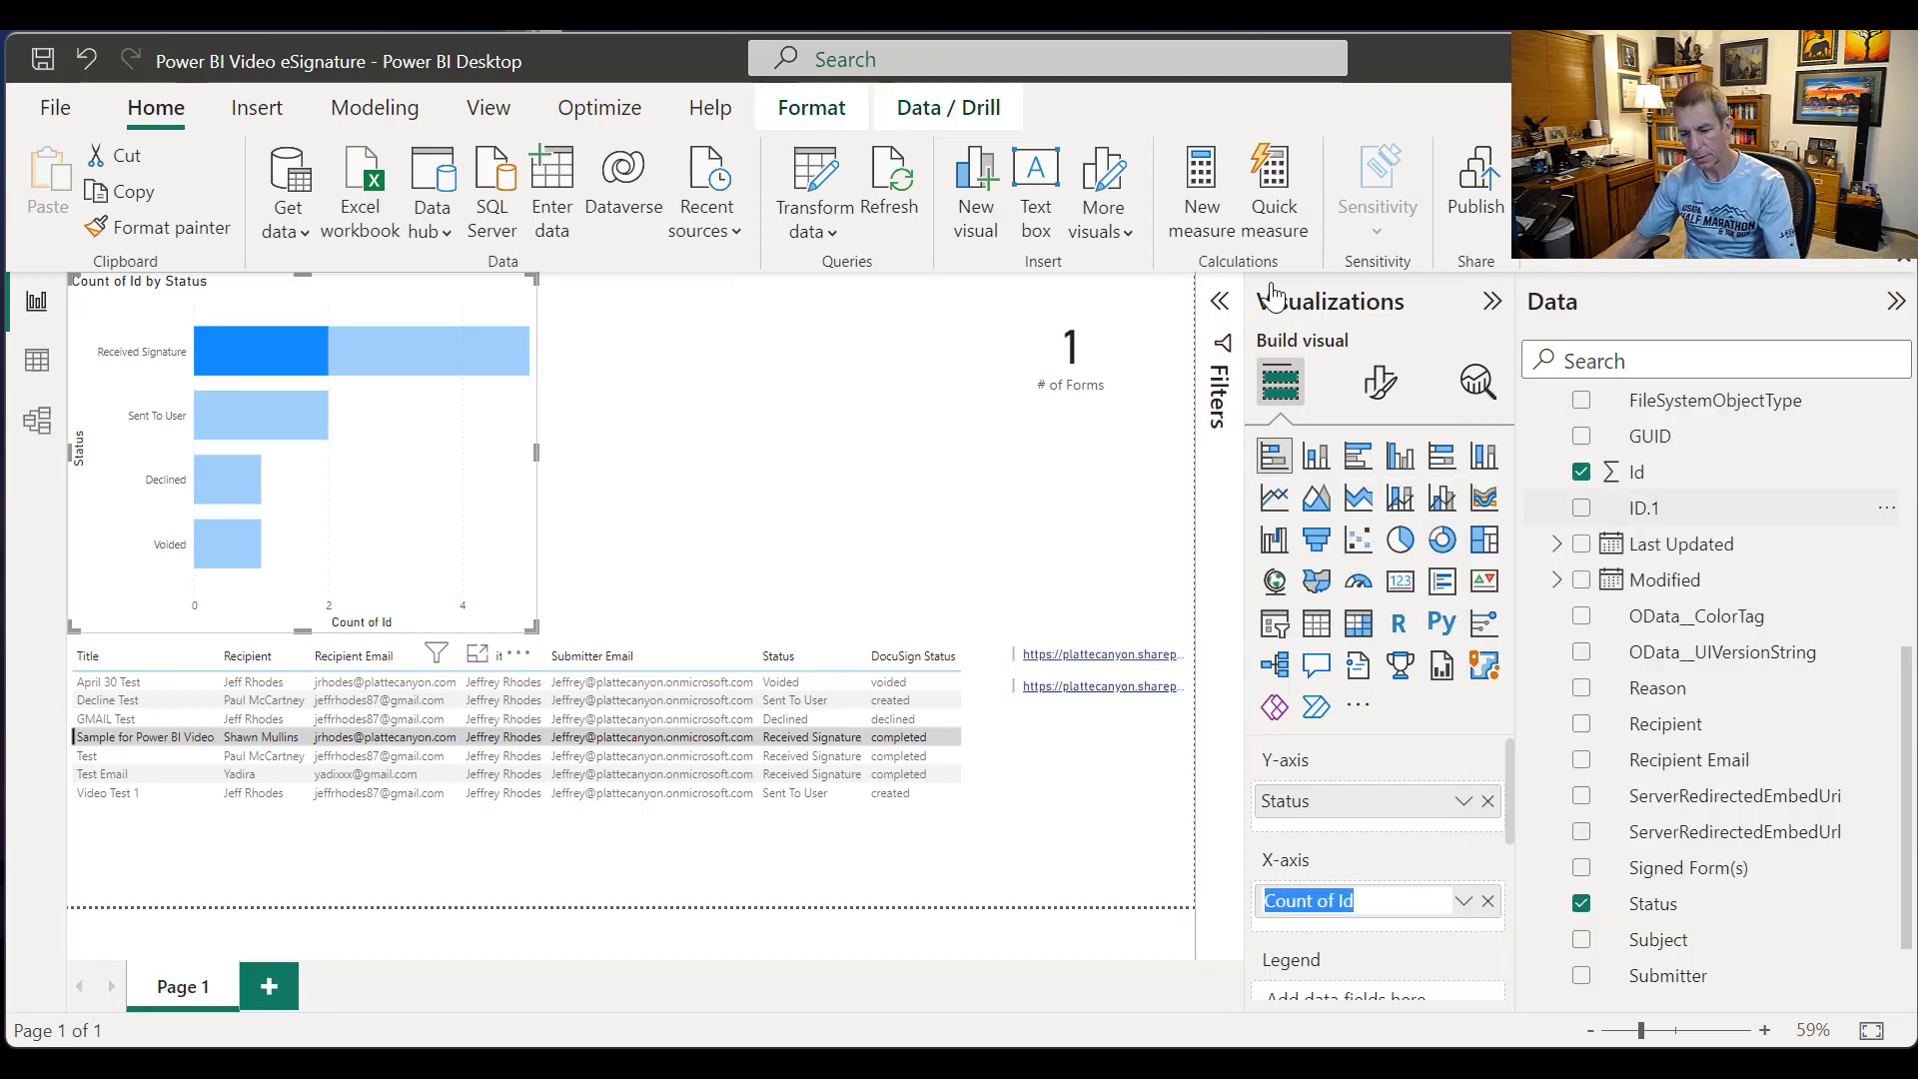
text(# of Forms)
key(Return)
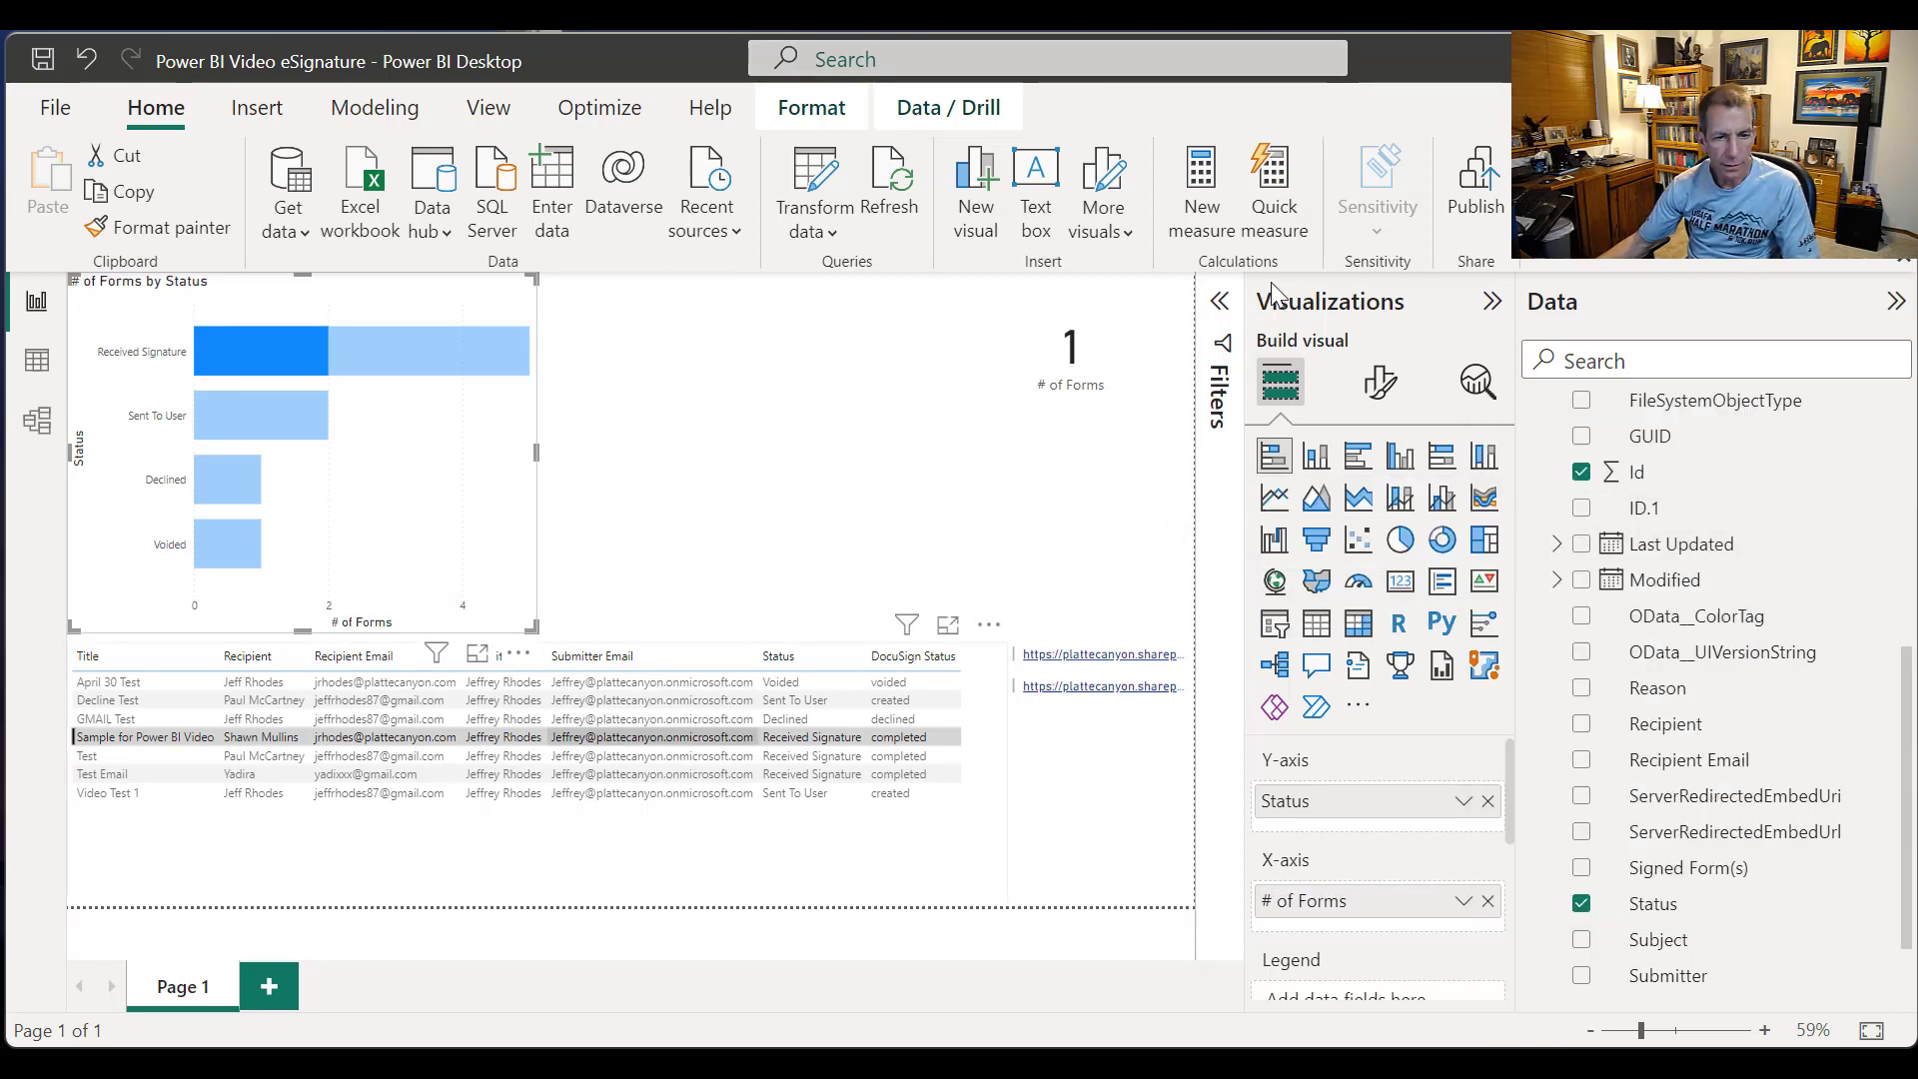
click(651, 738)
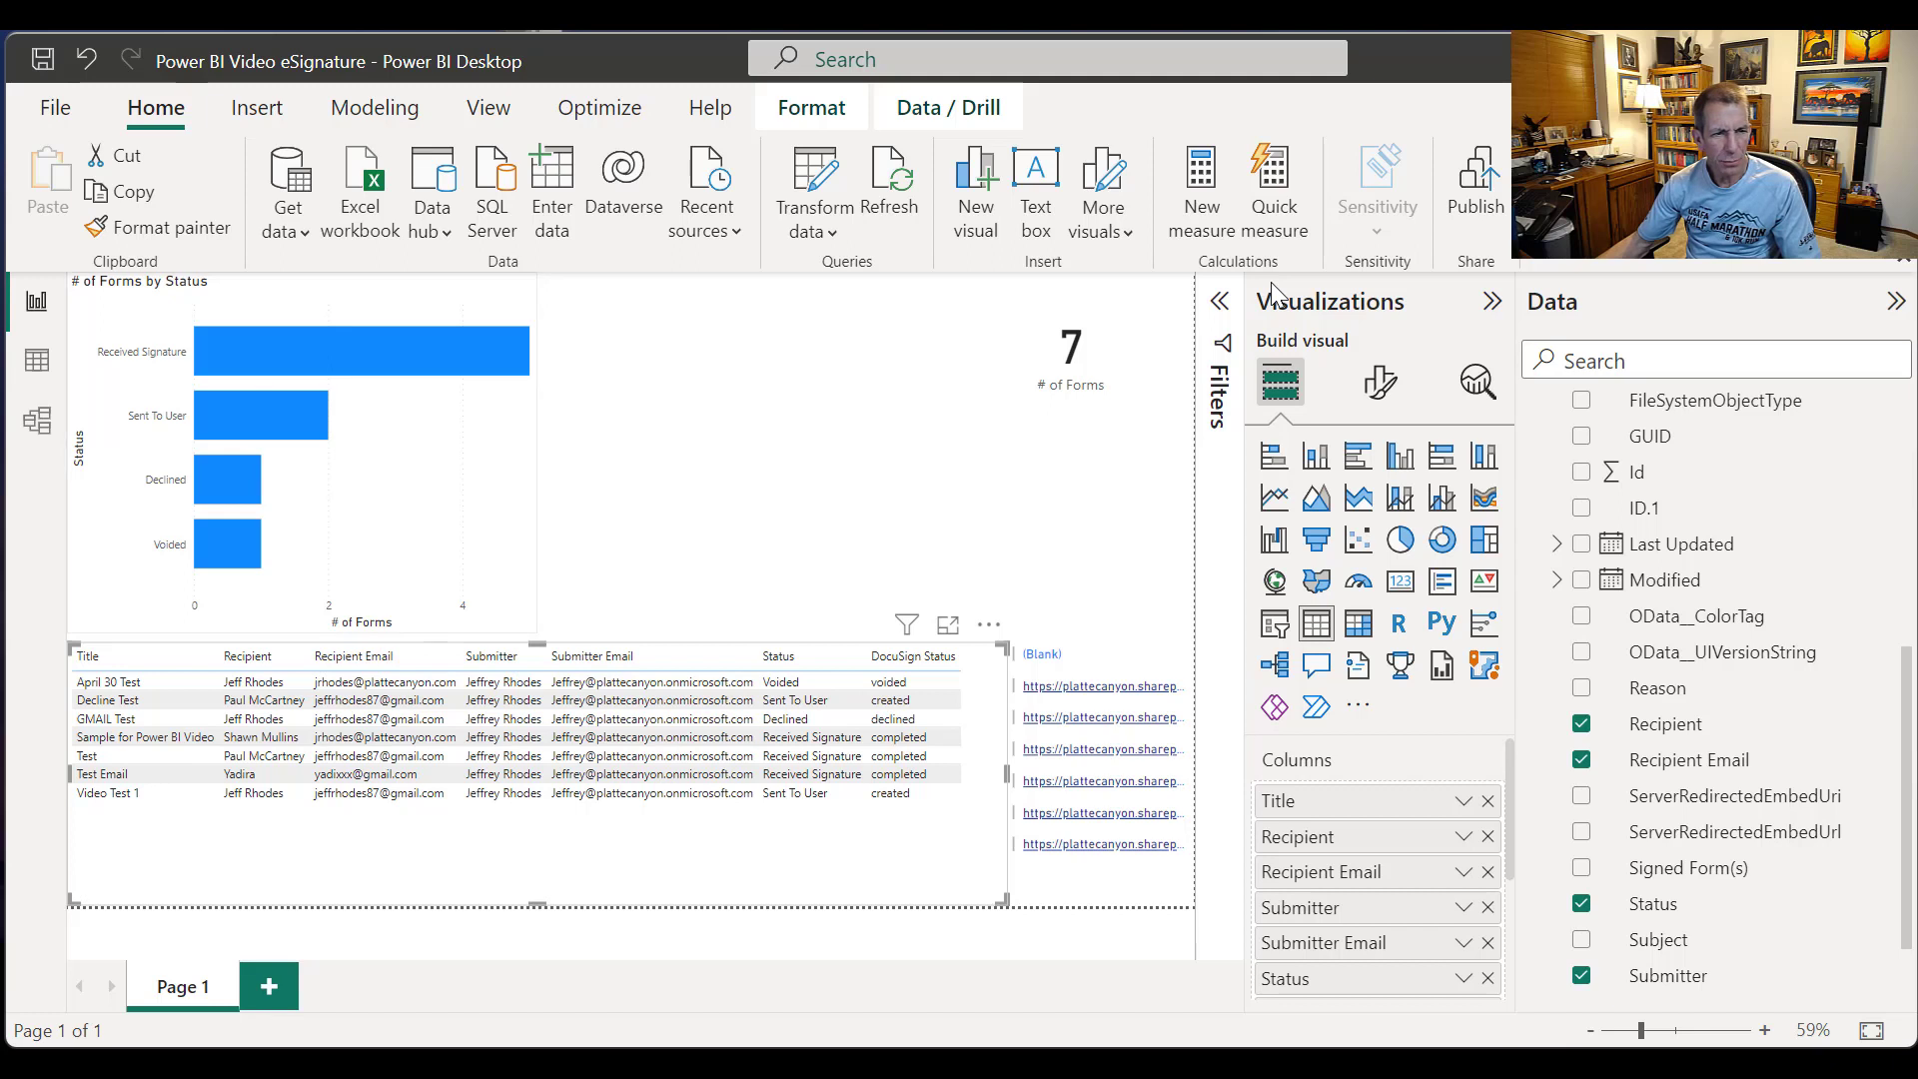
Step: Set the bar chart's default bar colour to a Gradient format style based on the count of Status
click(420, 480)
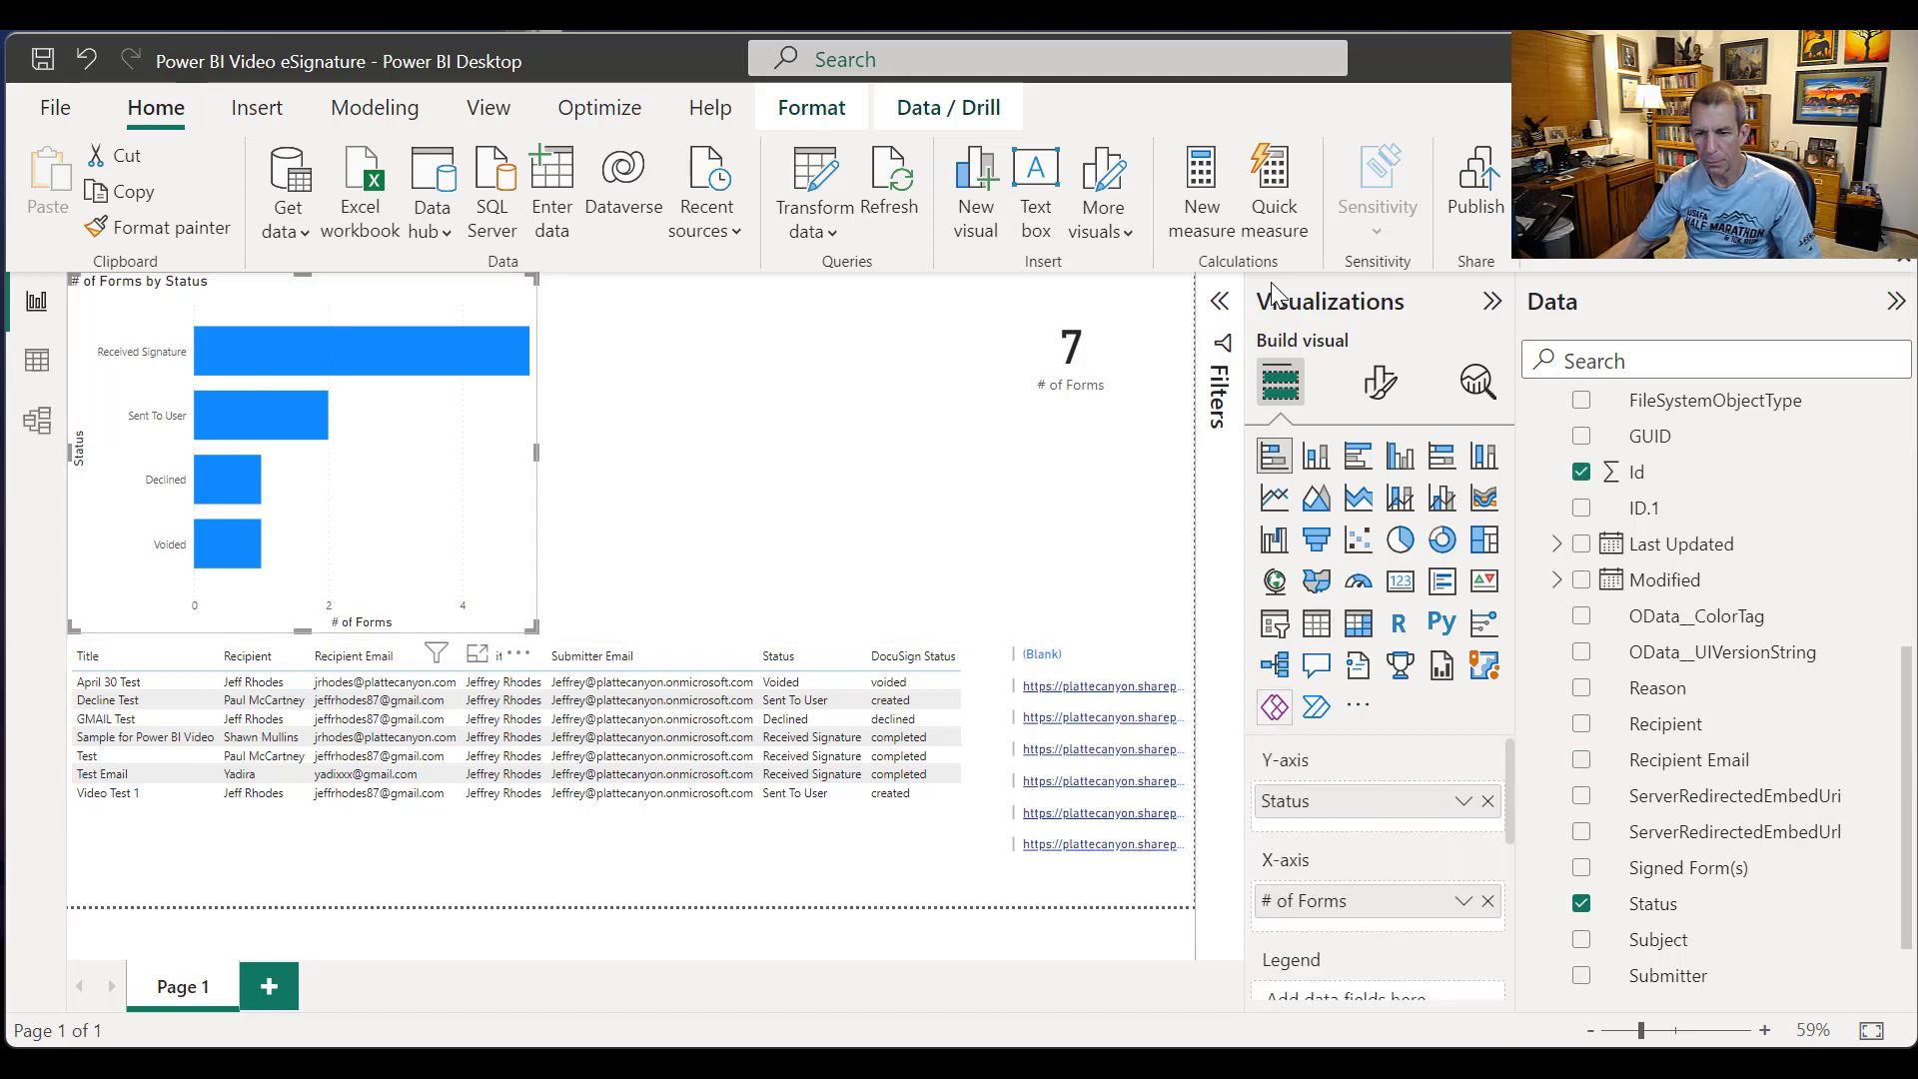
click(1380, 383)
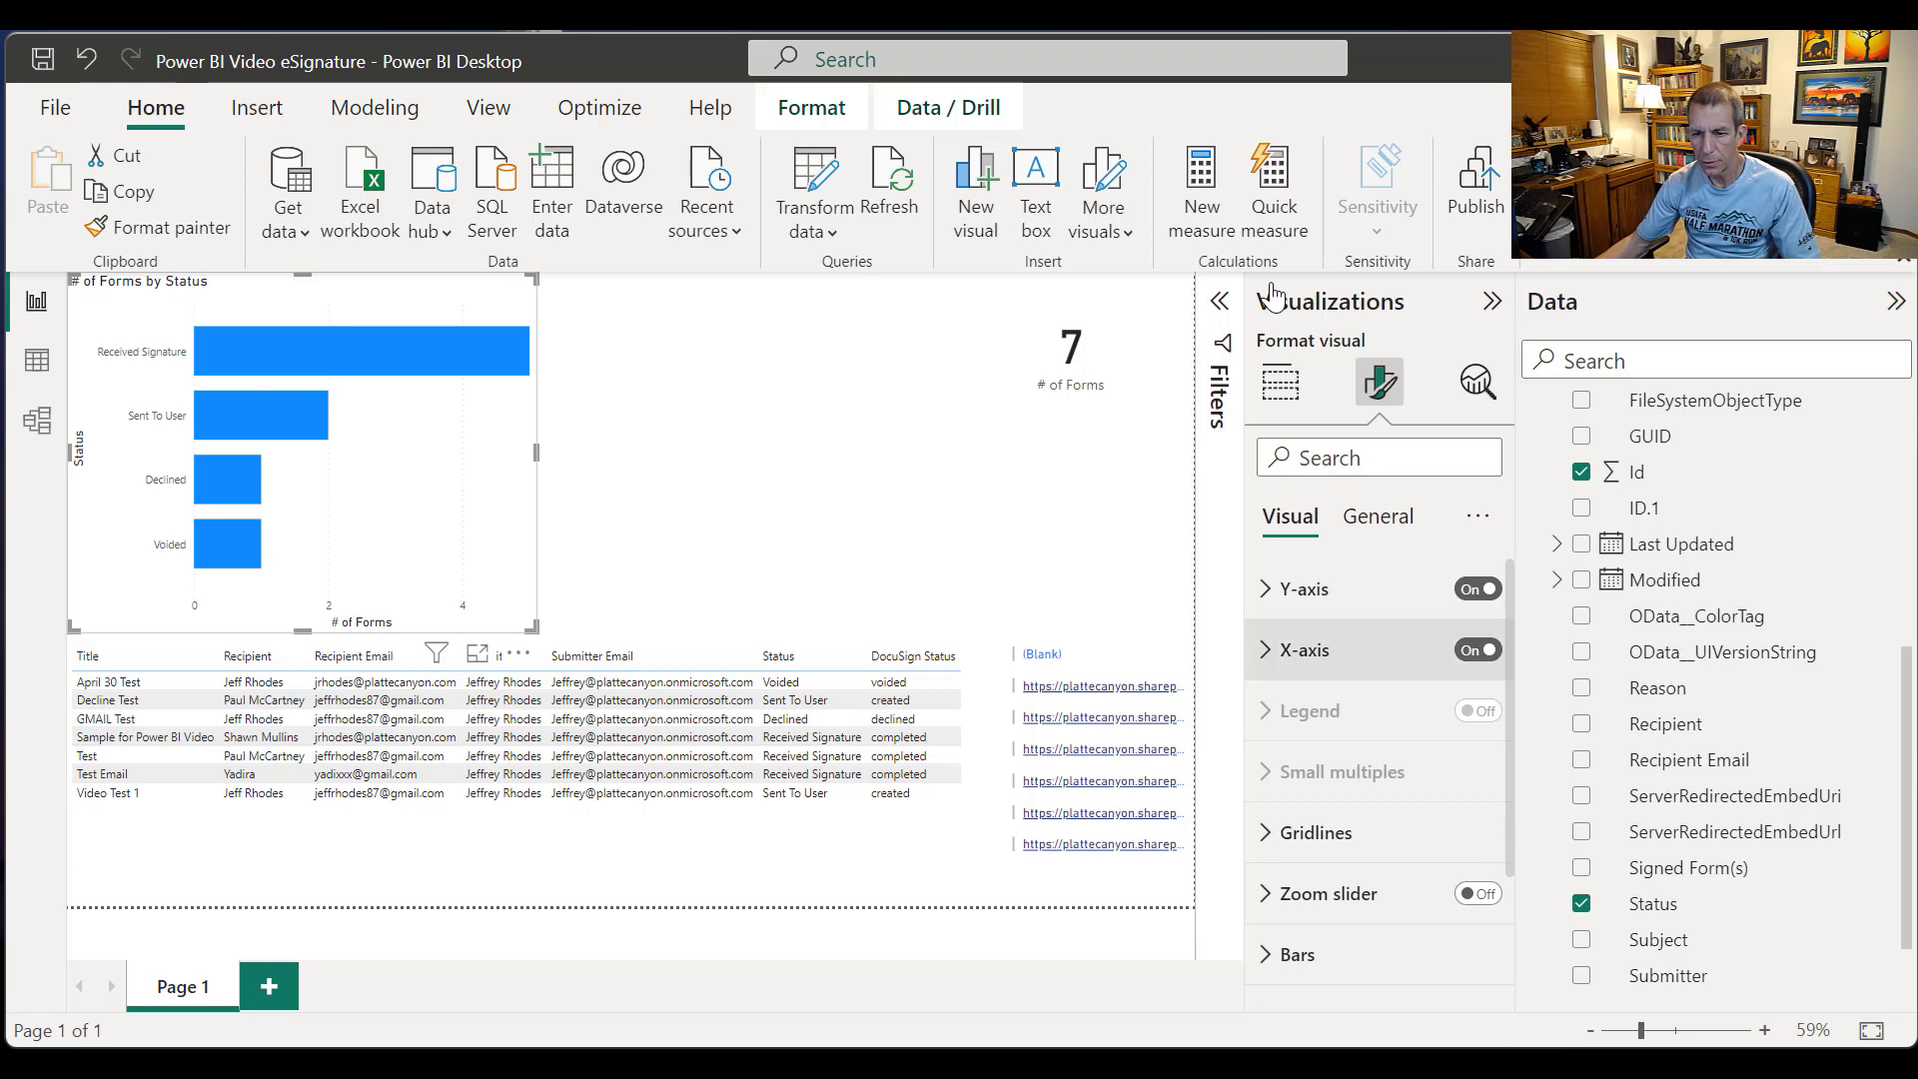
scroll(1379, 821, down, 2)
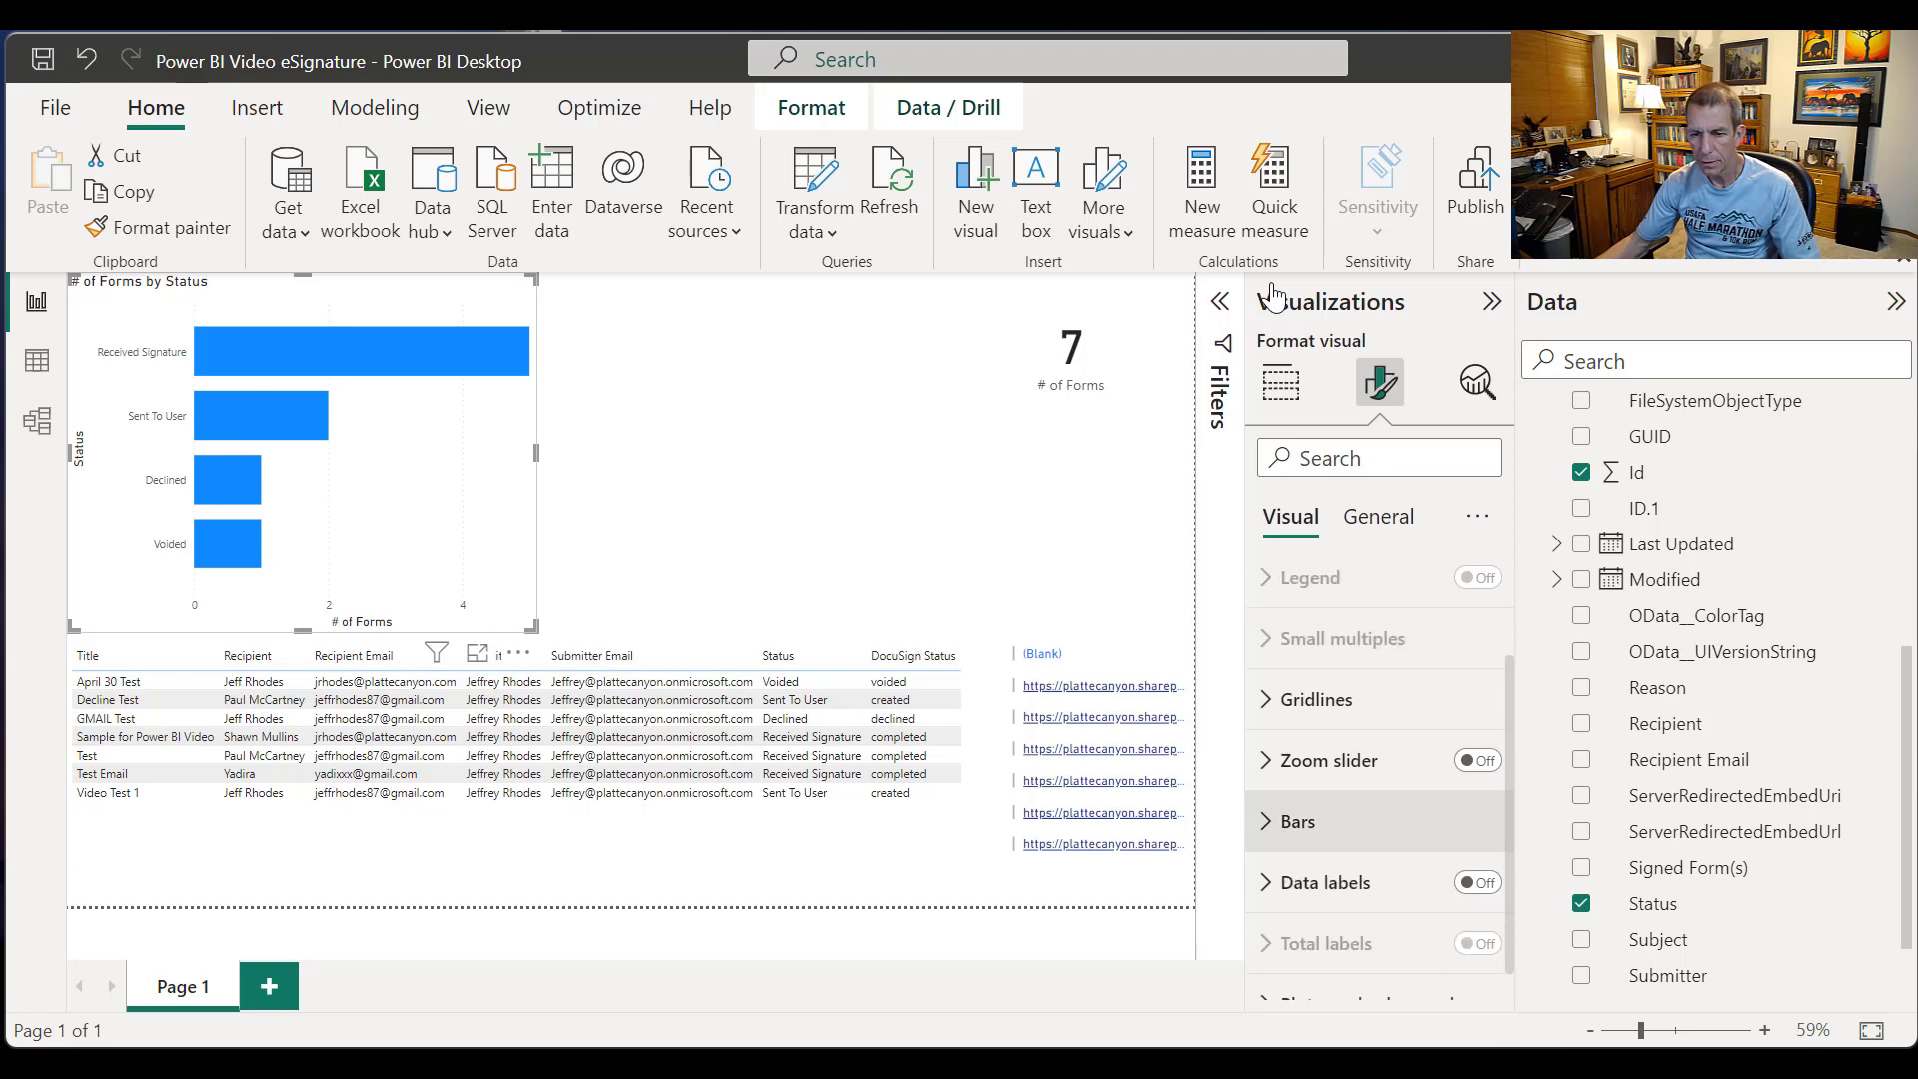
click(1297, 821)
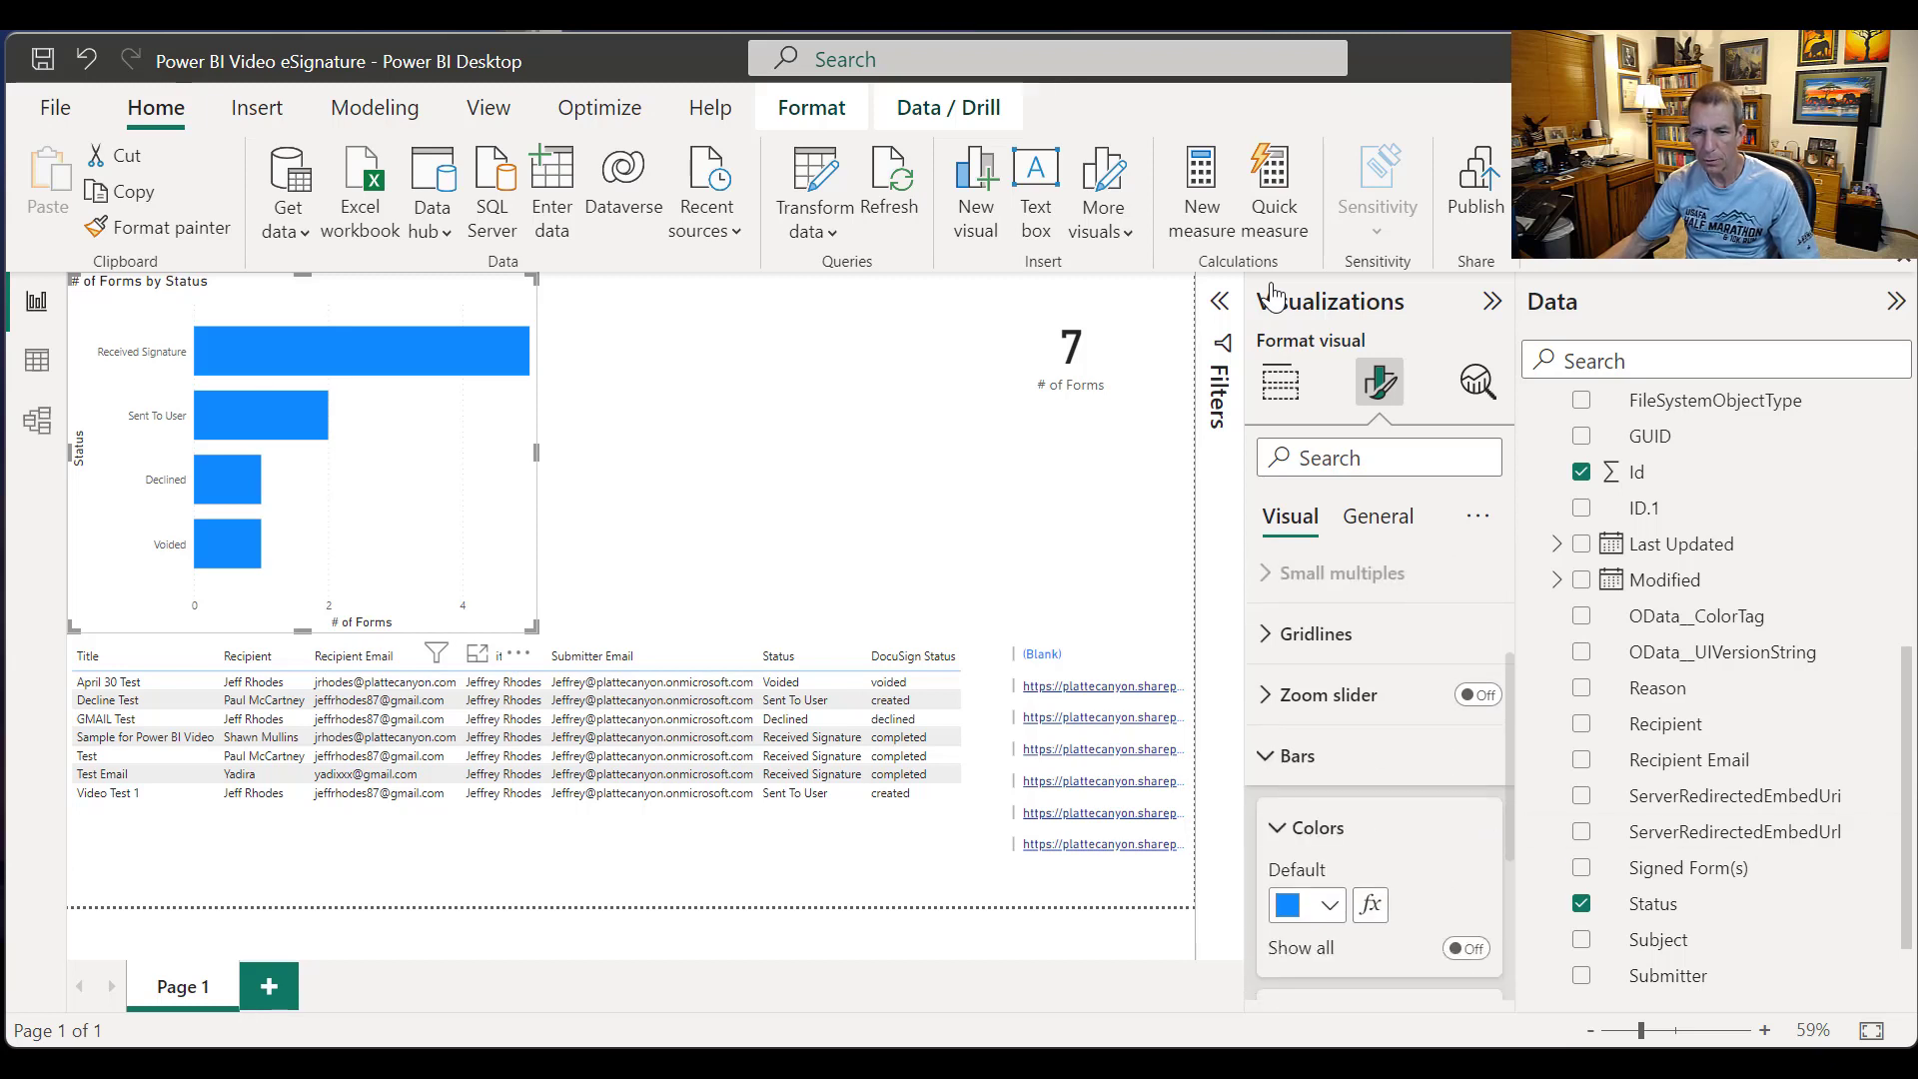
click(1371, 905)
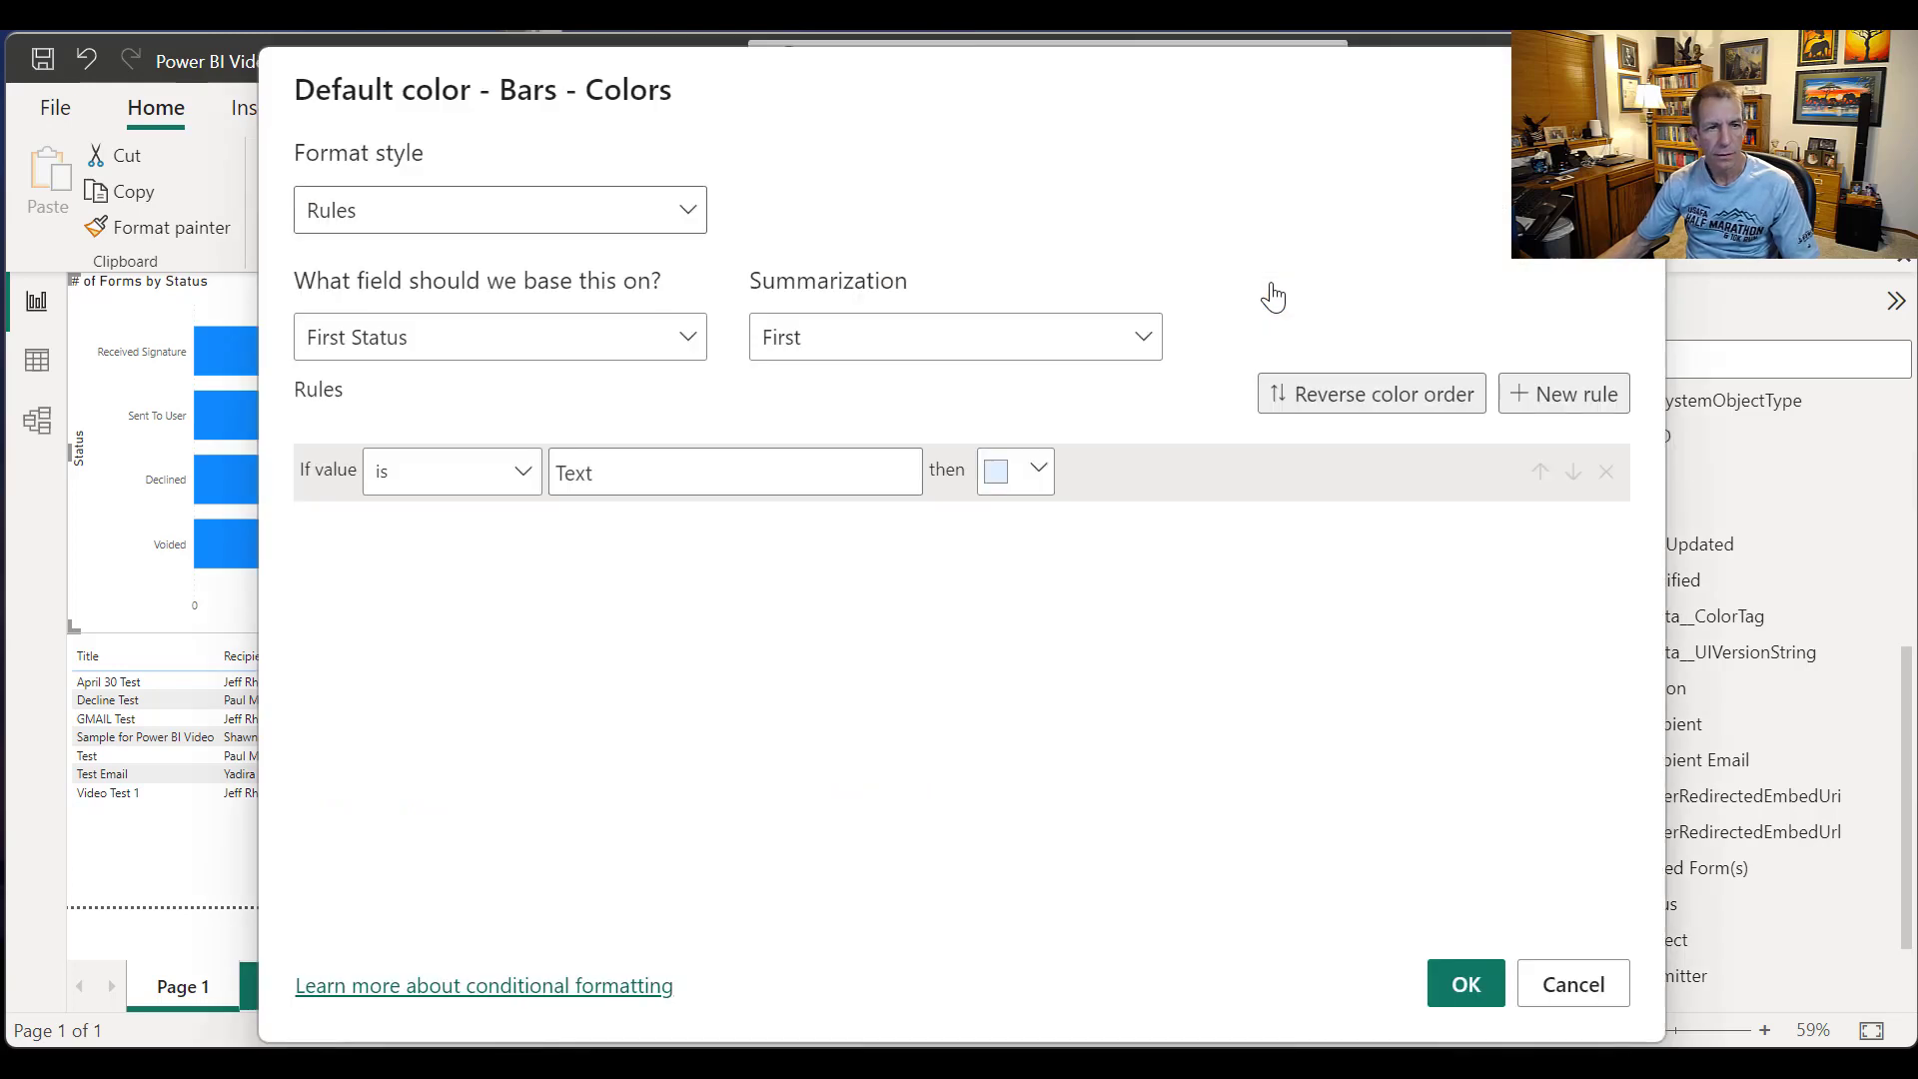
click(499, 209)
click(340, 258)
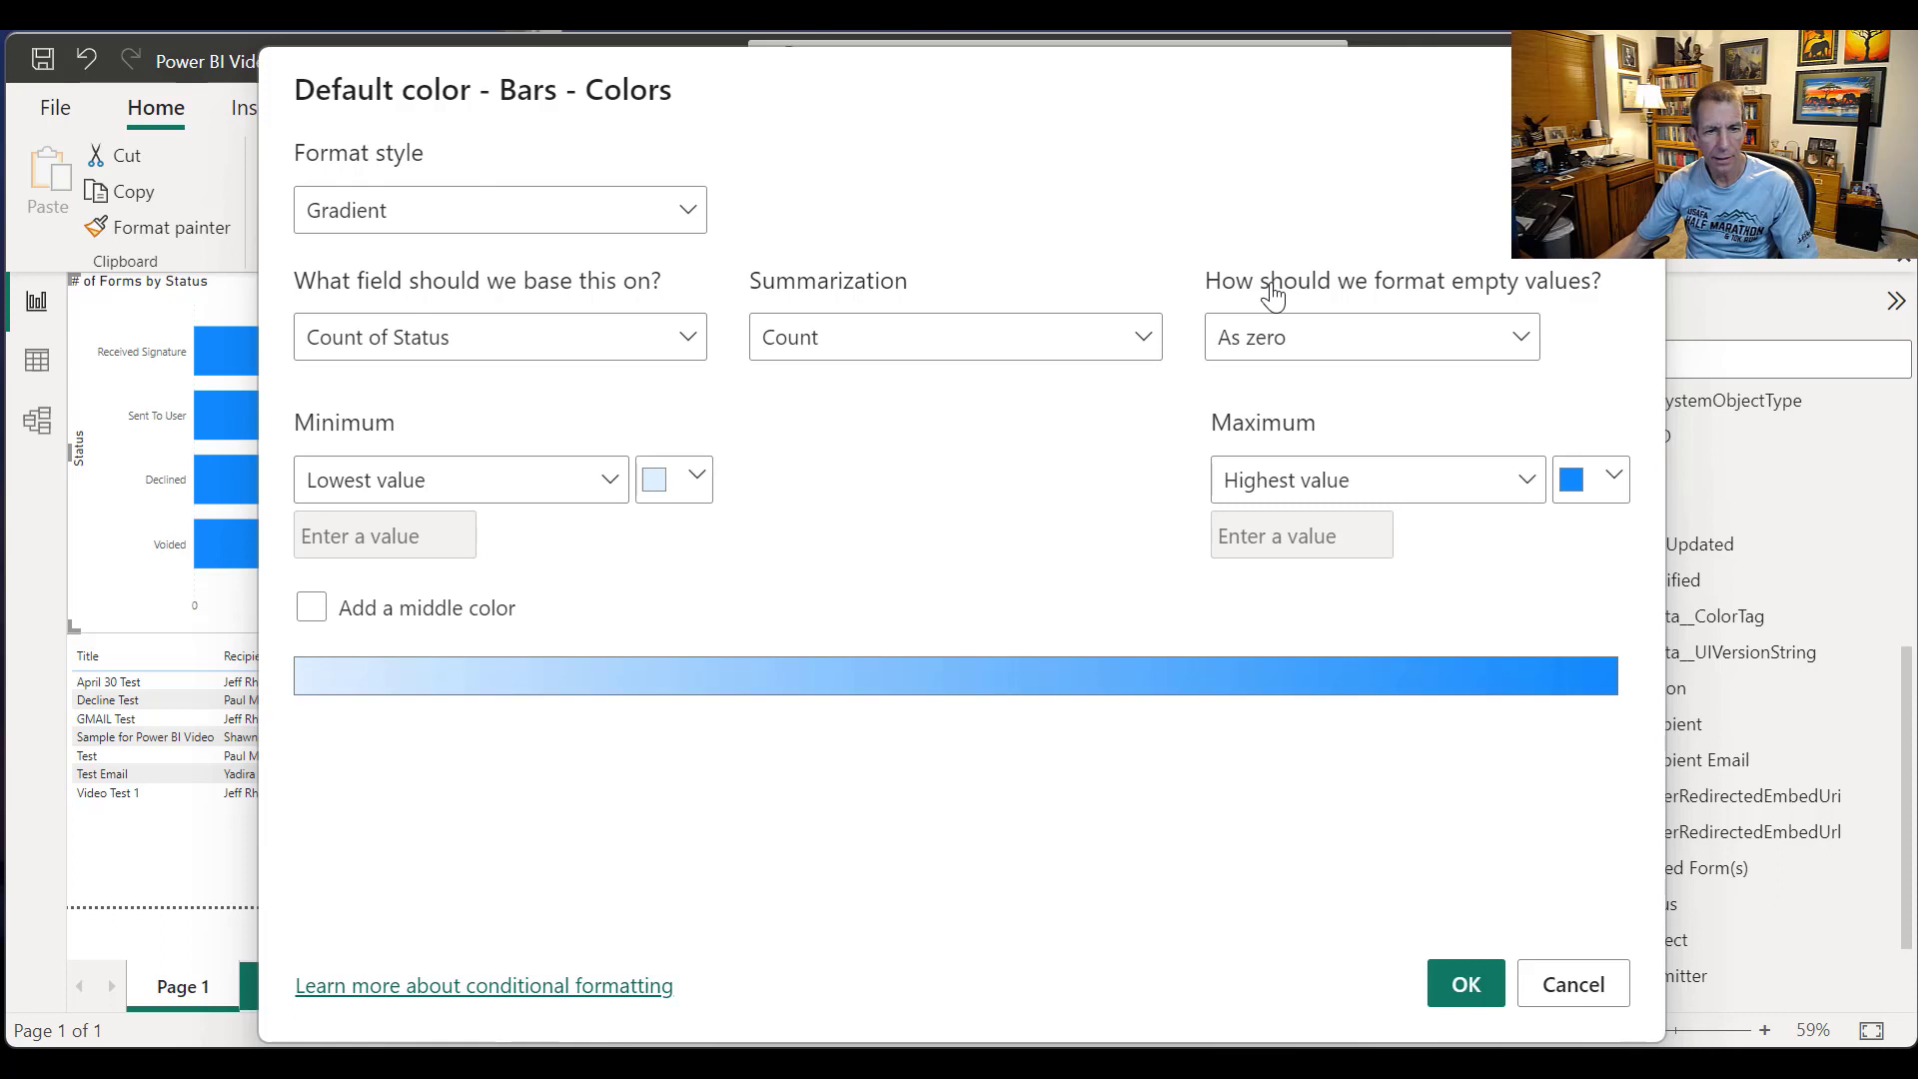
Step: Set the bar gradient's minimum colour to light grey and its maximum to dark grey, and apply it
click(674, 480)
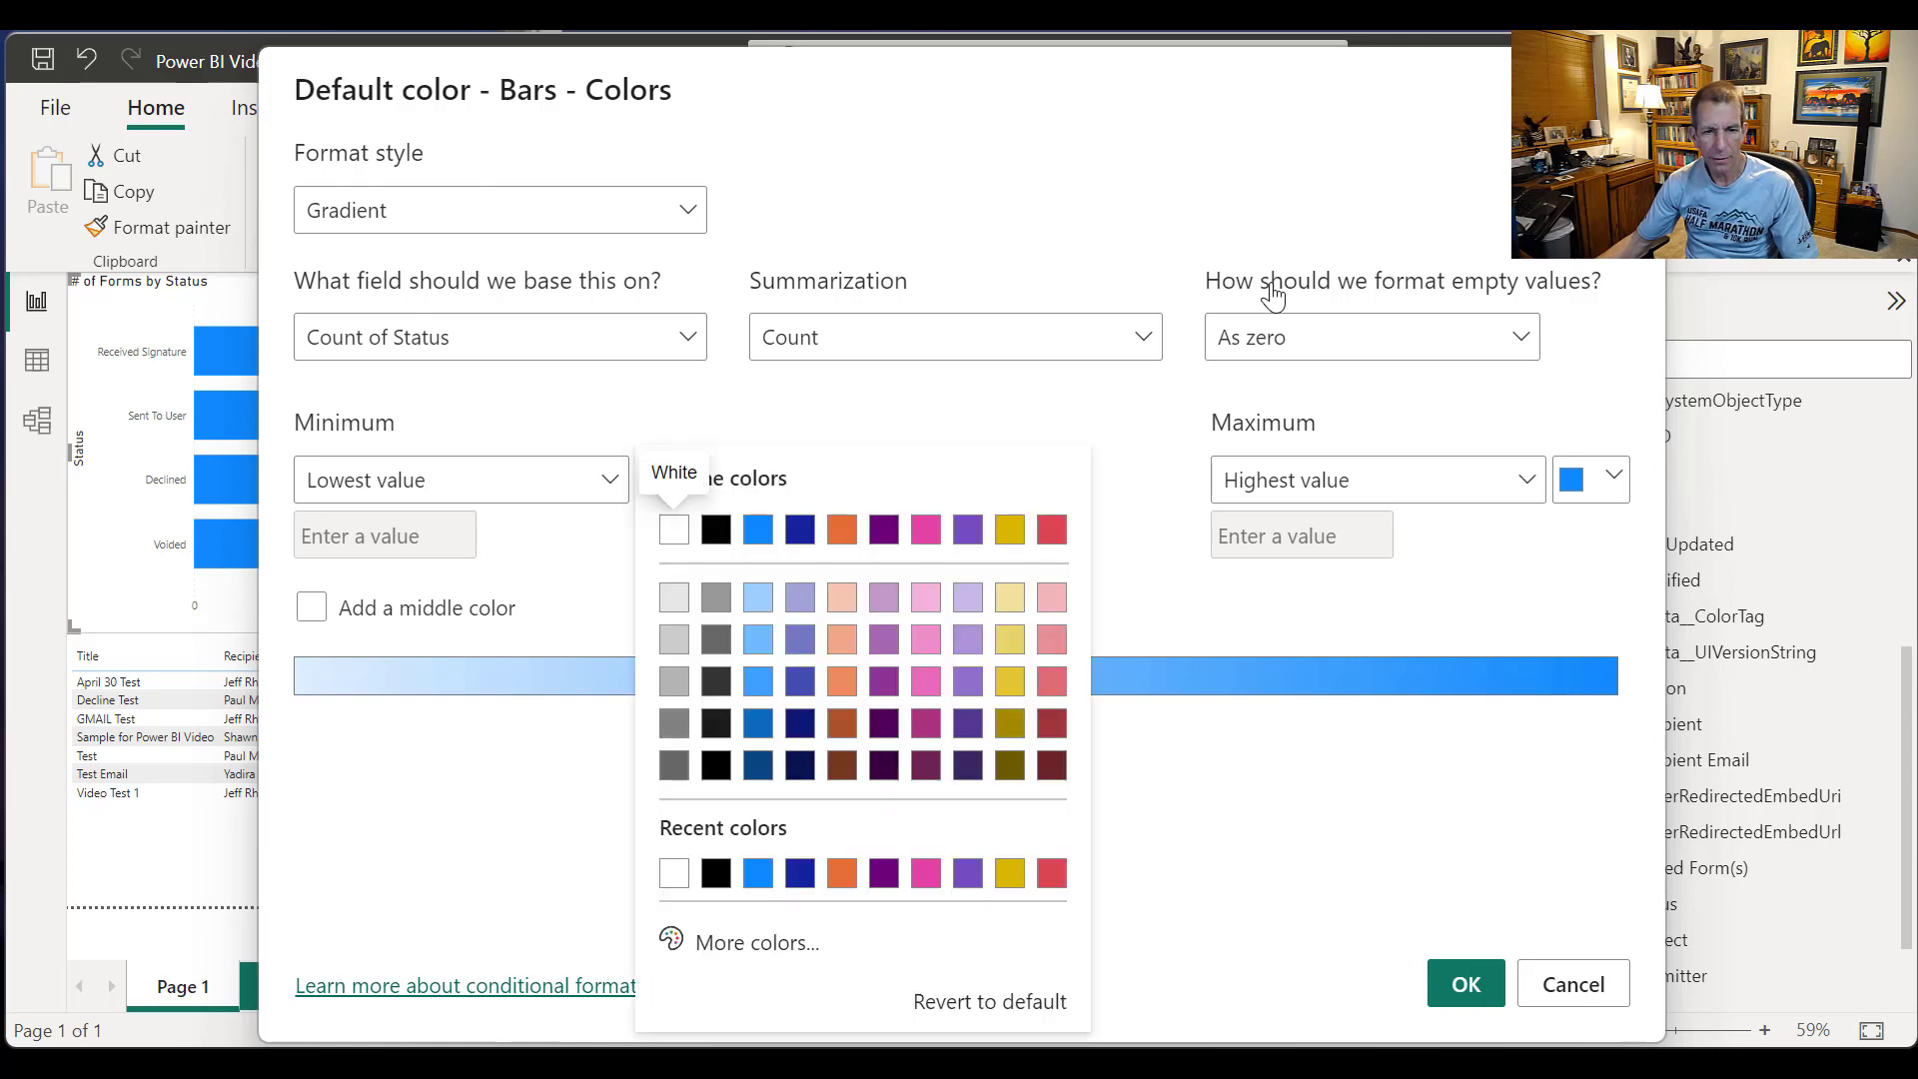
click(675, 530)
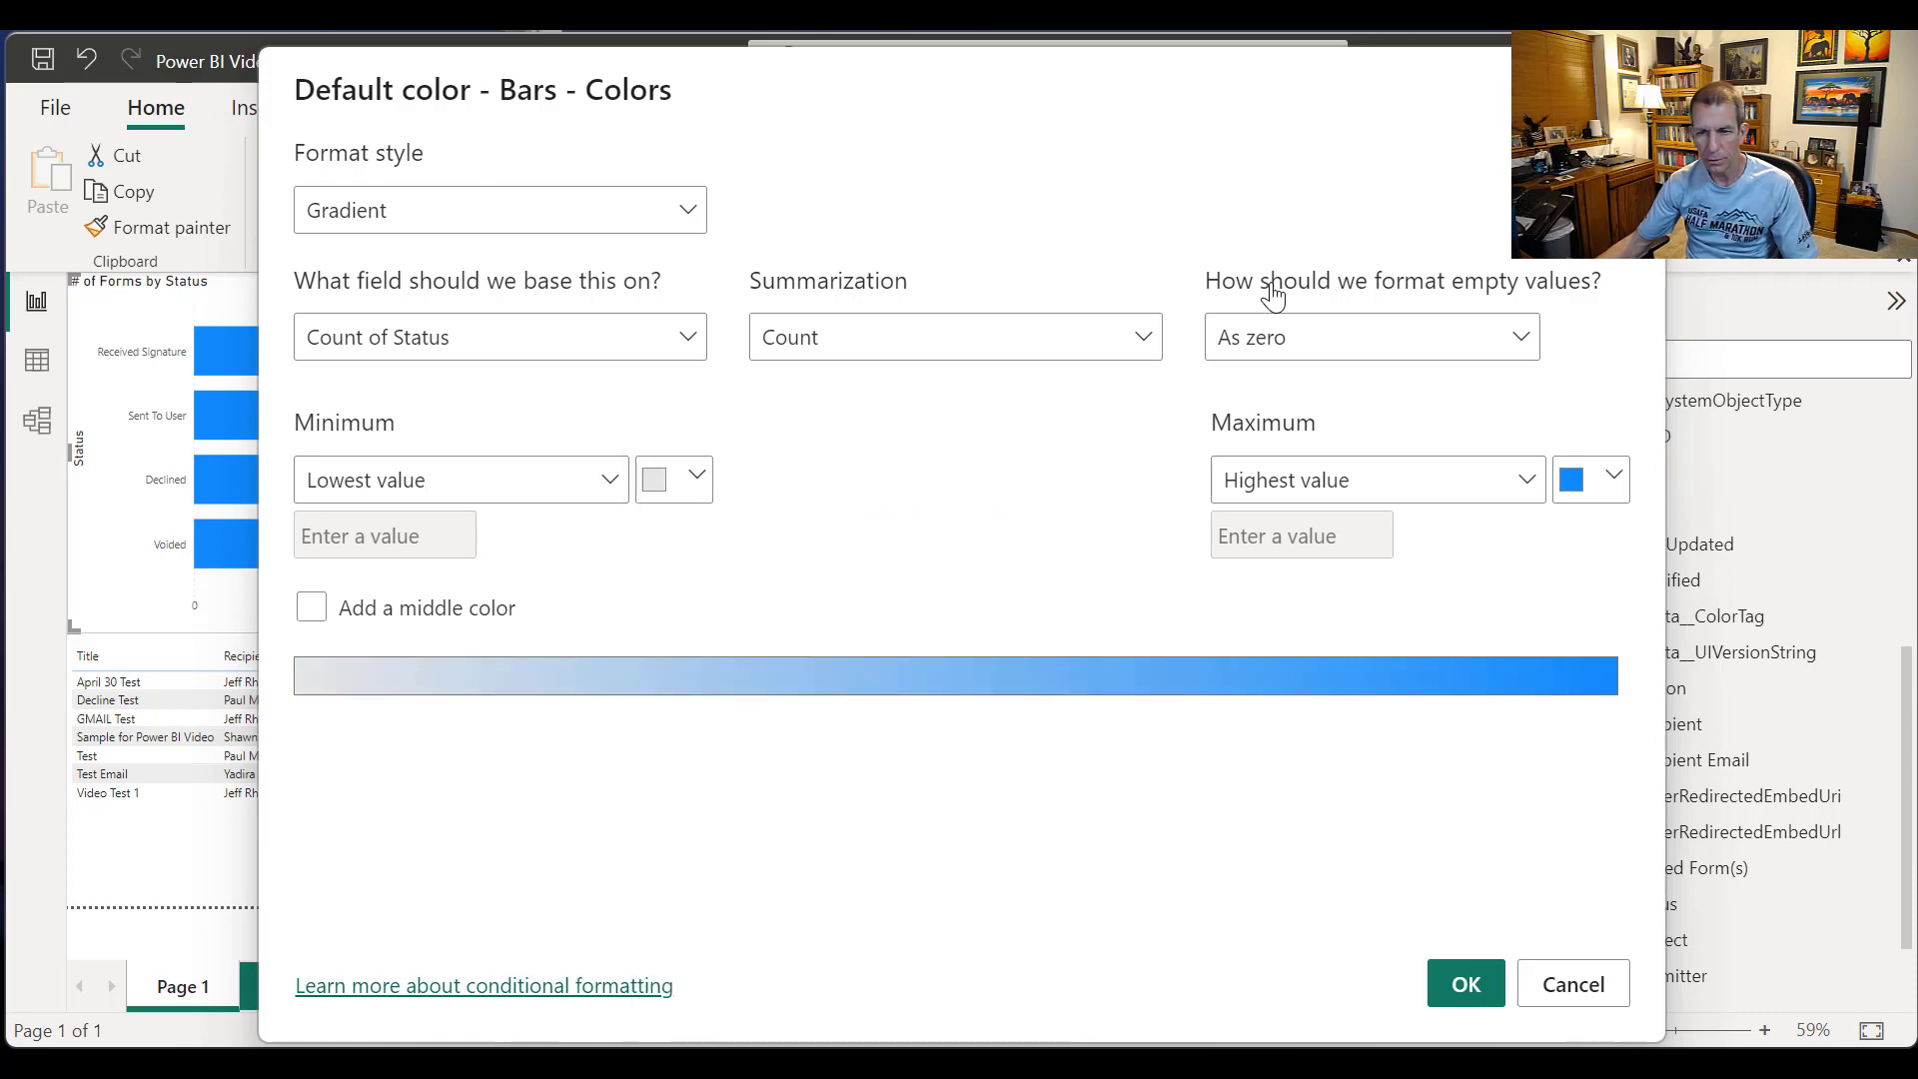
click(1592, 479)
click(1237, 629)
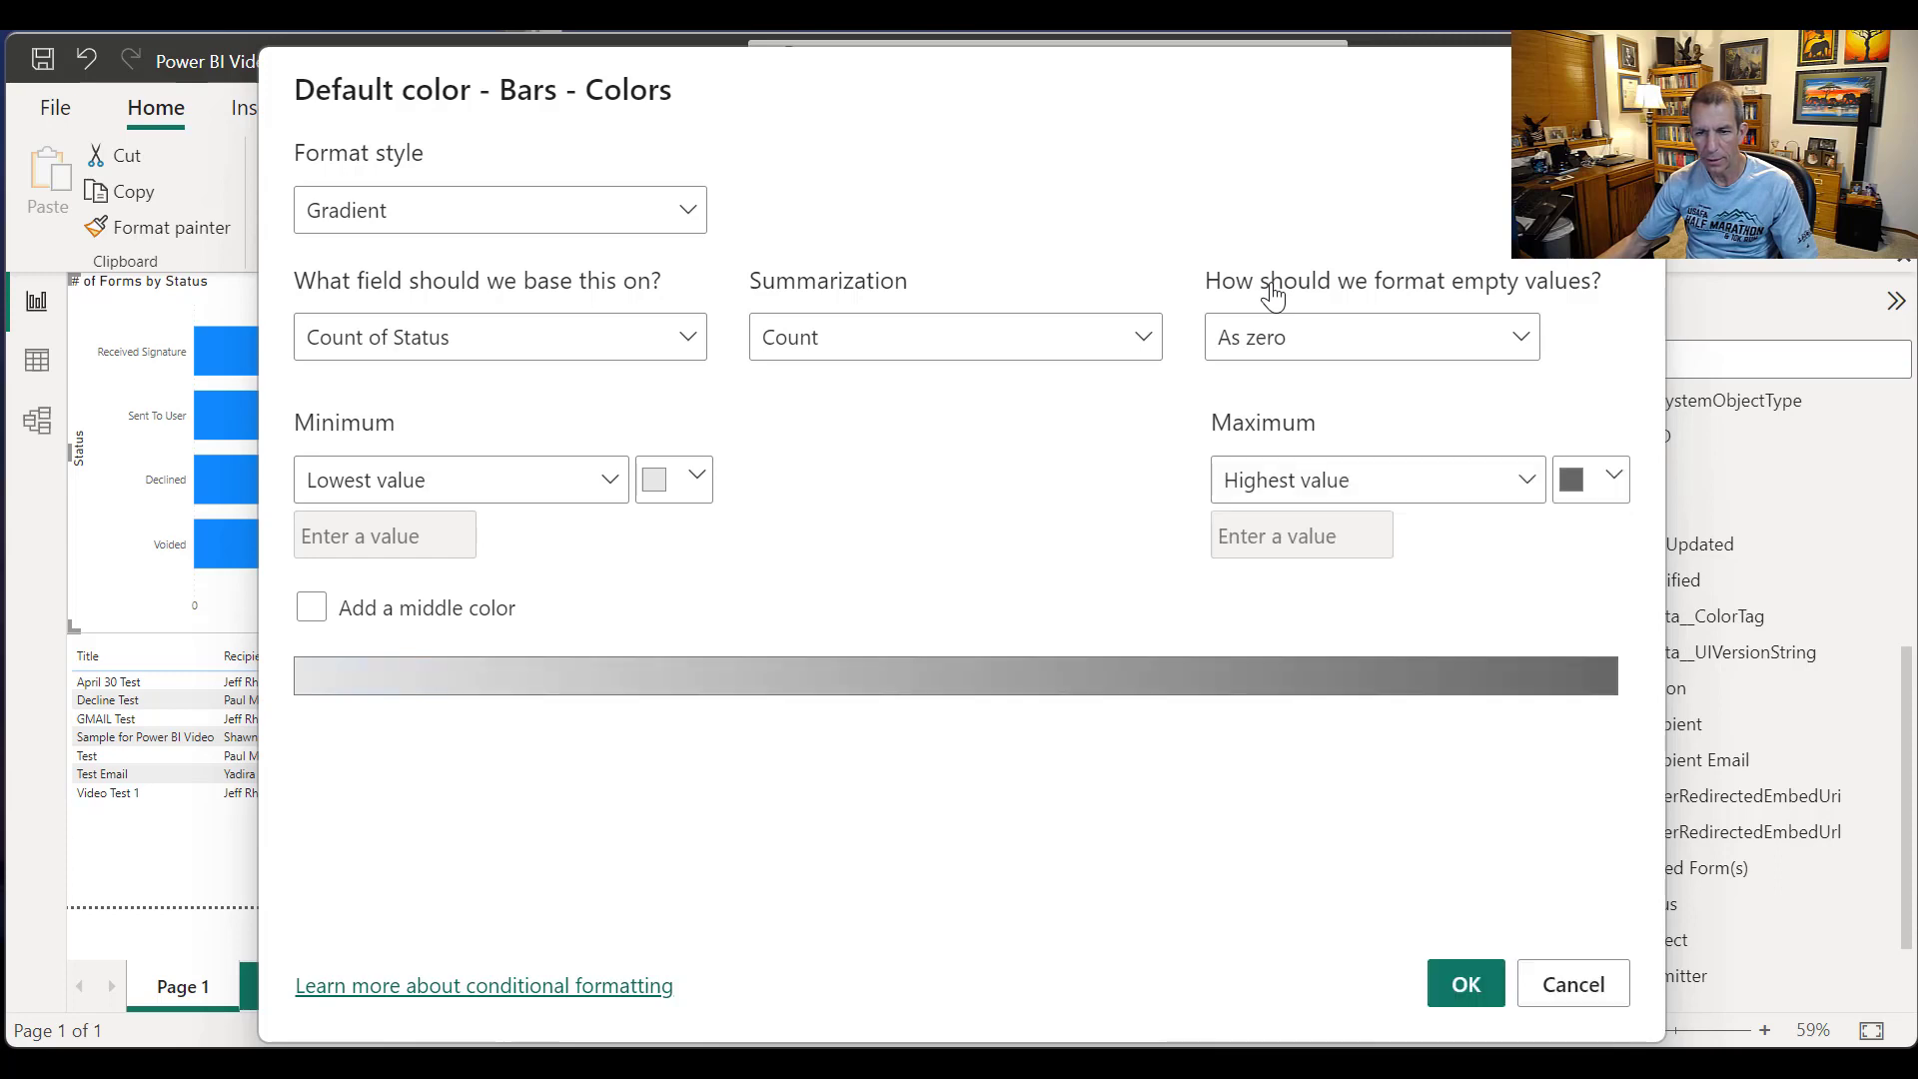
click(1466, 984)
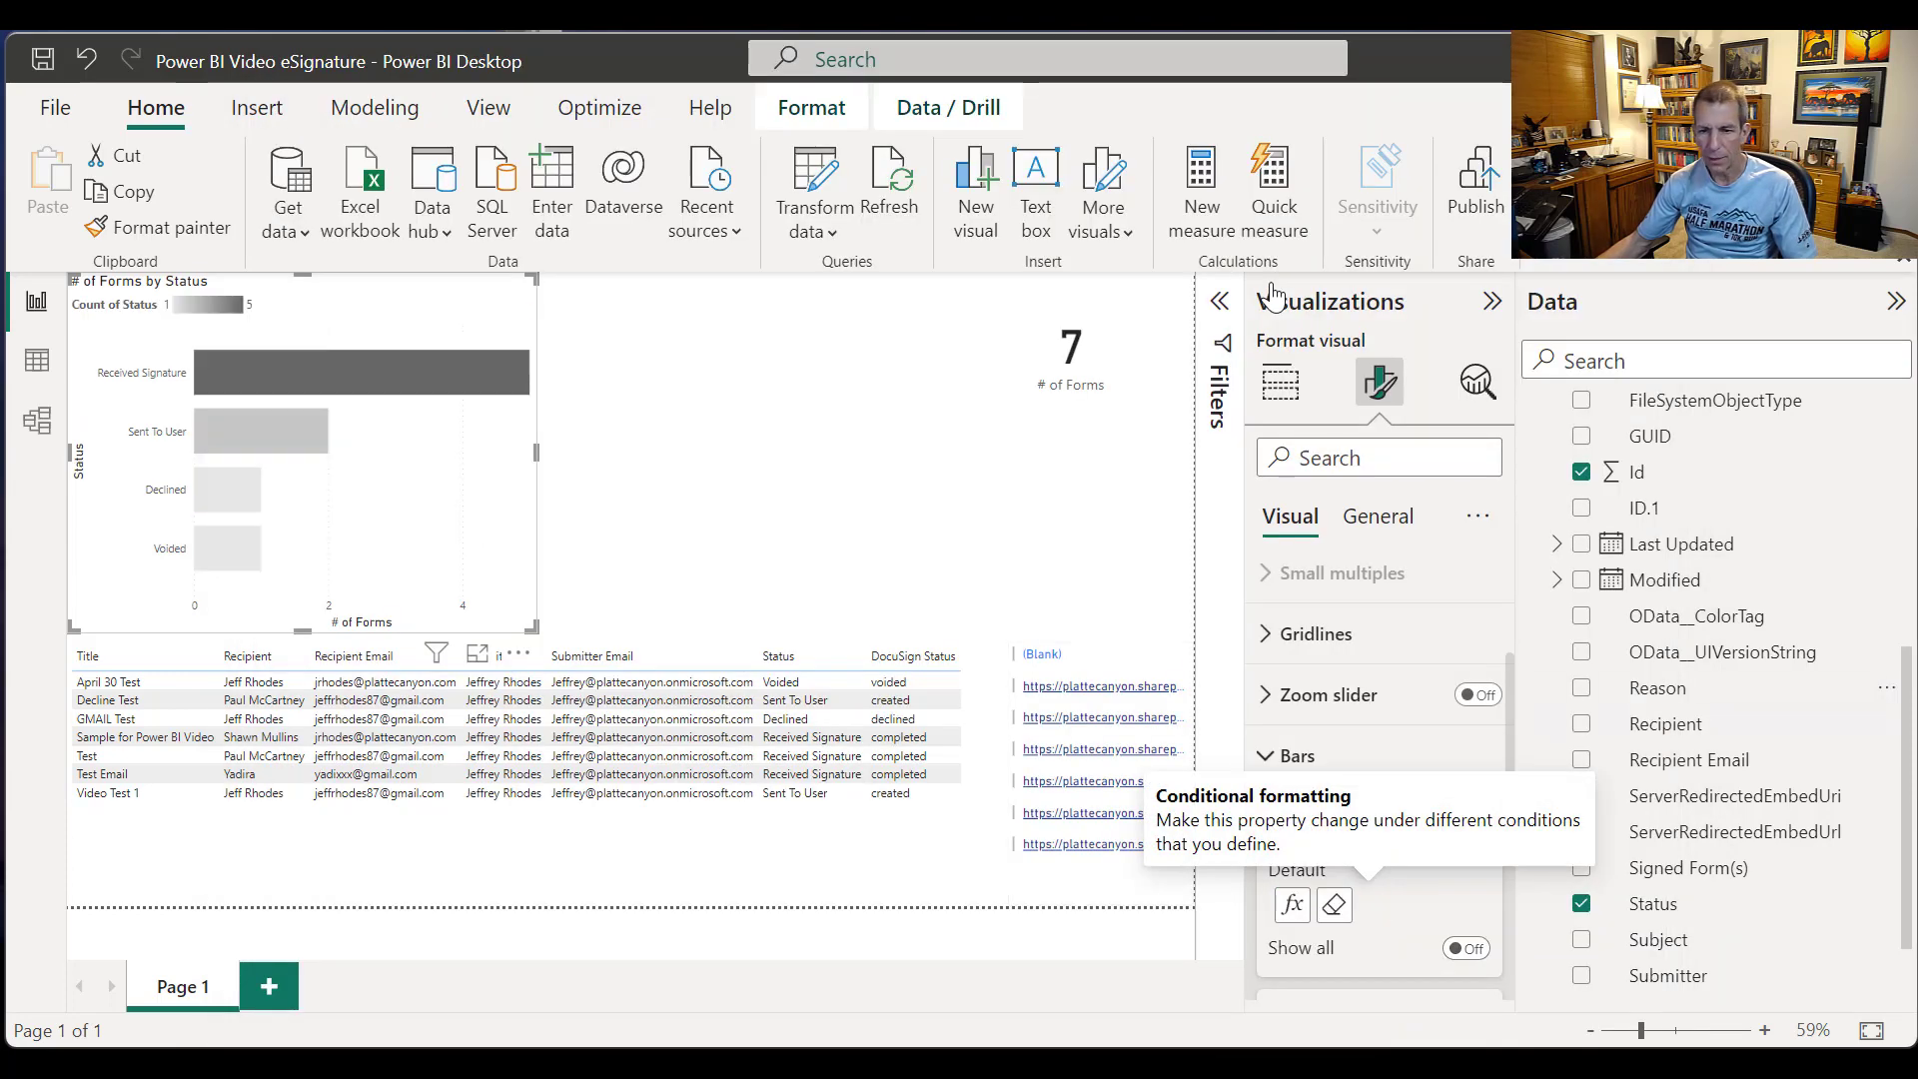
Step: Turn on data labels for the bar chart
click(1378, 516)
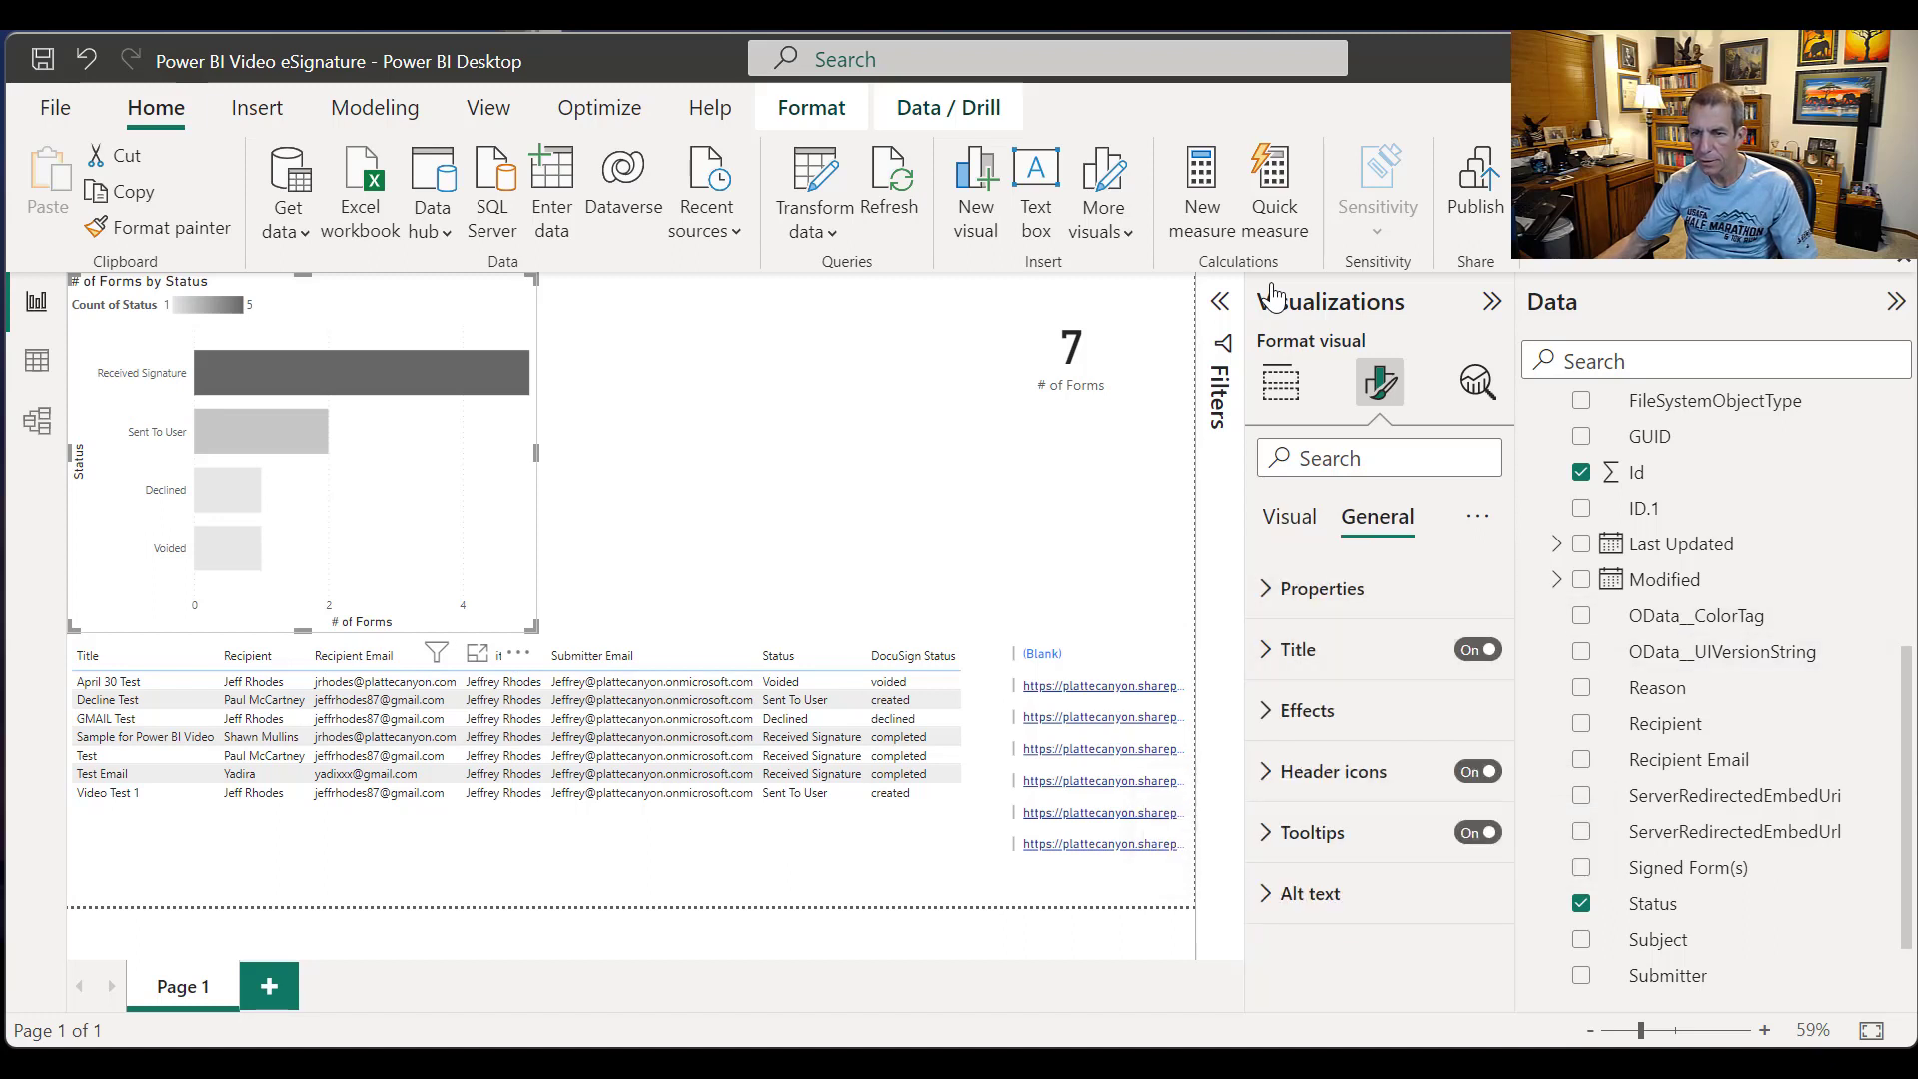
click(1290, 516)
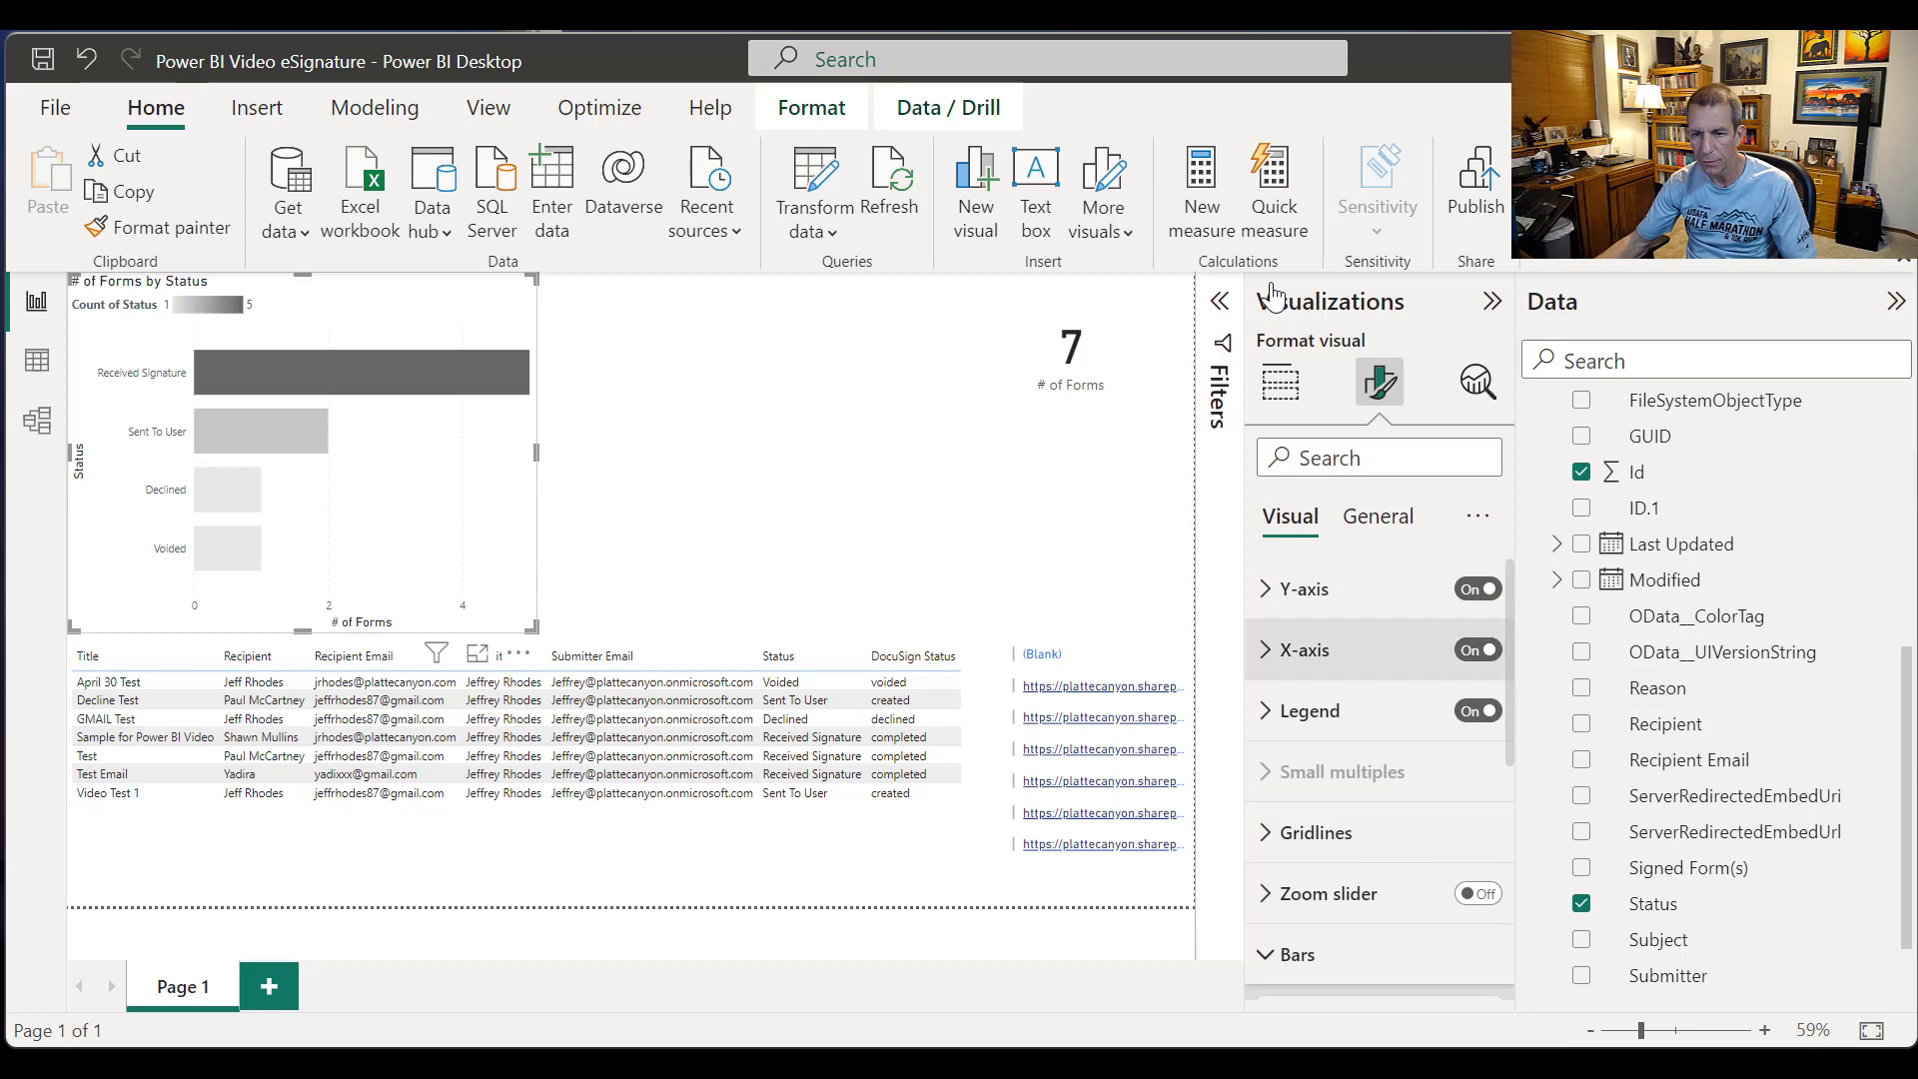
scroll(1378, 619, down, 4)
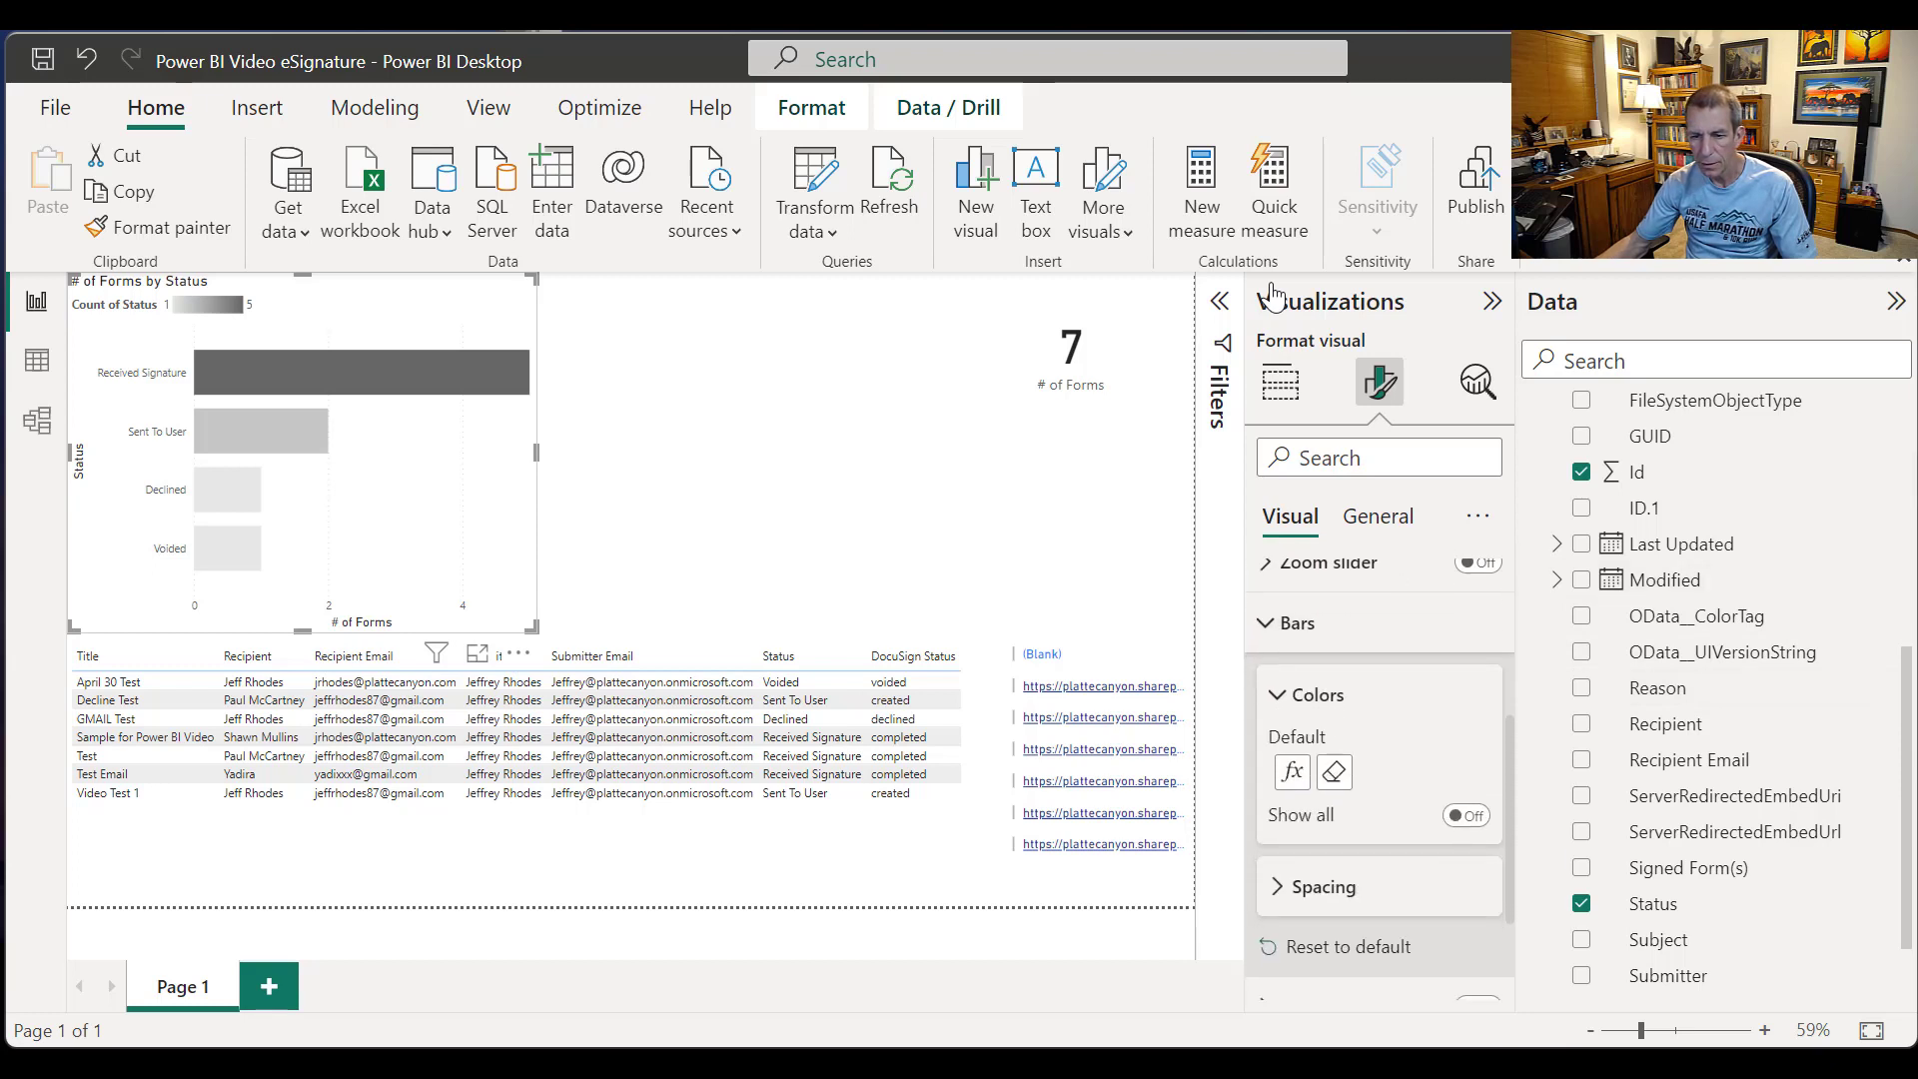
click(1298, 622)
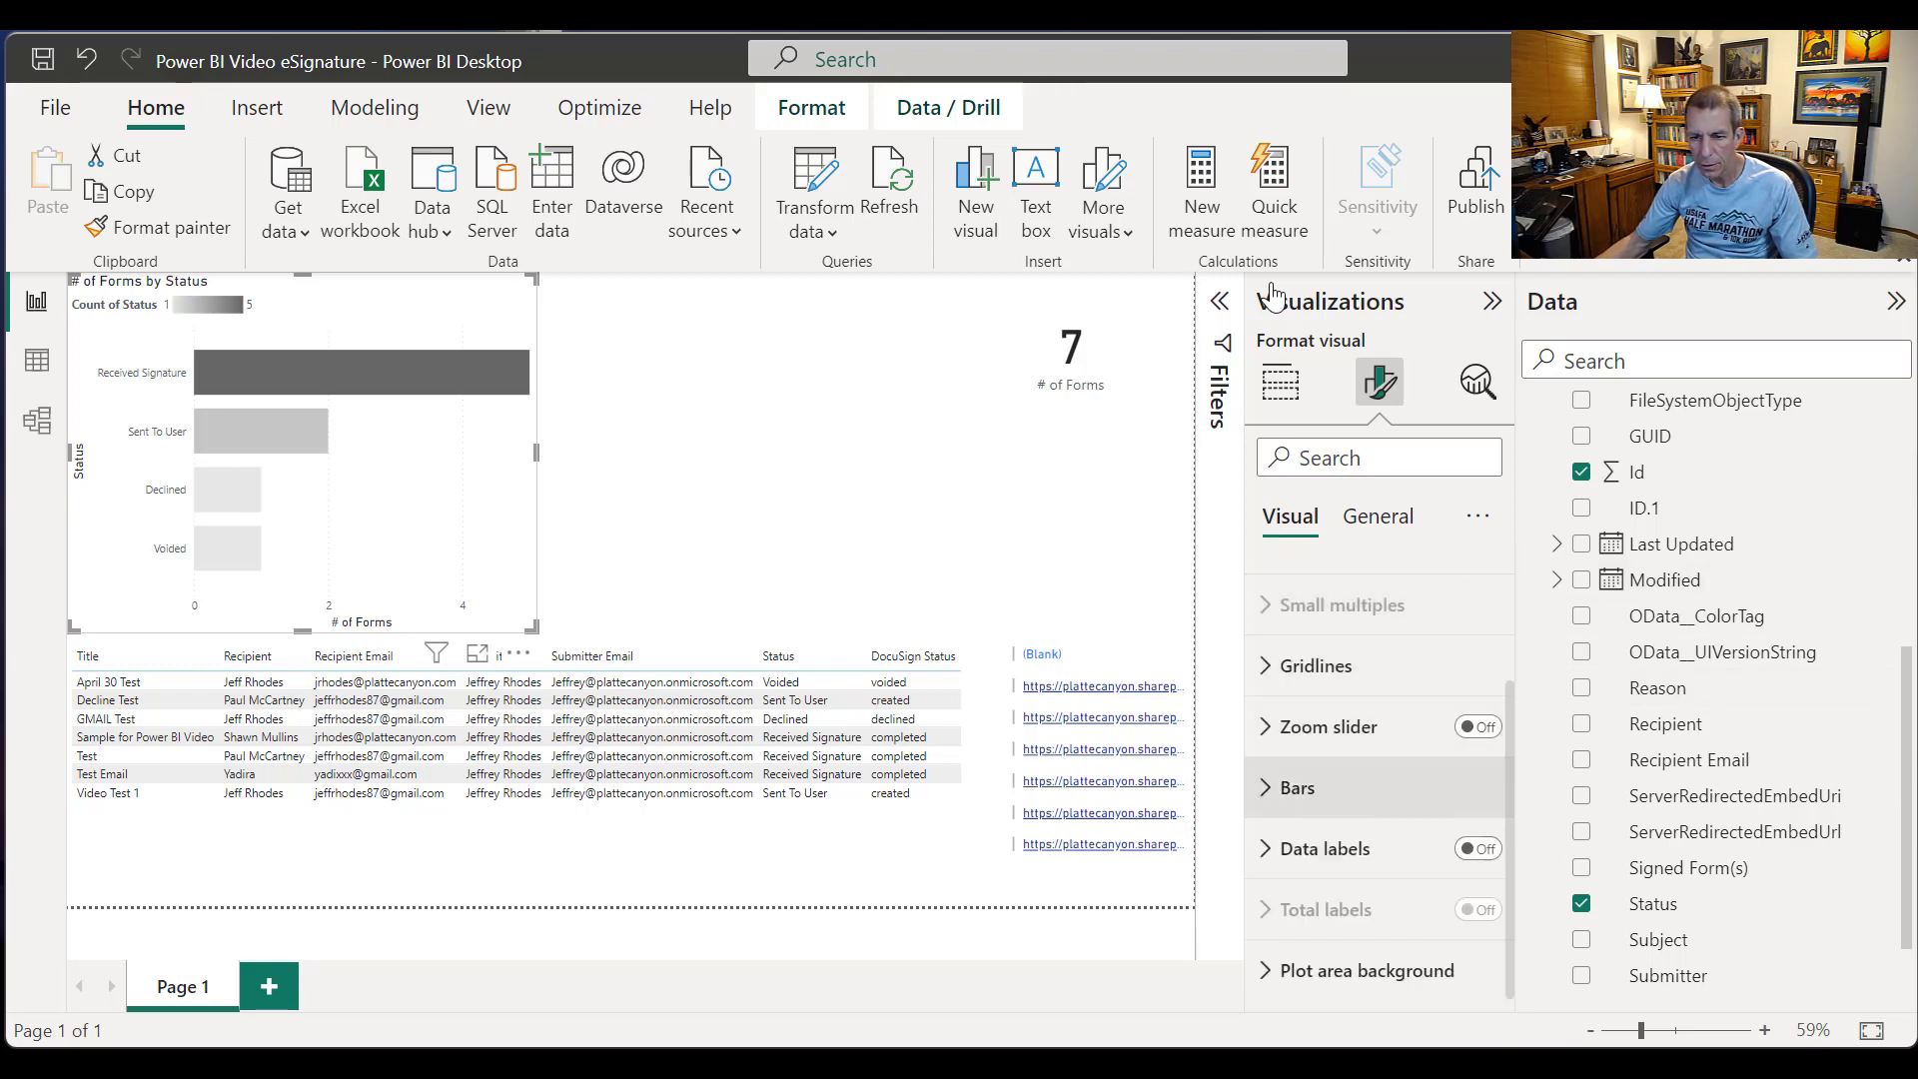
click(1478, 849)
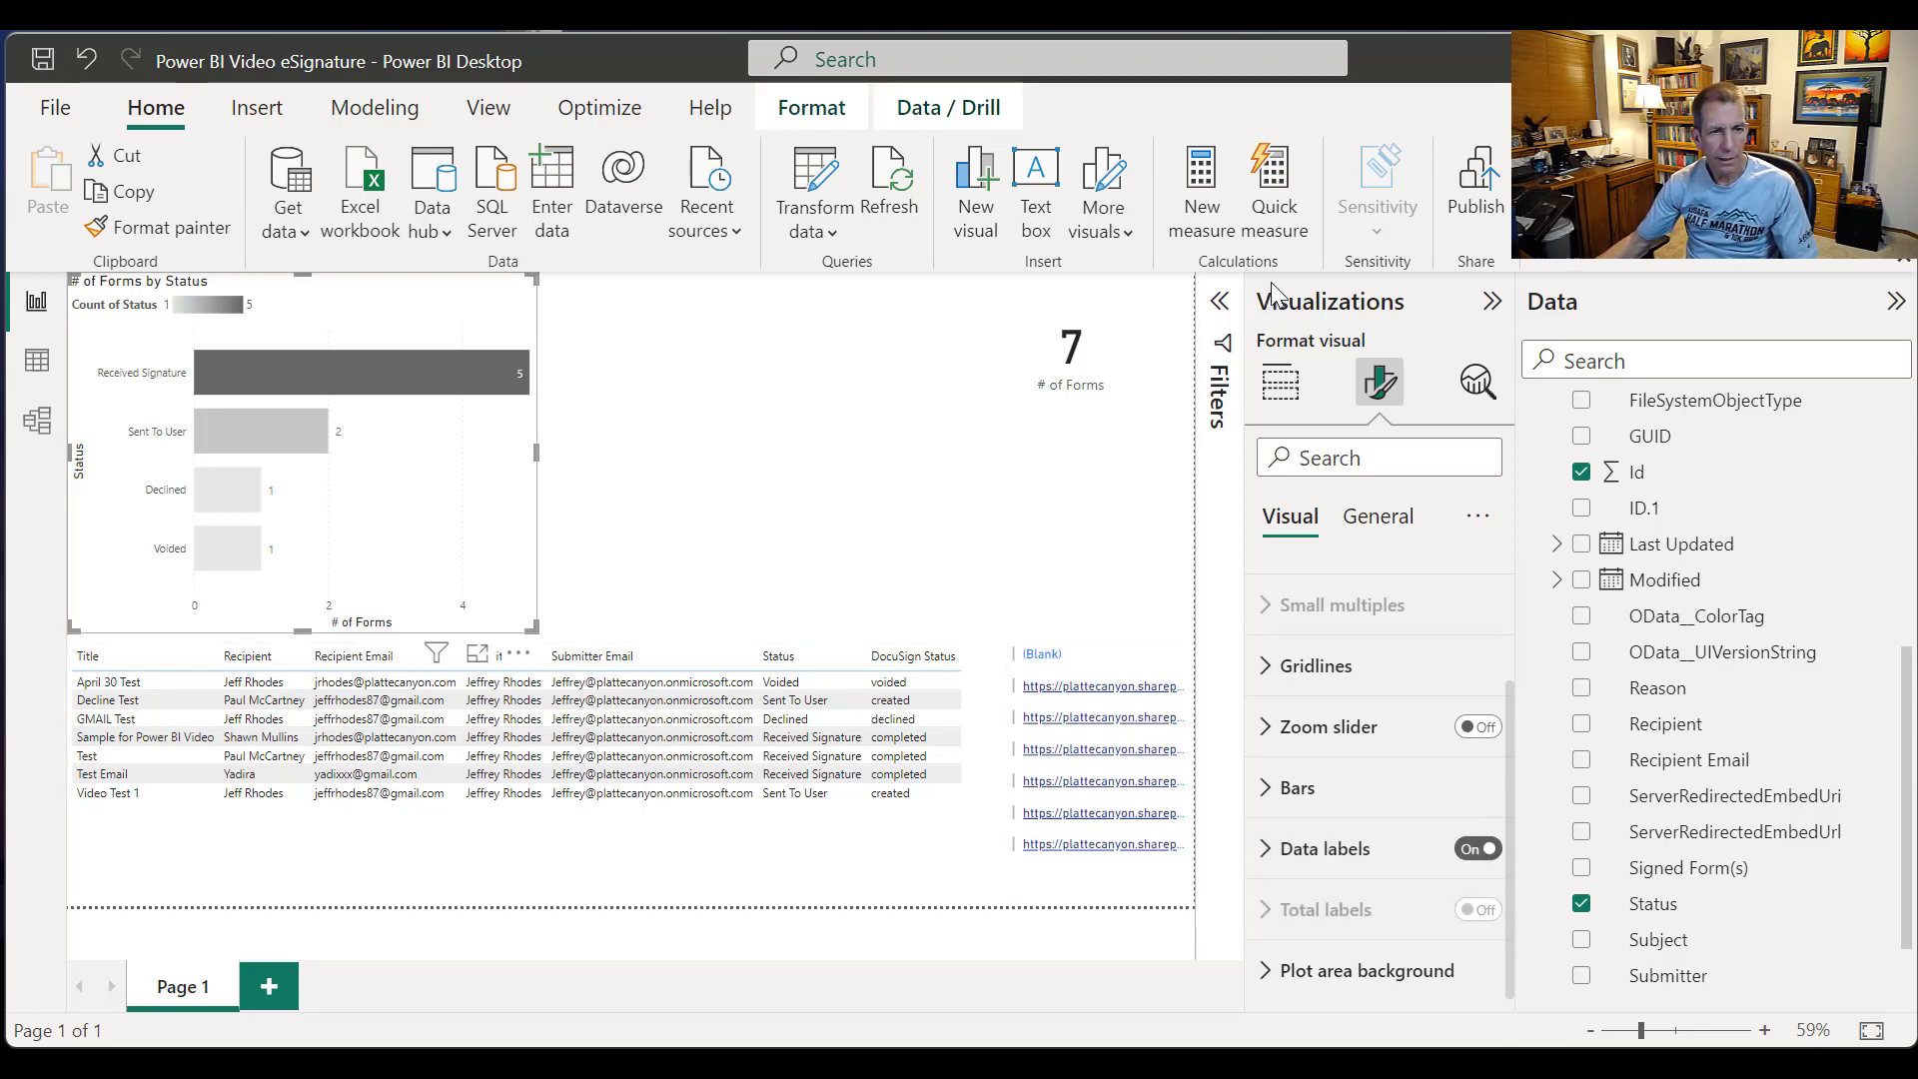
Step: Cross-filter the page by each status bar in turn, including Sent To User, Declined and Voided, ending on Received Signature
click(296, 432)
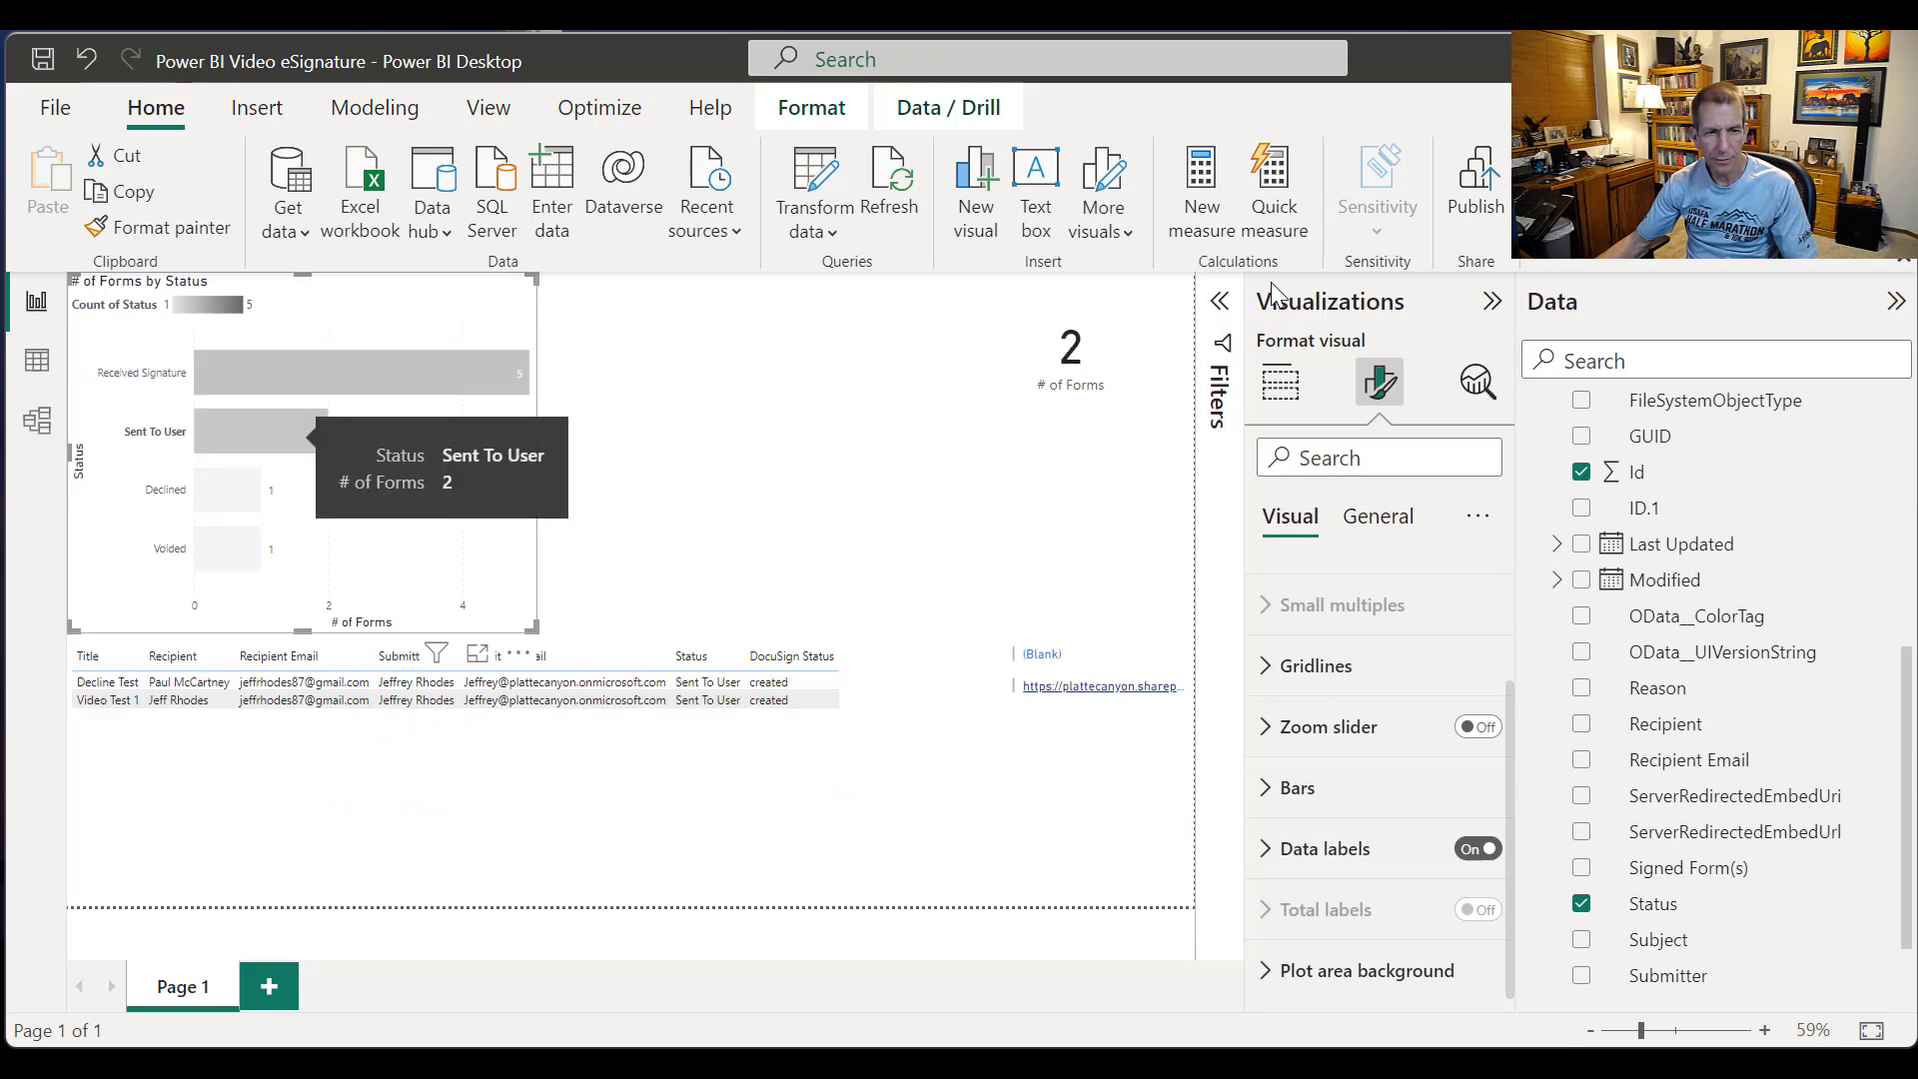
click(299, 372)
click(262, 432)
click(228, 490)
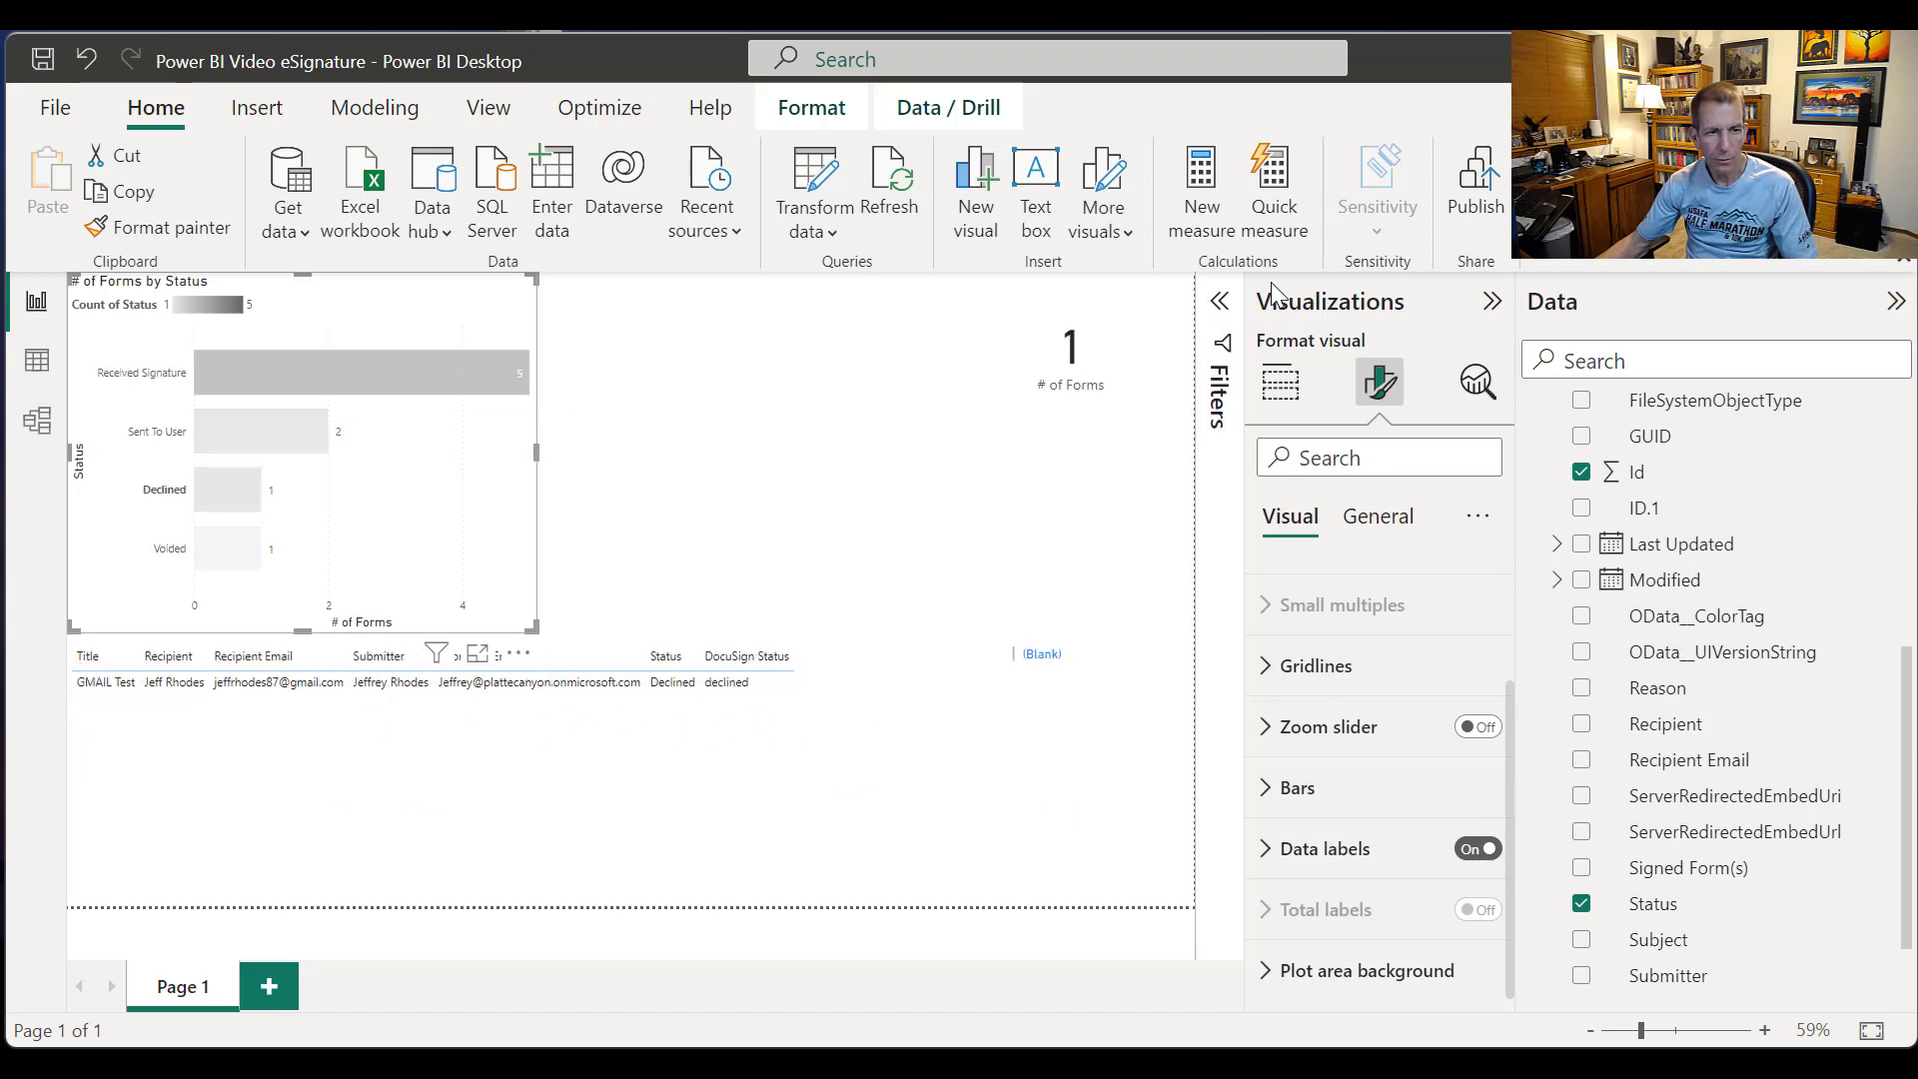
click(227, 548)
click(299, 372)
Step: Add a pie chart beside the bar chart, extended up to the page's top edge and narrowed clear of the form count card
click(759, 450)
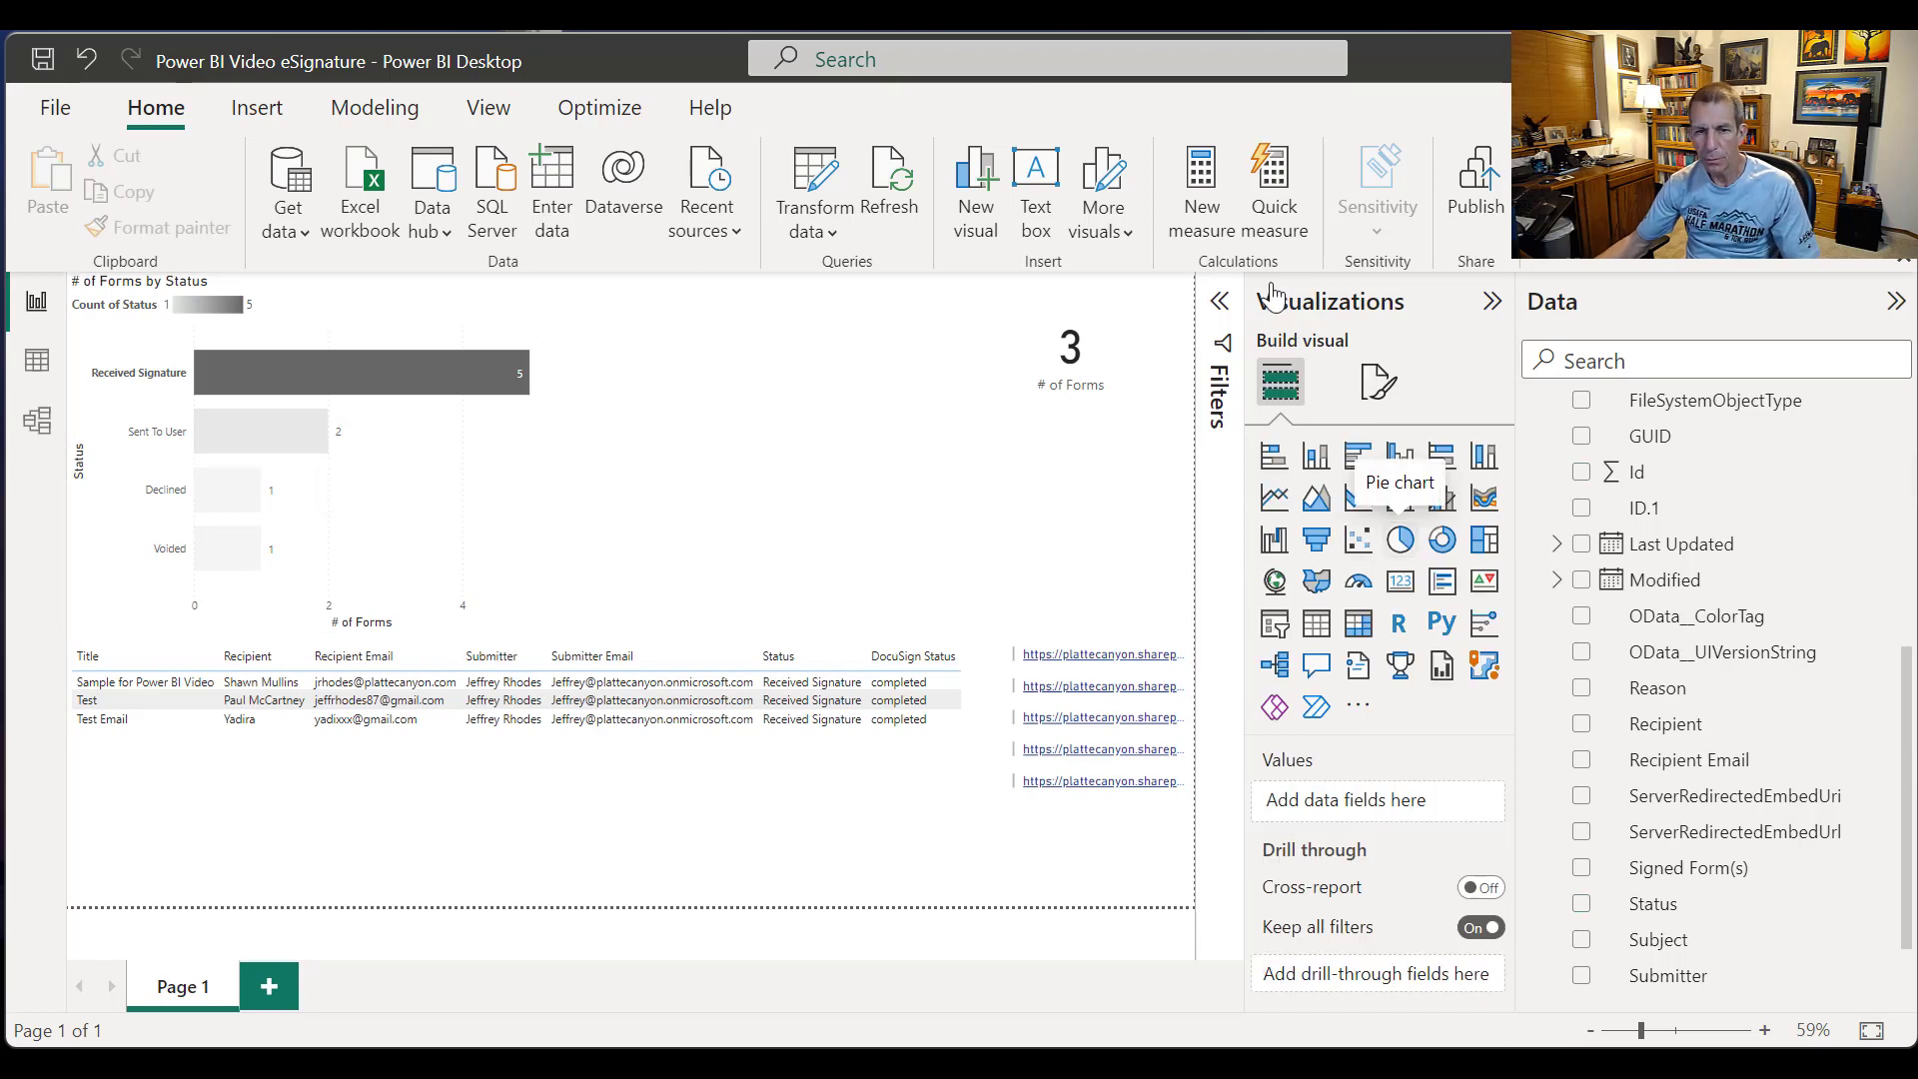
click(1400, 539)
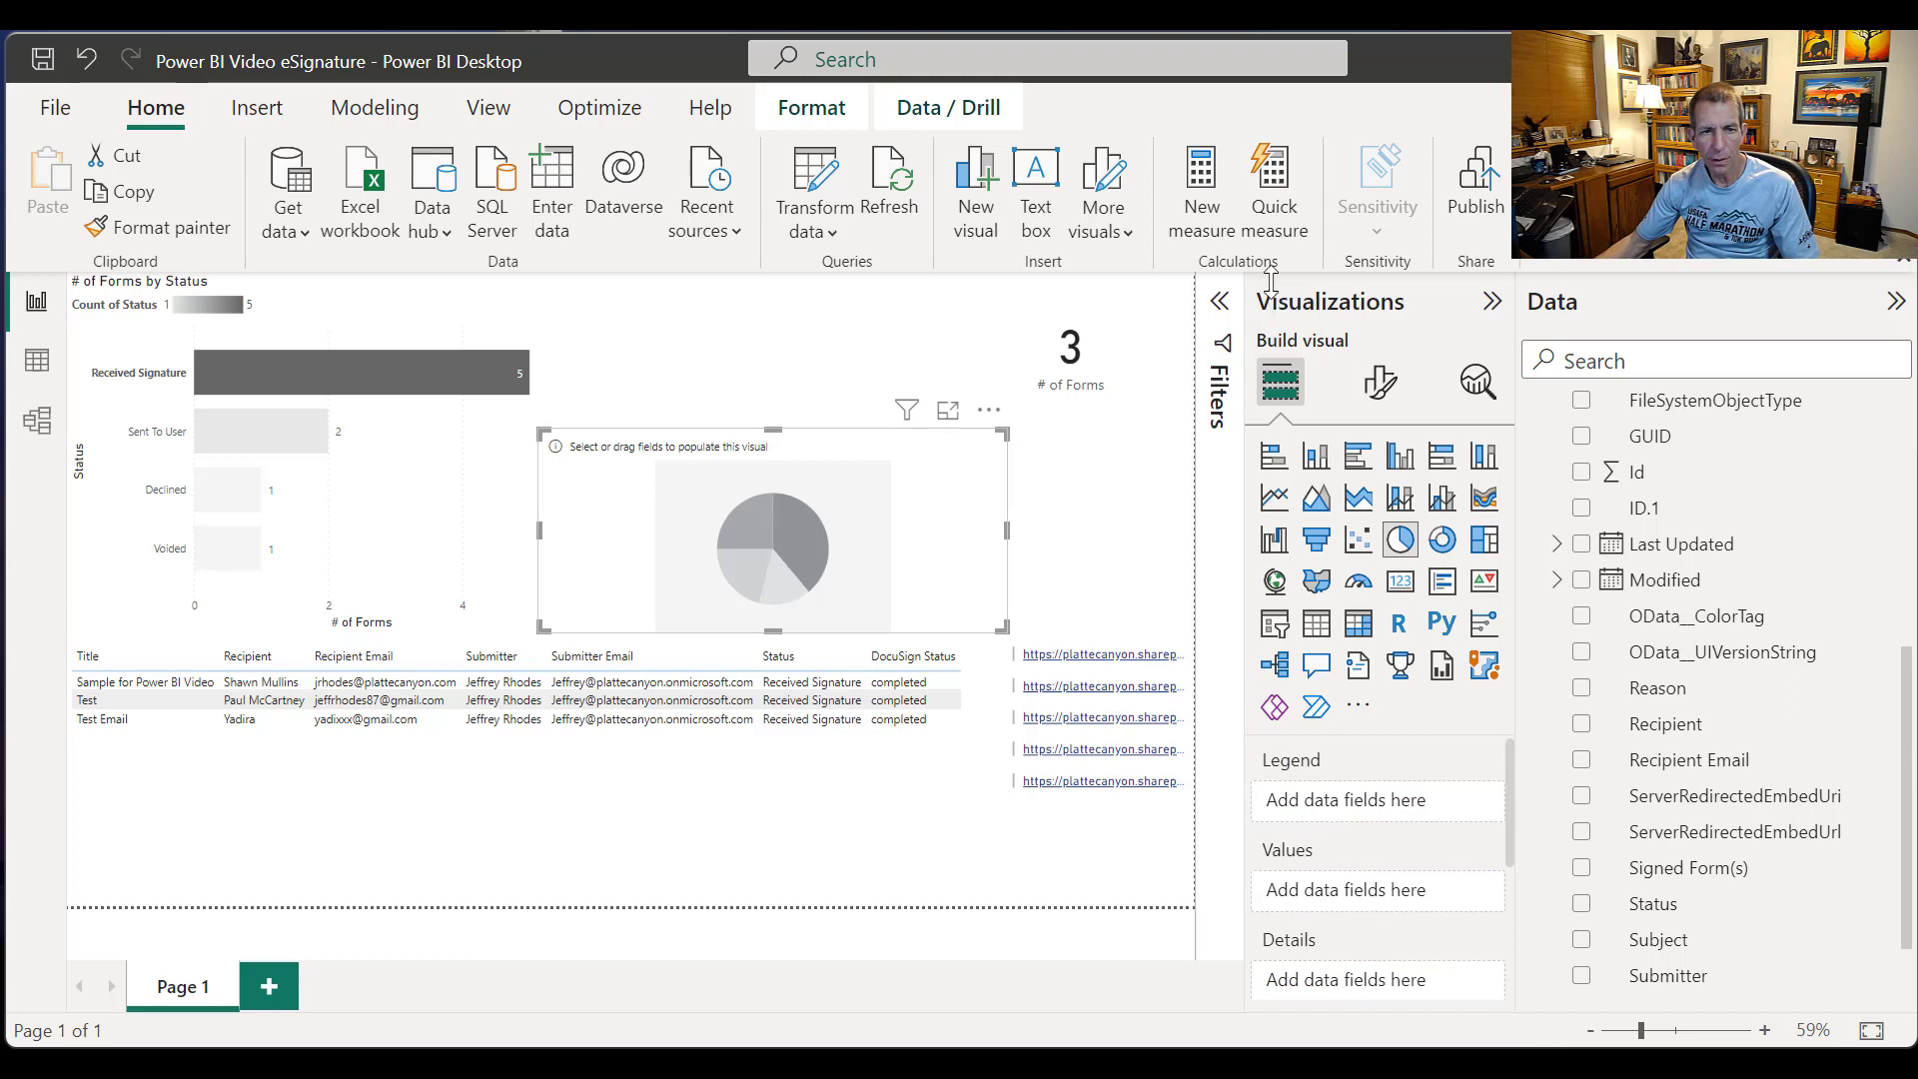
drag(772, 431, 773, 273)
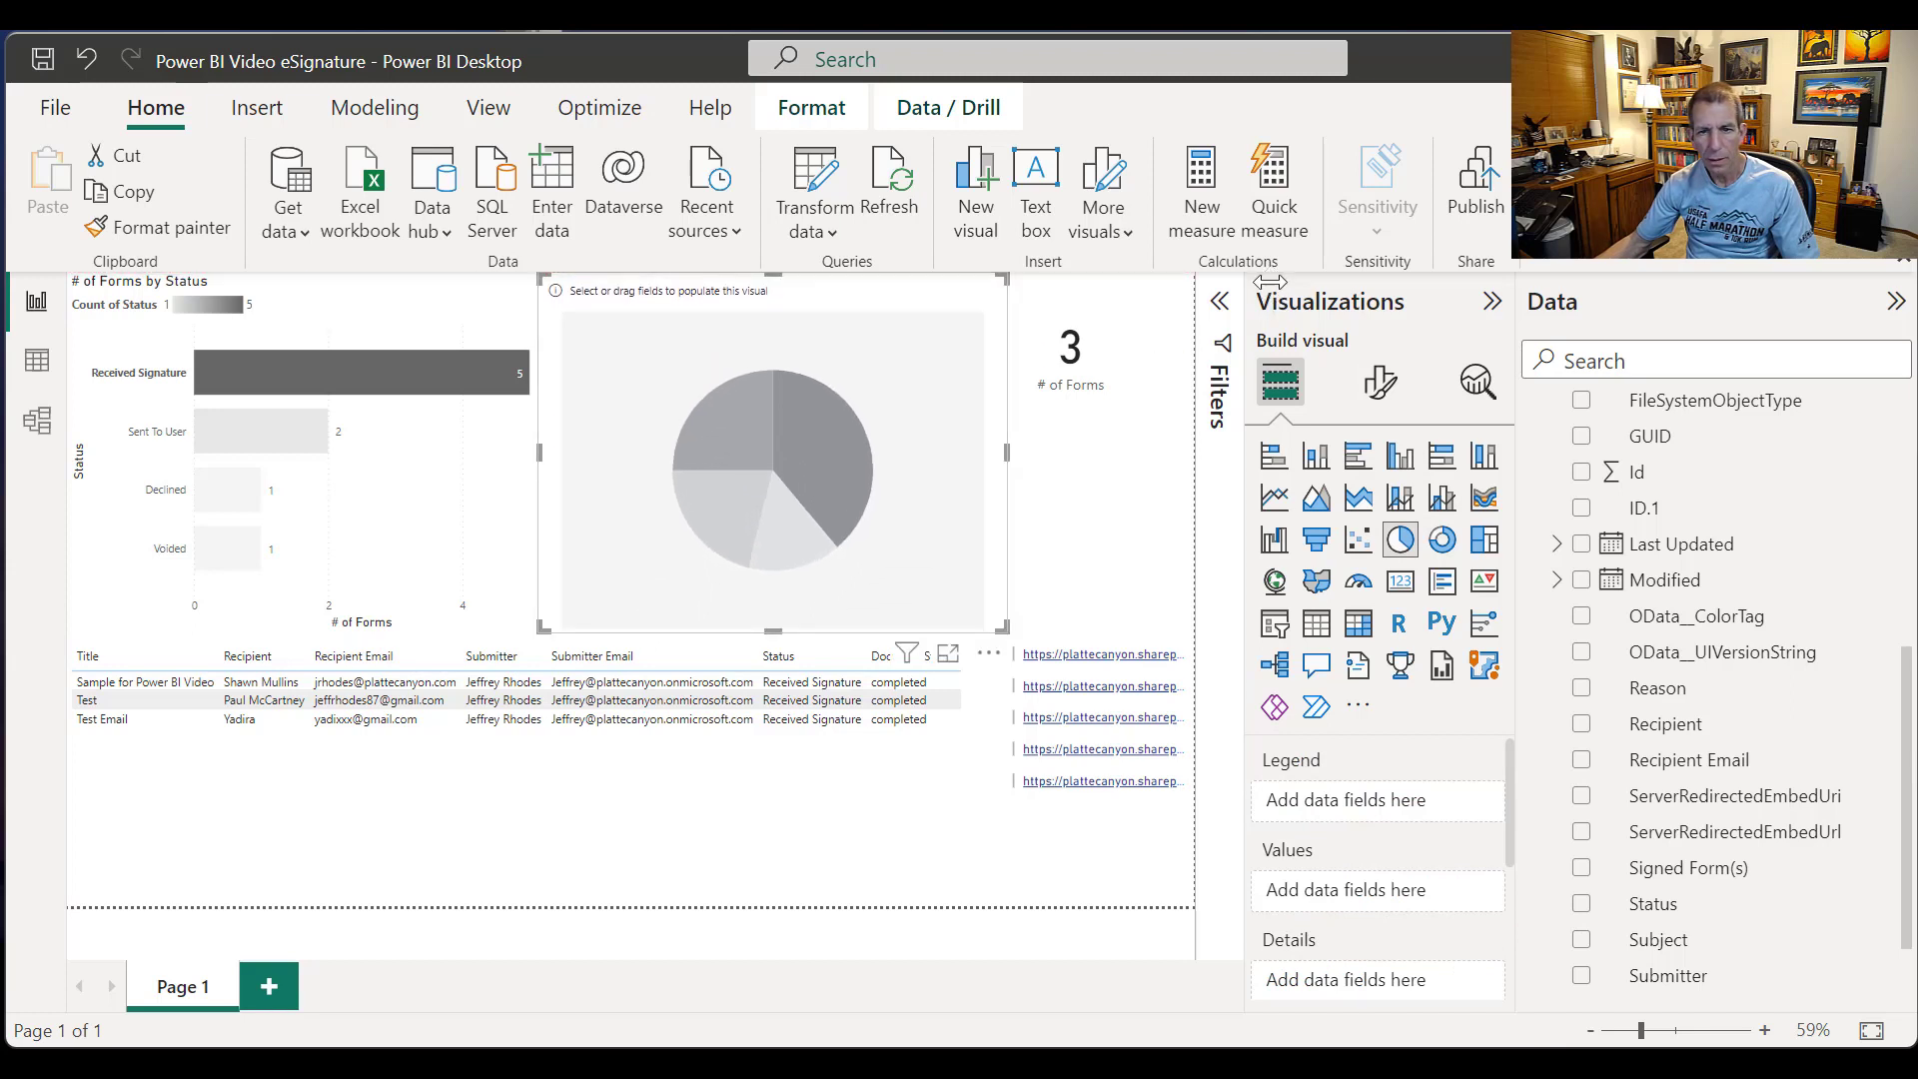
drag(1007, 453, 944, 452)
click(1070, 360)
click(929, 480)
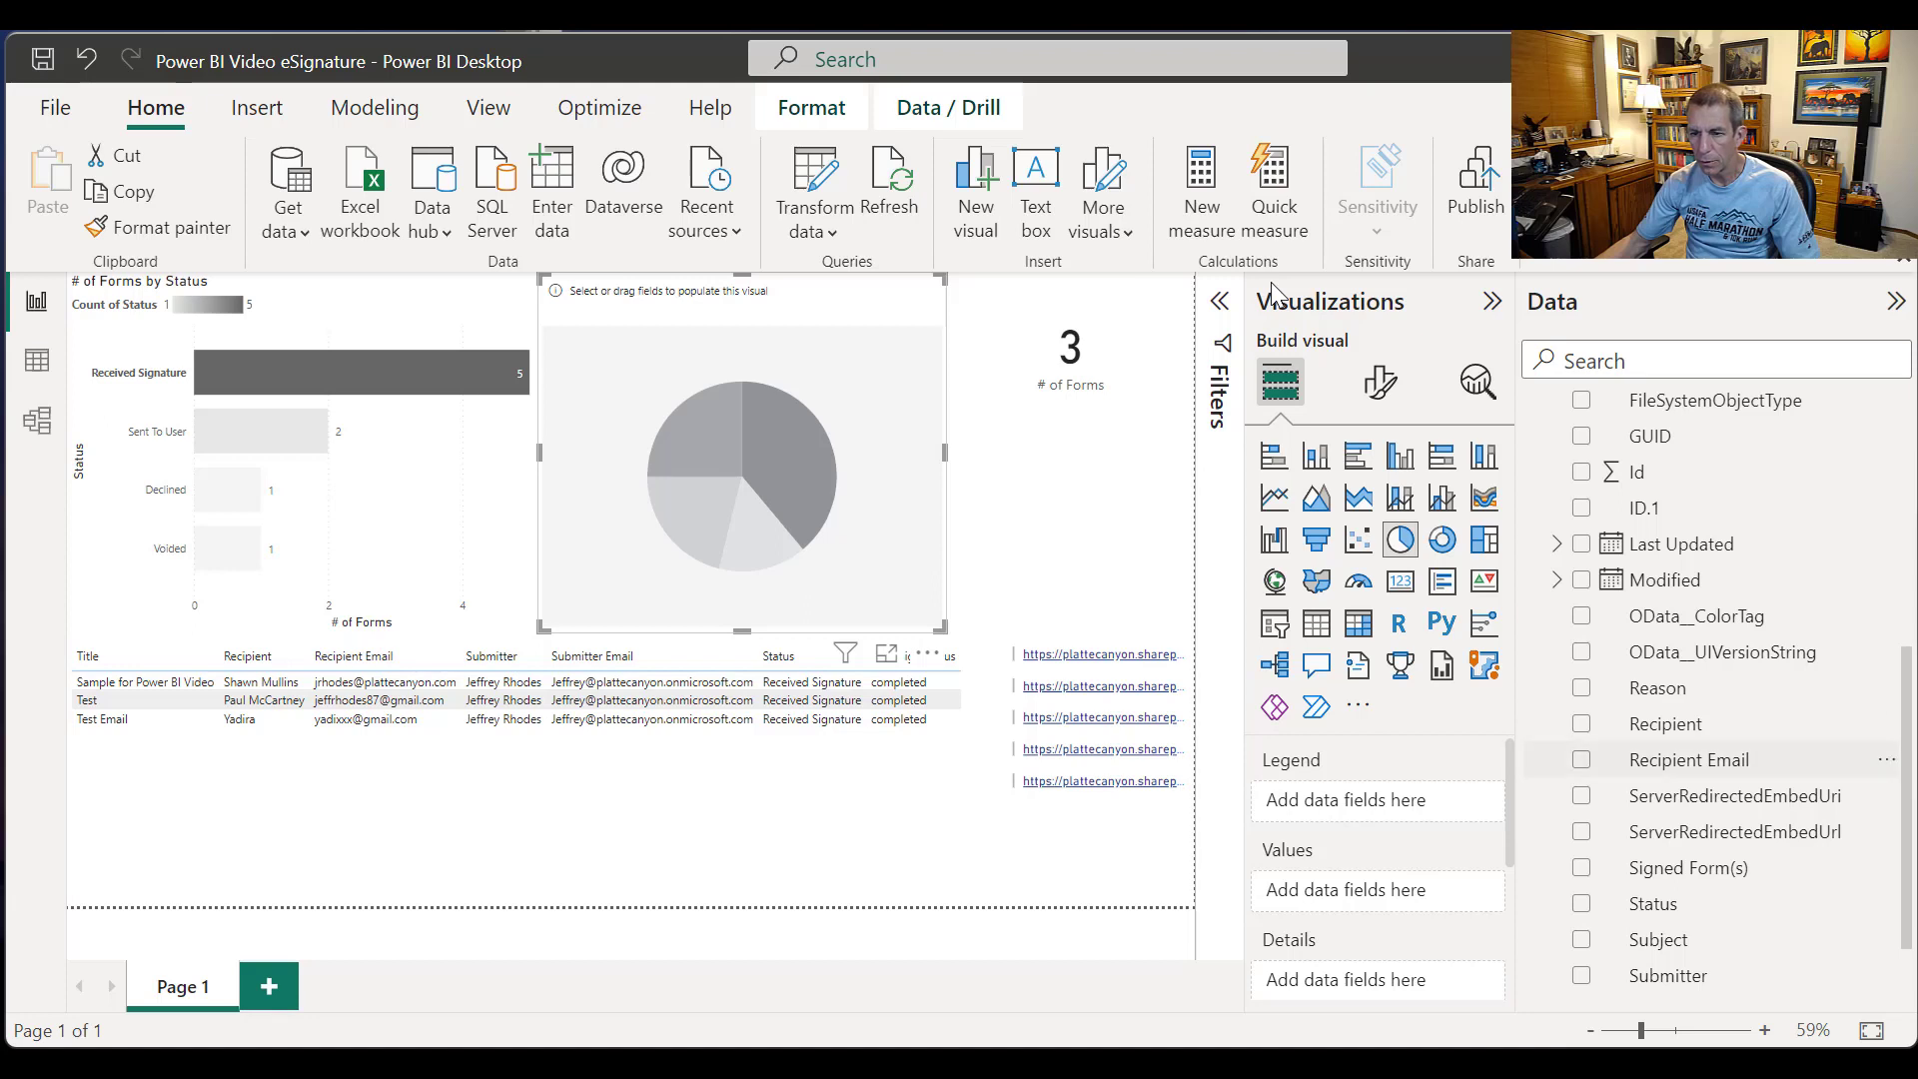
Step: Fill the pie chart with Recipient as details and Id as values, summarized by Count (Distinct)
drag(1665, 724, 1399, 960)
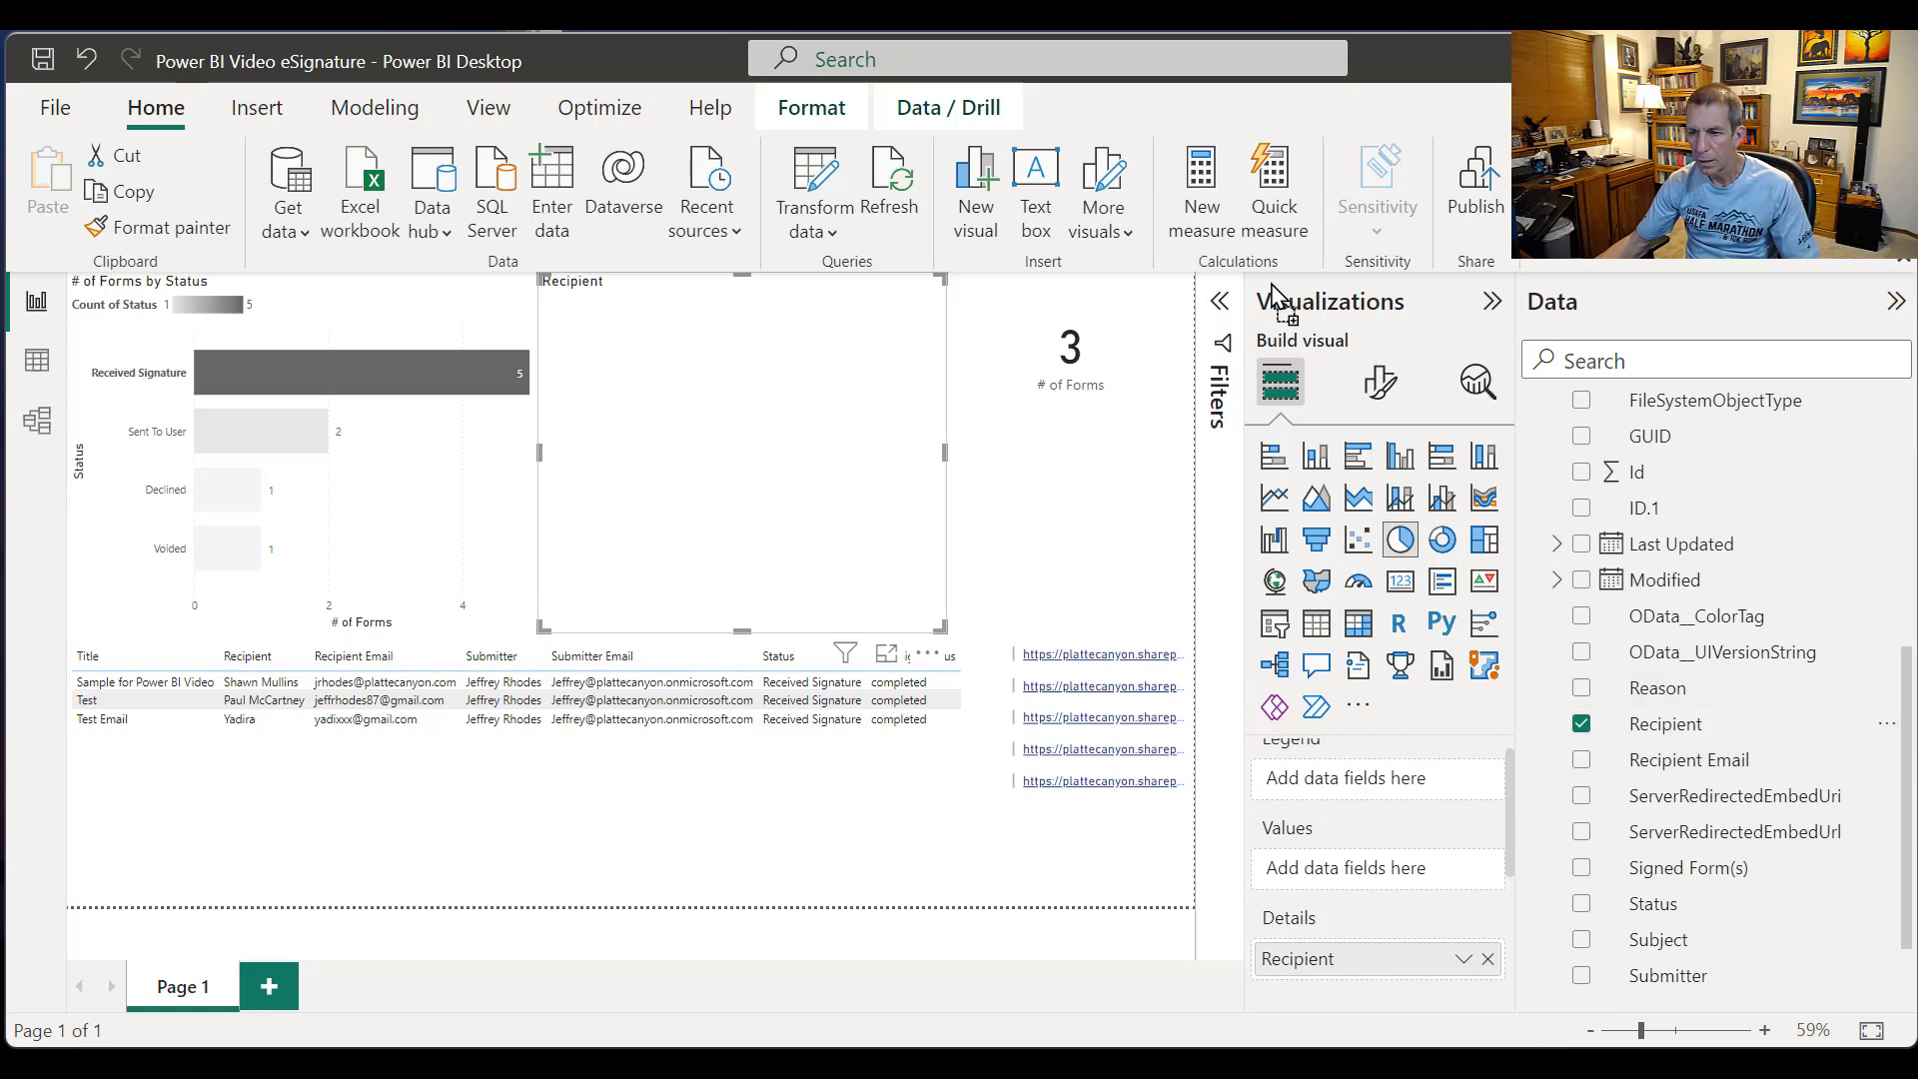
drag(1639, 544, 1384, 862)
click(1463, 868)
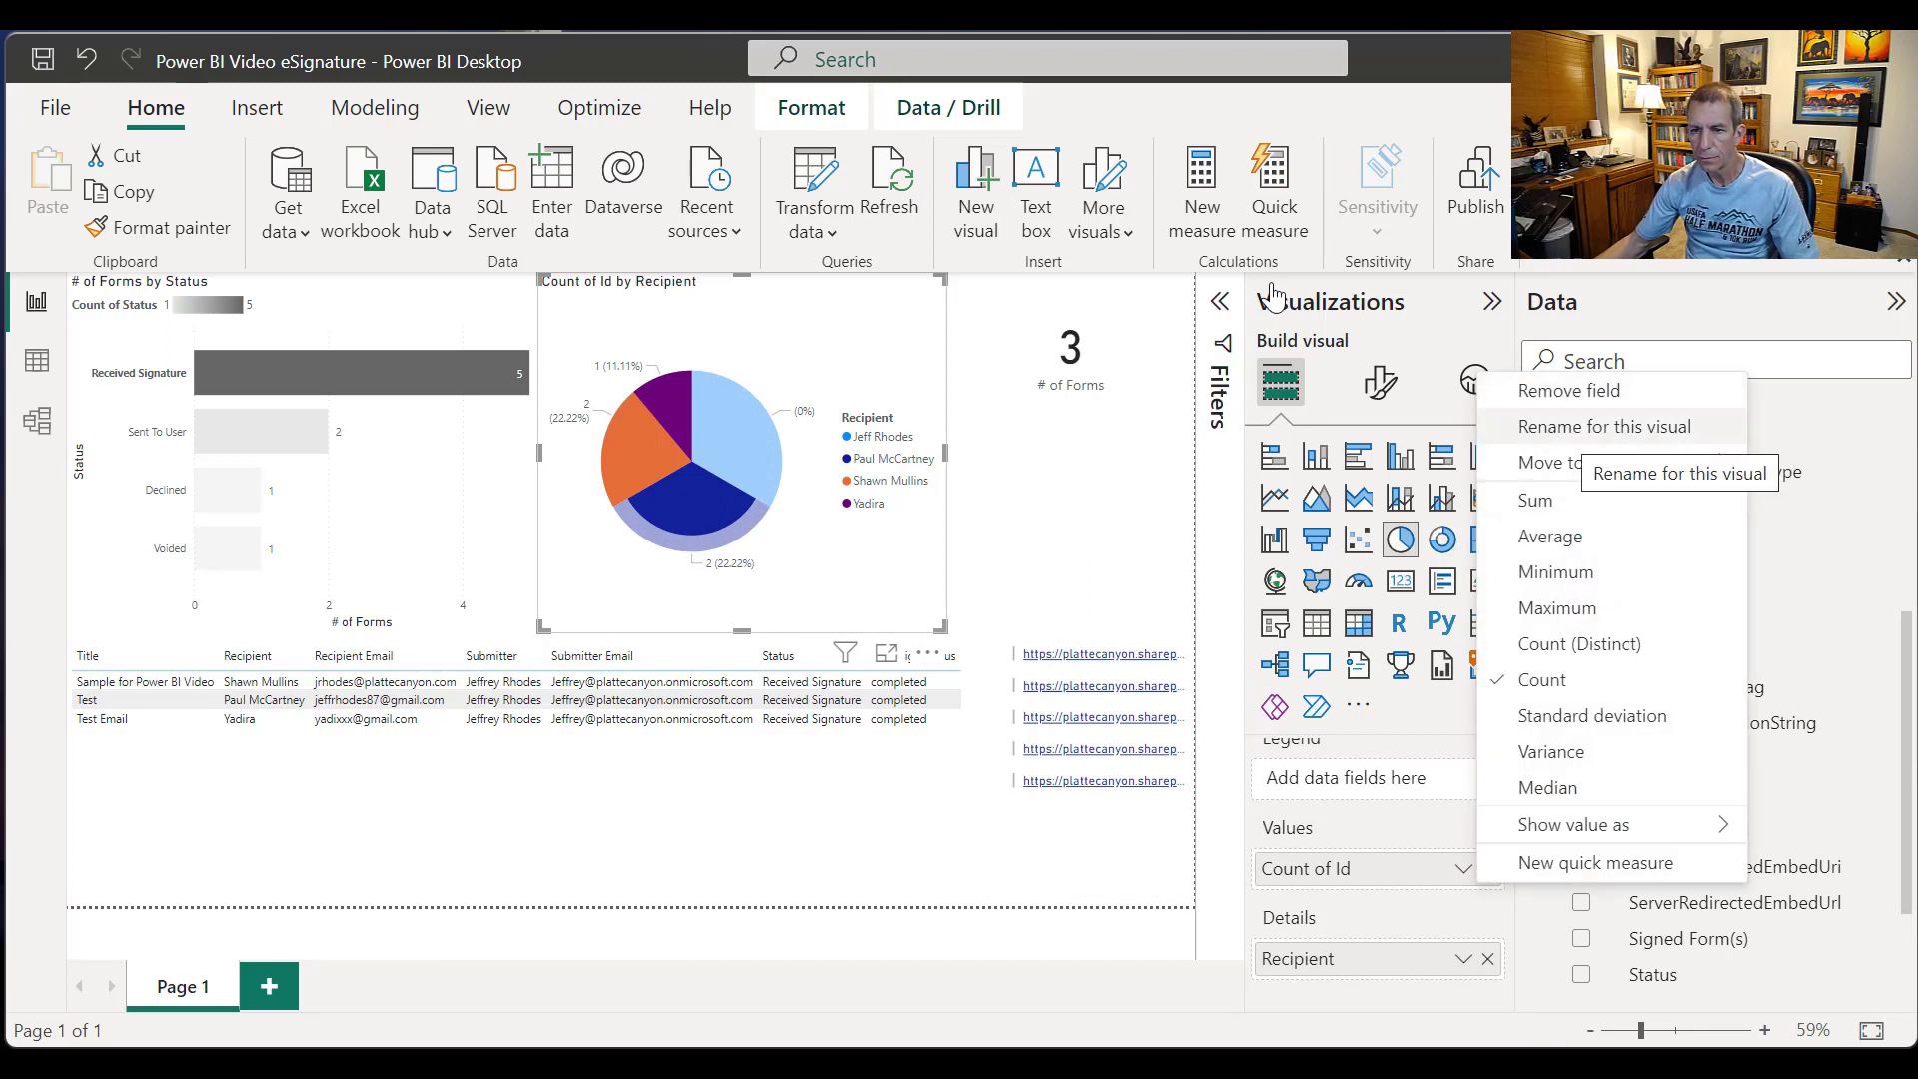
click(1579, 643)
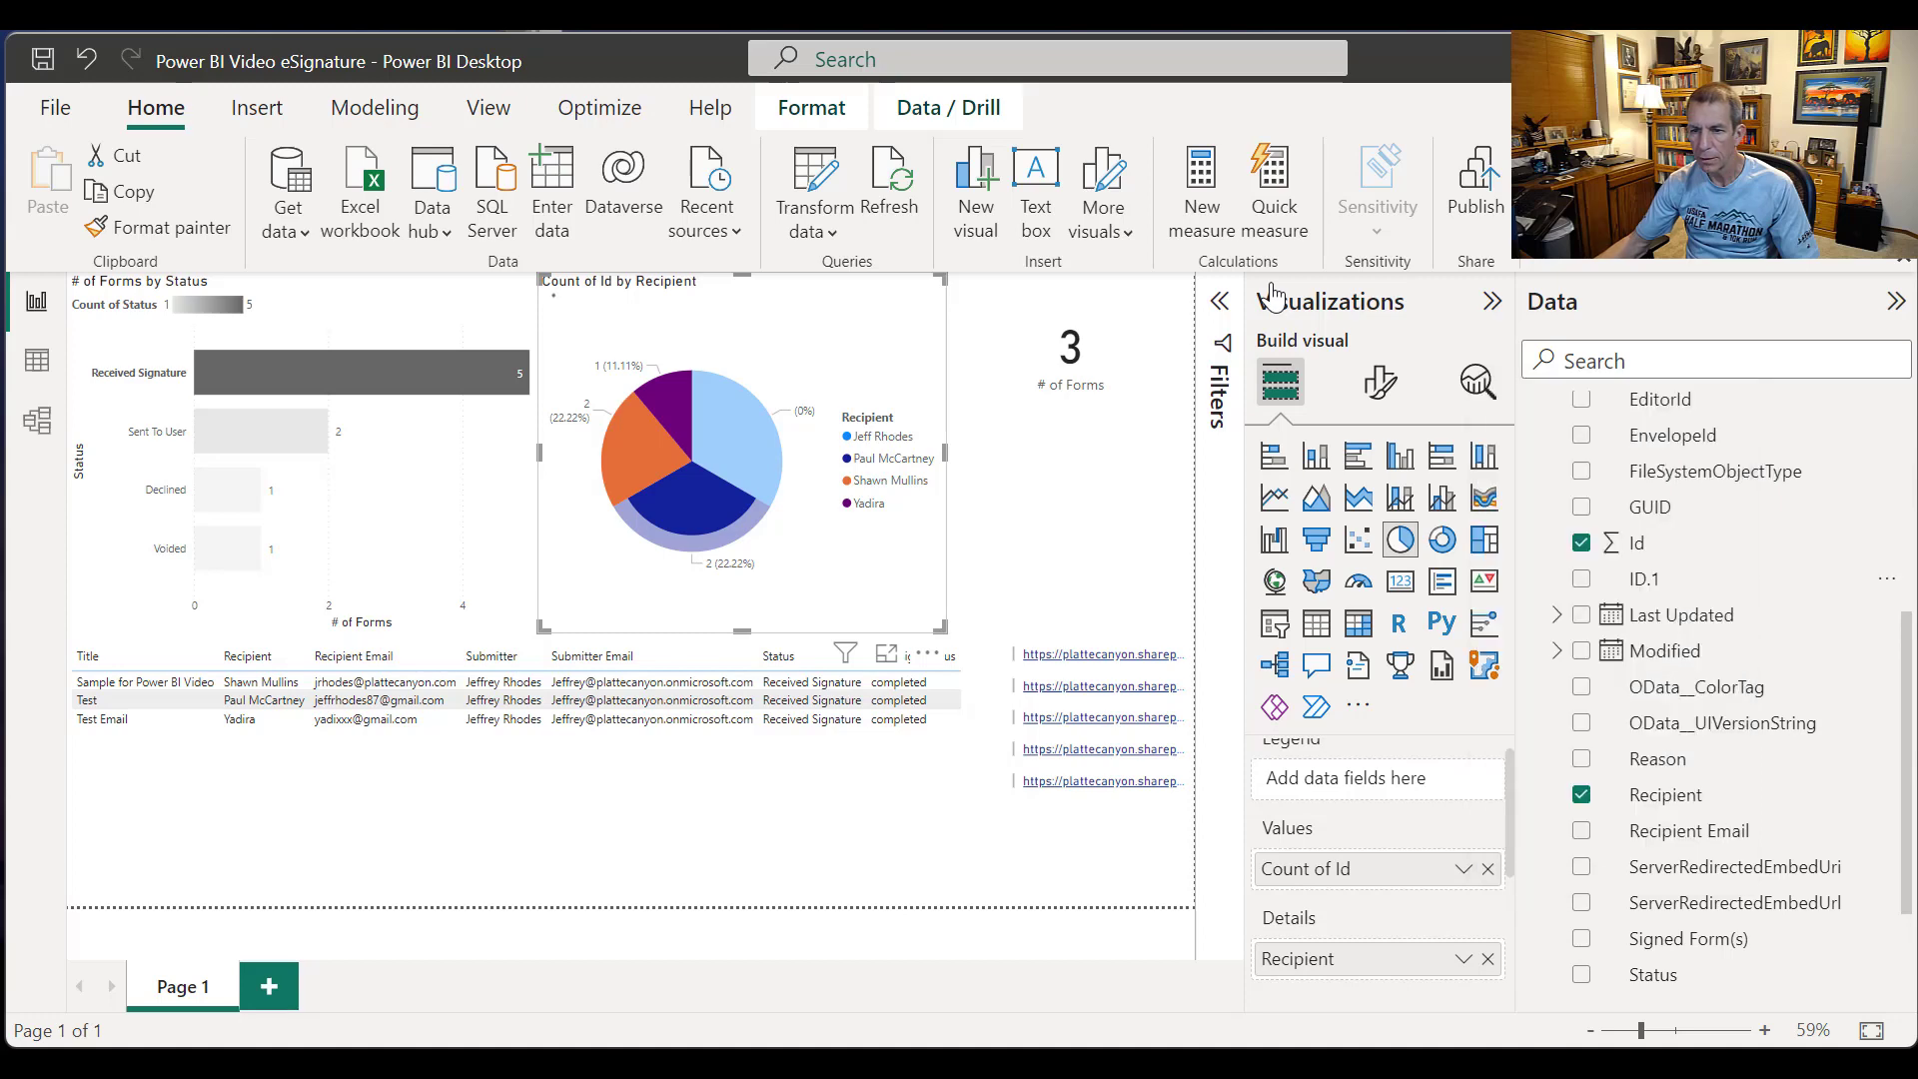
Step: Rename the pie chart's value field to "# of Forms" for this visual
click(1464, 870)
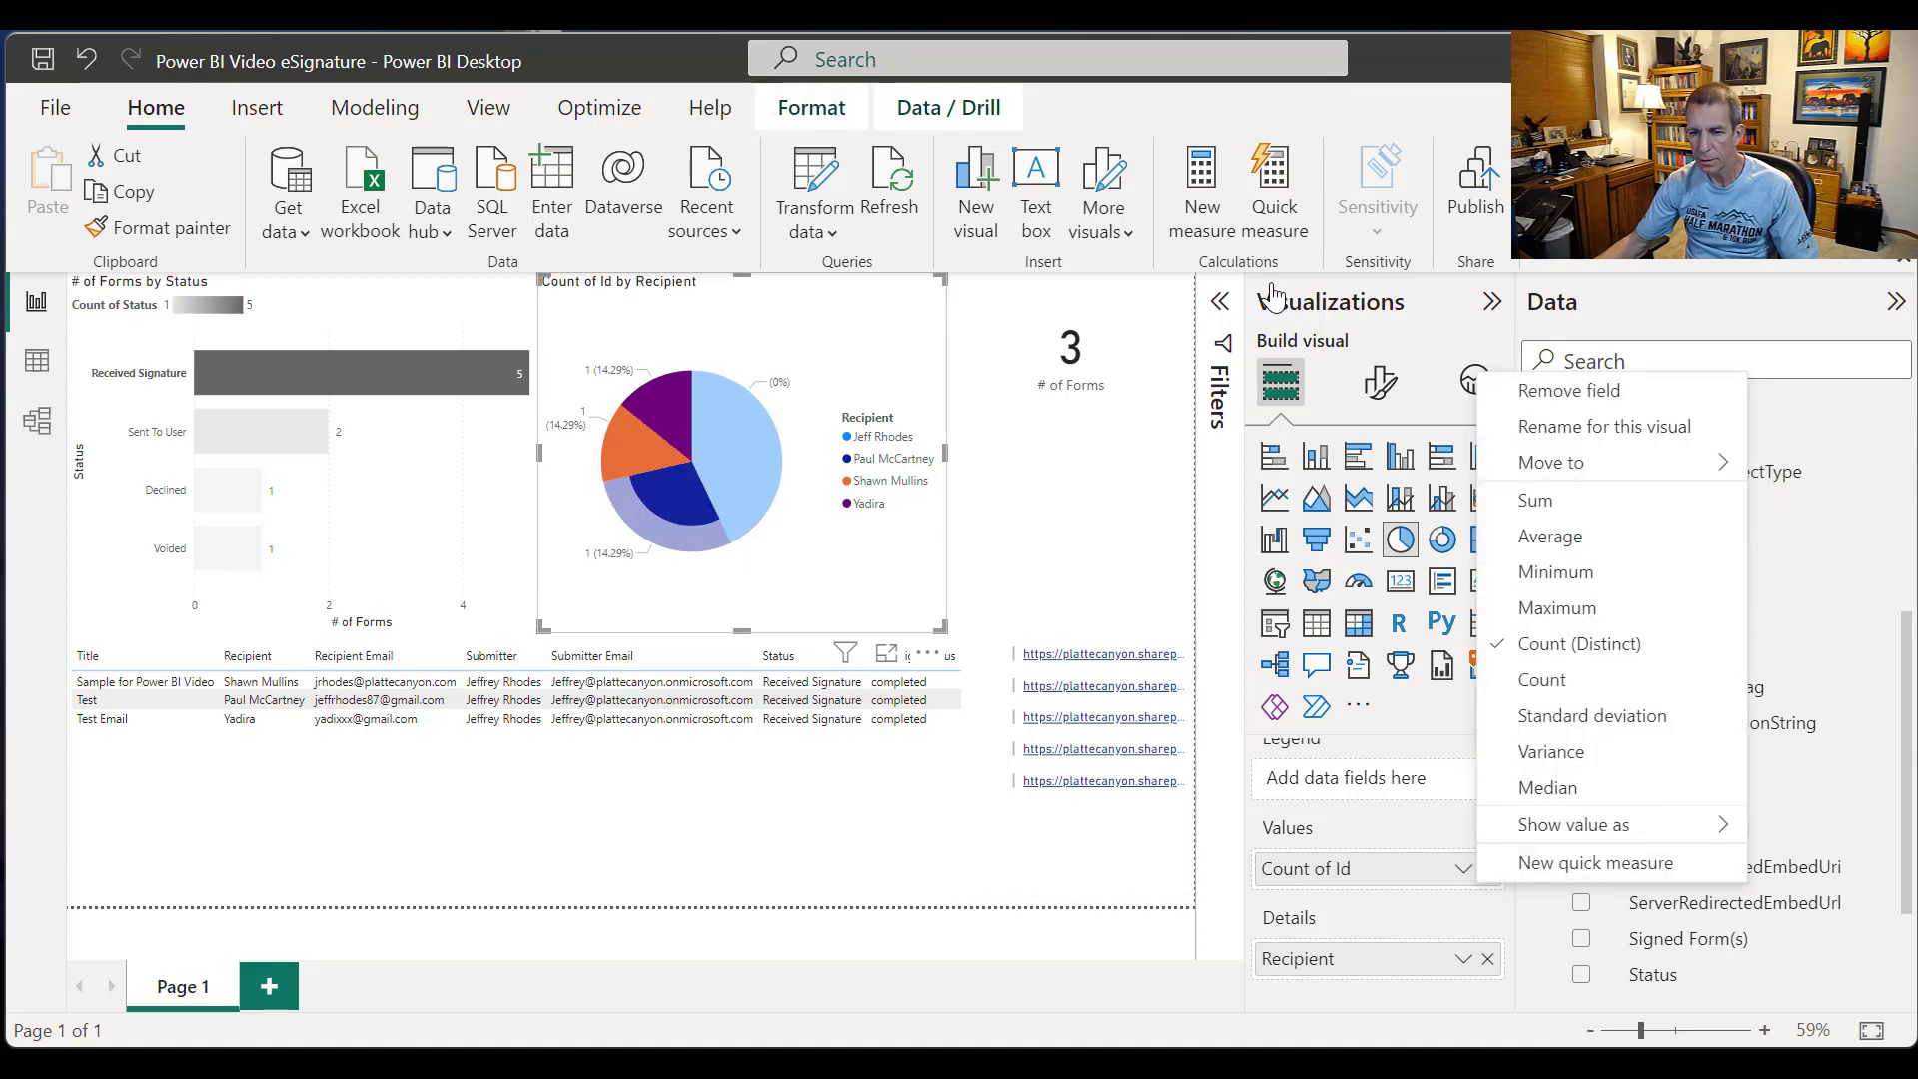
key(Return)
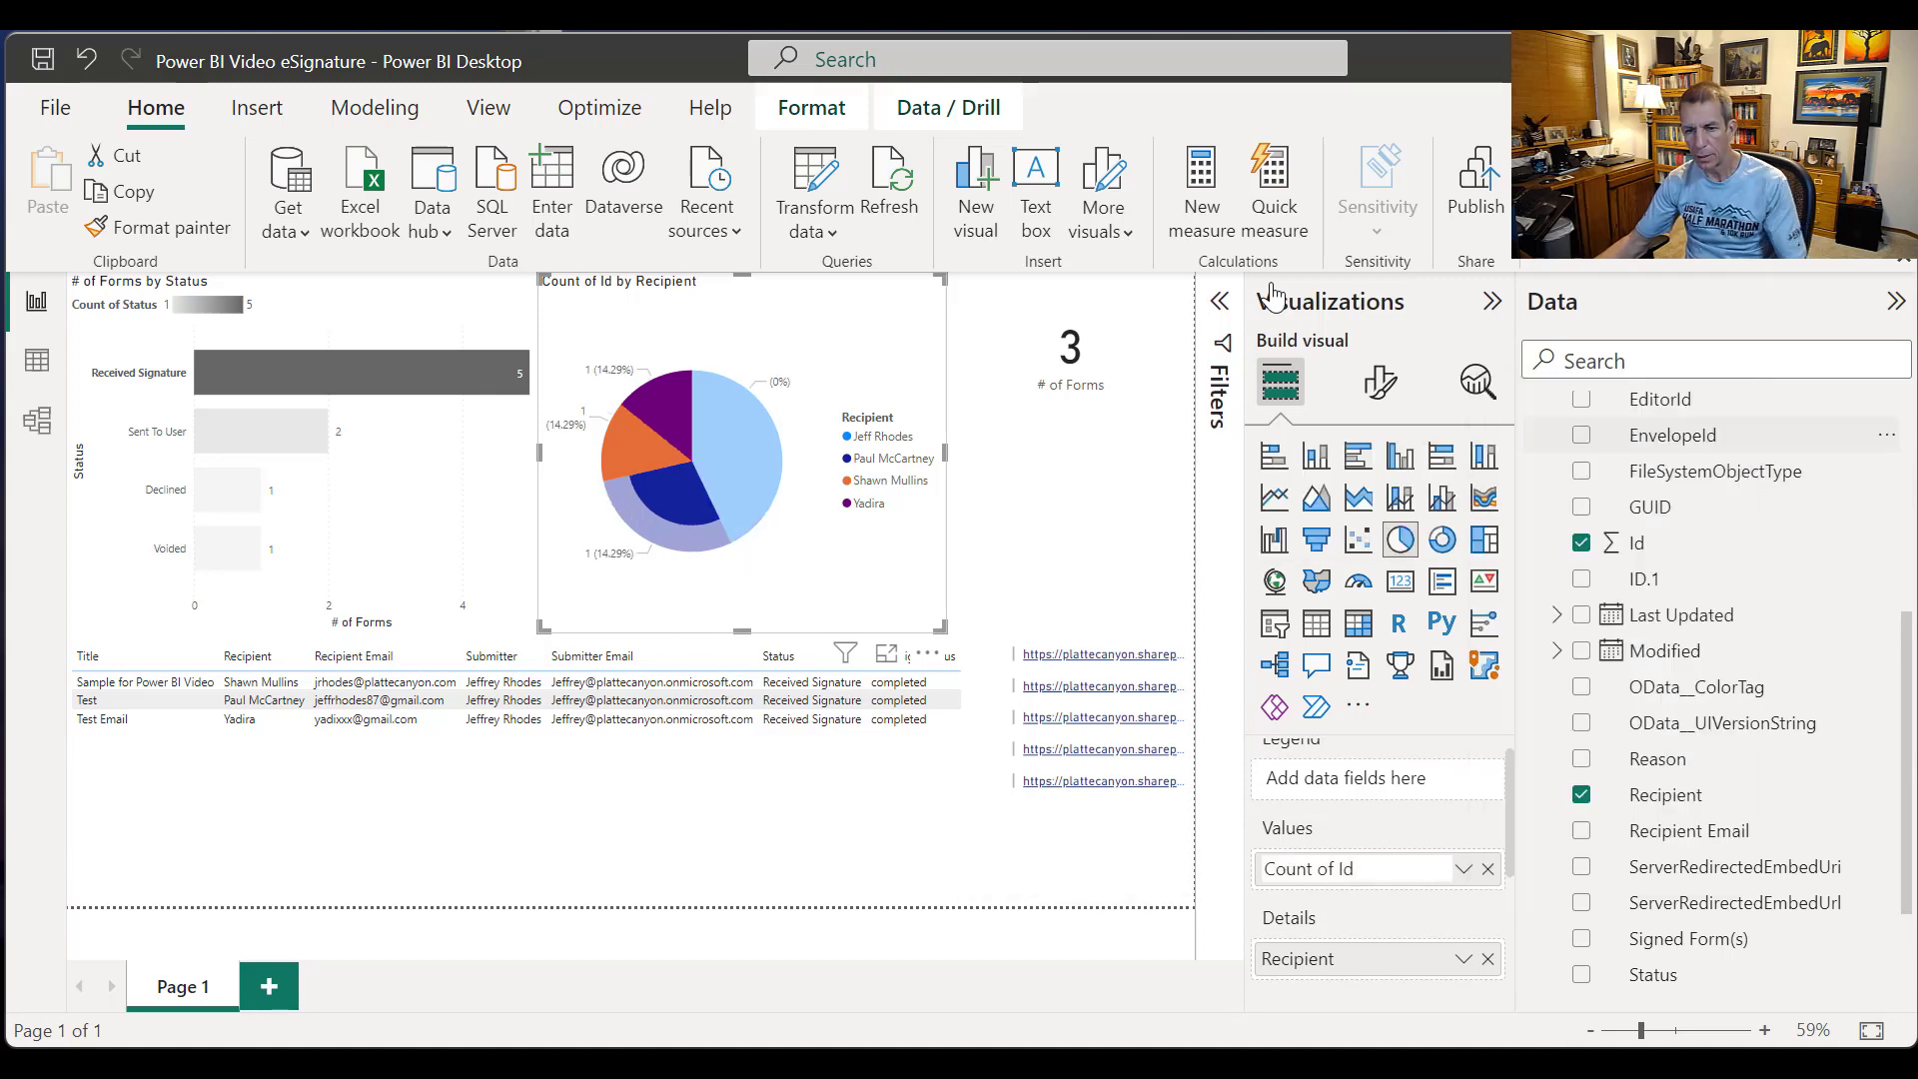
text(# of Forms)
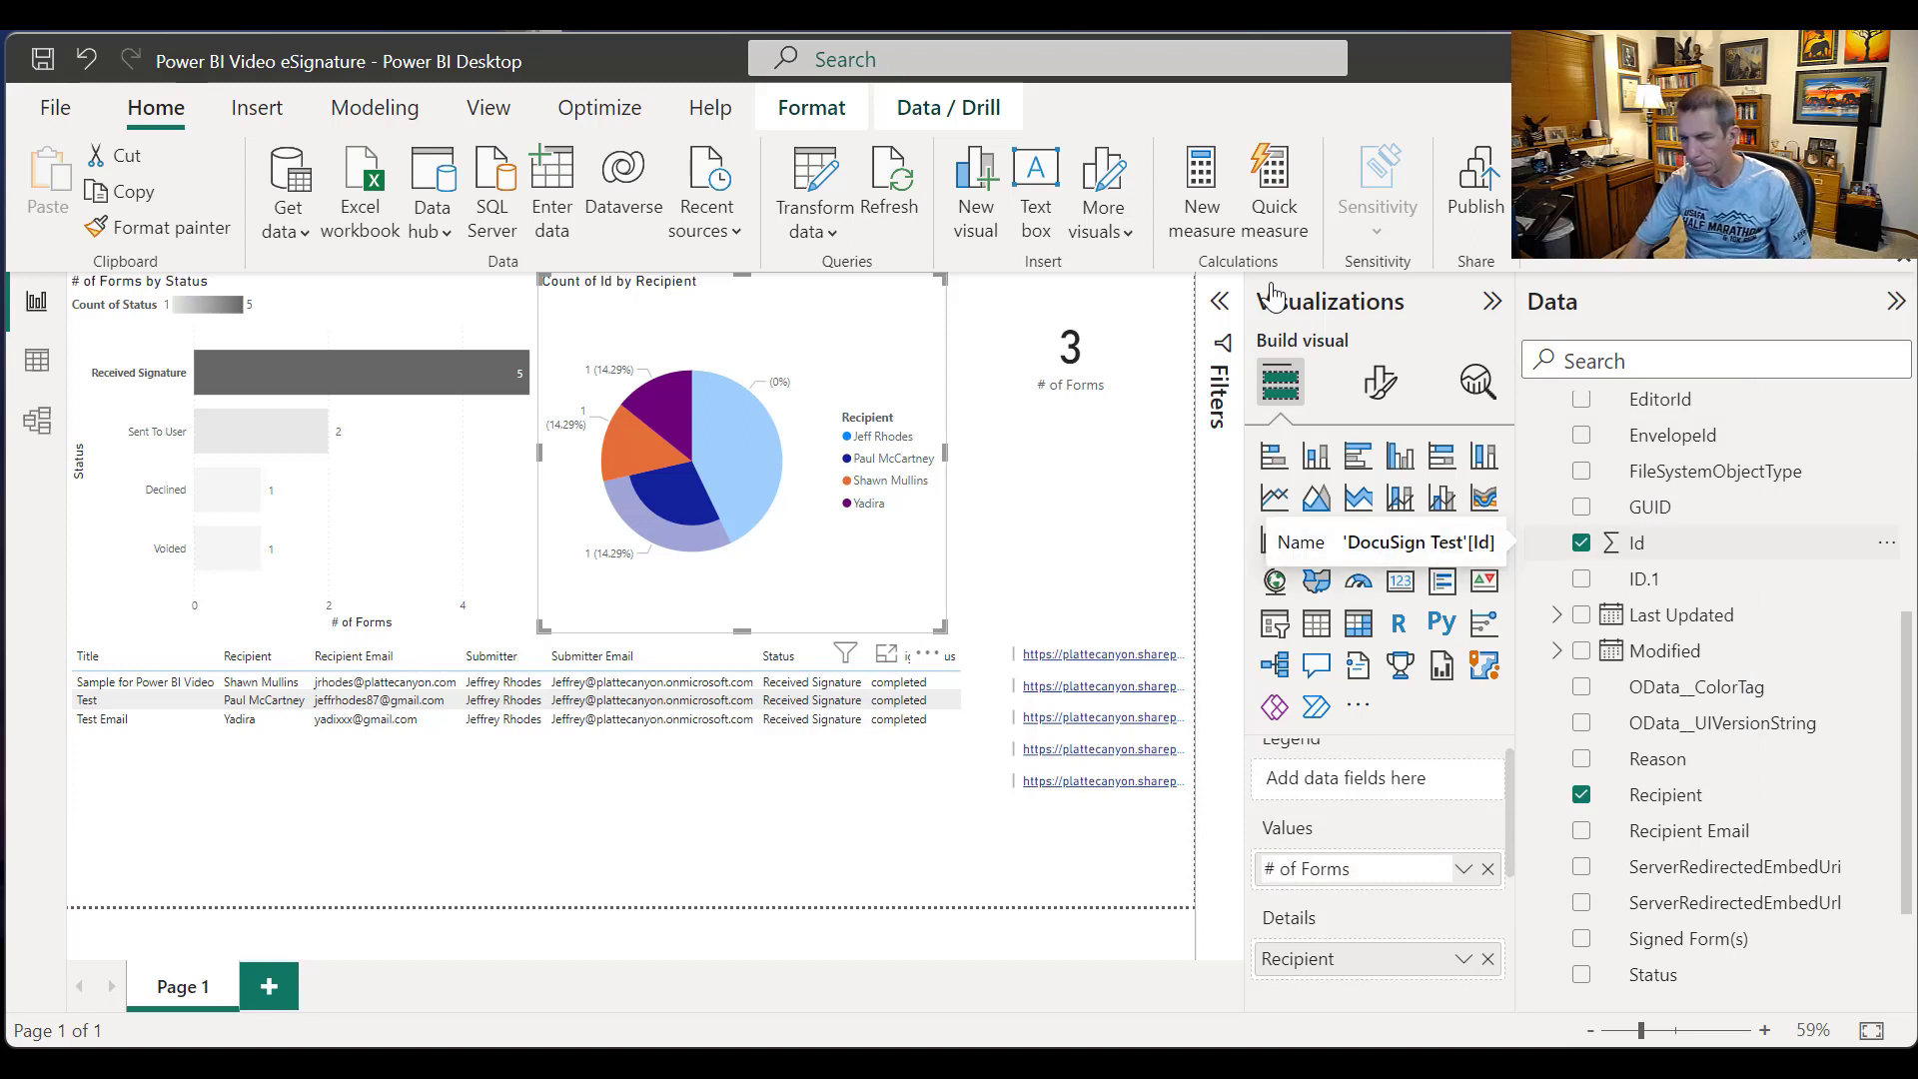
key(Return)
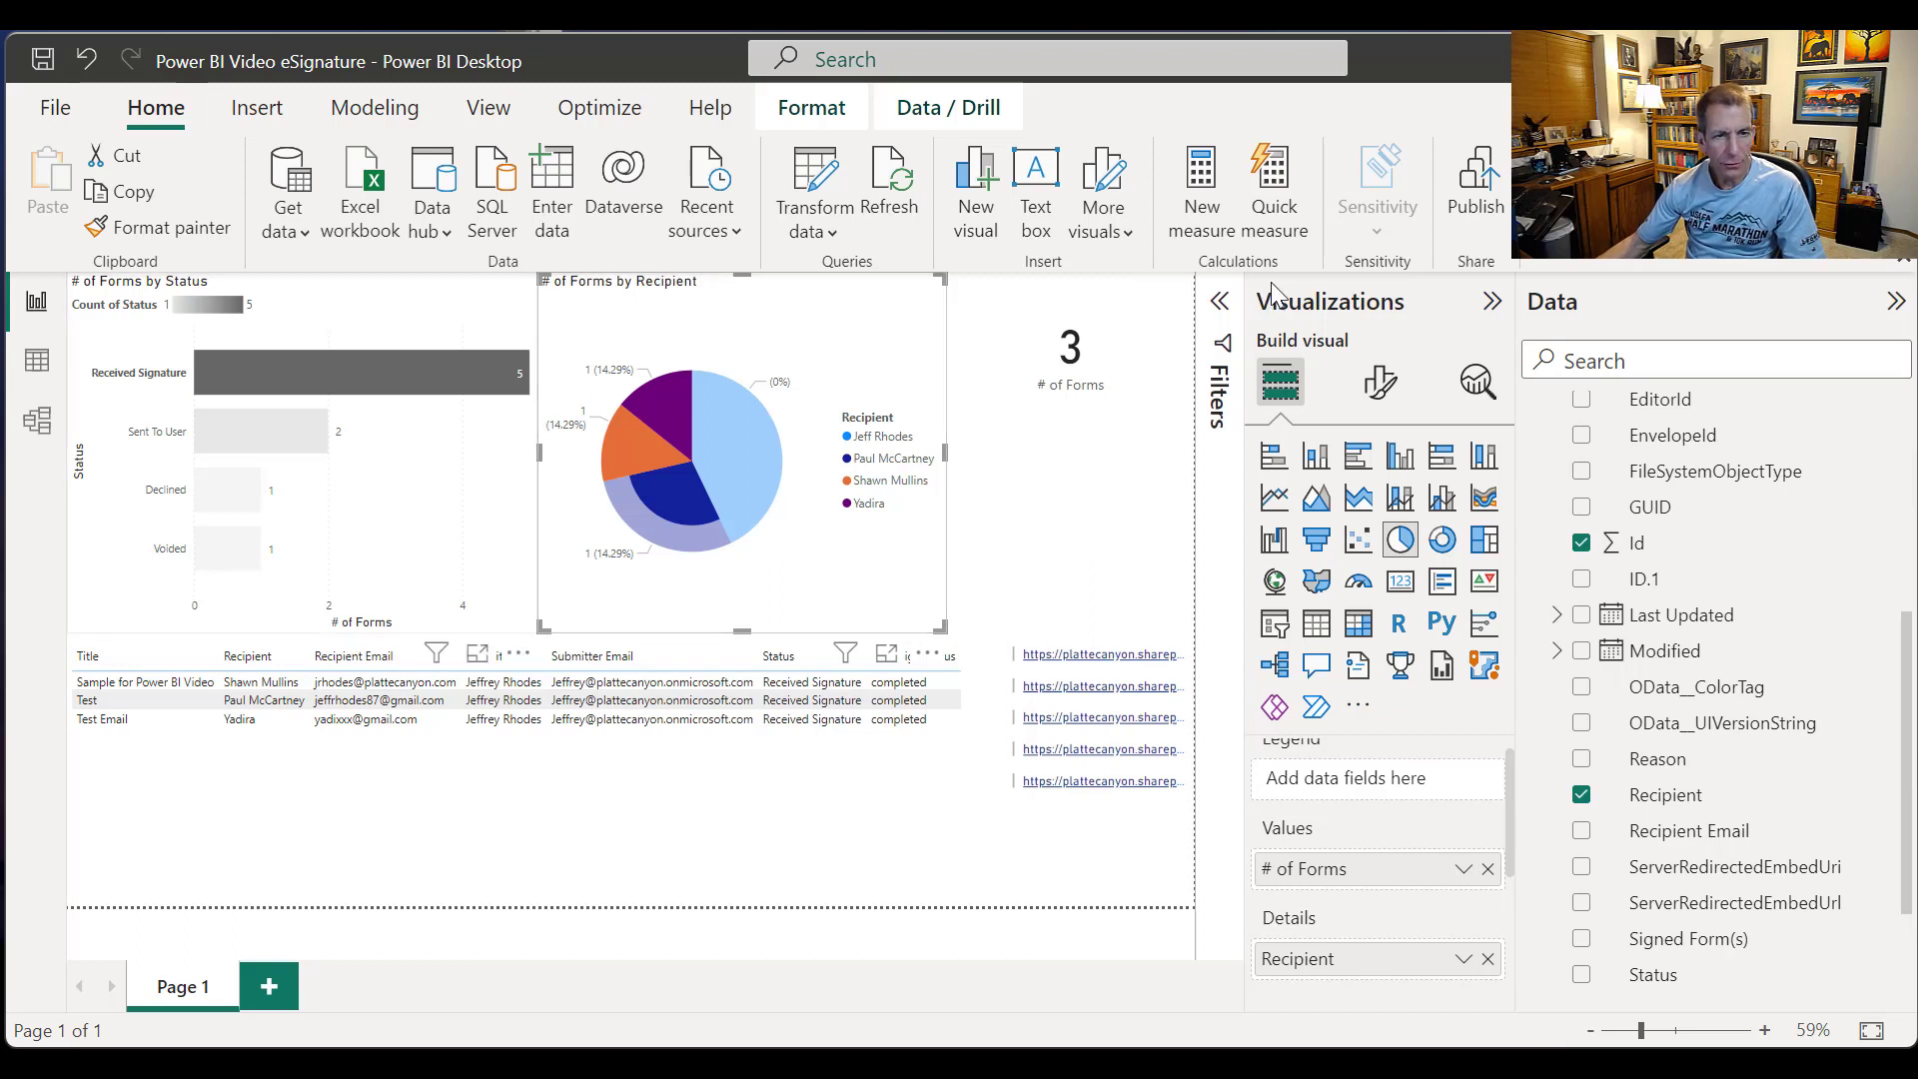
Step: Clear the Received Signature selection, turn on Edit interactions, and lower the top edges of the bar and pie charts slightly
click(361, 373)
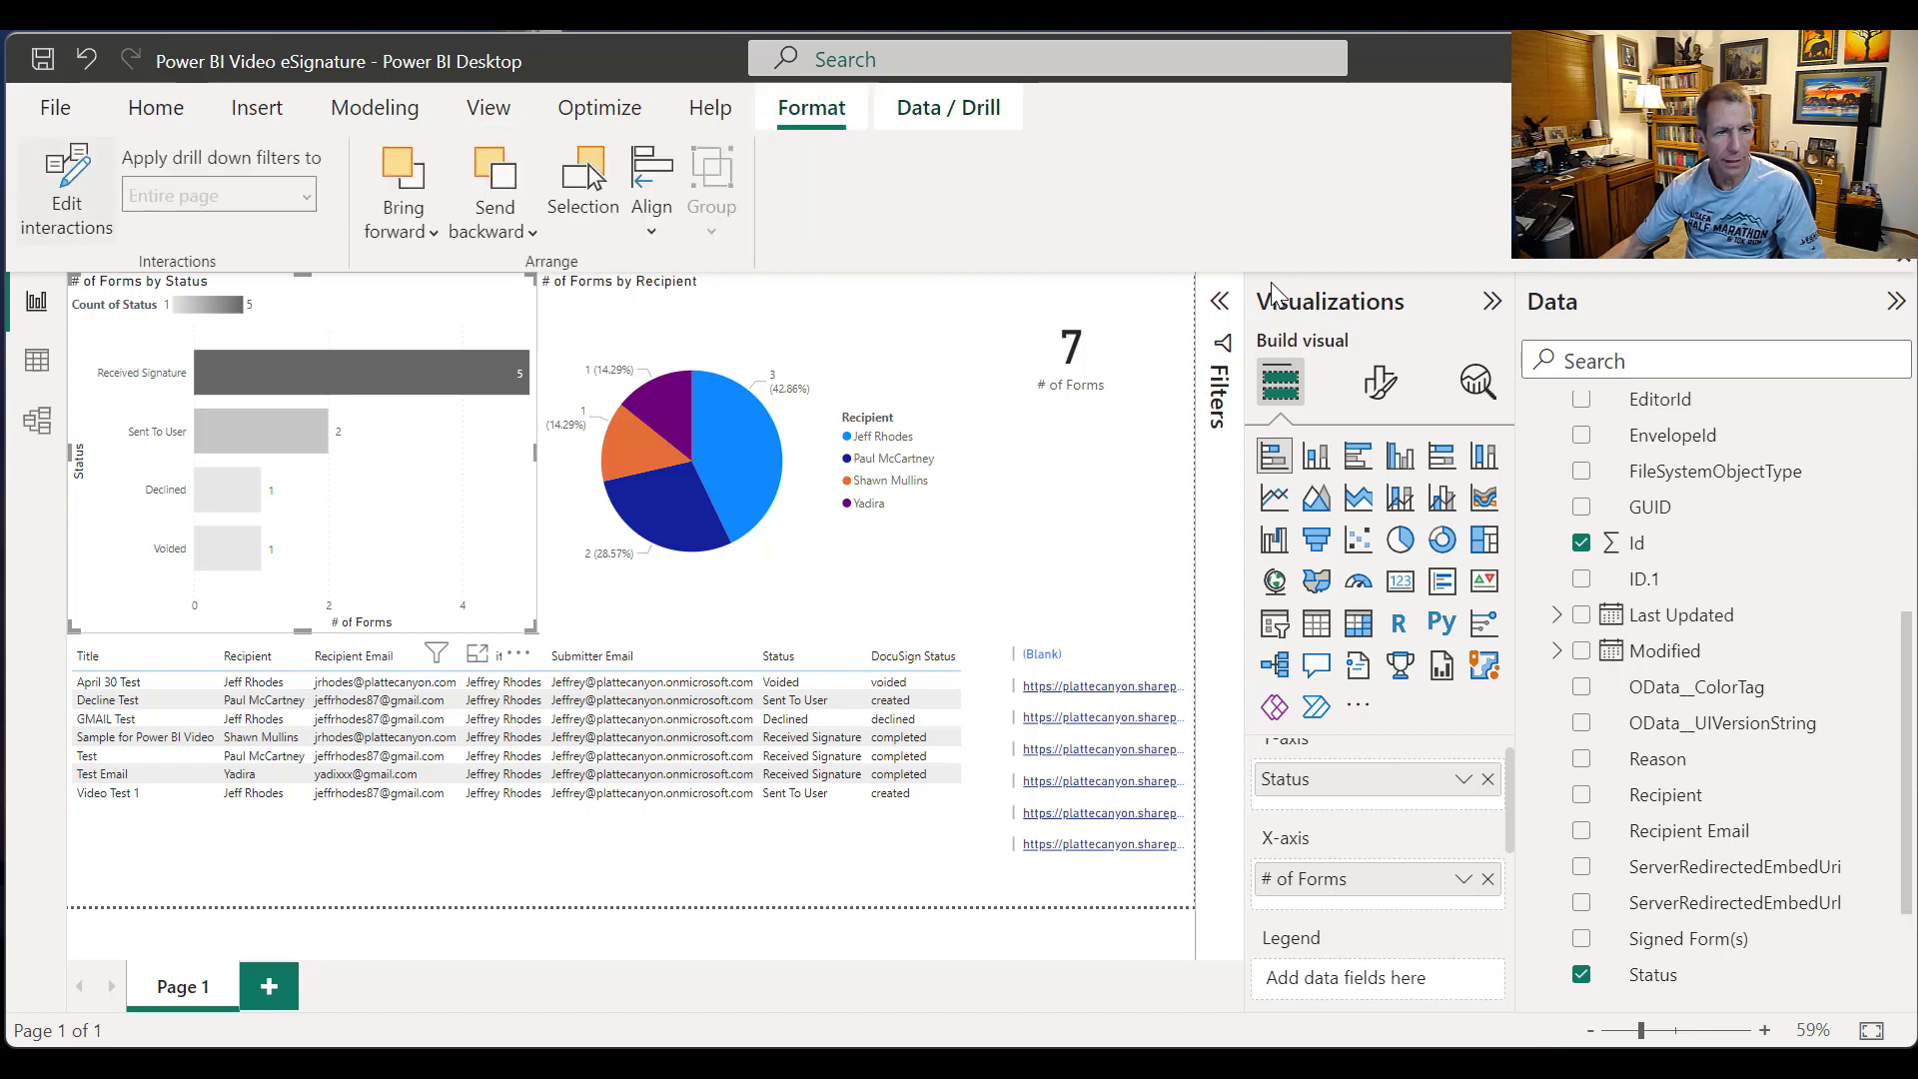
click(67, 190)
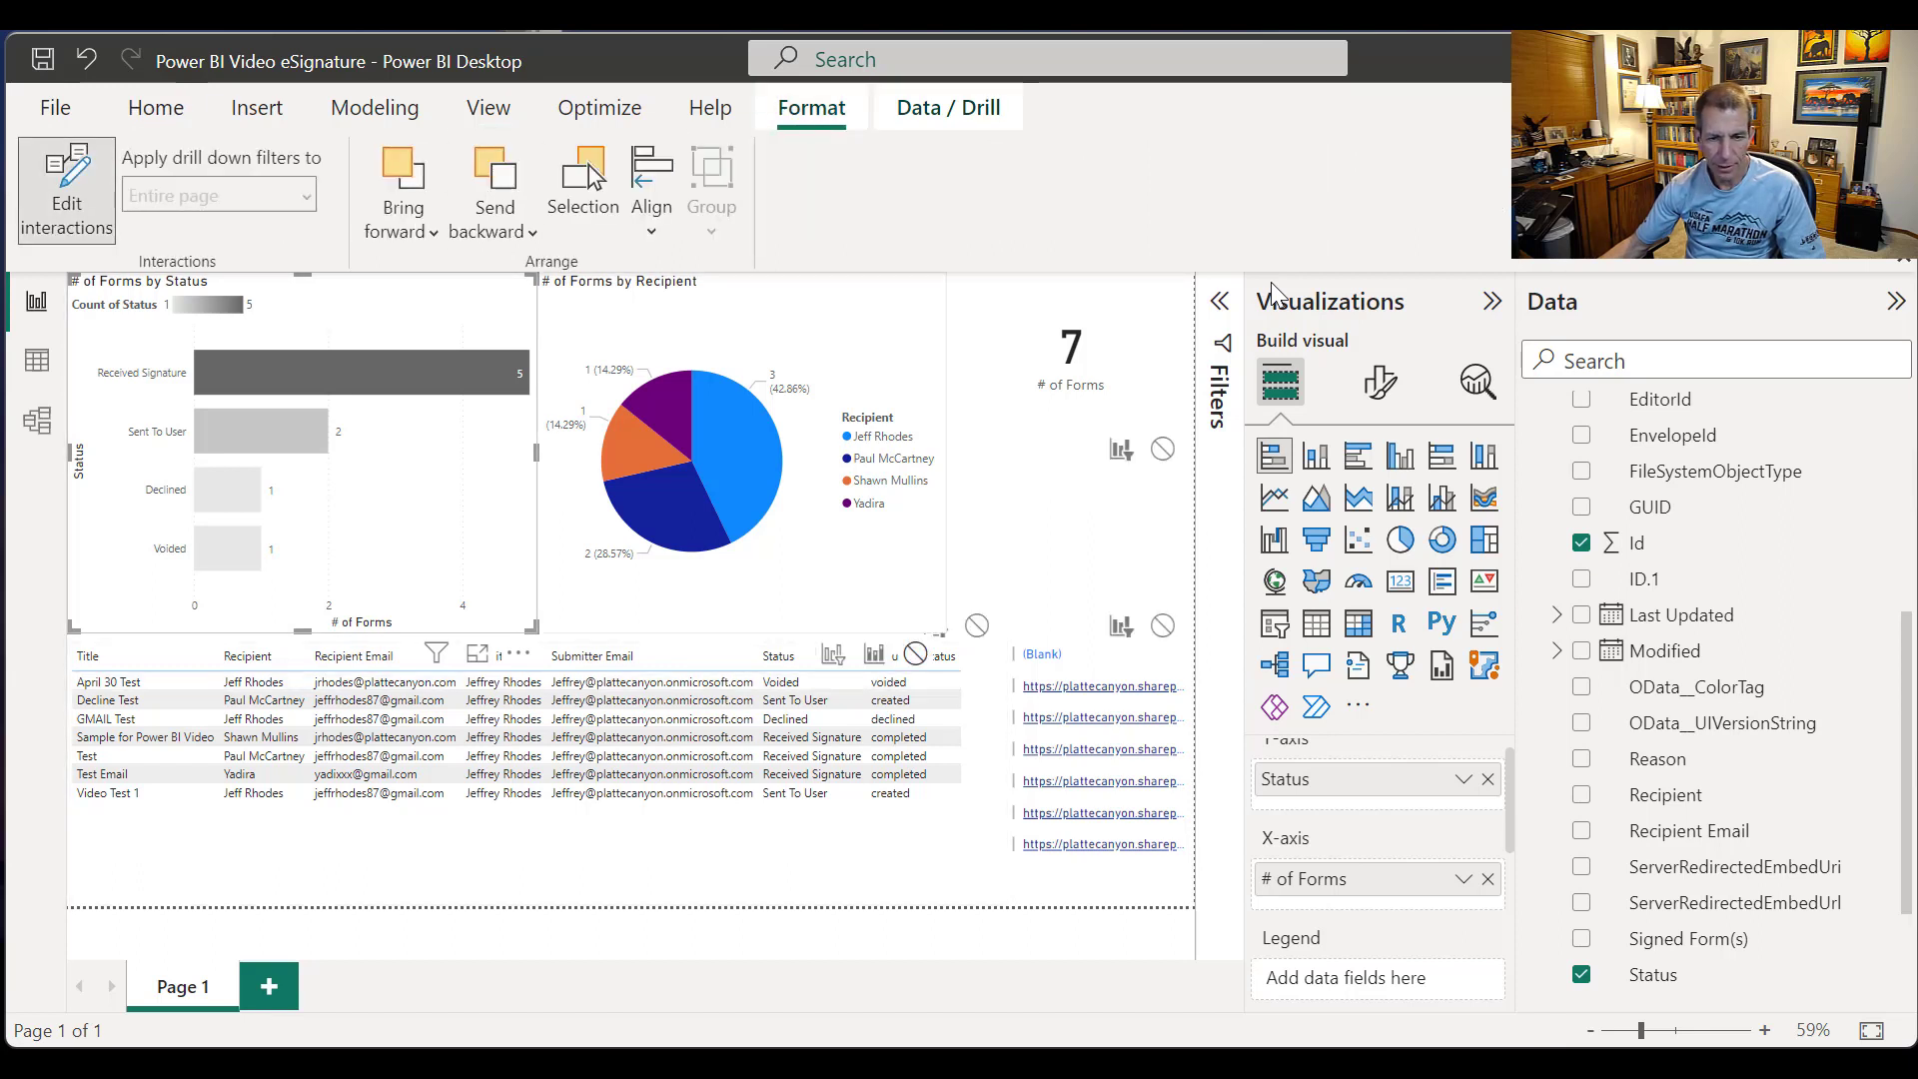
drag(302, 276, 301, 309)
click(742, 300)
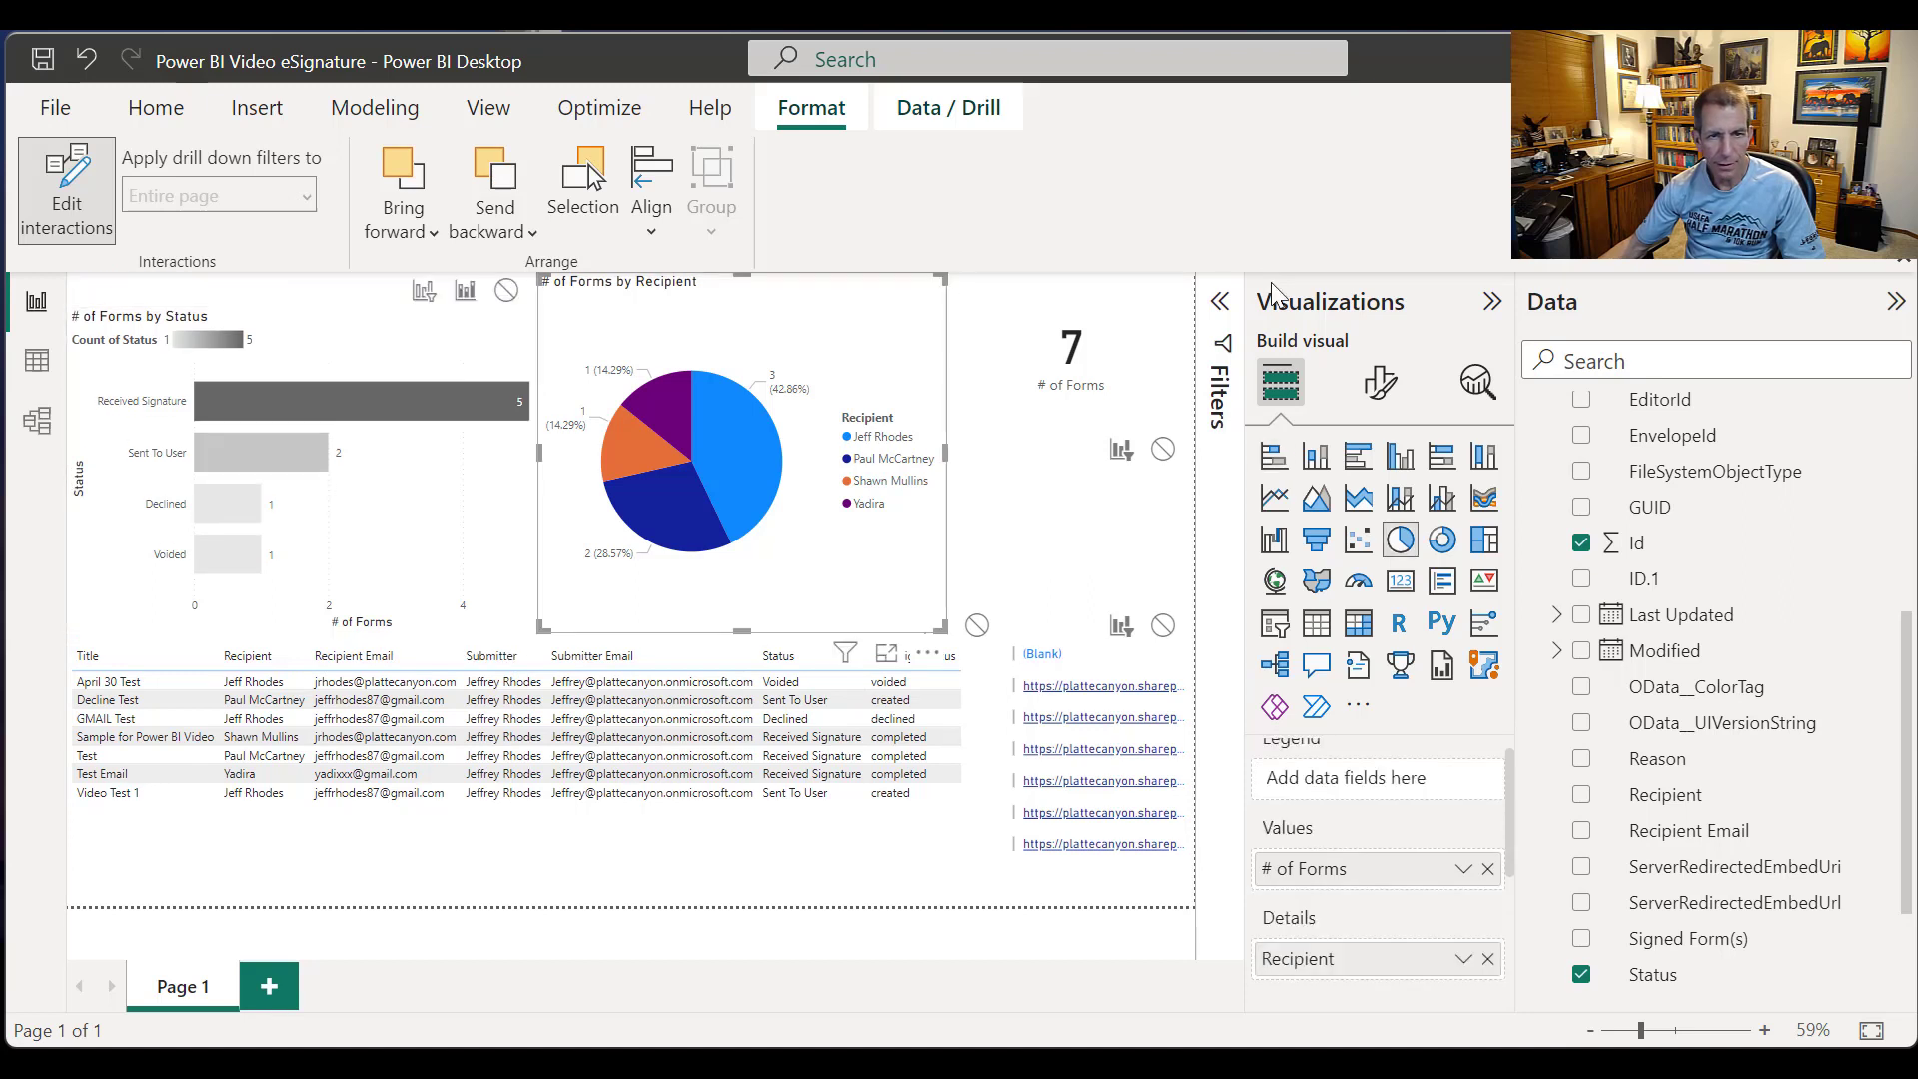
drag(741, 274, 742, 308)
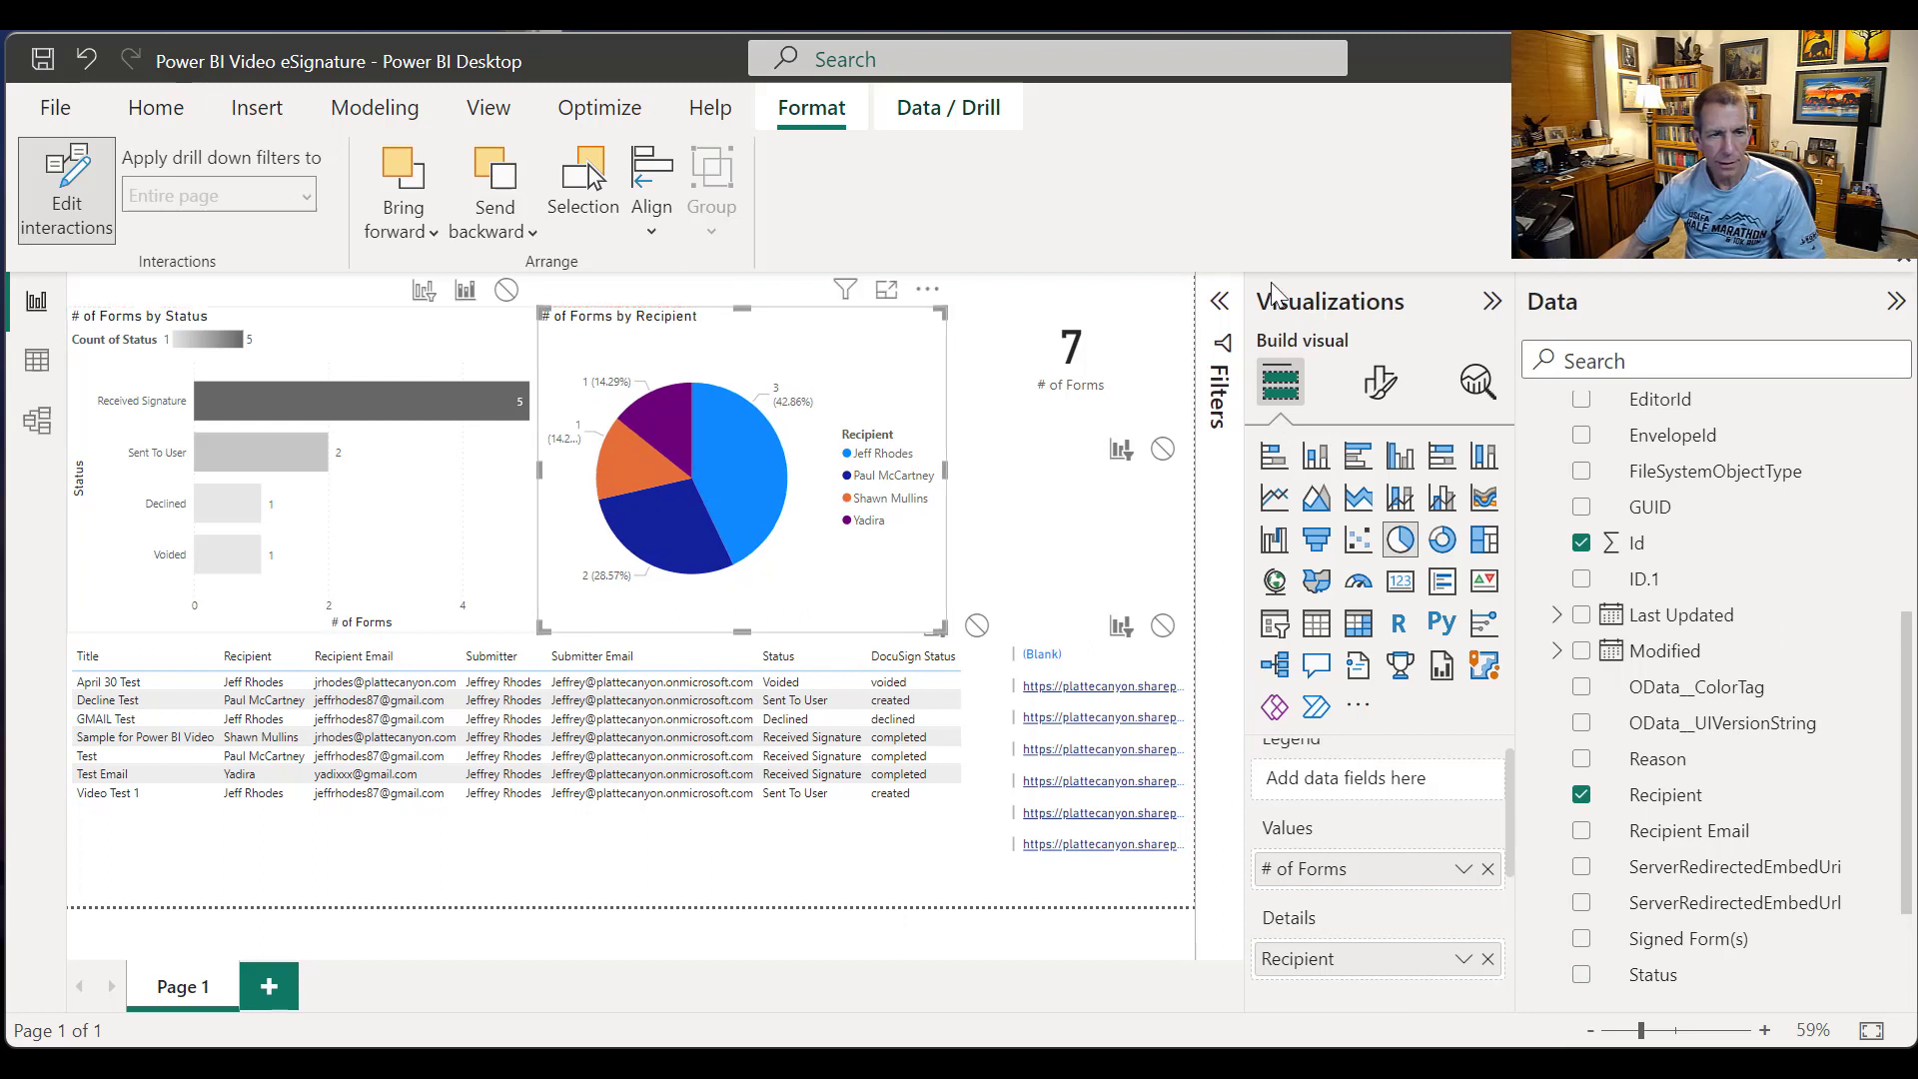
Step: Set the bar and pie charts to filter each other, and extend both charts back up to the page's top edge
click(380, 335)
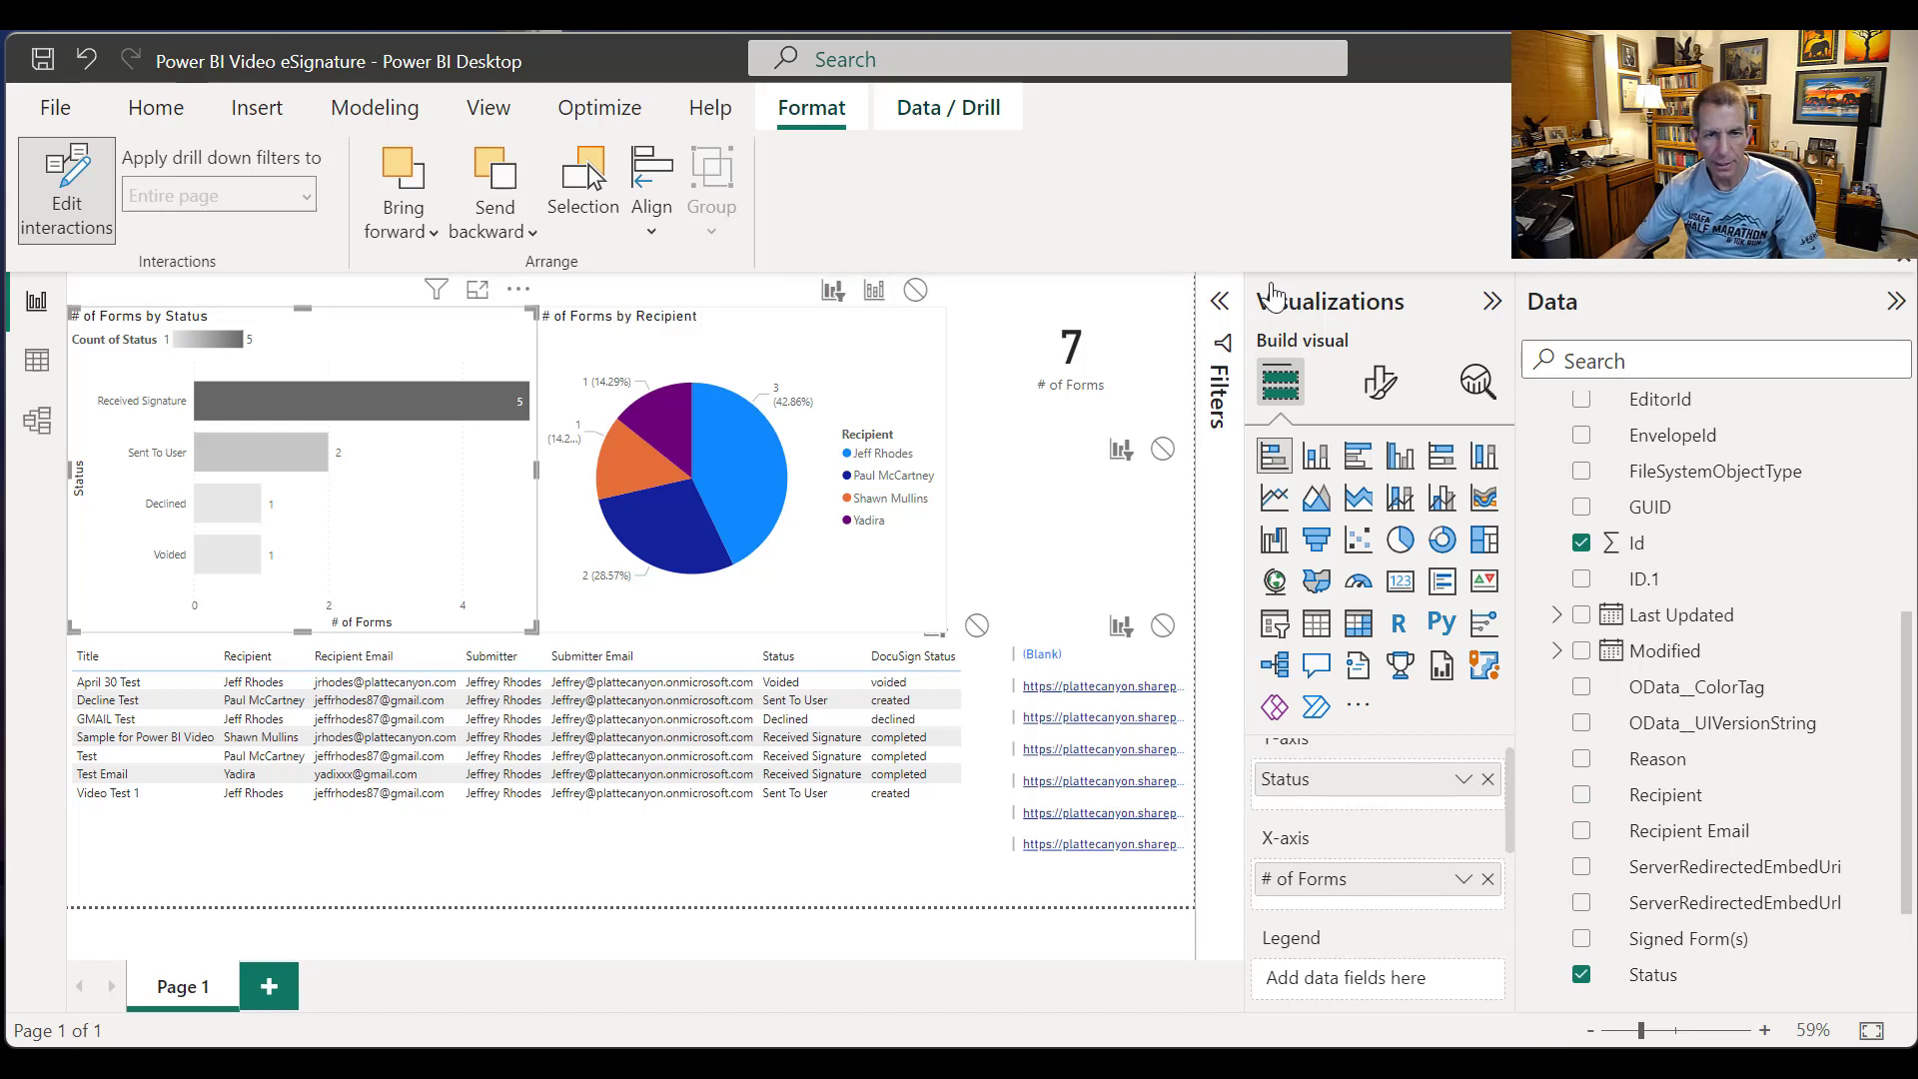
click(837, 344)
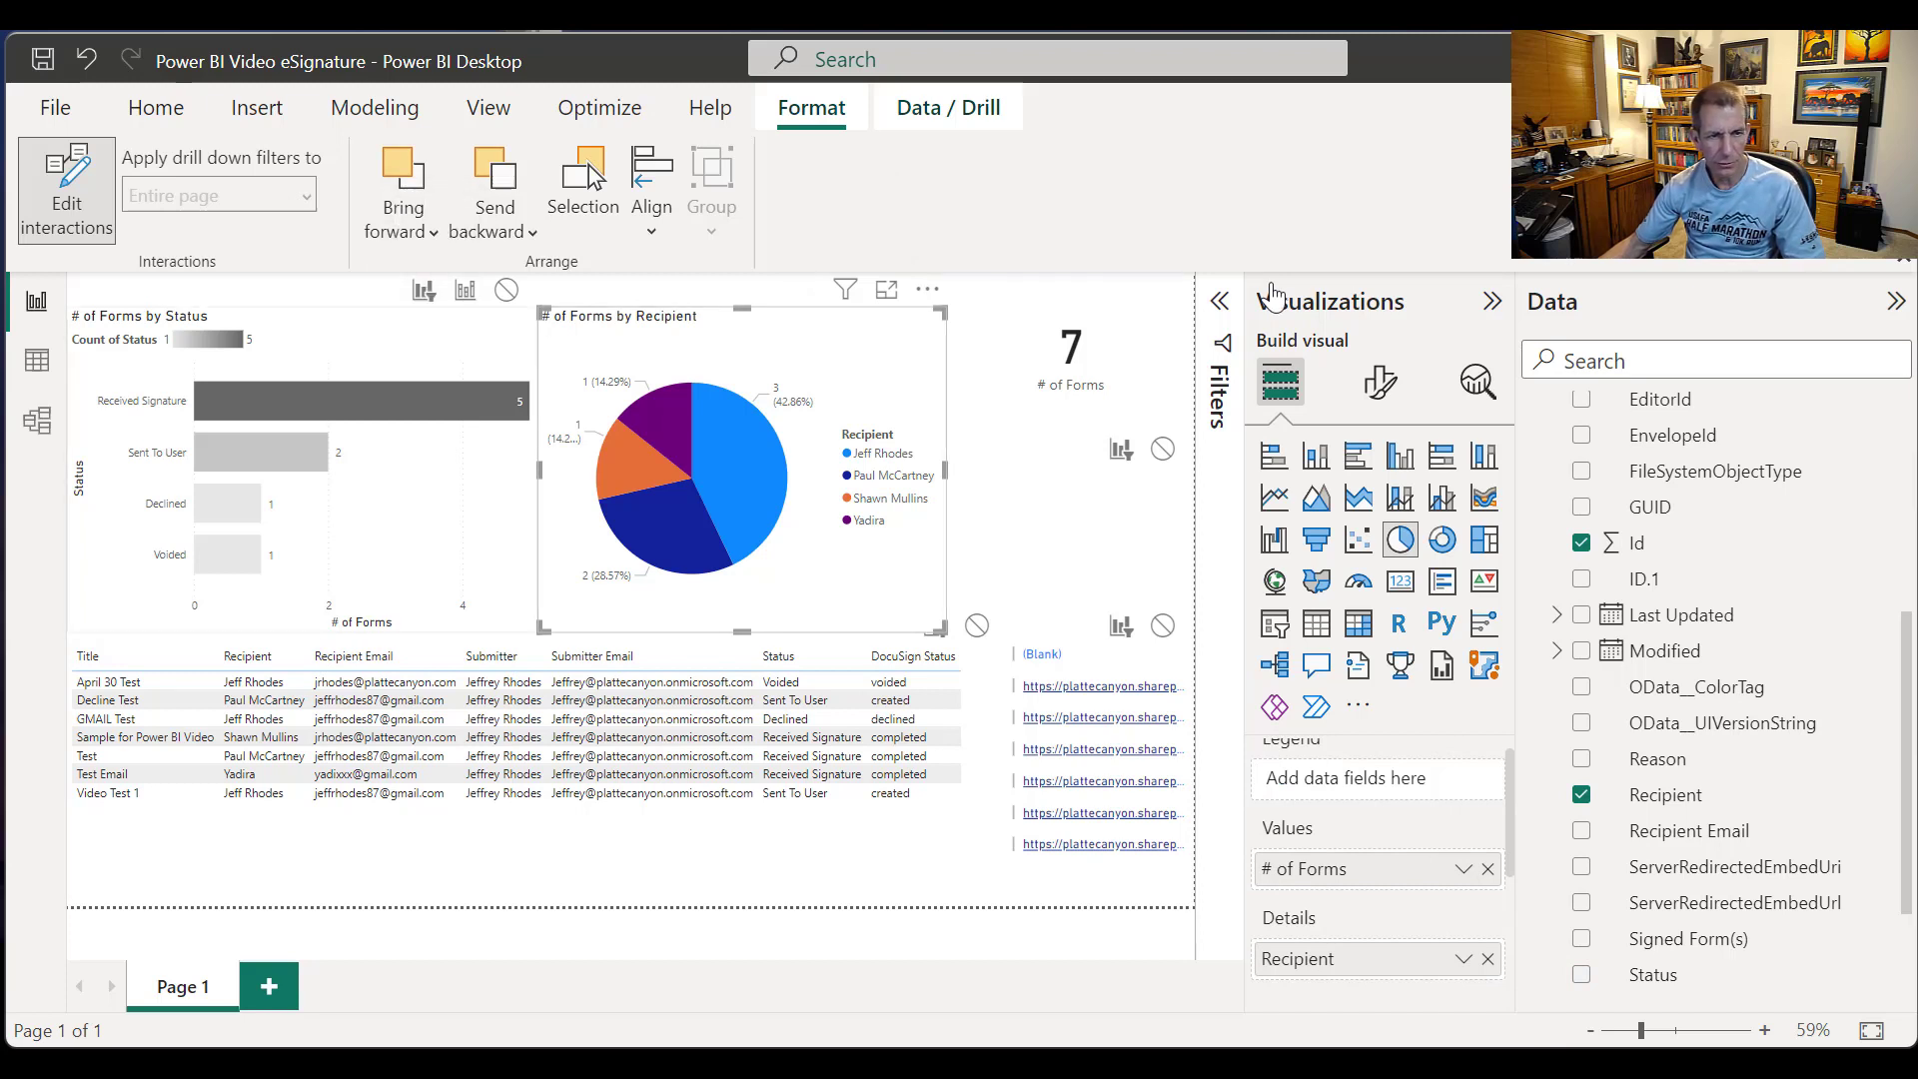
click(399, 345)
drag(303, 309, 303, 273)
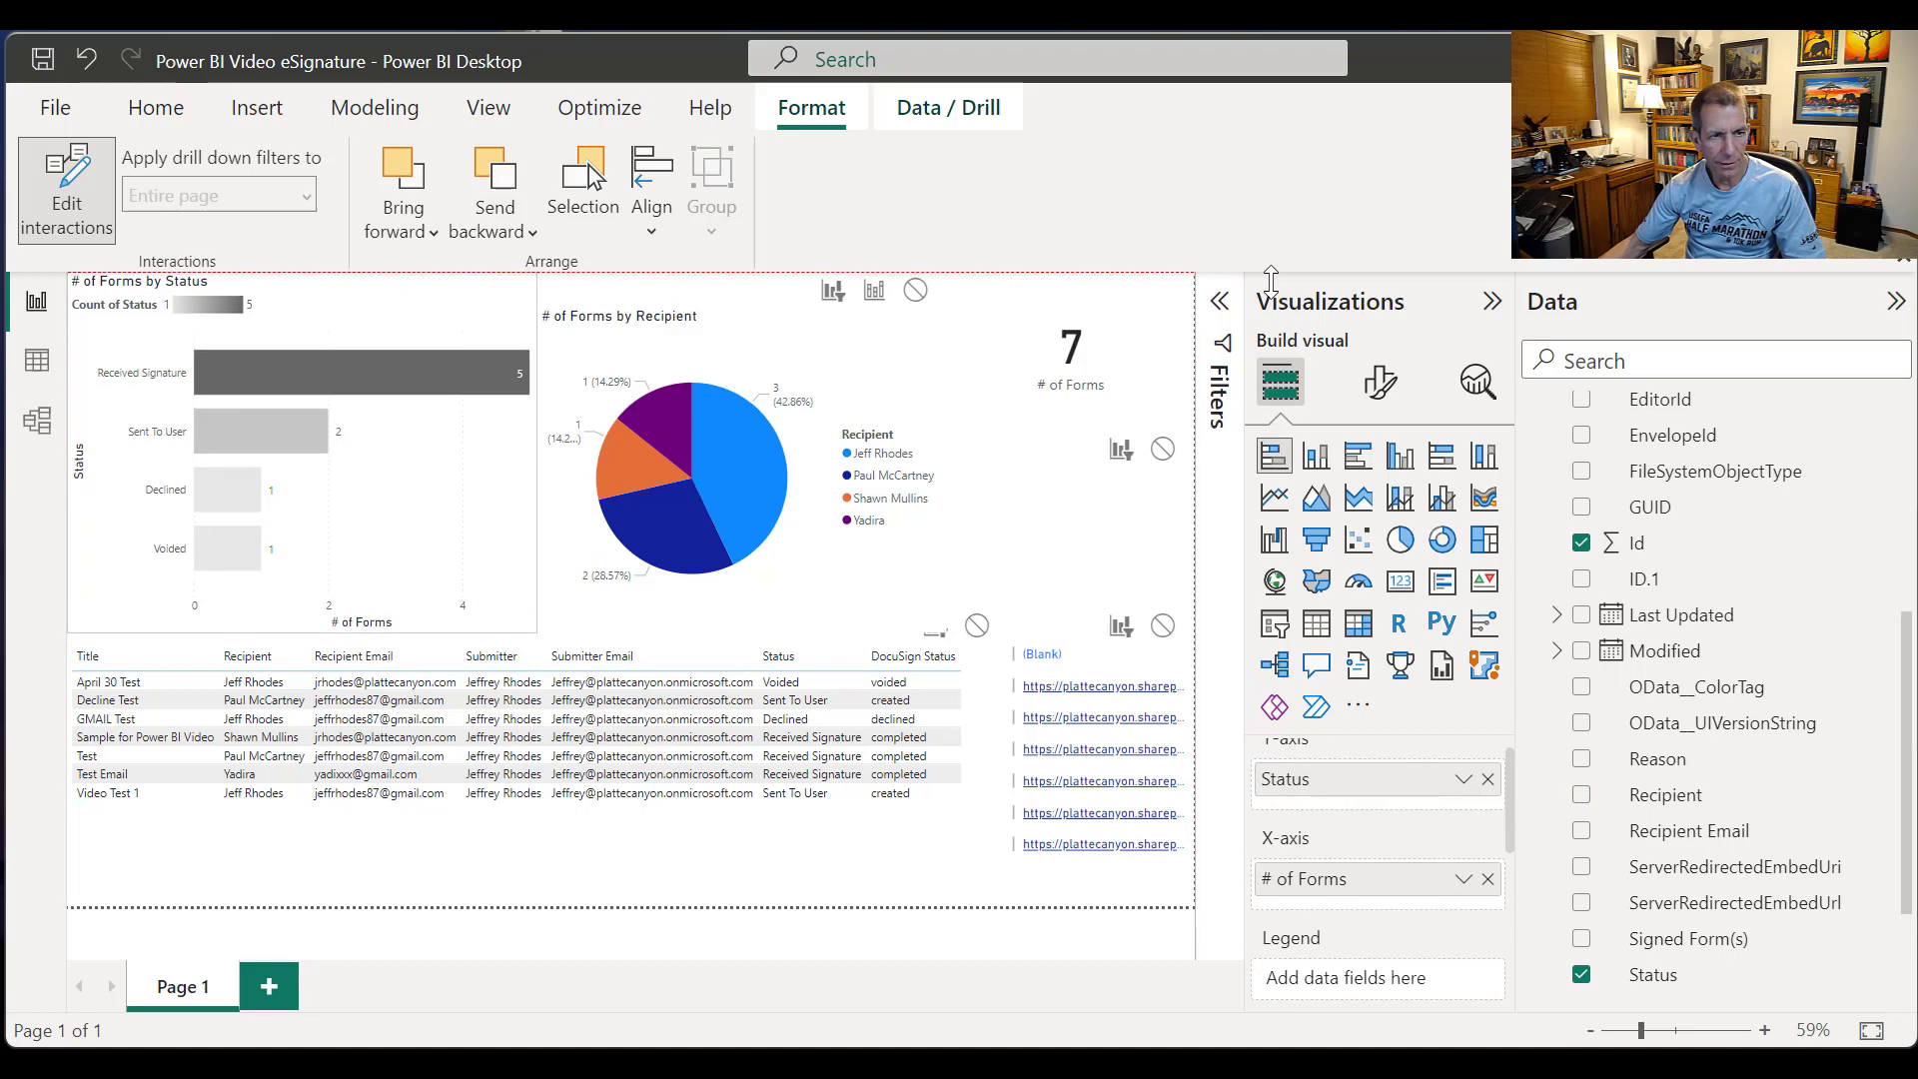
click(743, 345)
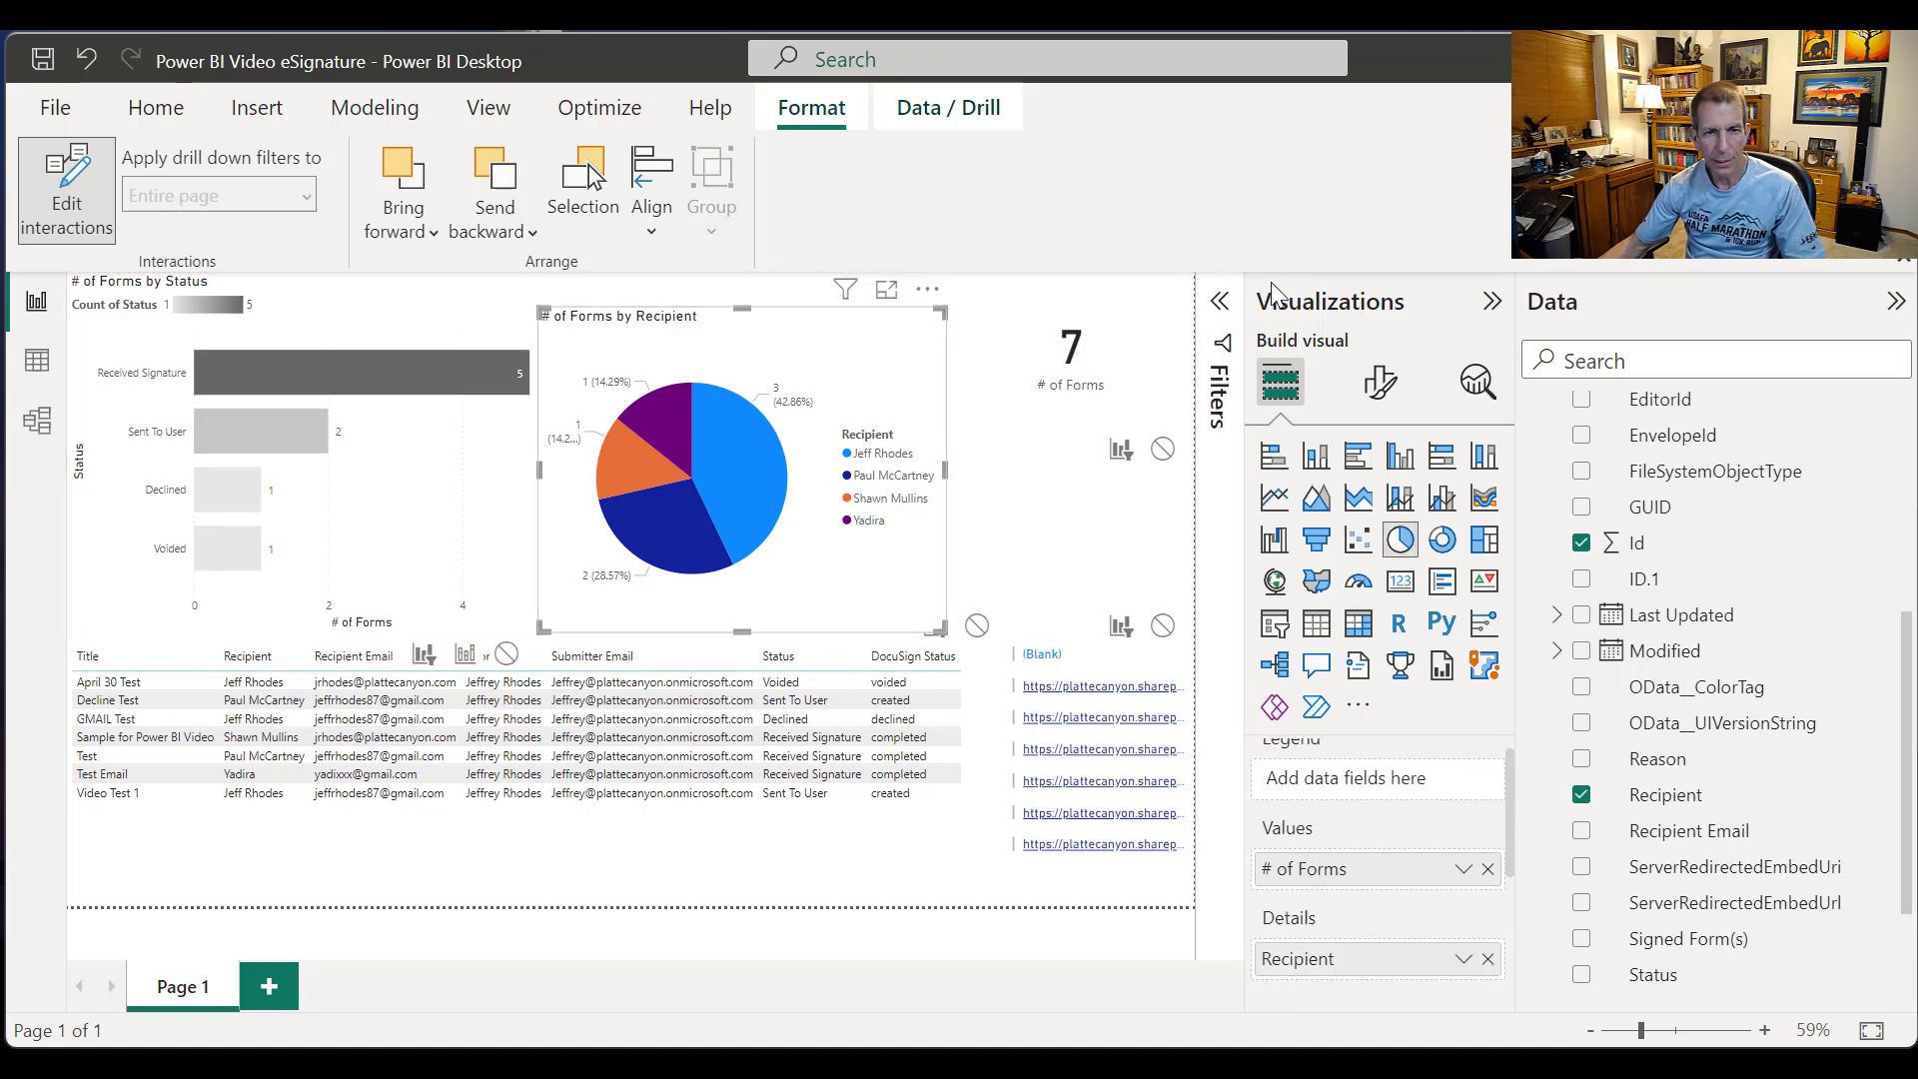
drag(742, 309, 742, 274)
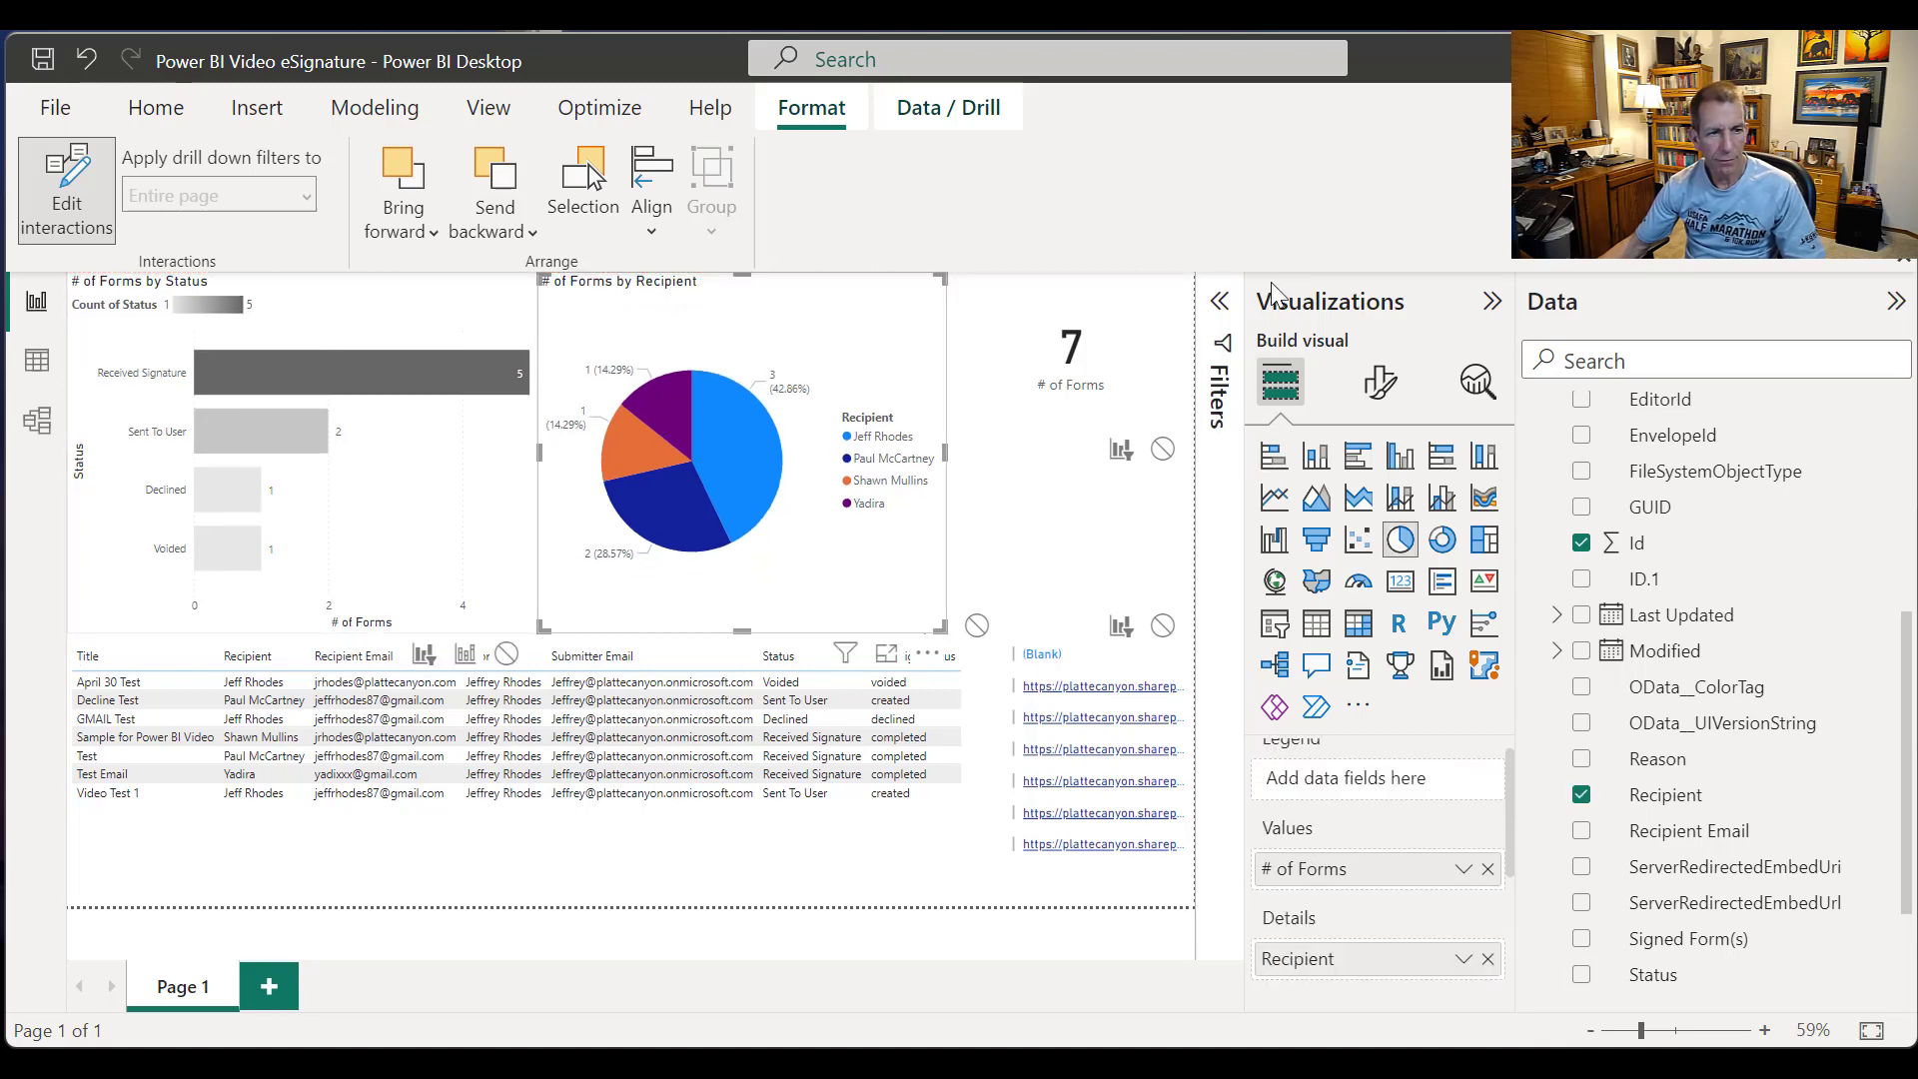
Step: Filter the page by the Sent To User, Declined and Received Signature status bars in turn
click(261, 431)
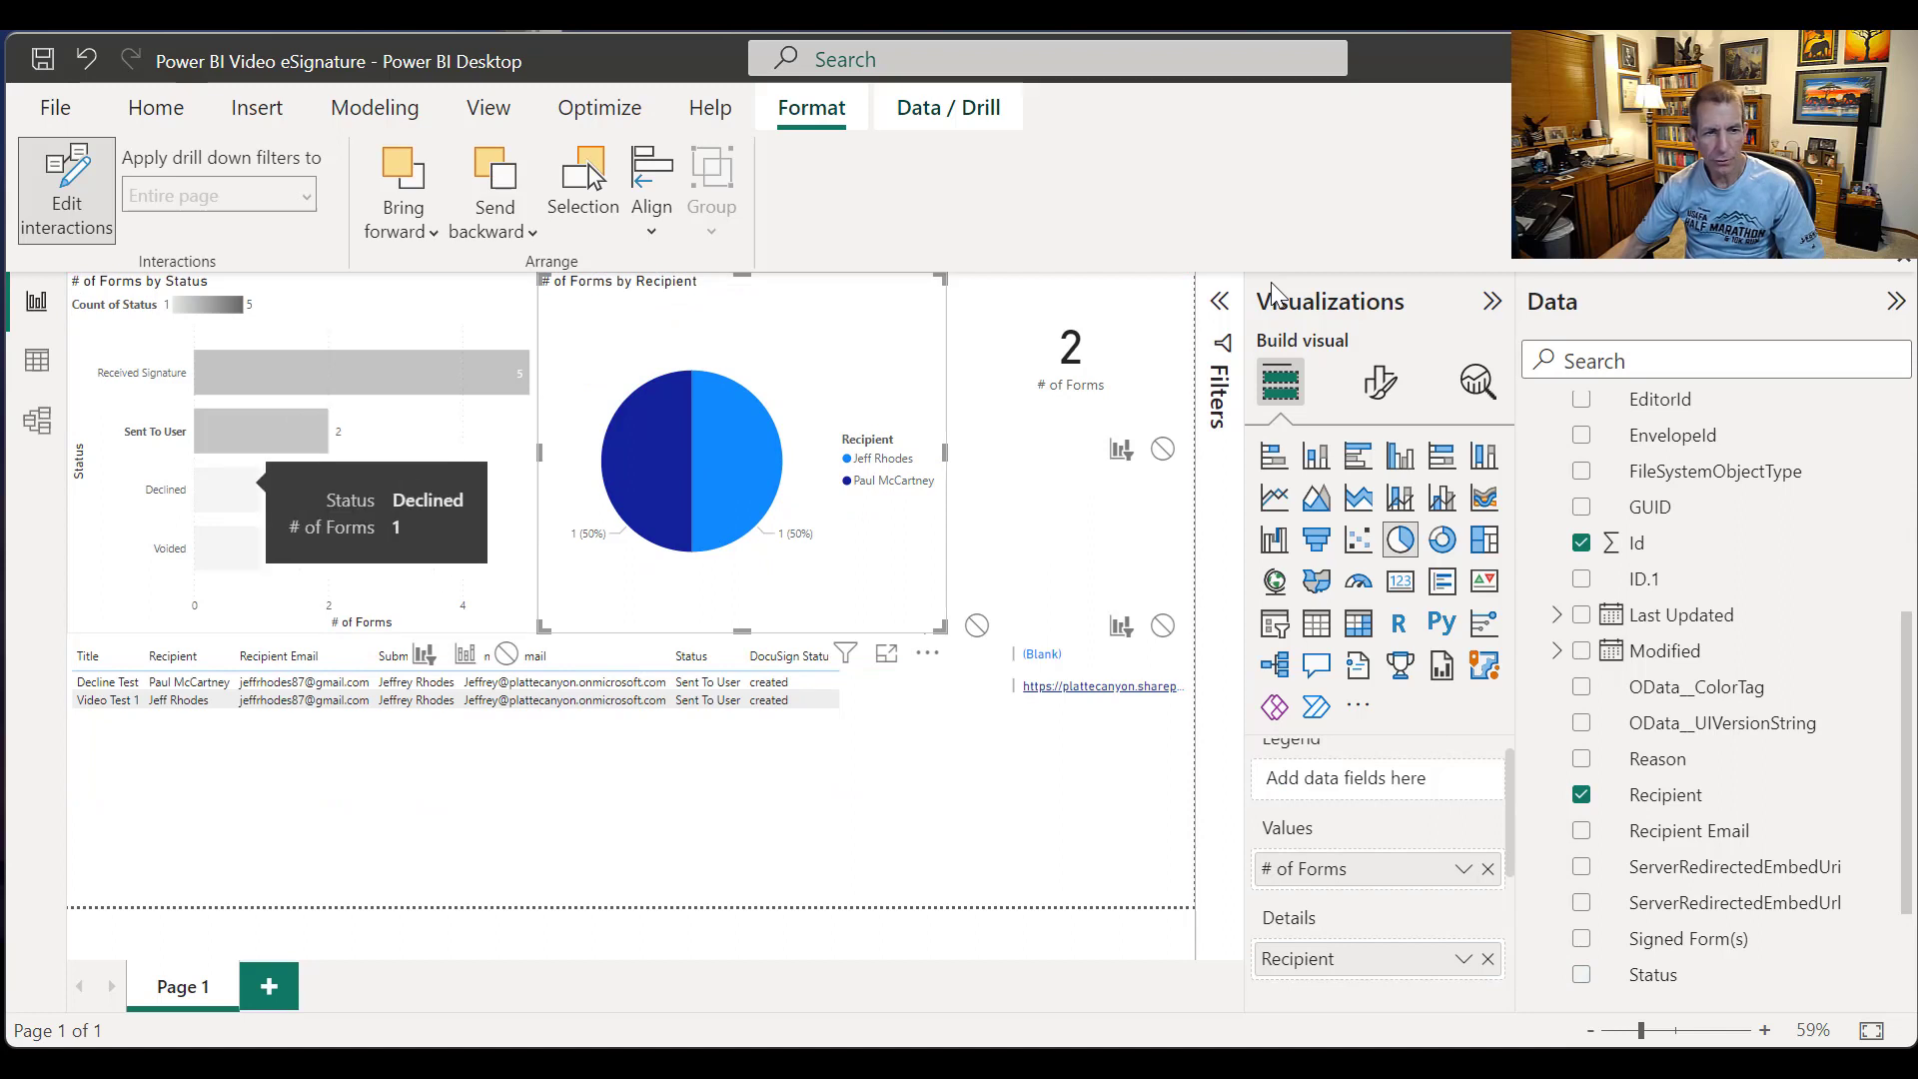
click(228, 490)
click(340, 372)
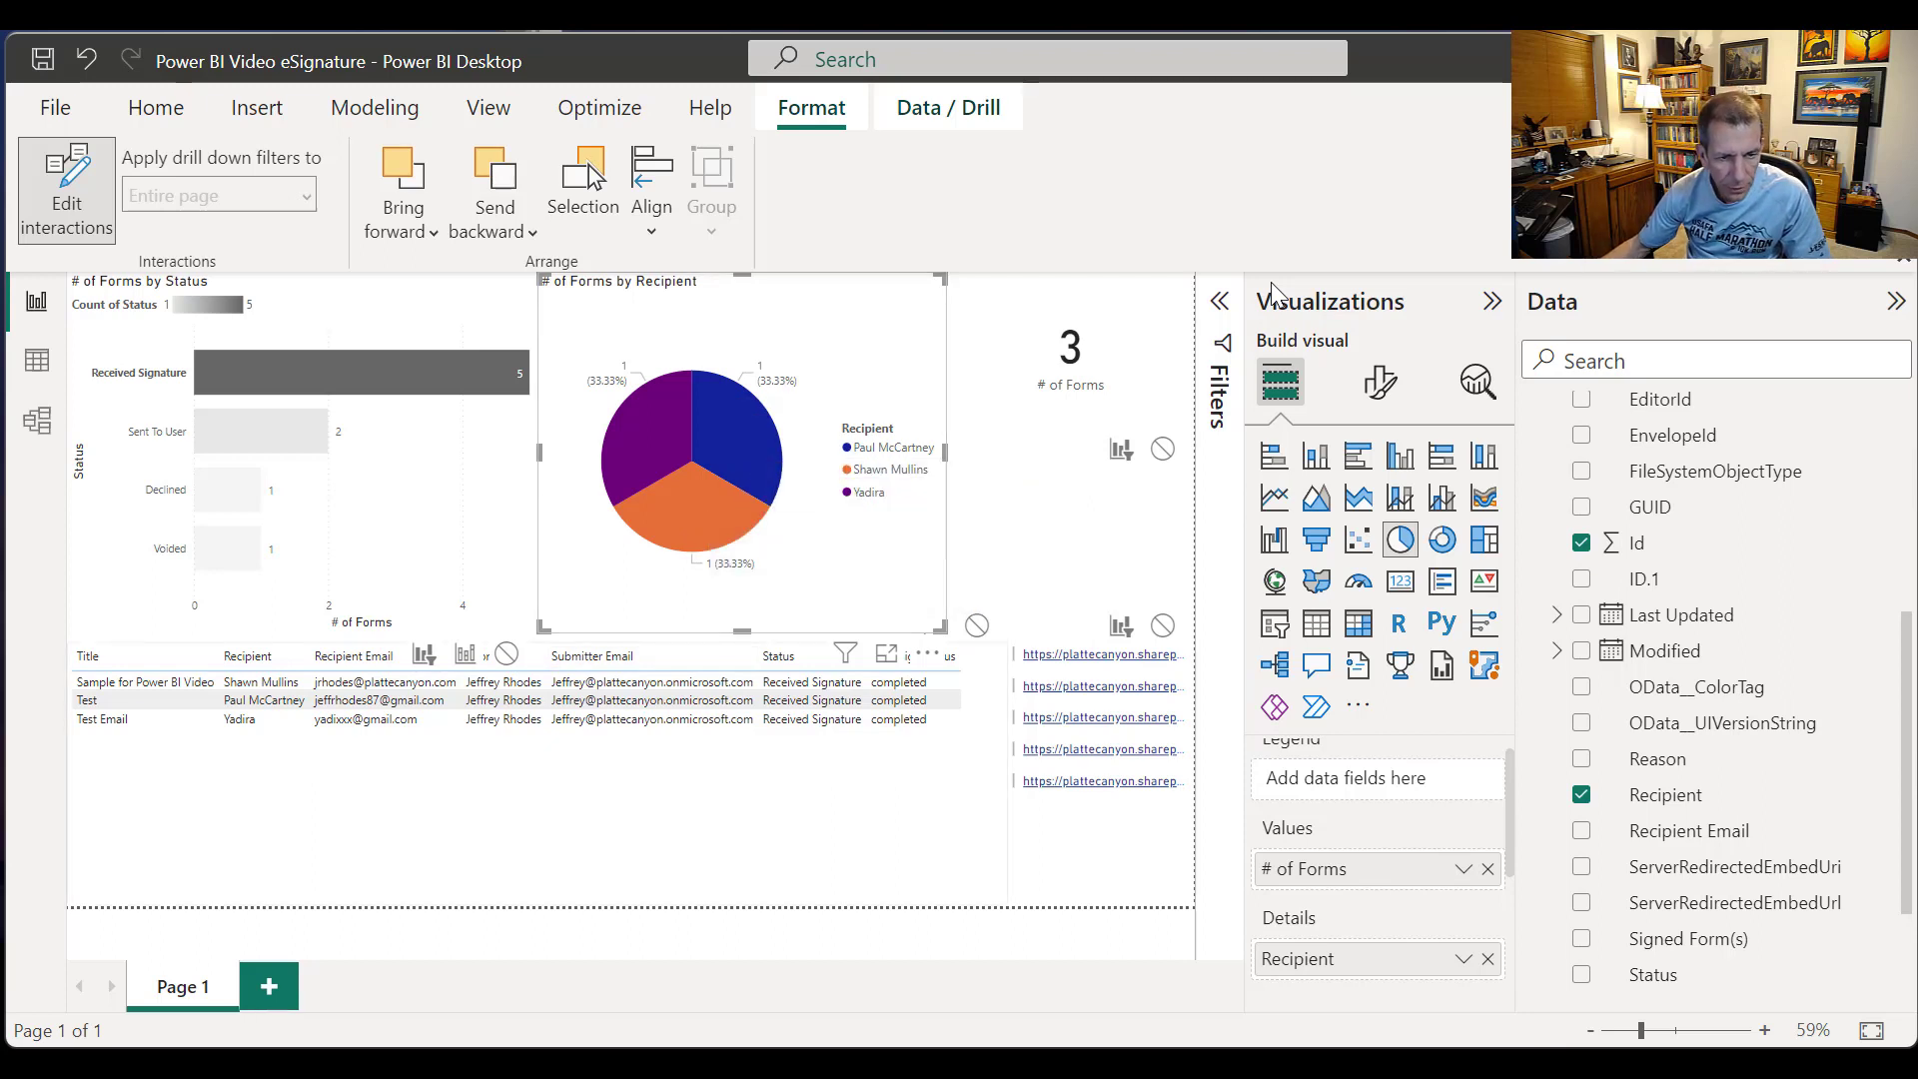
Step: Highlight the charts by the Test Email and April 30 Test rows of the details table in turn, and clear the selection
click(384, 719)
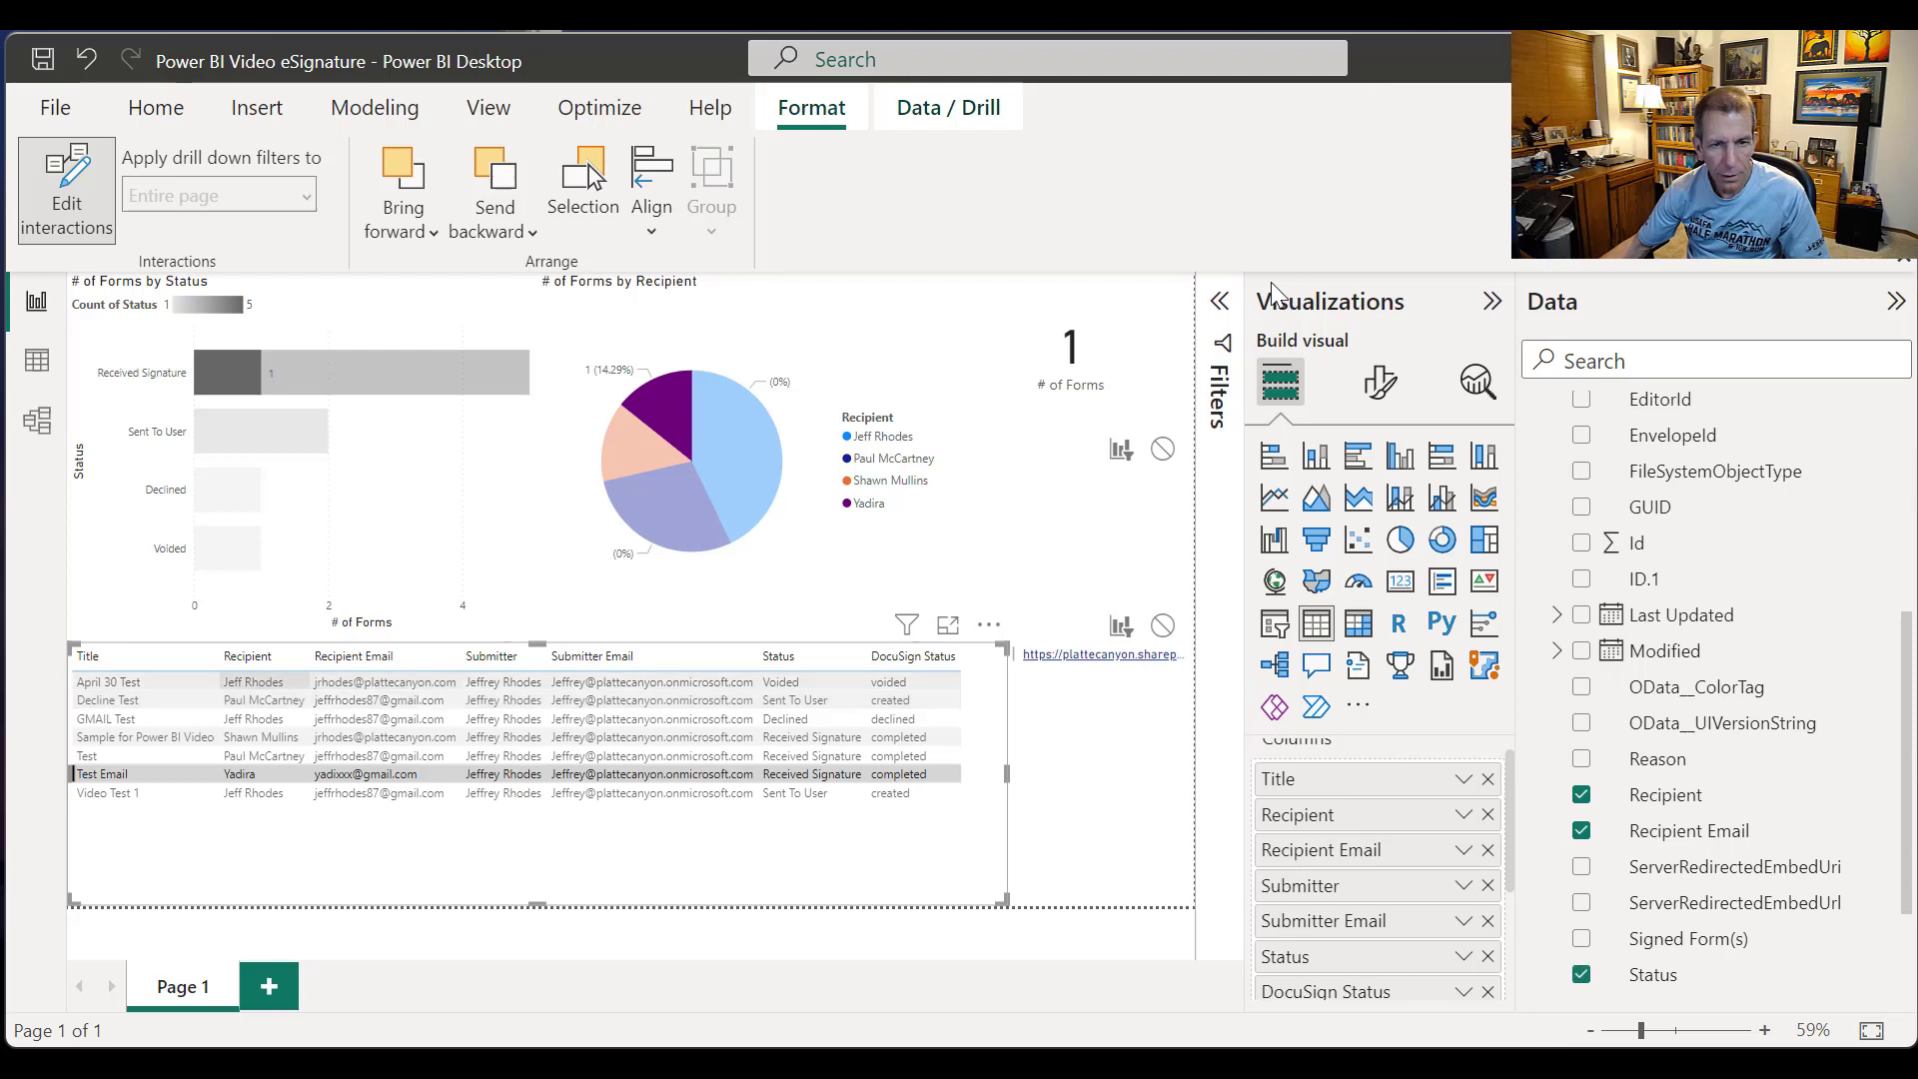
click(255, 683)
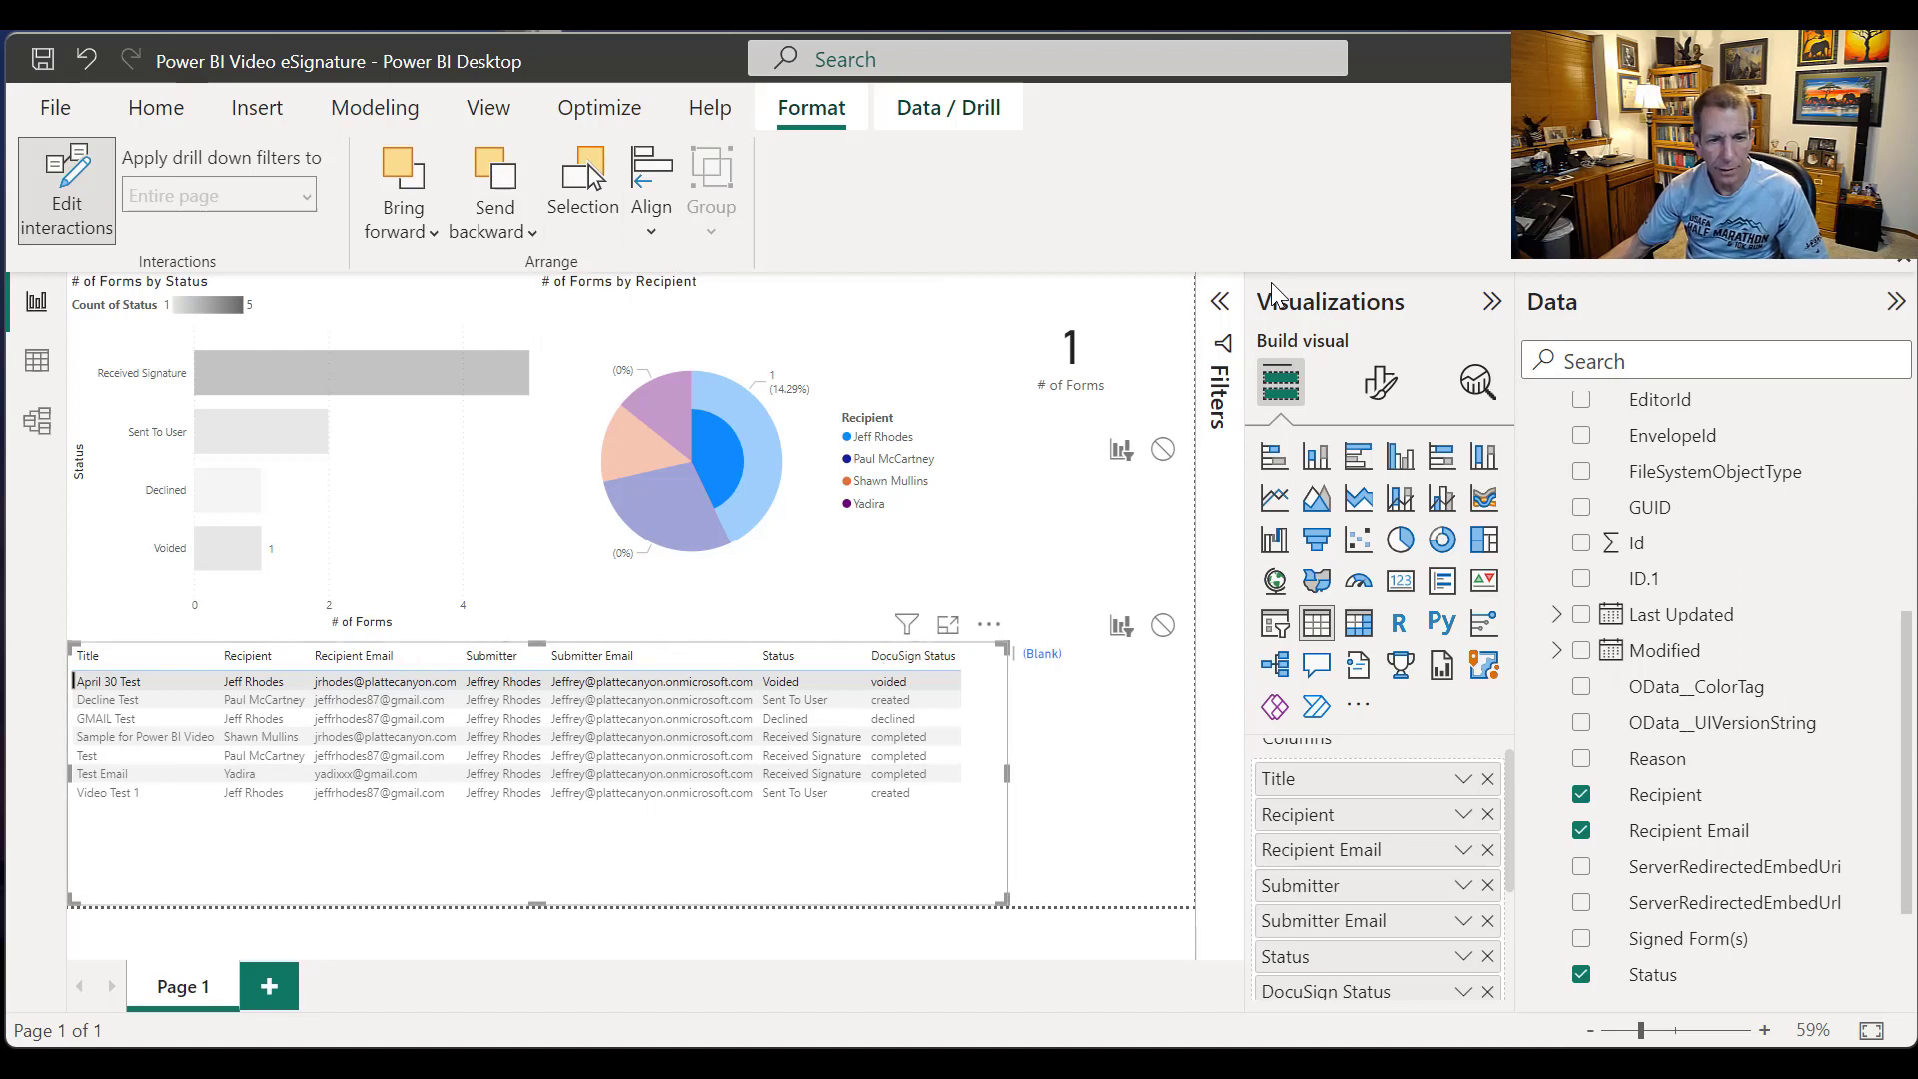
click(255, 683)
click(819, 579)
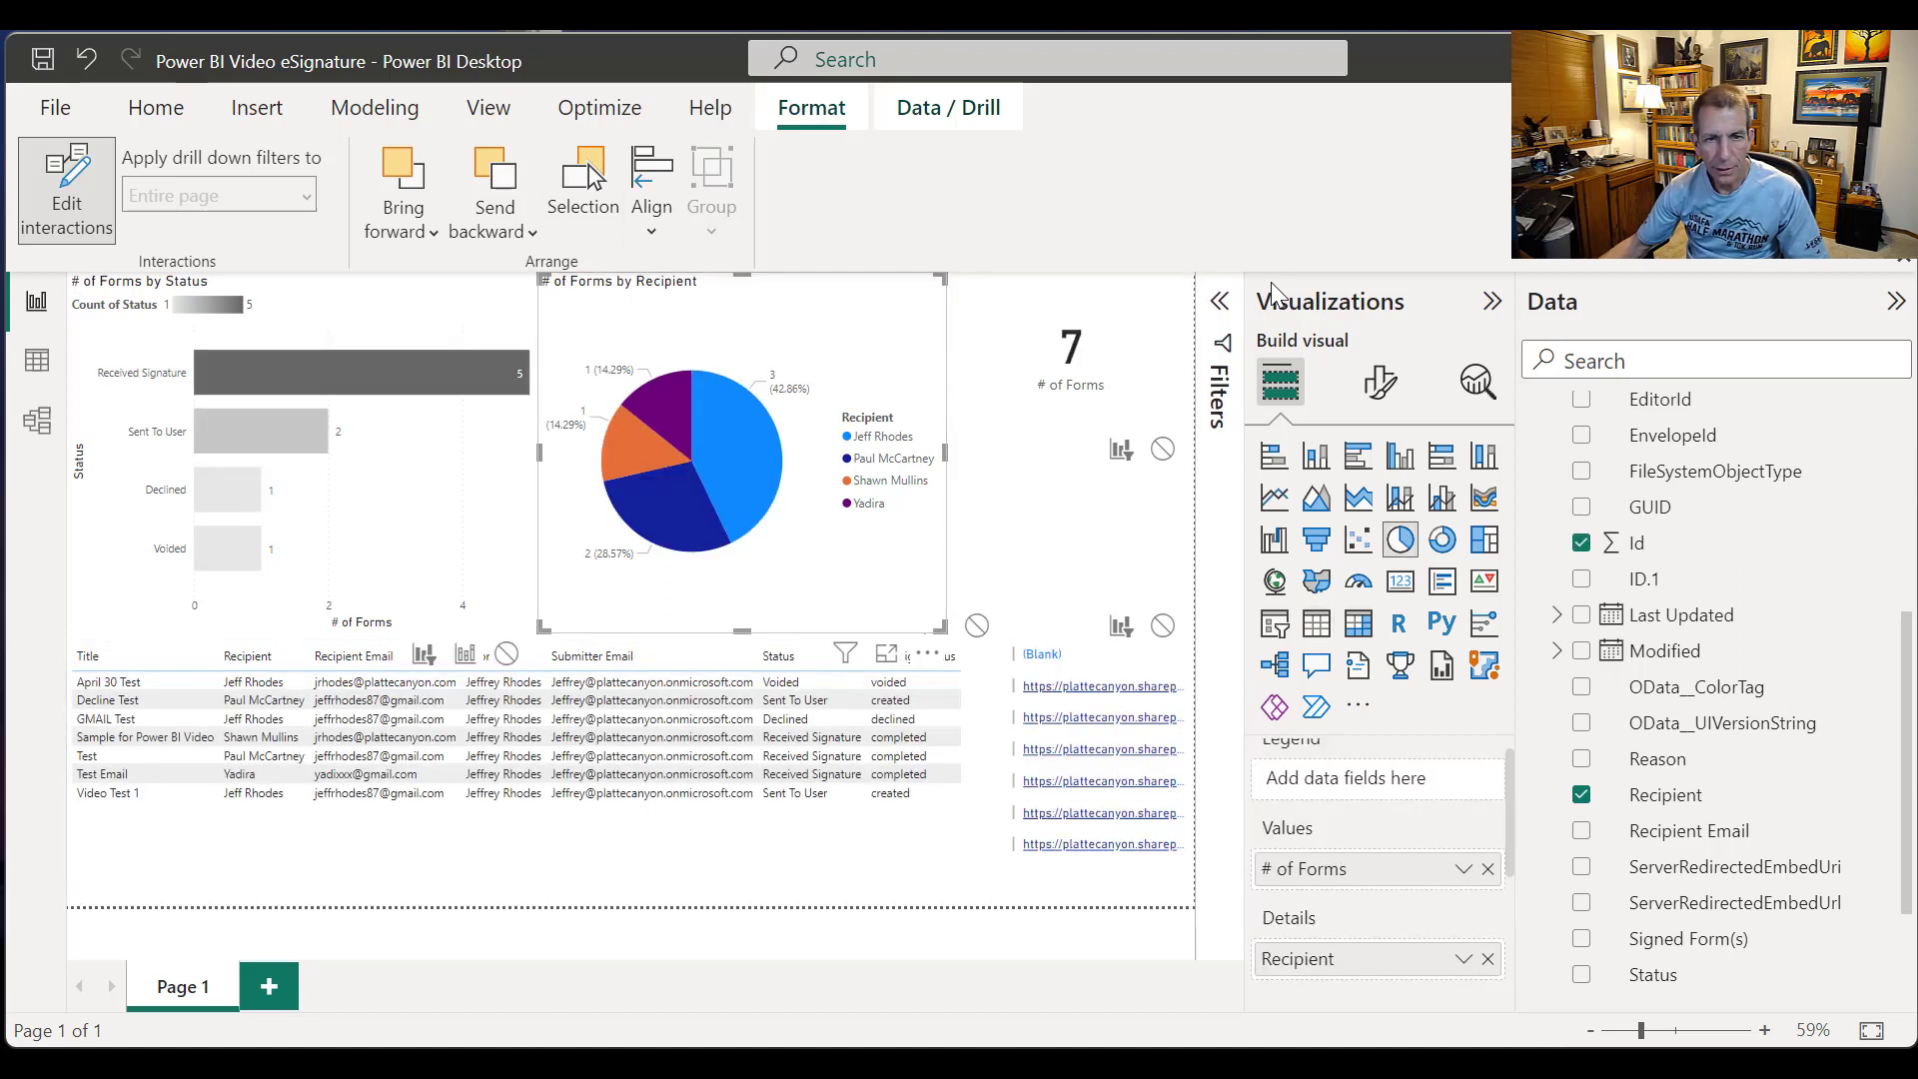
Step: Set the details table to filter both the bar chart and the pie chart, leaving both charts aligned with the page's top edge
drag(742, 275, 743, 310)
click(399, 305)
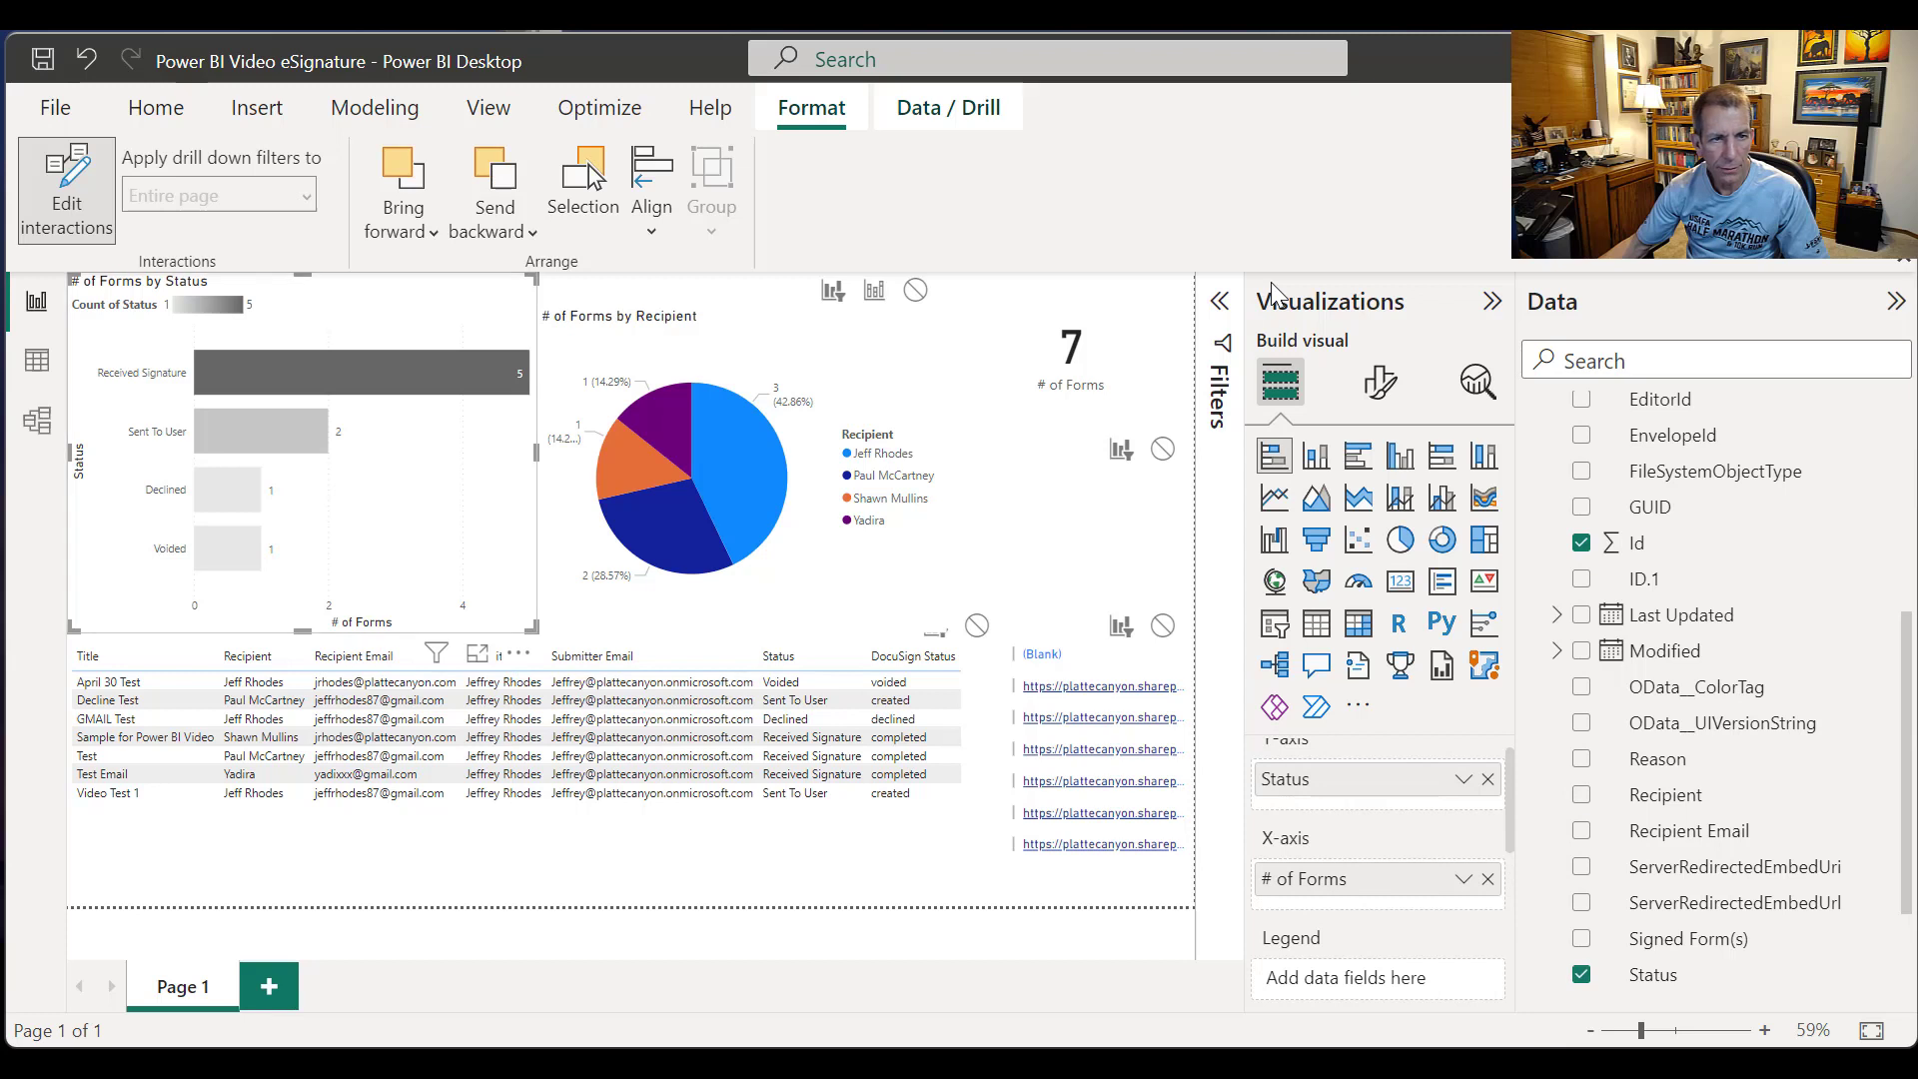
drag(302, 276, 303, 307)
click(619, 850)
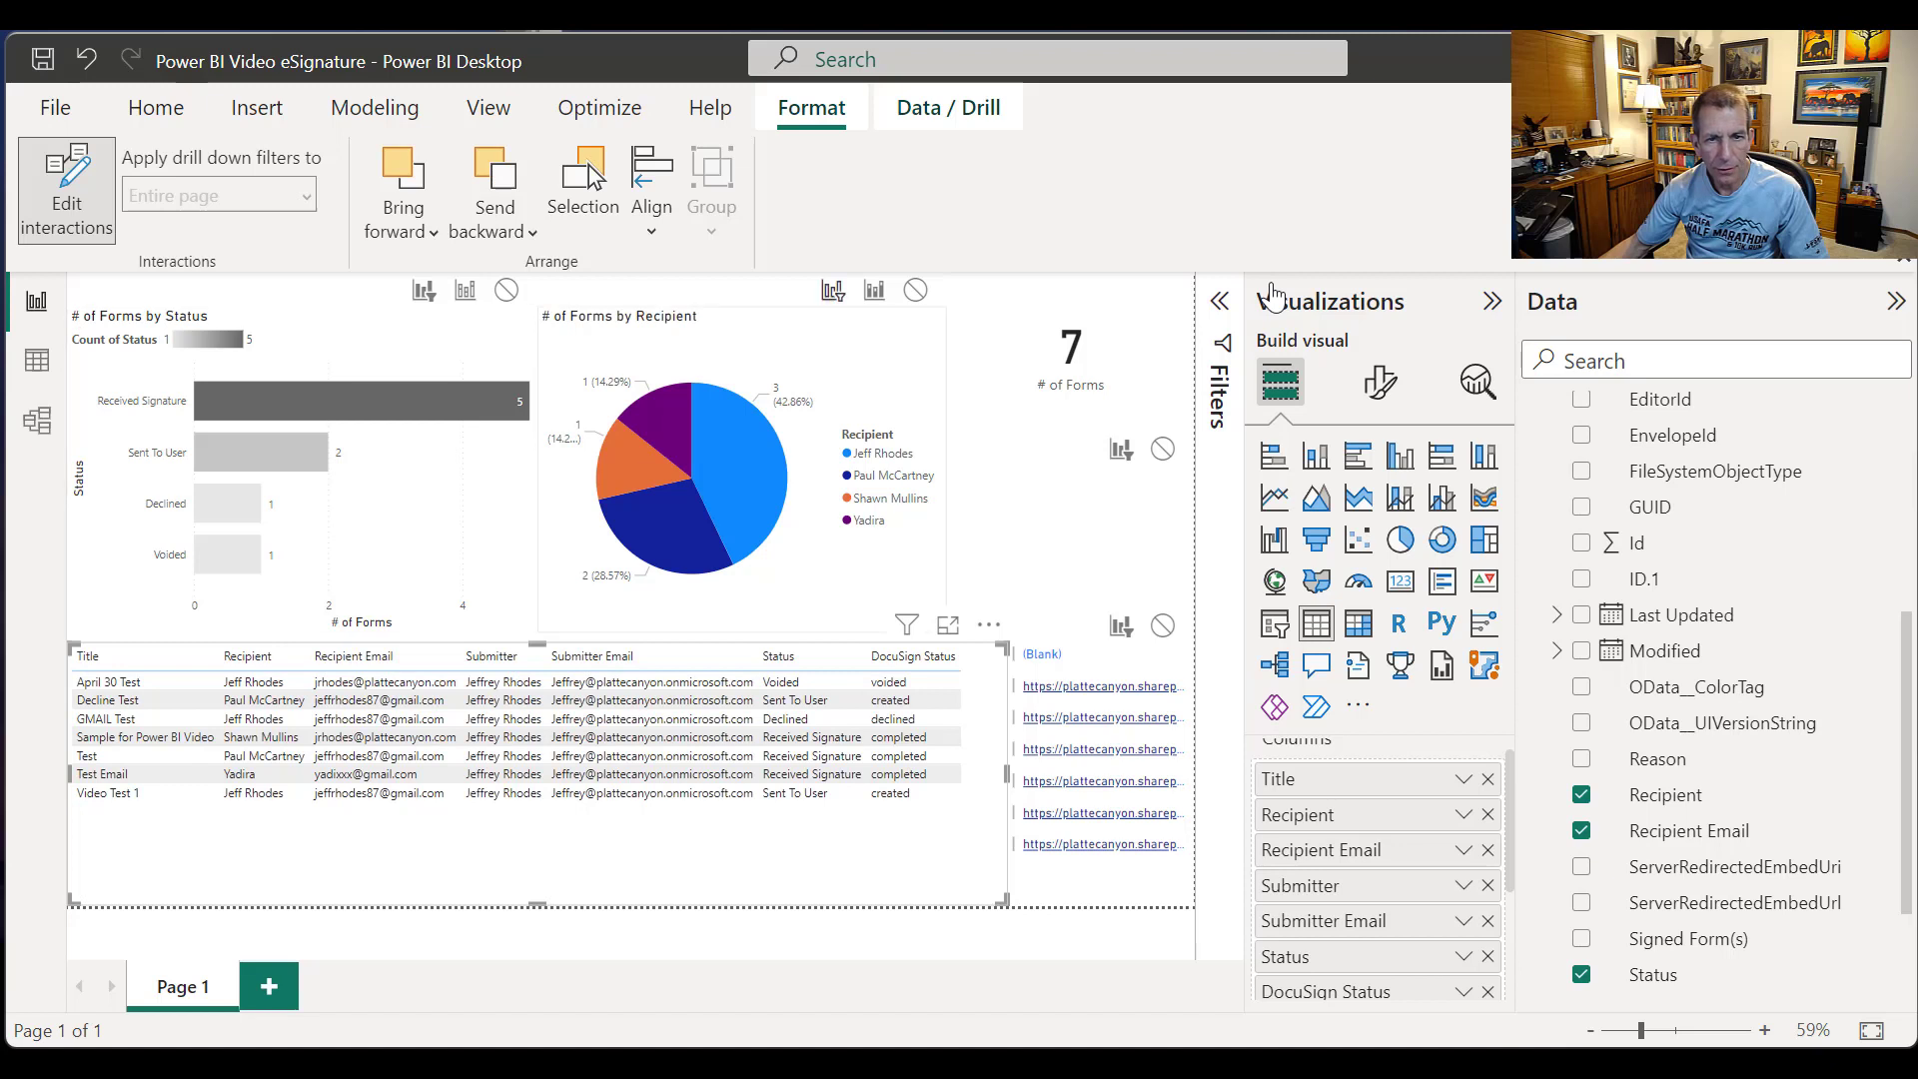
click(741, 339)
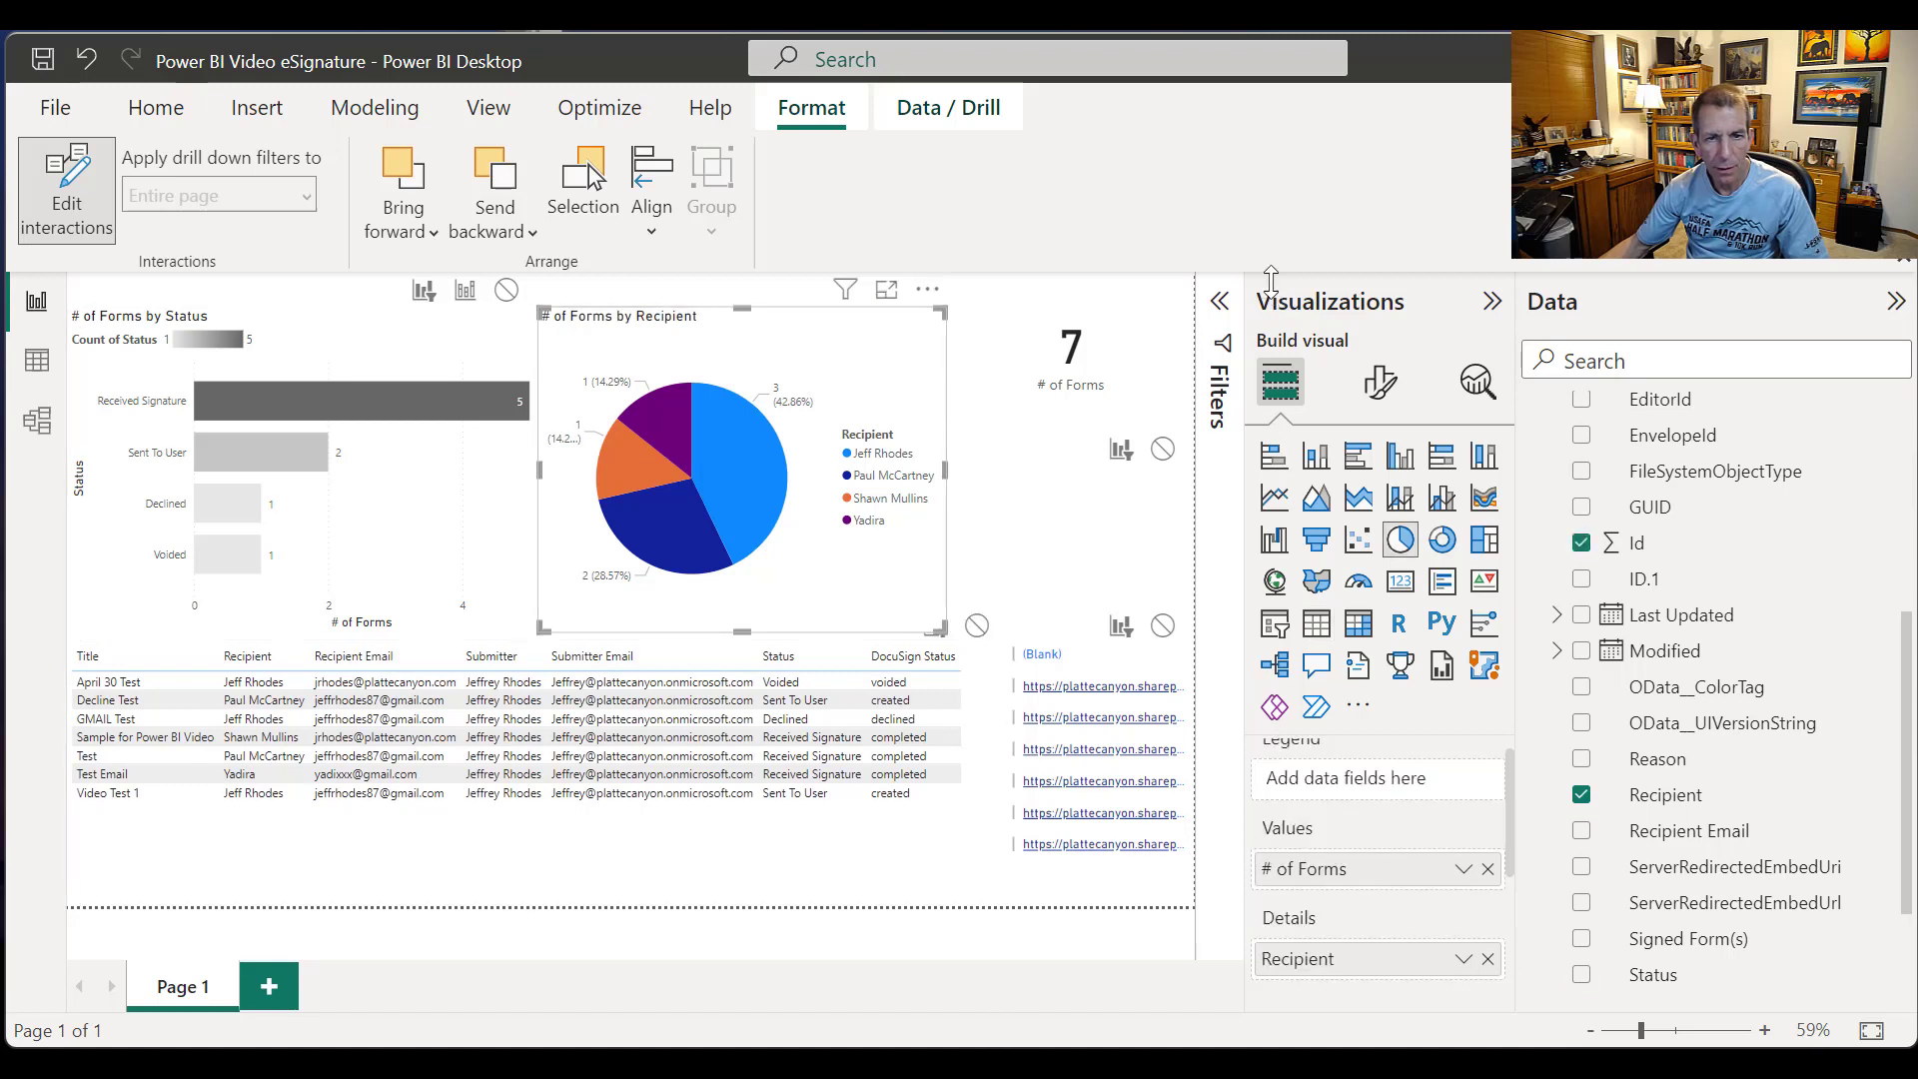
drag(741, 307, 742, 275)
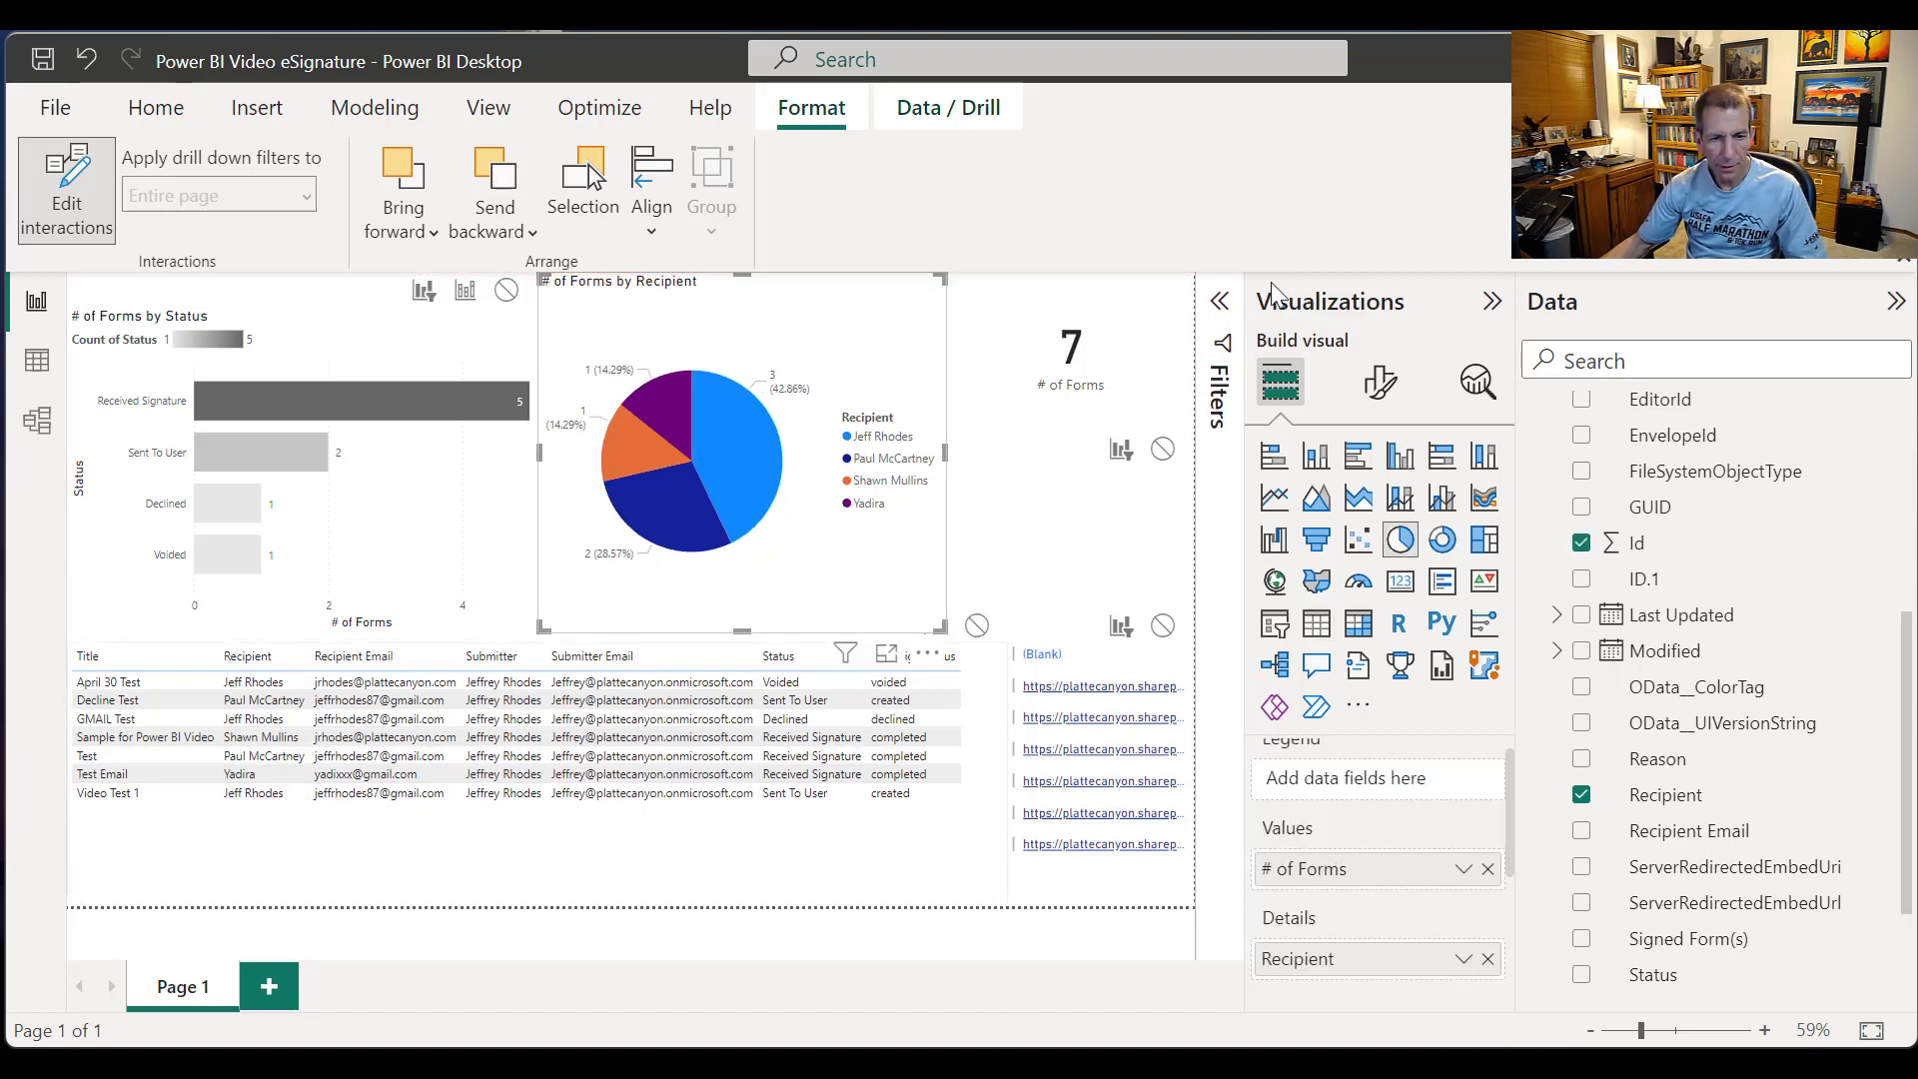
click(302, 325)
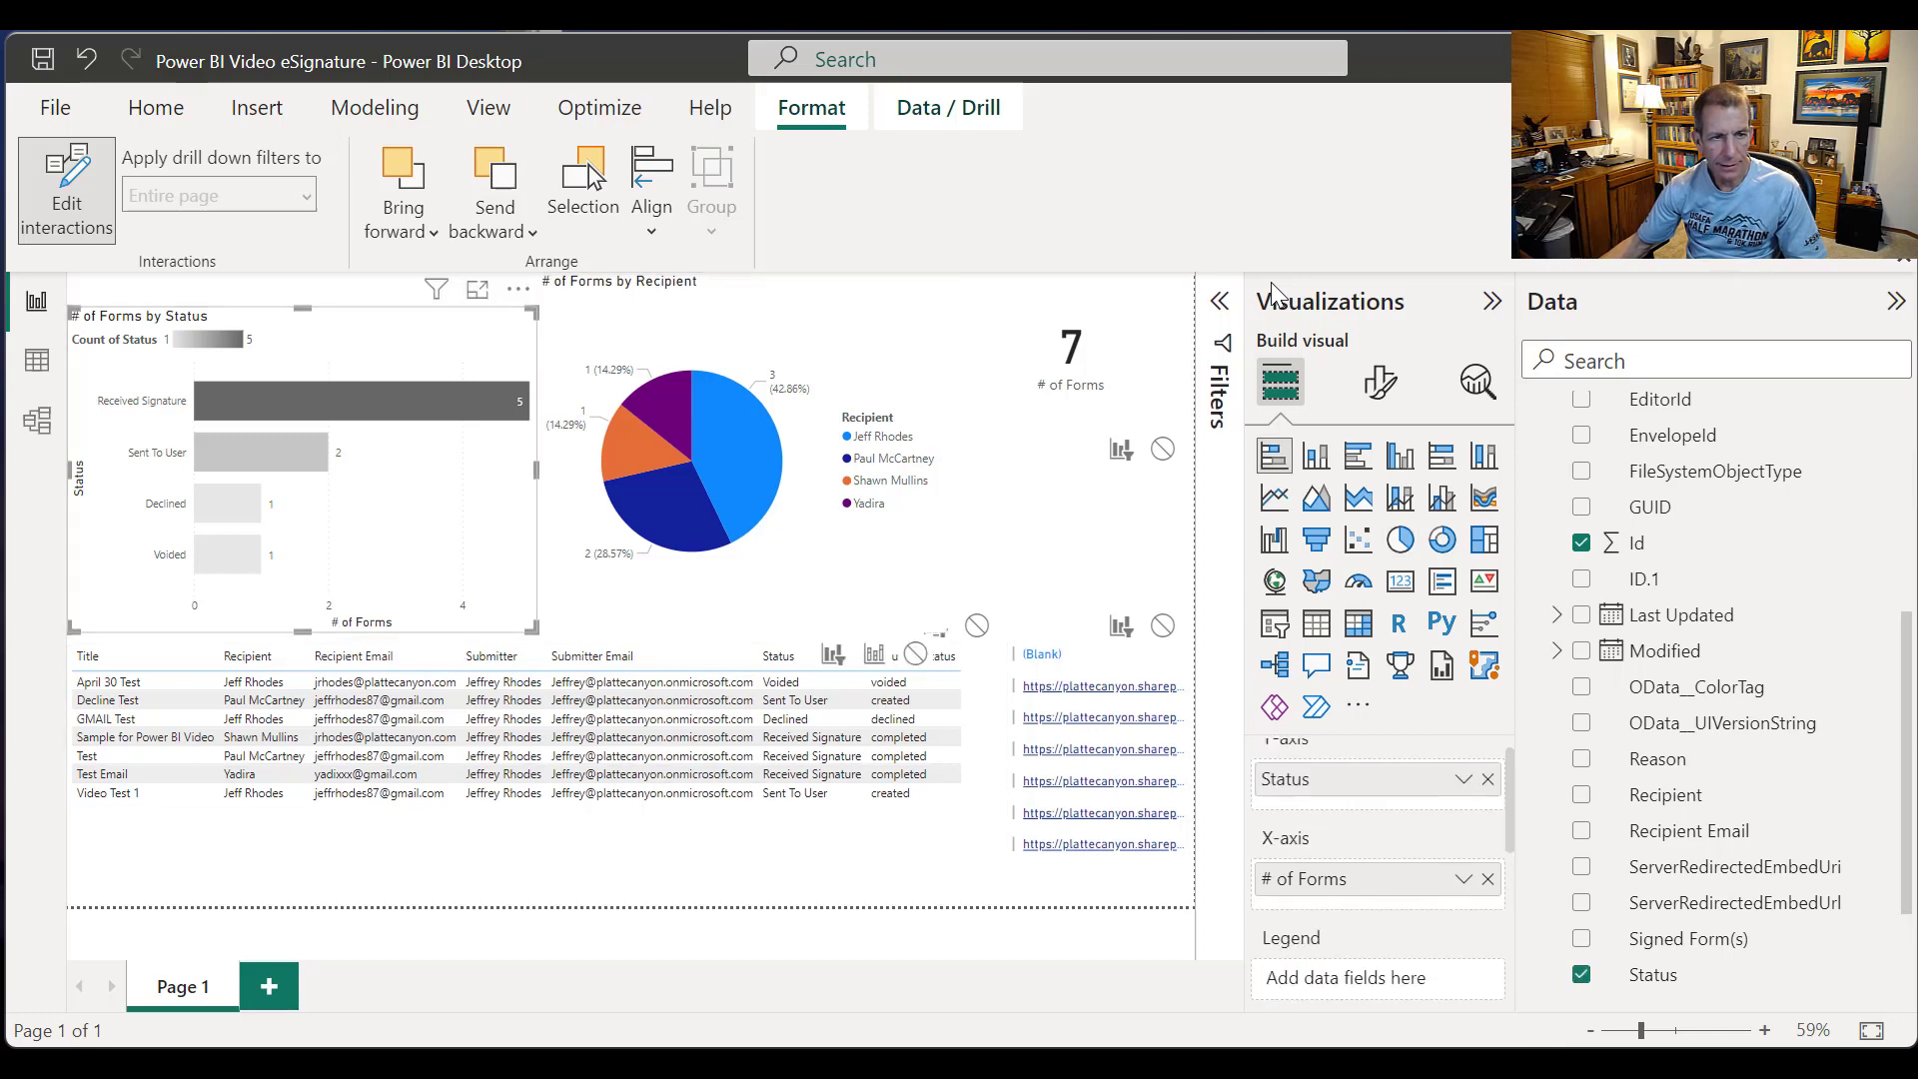
drag(302, 308, 302, 274)
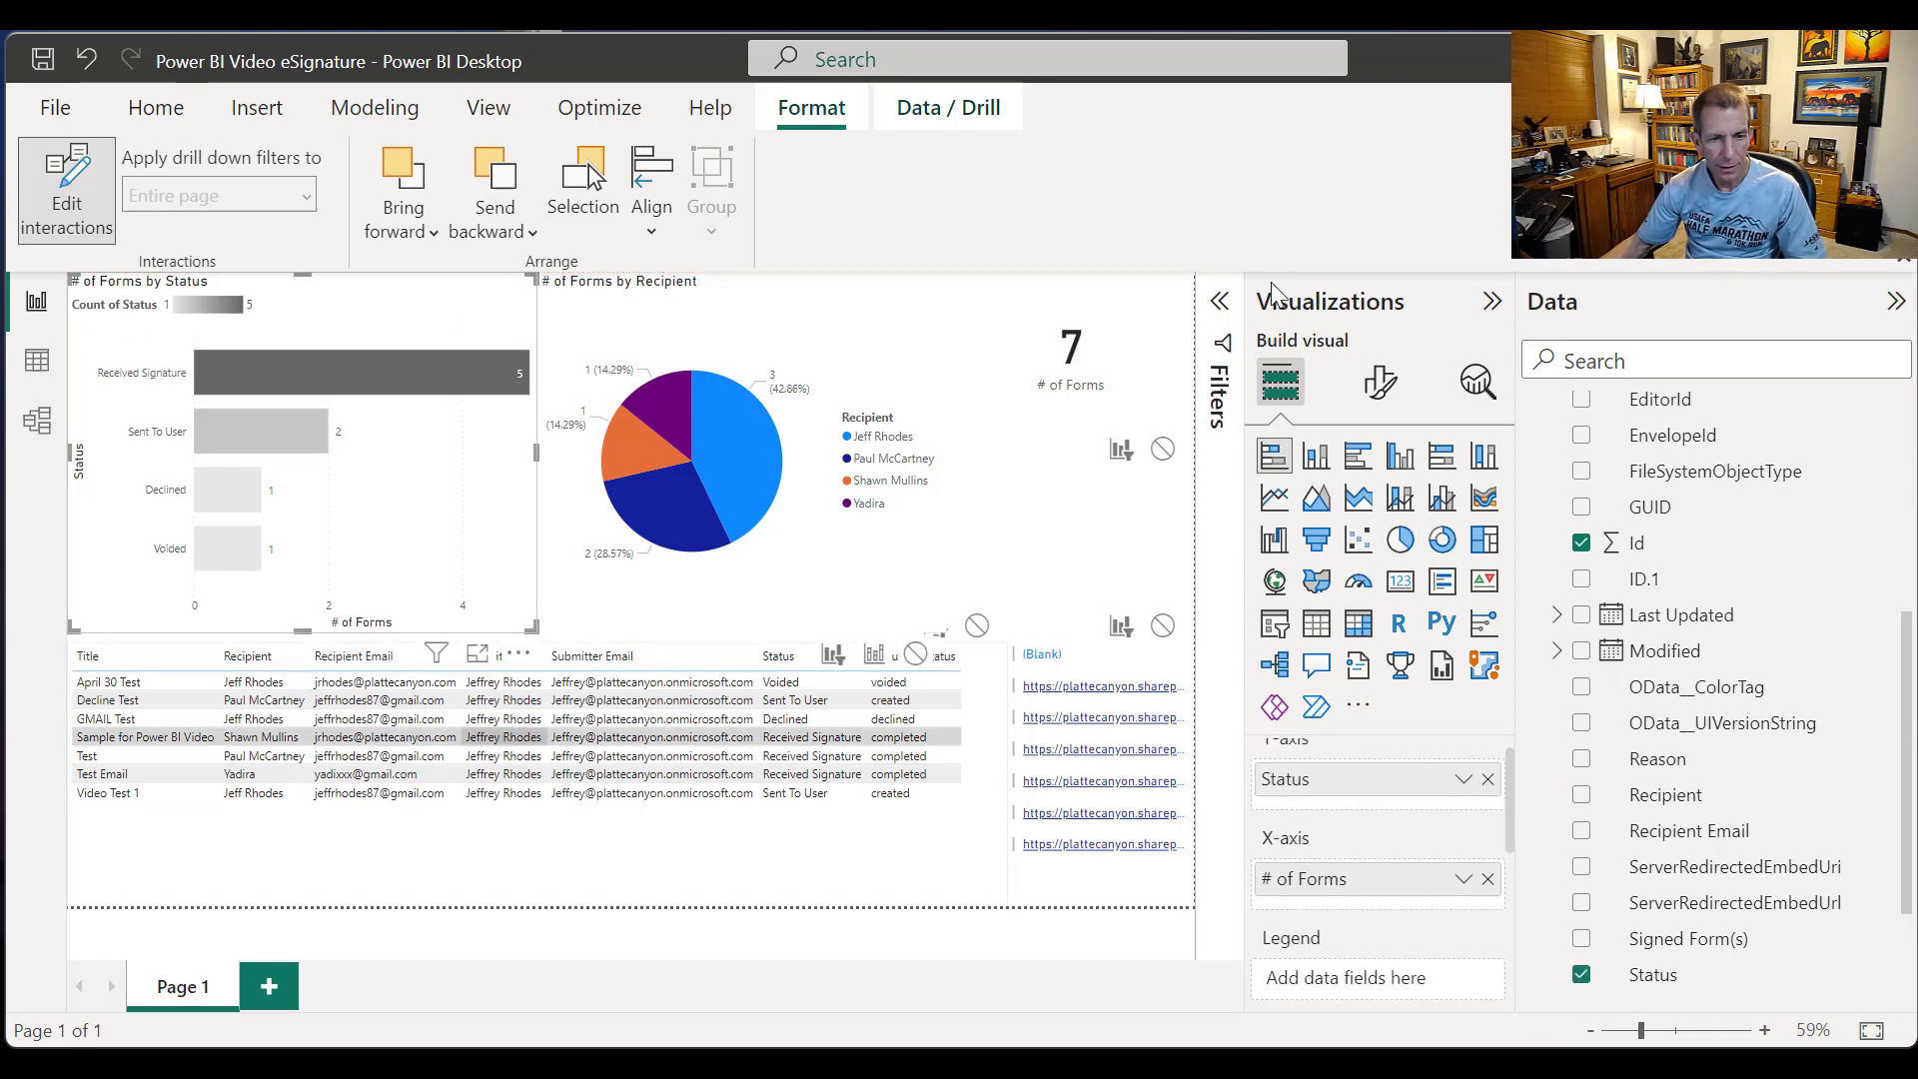
Step: Filter the page by the Sample for Power BI Video and GMAIL Test rows, sort the details table by Recipient Email, and clear the row filter
click(503, 737)
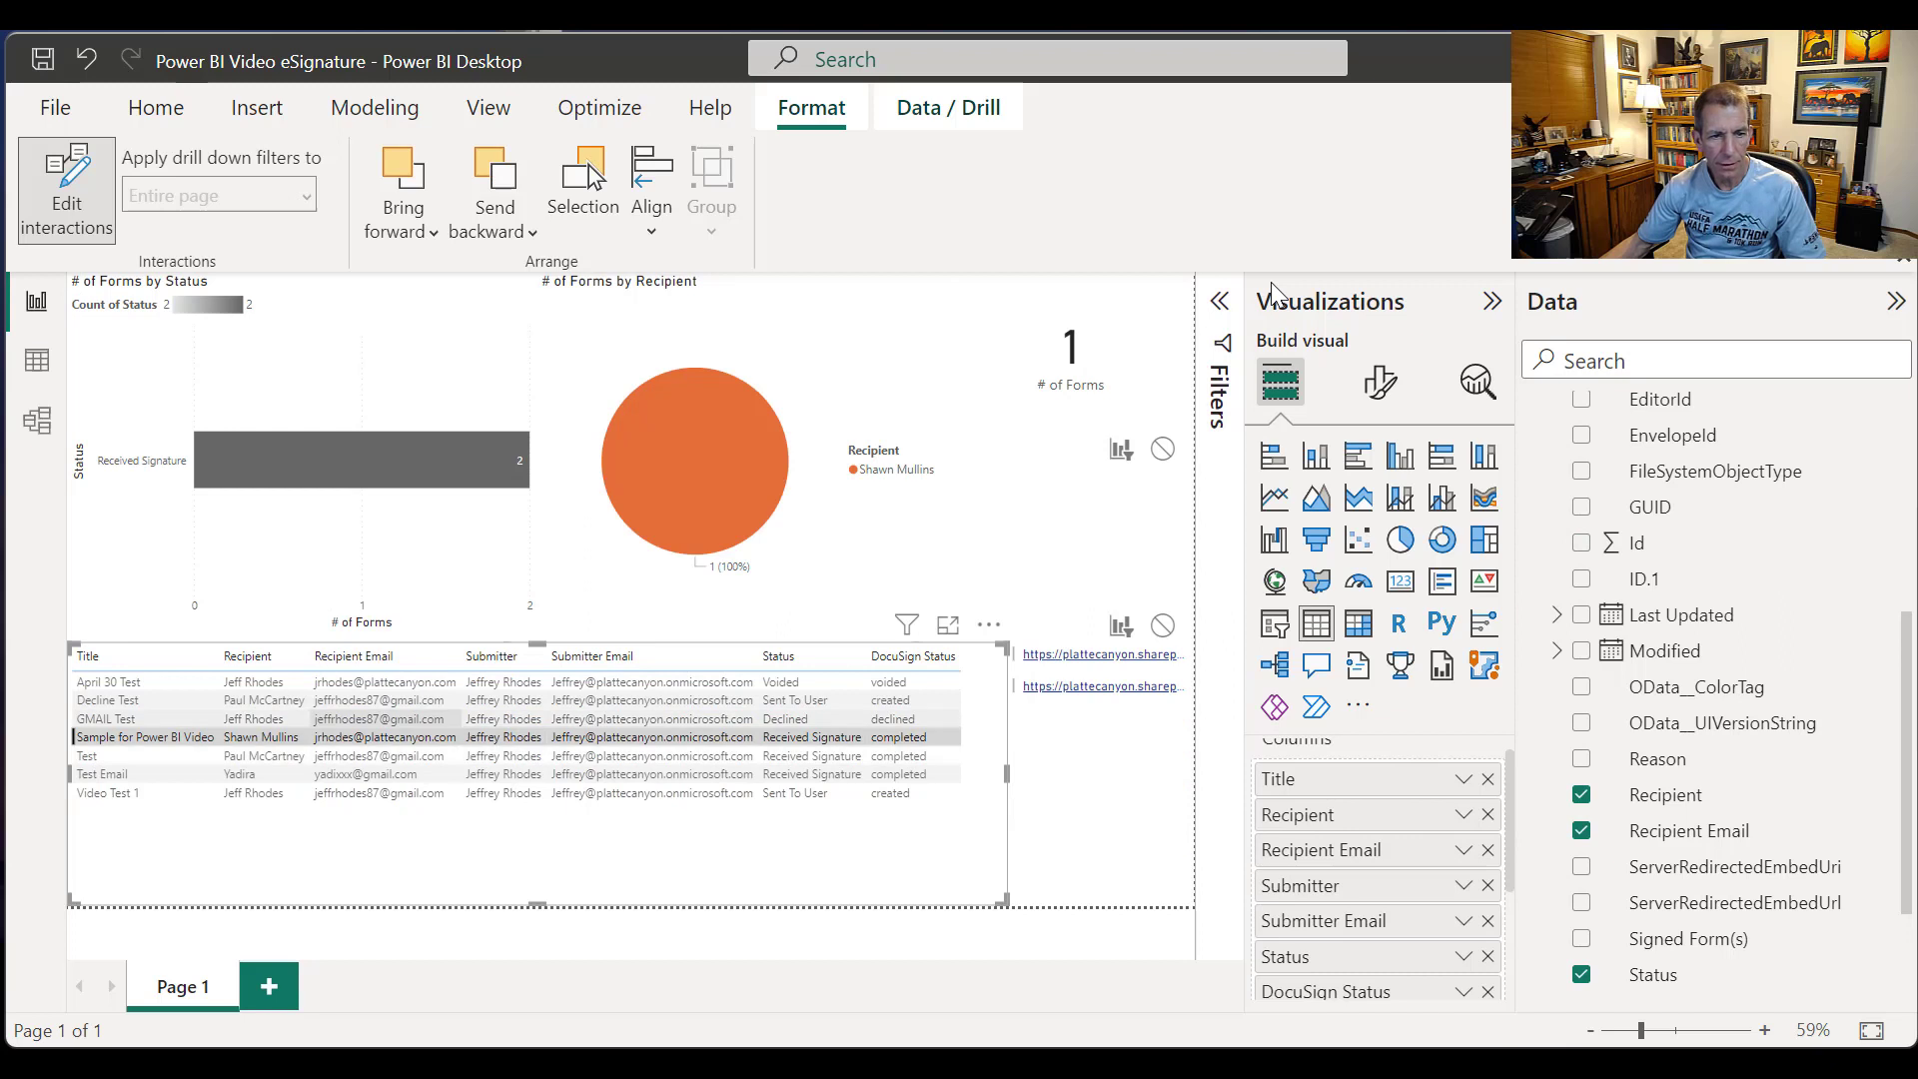
click(379, 720)
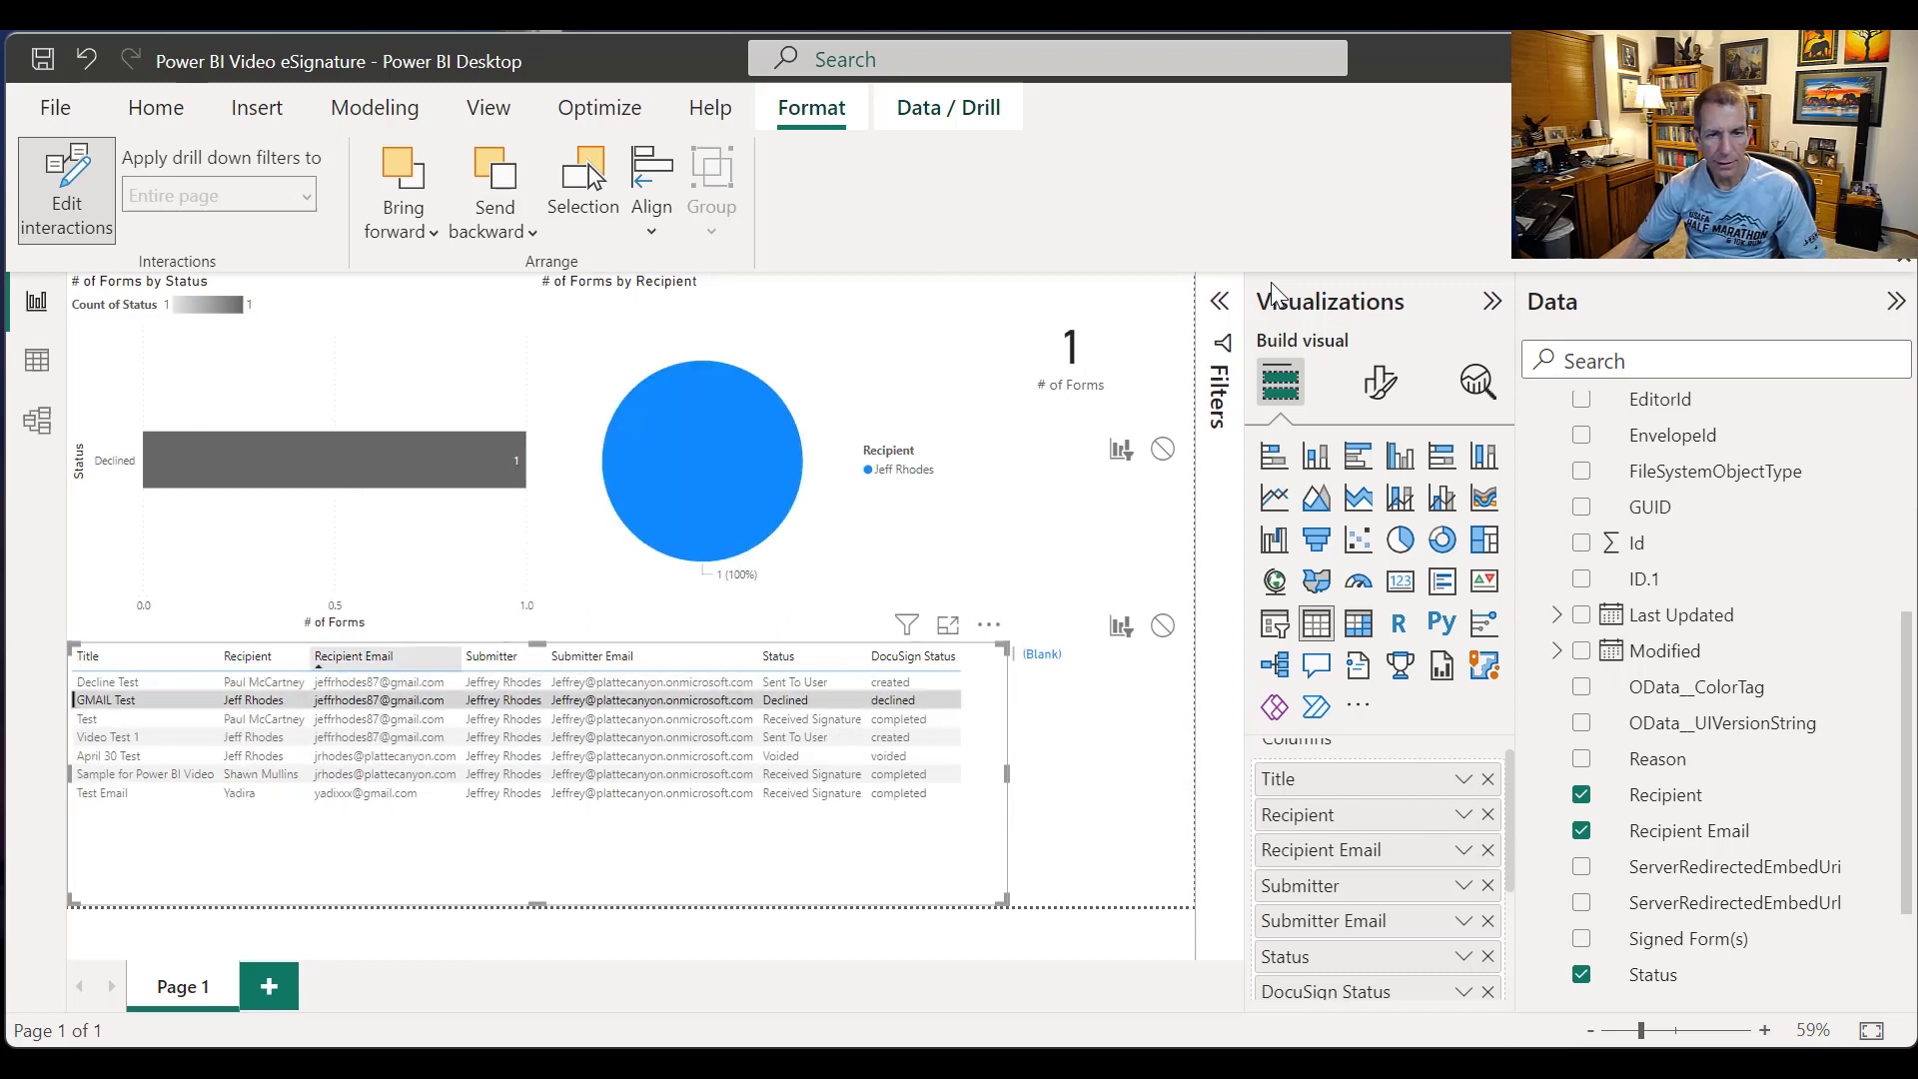
click(385, 775)
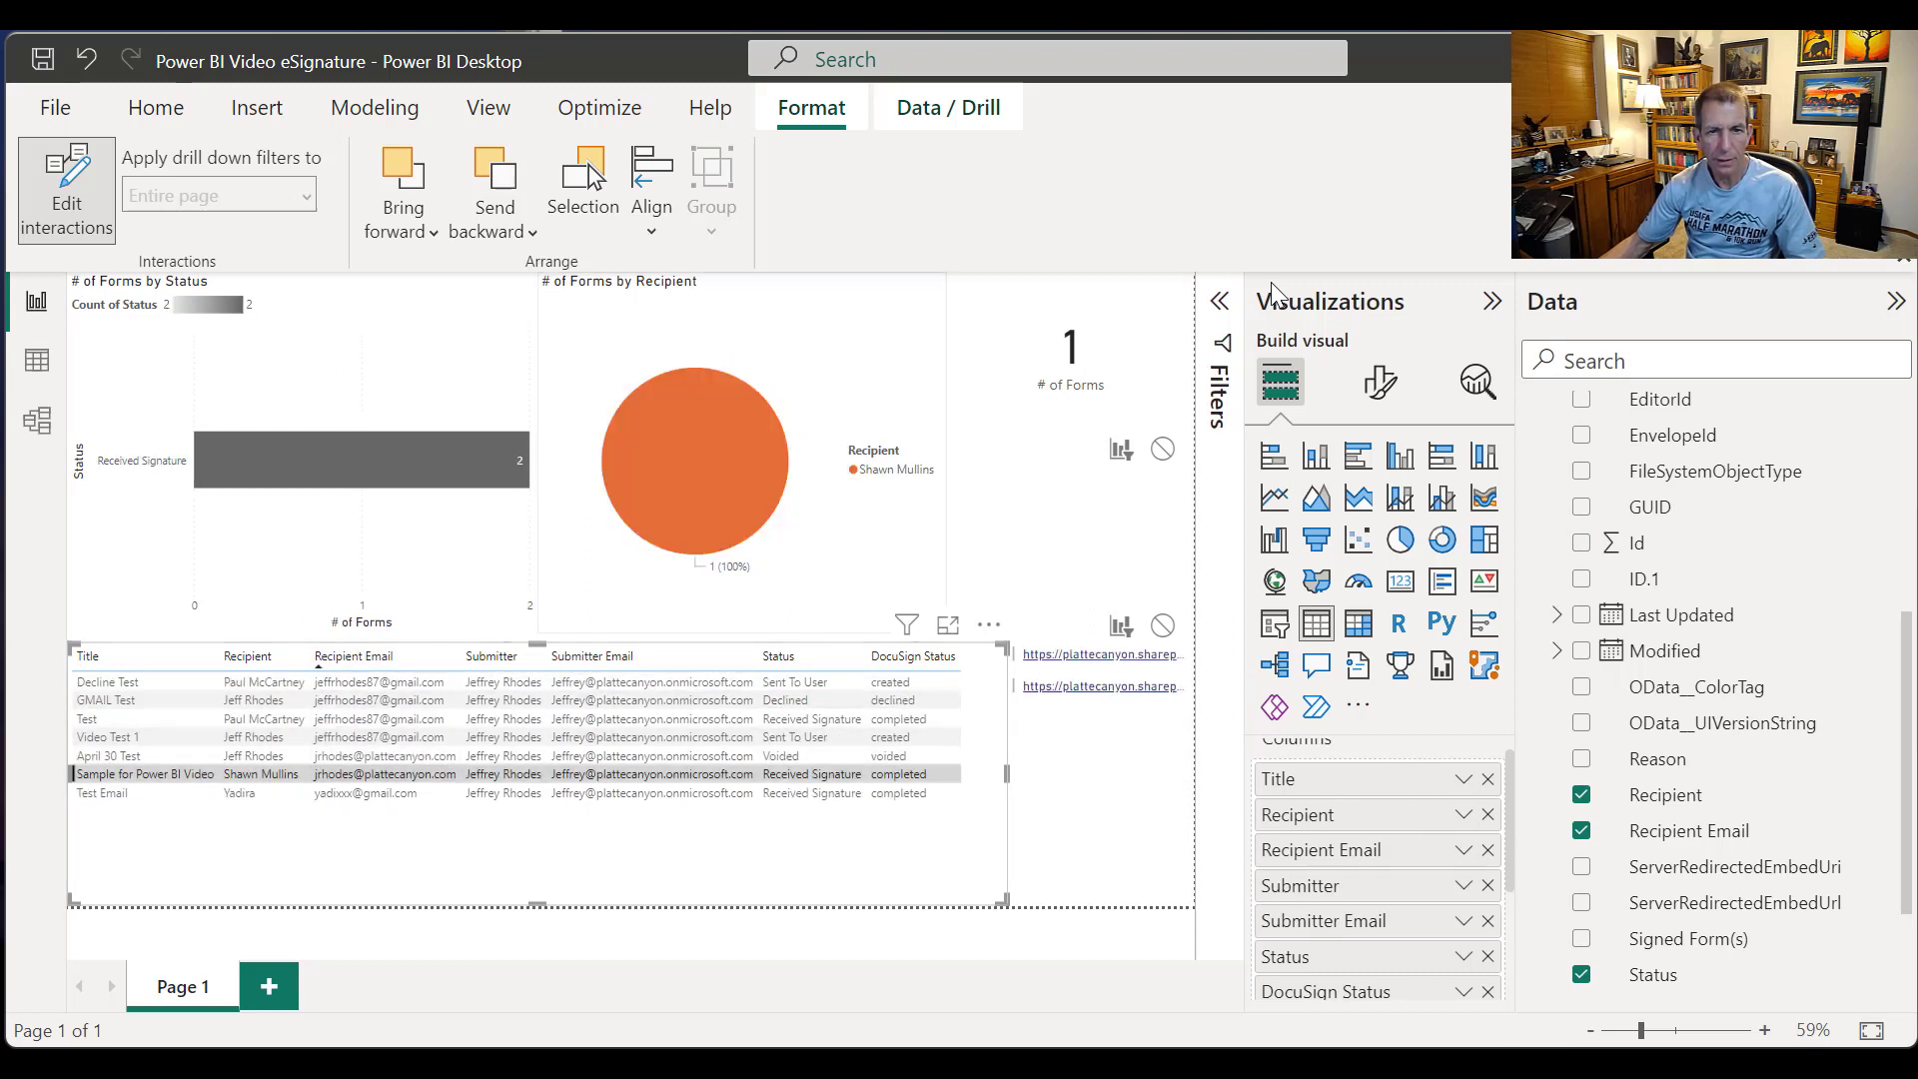
click(1070, 364)
click(1084, 530)
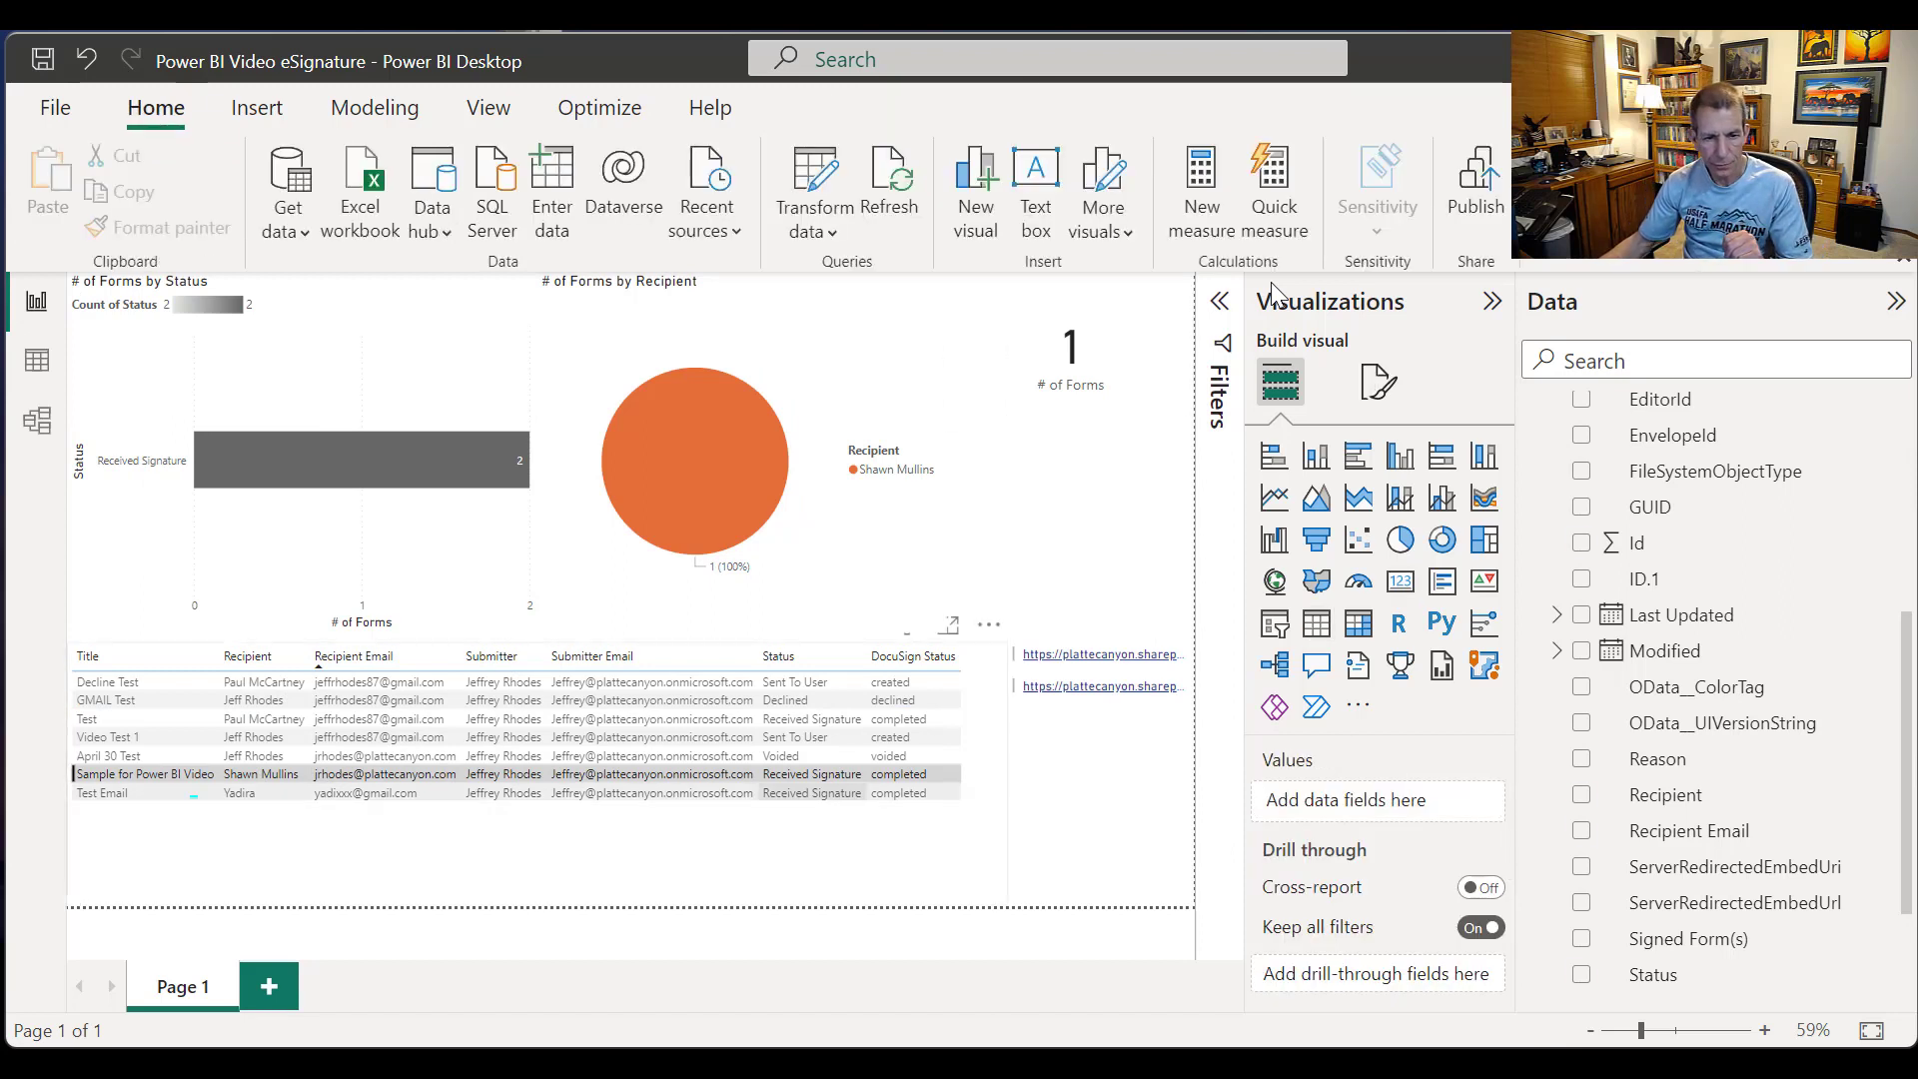
click(811, 774)
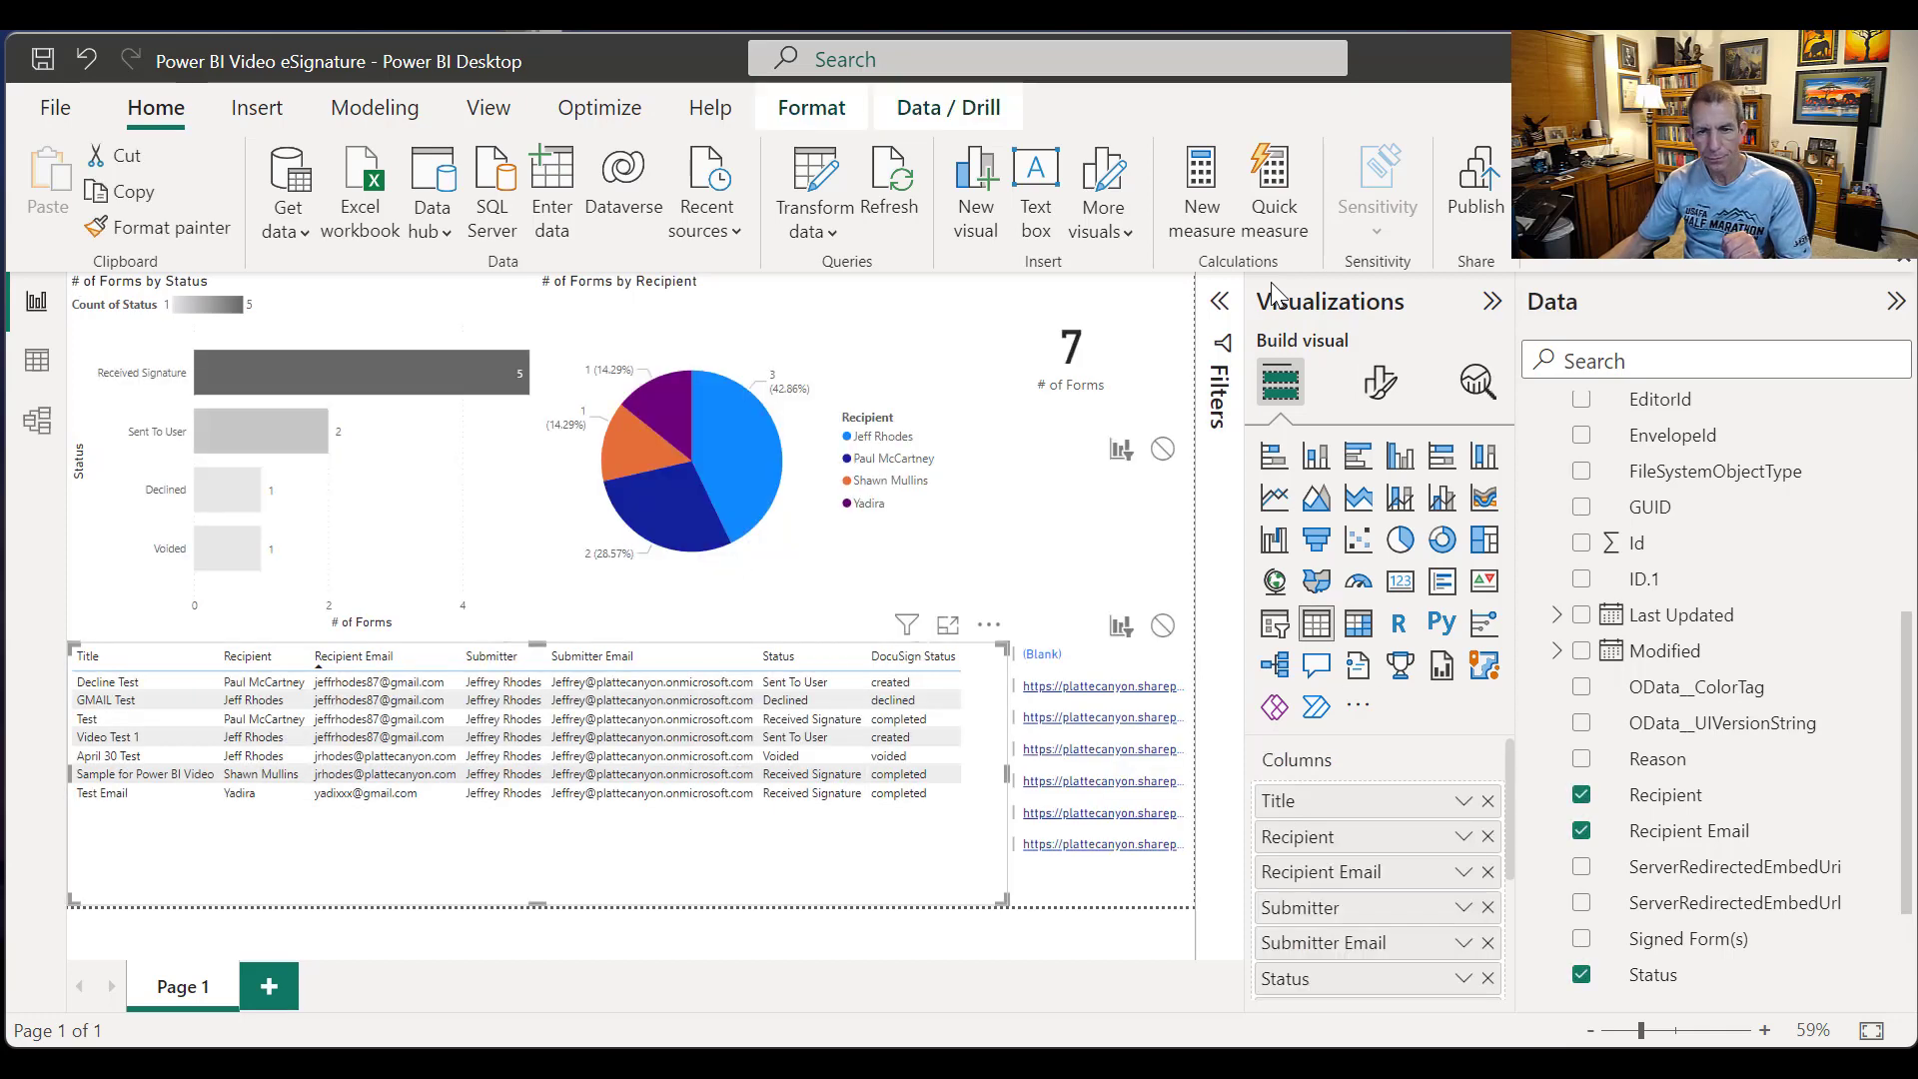
Step: Add a slicer about 280 wide and 98 high below the form count card, using Status as its field
click(1084, 539)
click(1274, 623)
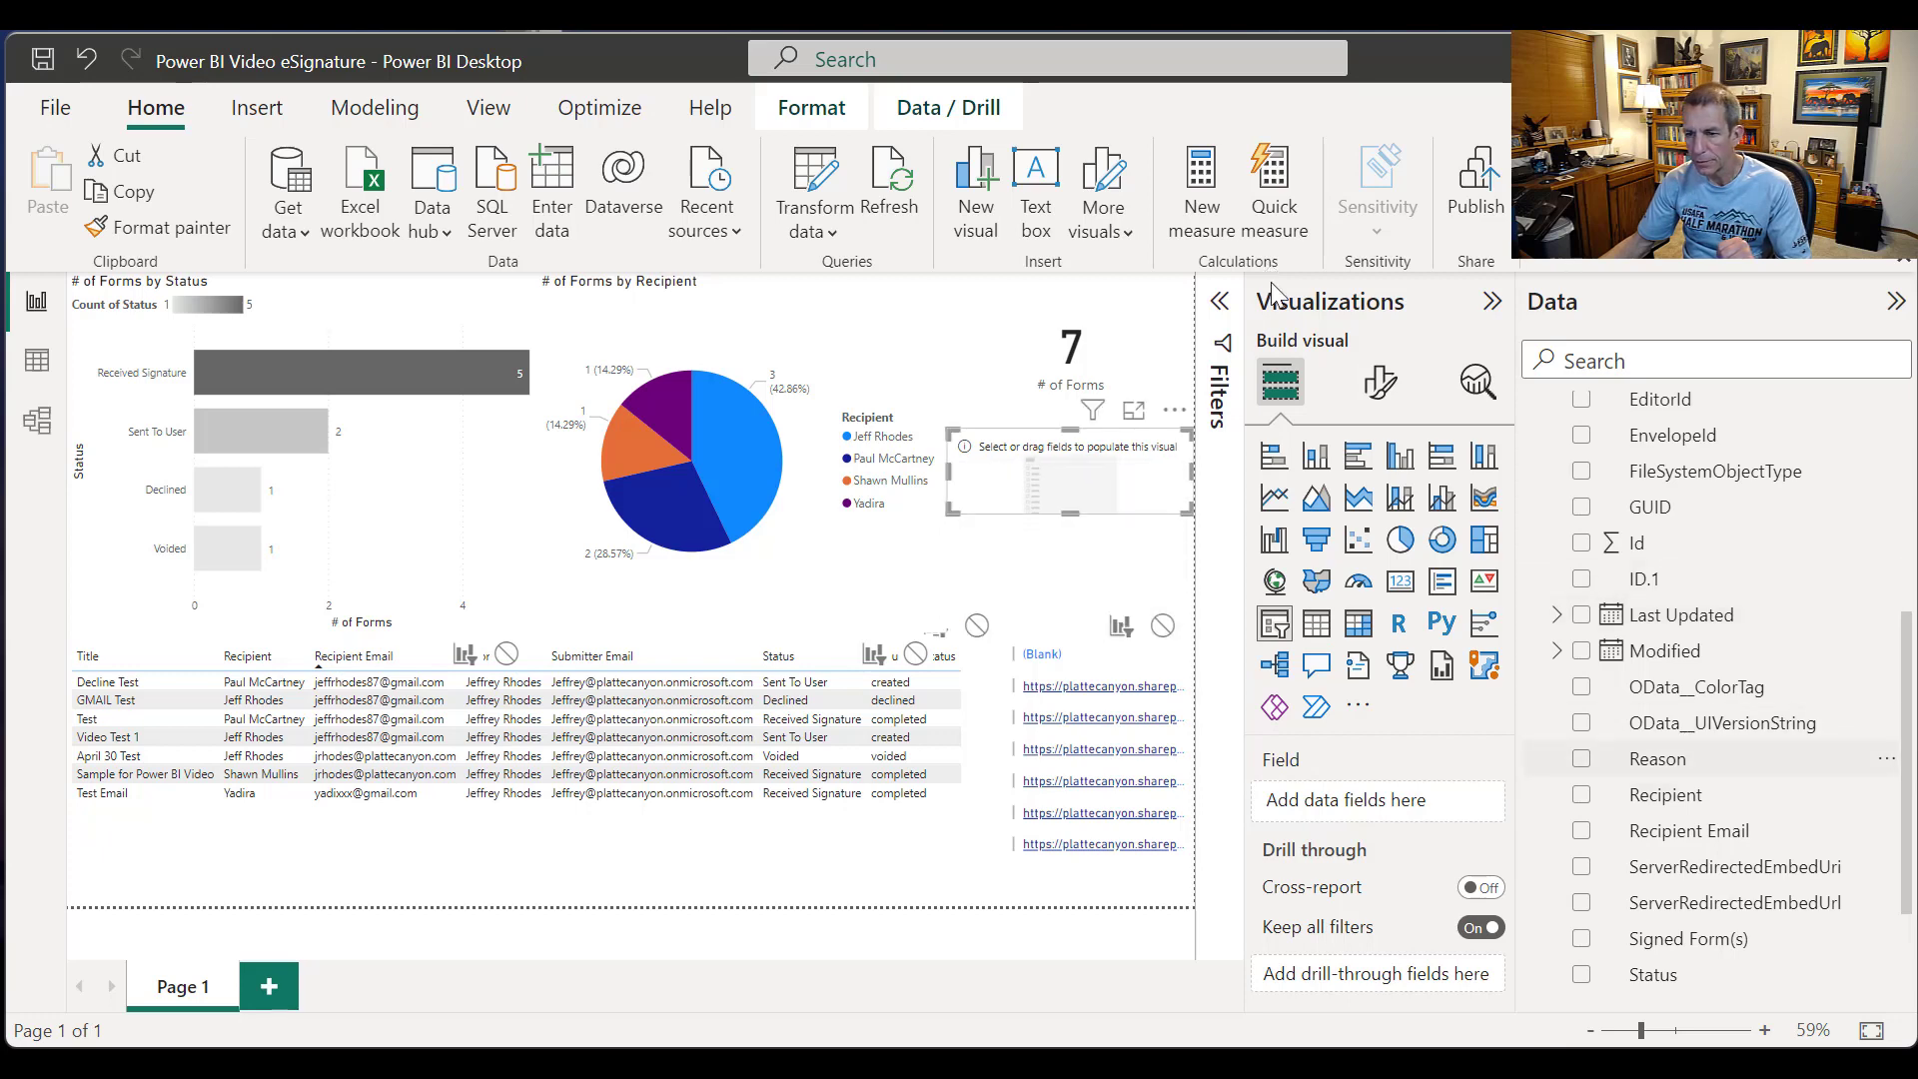
scroll(1699, 762, down, 2)
drag(1653, 803, 1379, 800)
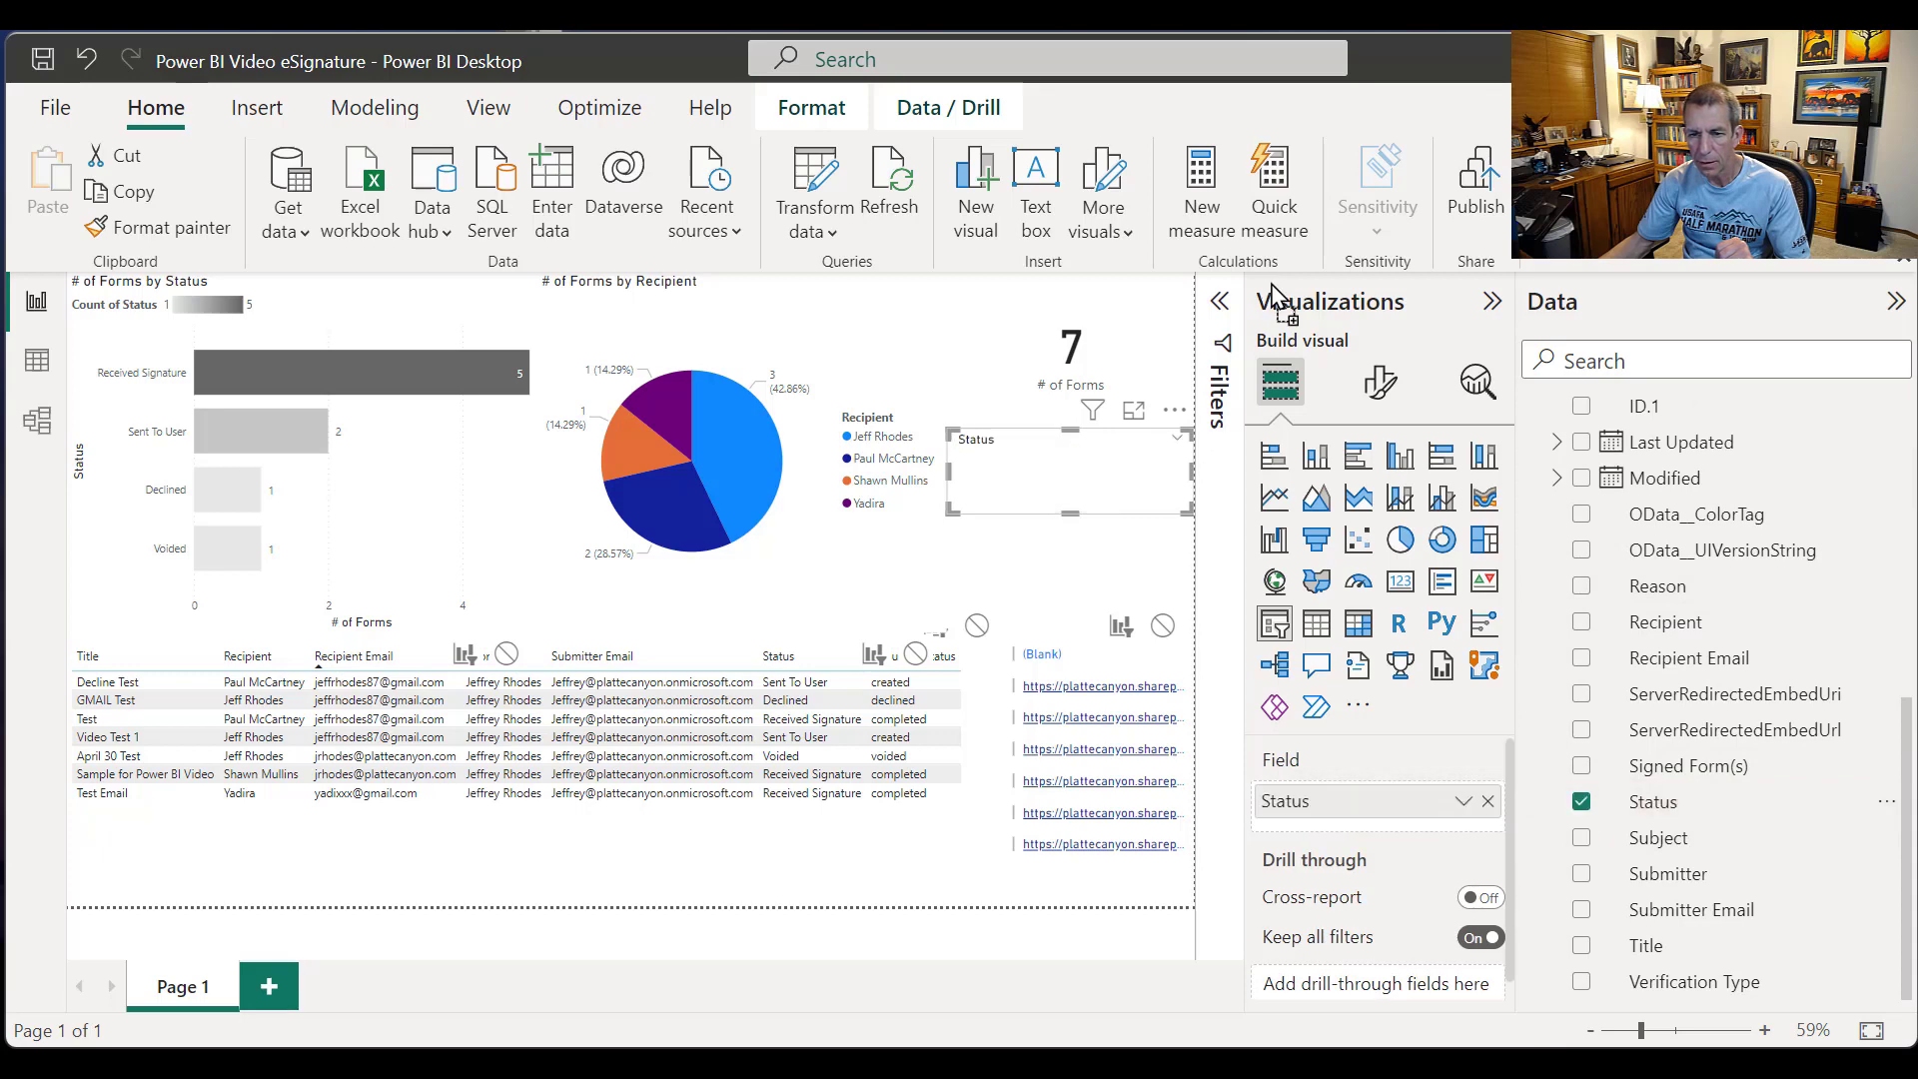
Step: Change the Status slicer's style from a vertical list to Dropdown and shorten its frame to fit
click(1380, 382)
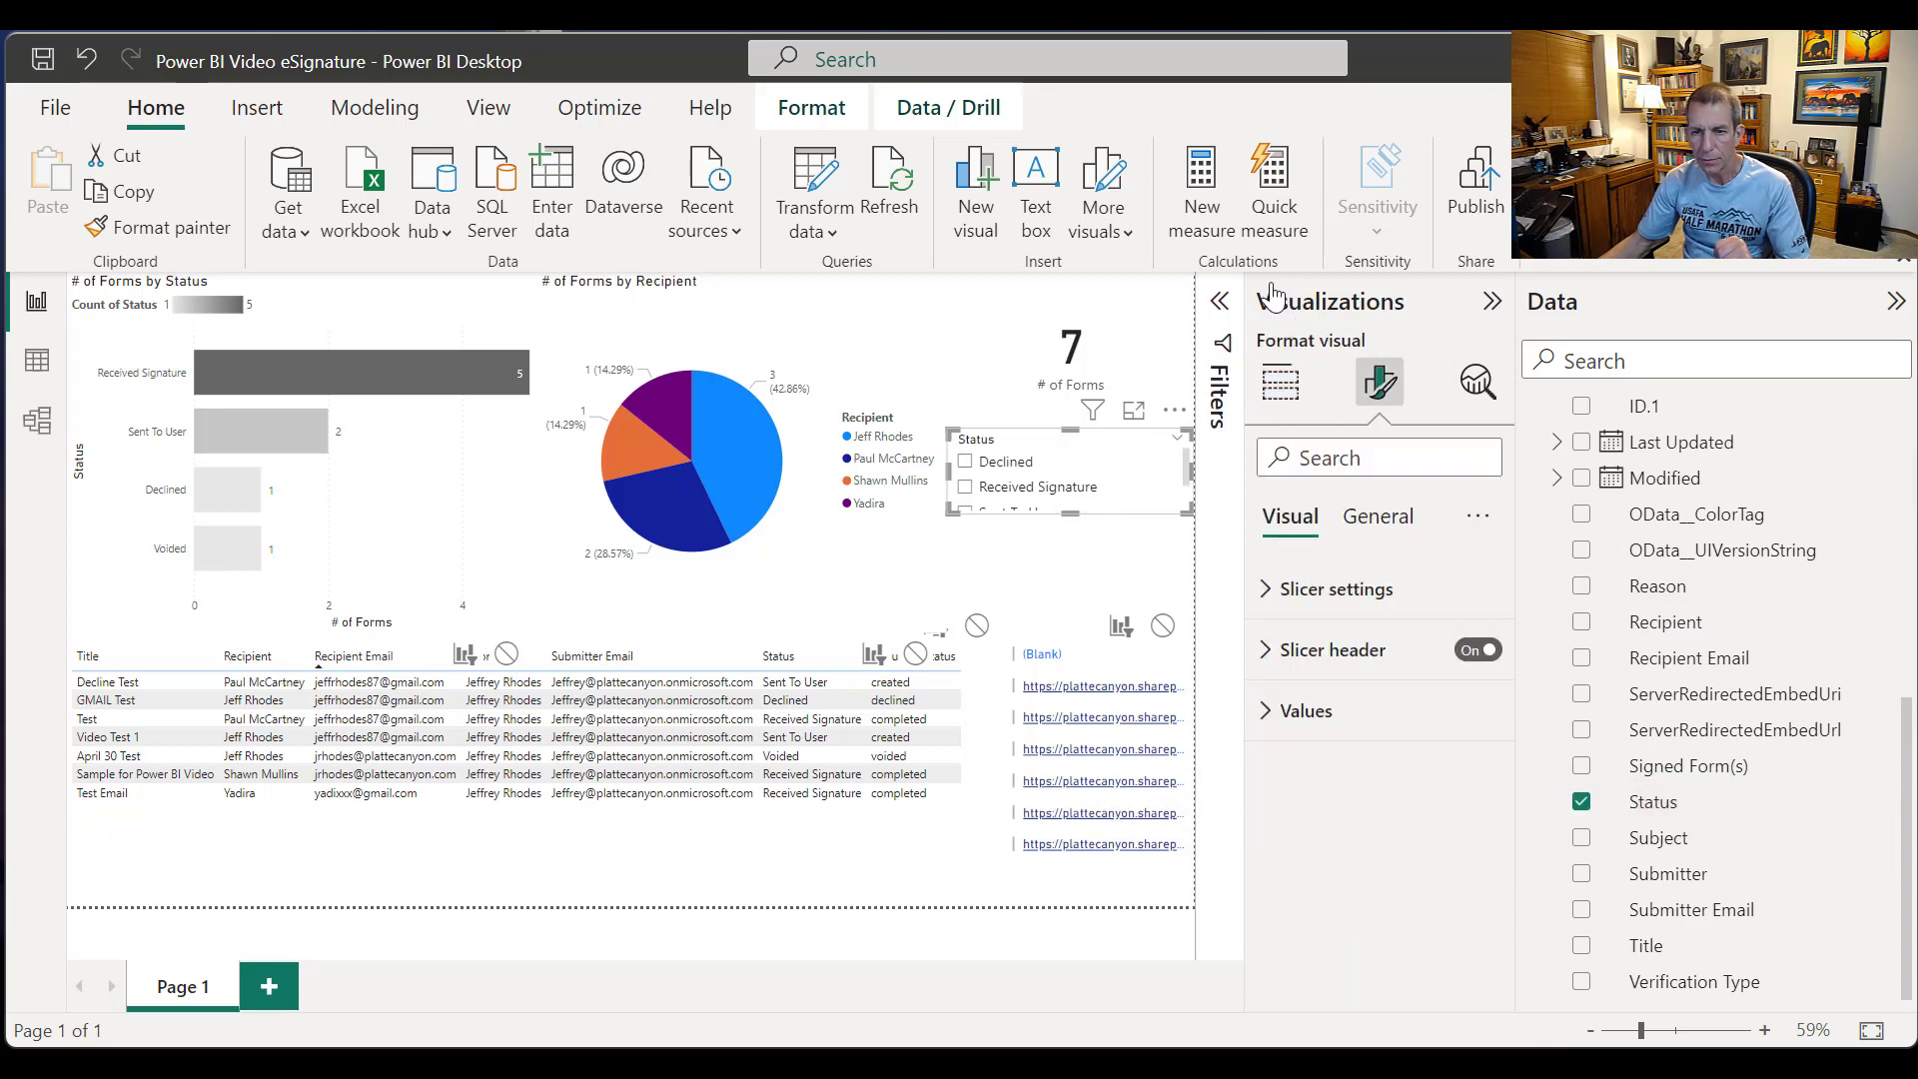
click(1378, 516)
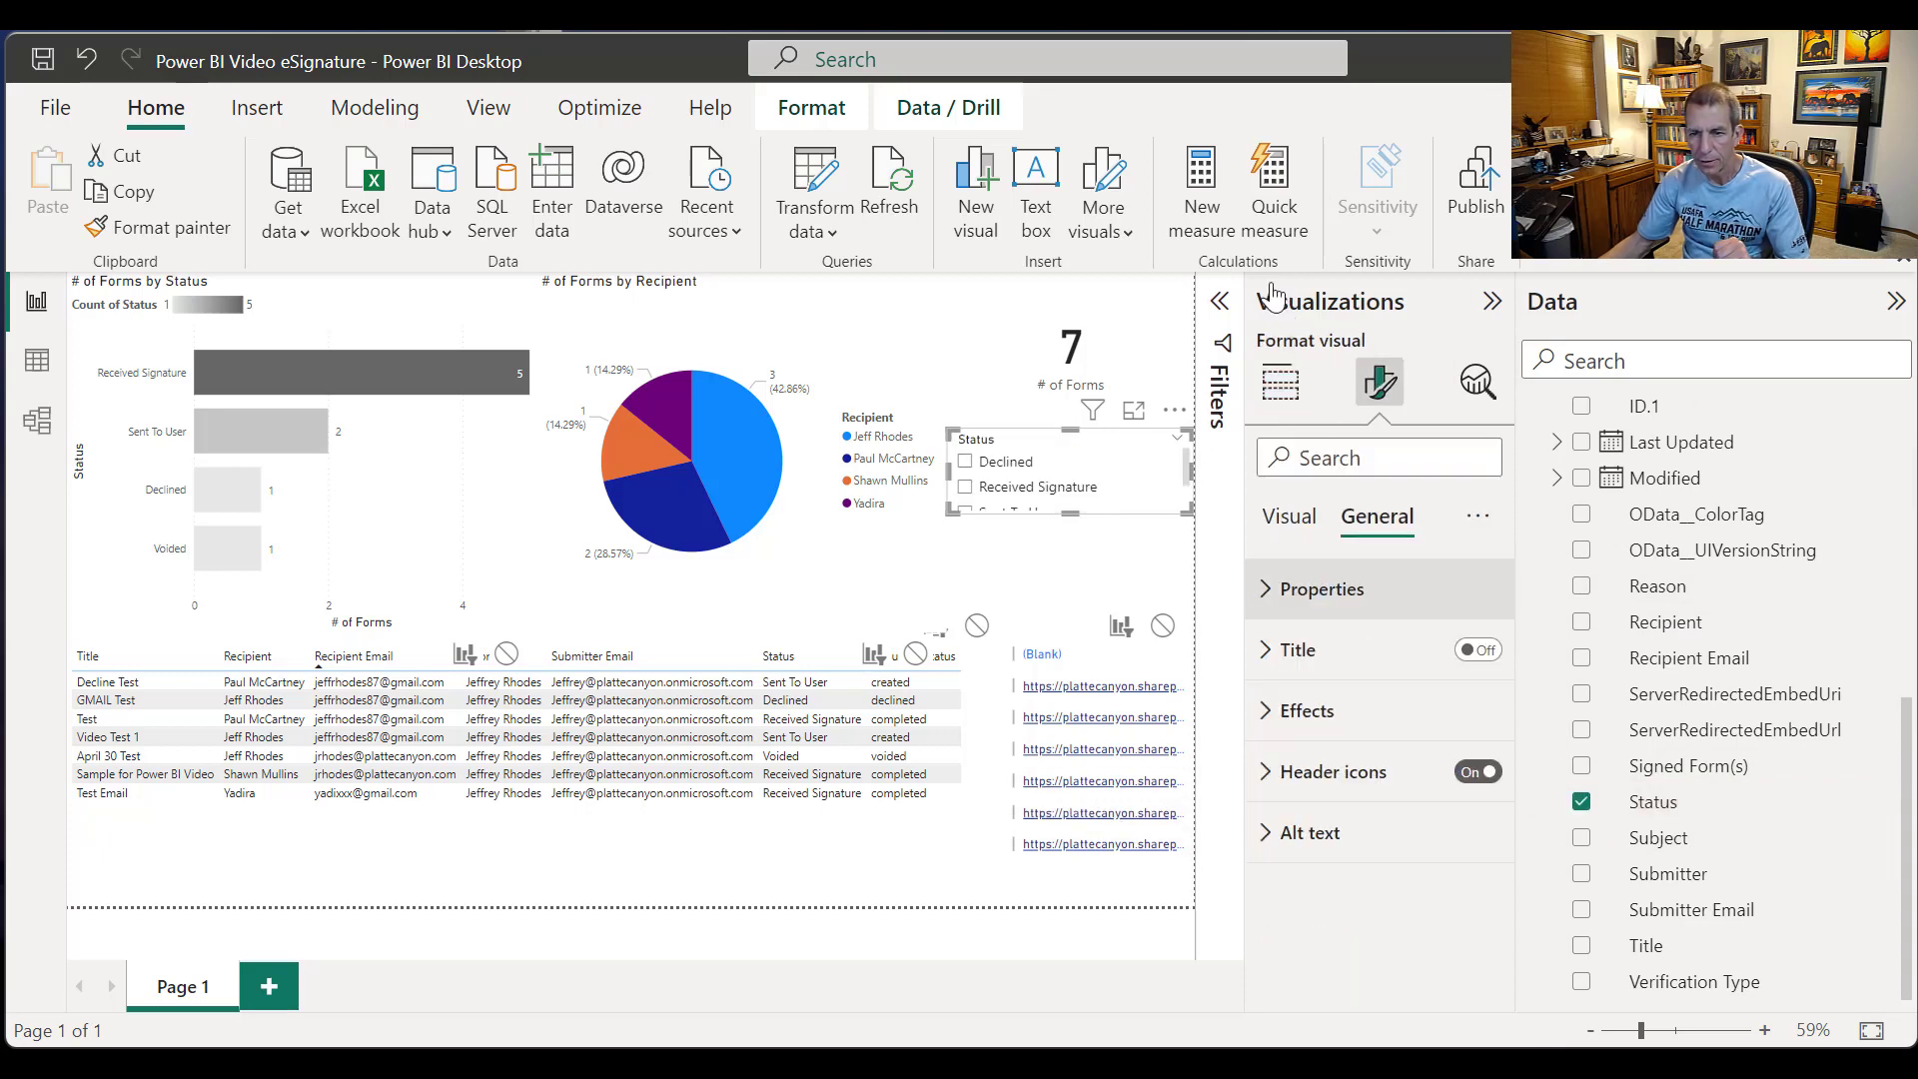
click(1319, 589)
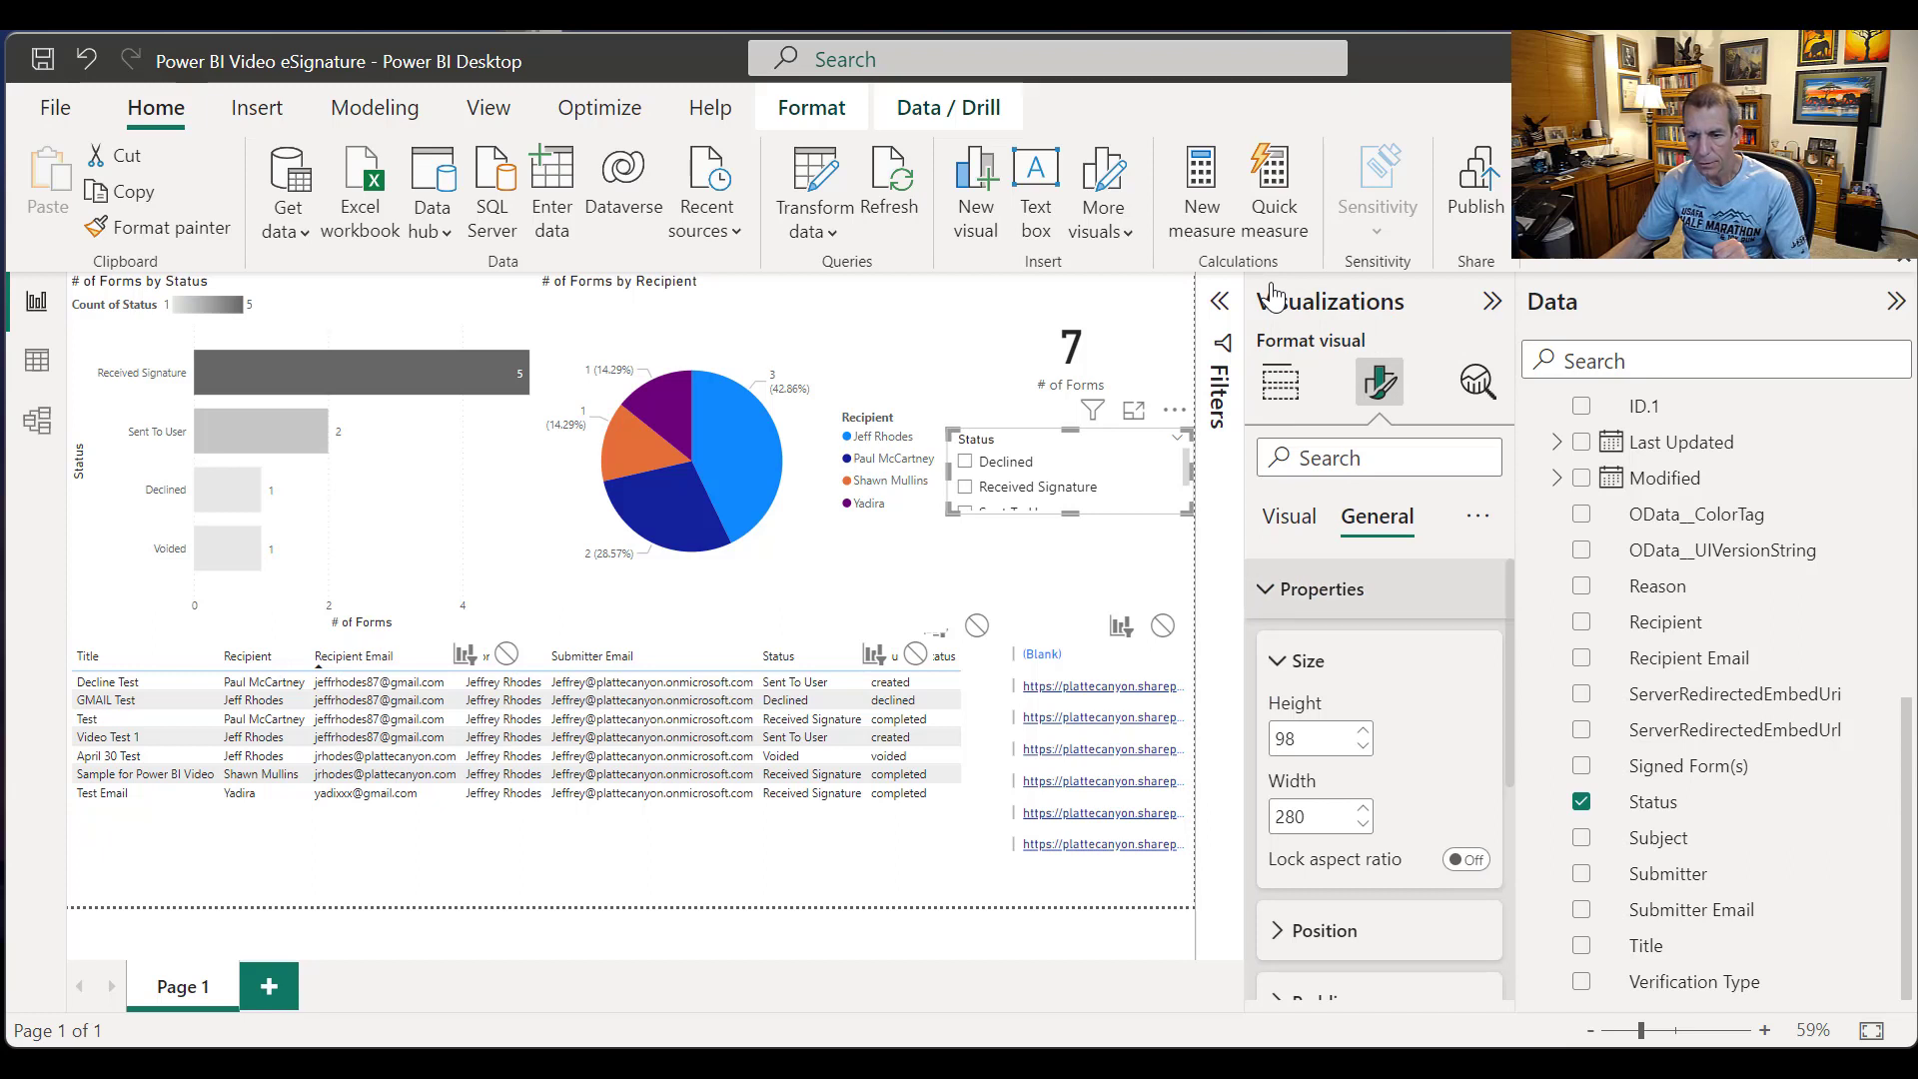
click(1319, 588)
click(1290, 517)
click(1337, 588)
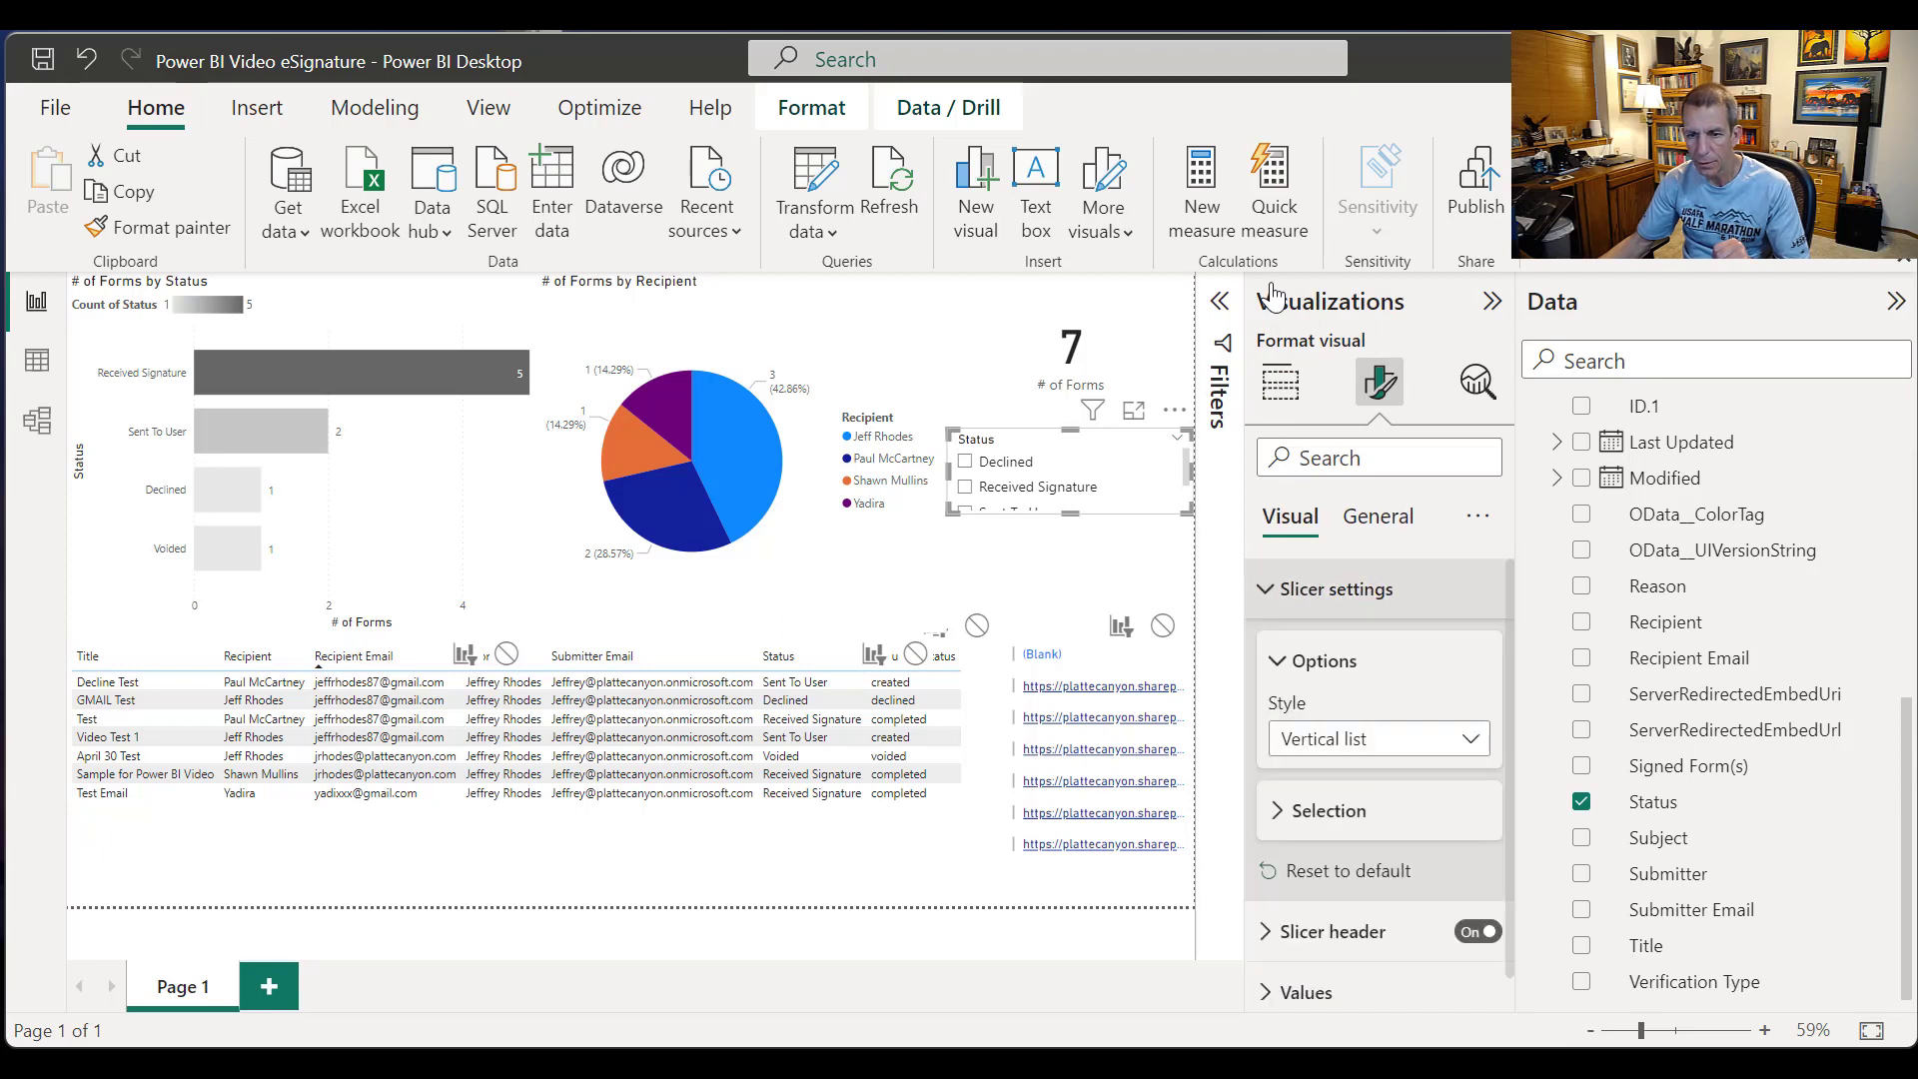
click(1379, 739)
click(1304, 845)
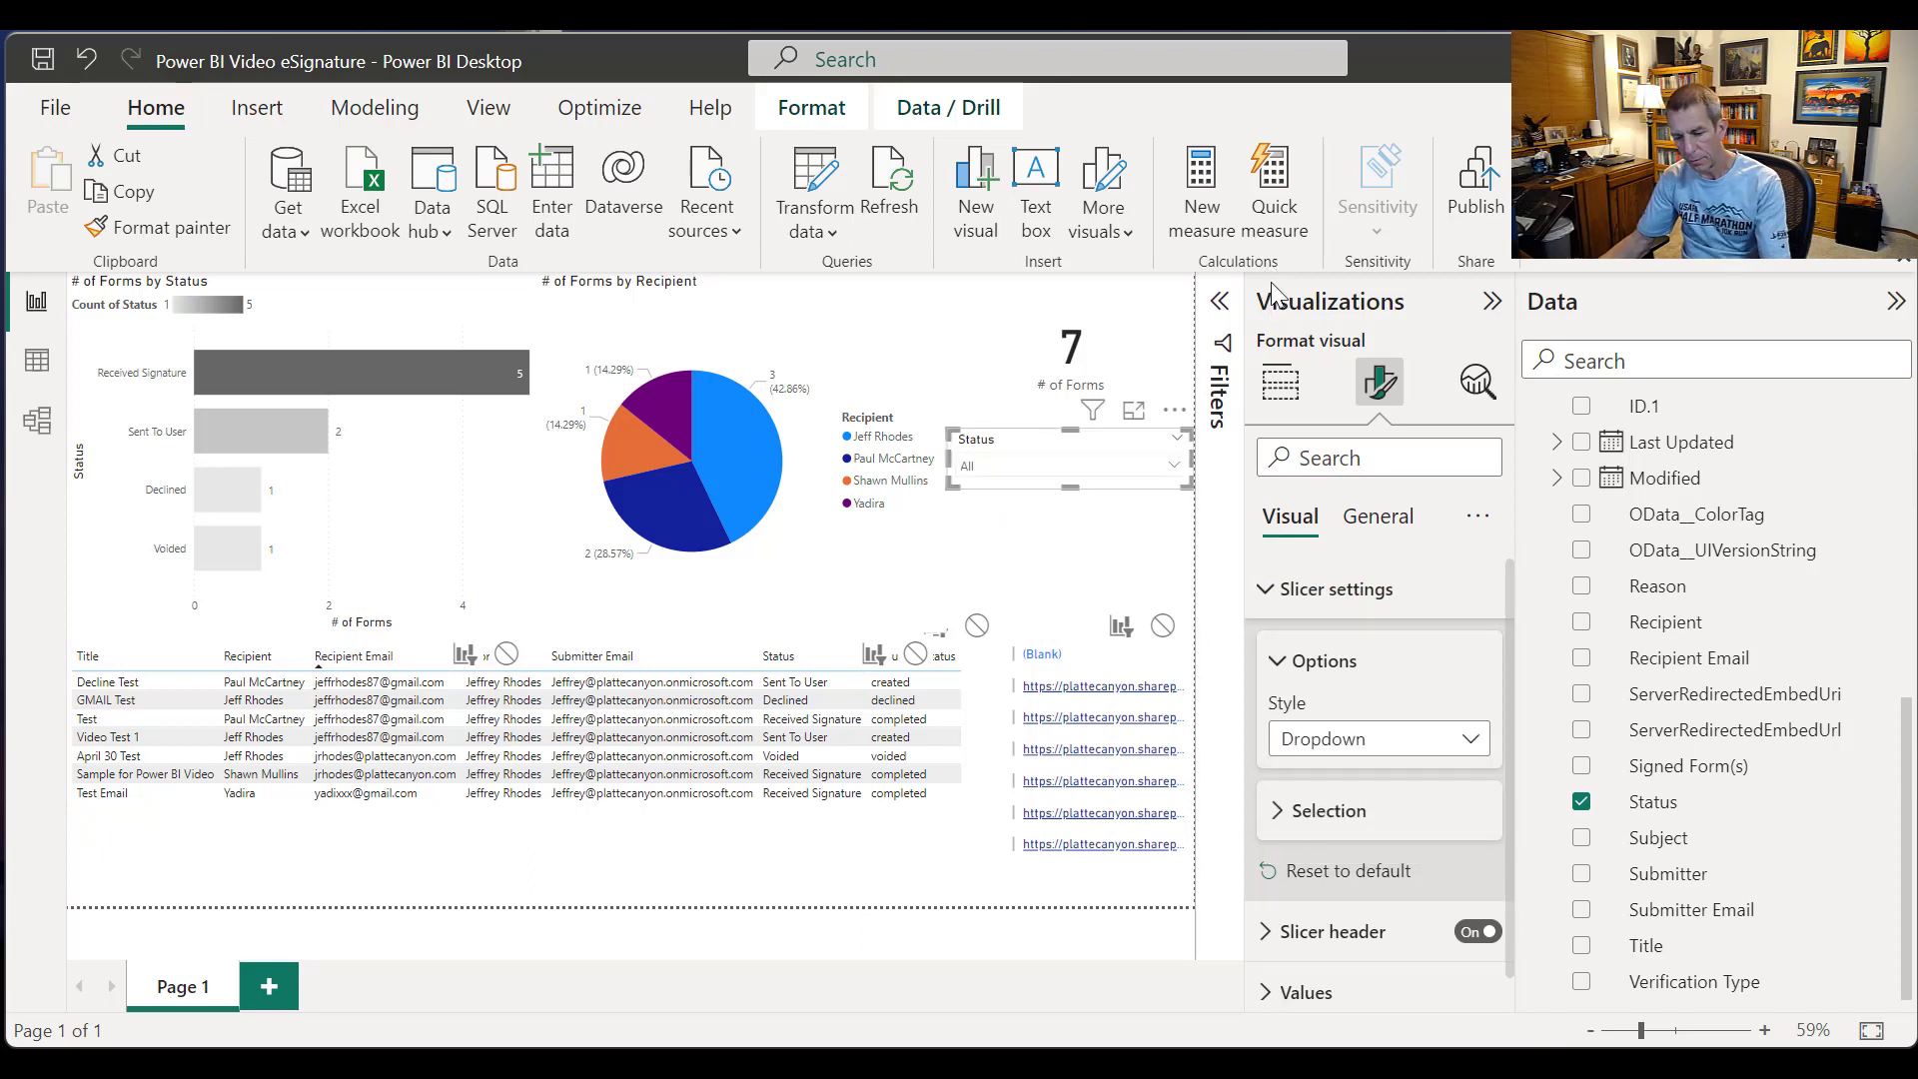
Step: Duplicate the Status dropdown slicer and place the copy directly below the original
key(ctrl+x)
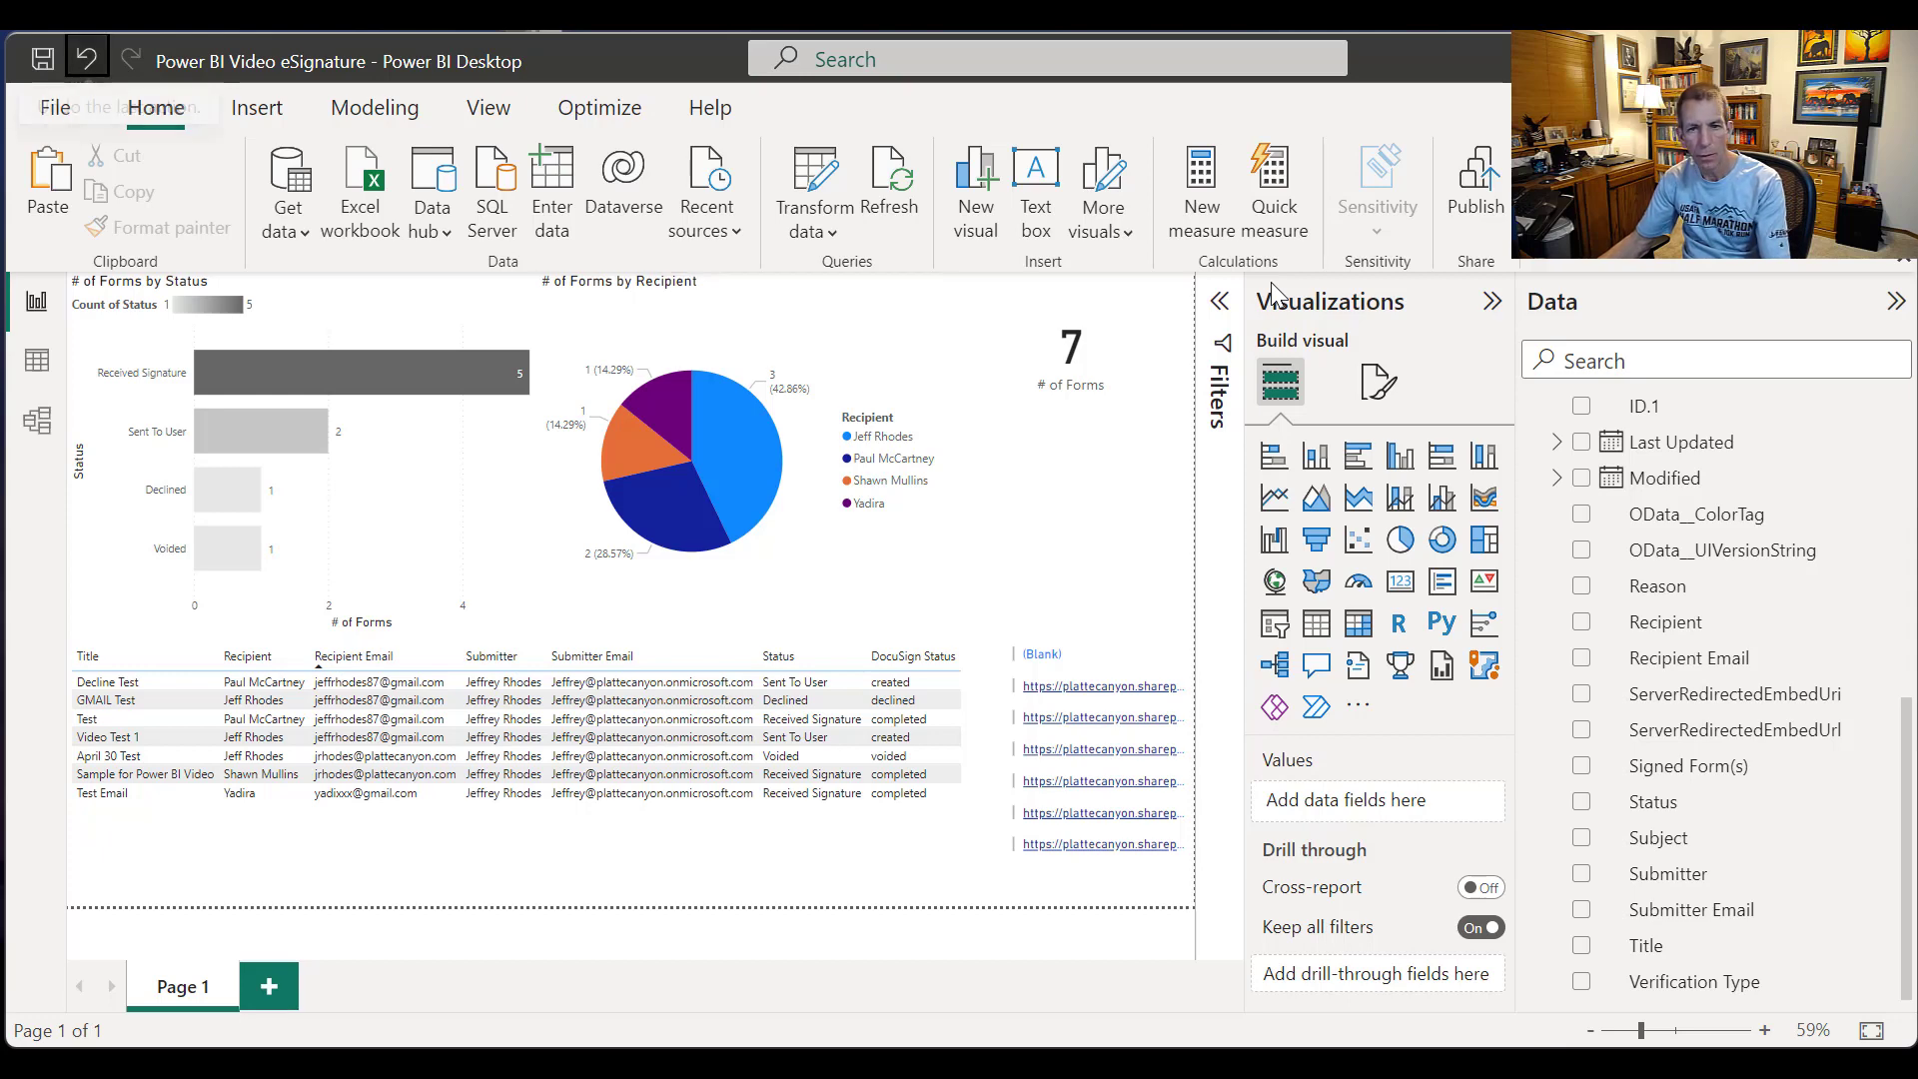
click(86, 59)
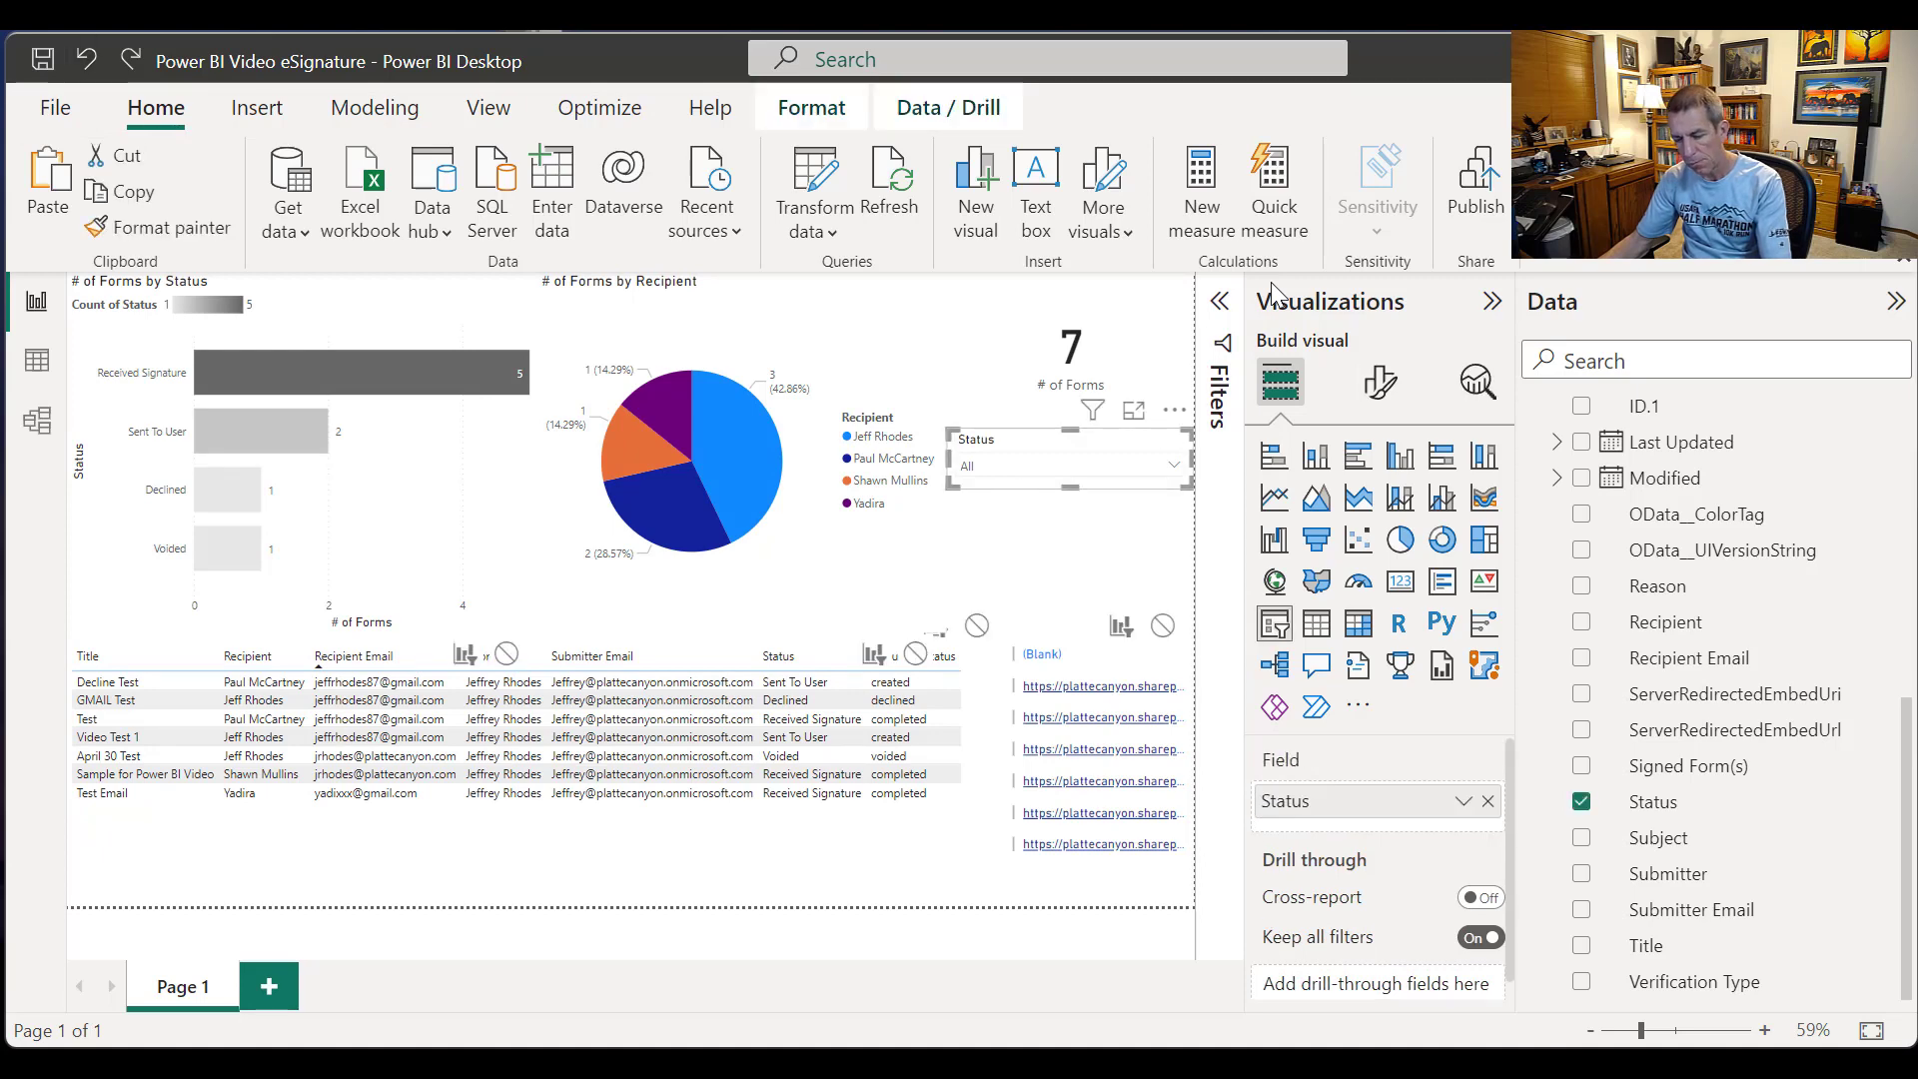
key(Down)
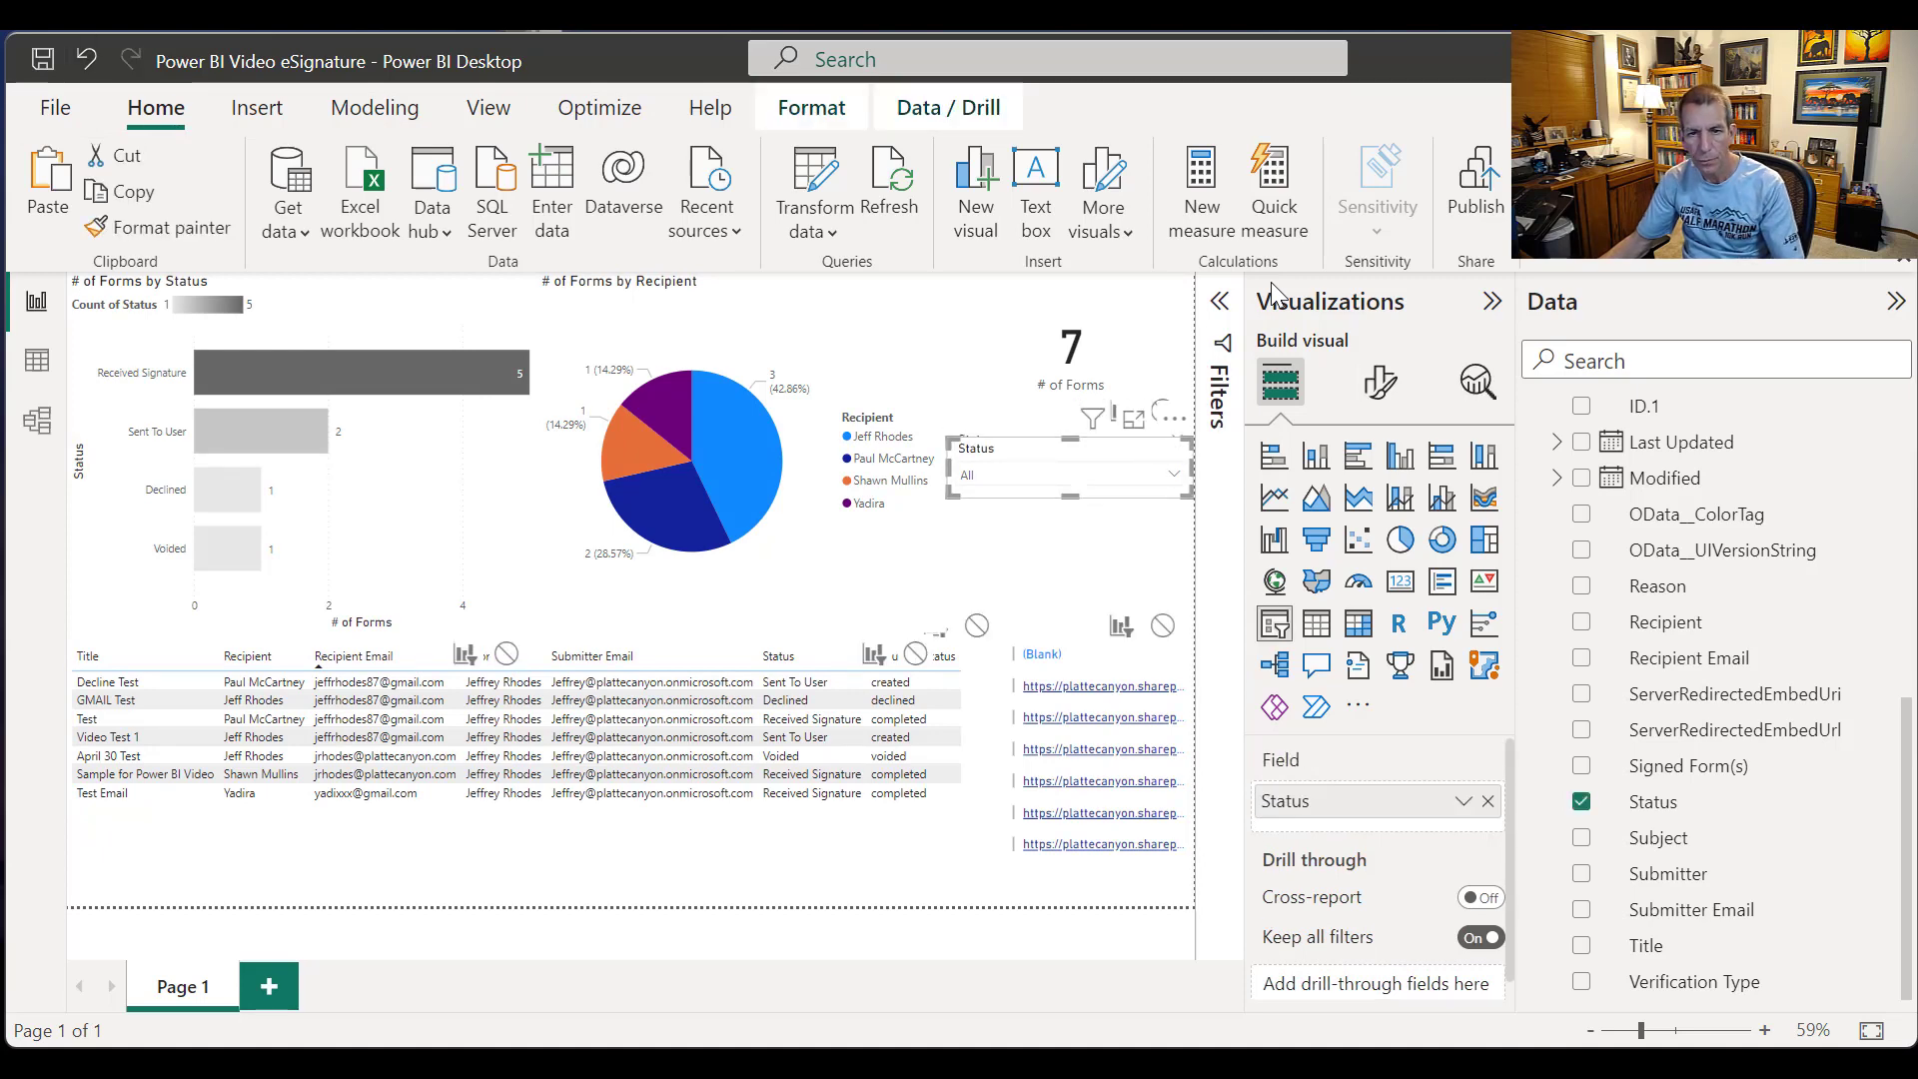
key(Down)
key(Down)
key(Down)
key(Down)
key(Down)
key(Down)
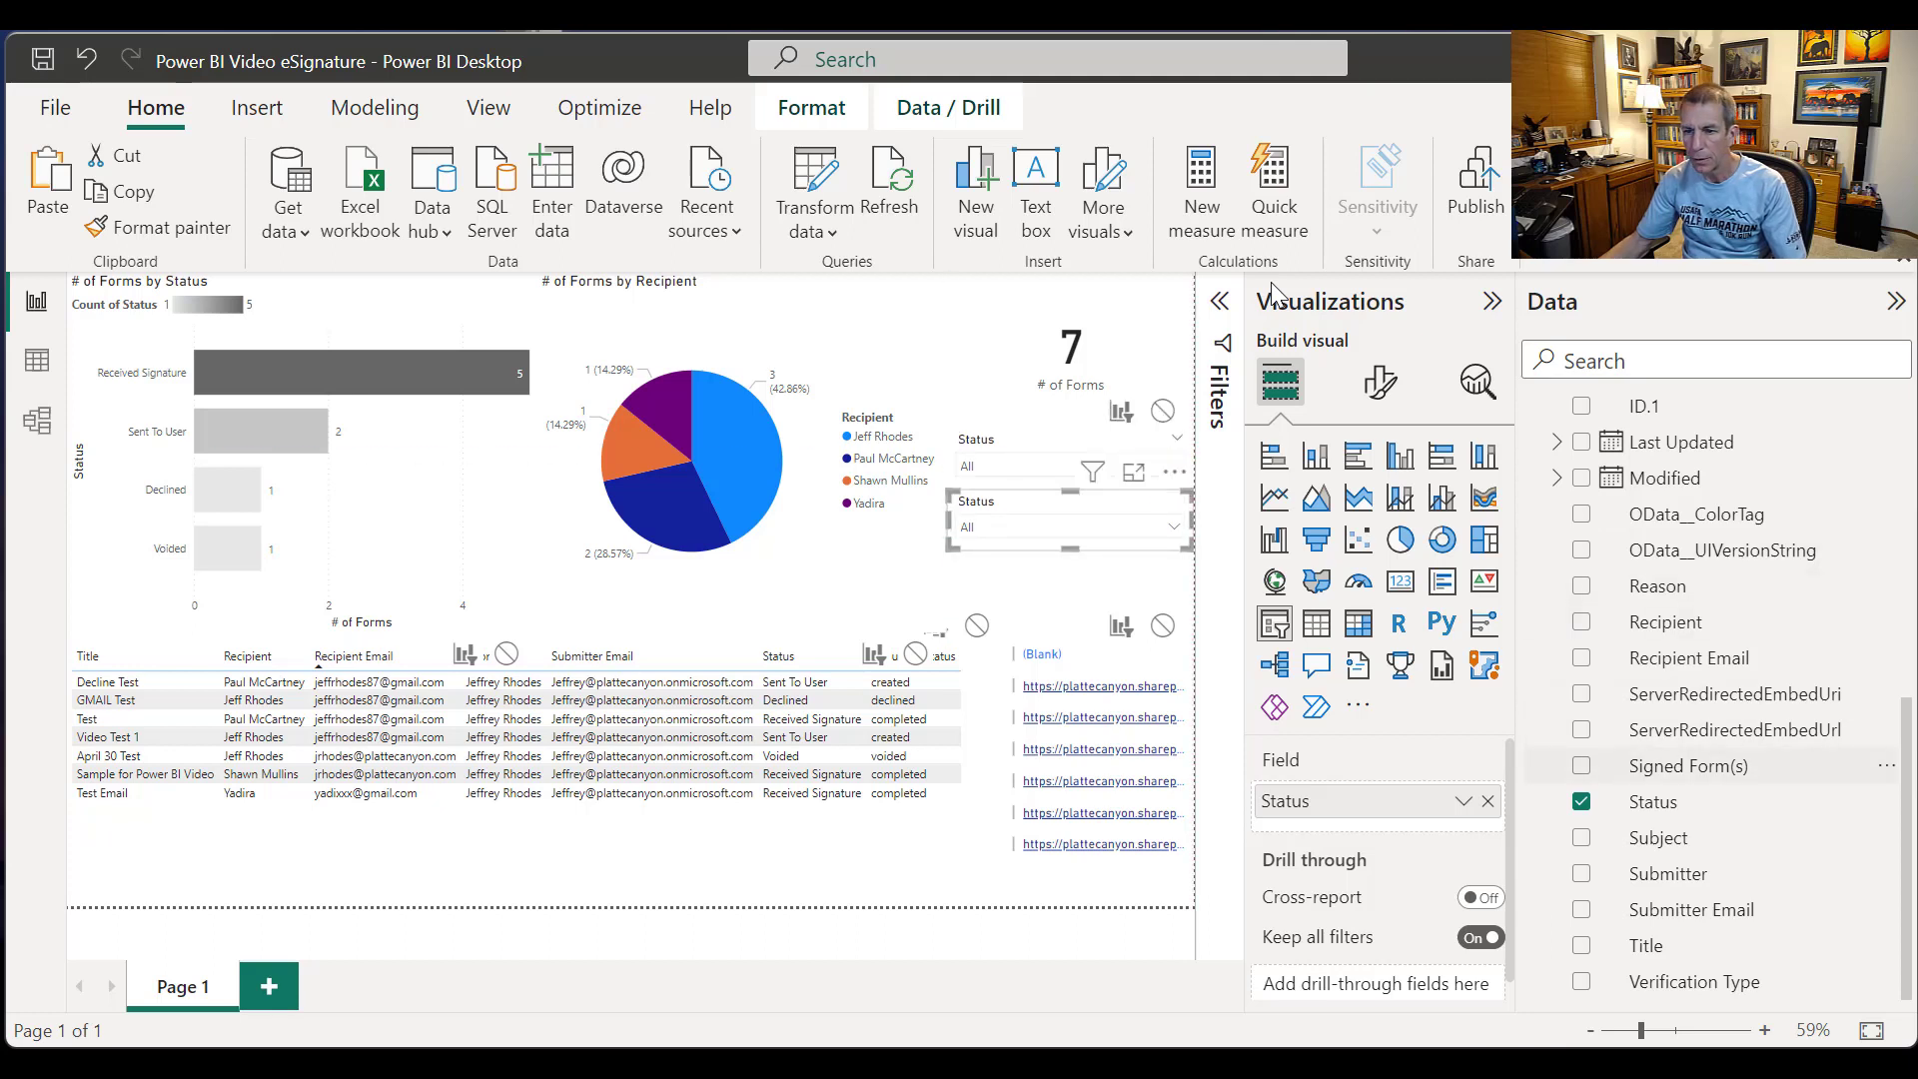
Step: Replace Status with Recipient as the field of the lower slicer
mouse_move(1668, 873)
mouse_down()
mouse_move(1638, 825)
mouse_move(1399, 829)
mouse_move(1678, 874)
mouse_up()
scroll(1679, 873, up, 2)
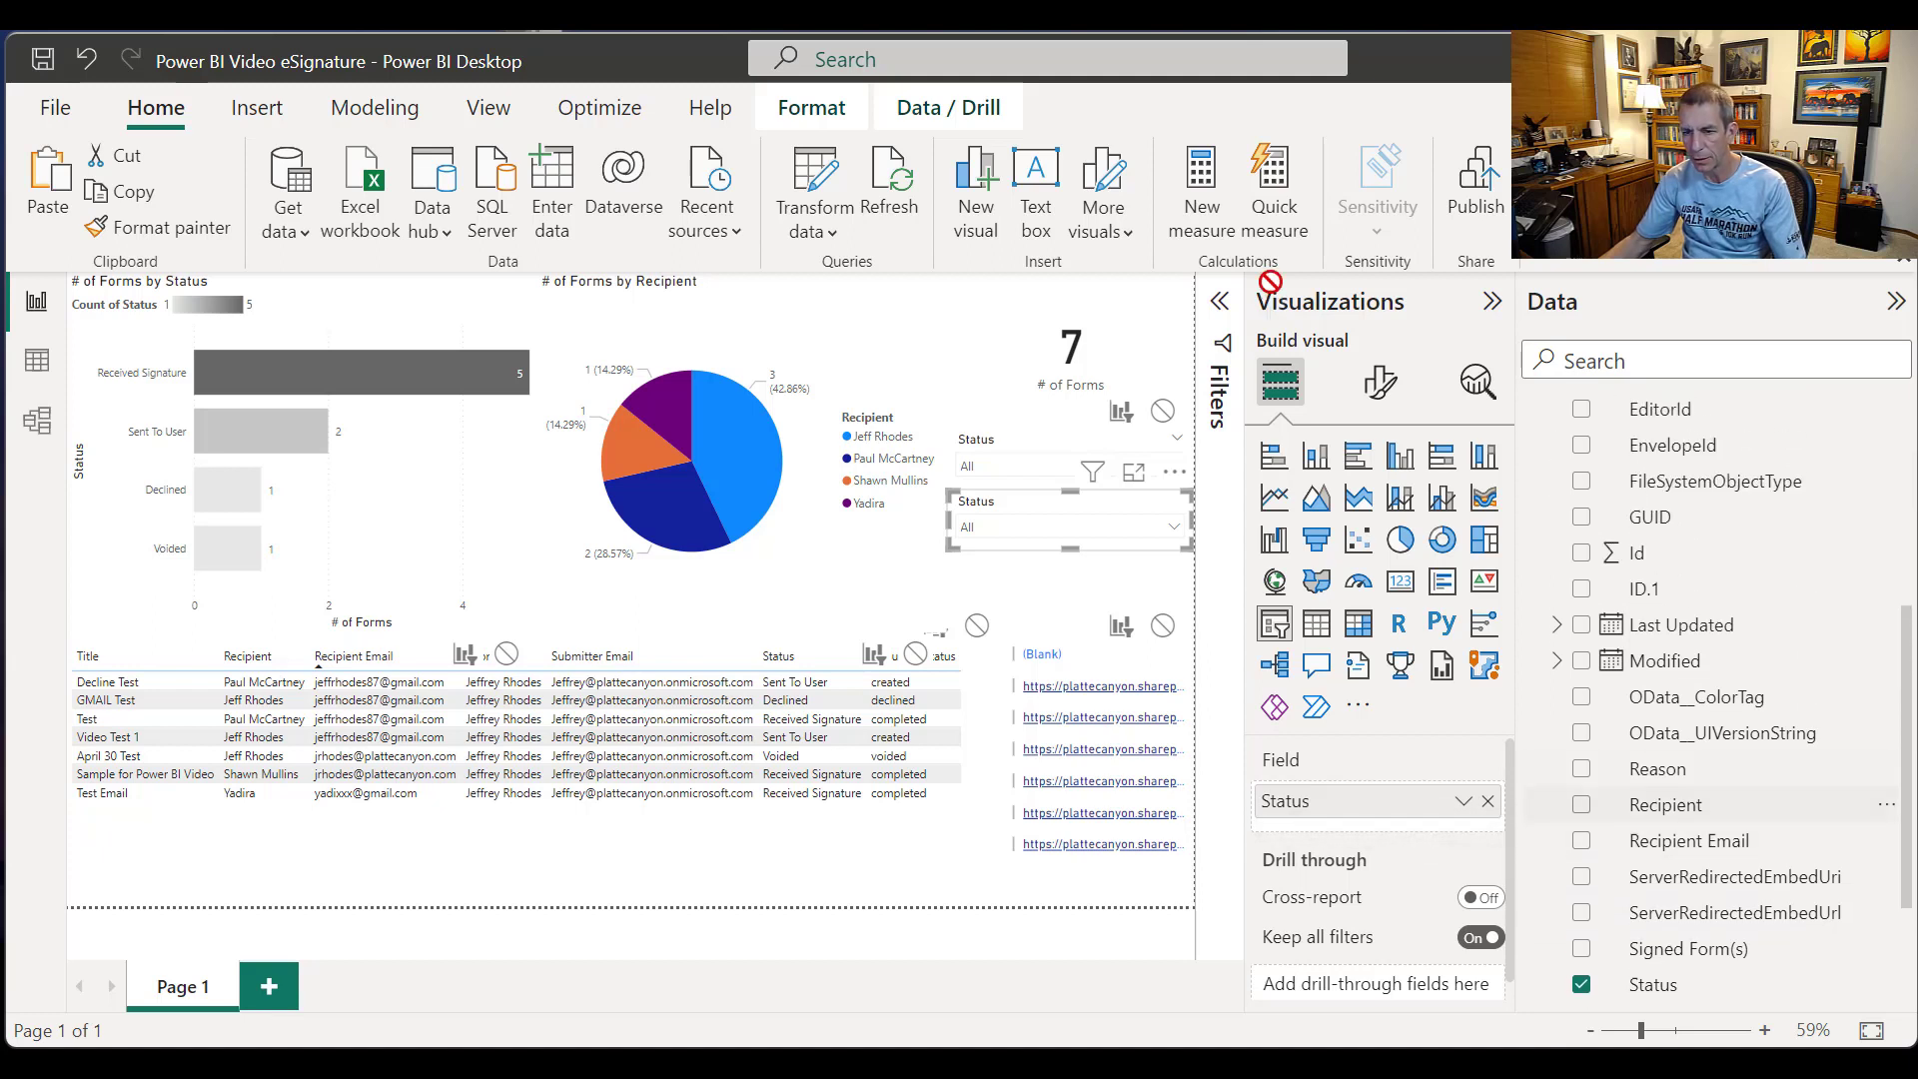
drag(1665, 805, 1387, 805)
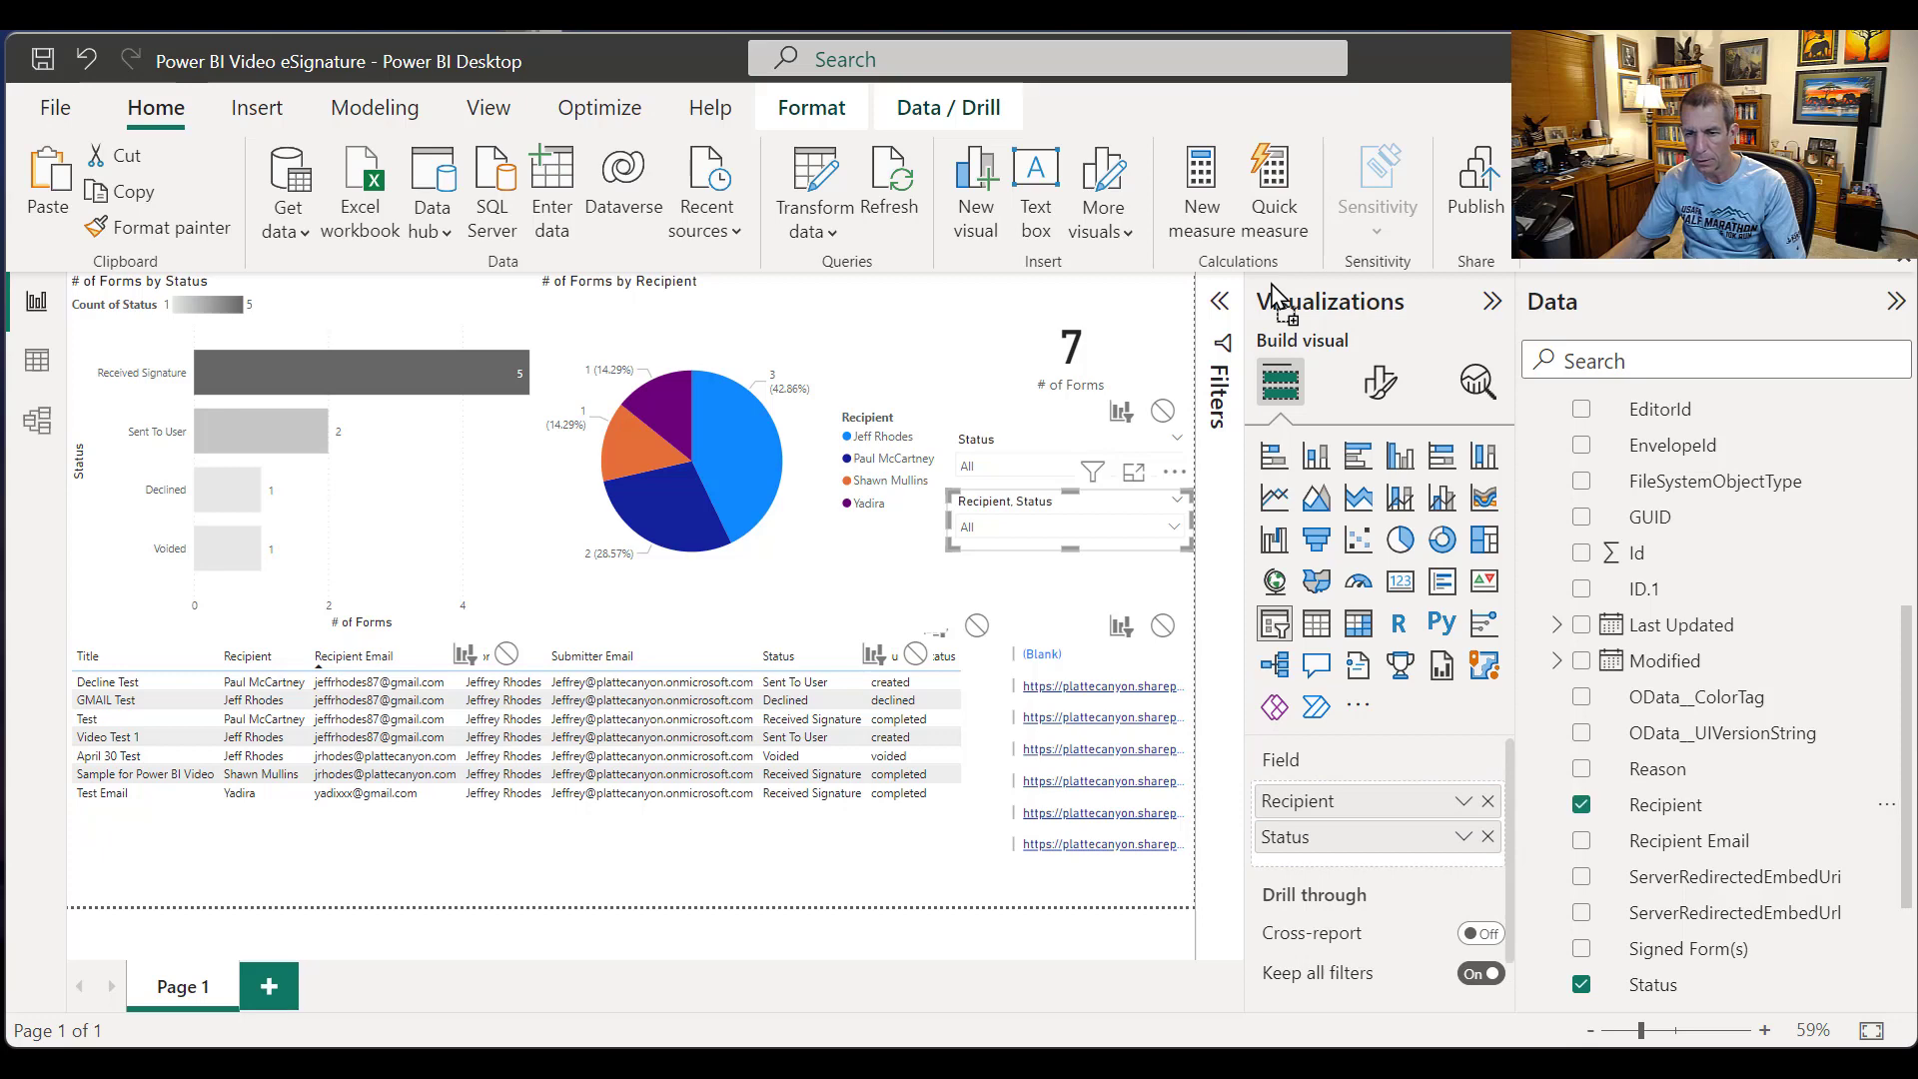
click(1174, 527)
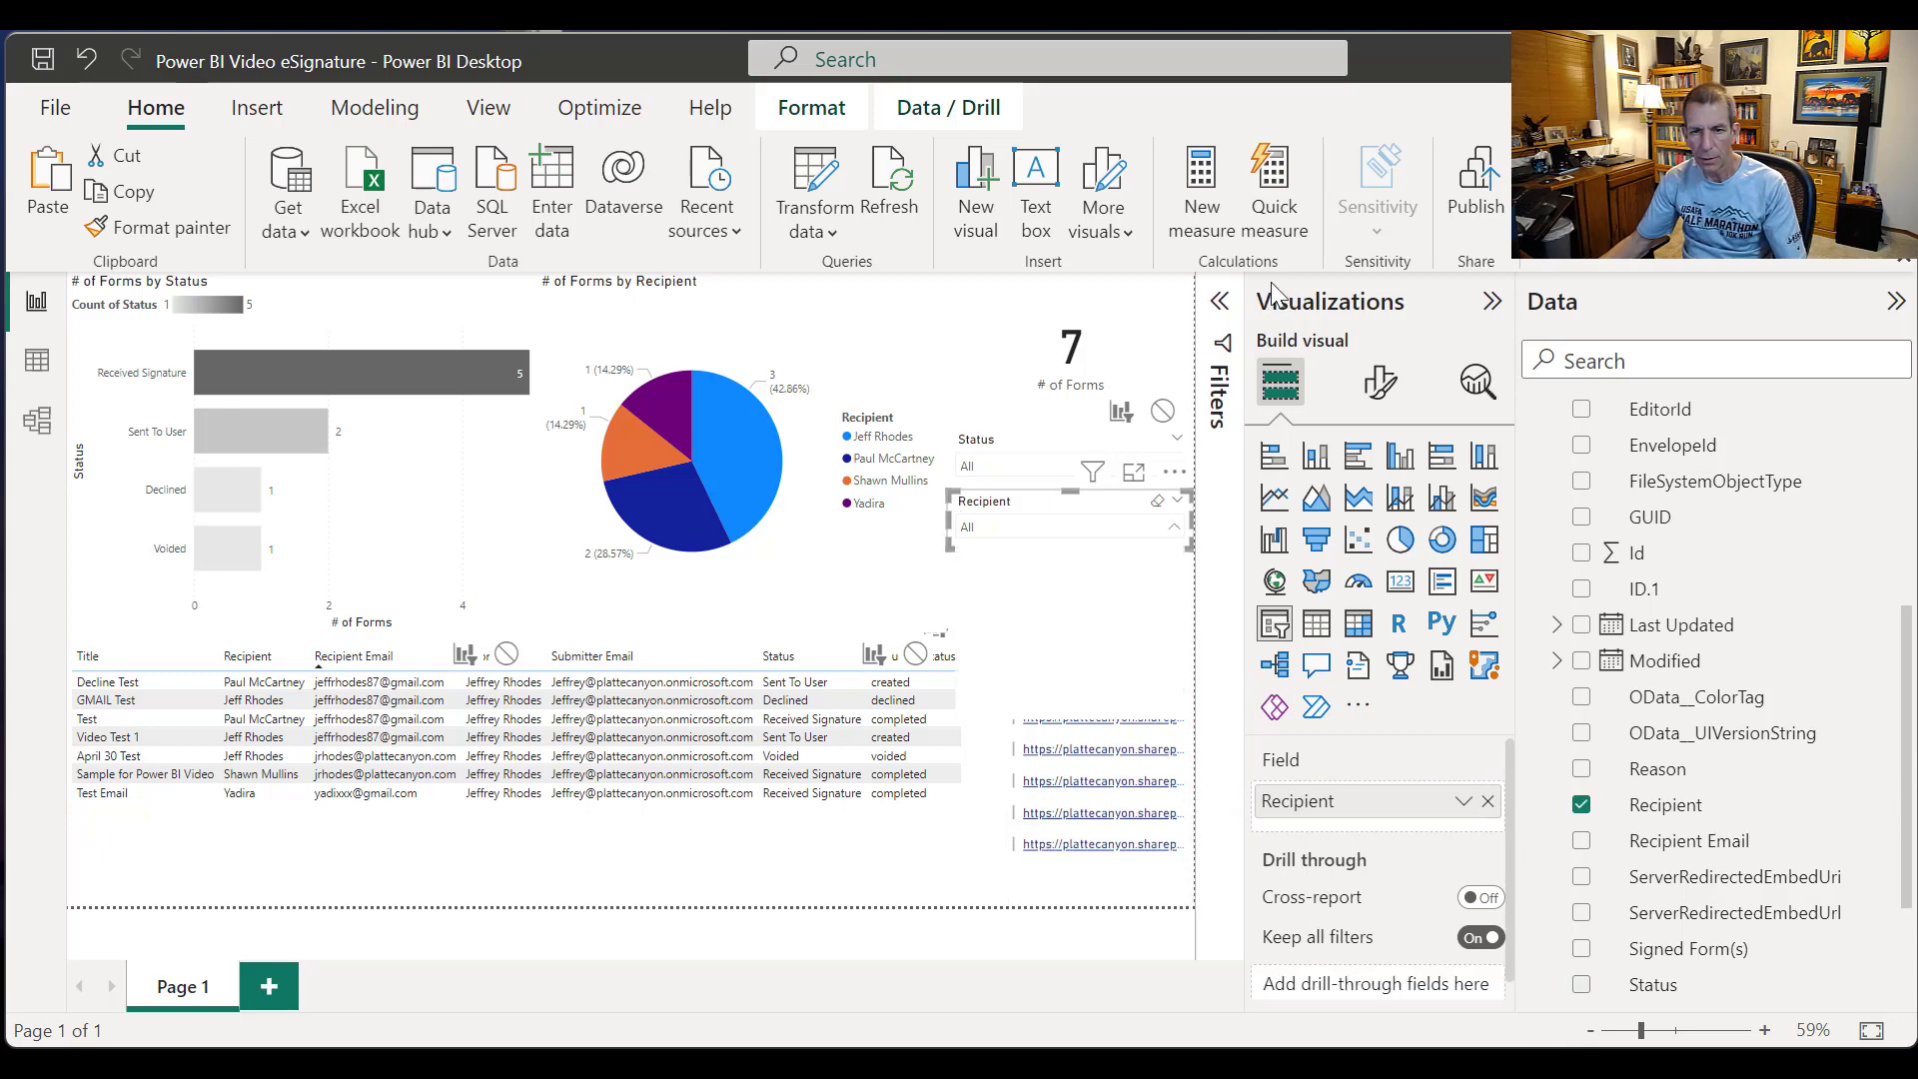
click(1272, 284)
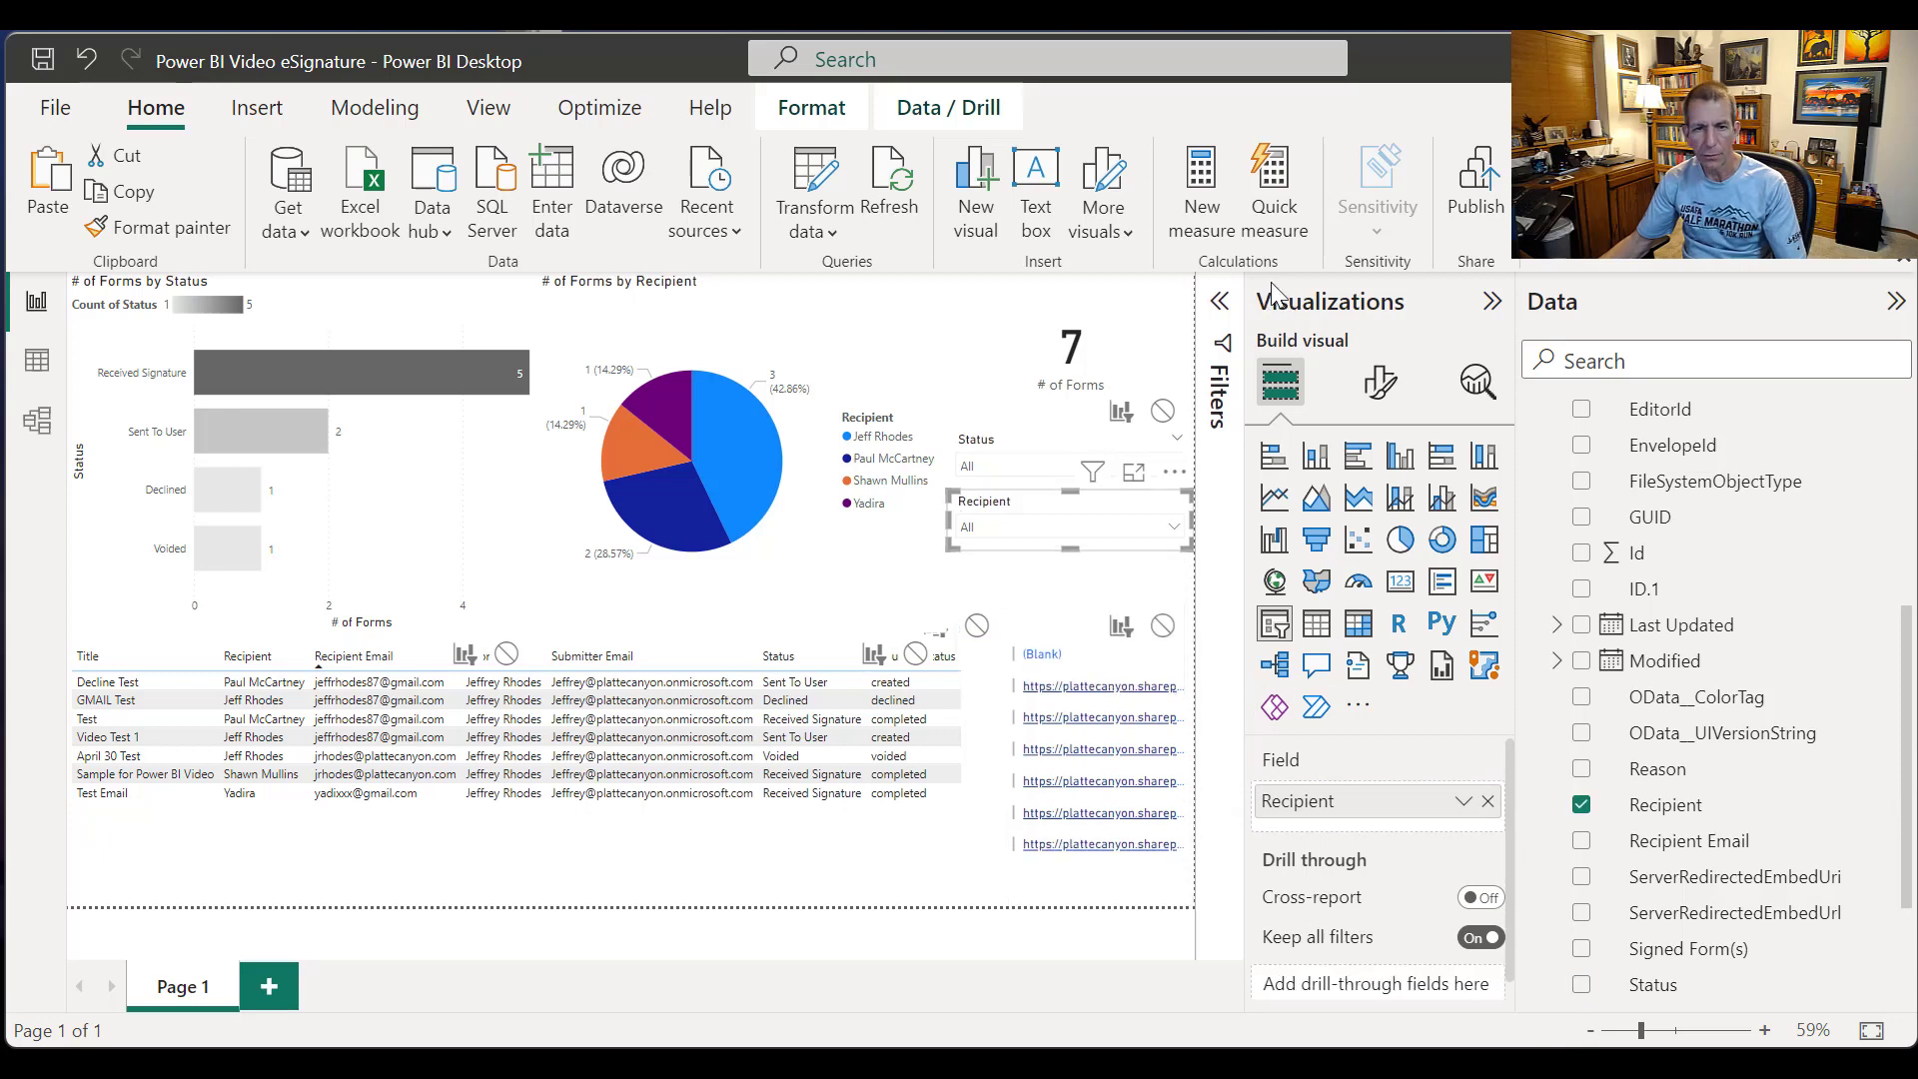
Step: Publish the report to My workspace and open the published copy in the browser, dismissing the feedback and PowerPoint prompts
click(1271, 284)
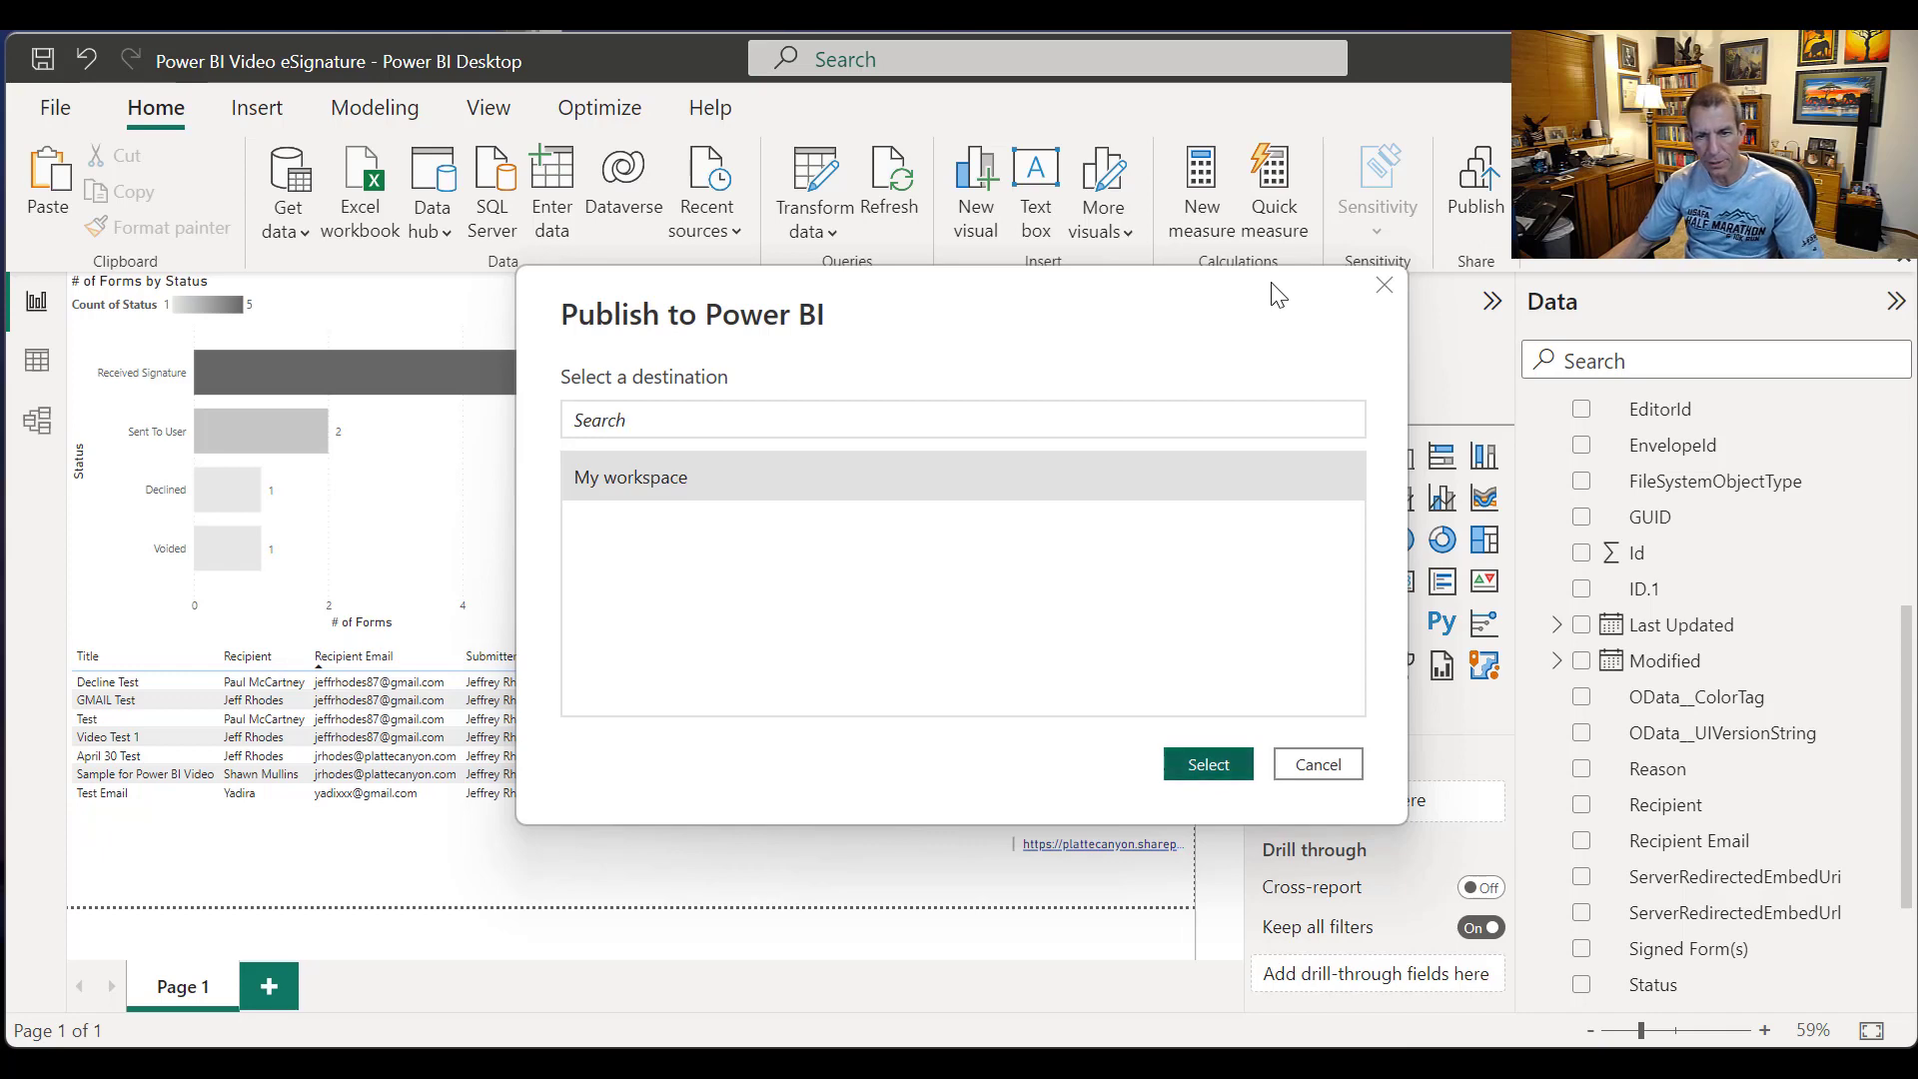
key(Return)
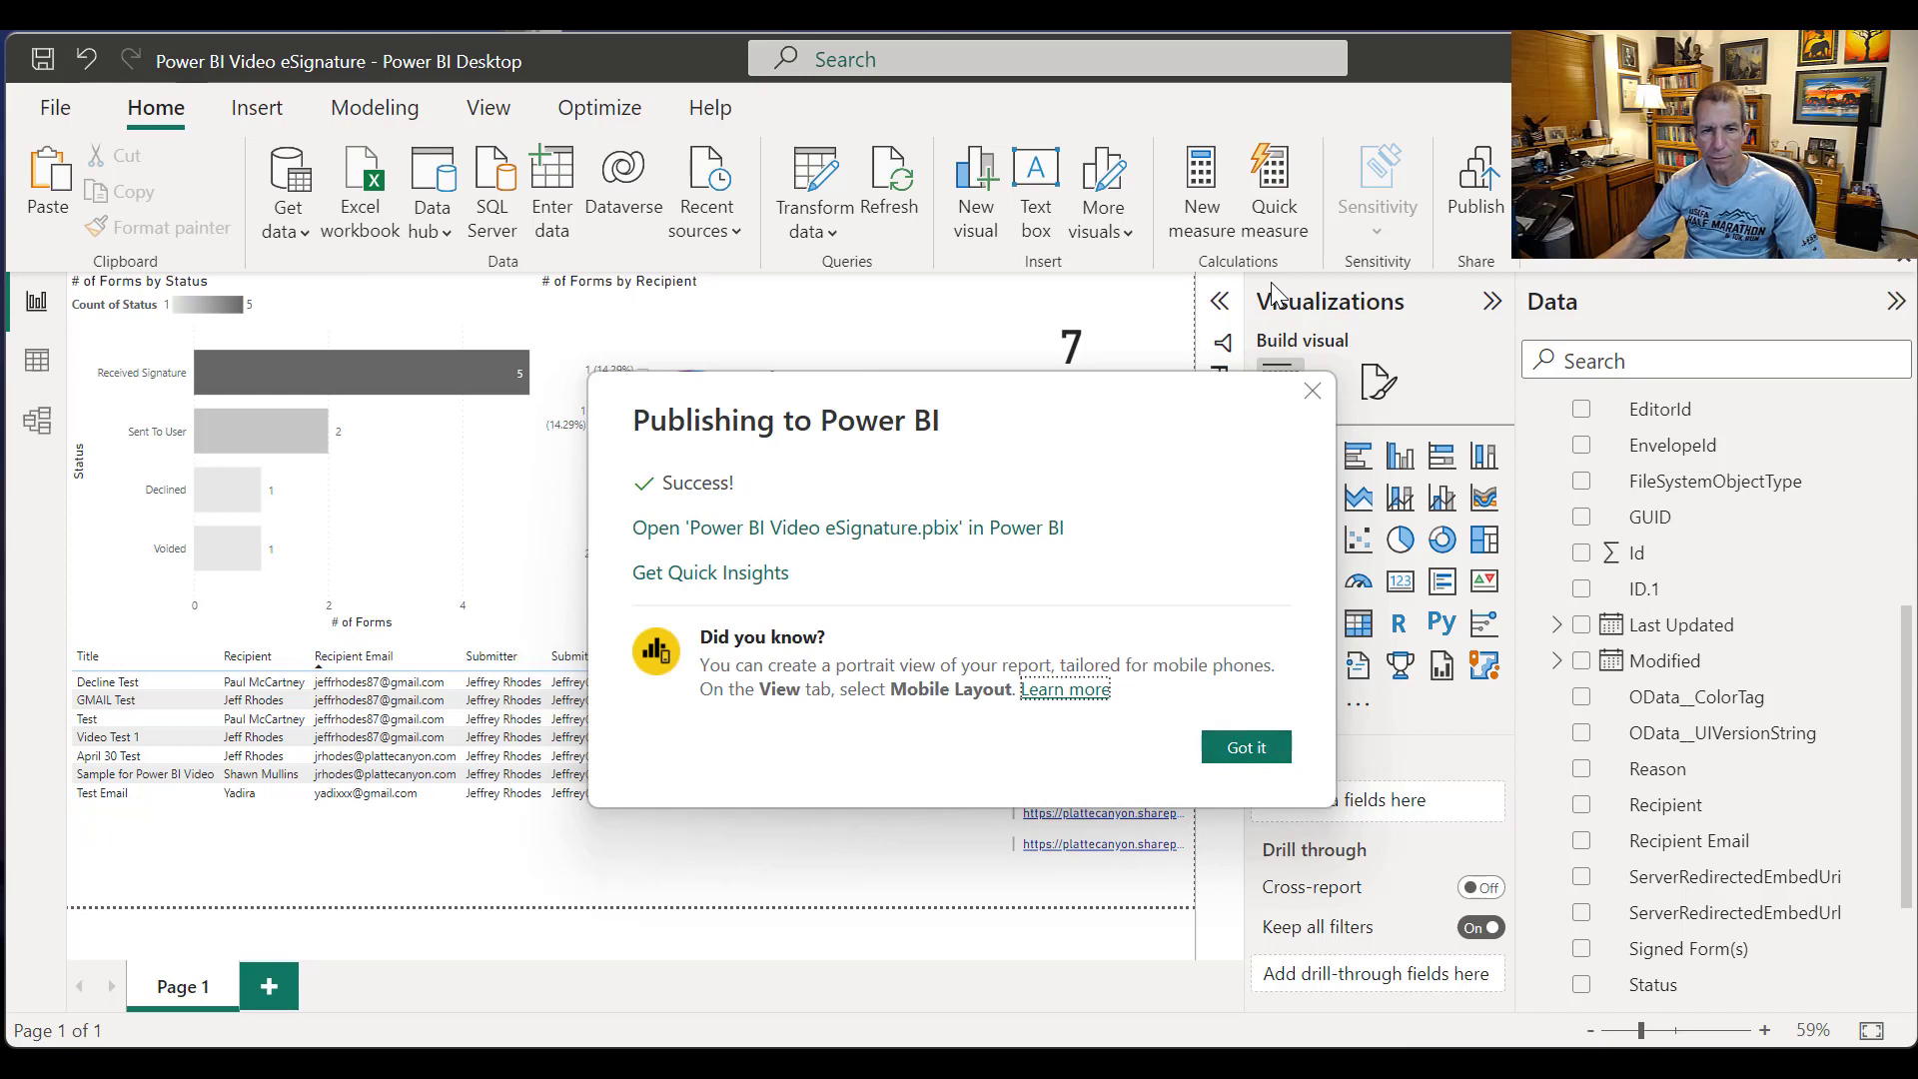
click(987, 536)
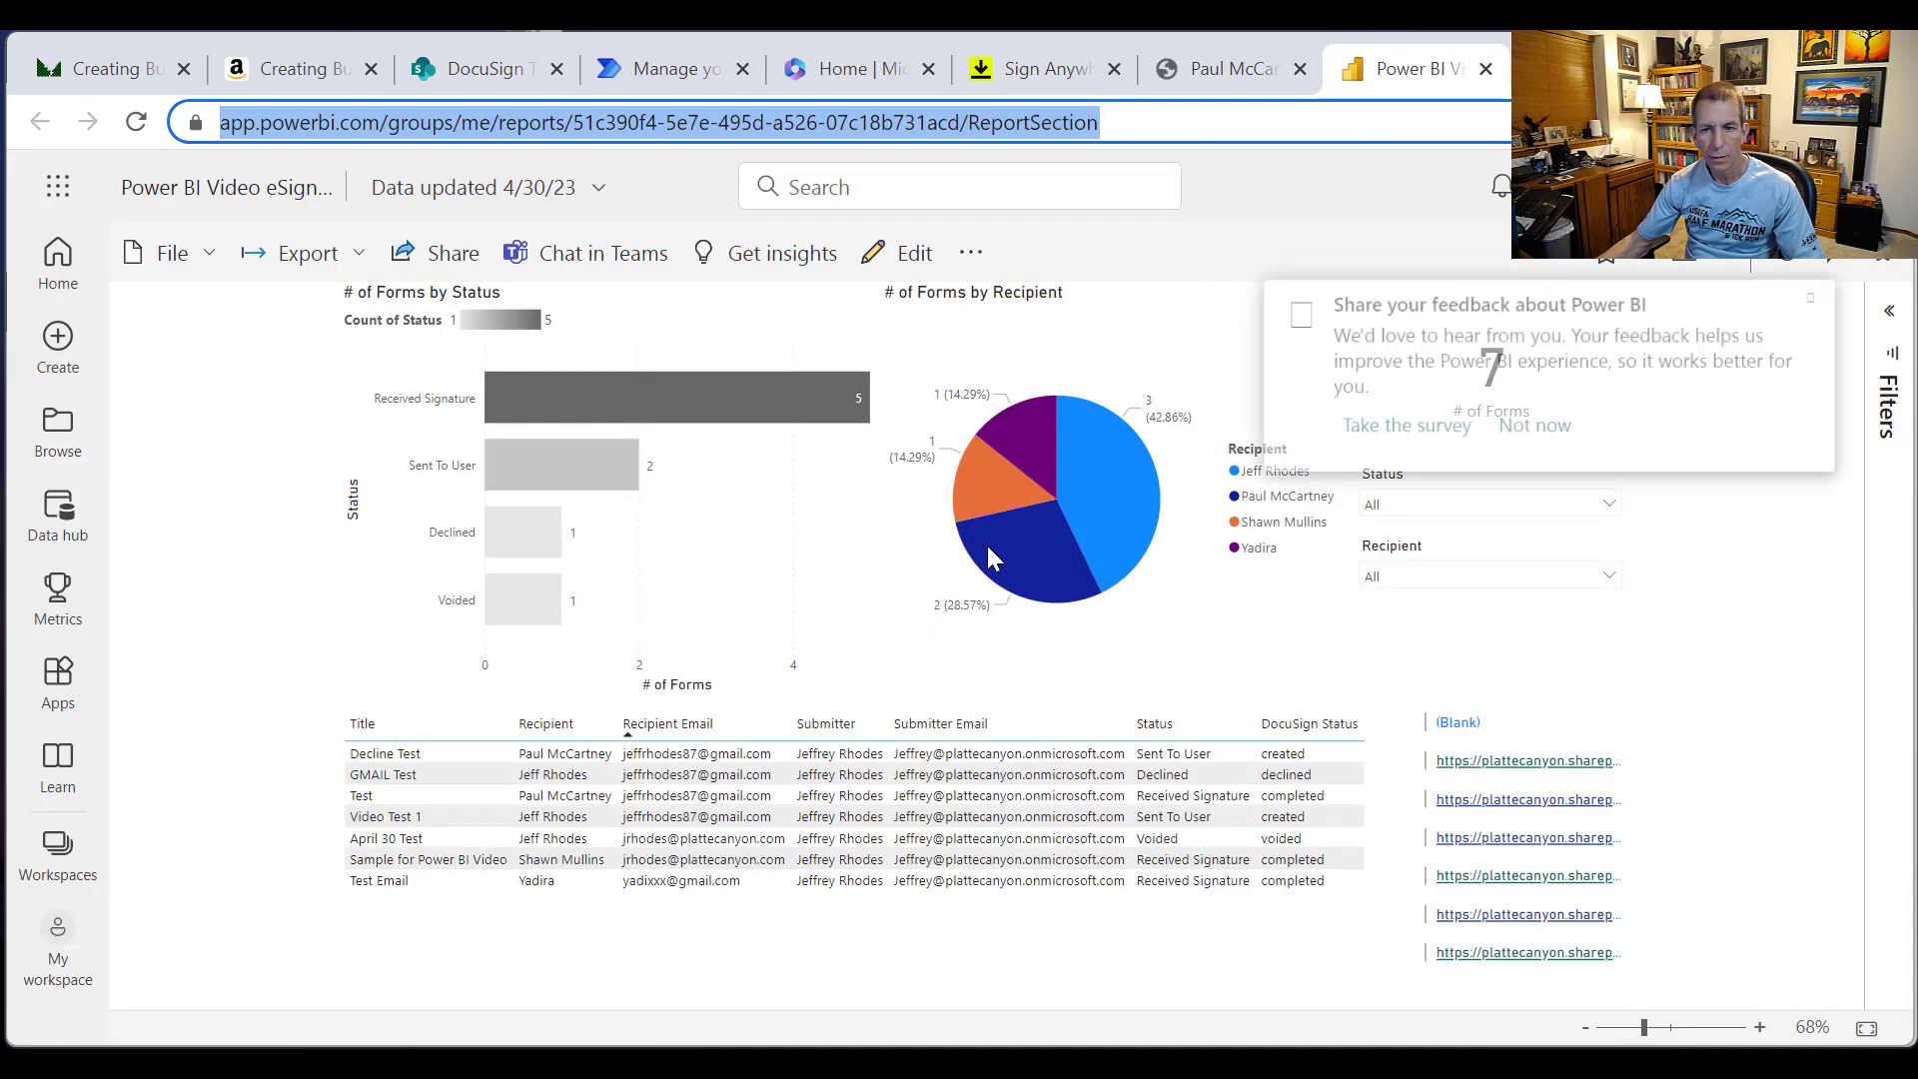
click(1567, 436)
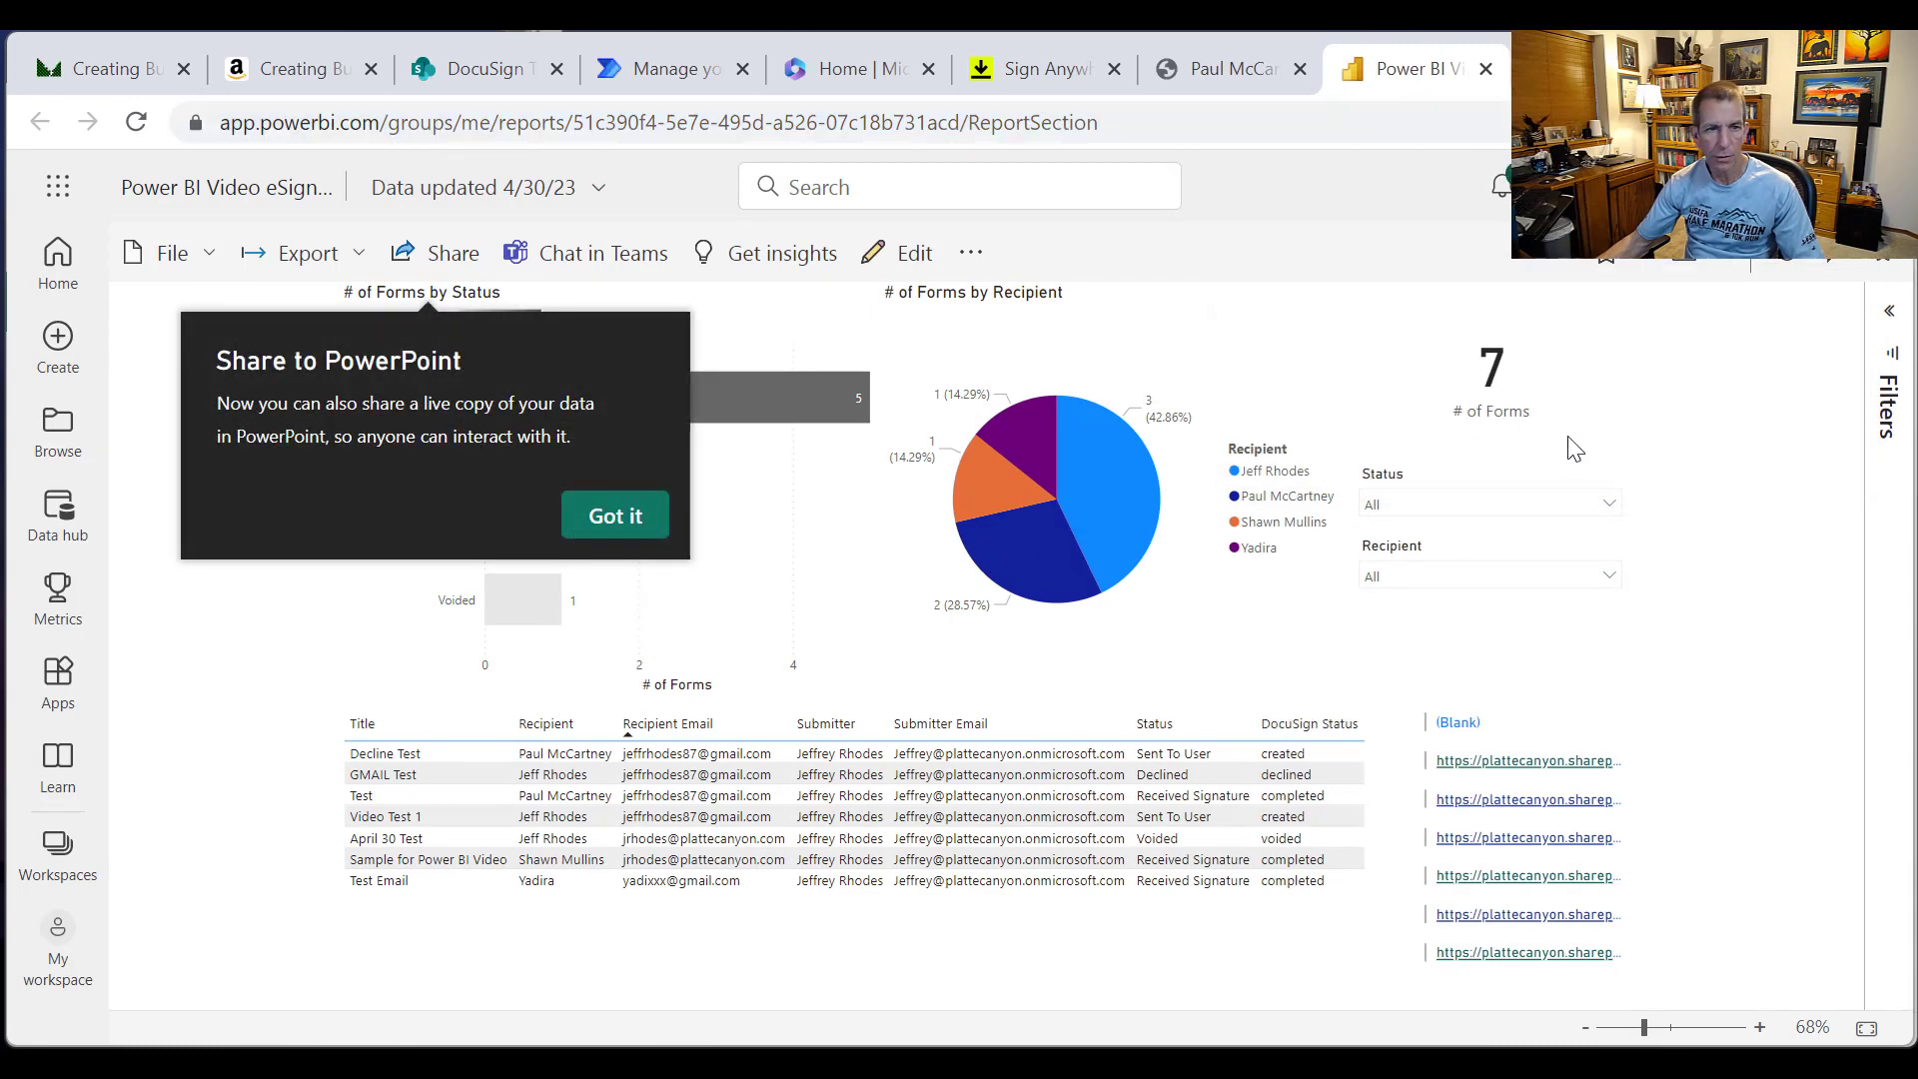
click(643, 519)
Step: Open the settings of the Power BI Video eSignature dataset from the Data hub
click(60, 544)
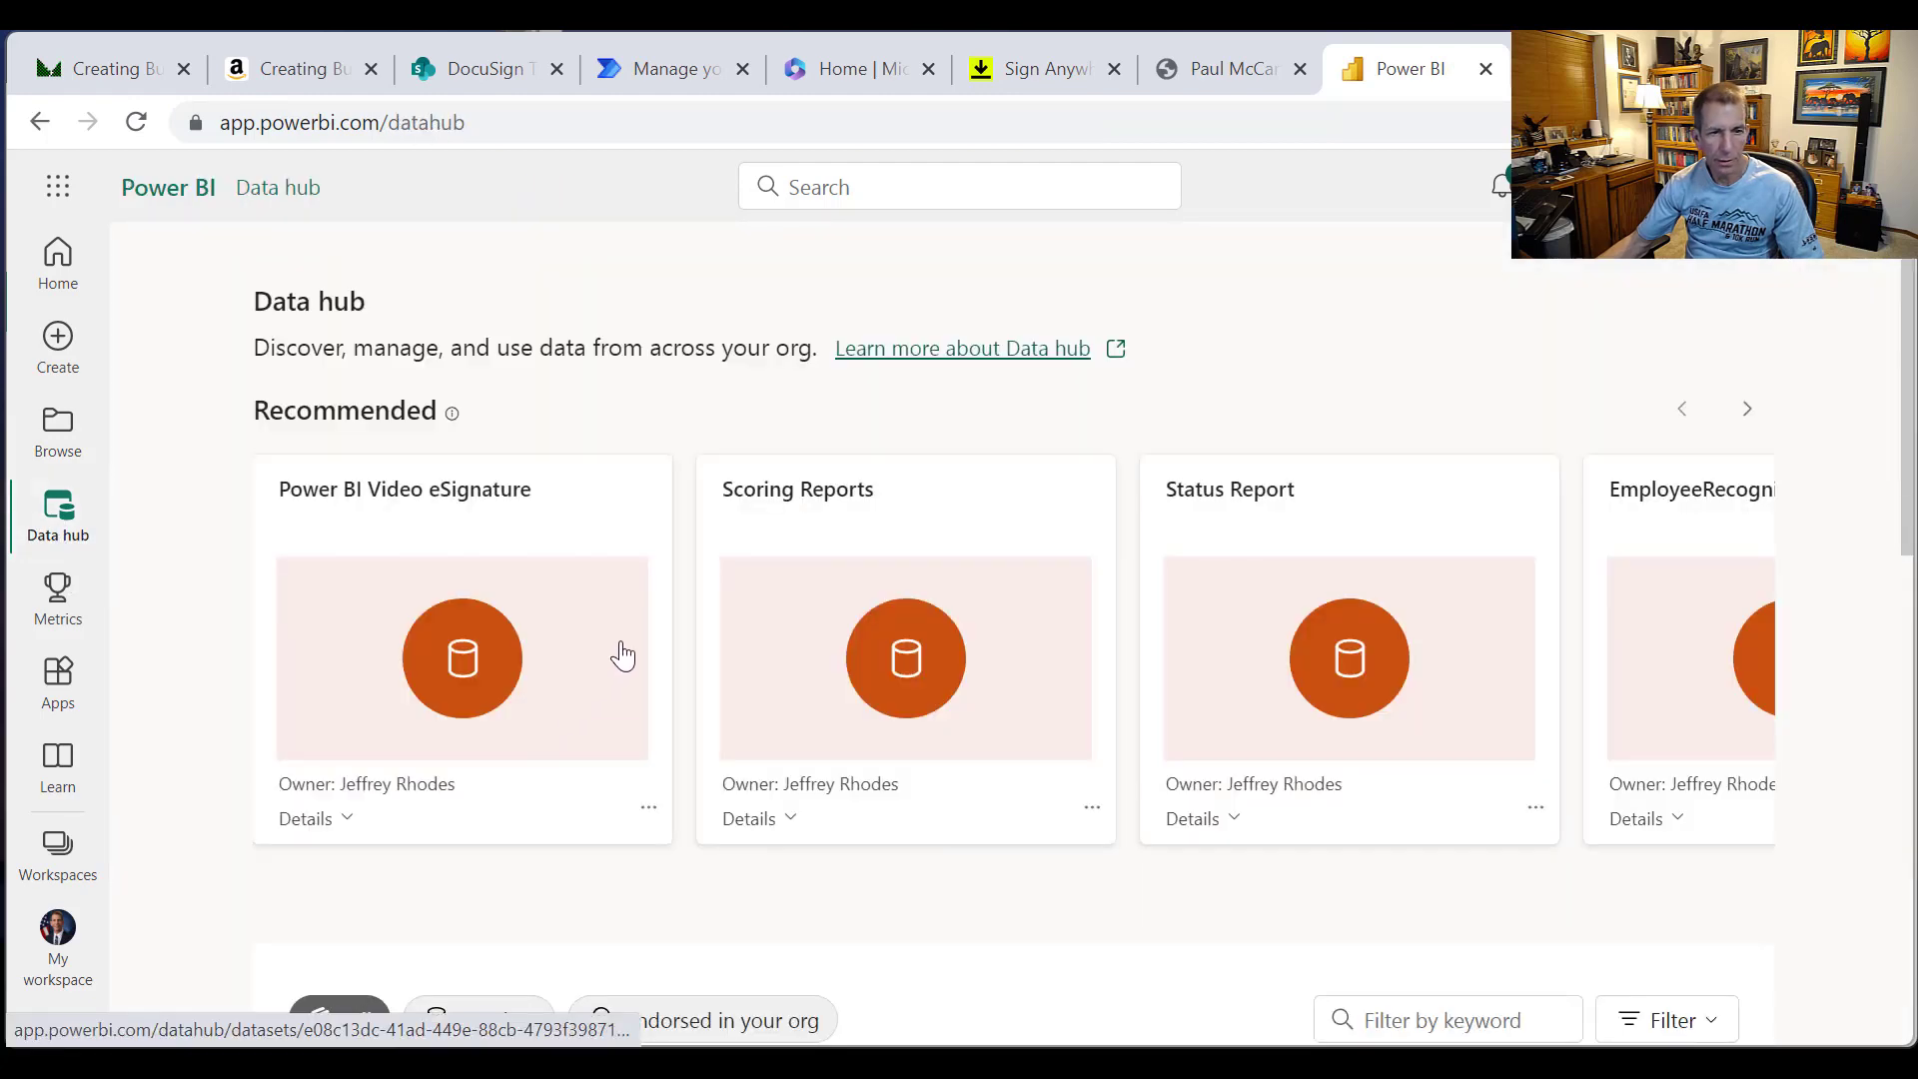
click(651, 809)
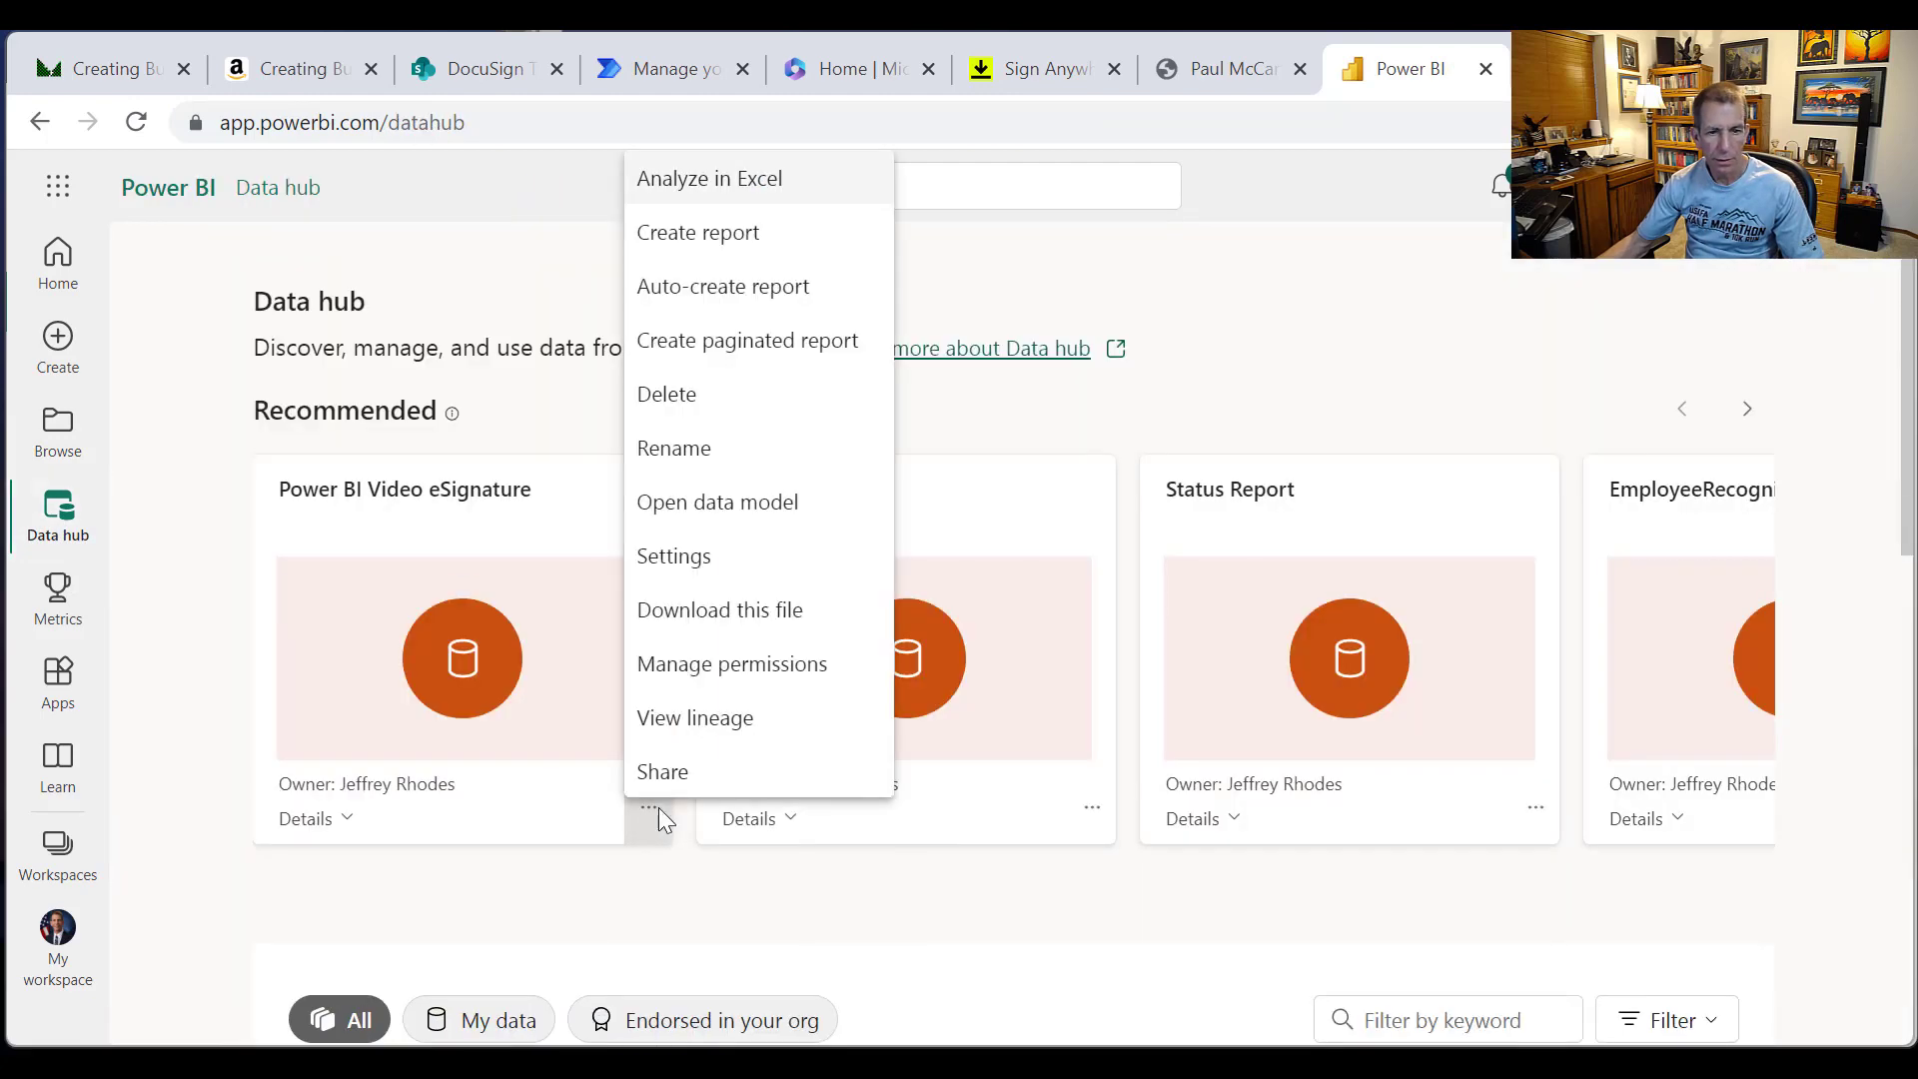
click(703, 557)
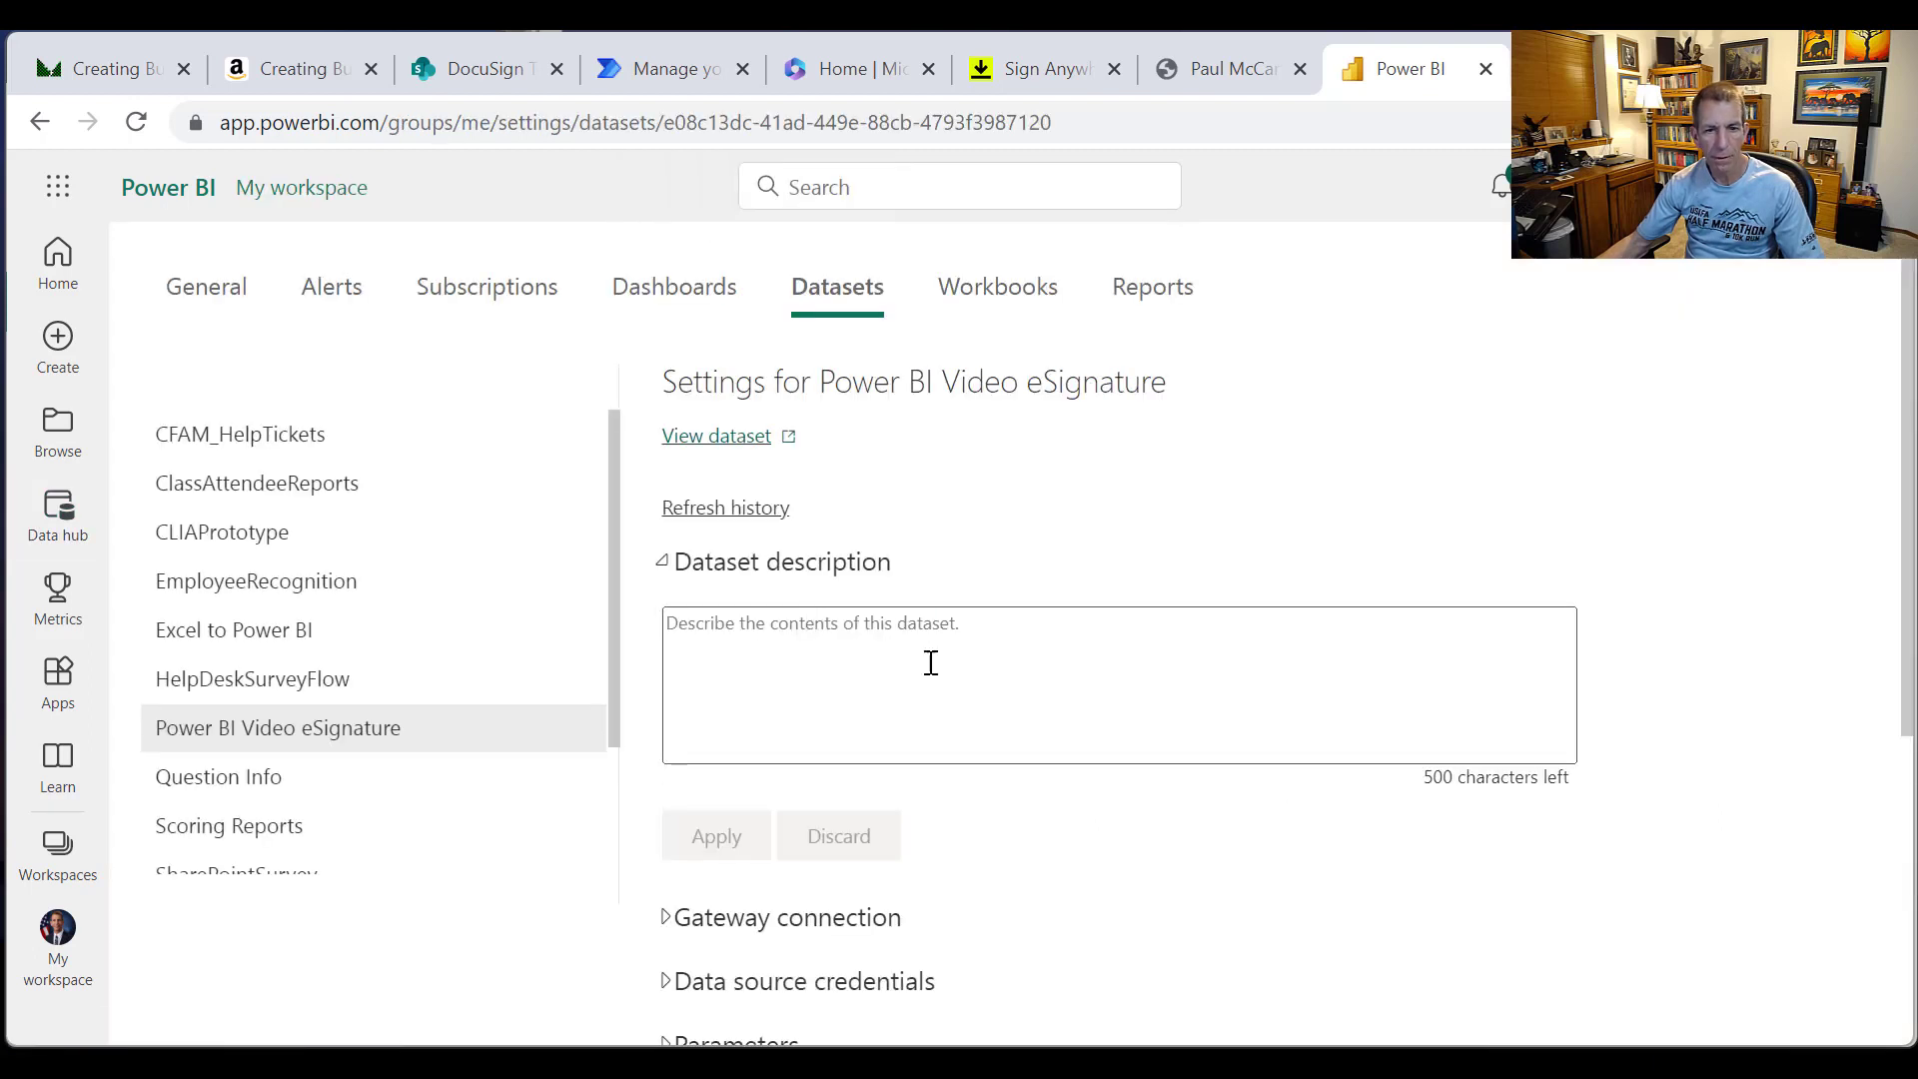
Step: Update the dataset's SharePointList credentials by signing in with OAuth2 authentication and the Organizational privacy level
scroll(931, 662, down, 3)
click(675, 687)
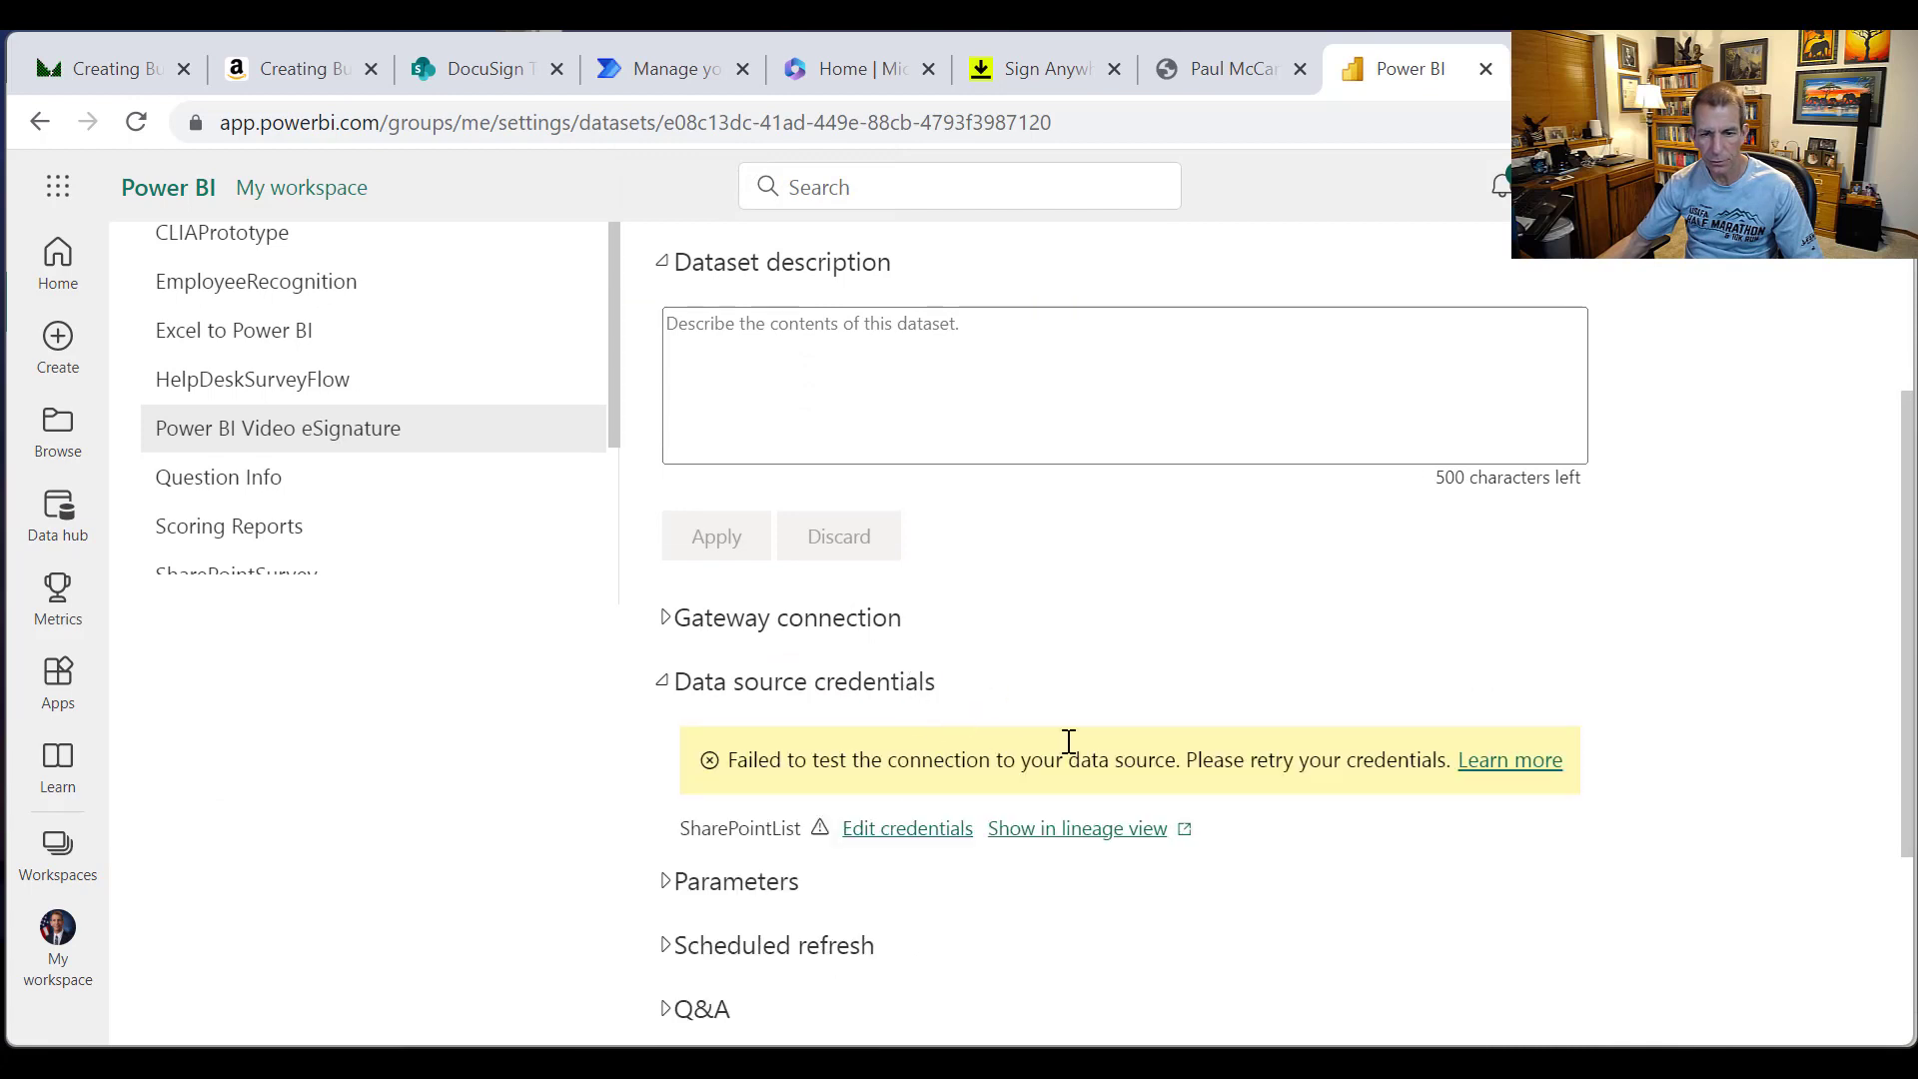
click(911, 831)
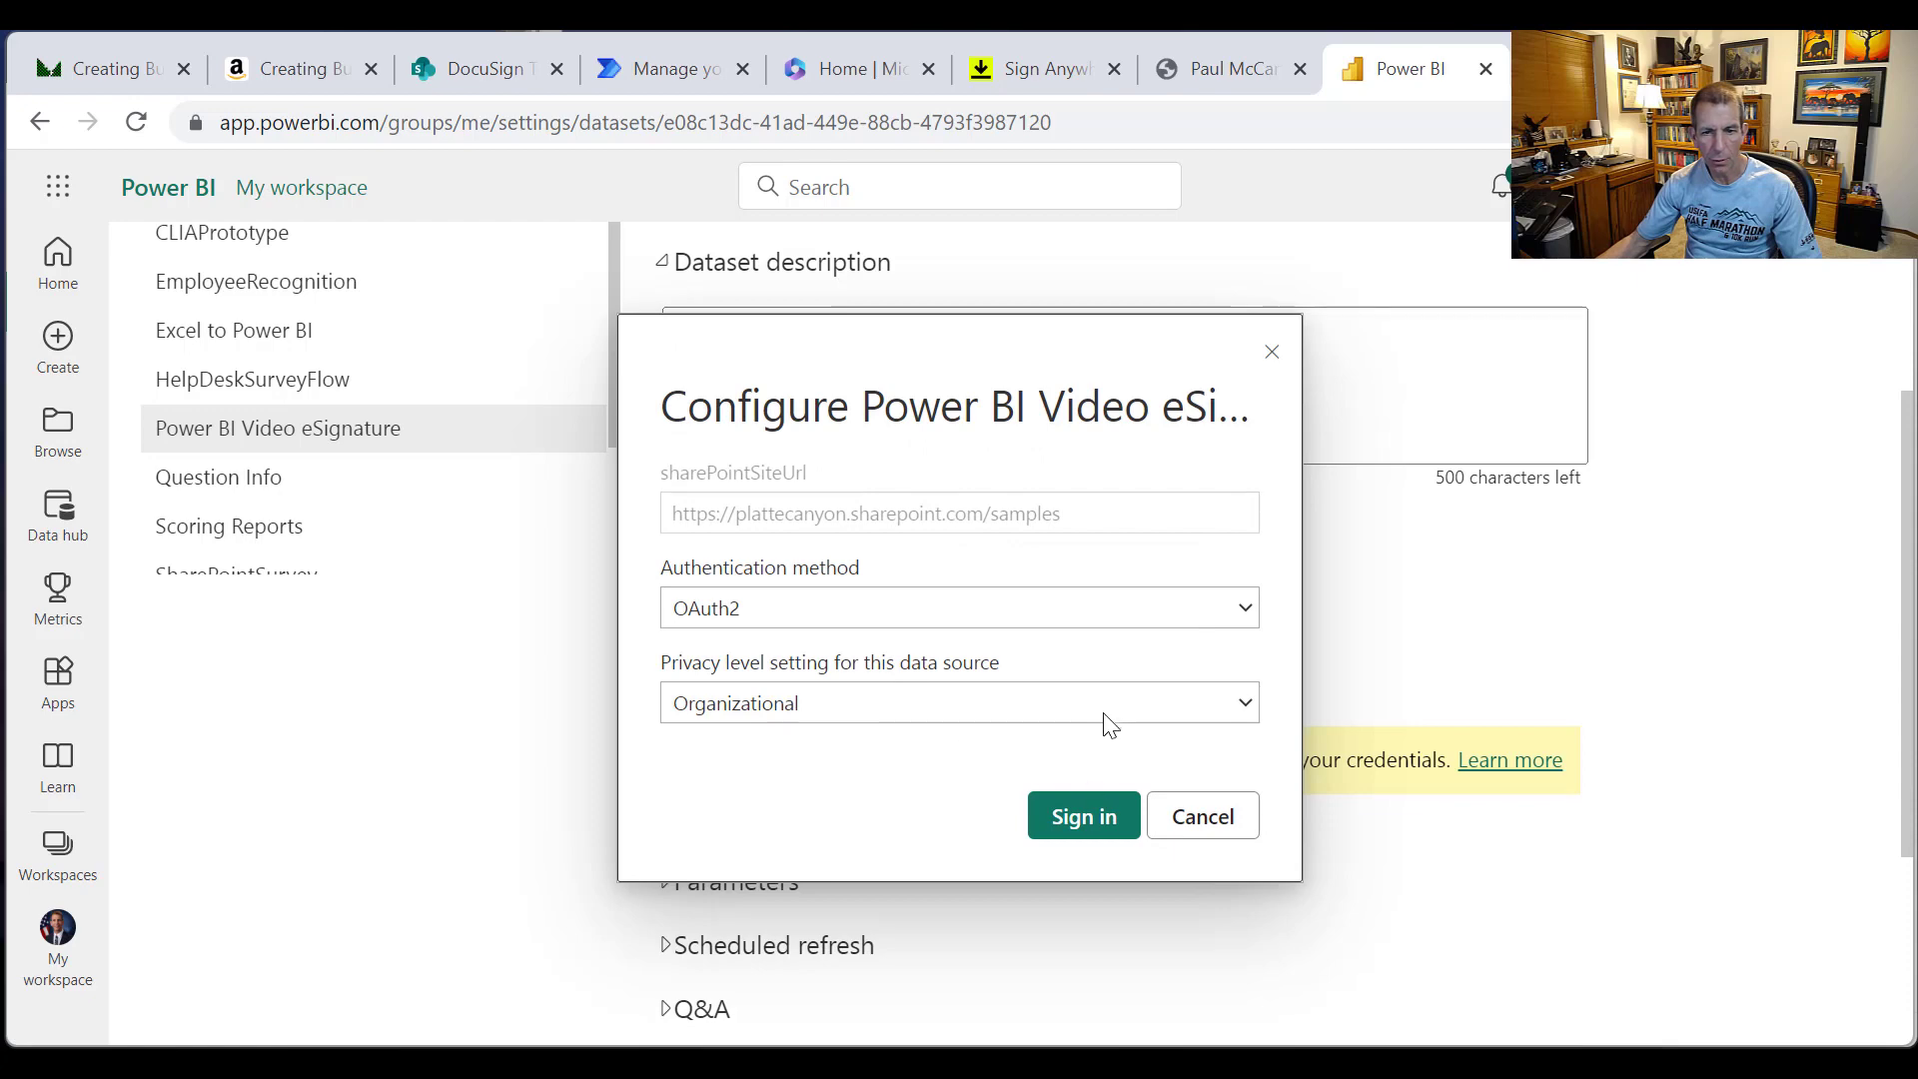
click(1082, 827)
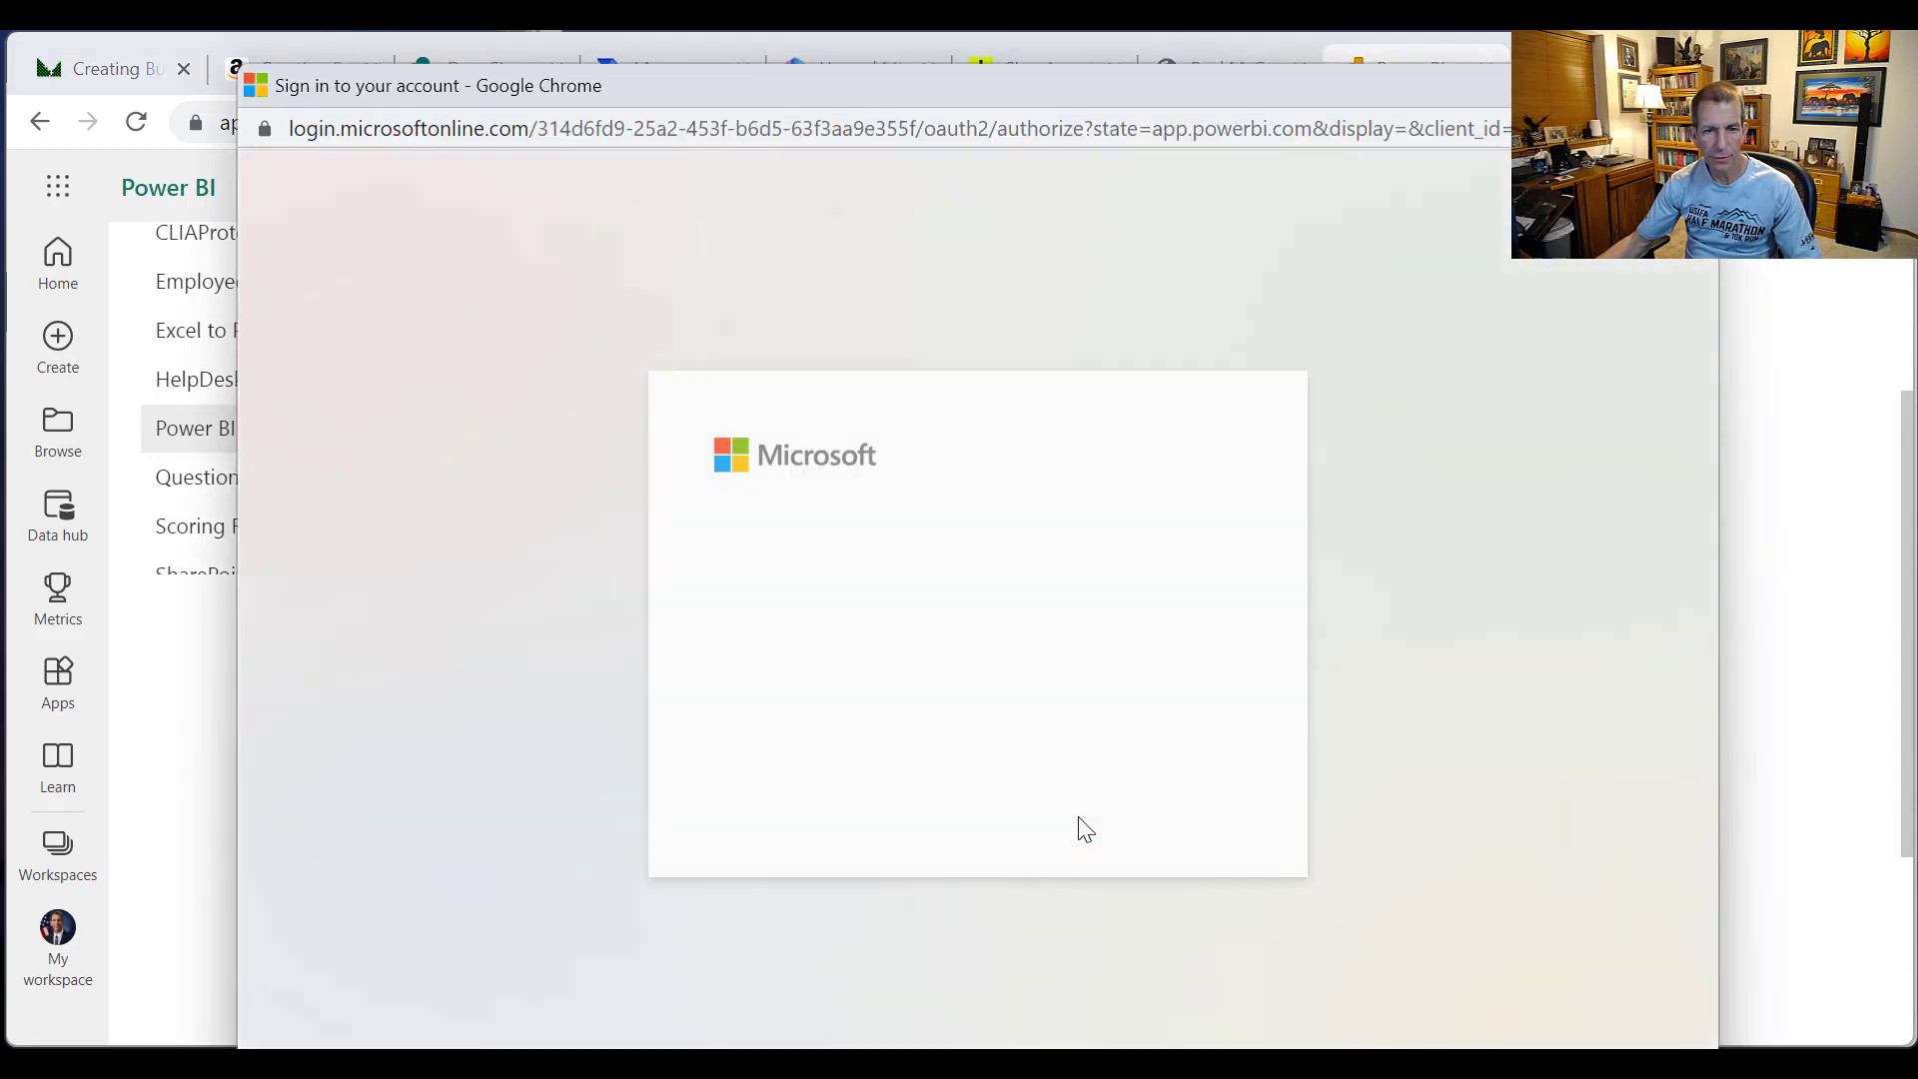
click(961, 646)
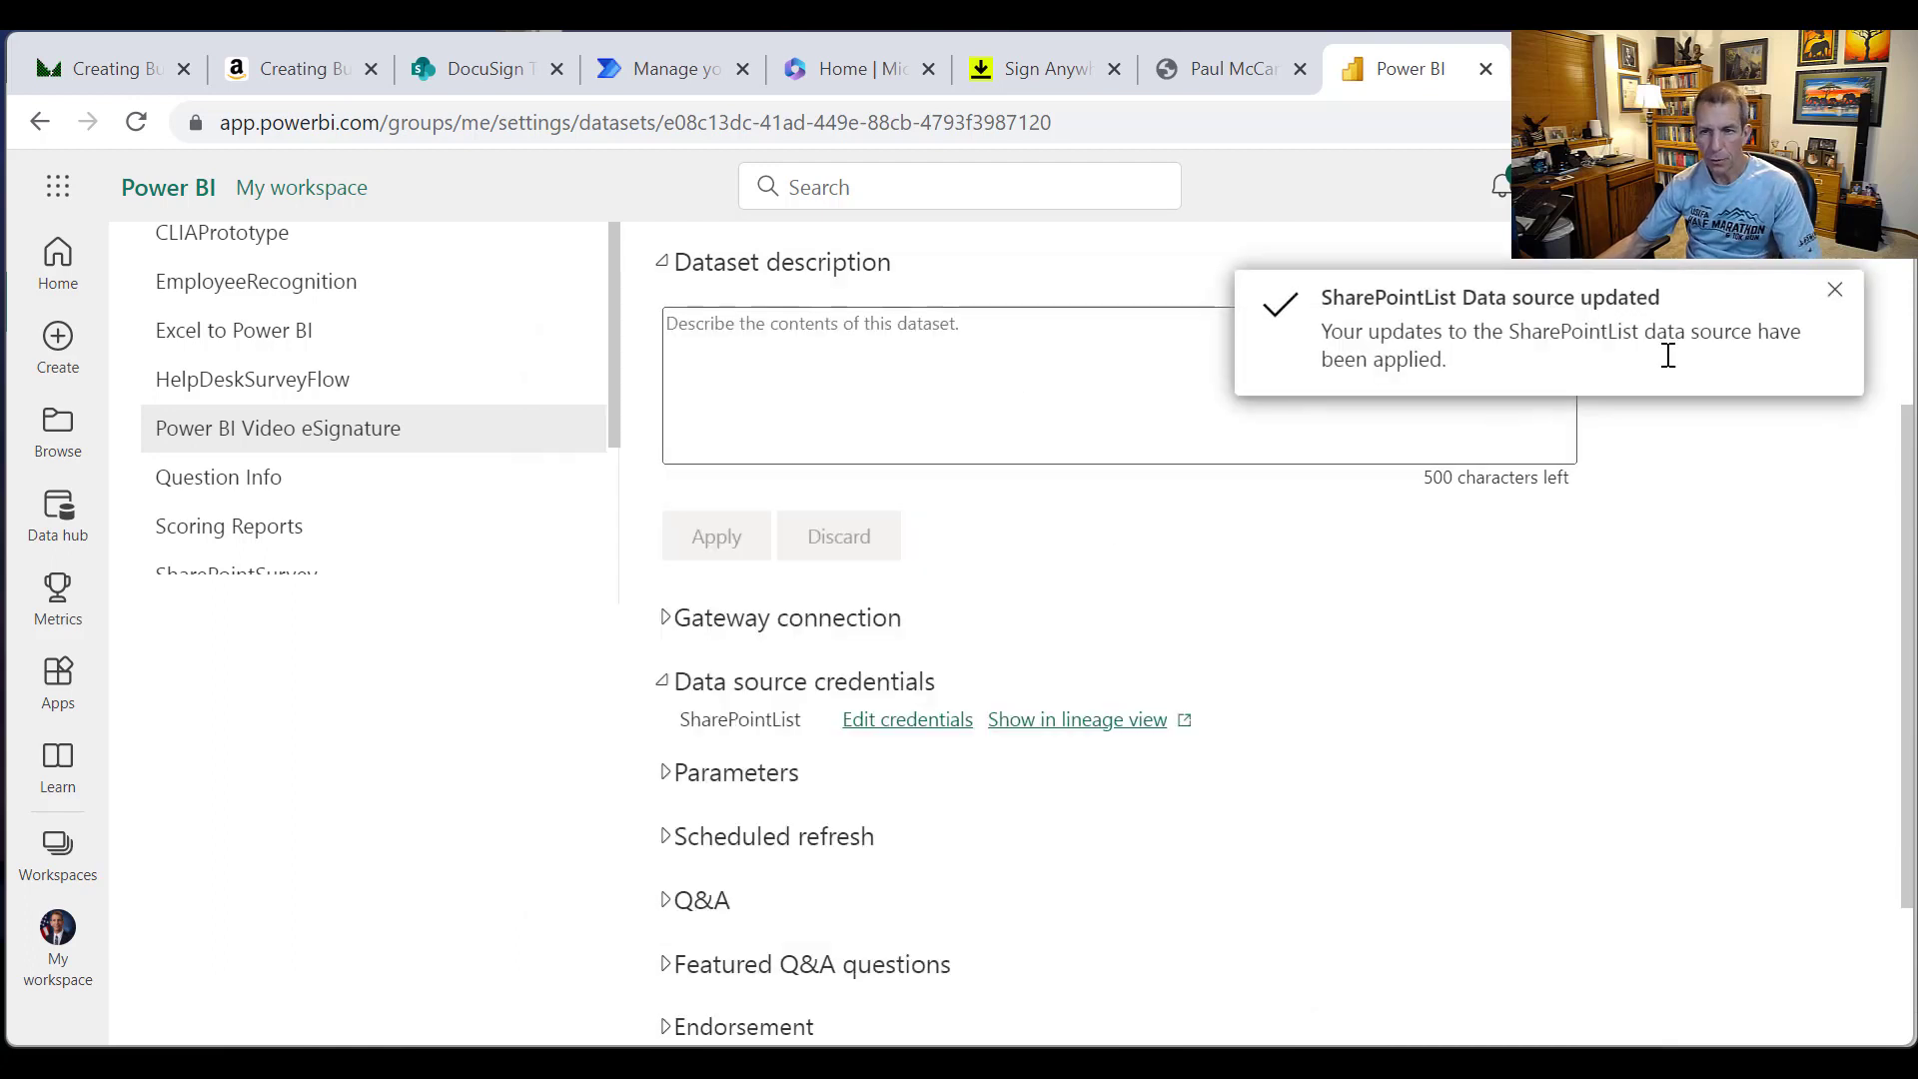
click(1838, 302)
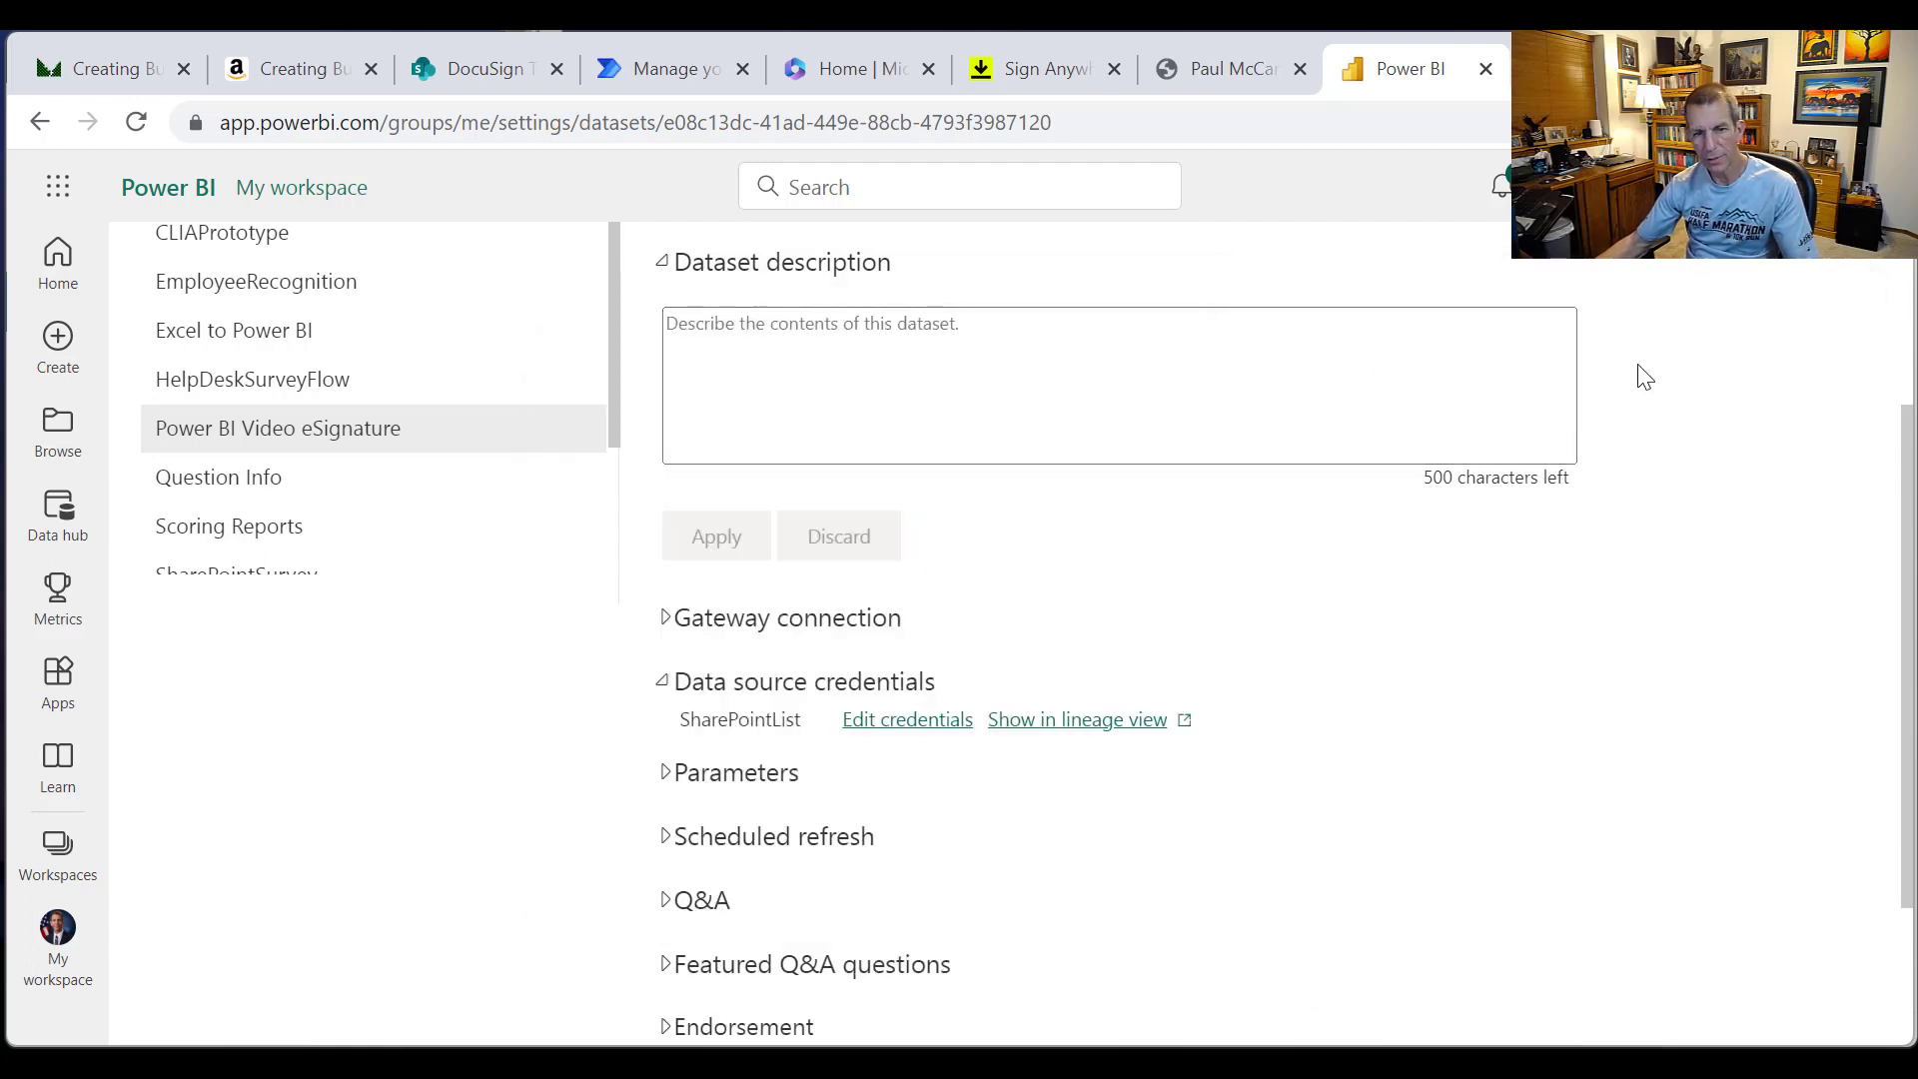
Step: Switch on the dataset's scheduled refresh with a Daily frequency, and switch it back off
click(672, 846)
scroll(999, 790, down, 3)
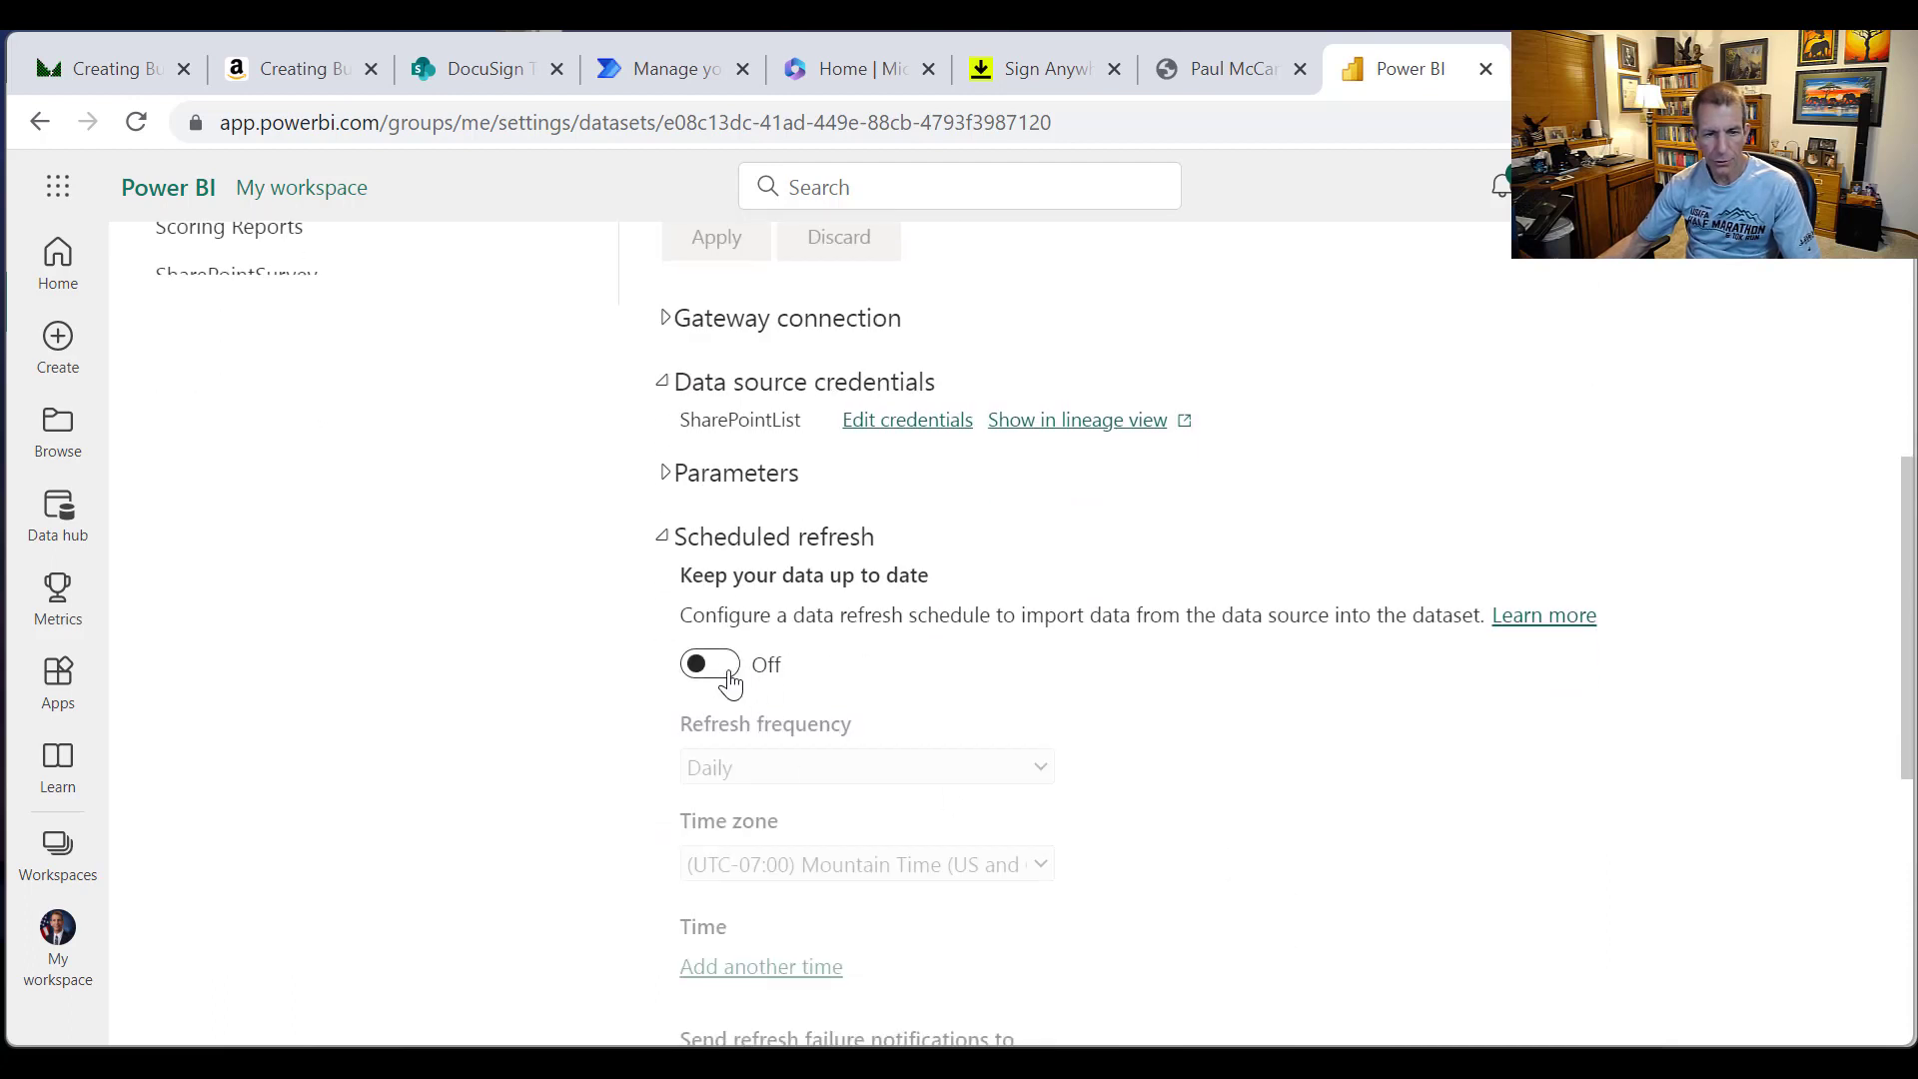
click(723, 670)
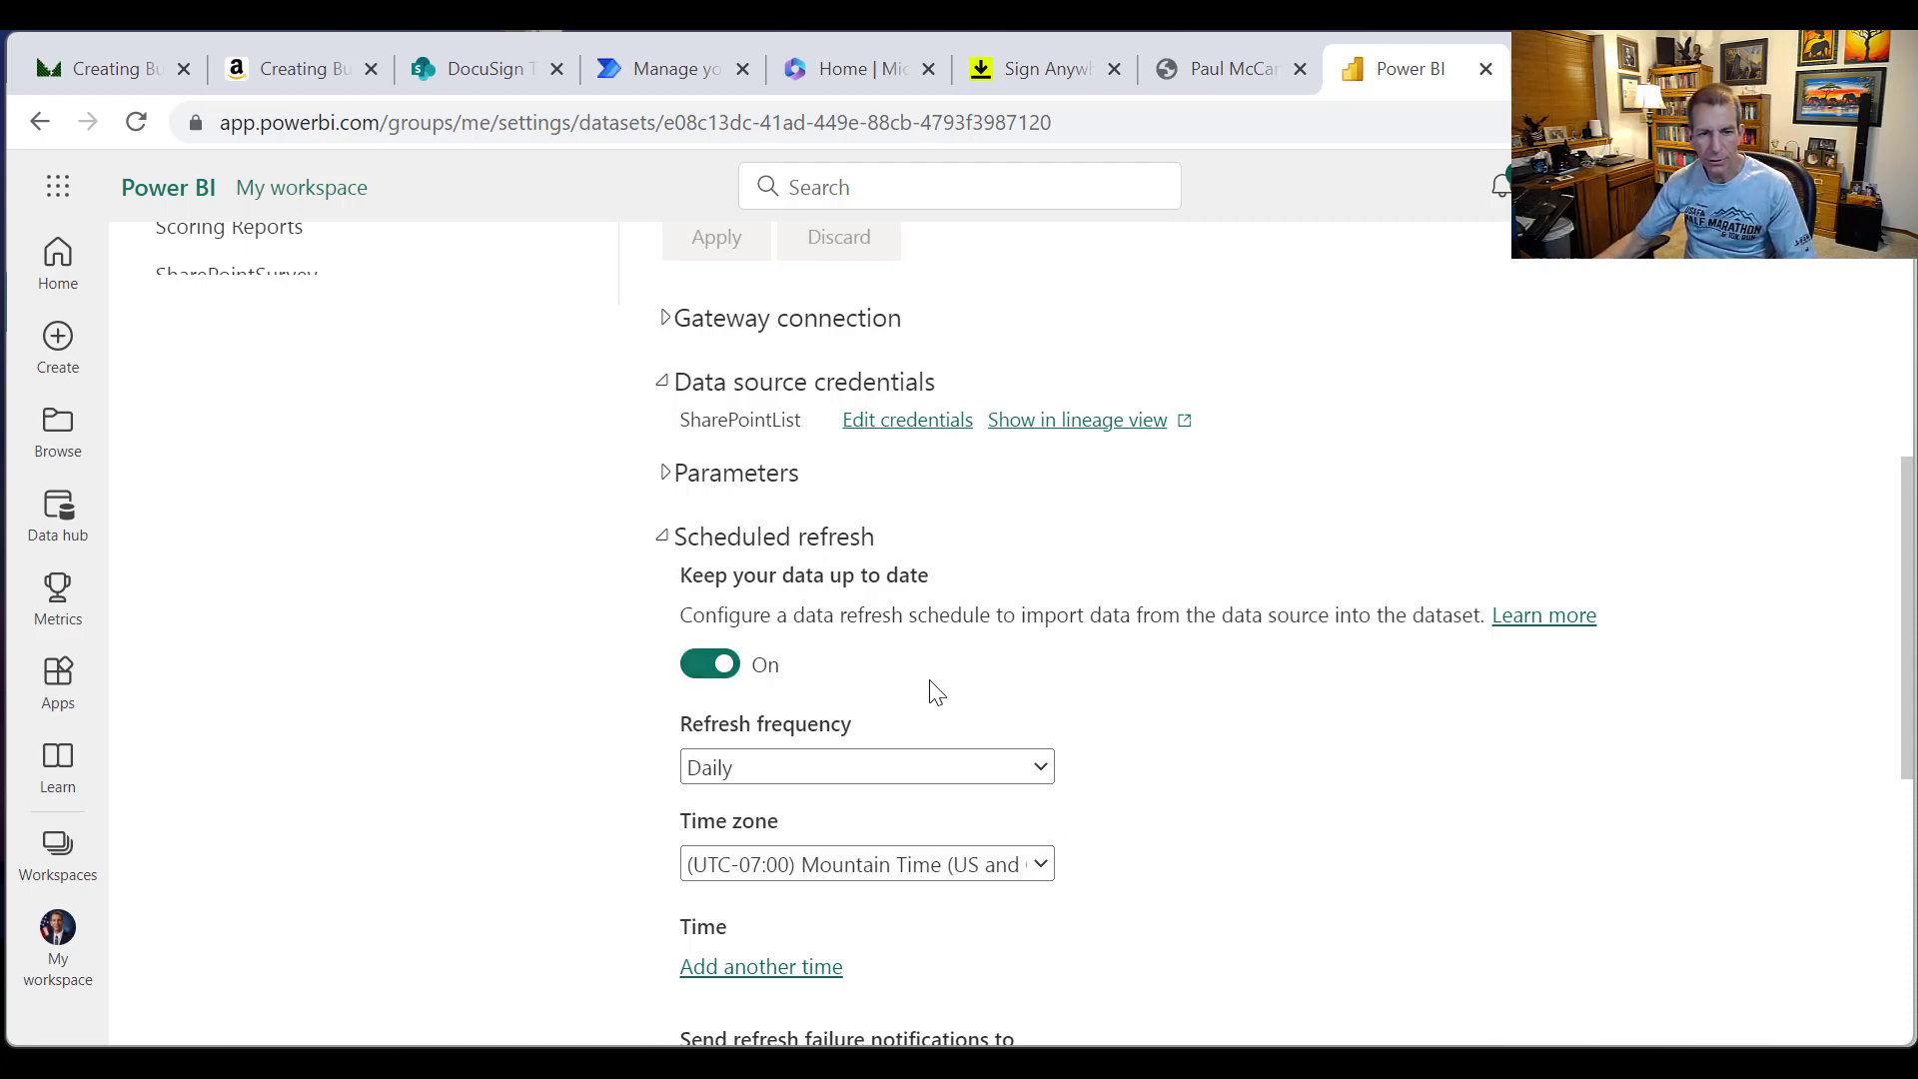
click(712, 675)
scroll(859, 699, up, 6)
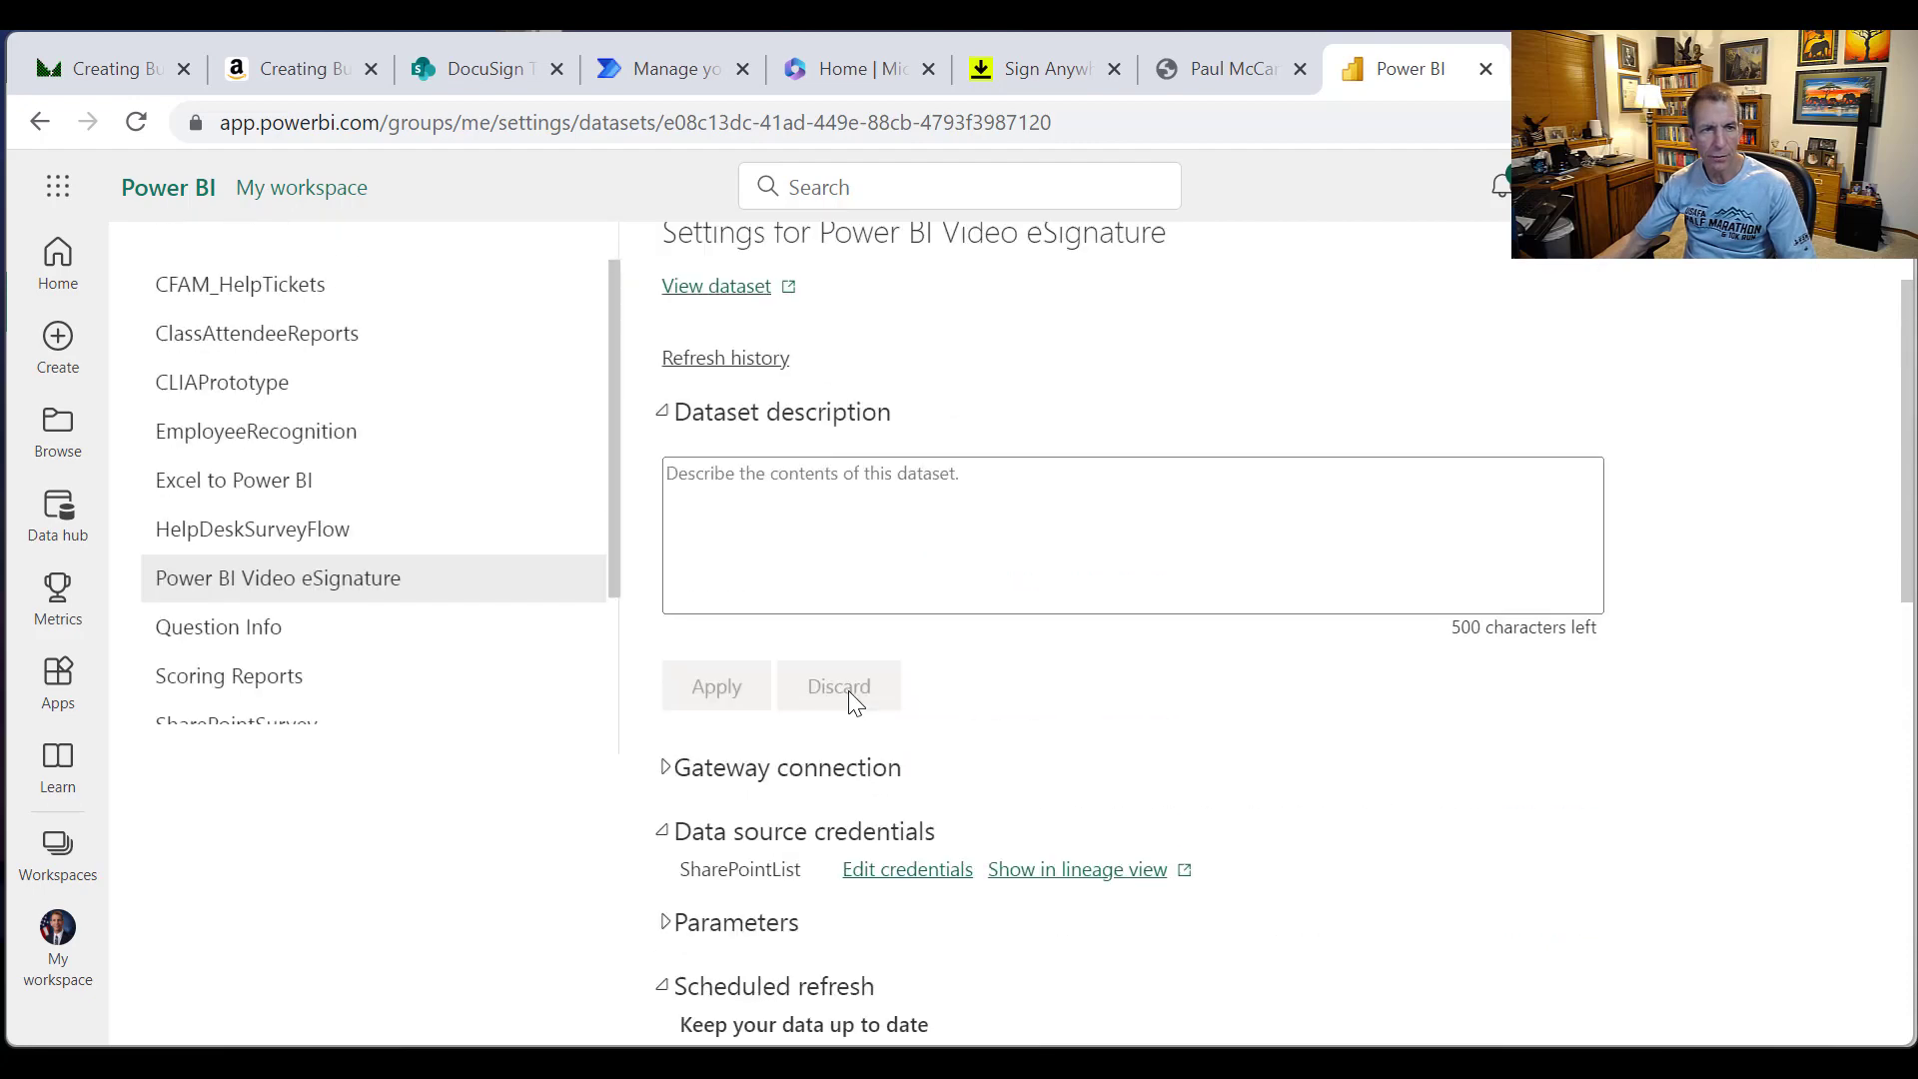
Step: Reopen the published Power BI Video eSignature report from the recent items on the Home page
click(58, 262)
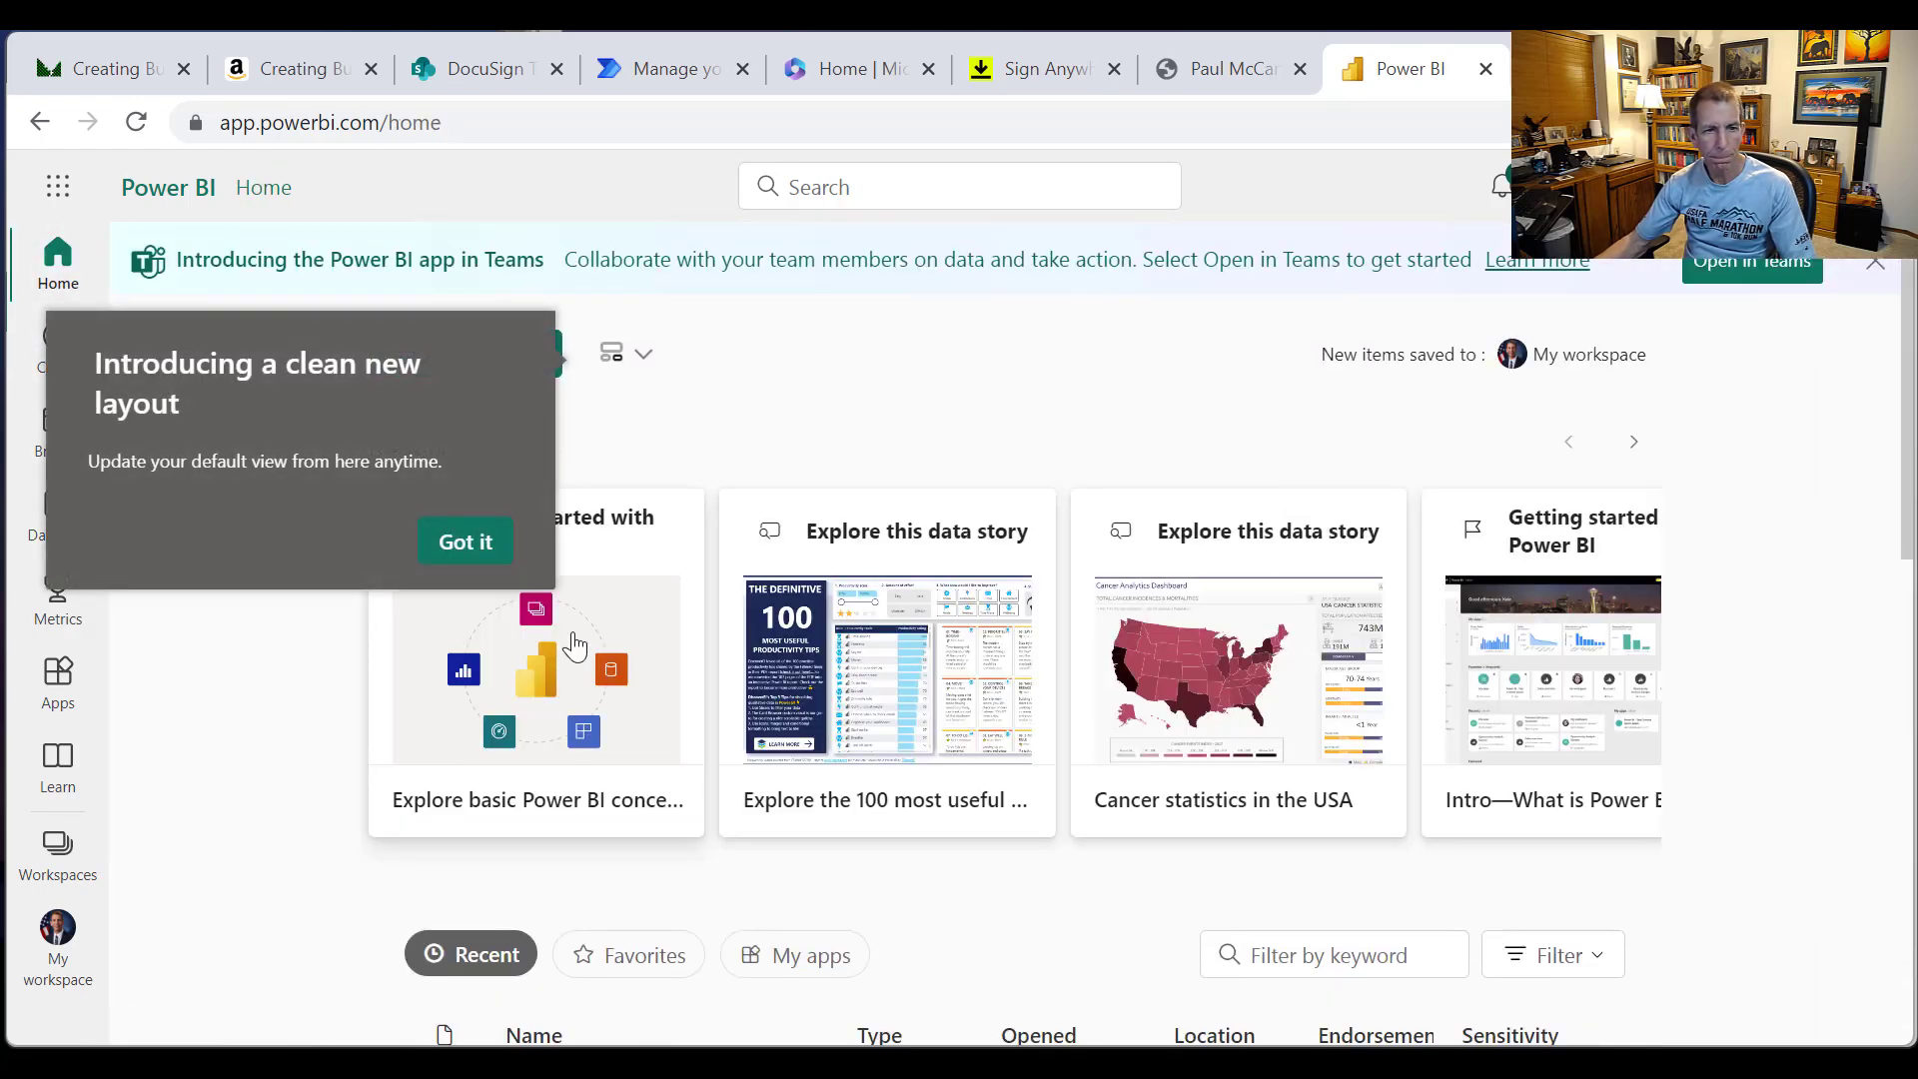
click(471, 542)
scroll(783, 942, down, 2)
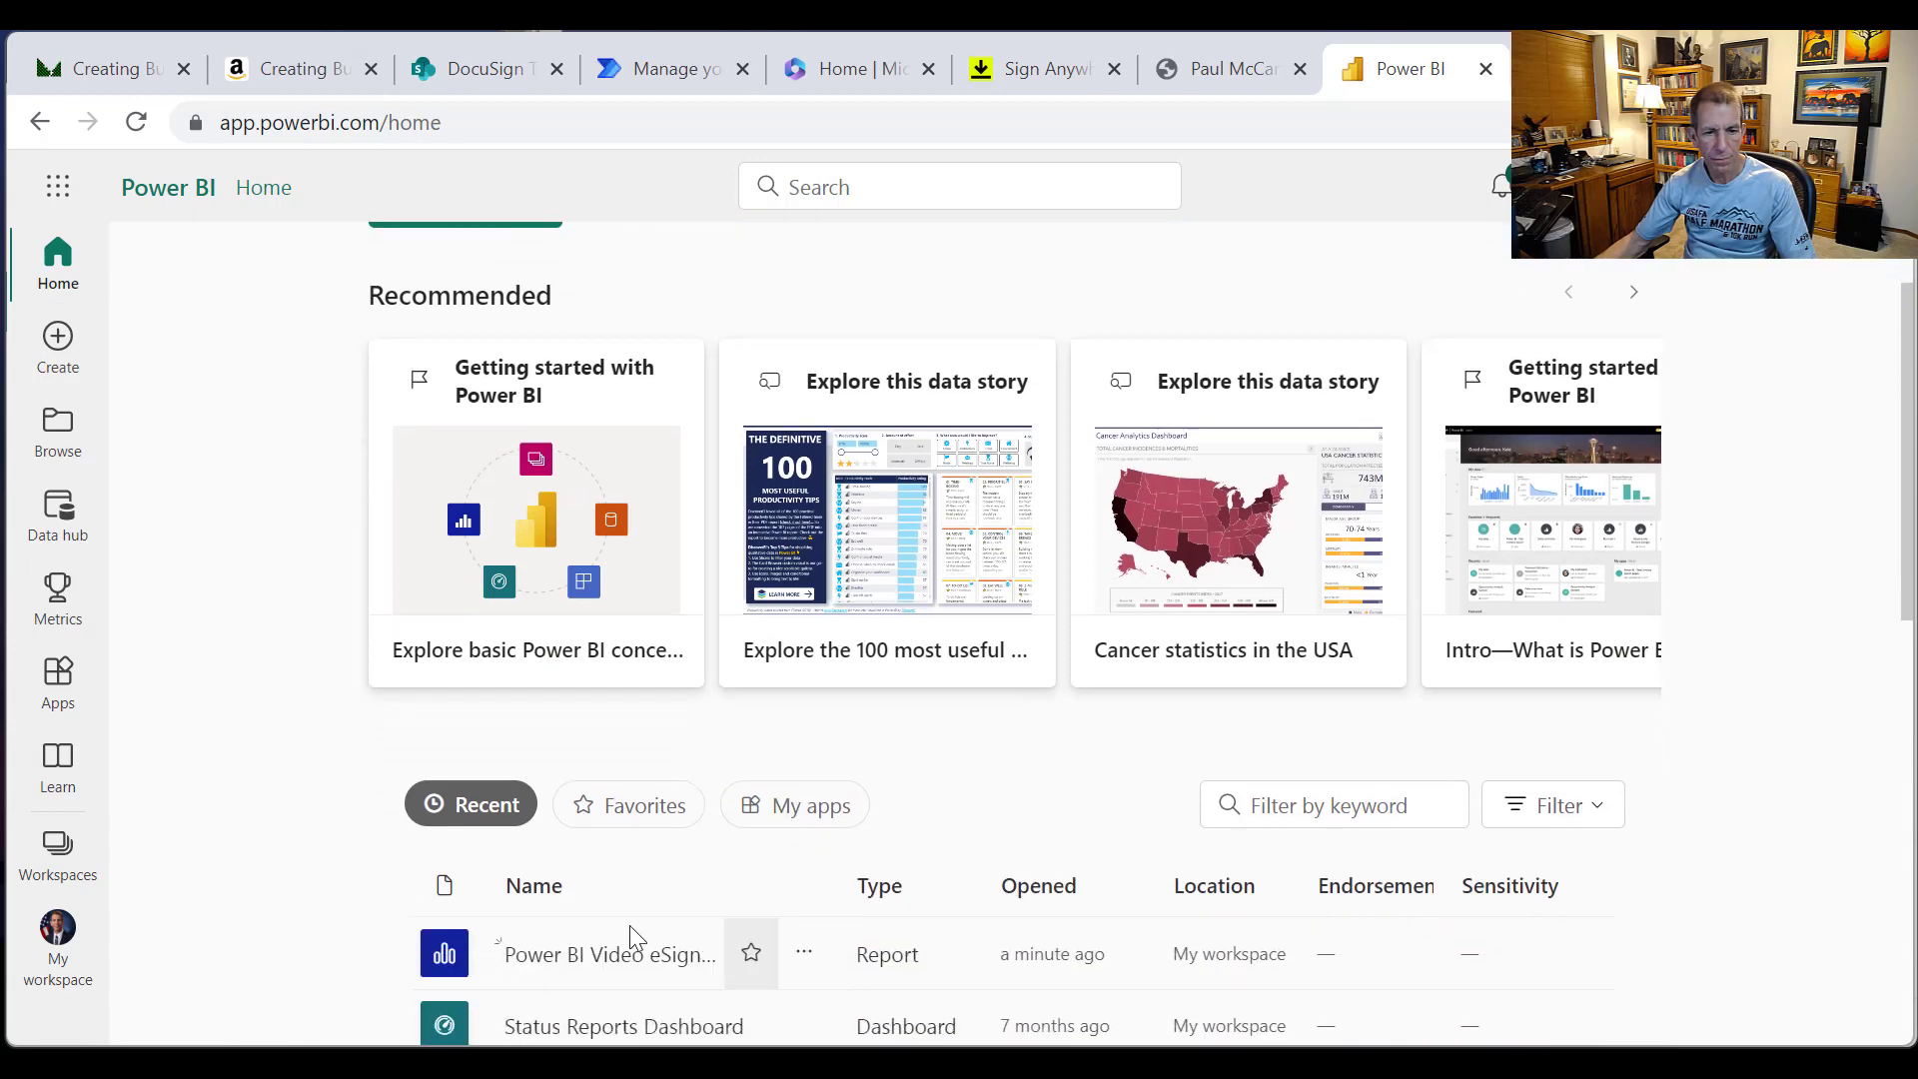
click(629, 969)
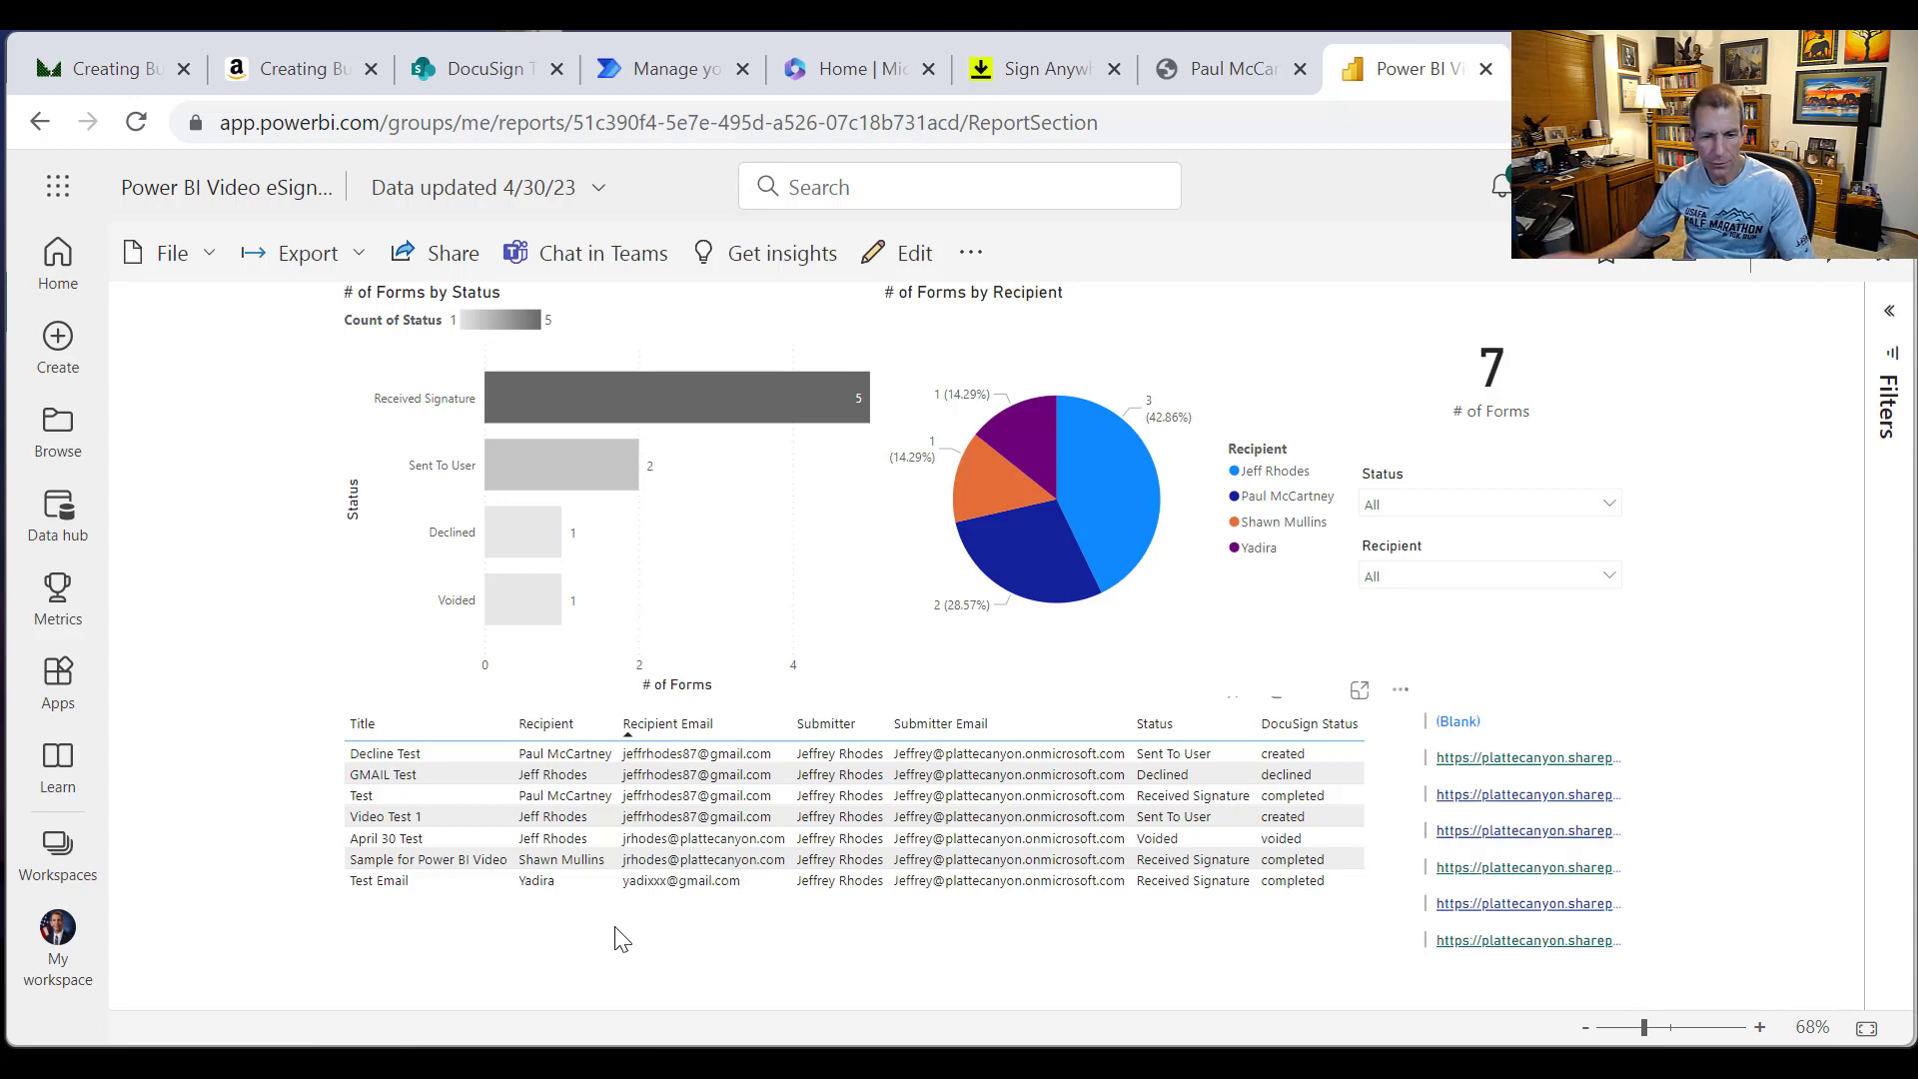
Step: Switch back to Power BI Desktop and open the DocuSign Test query in the Power Query Editor at its Status columns
click(800, 1064)
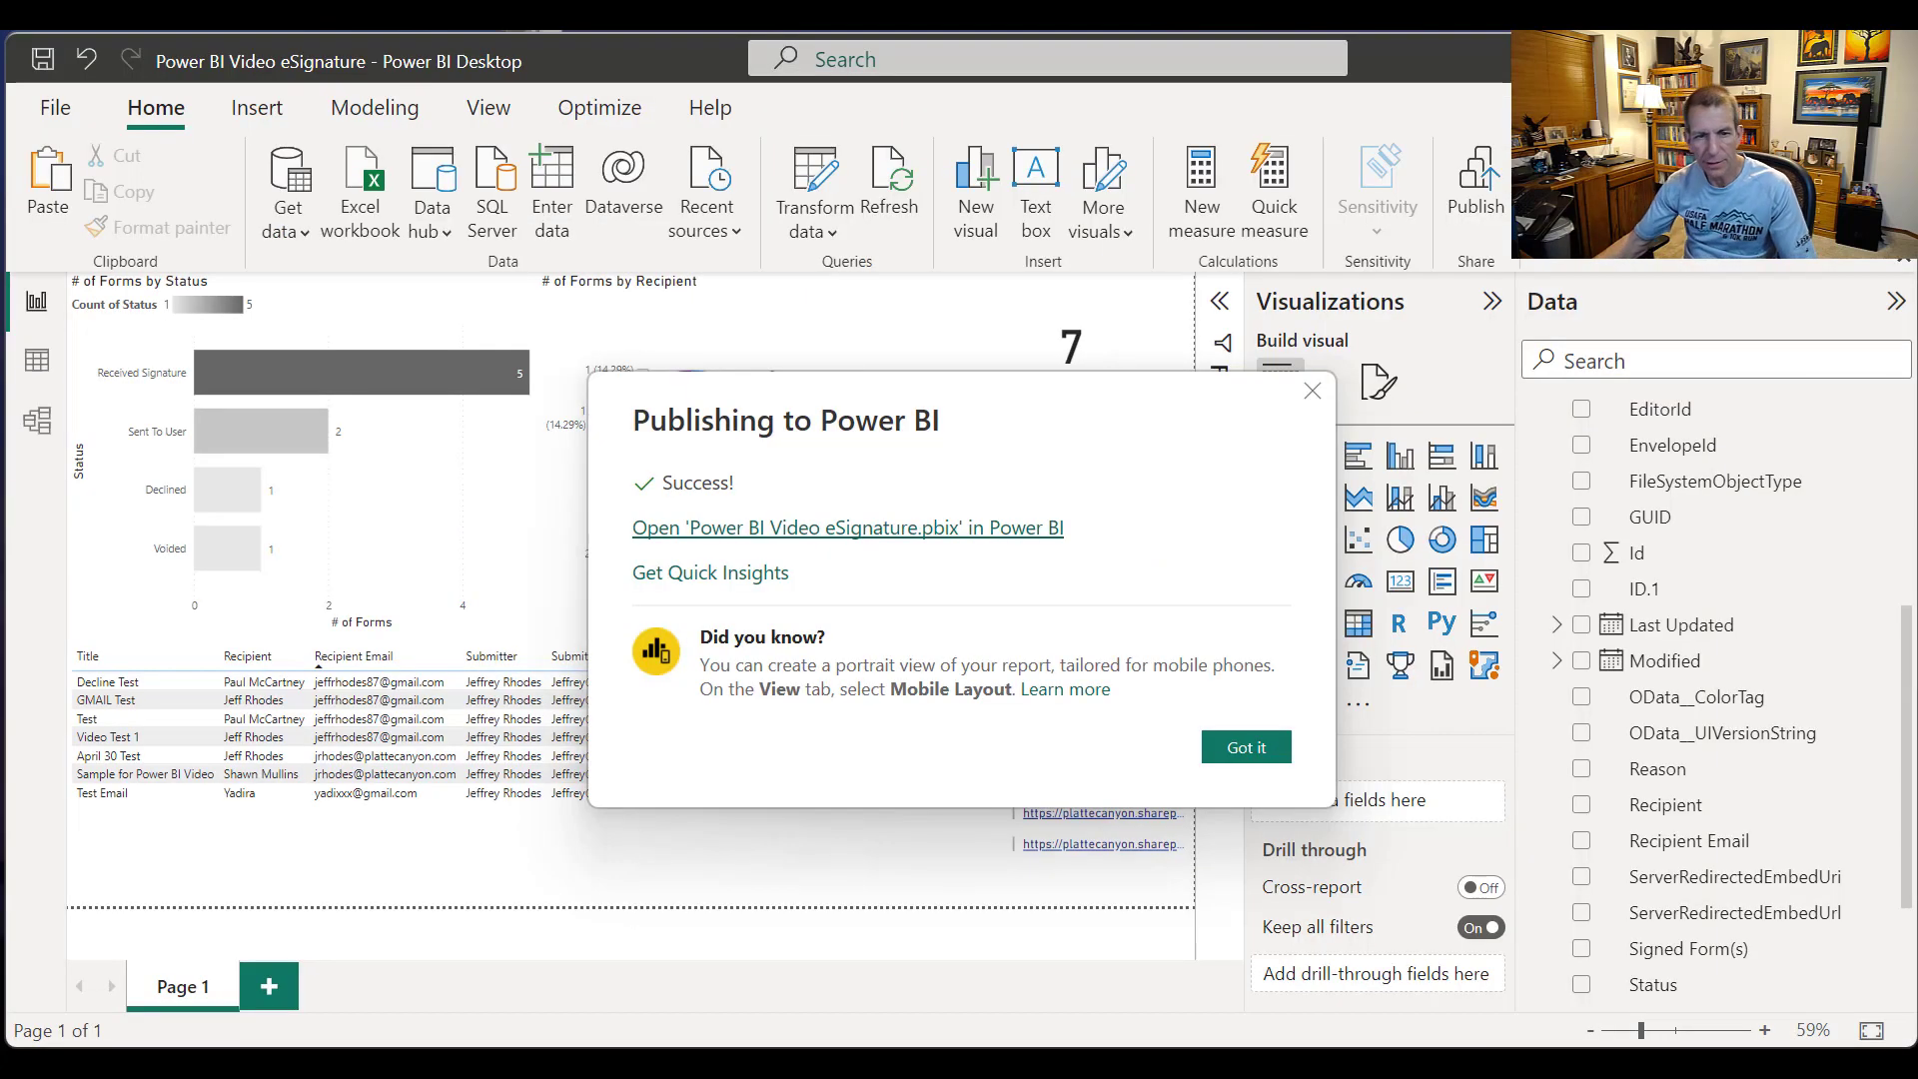
click(1313, 391)
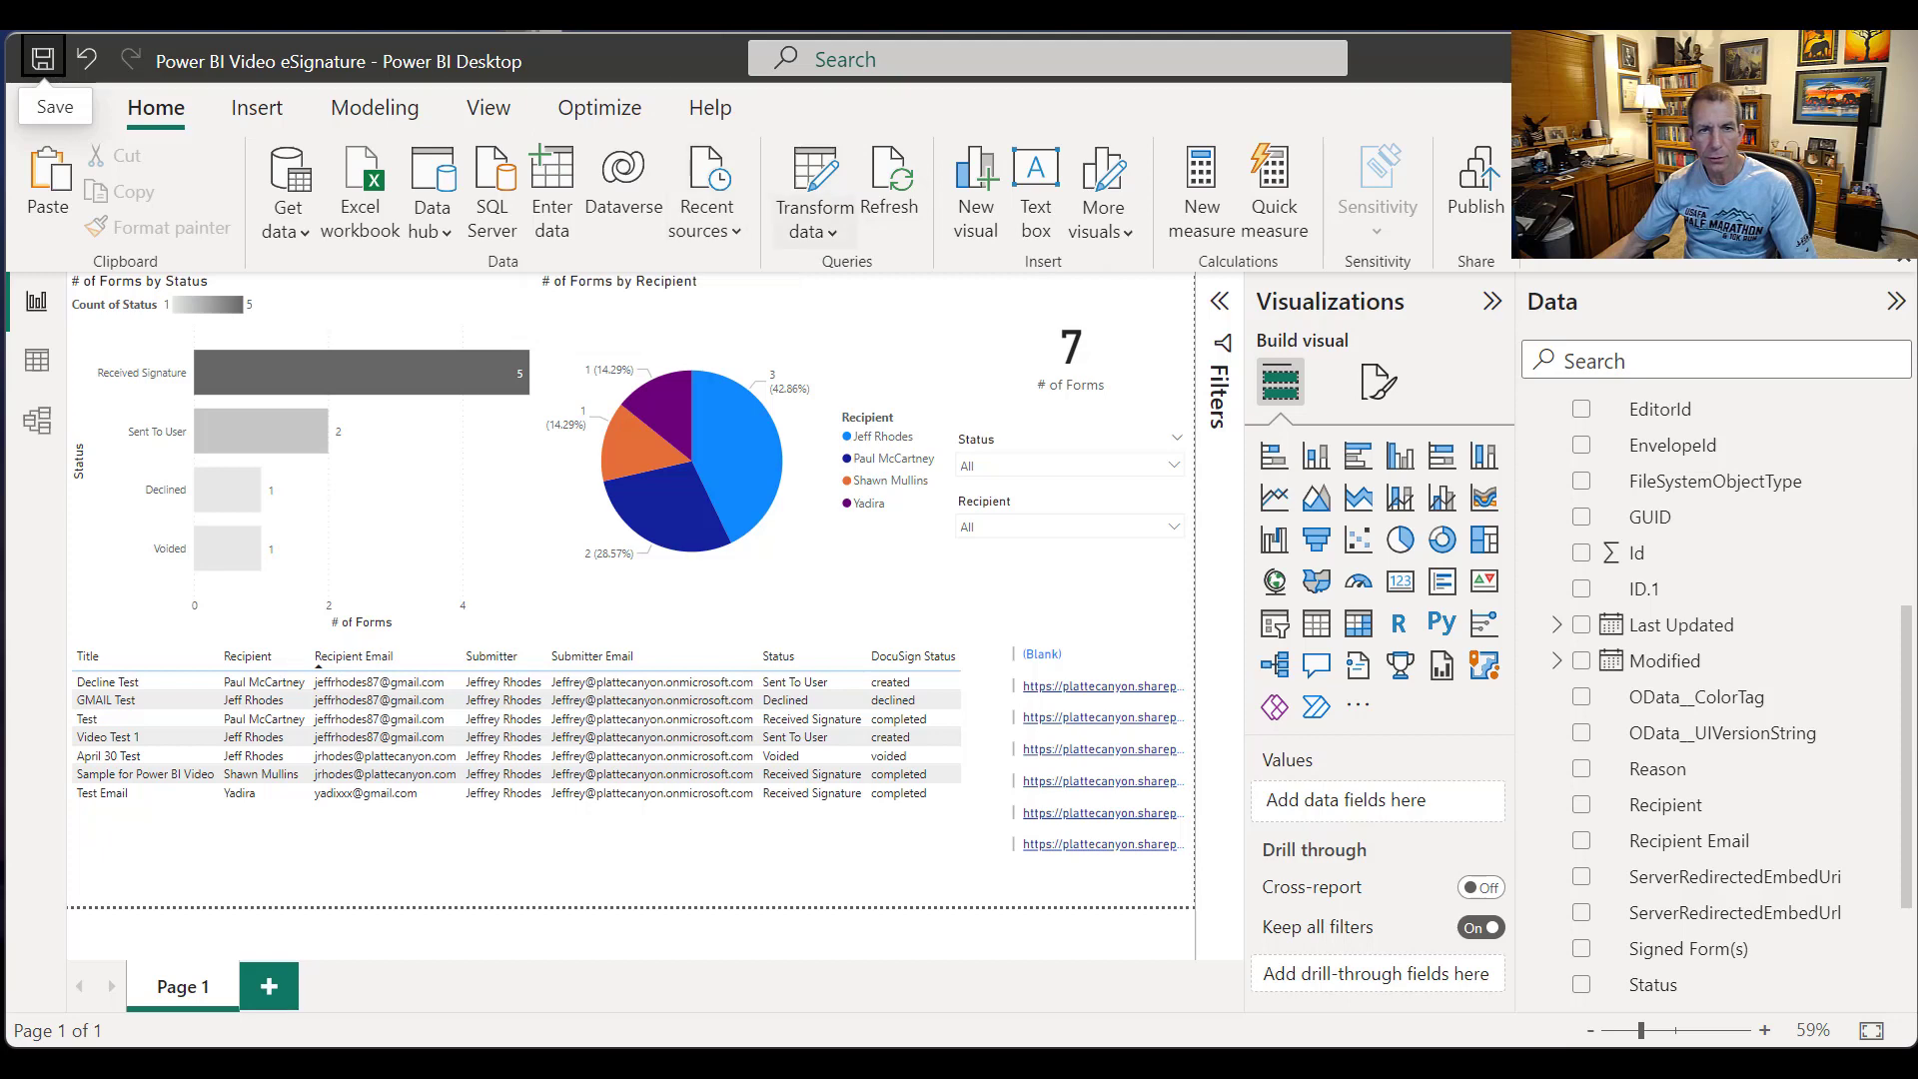
click(812, 231)
click(856, 265)
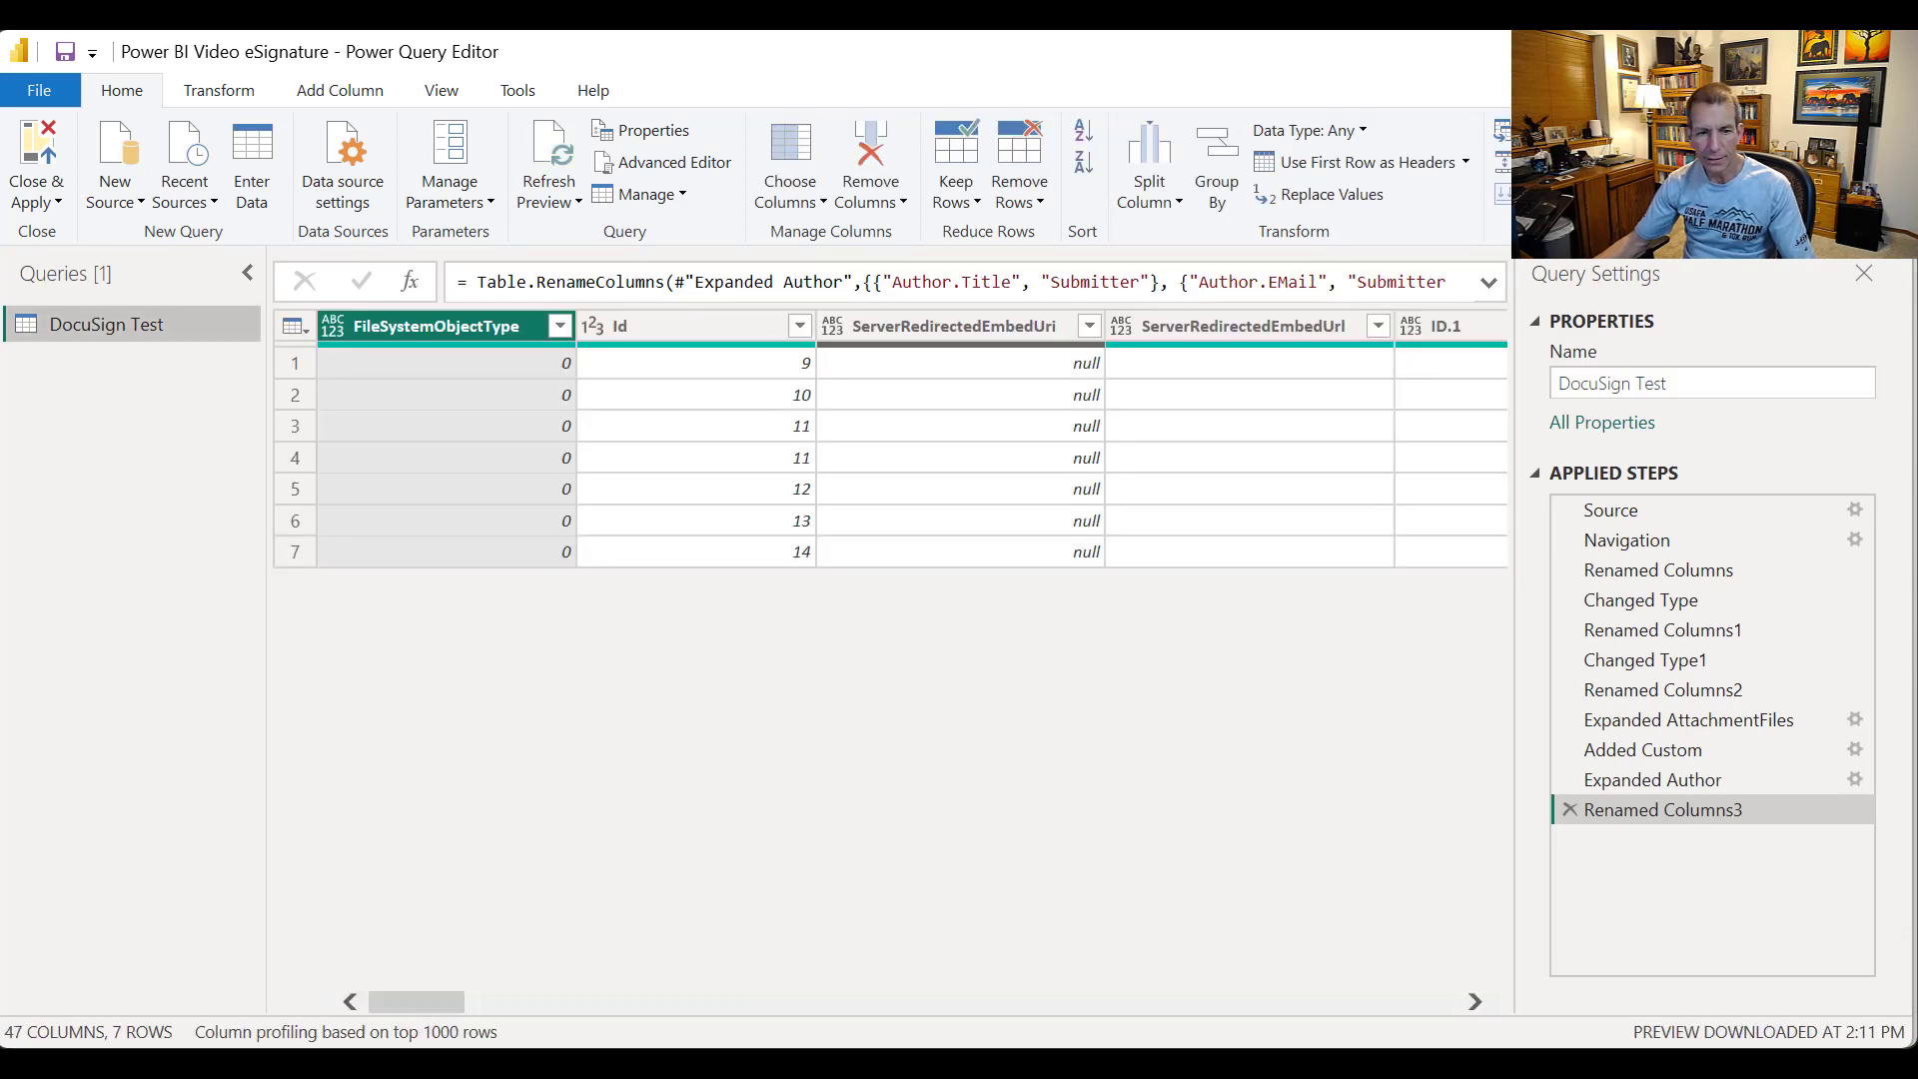
drag(417, 1003, 784, 1002)
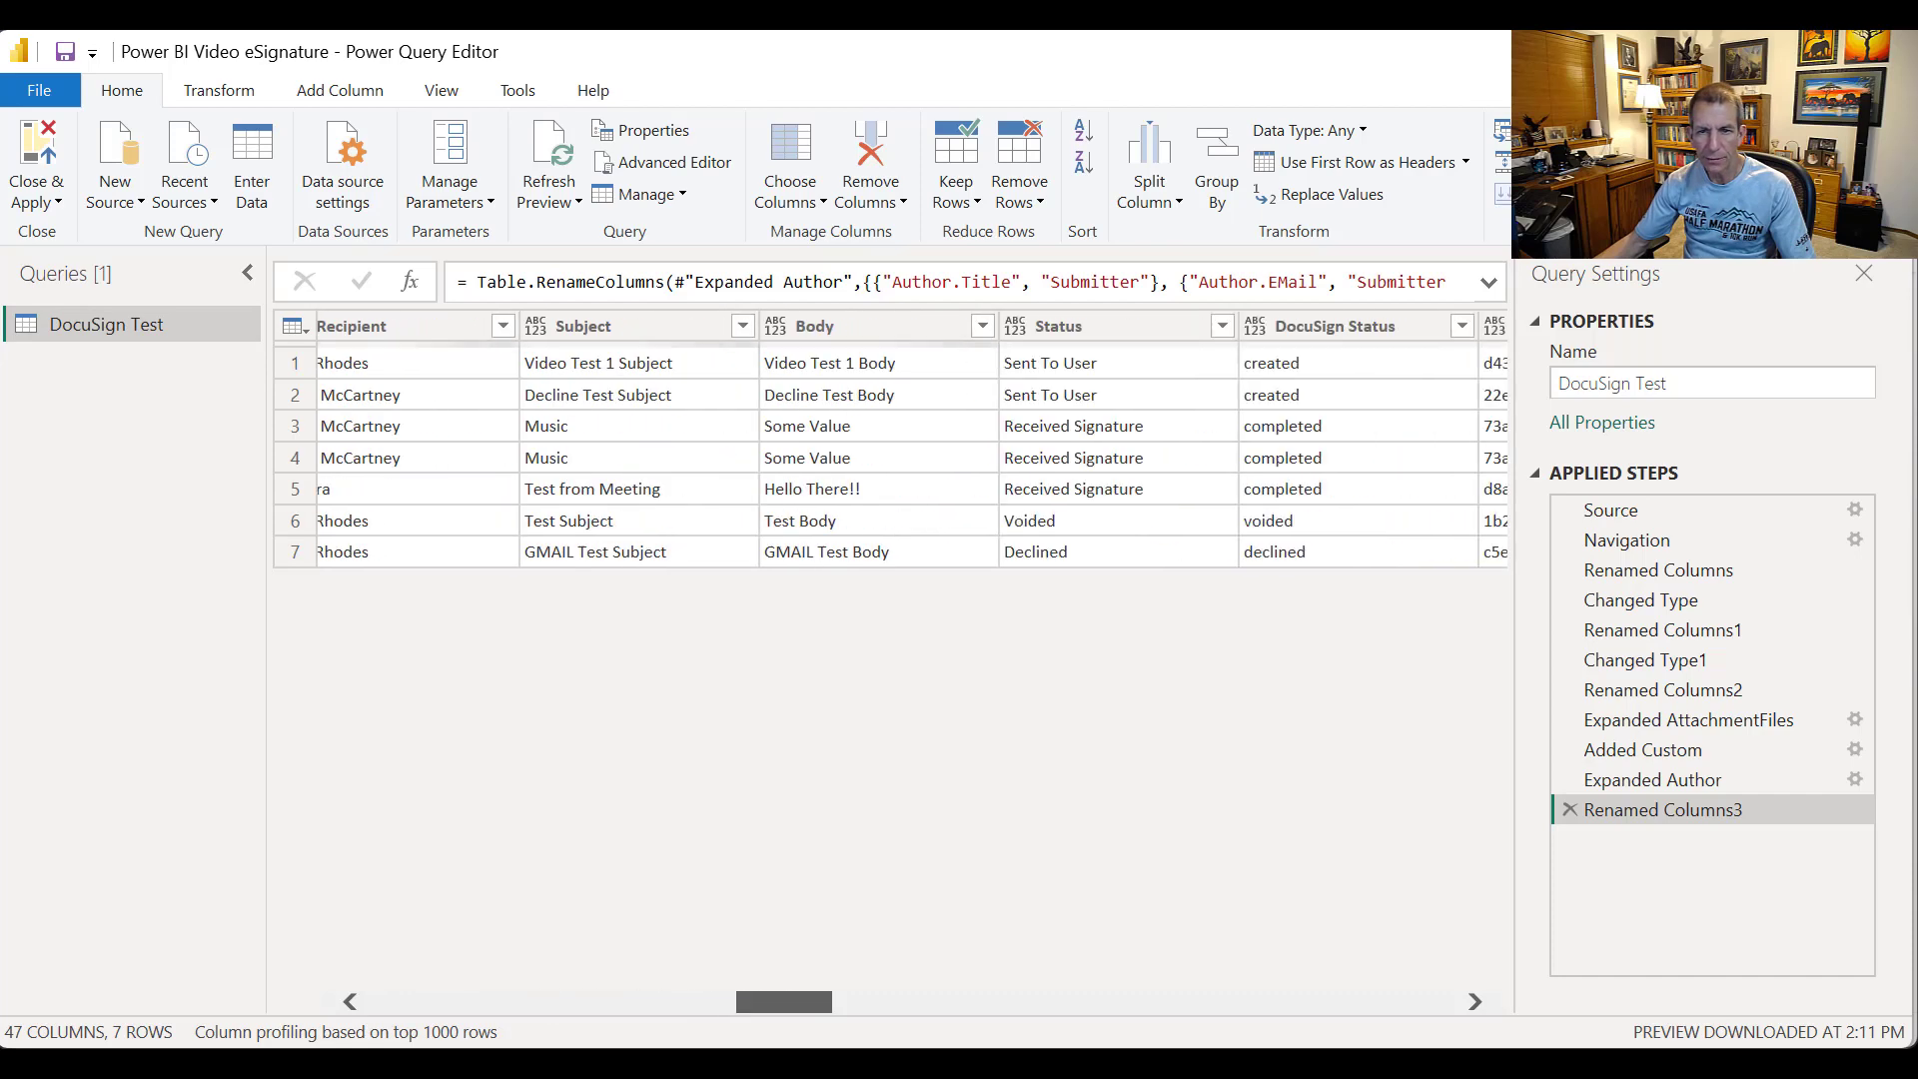
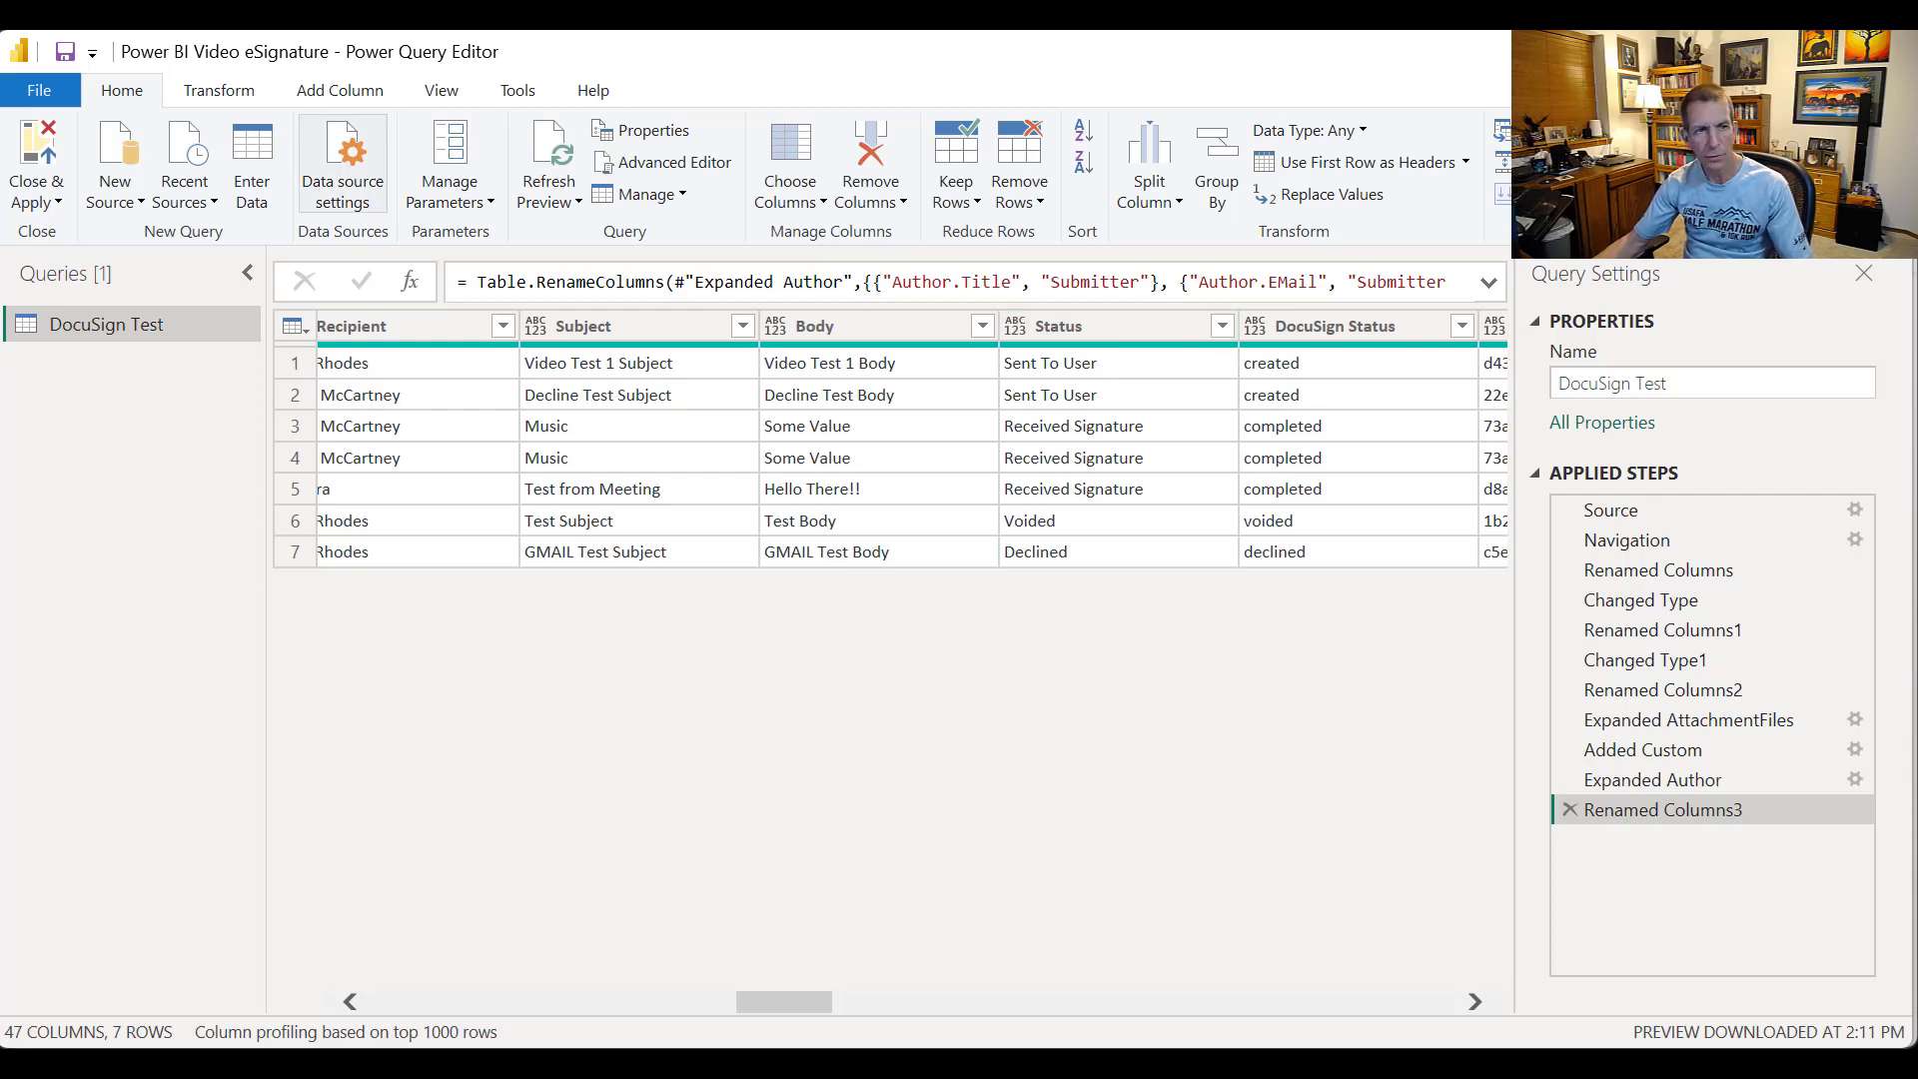
Step: Start a new custom column in the DocuSign Test query and name it Days Open
click(339, 90)
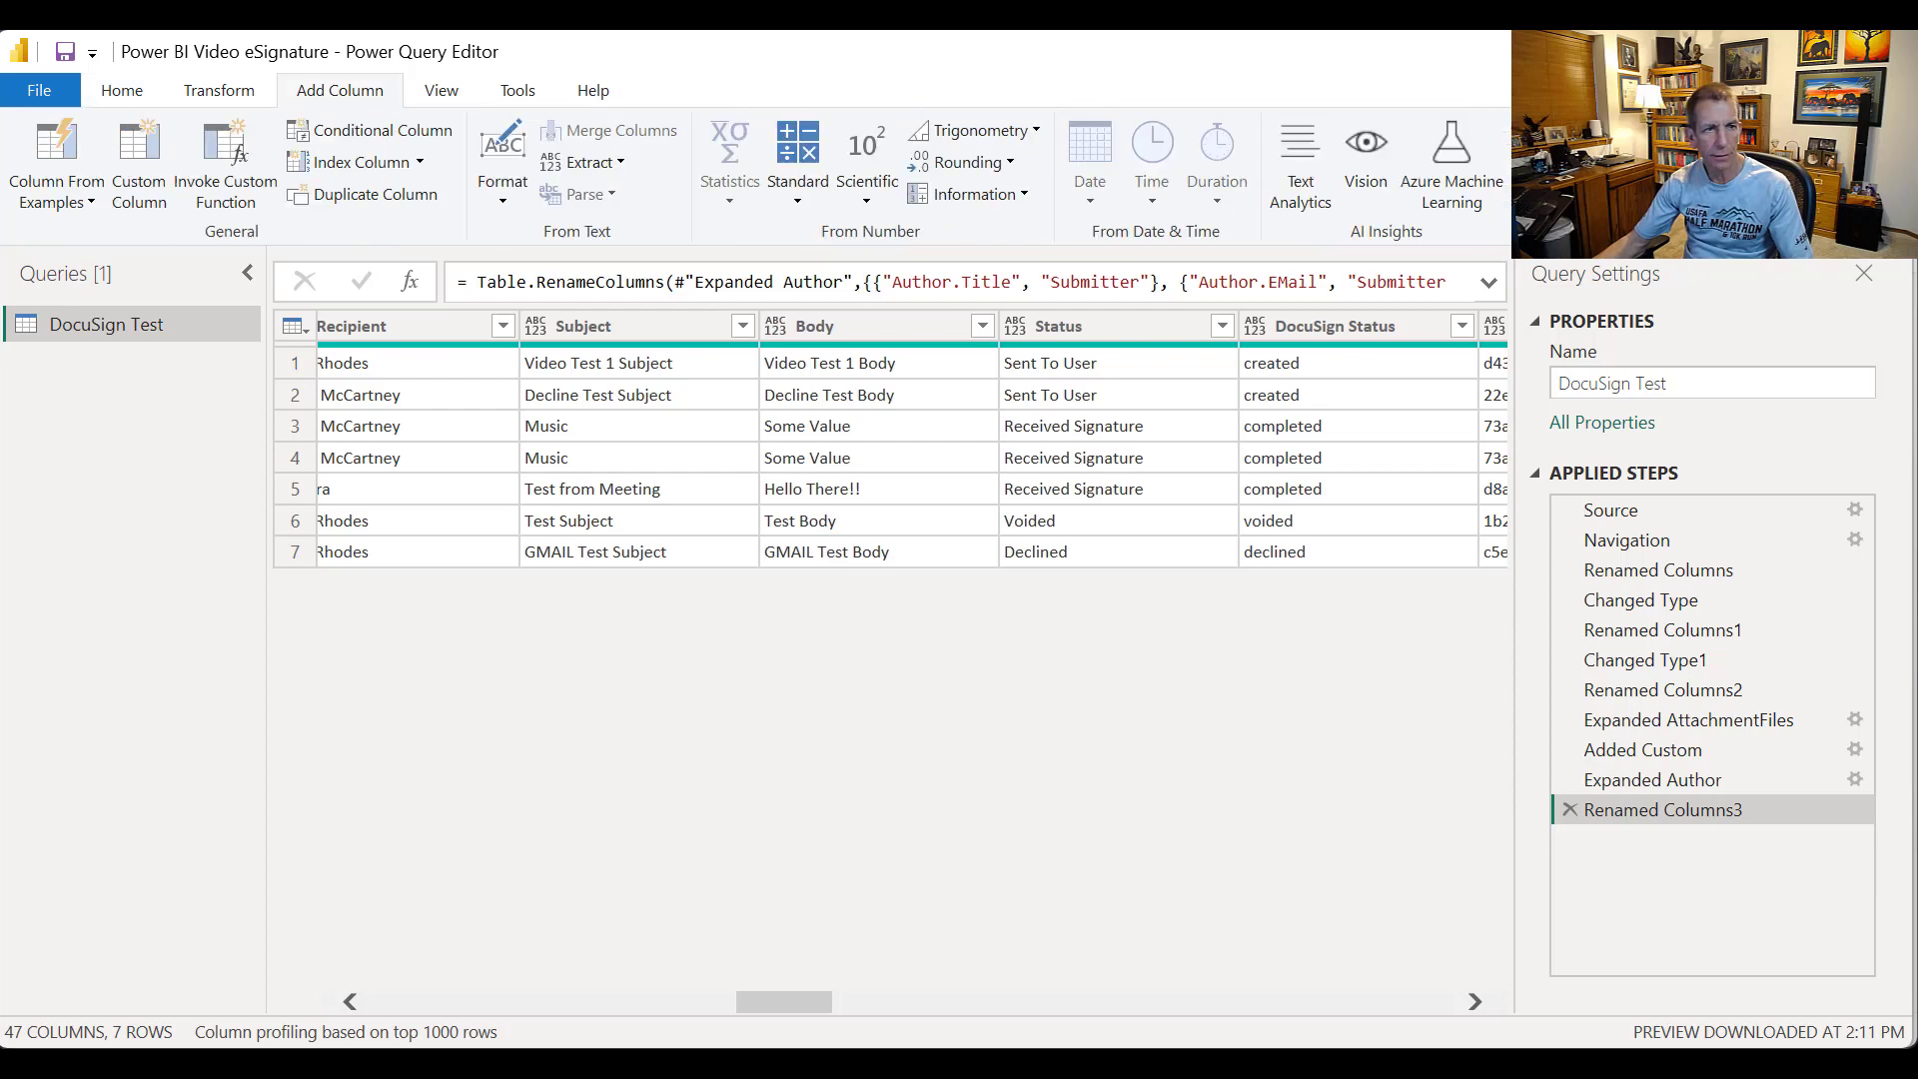
click(139, 165)
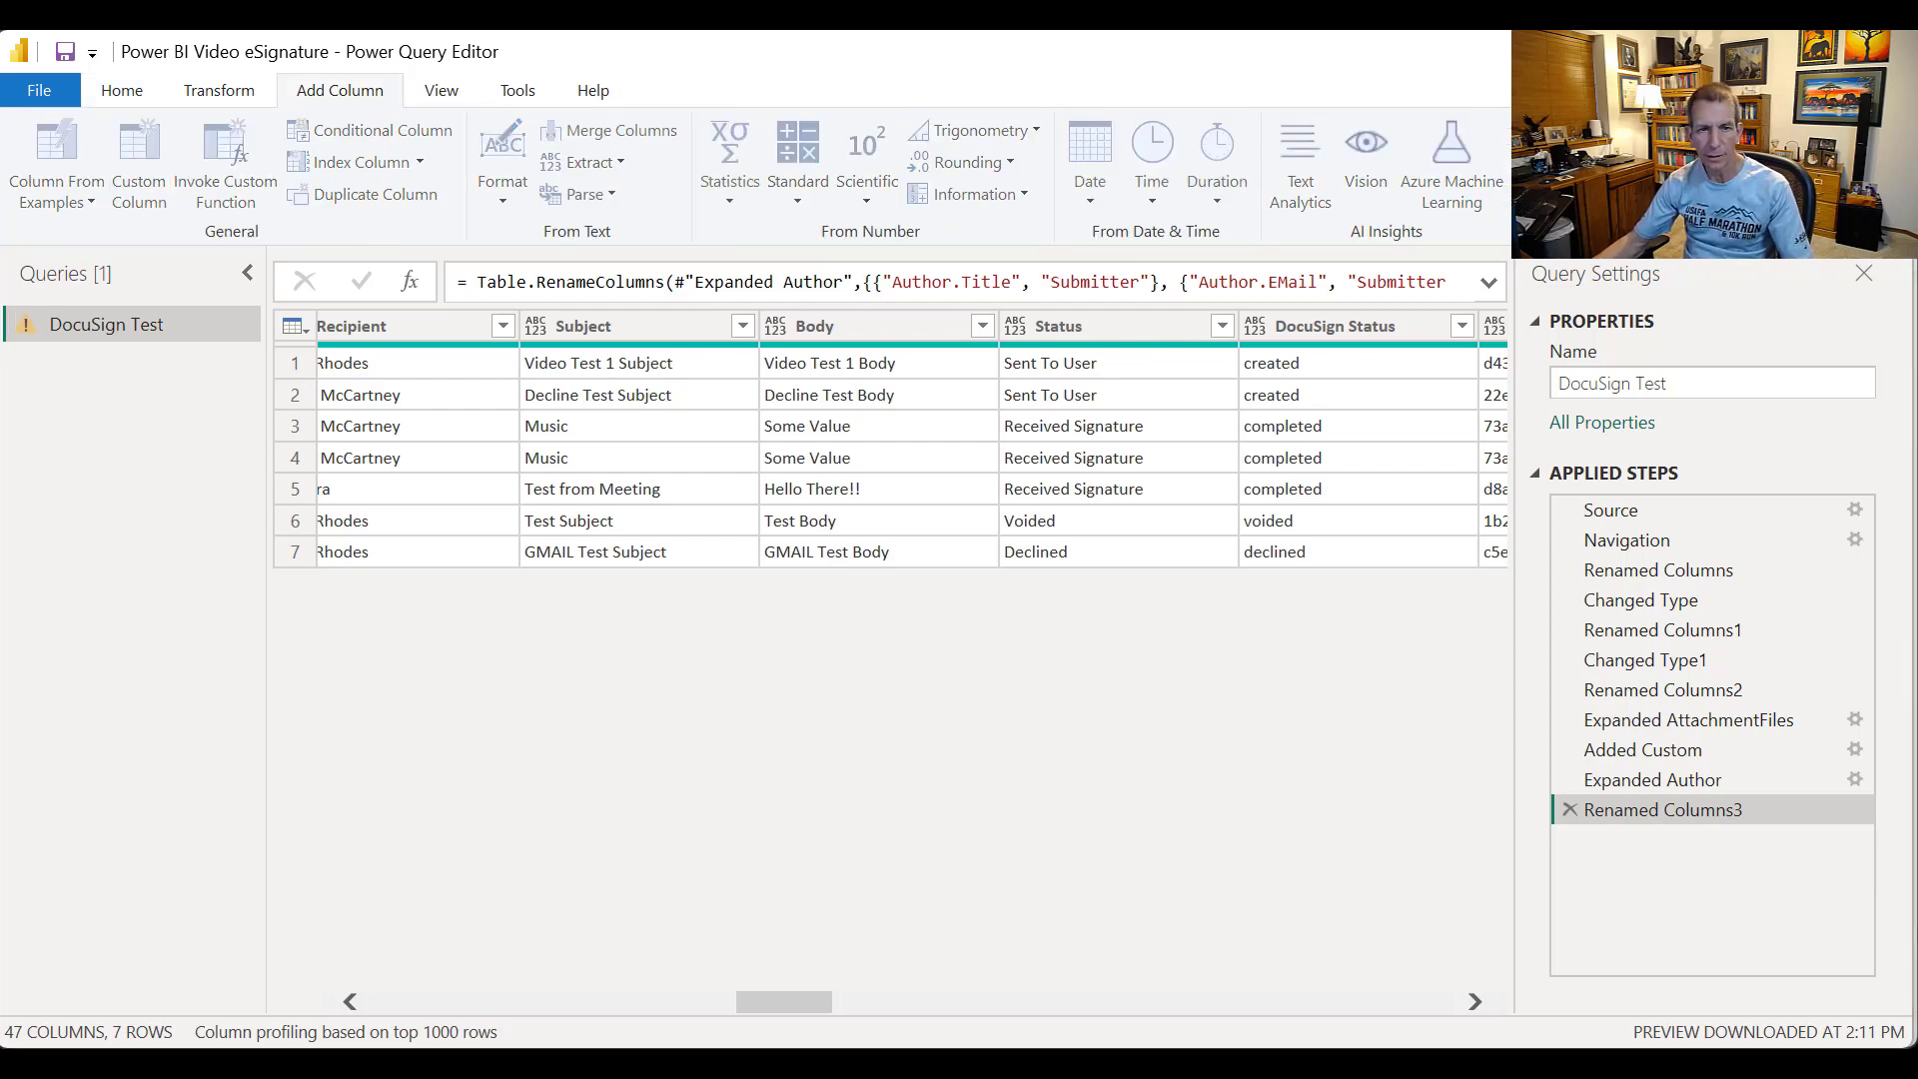
key(ctrl+a)
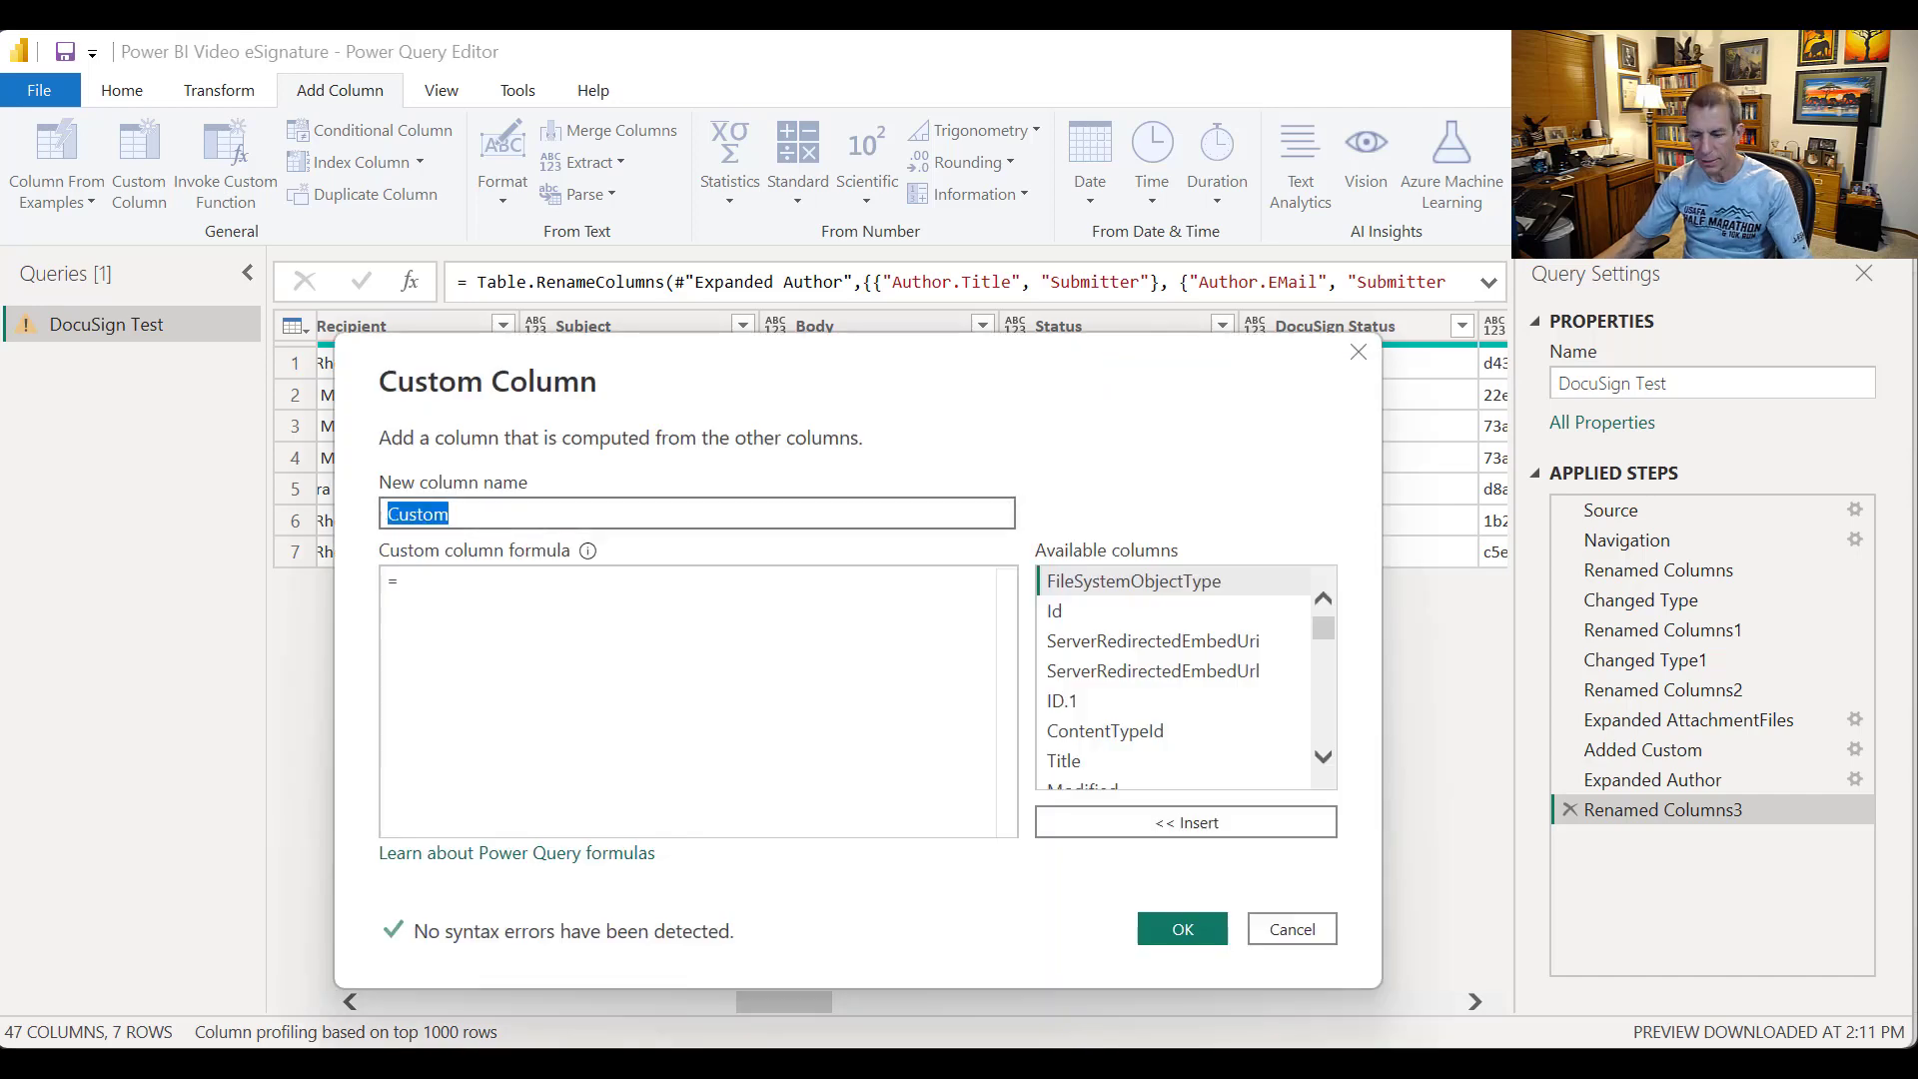
text(Days O)
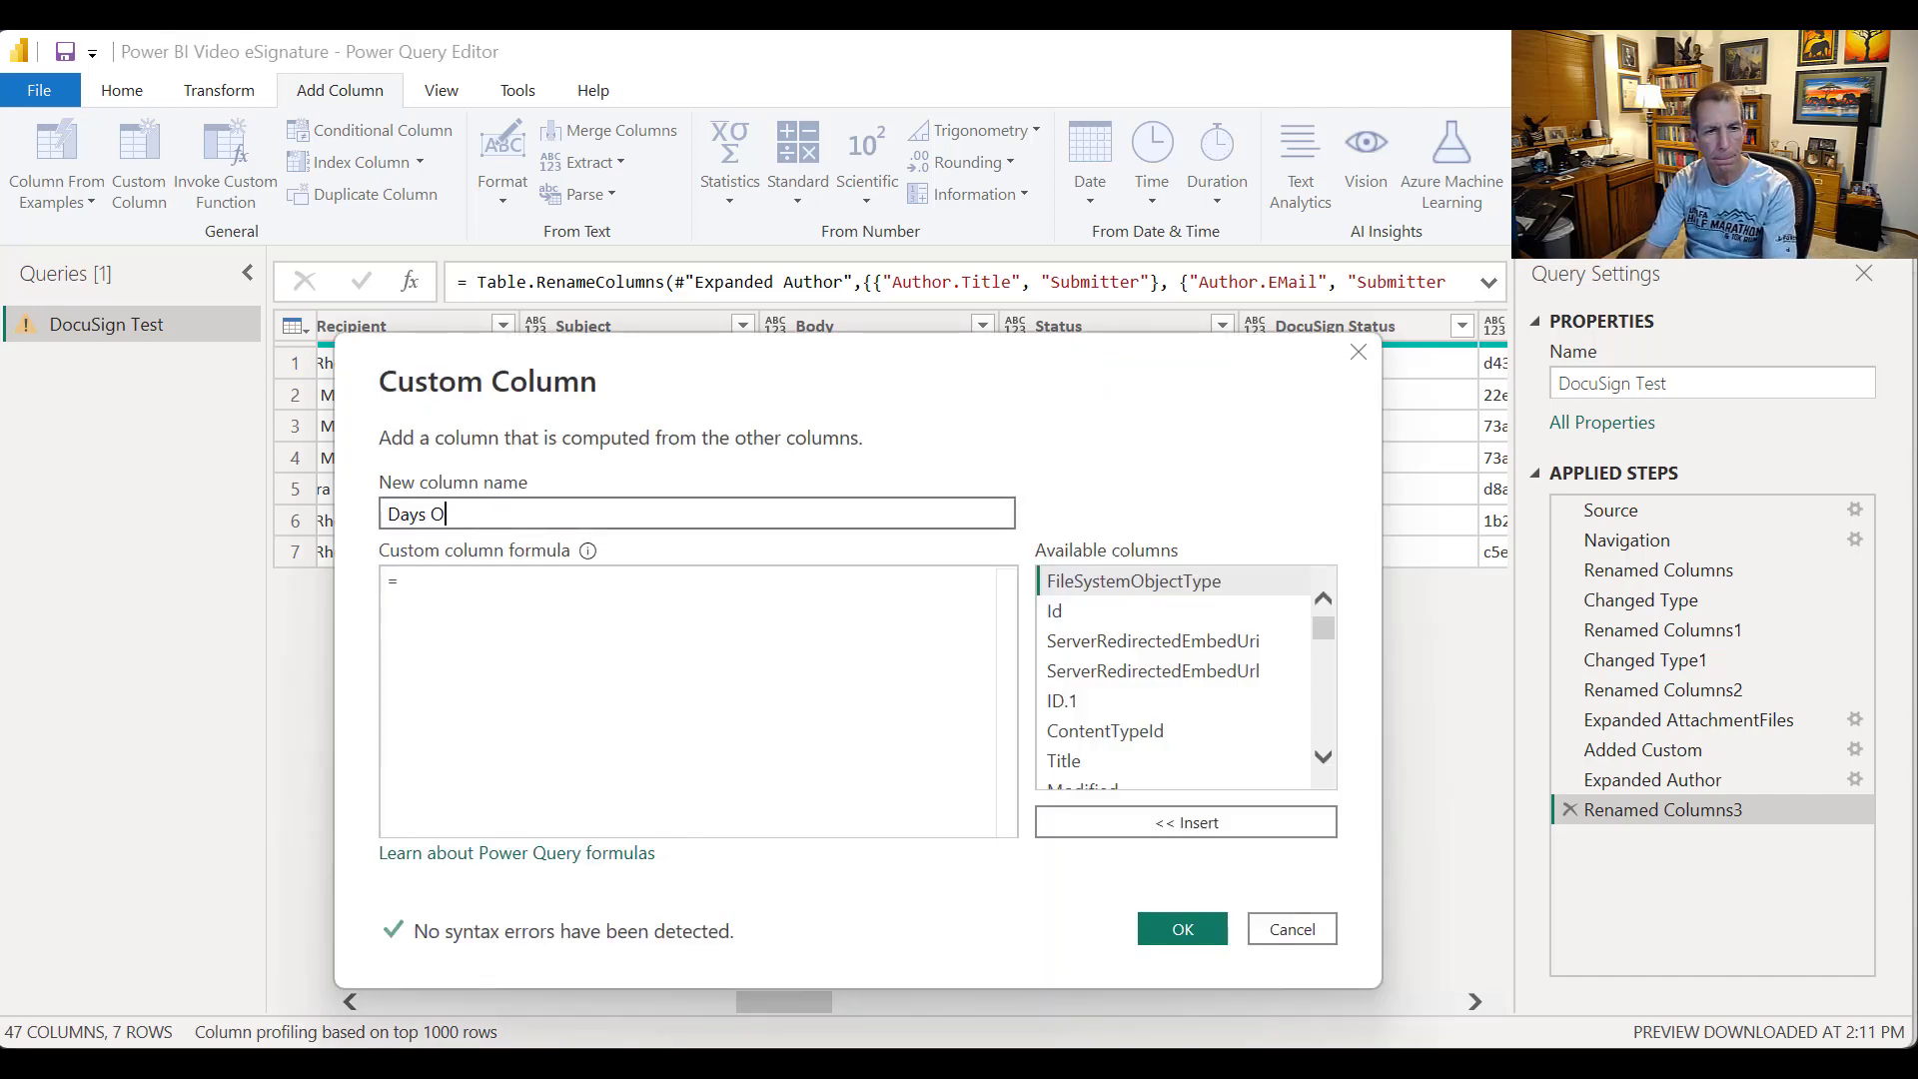
text(pen)
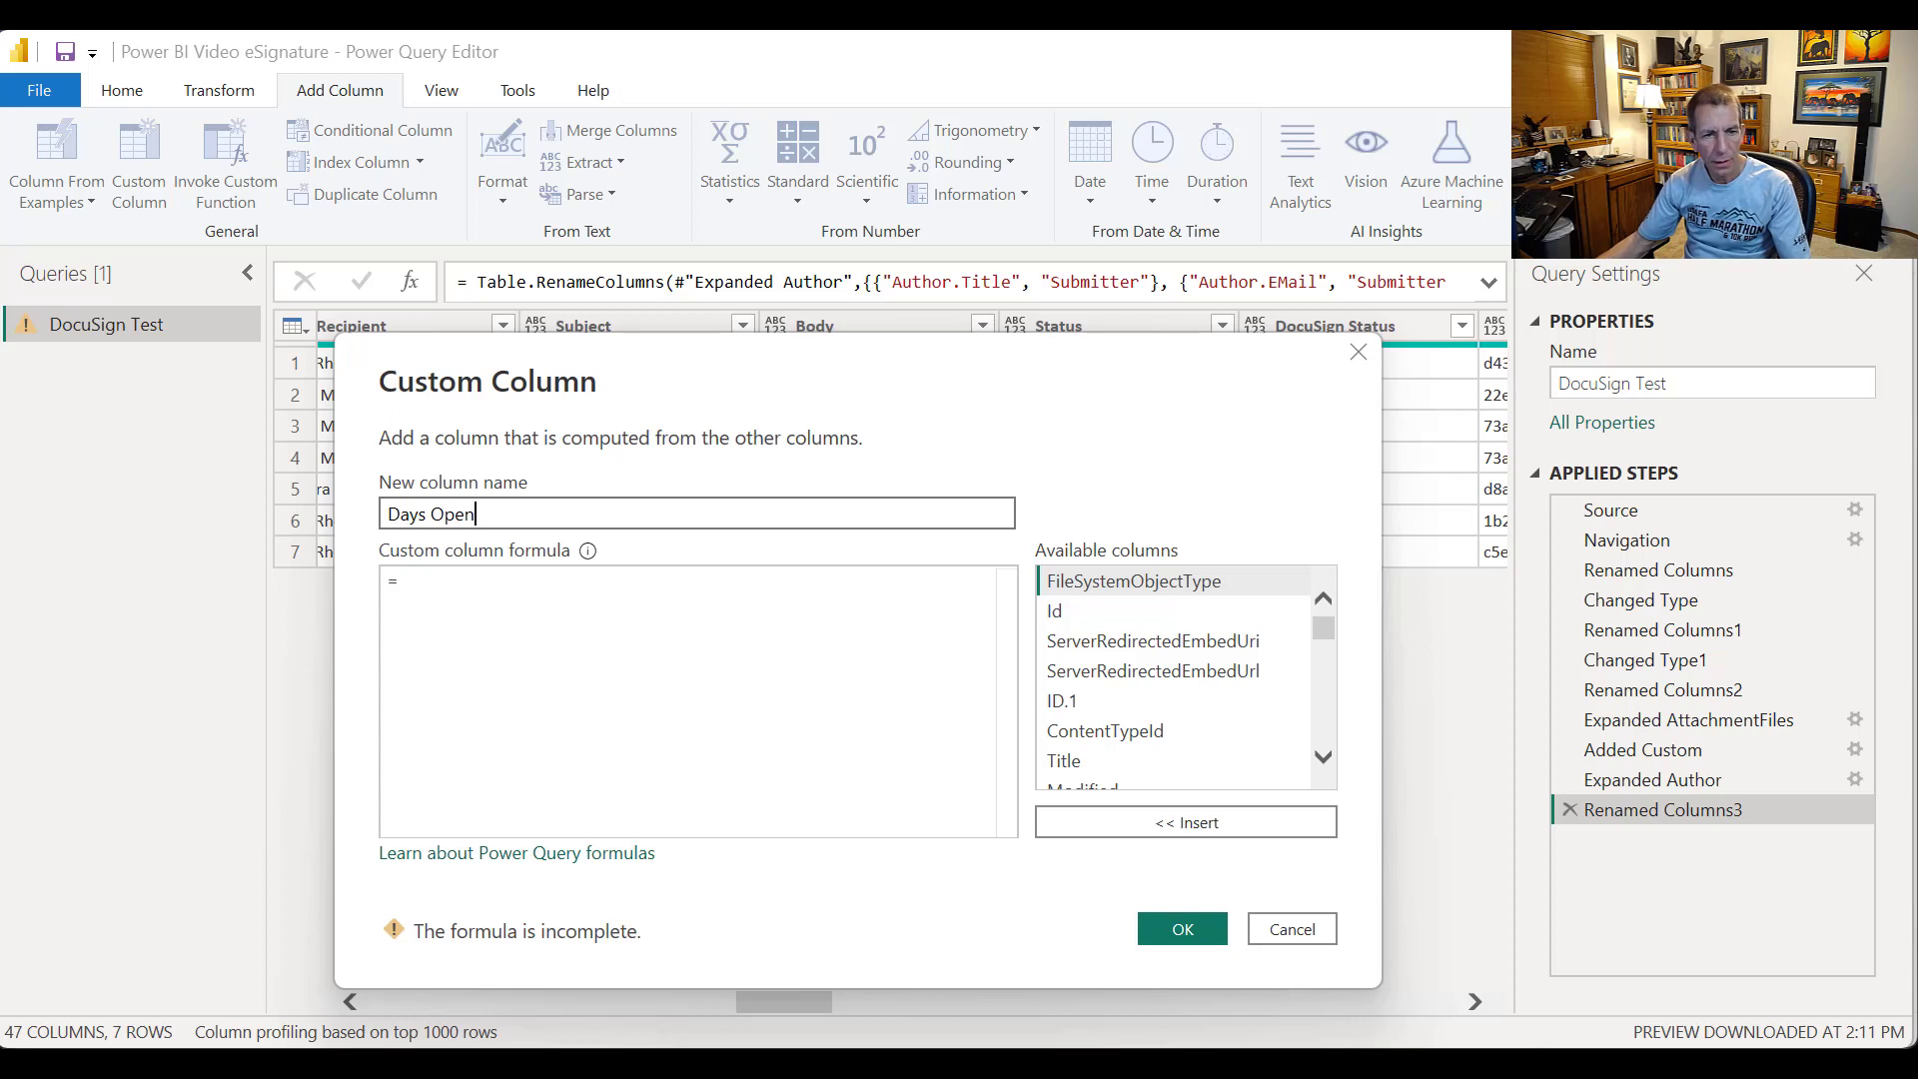
Step: Begin the Days Open formula with if [Status] = "", inserting Status from the available columns
click(407, 580)
text(if)
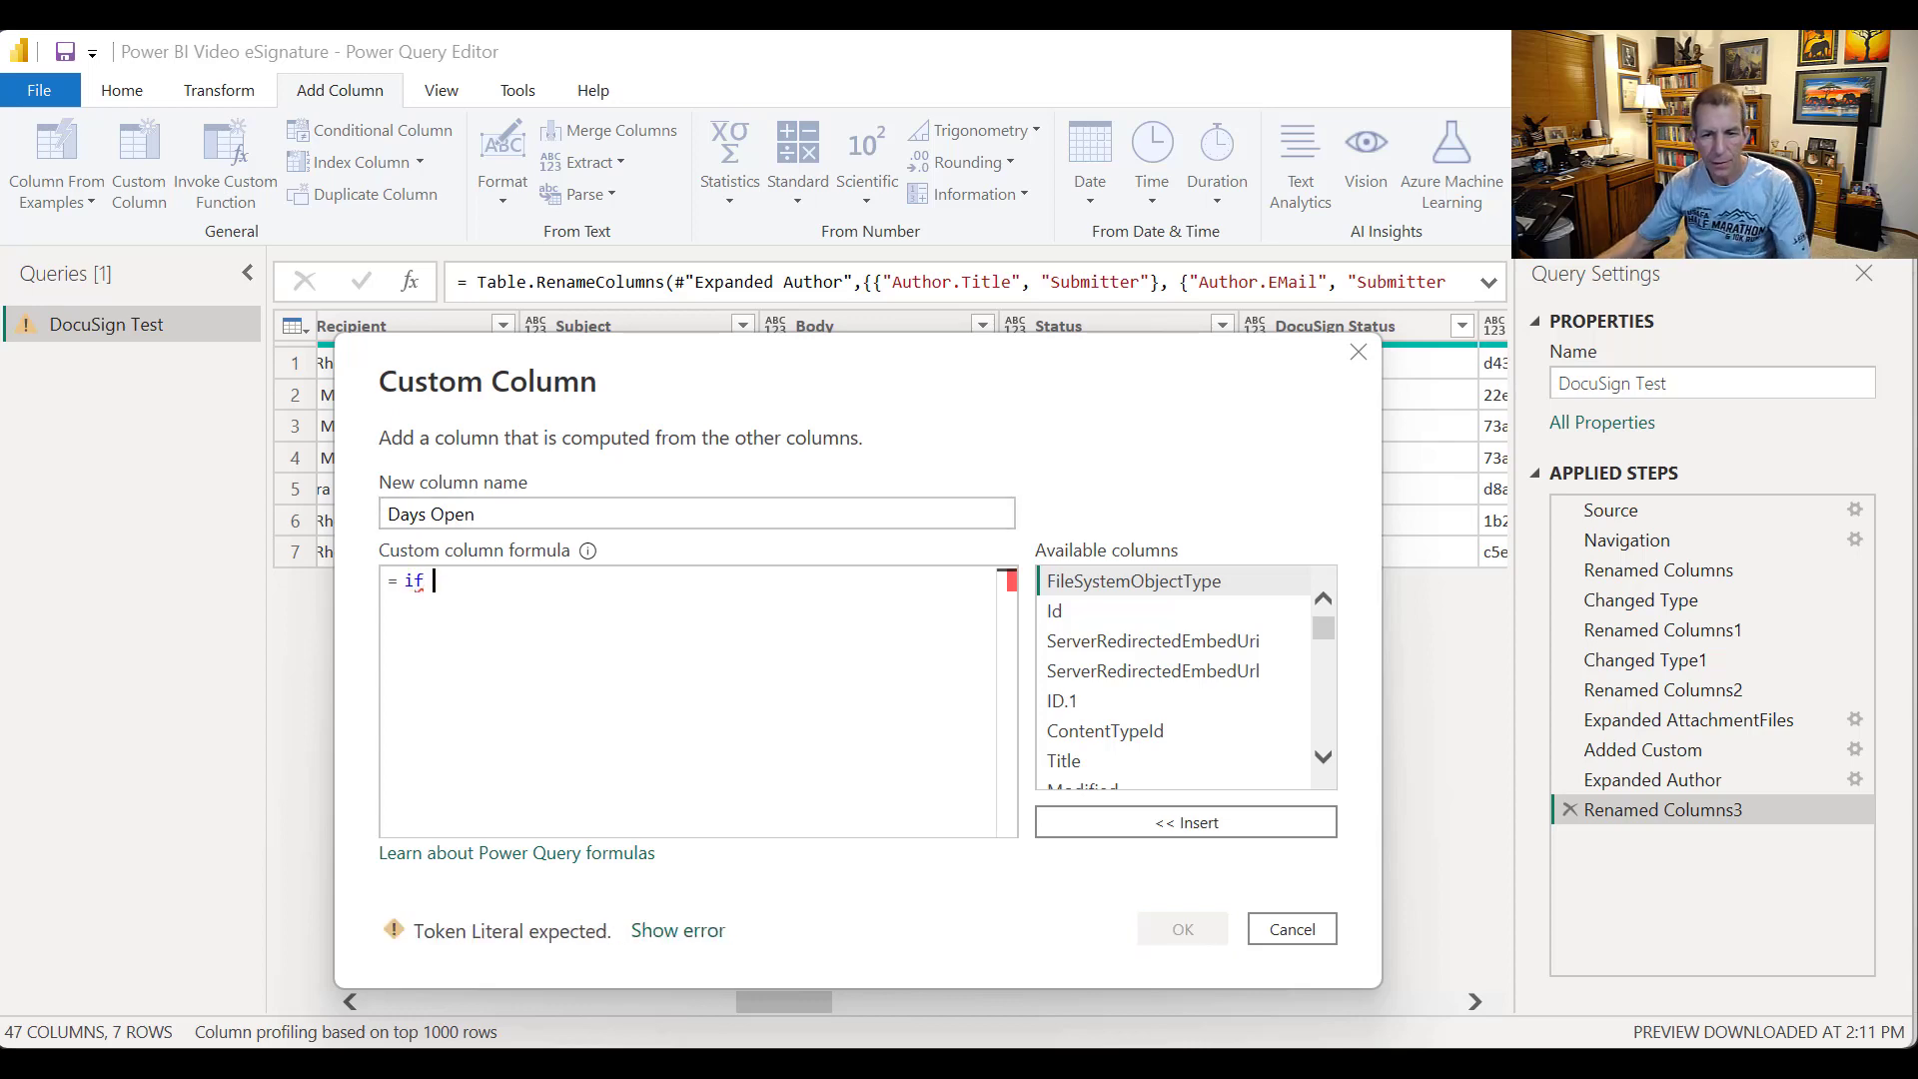
scroll(1174, 679, down, 5)
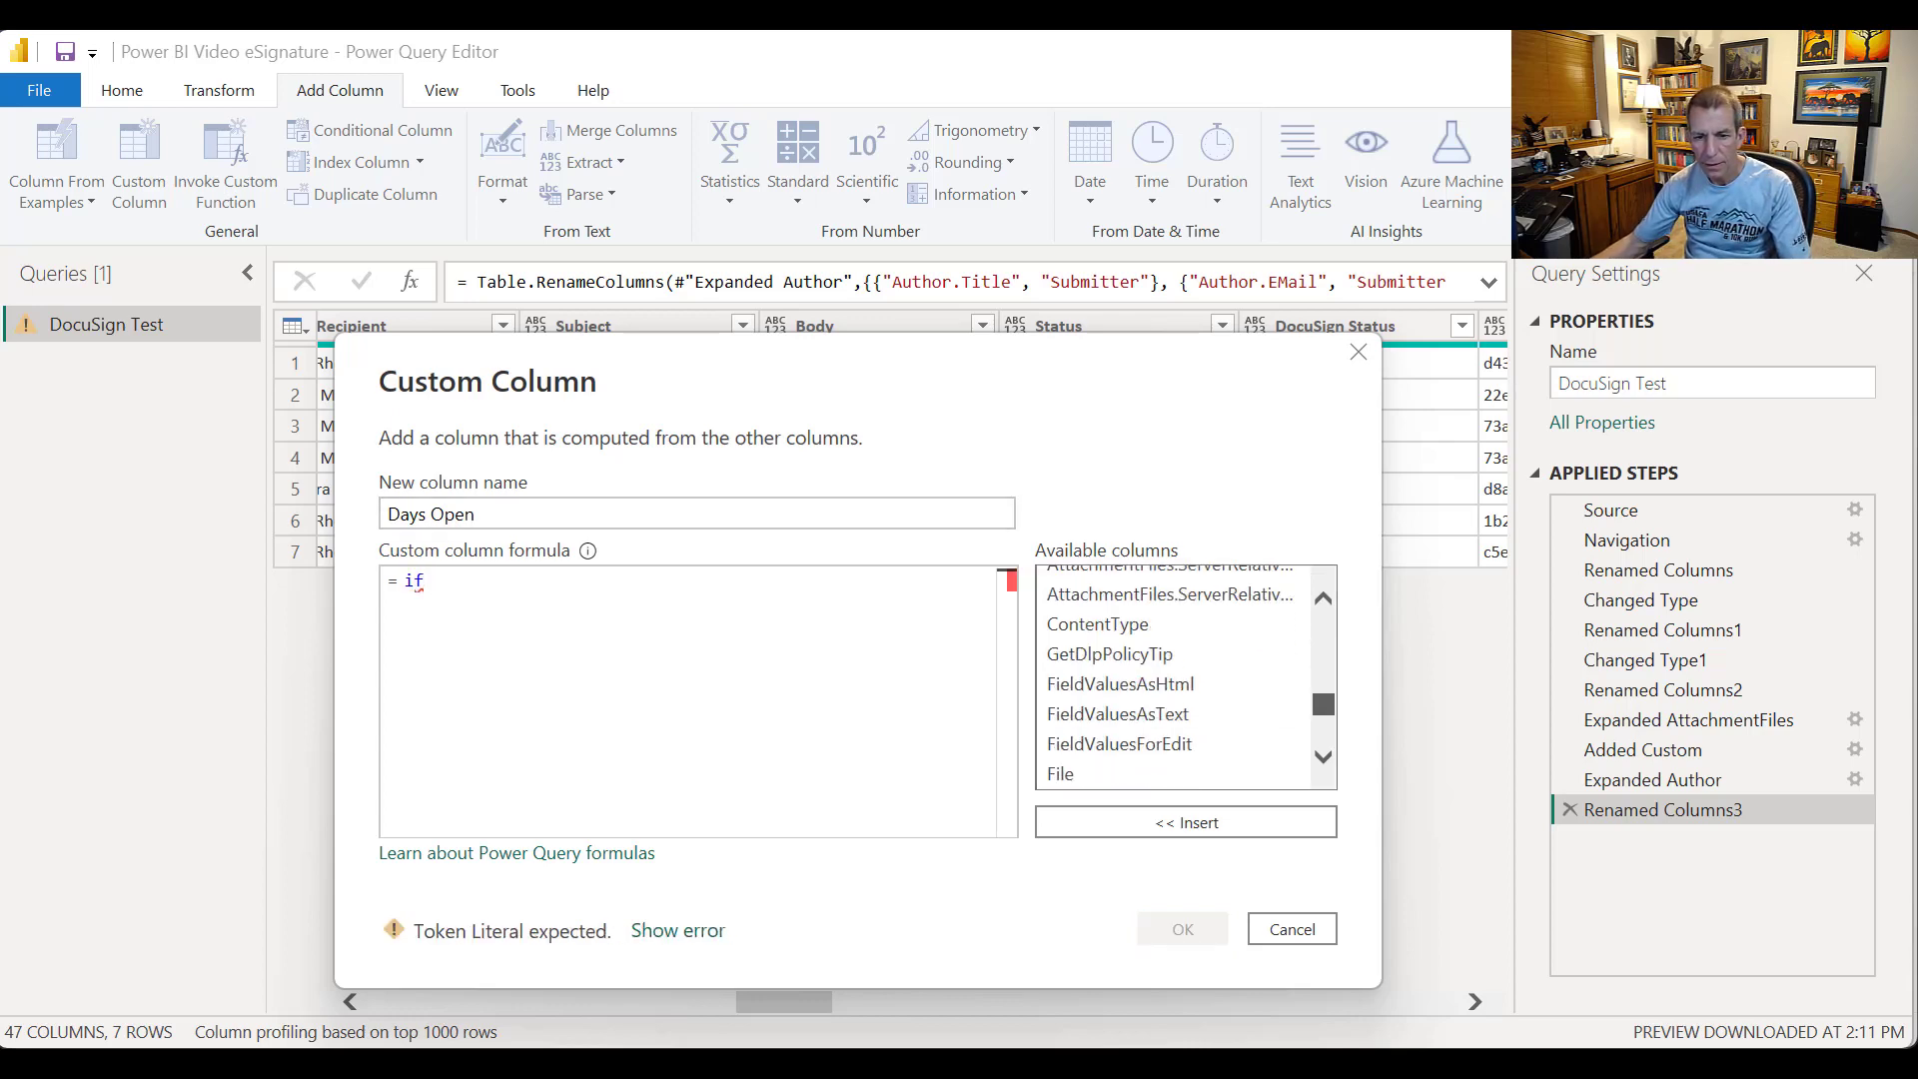
scroll(1174, 680, down, 3)
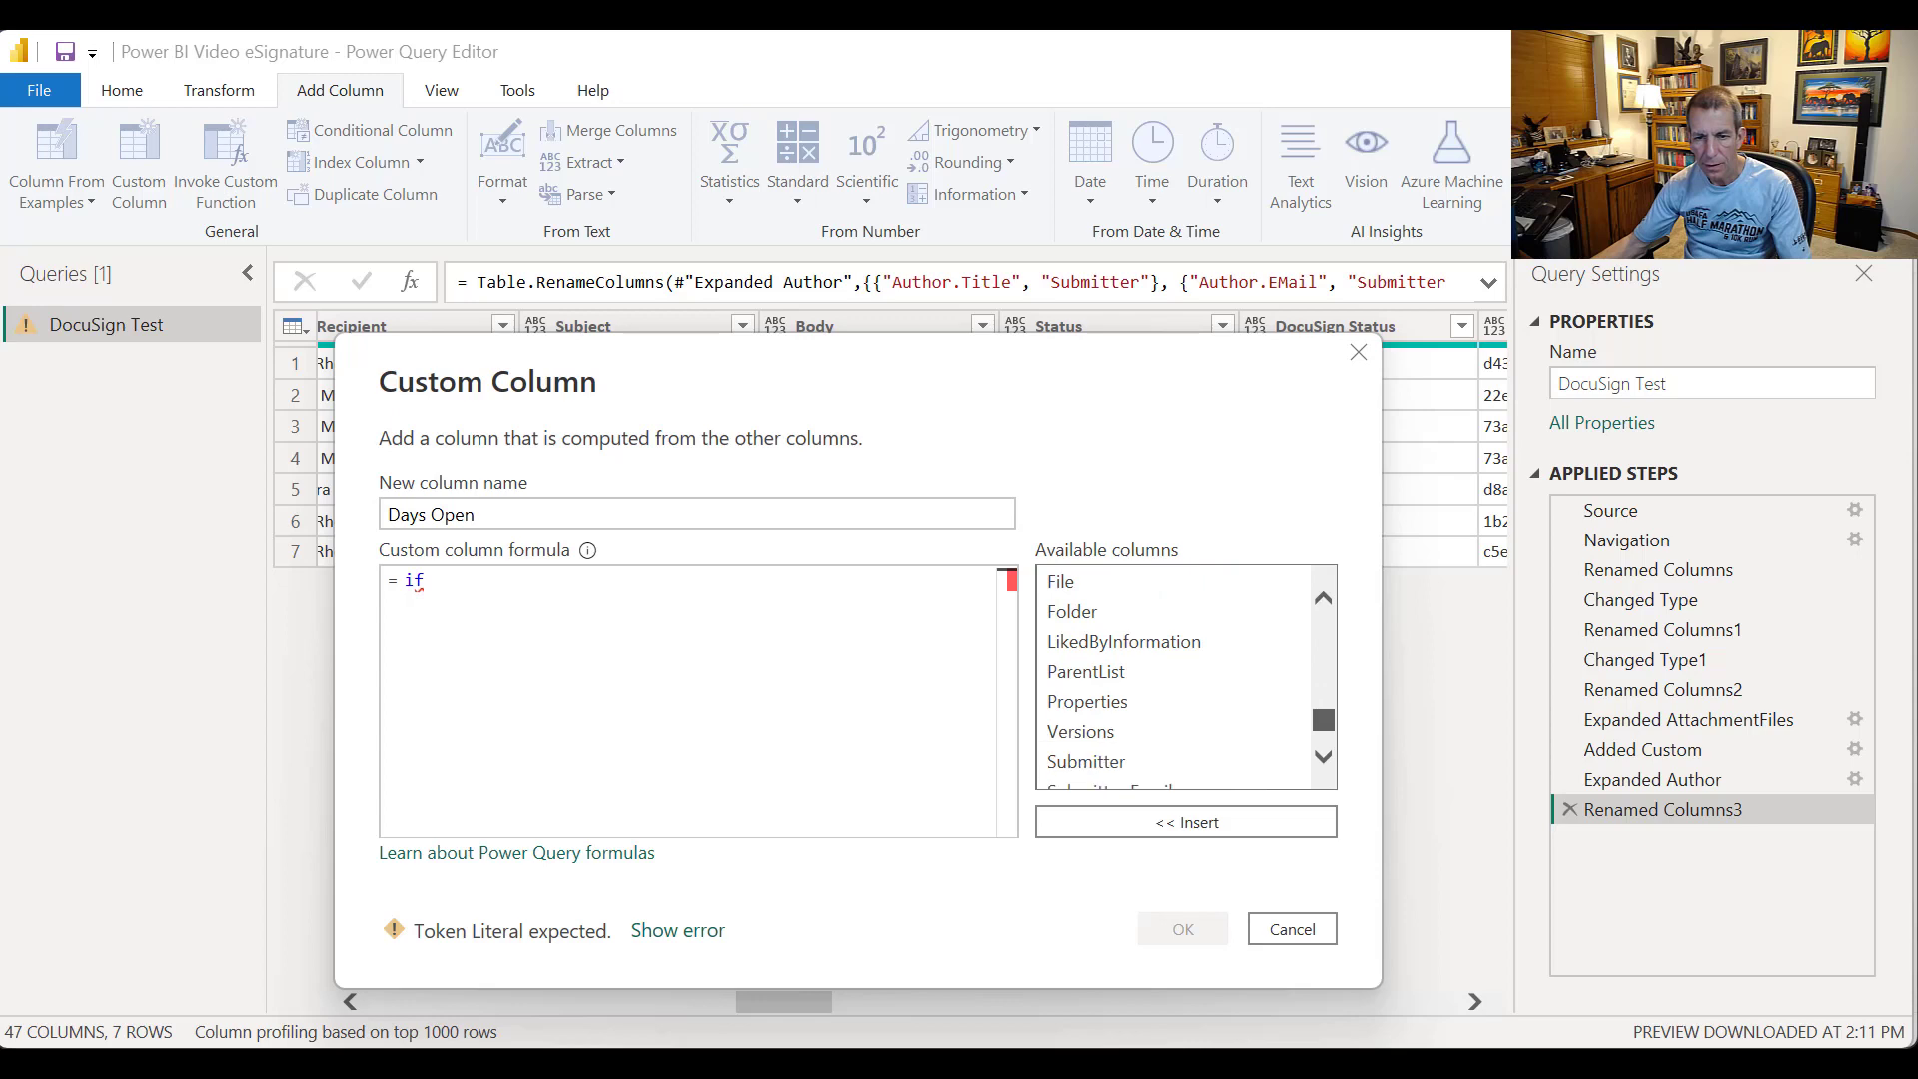
scroll(1174, 679, down, 1)
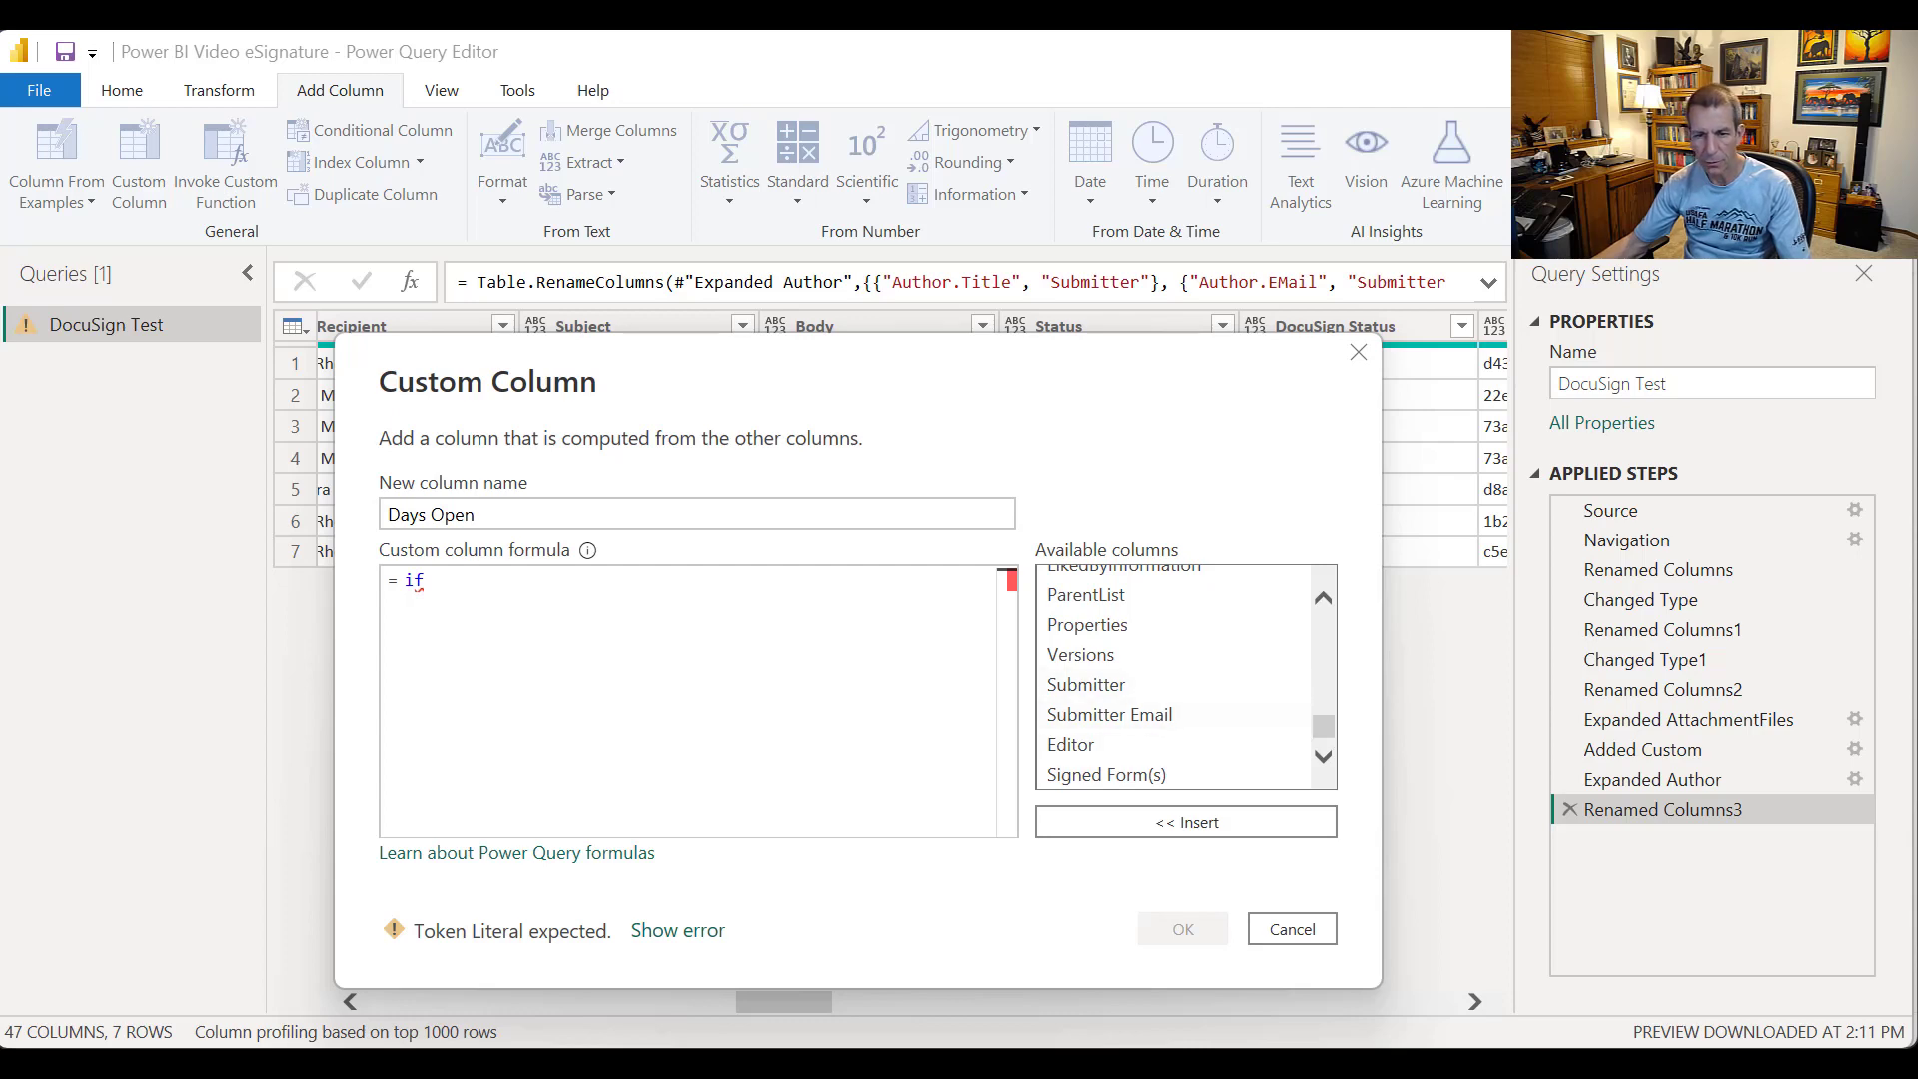
drag(1324, 727, 1324, 726)
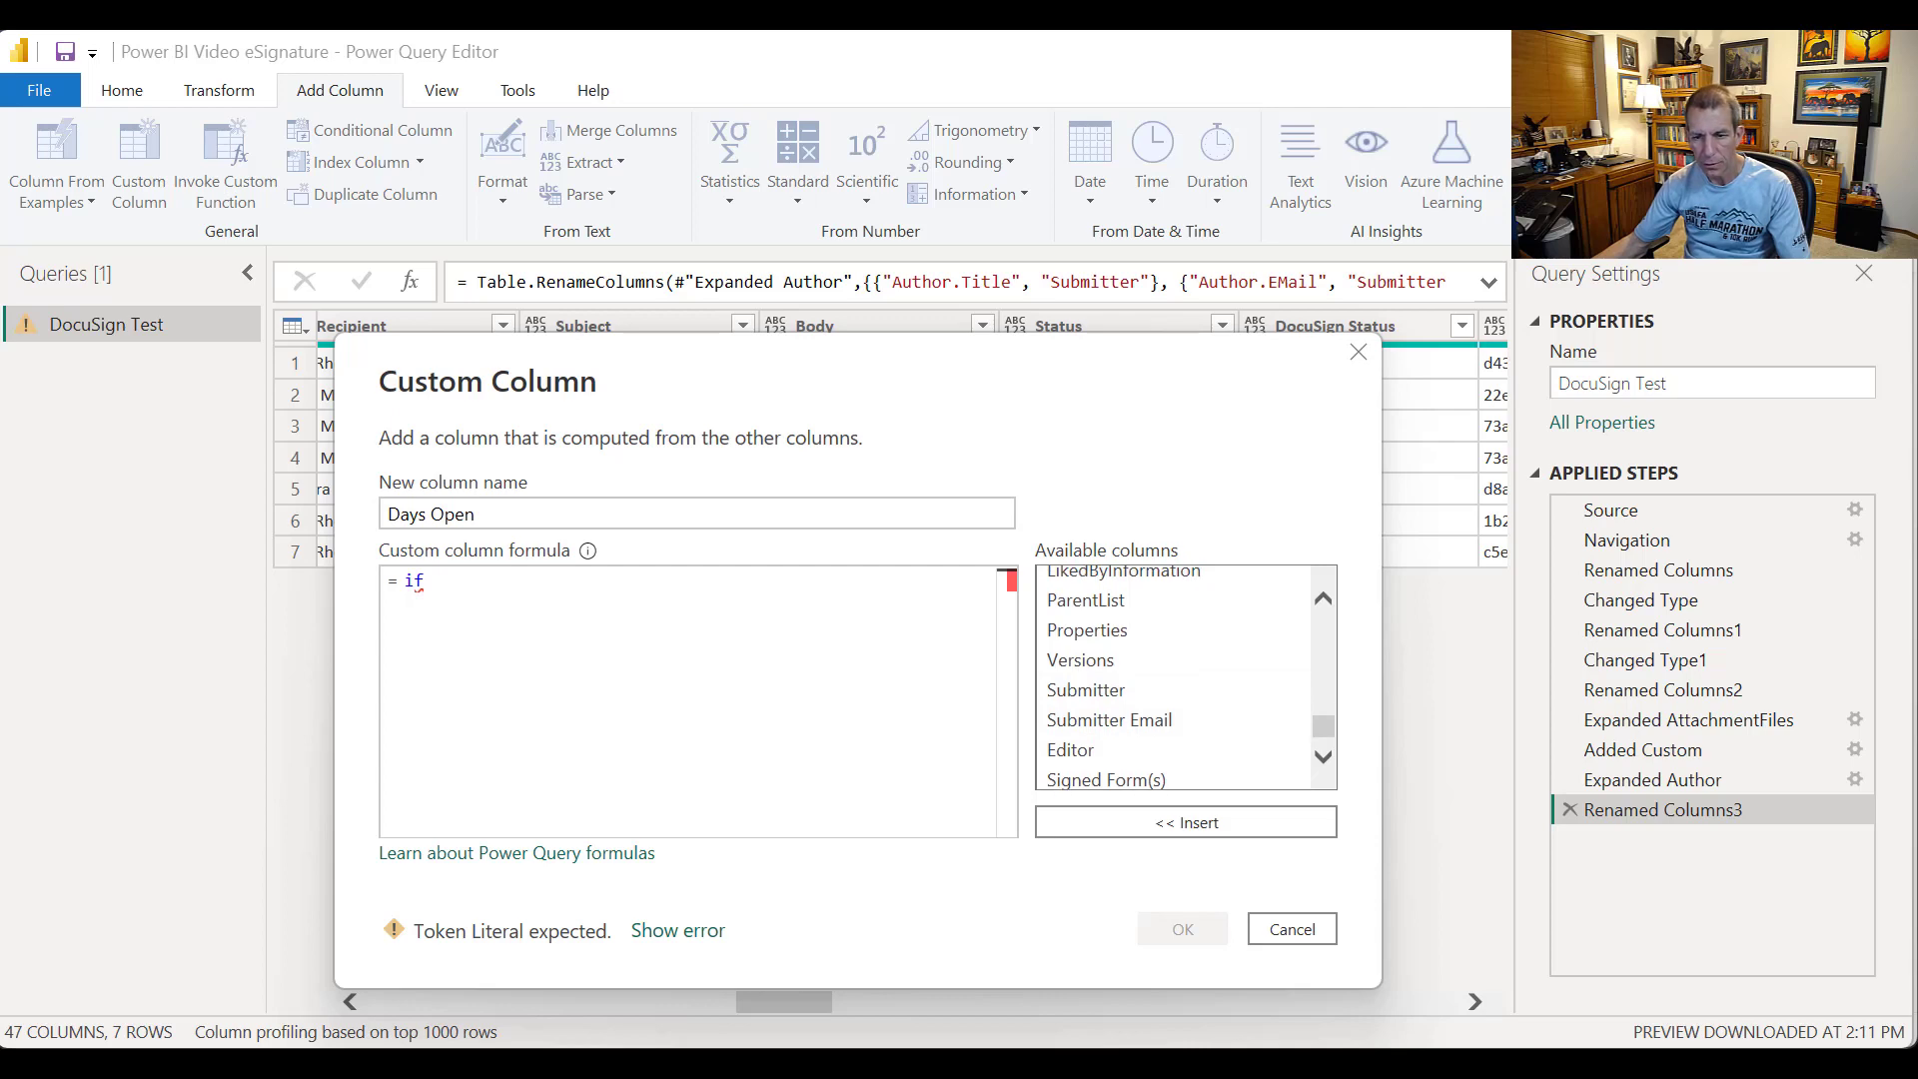
click(1324, 757)
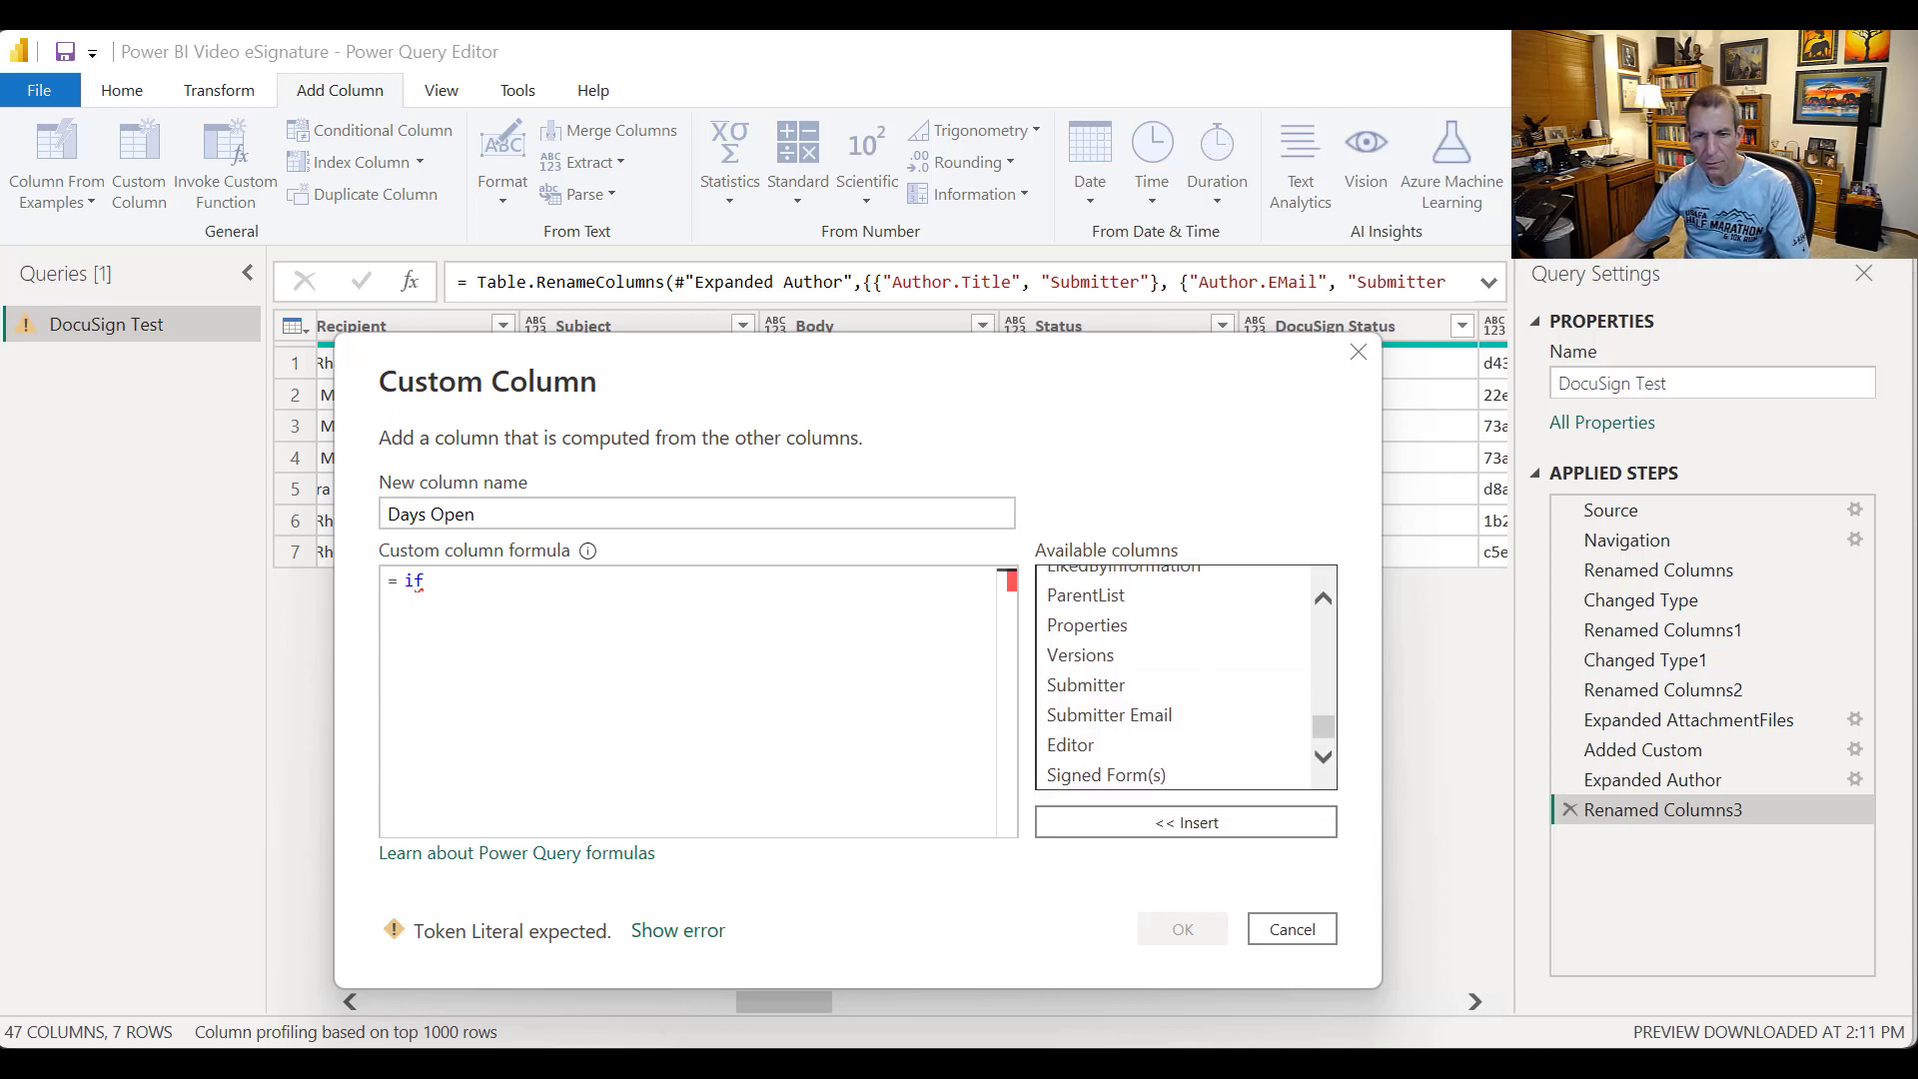
scroll(1179, 676, up, 2)
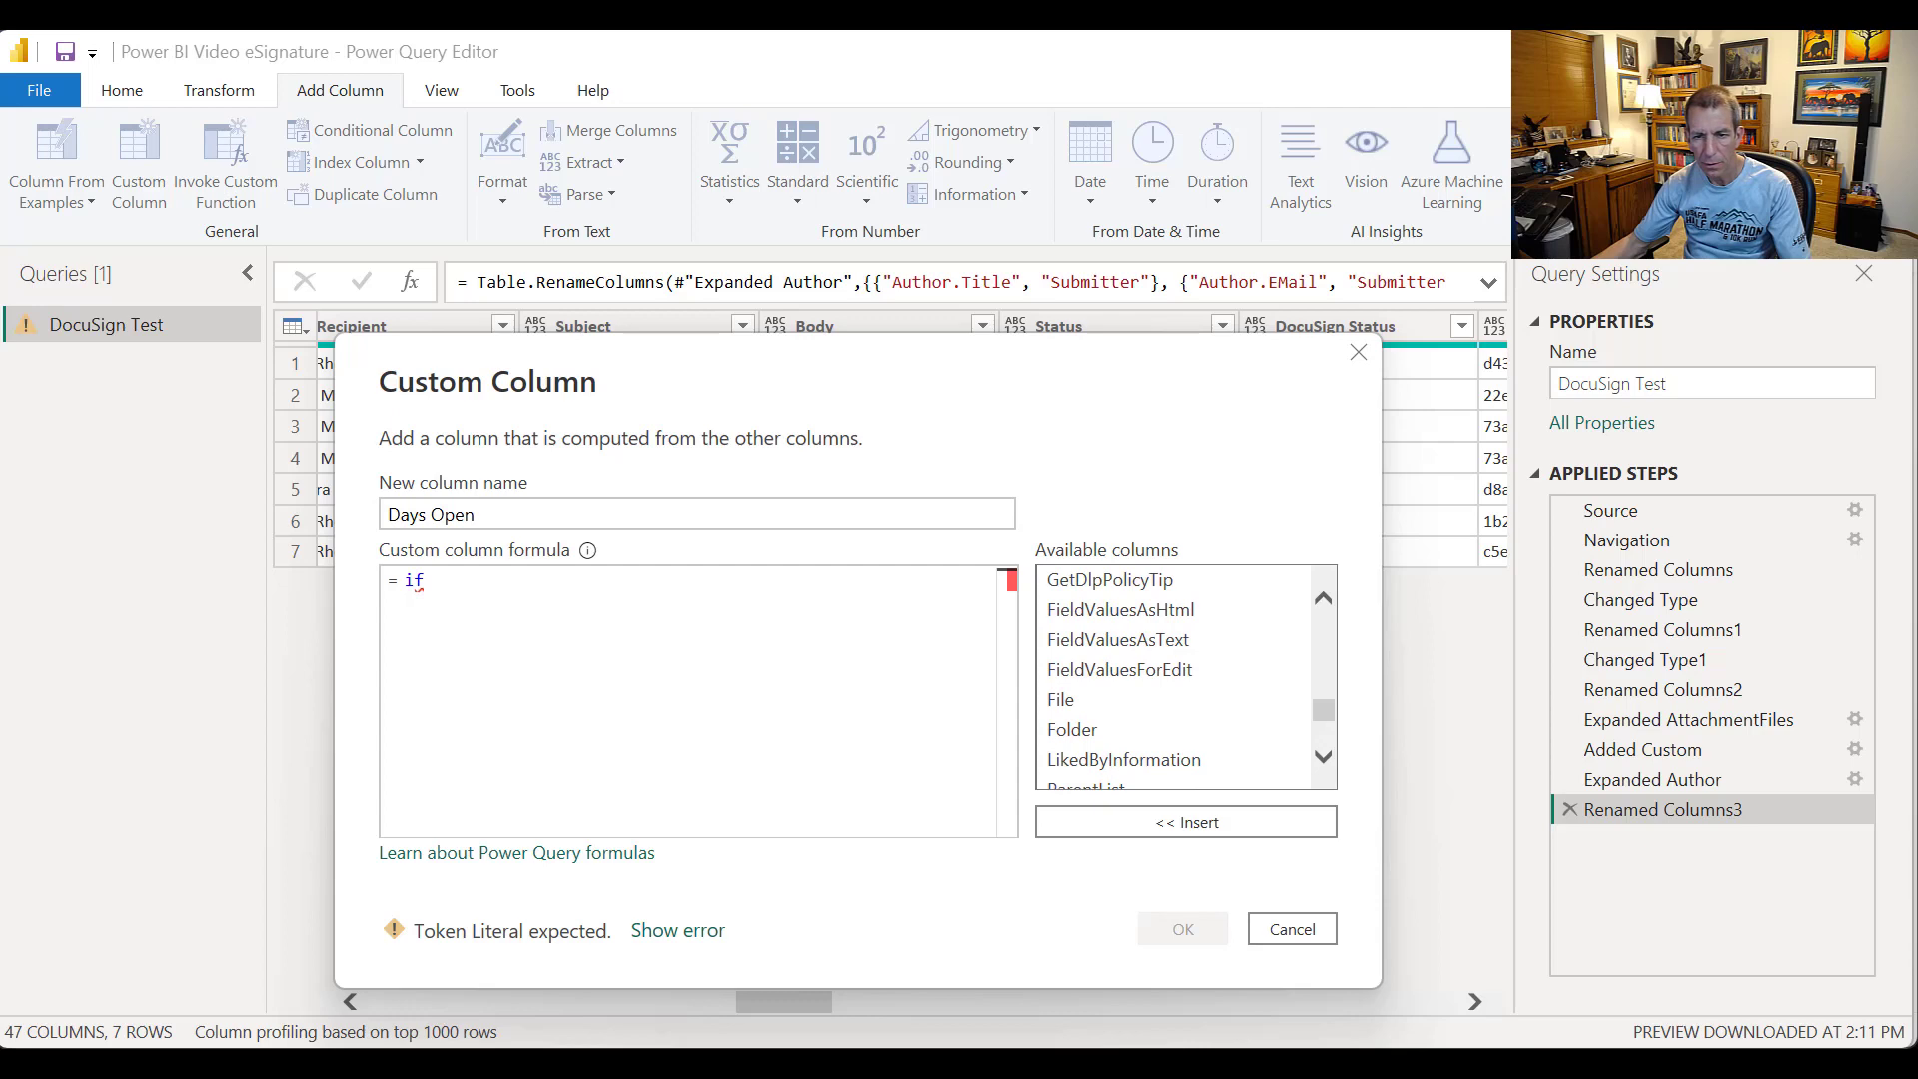
scroll(1174, 676, up, 2)
scroll(1174, 676, up, 3)
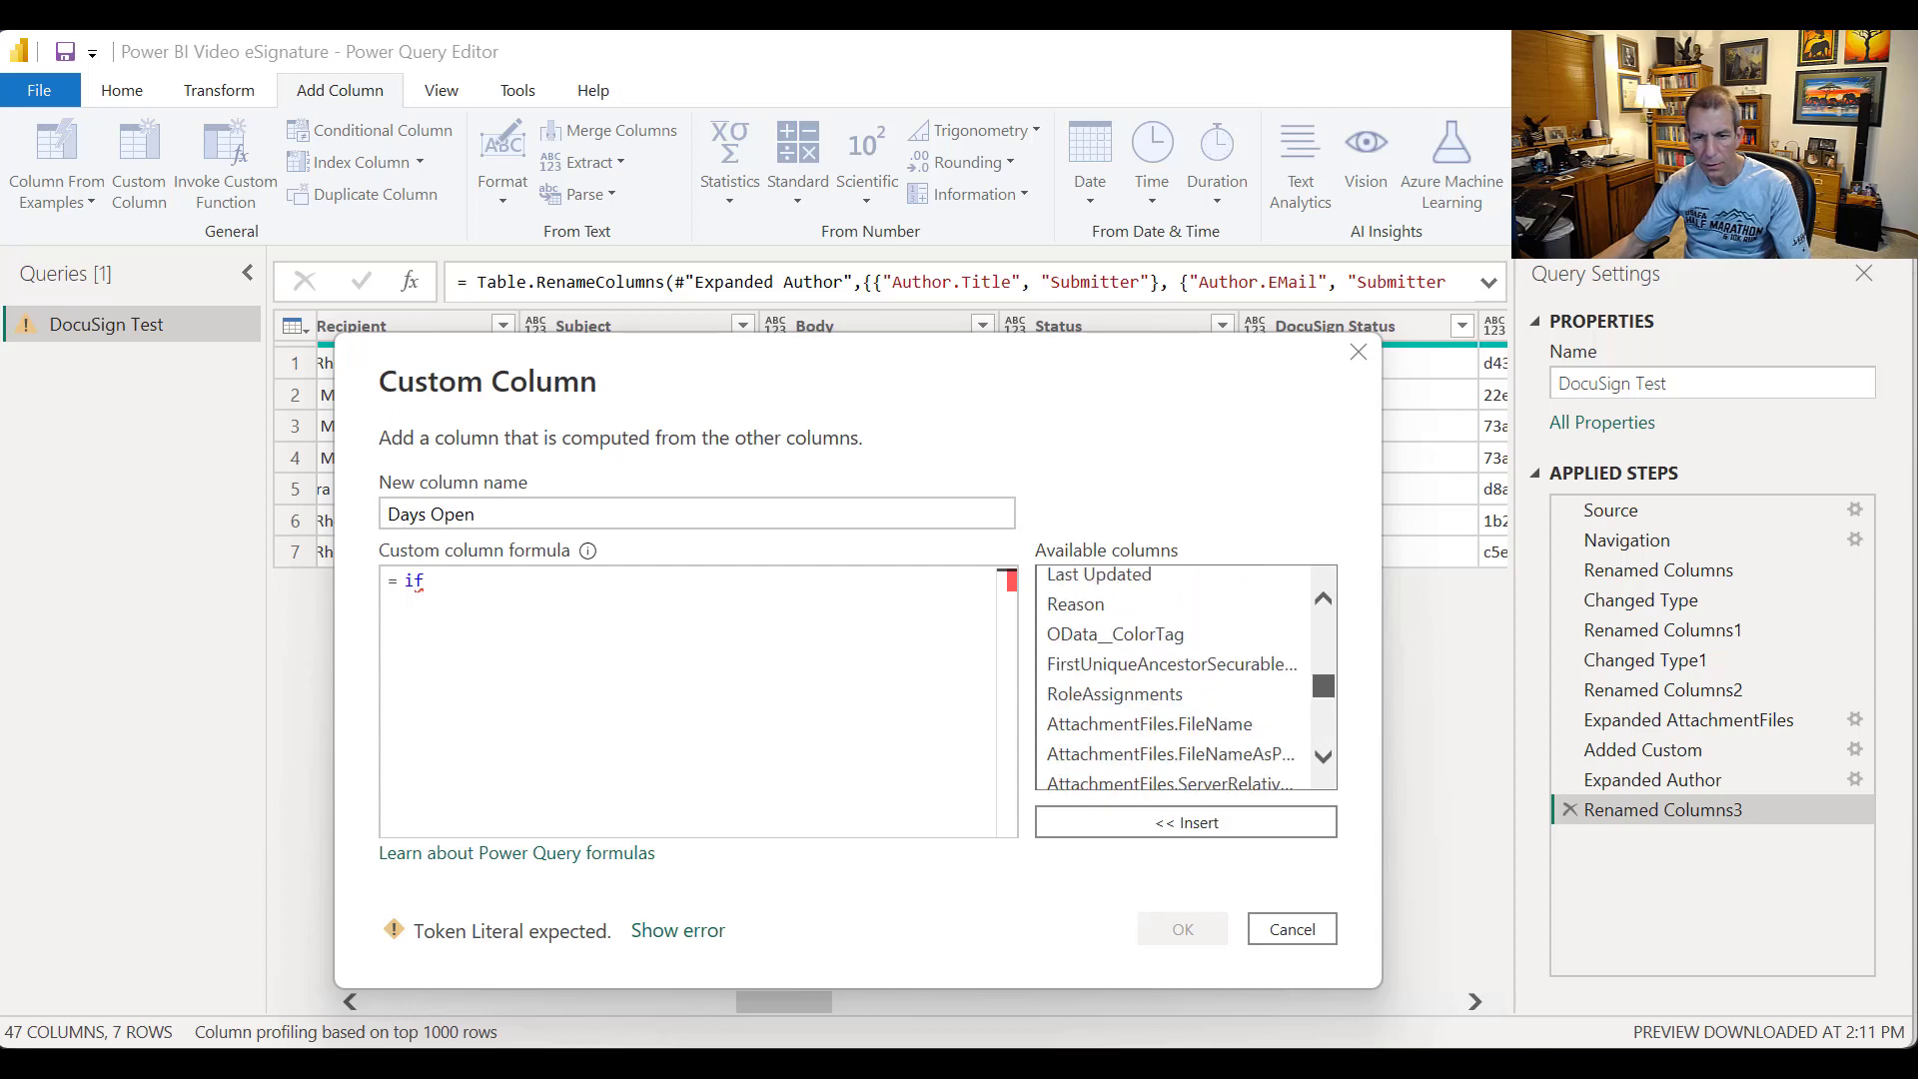
scroll(1174, 677, up, 1)
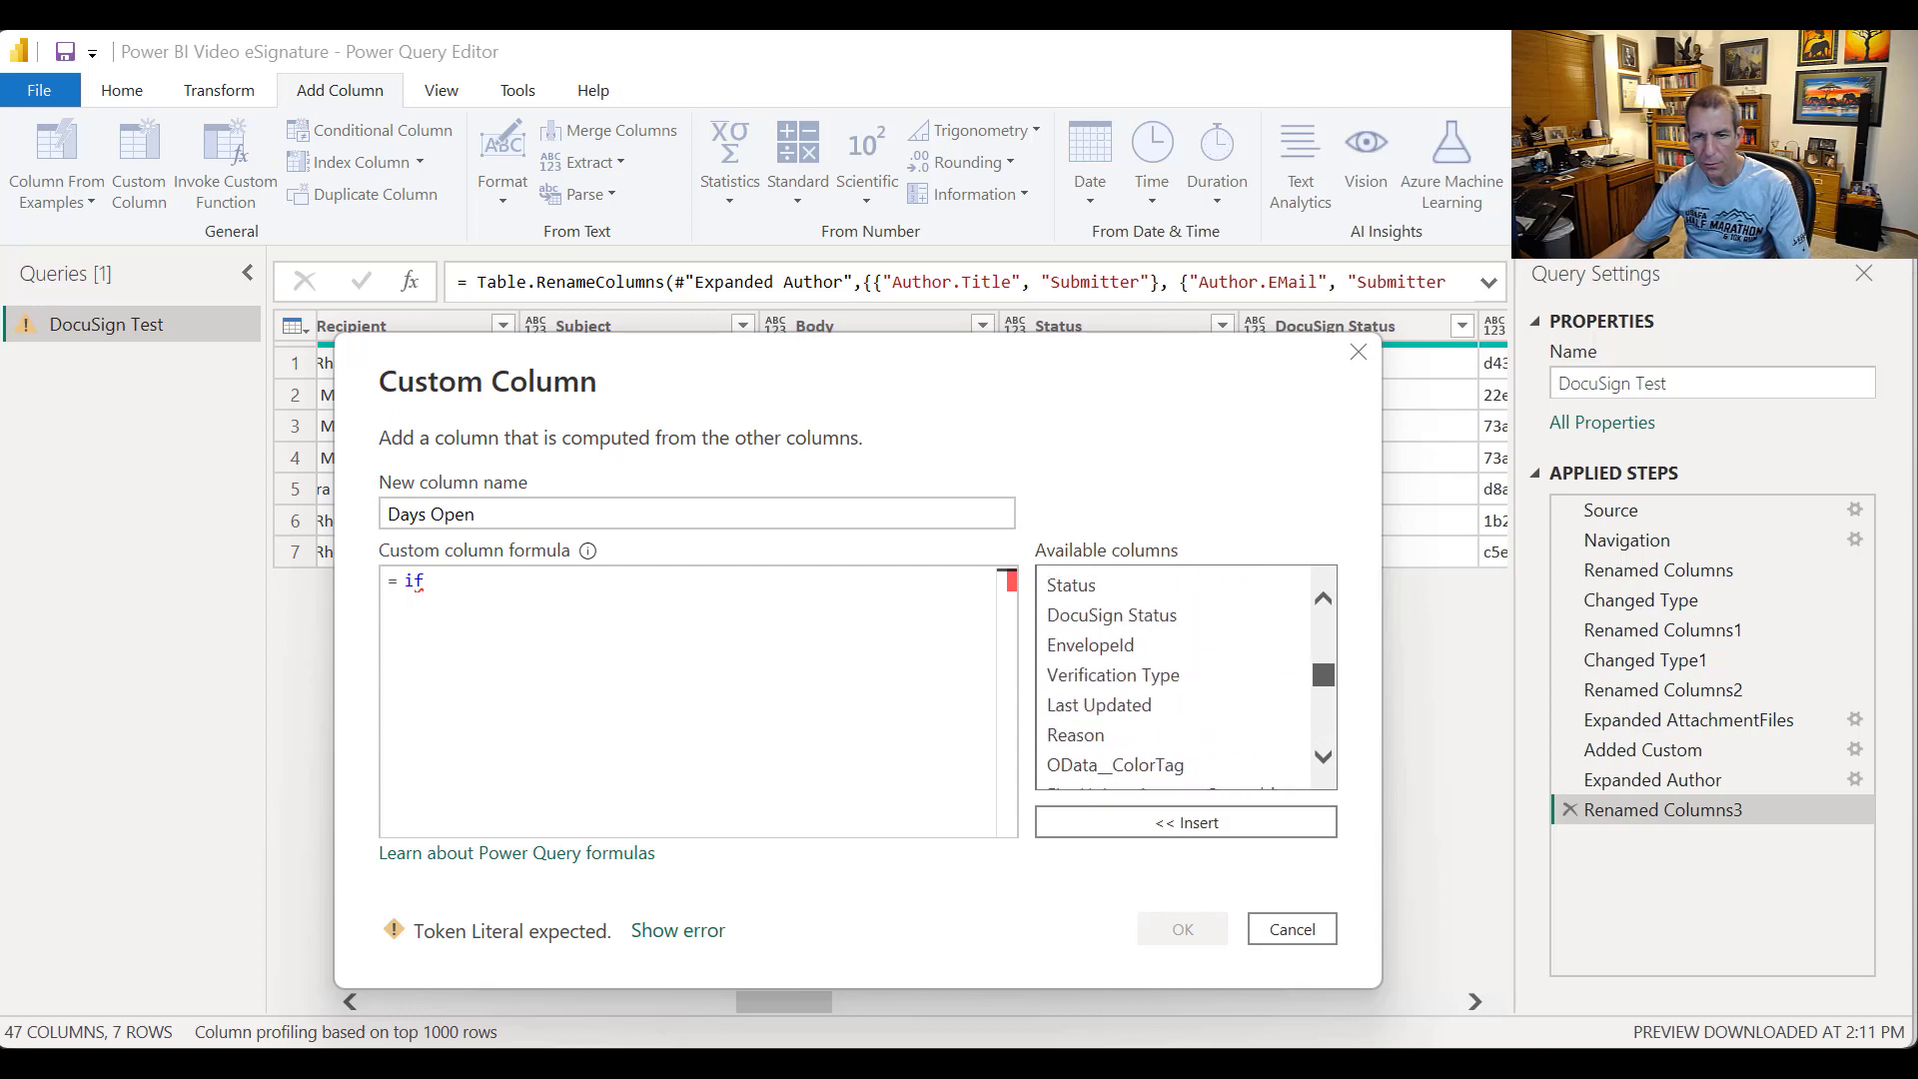
scroll(1174, 677, up, 1)
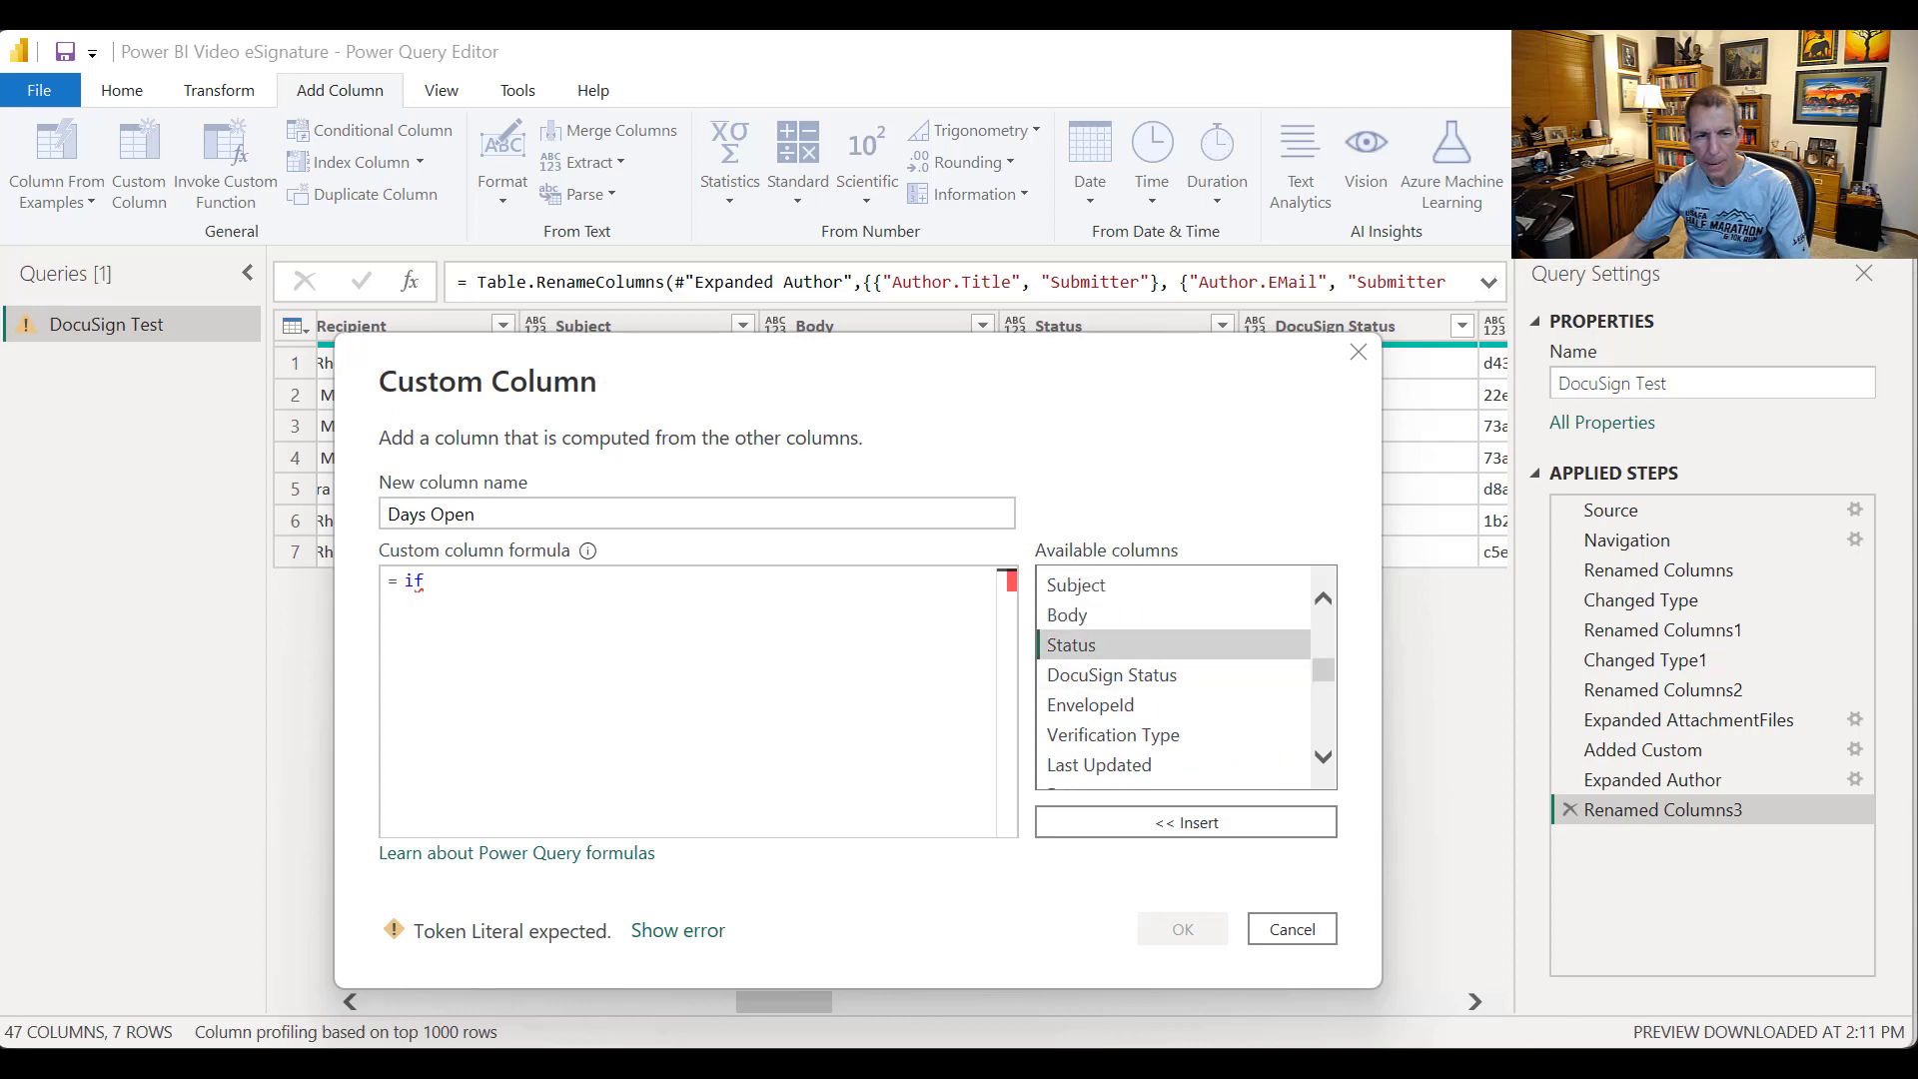
double_click(1099, 645)
text(= )
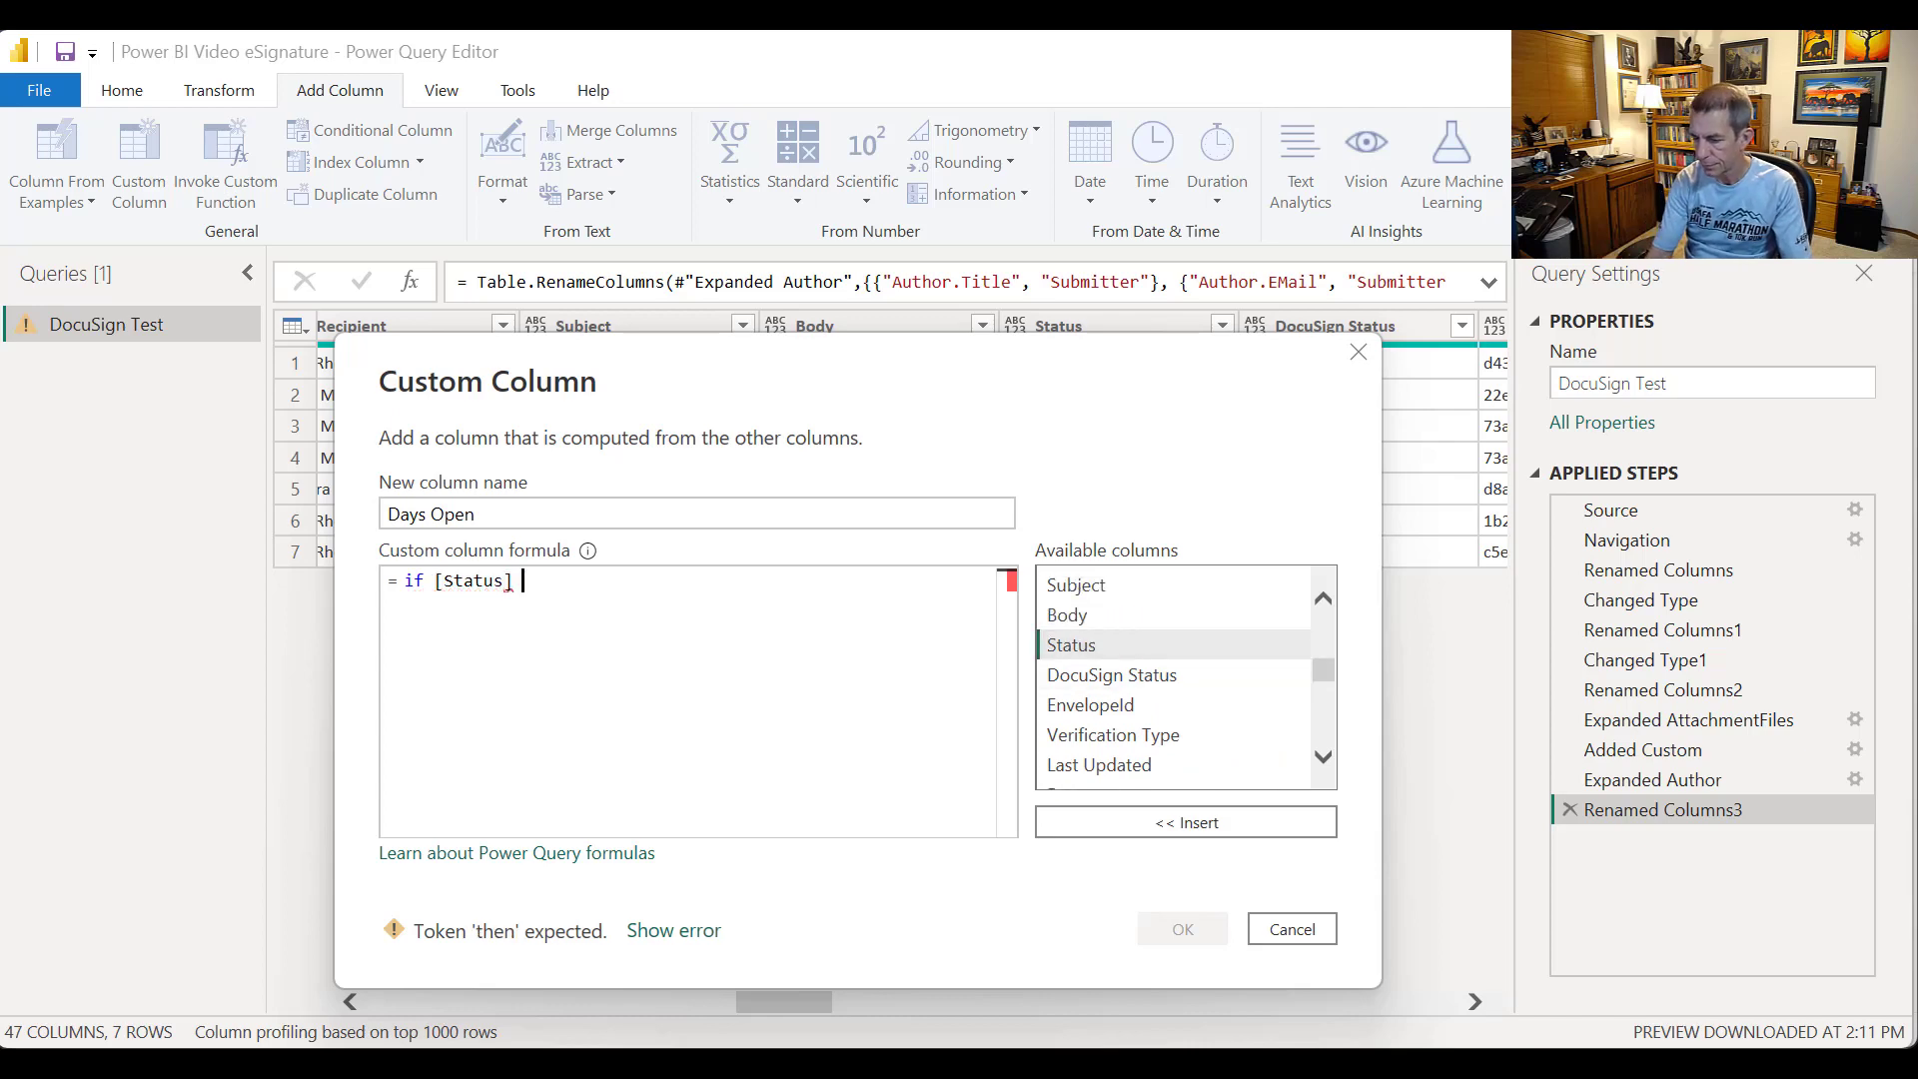
text(")
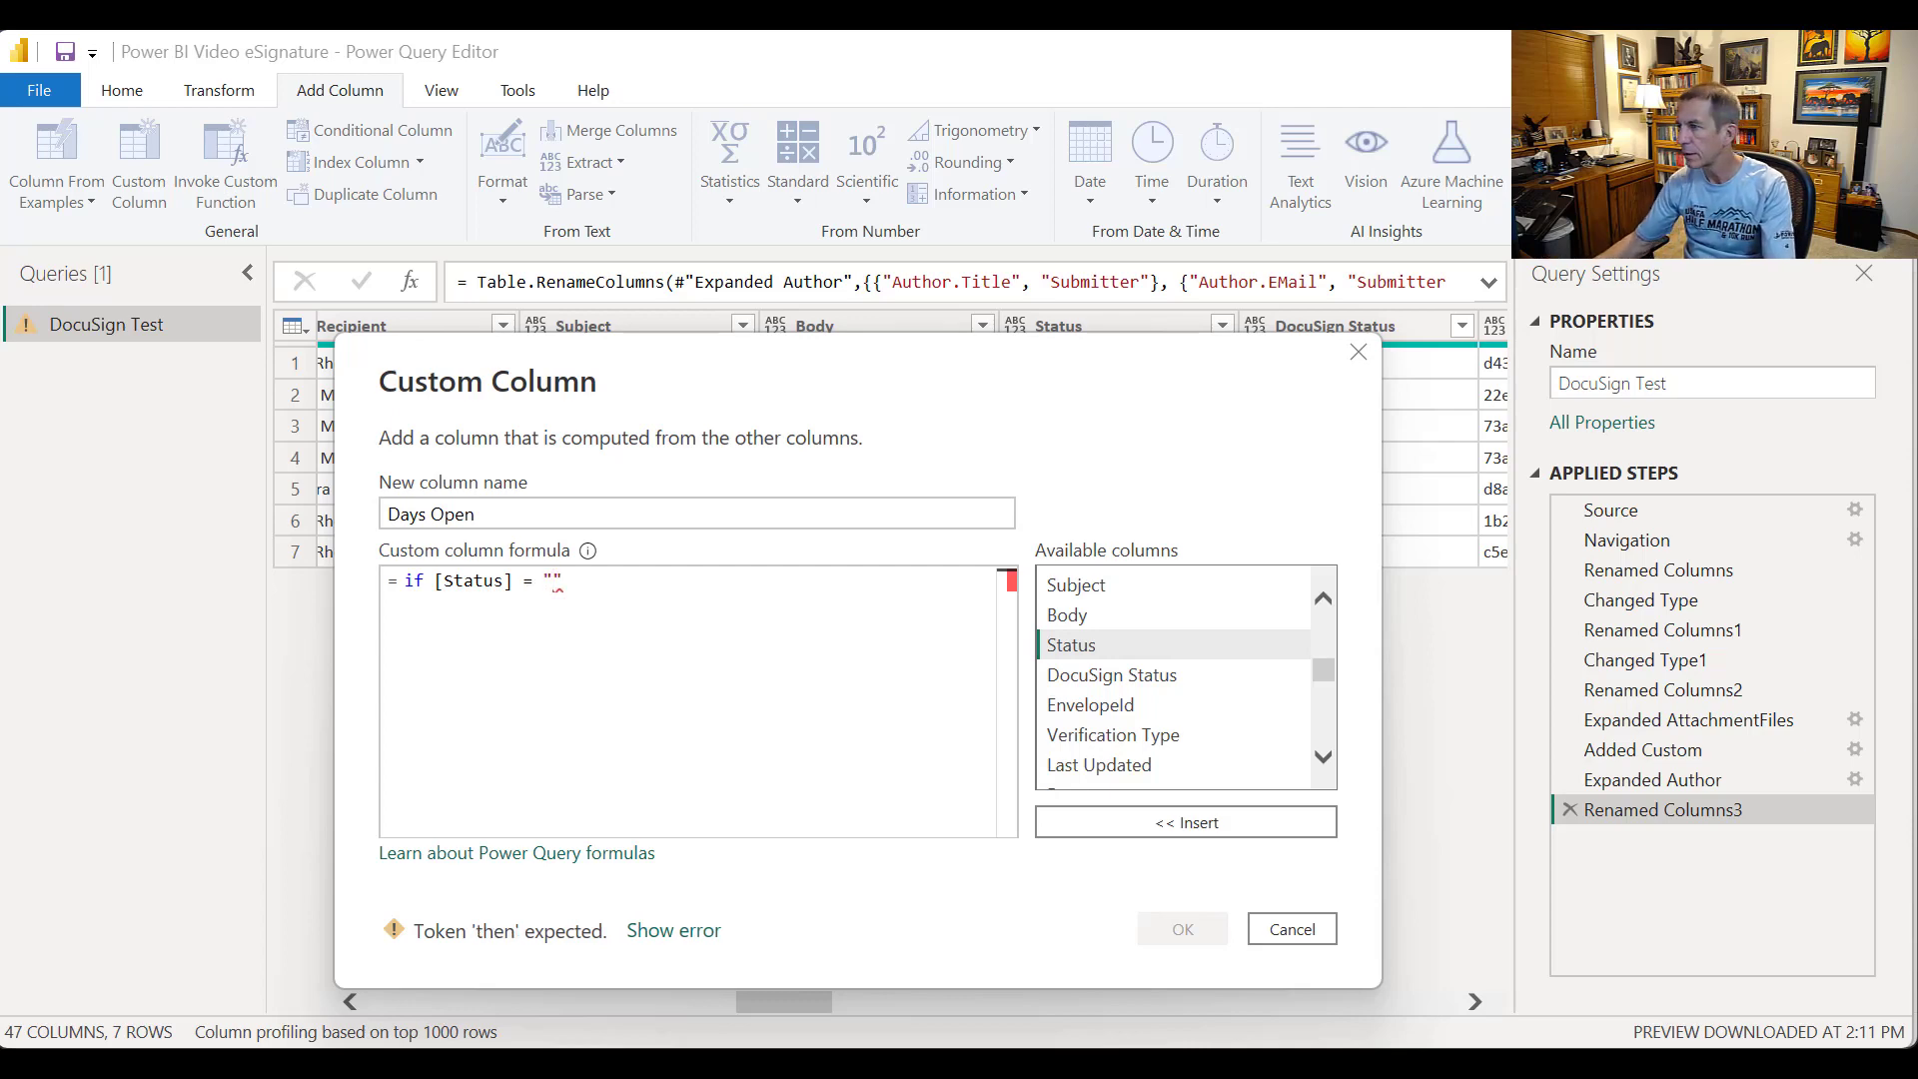
Step: Switch to the browser to check the Status values in the SharePoint DocuSign Test list, and return to the Power Query Editor
key(alt+Tab)
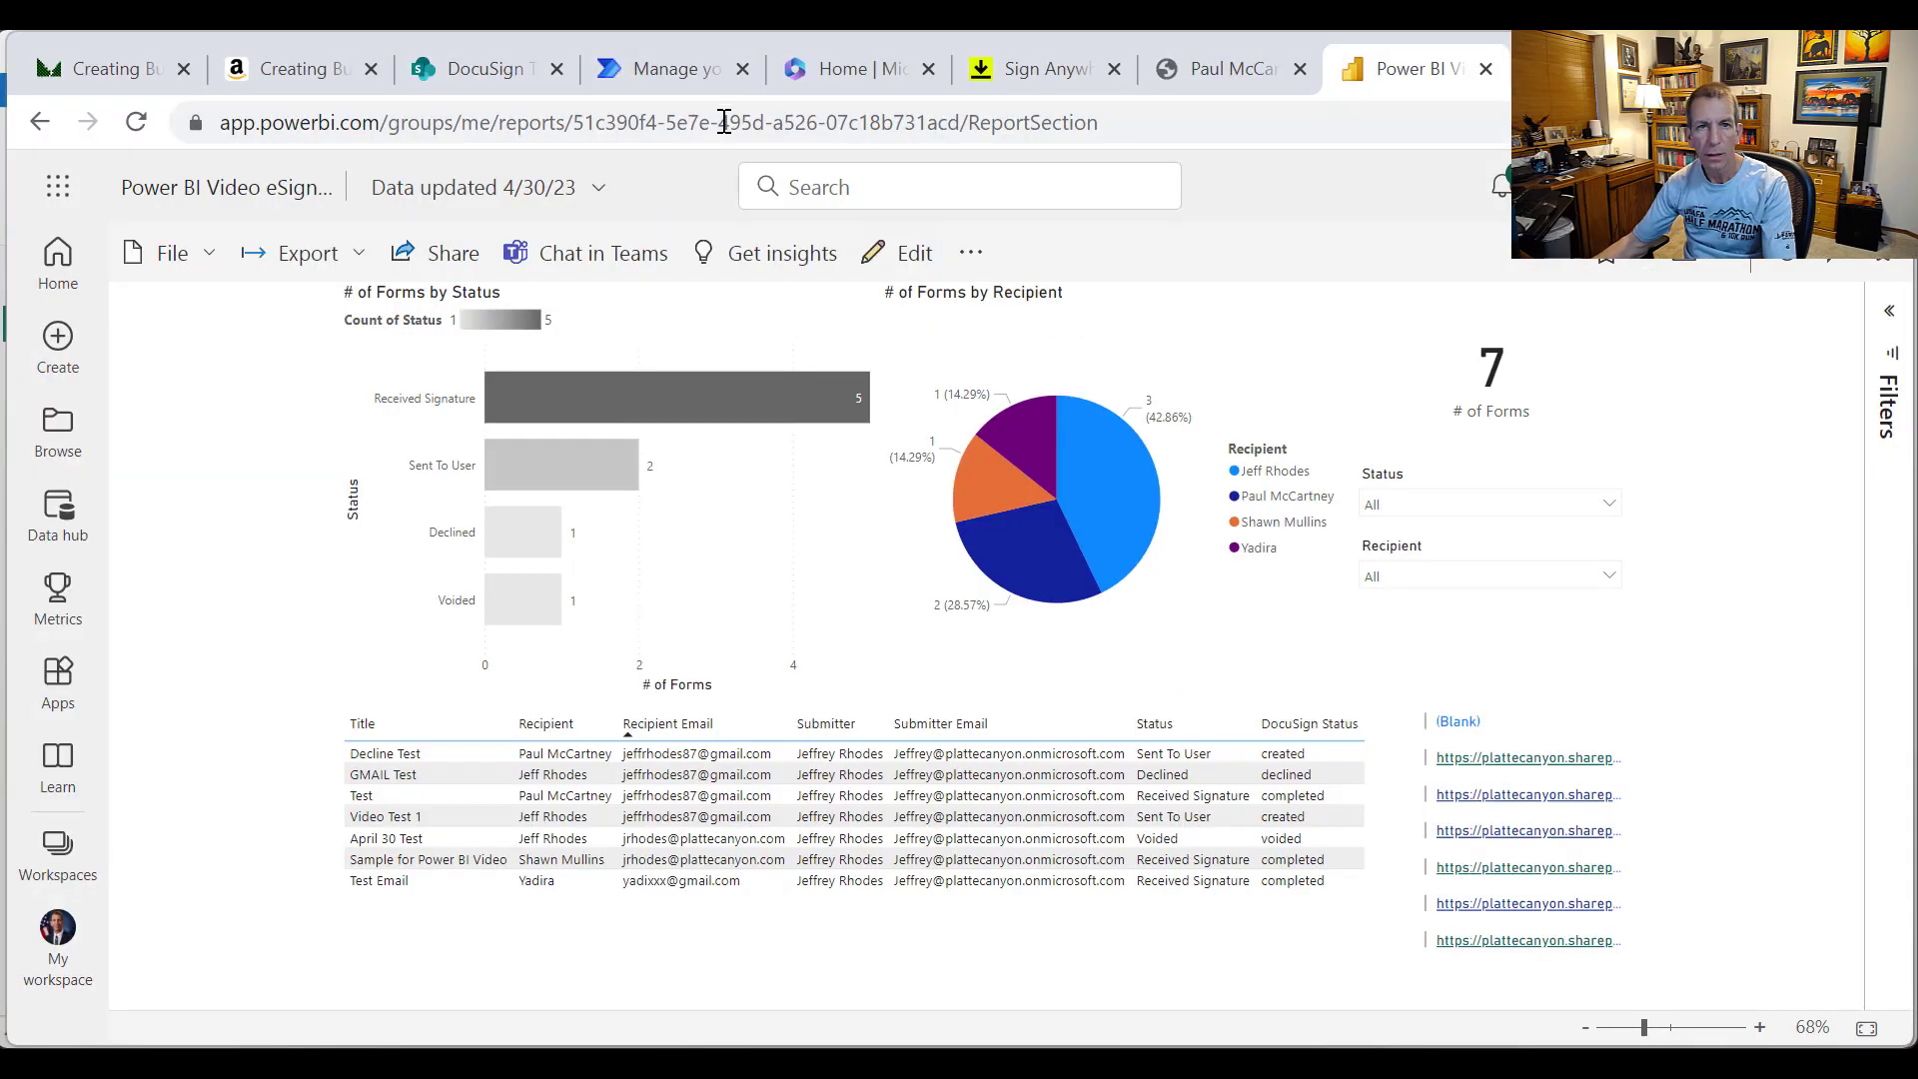
click(433, 70)
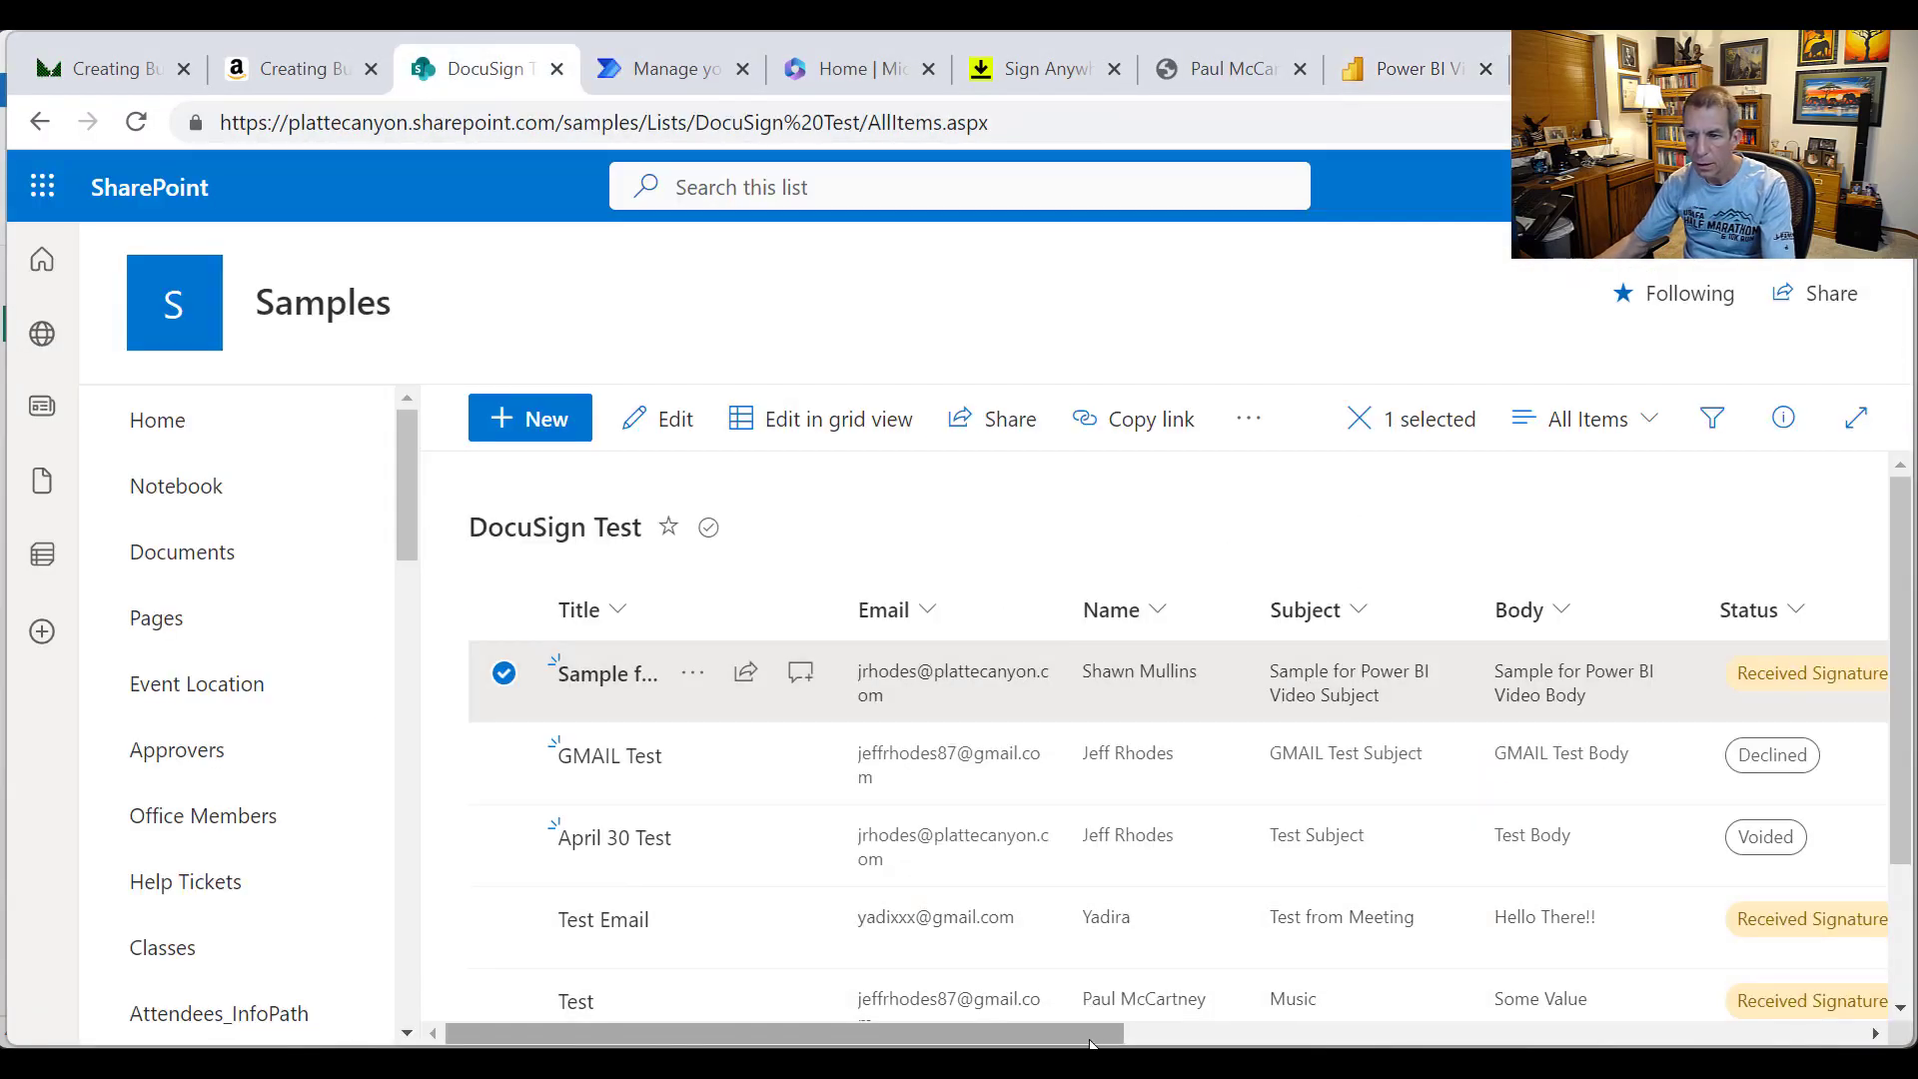
drag(1113, 1039, 1286, 1034)
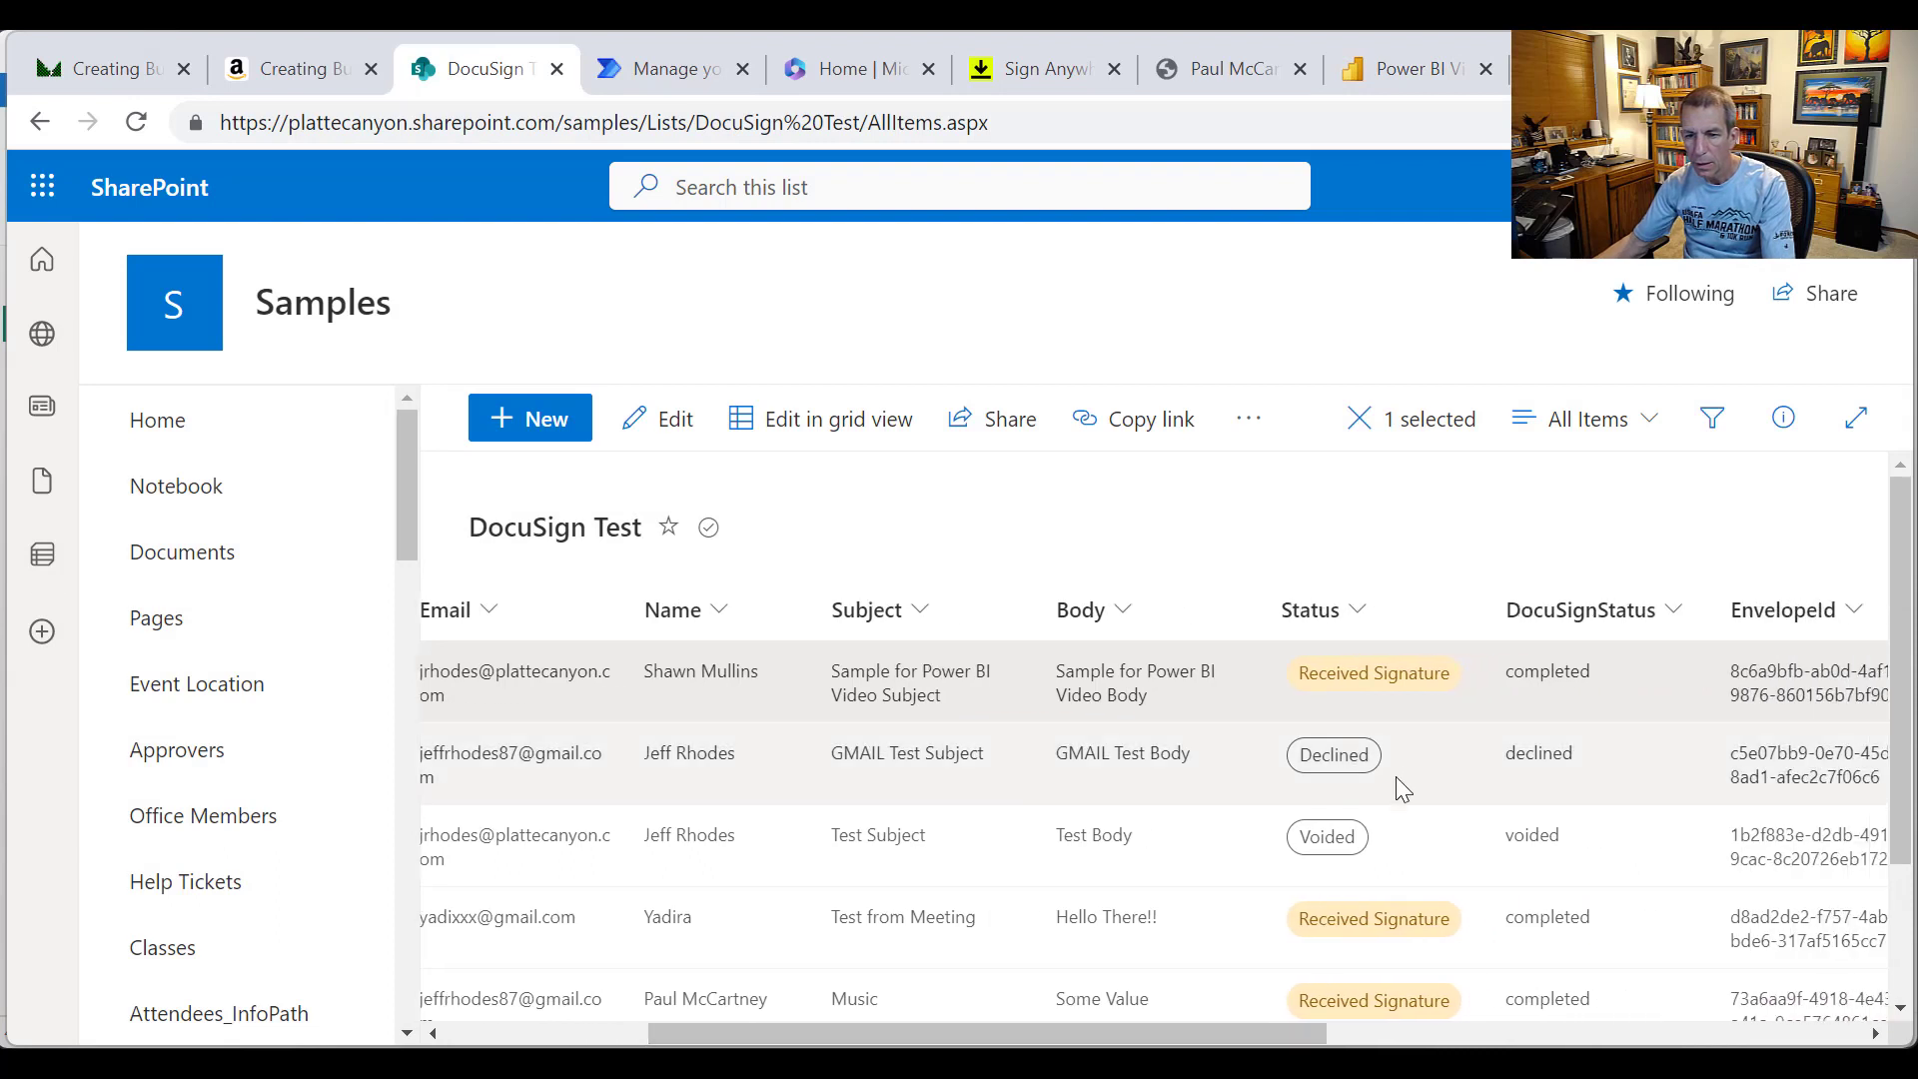
scroll(1399, 783, down, 2)
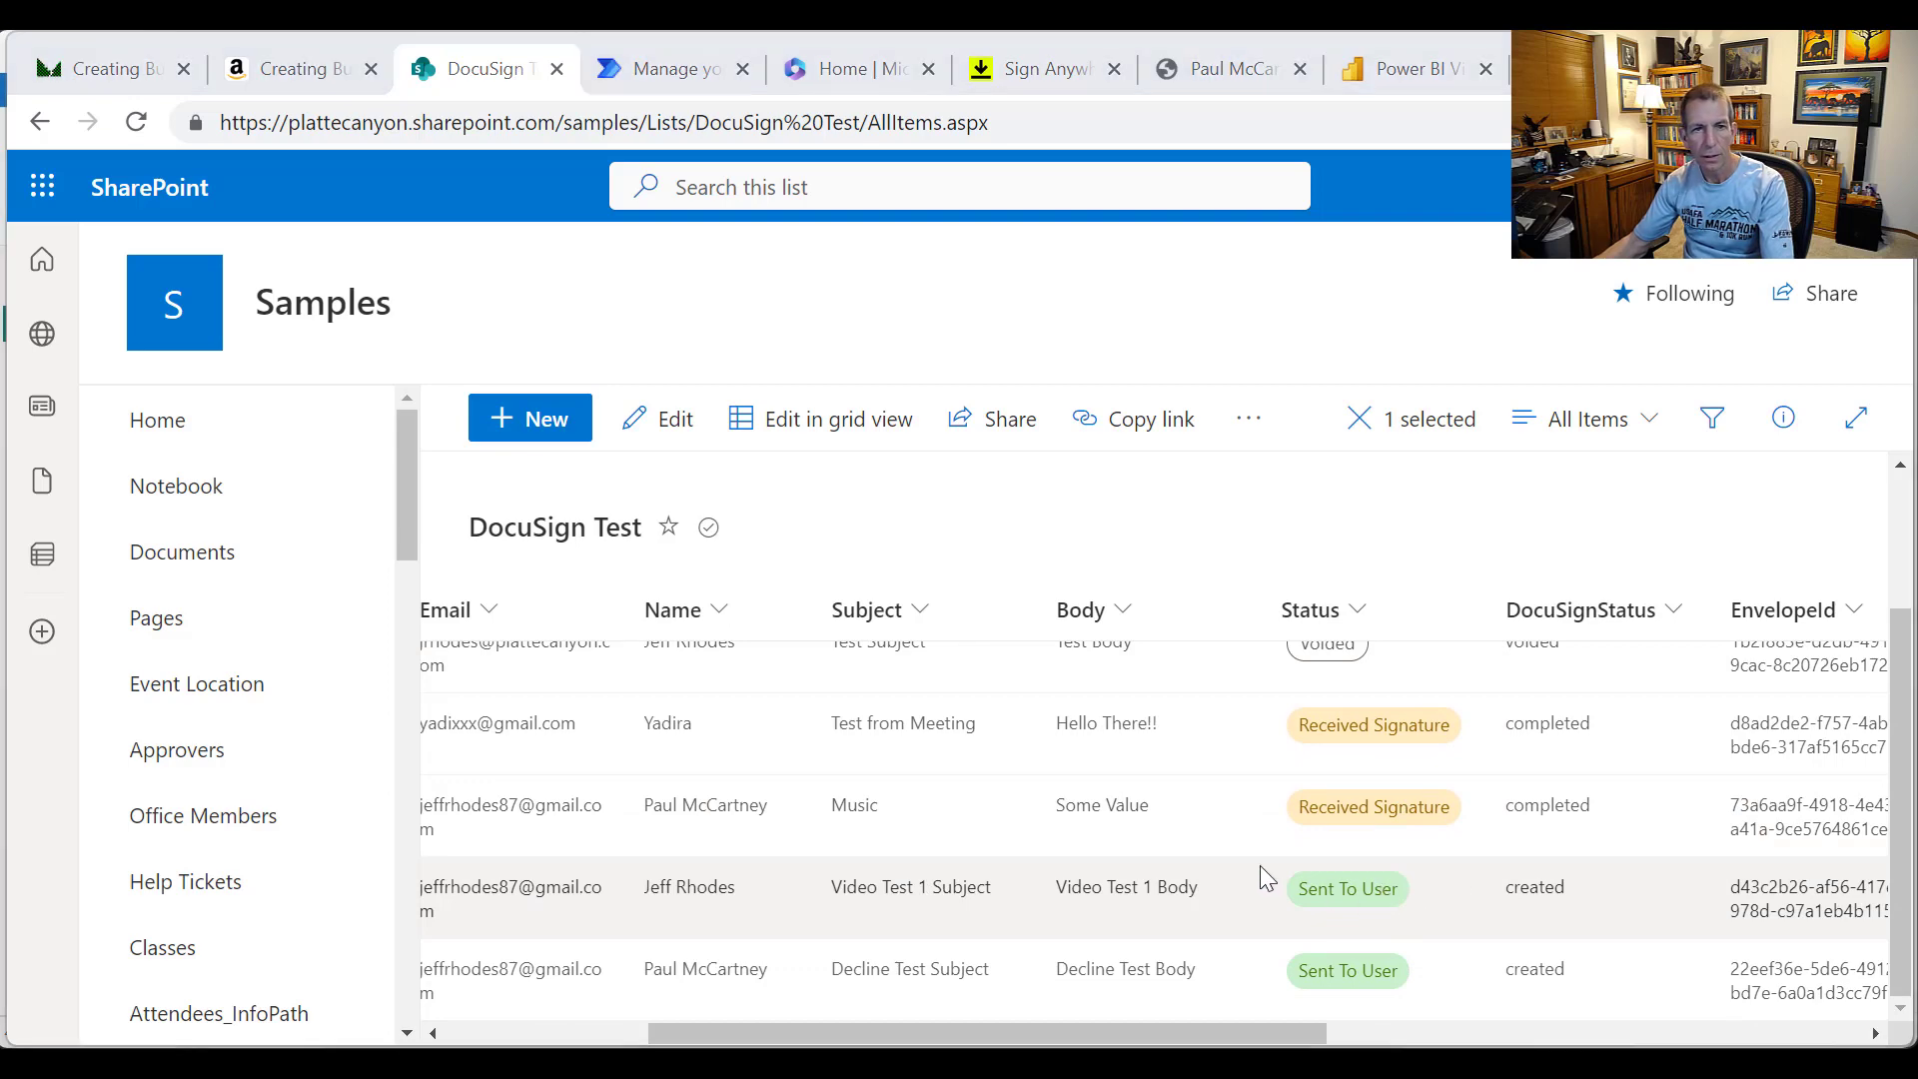
key(alt+Tab)
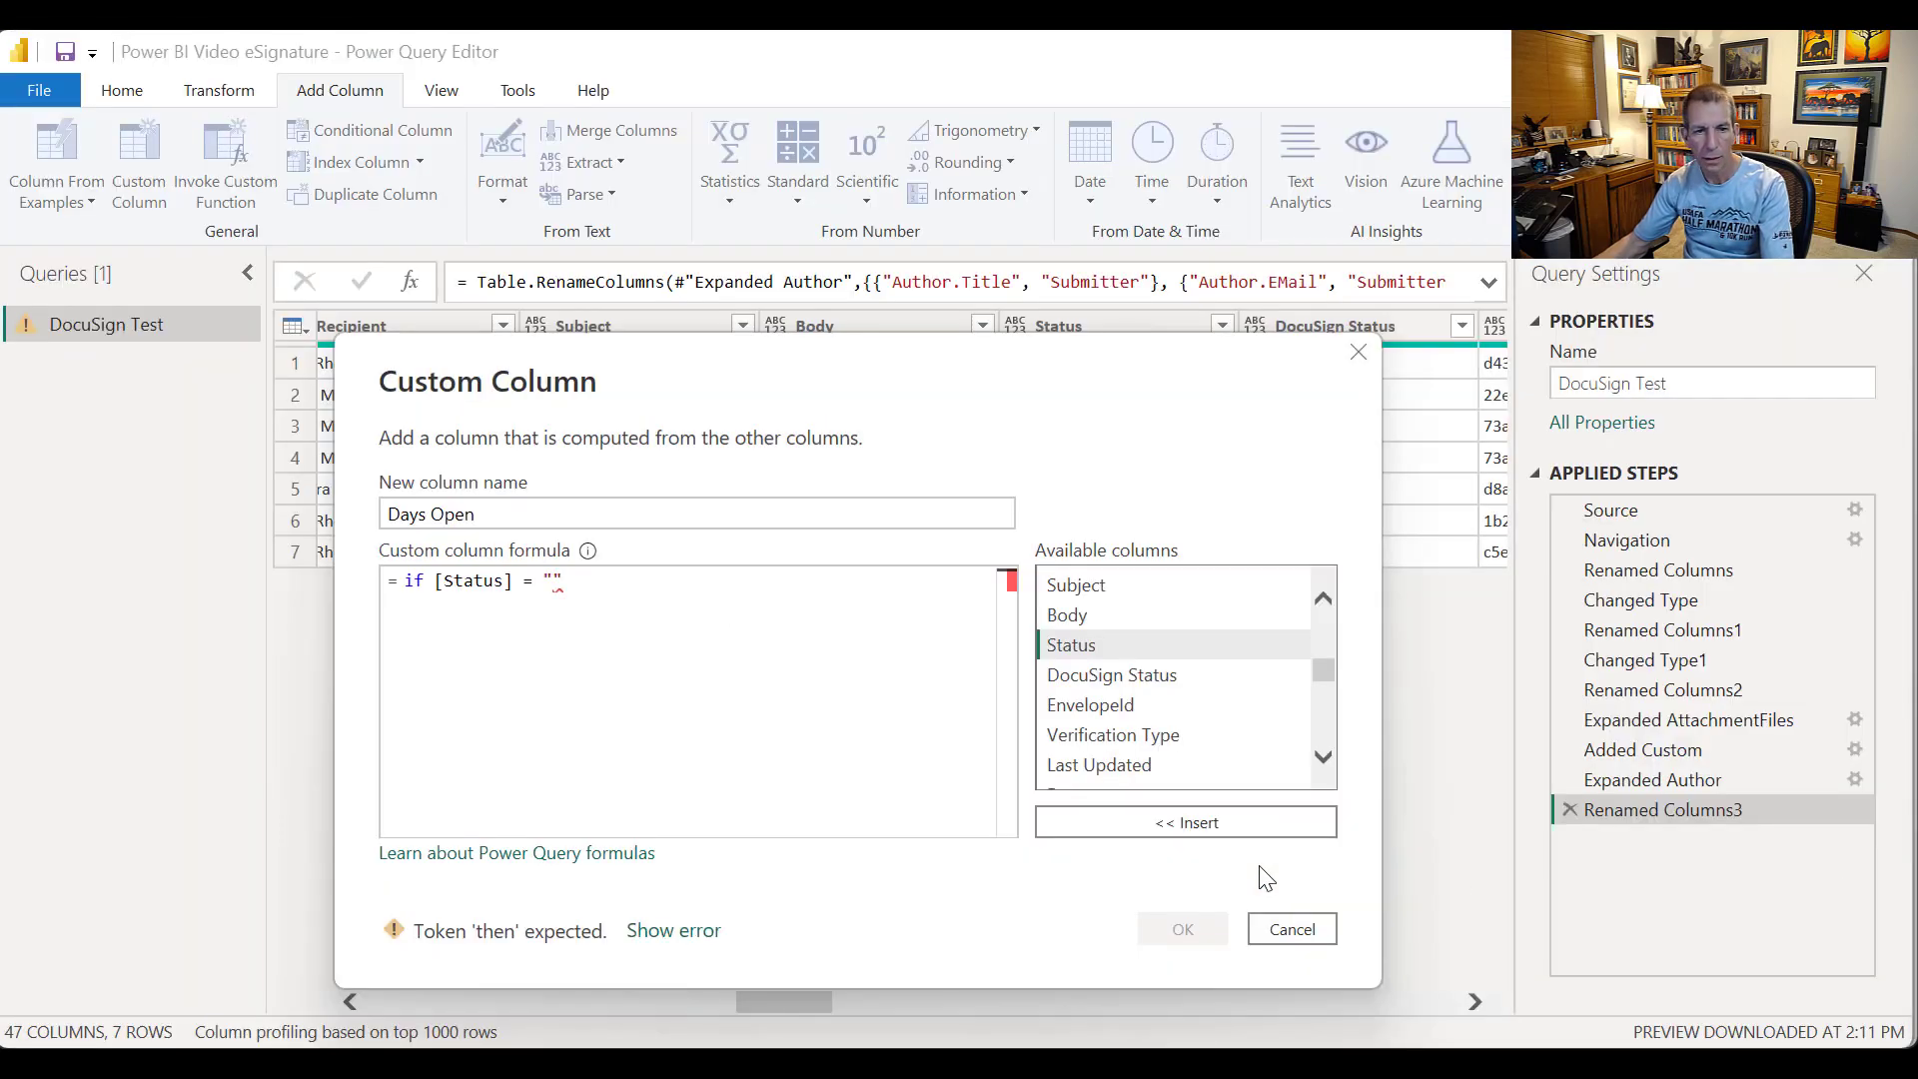
Step: Complete the formula's condition as [Status] = "Sent to User" followed by then
text(Sent to )
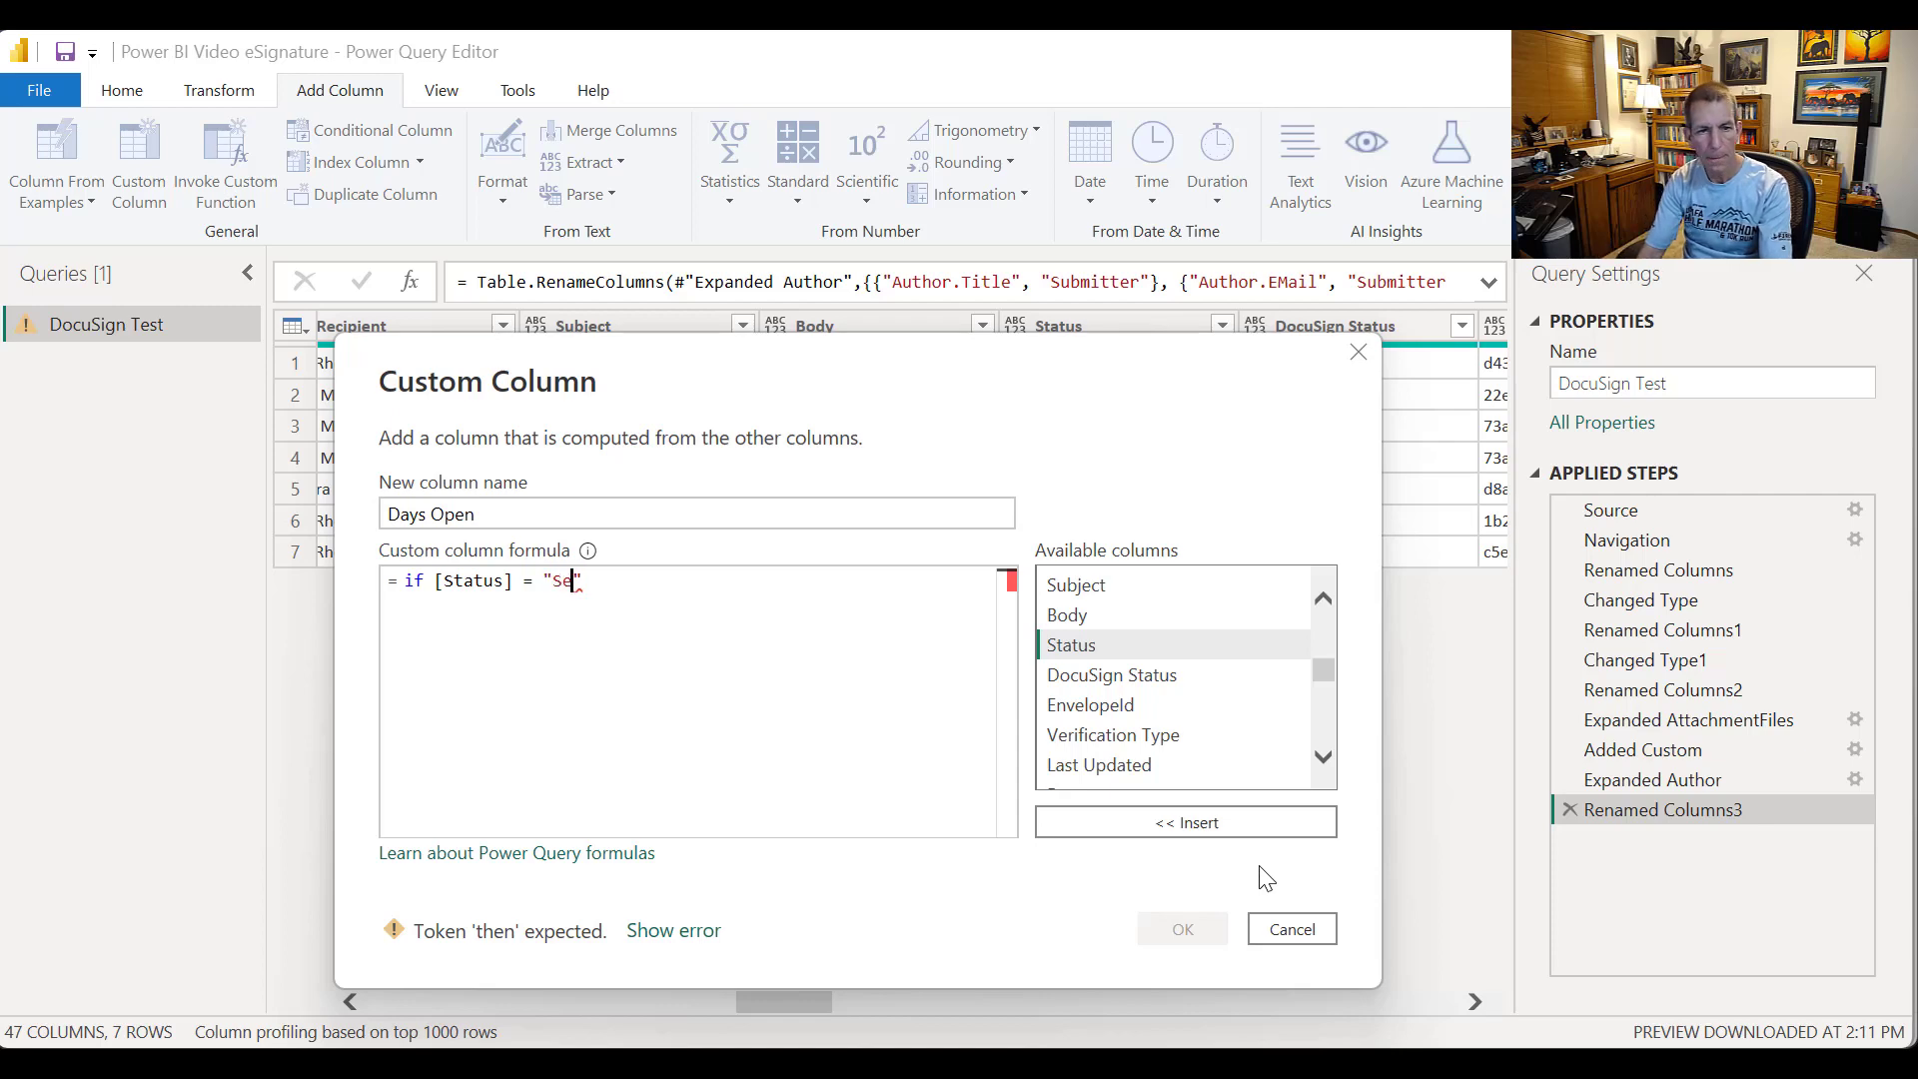
text(User" )
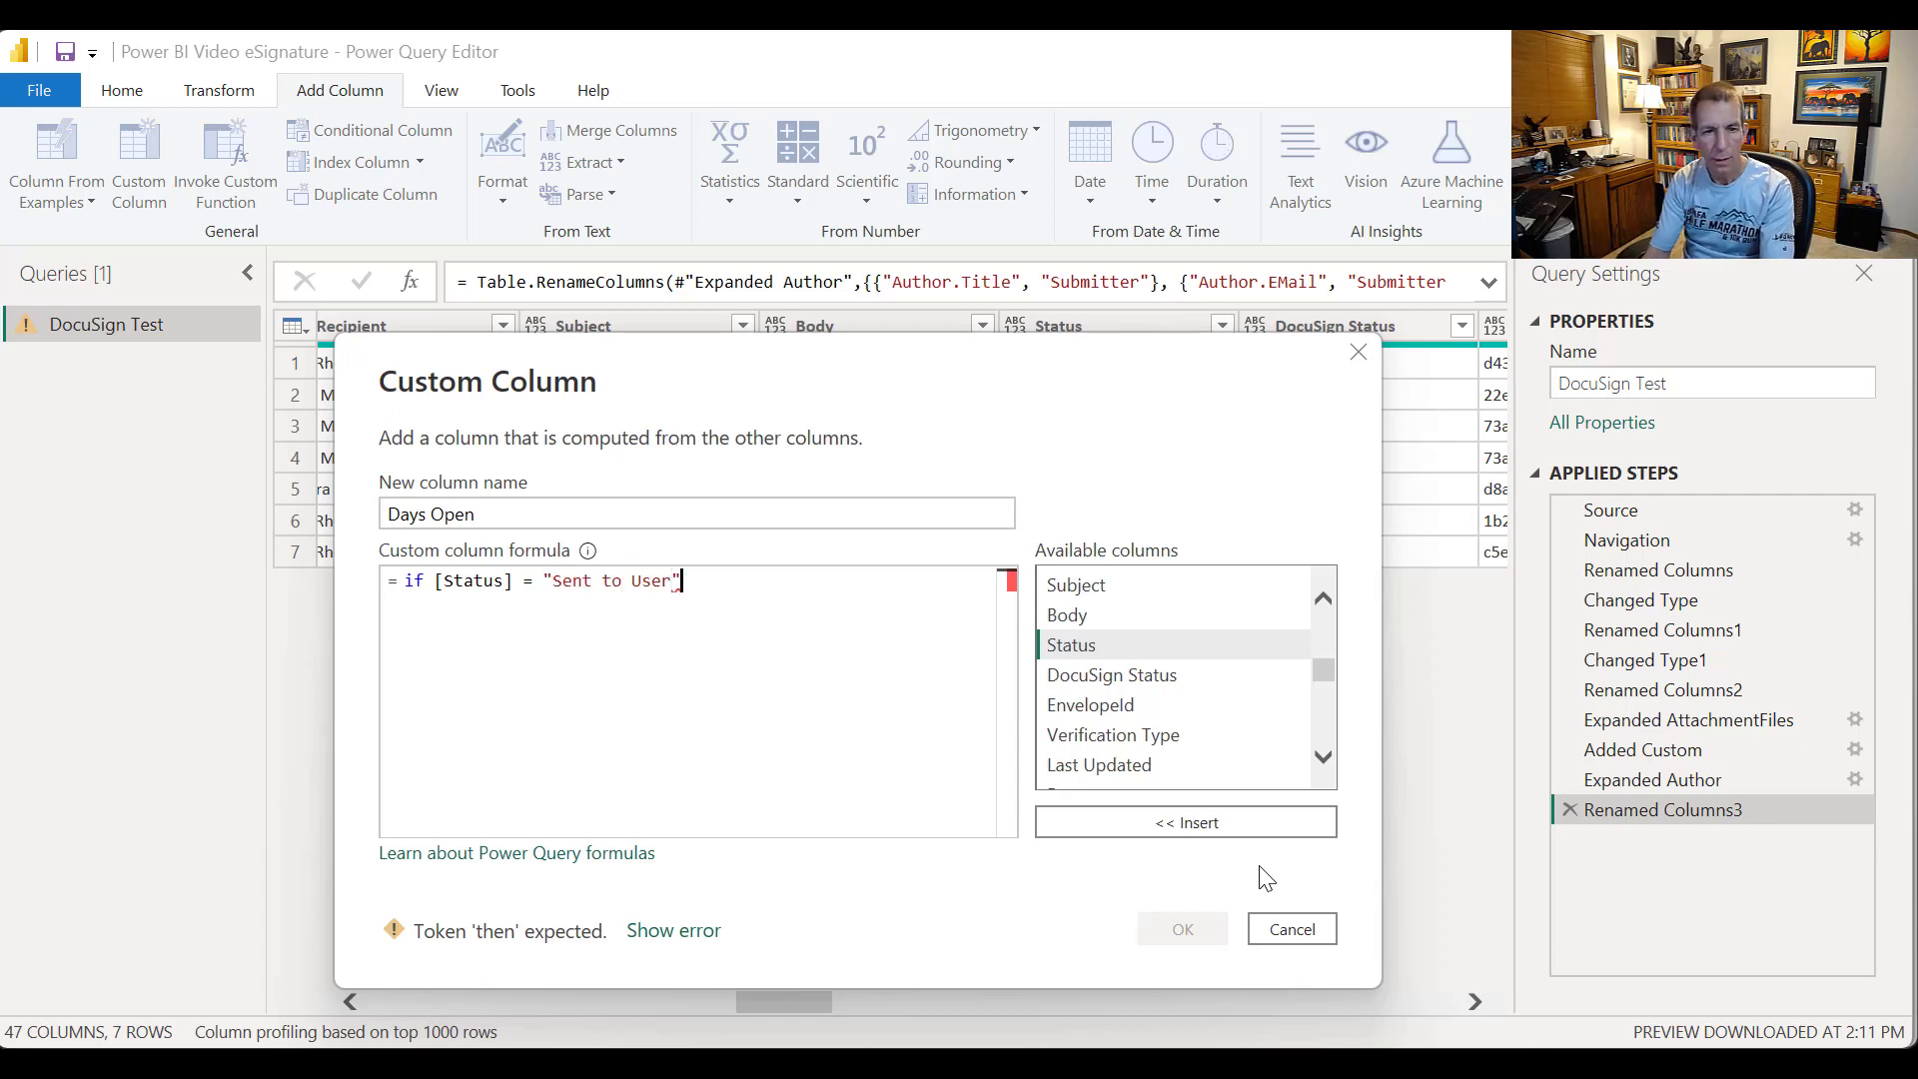
text(then)
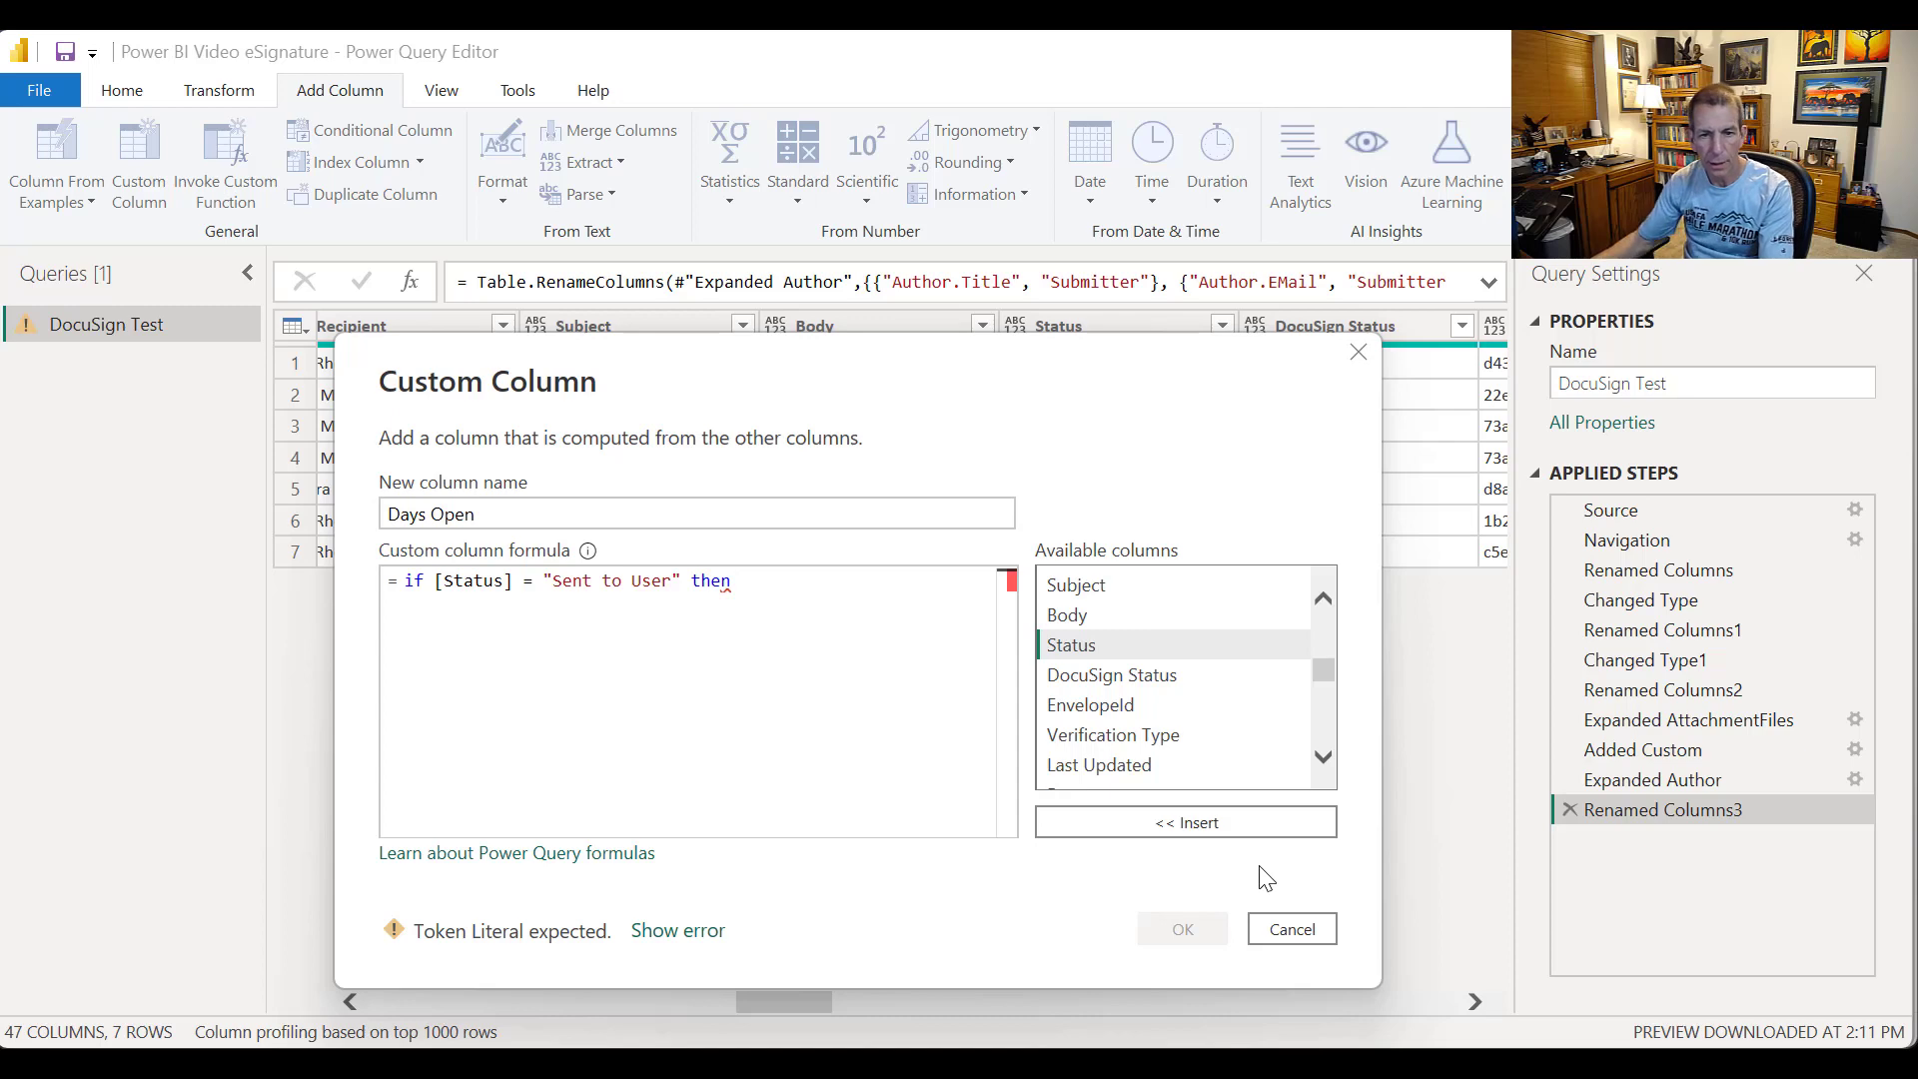
Step: Begin the then branch of the Days Open formula with DateTime.From( after the Status condition
text(Data)
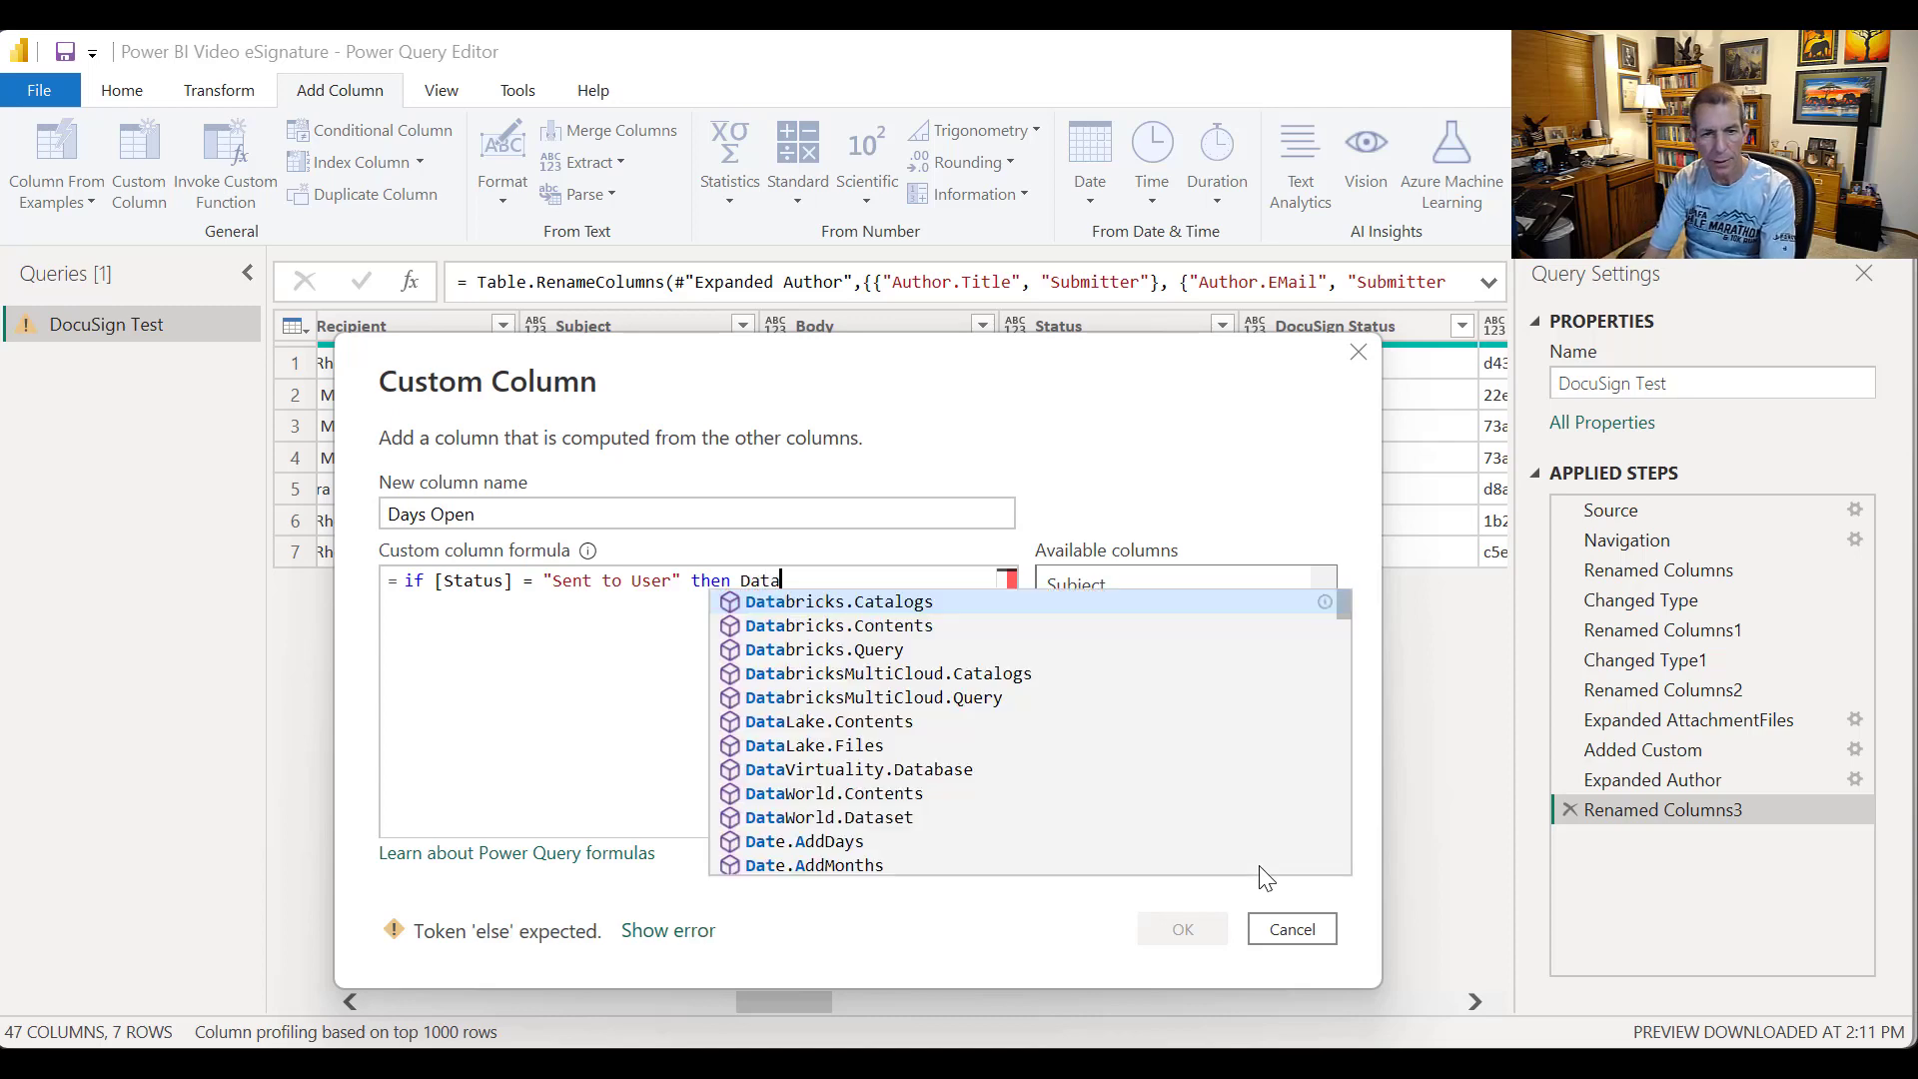
key(BackSpace)
key(BackSpace)
text(ys)
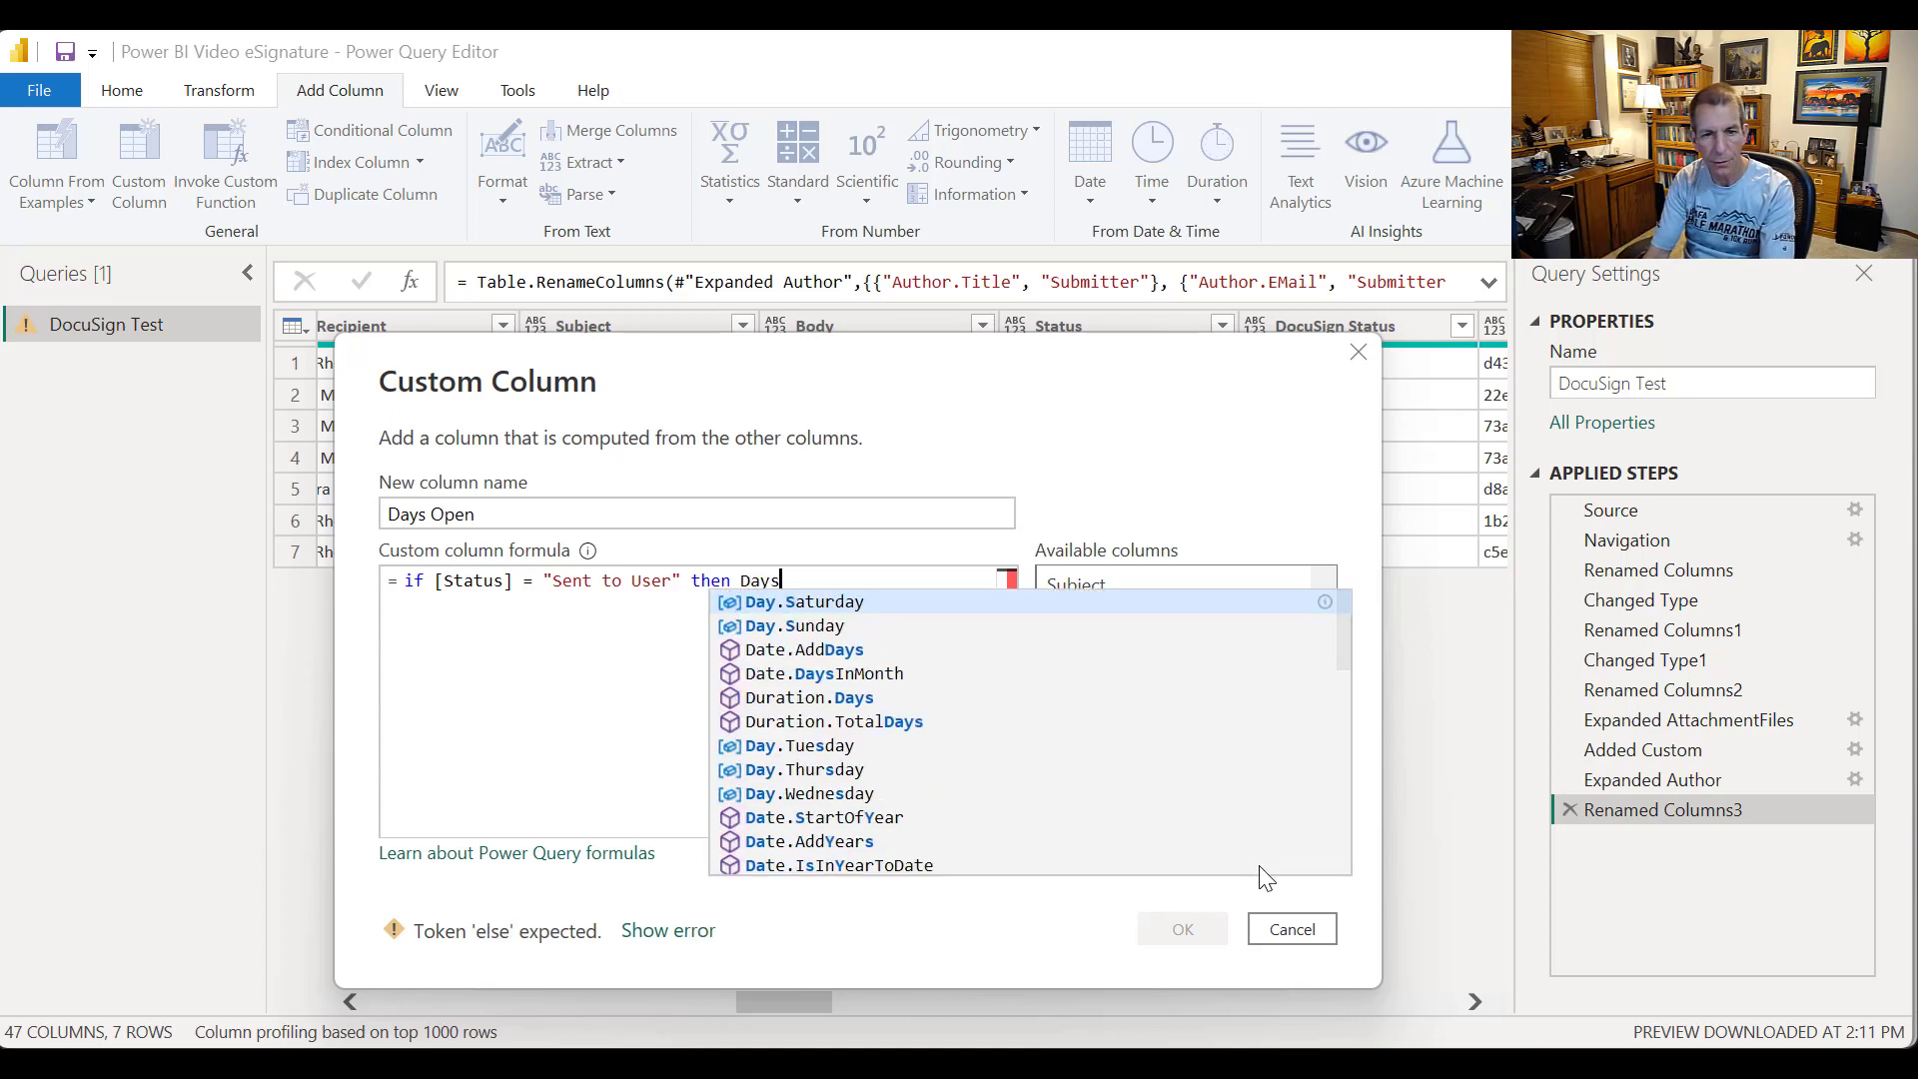
key(BackSpace)
key(BackSpace)
text(teTime)
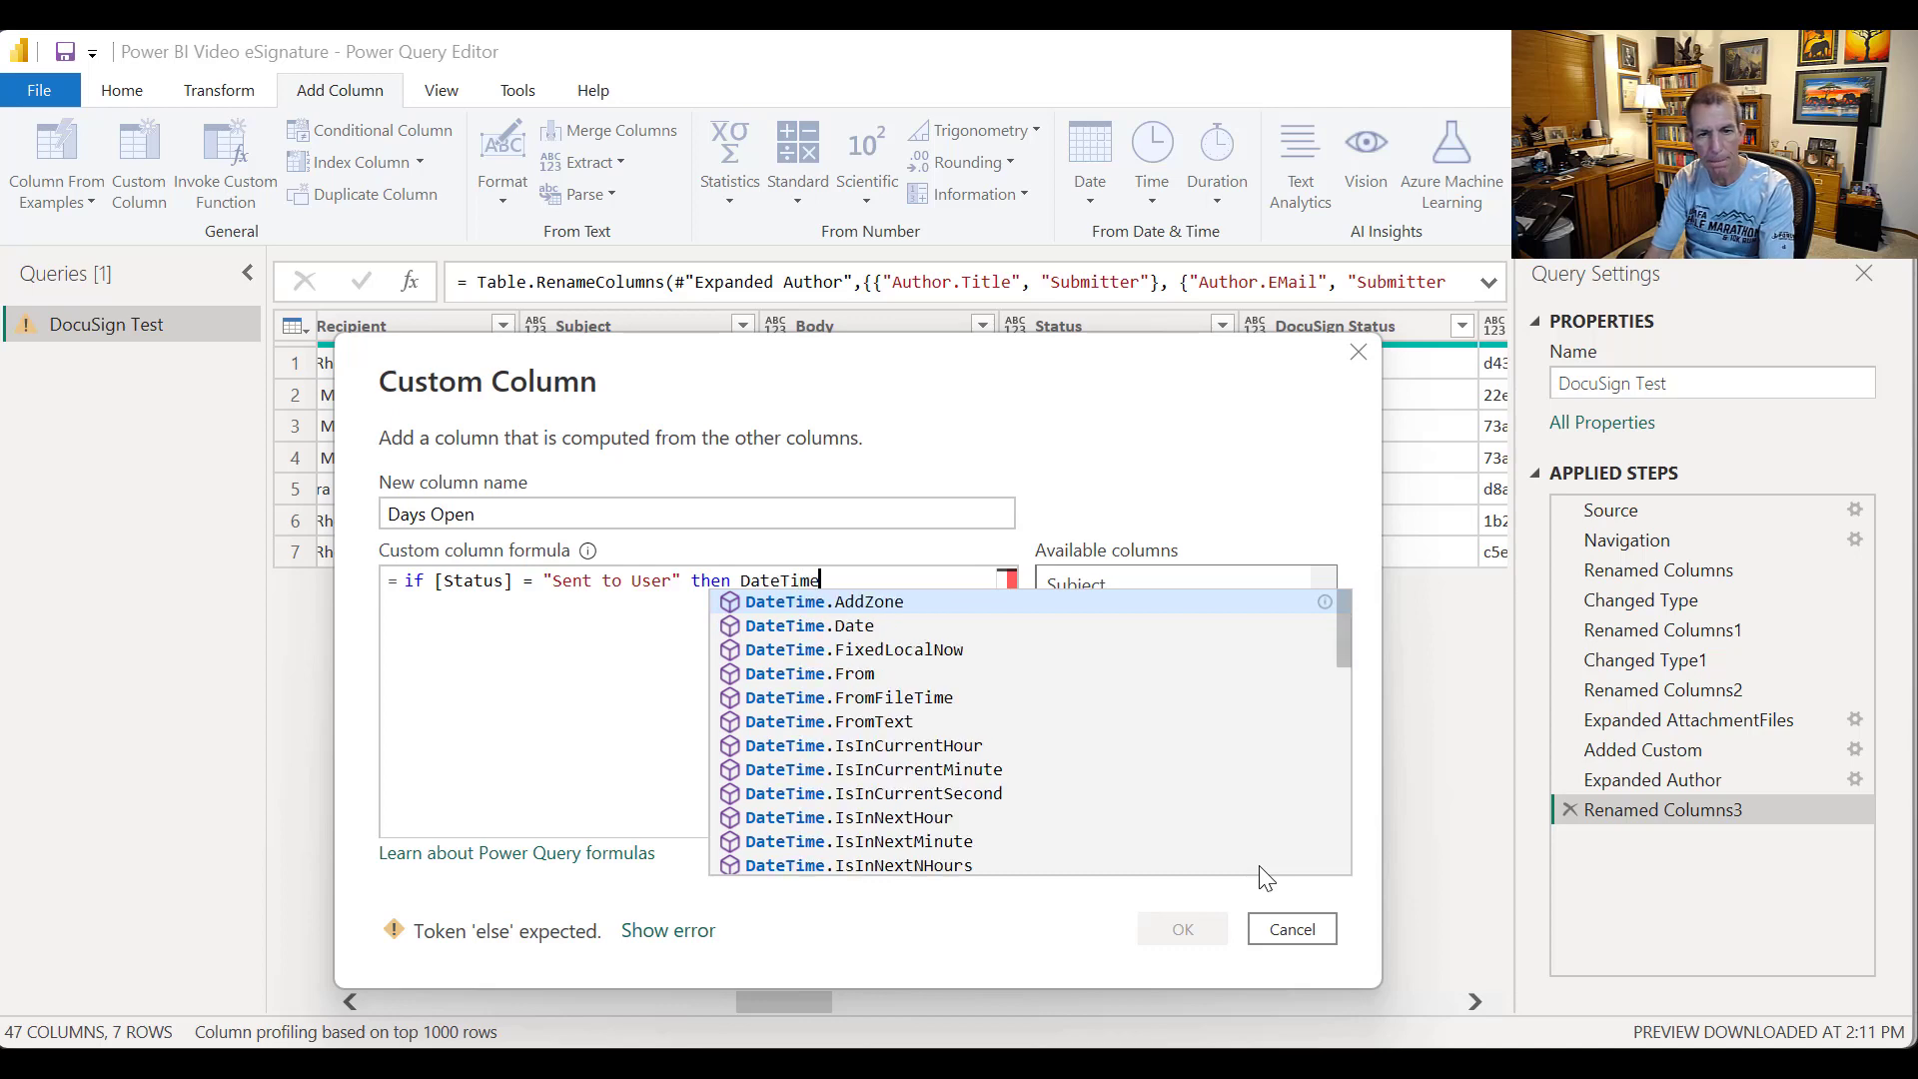
text(.From()
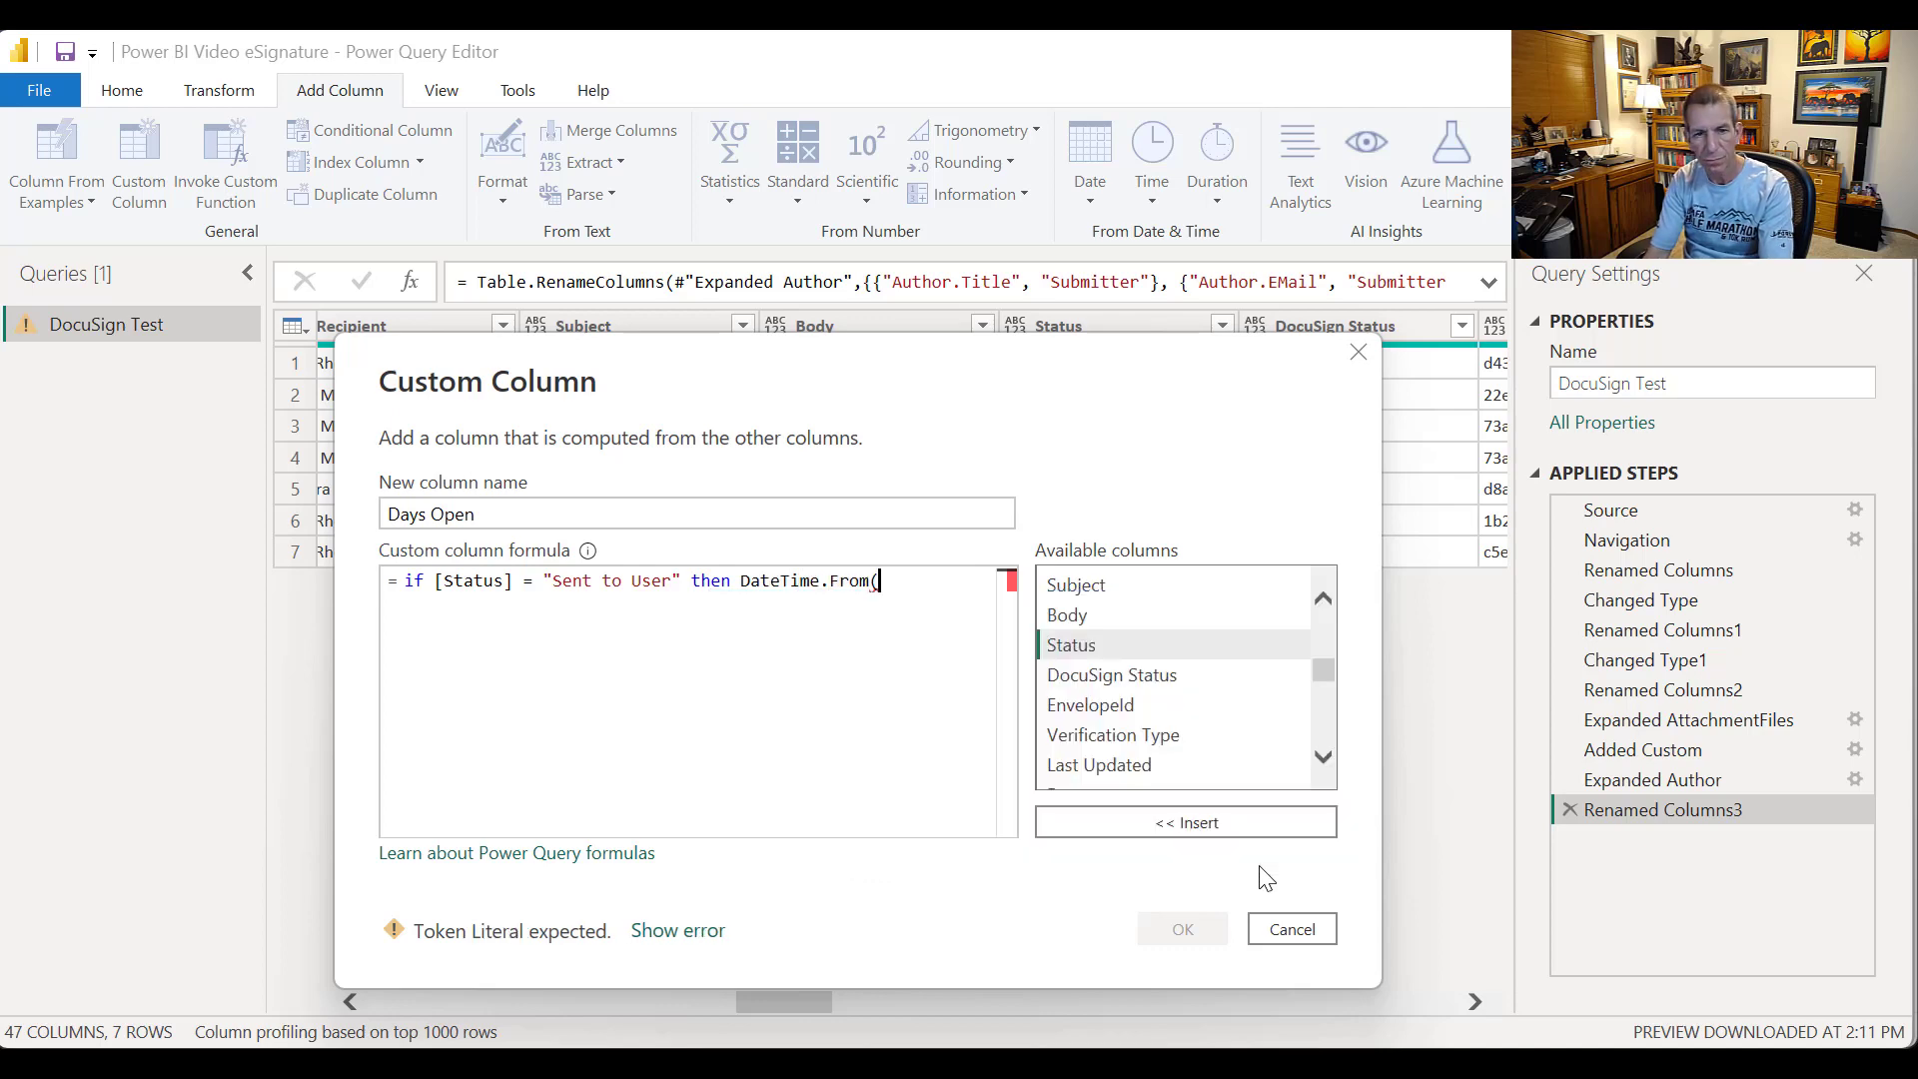
Step: Pass DateTime.LocalNow() to DateTime.From and subtract the [Created] column in the formula's then branch
text(Date)
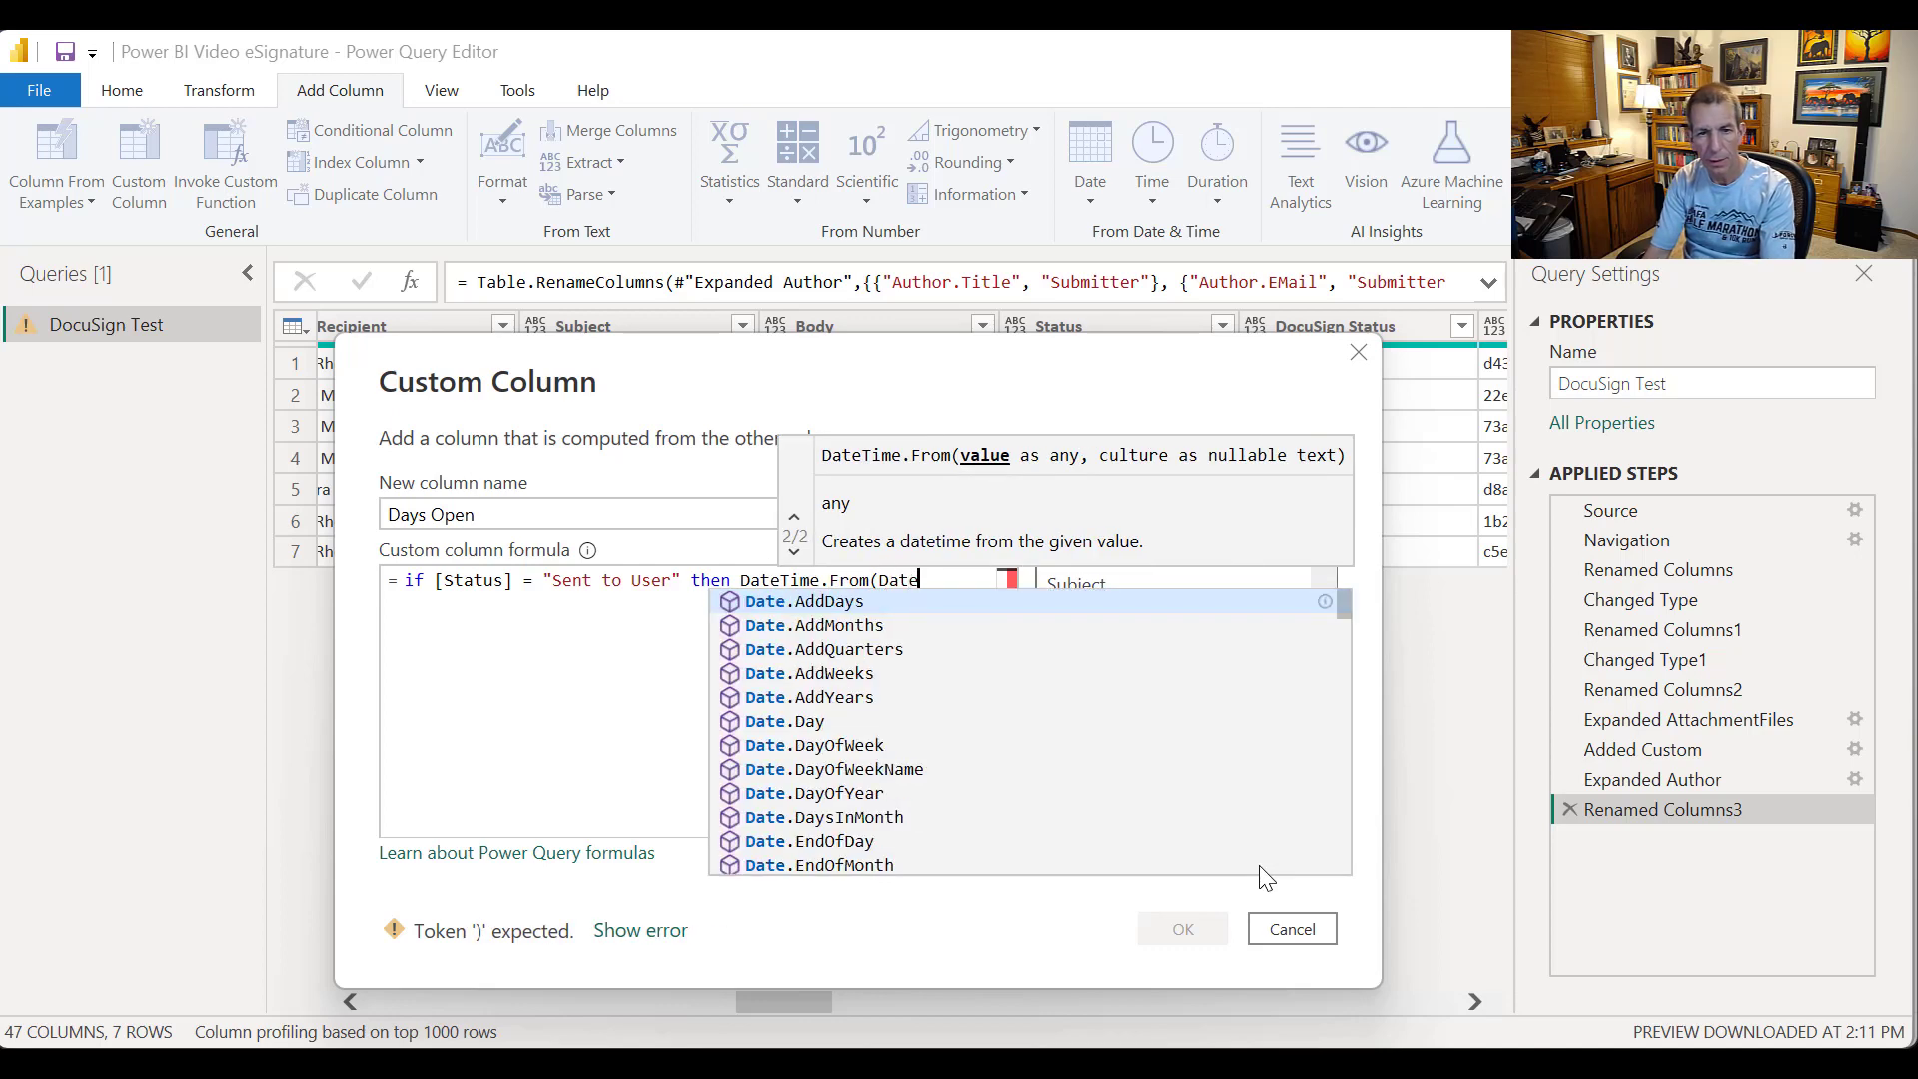
text(Time)
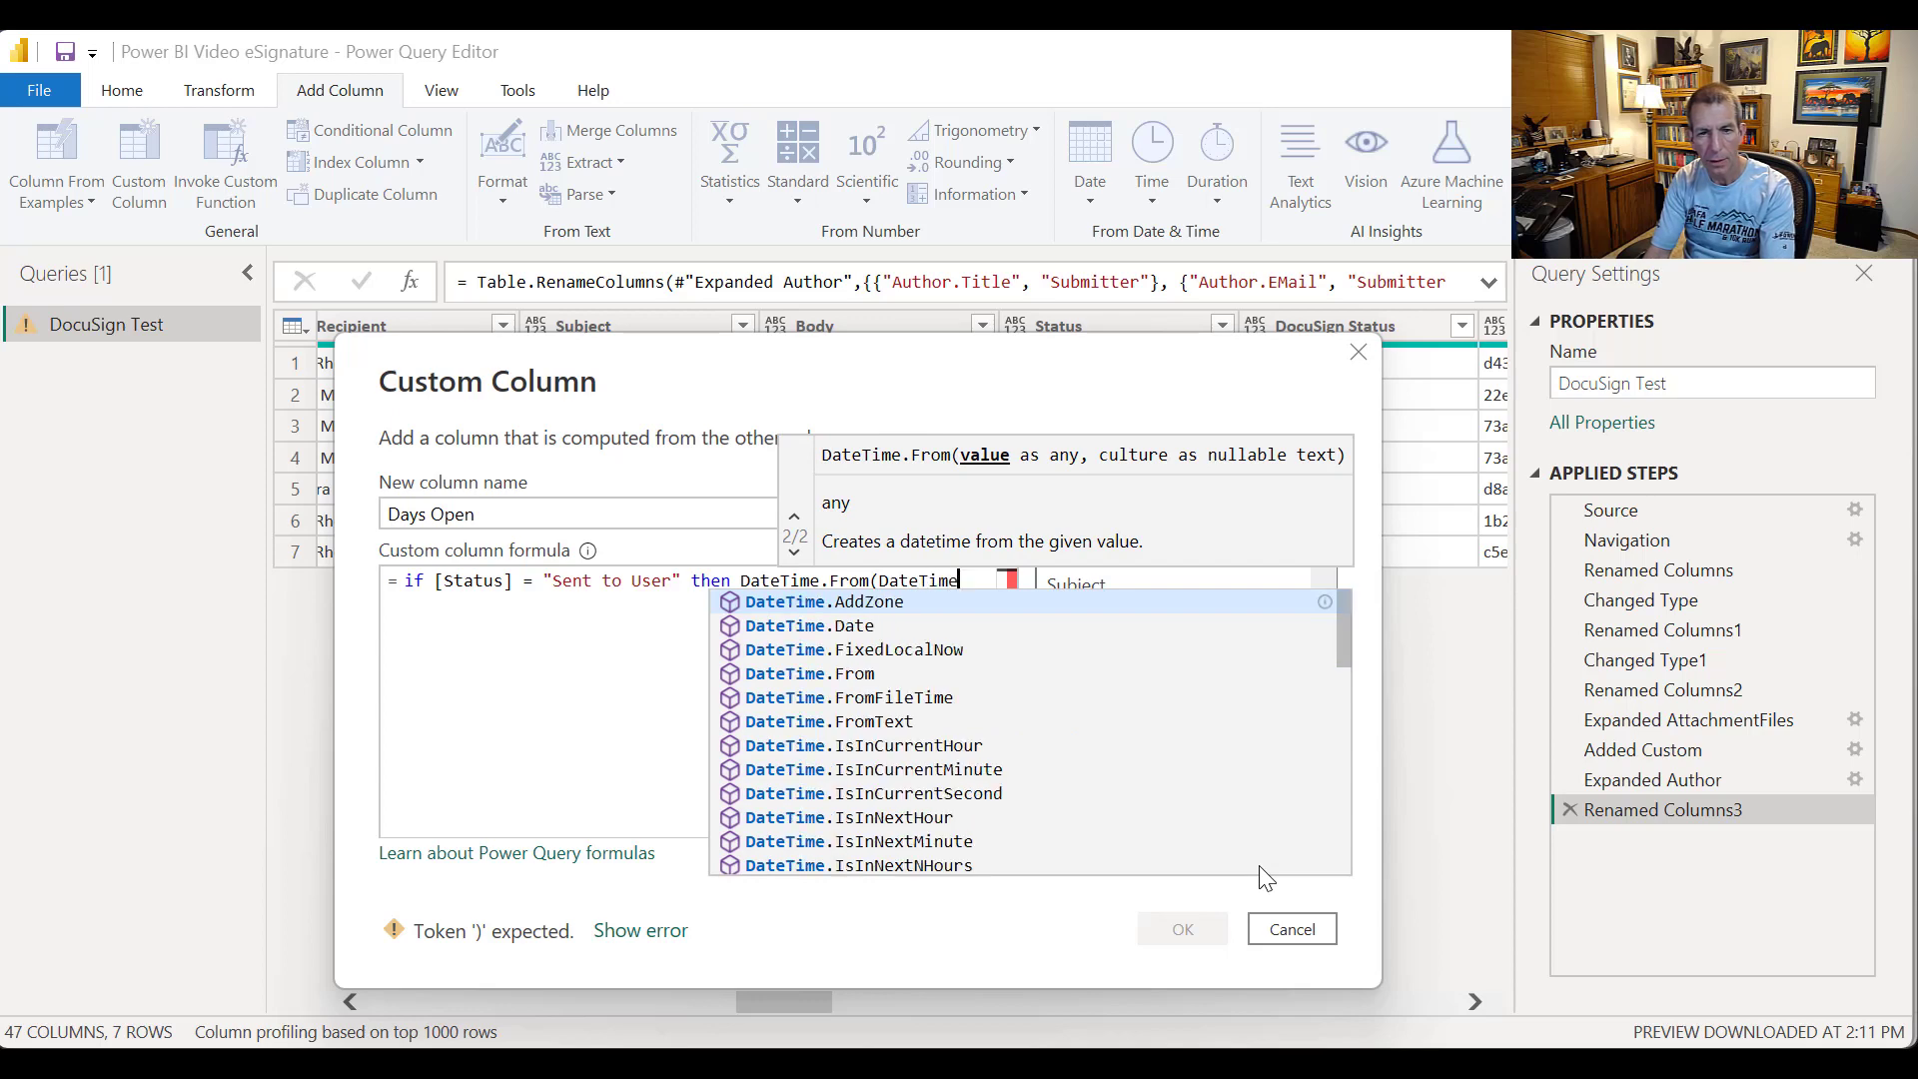
text(.Loca)
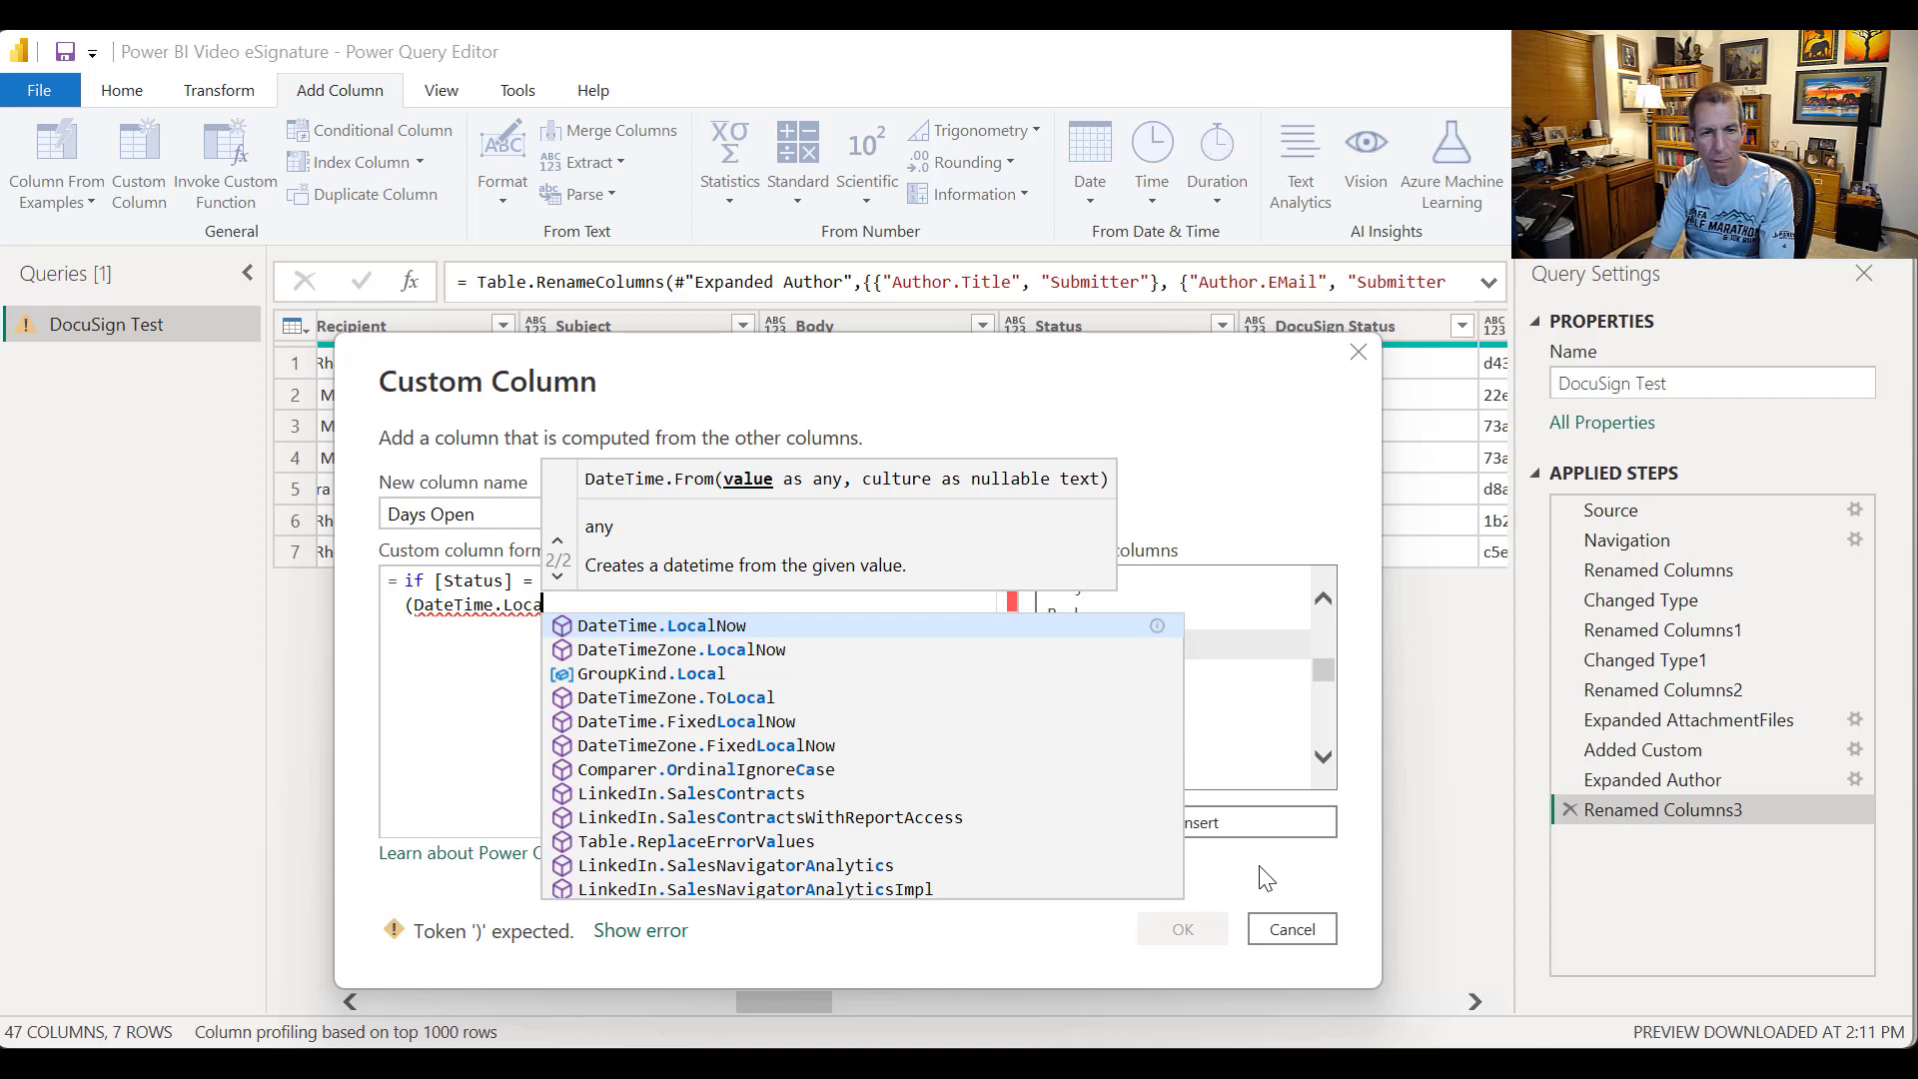
text(n)
key(BackSpace)
text(l)
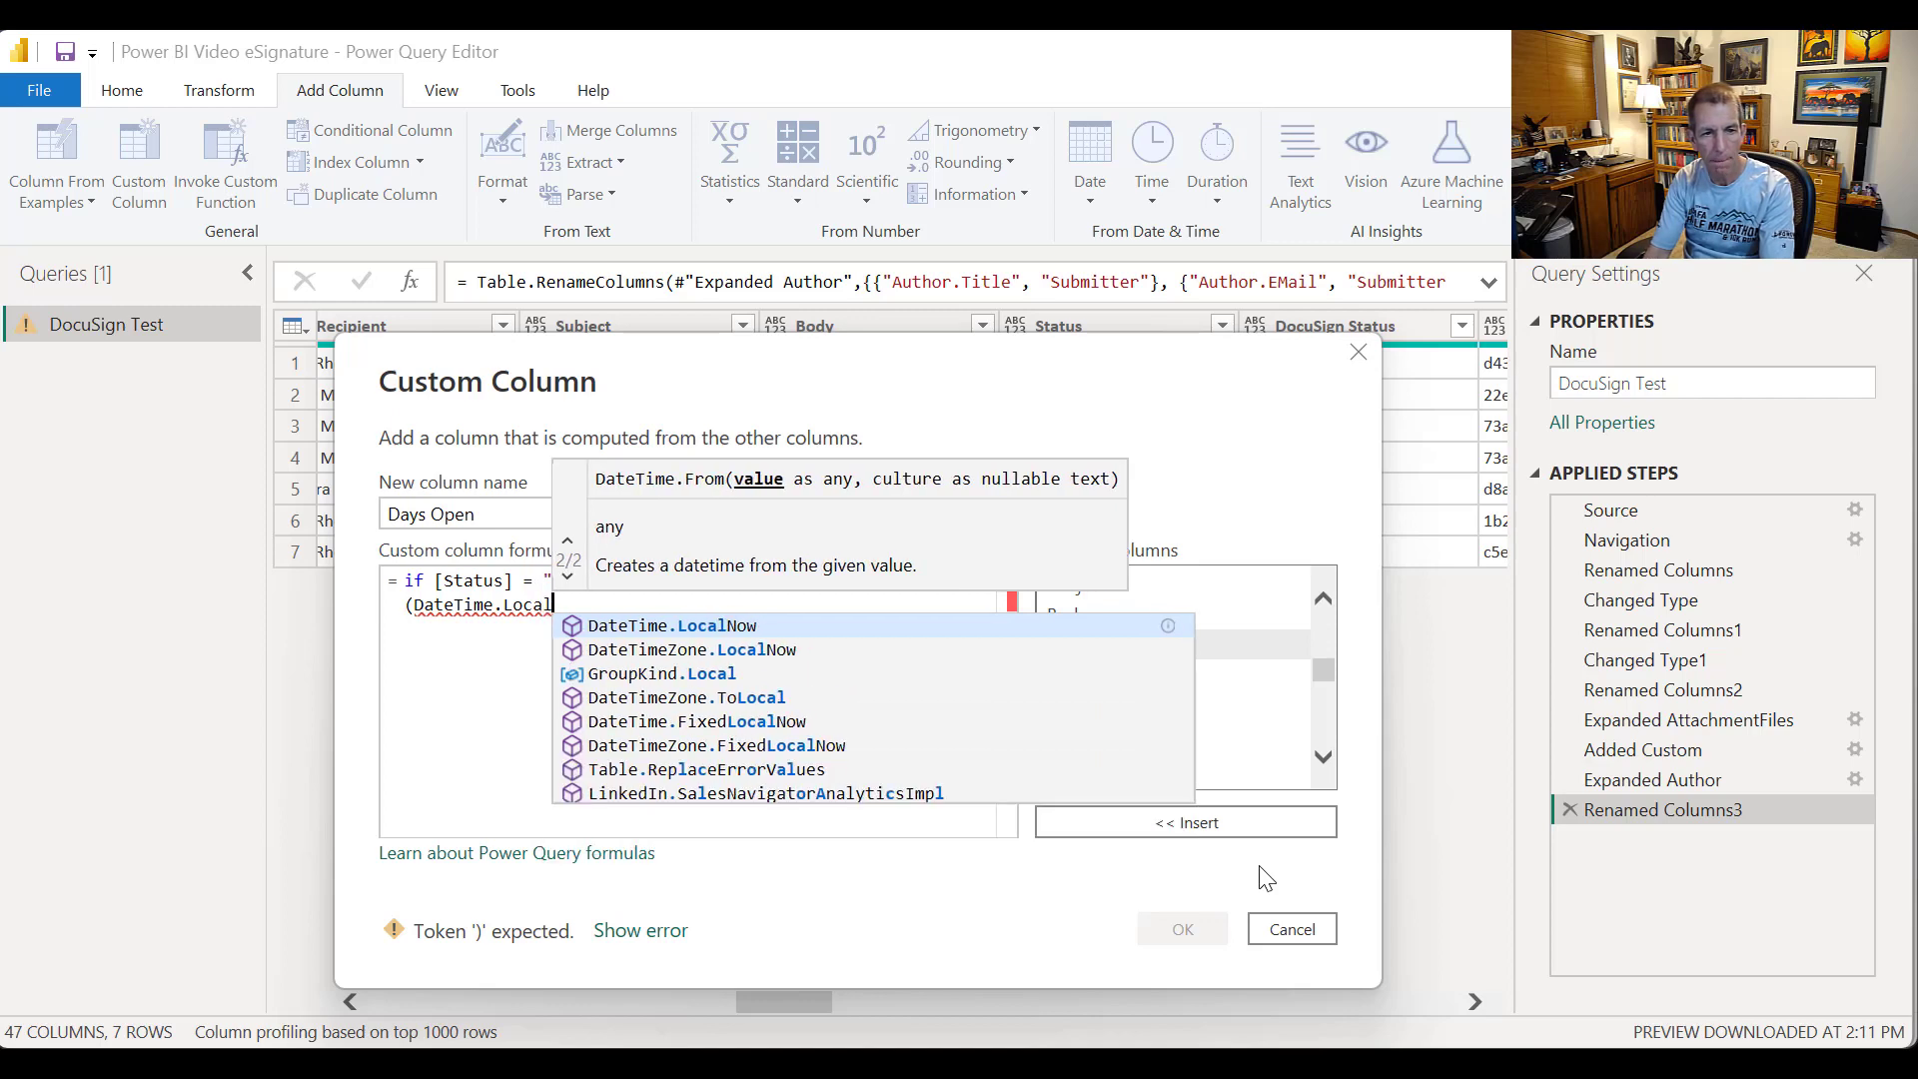
text(Now())
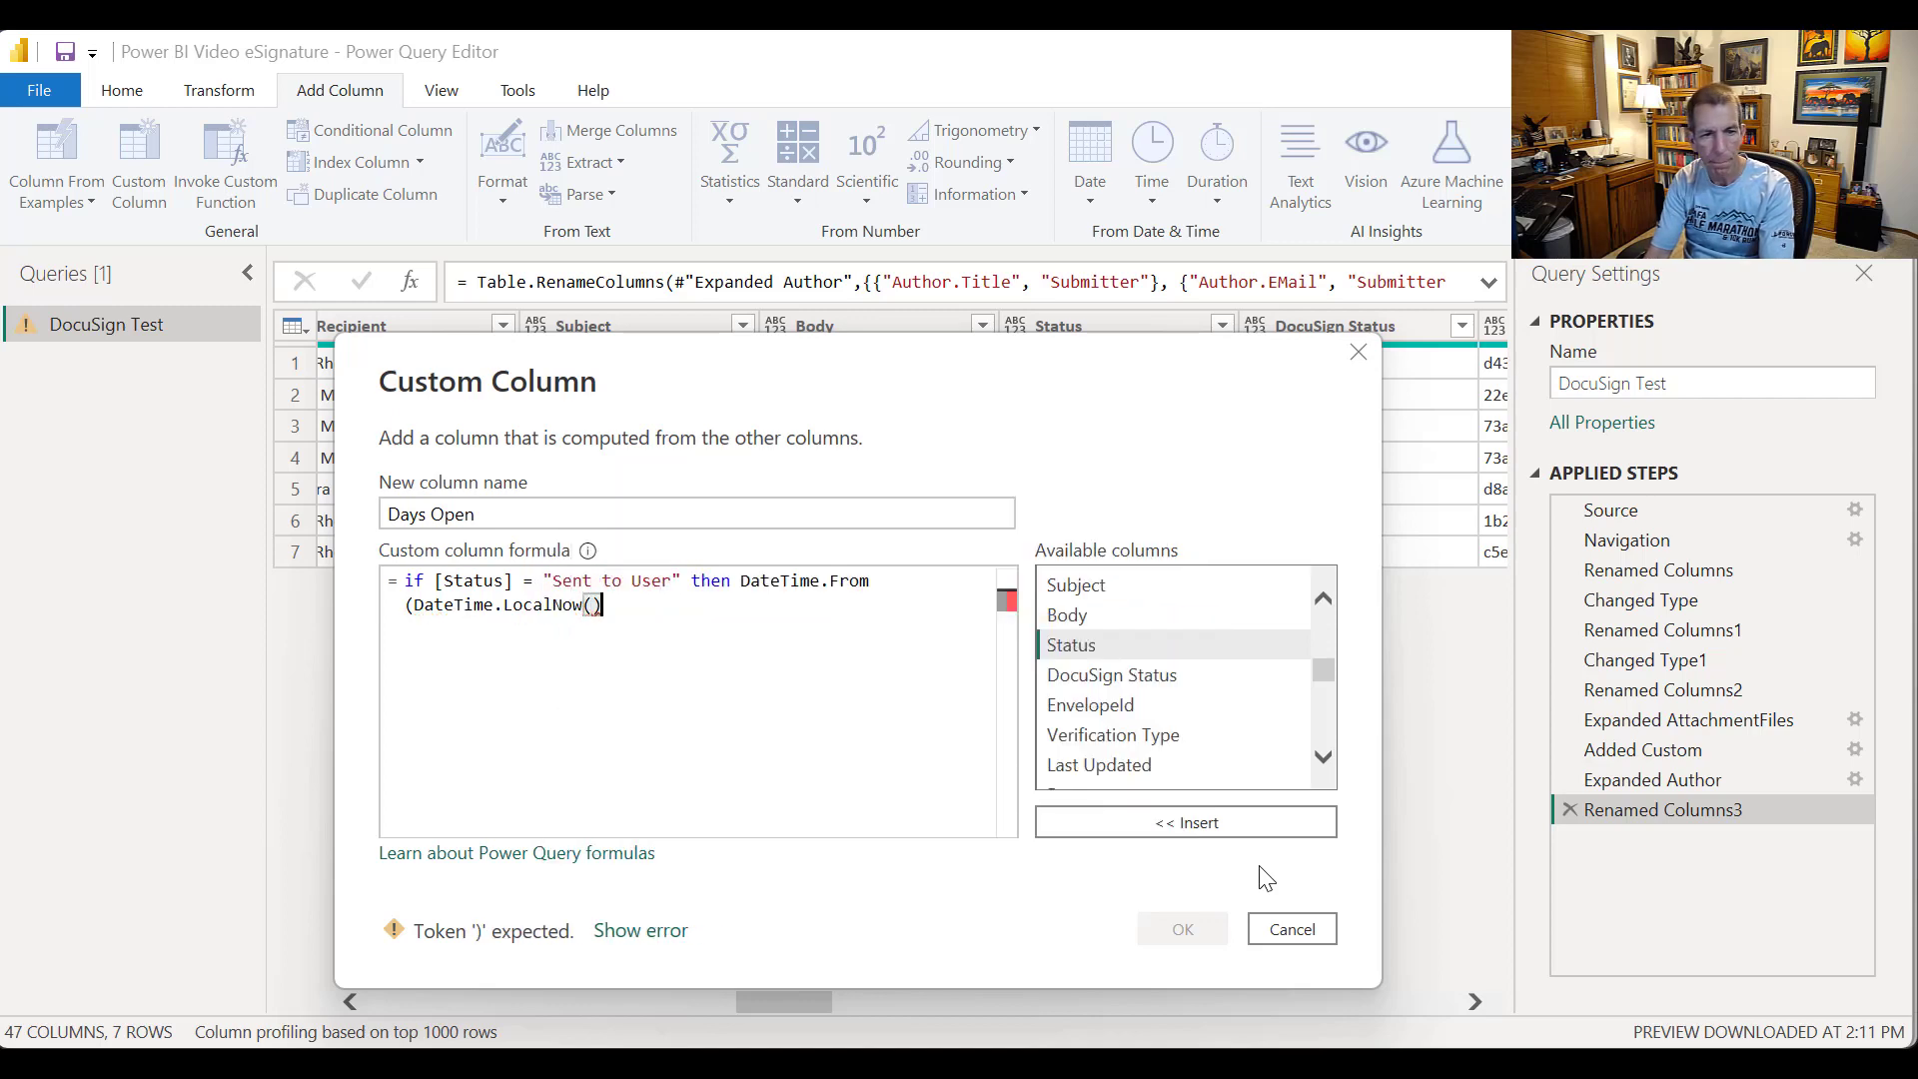
text() )
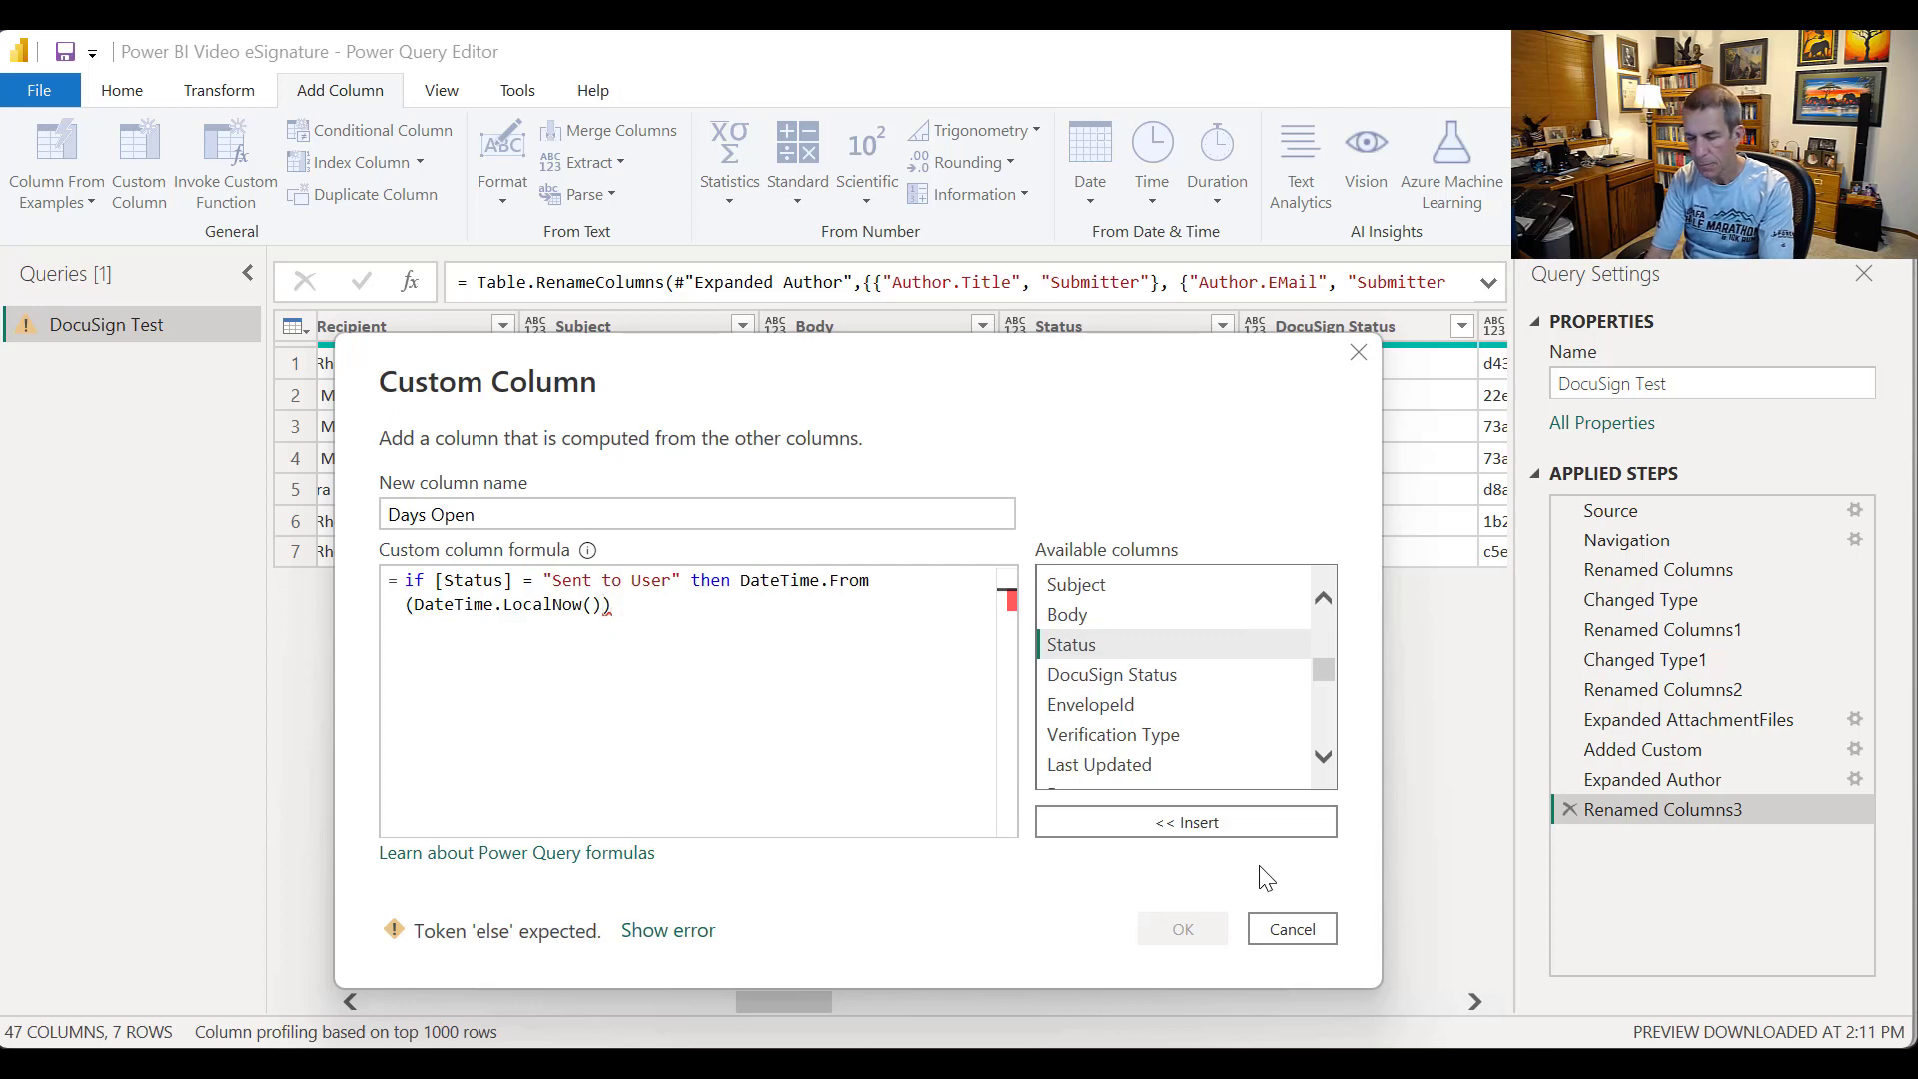
text(-)
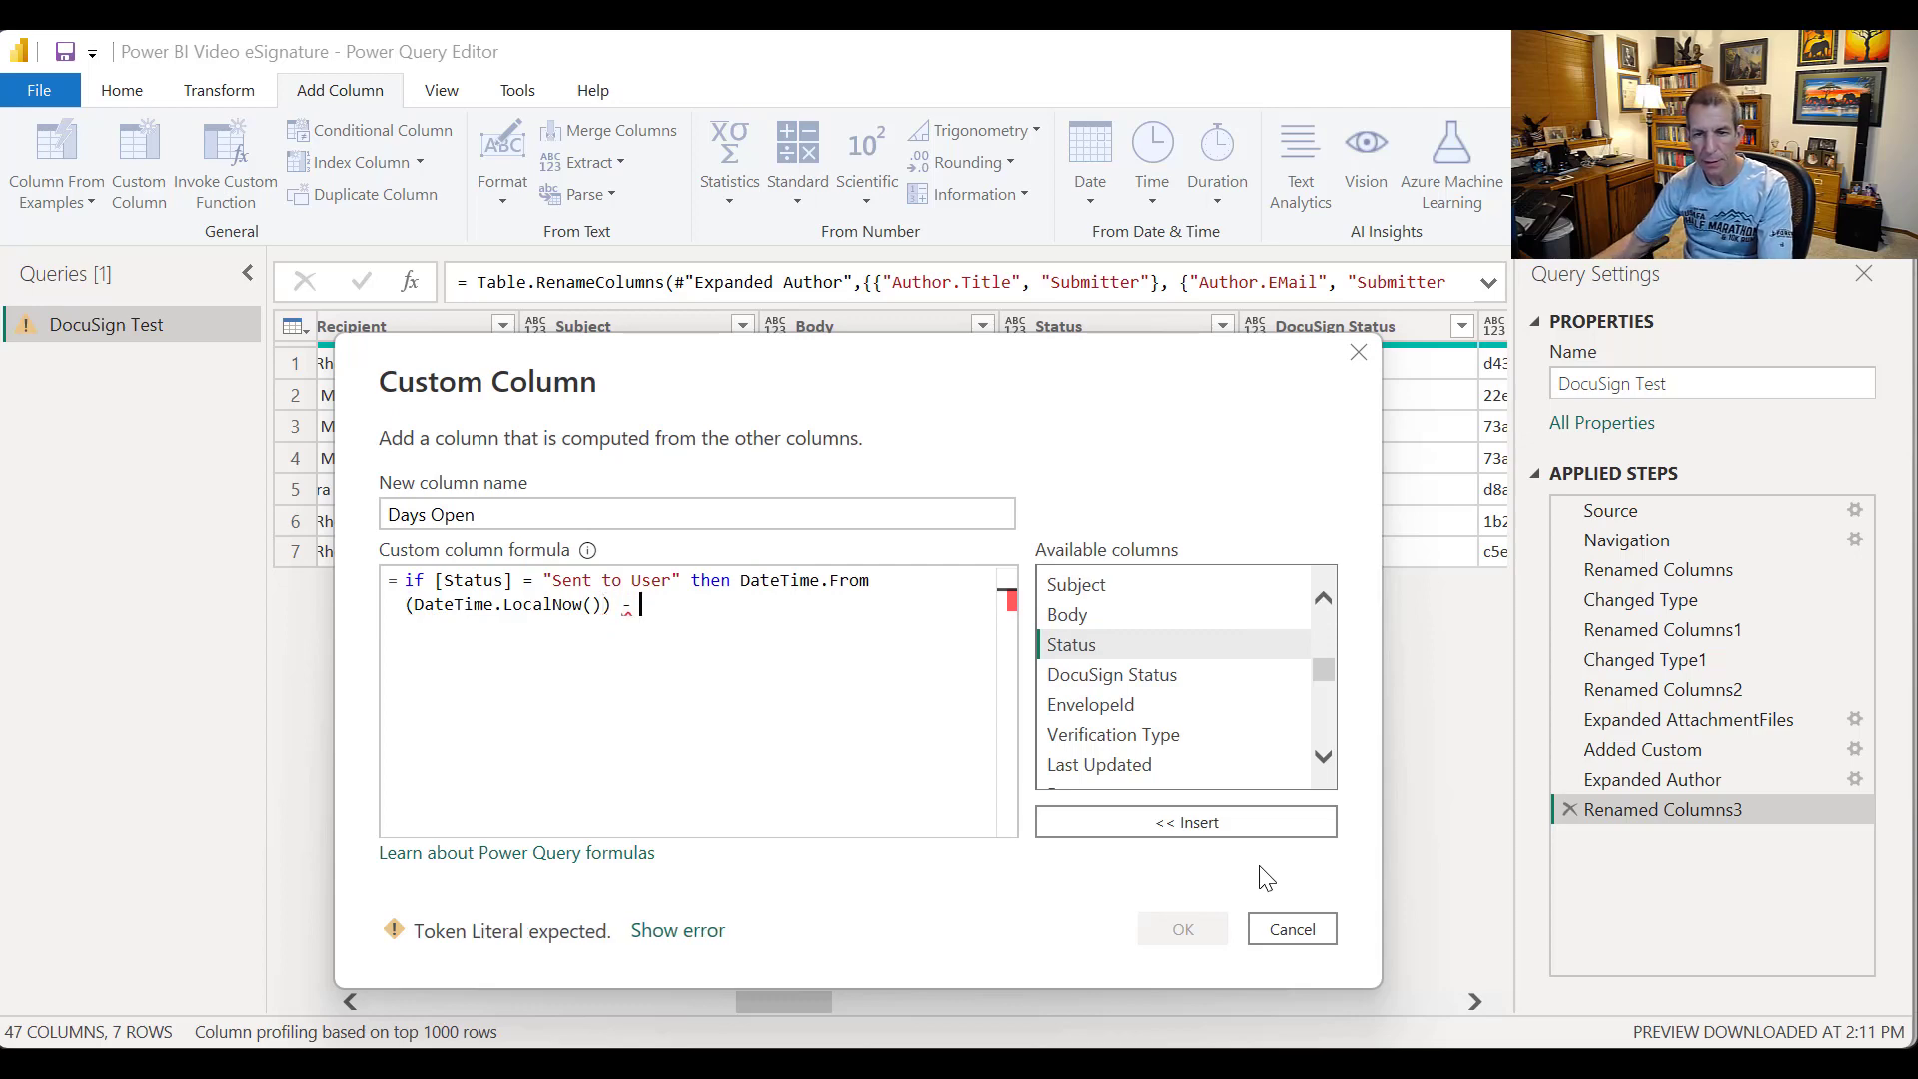
drag(1323, 671, 1323, 642)
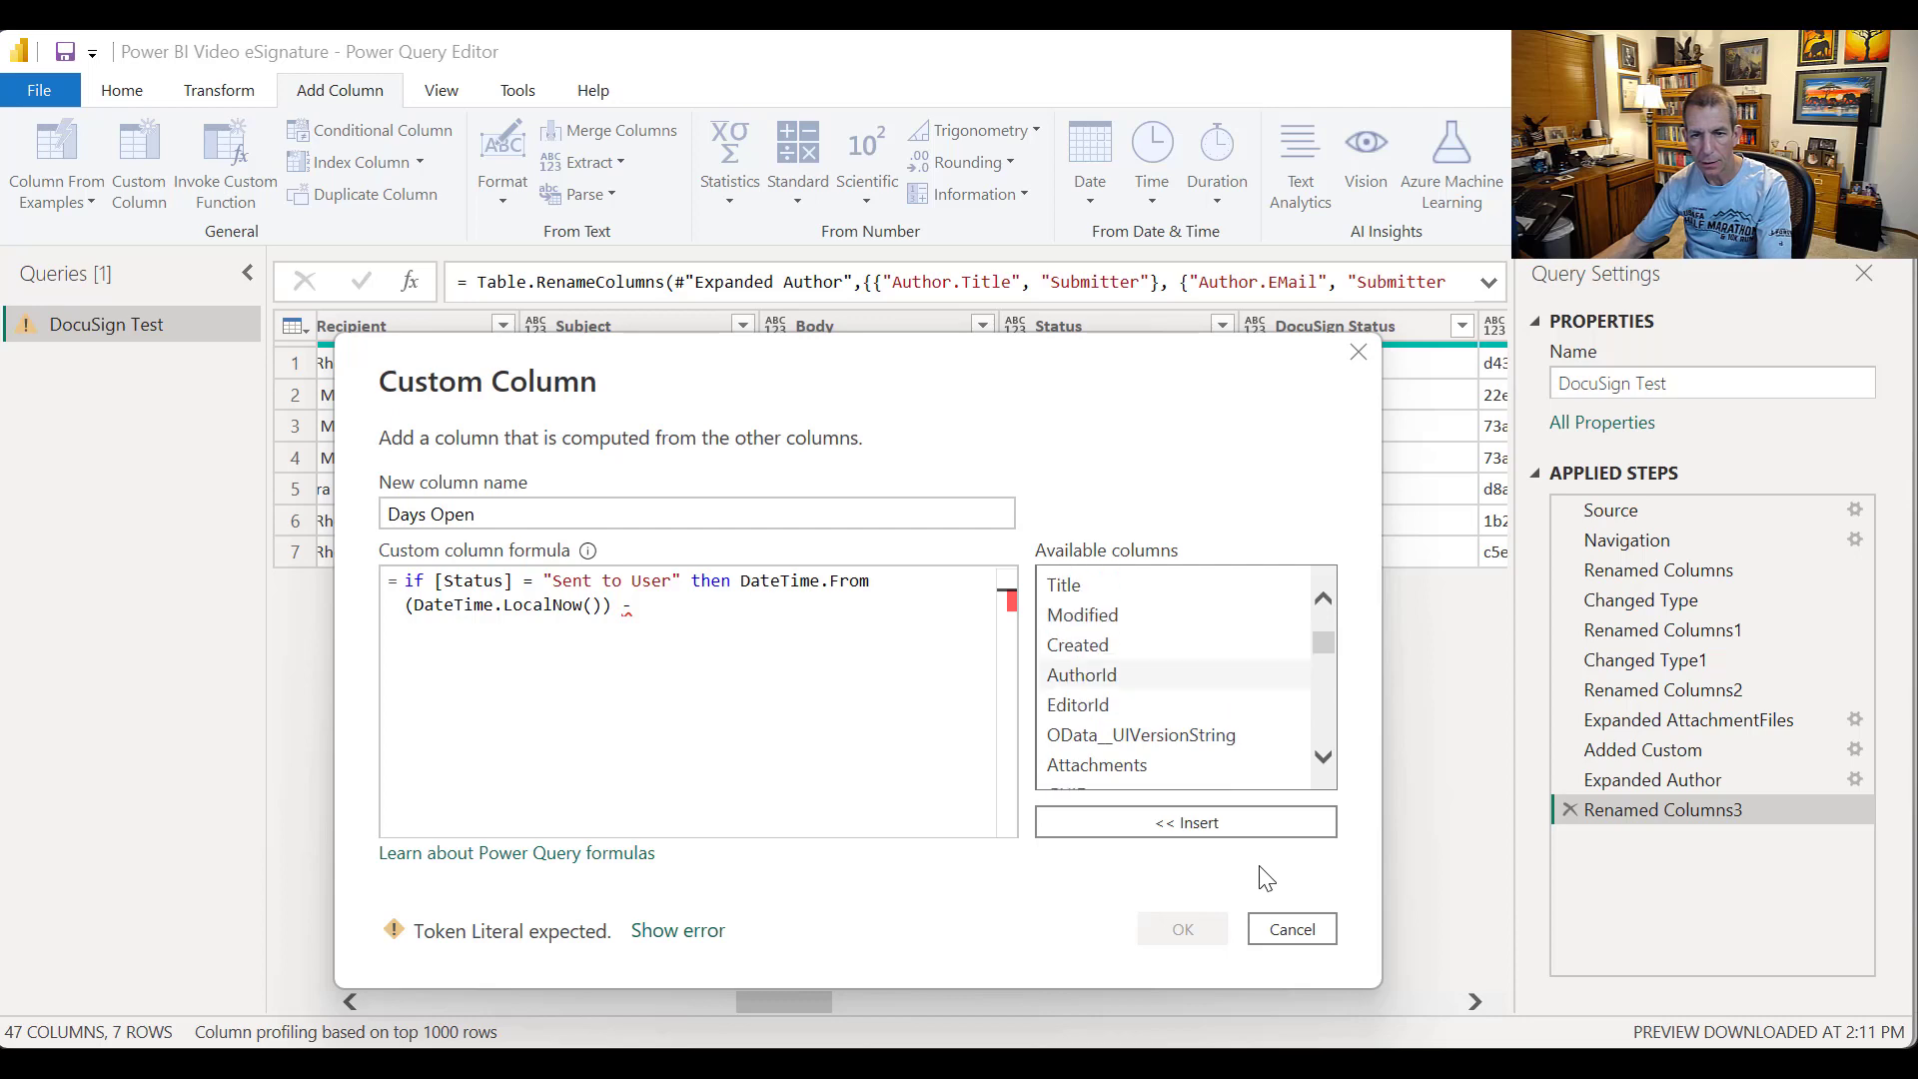
double_click(1079, 645)
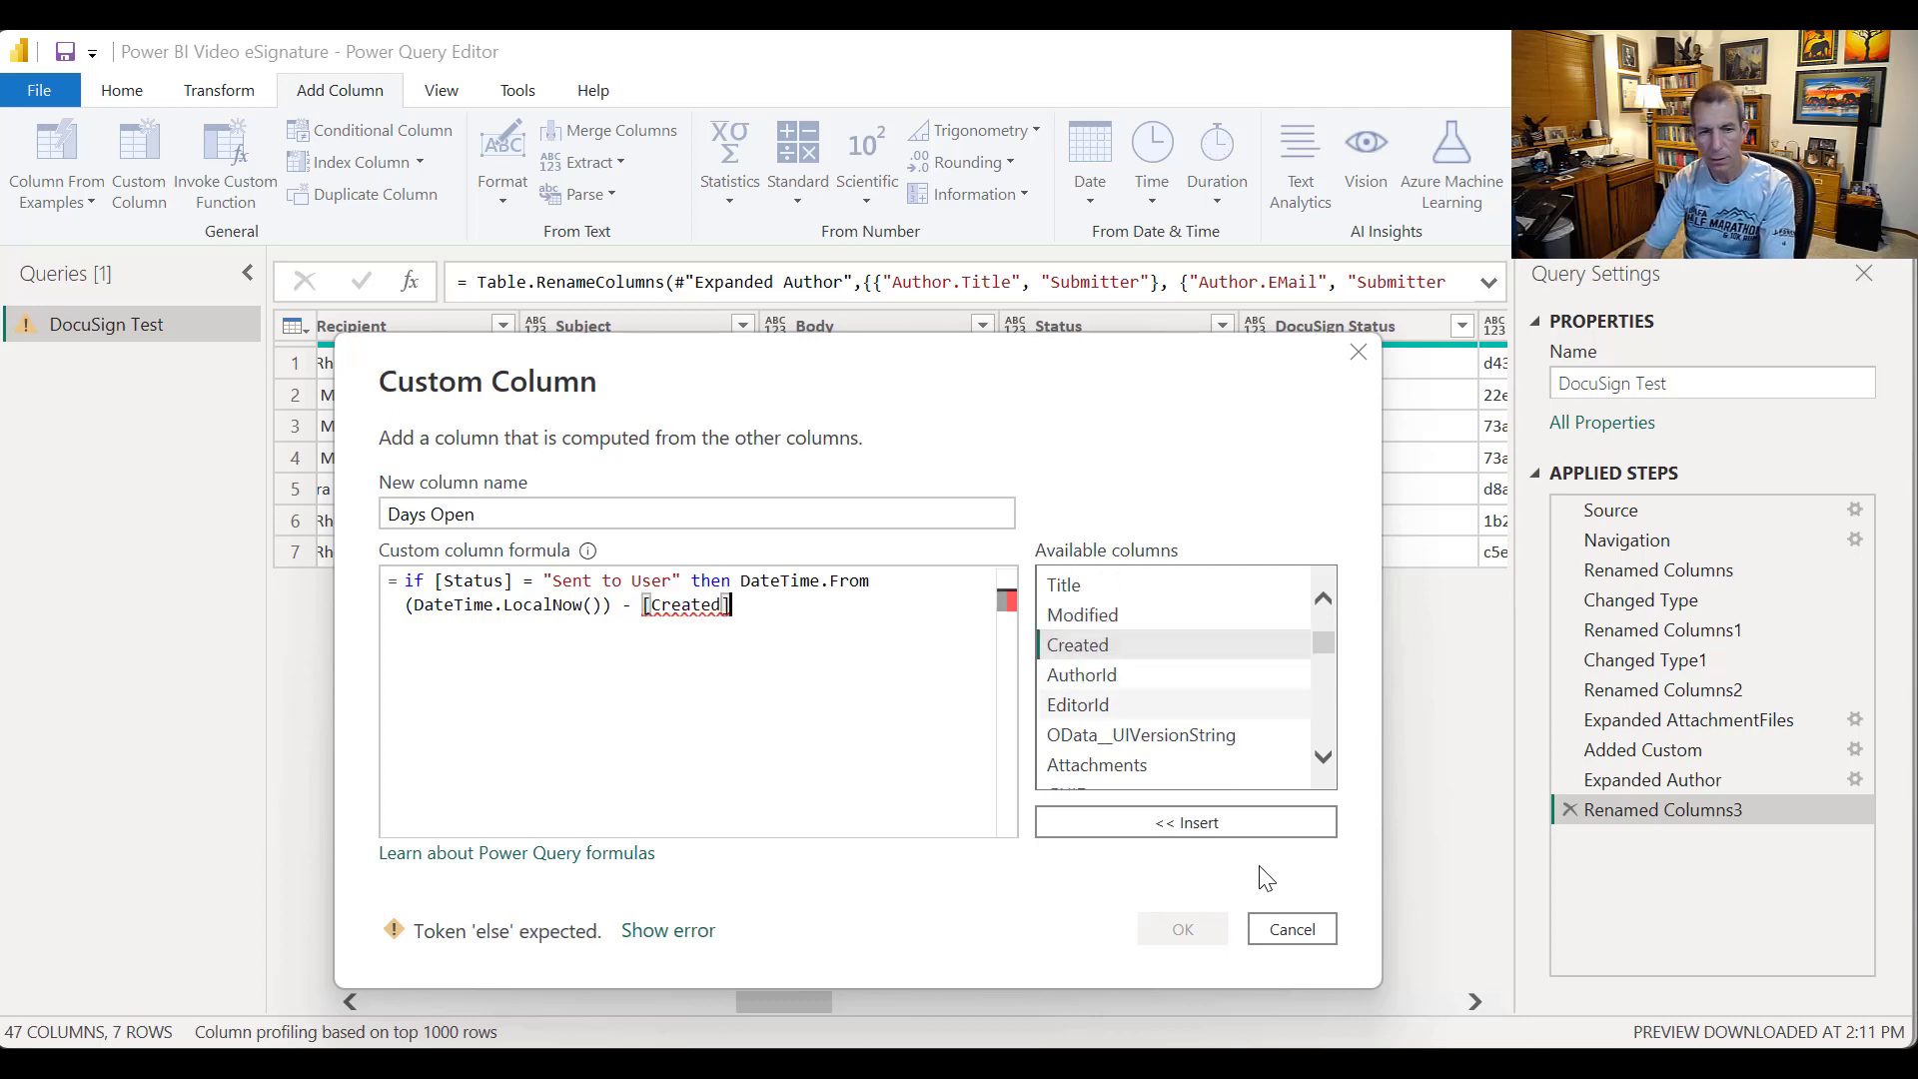
Step: Complete the Days Open formula with else [Modified] - [Created] and create the custom column
text(else)
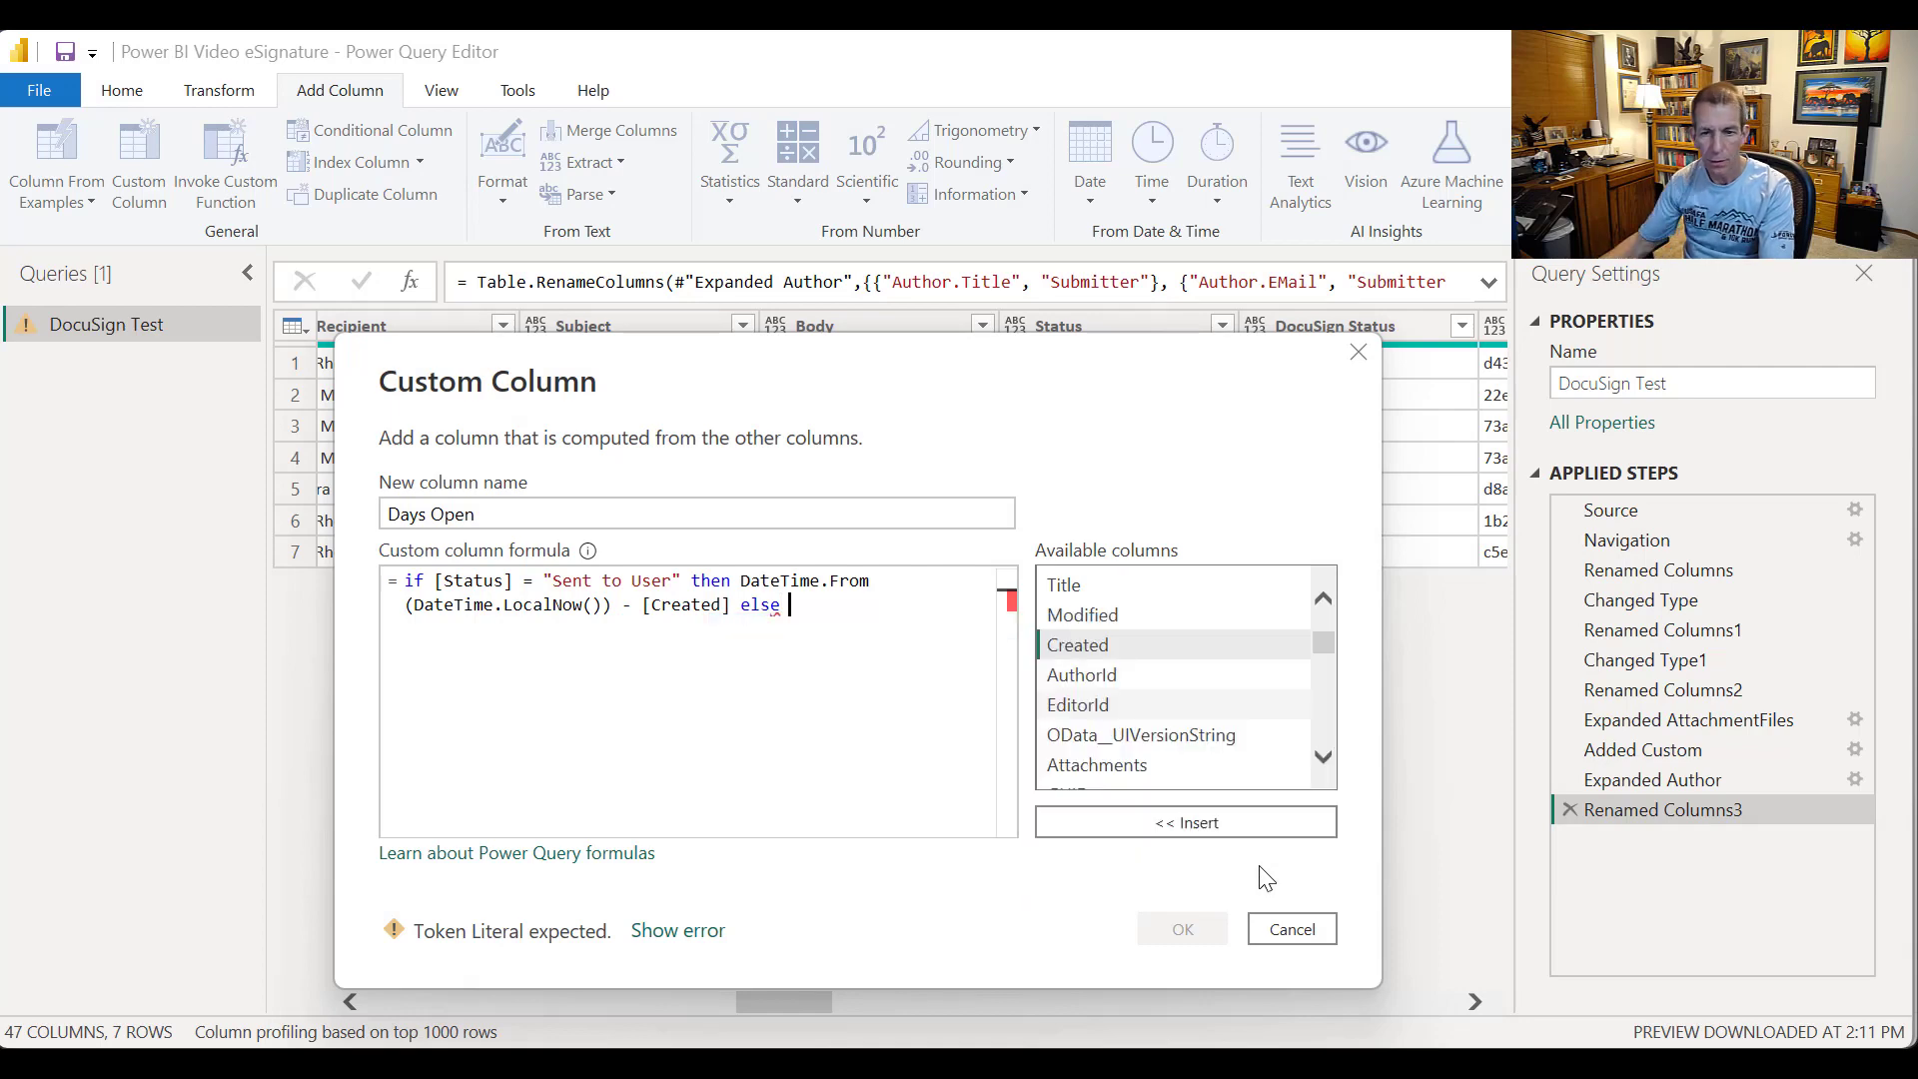
mouse_move(1324, 642)
mouse_down()
mouse_move(1324, 689)
mouse_move(1324, 628)
mouse_up()
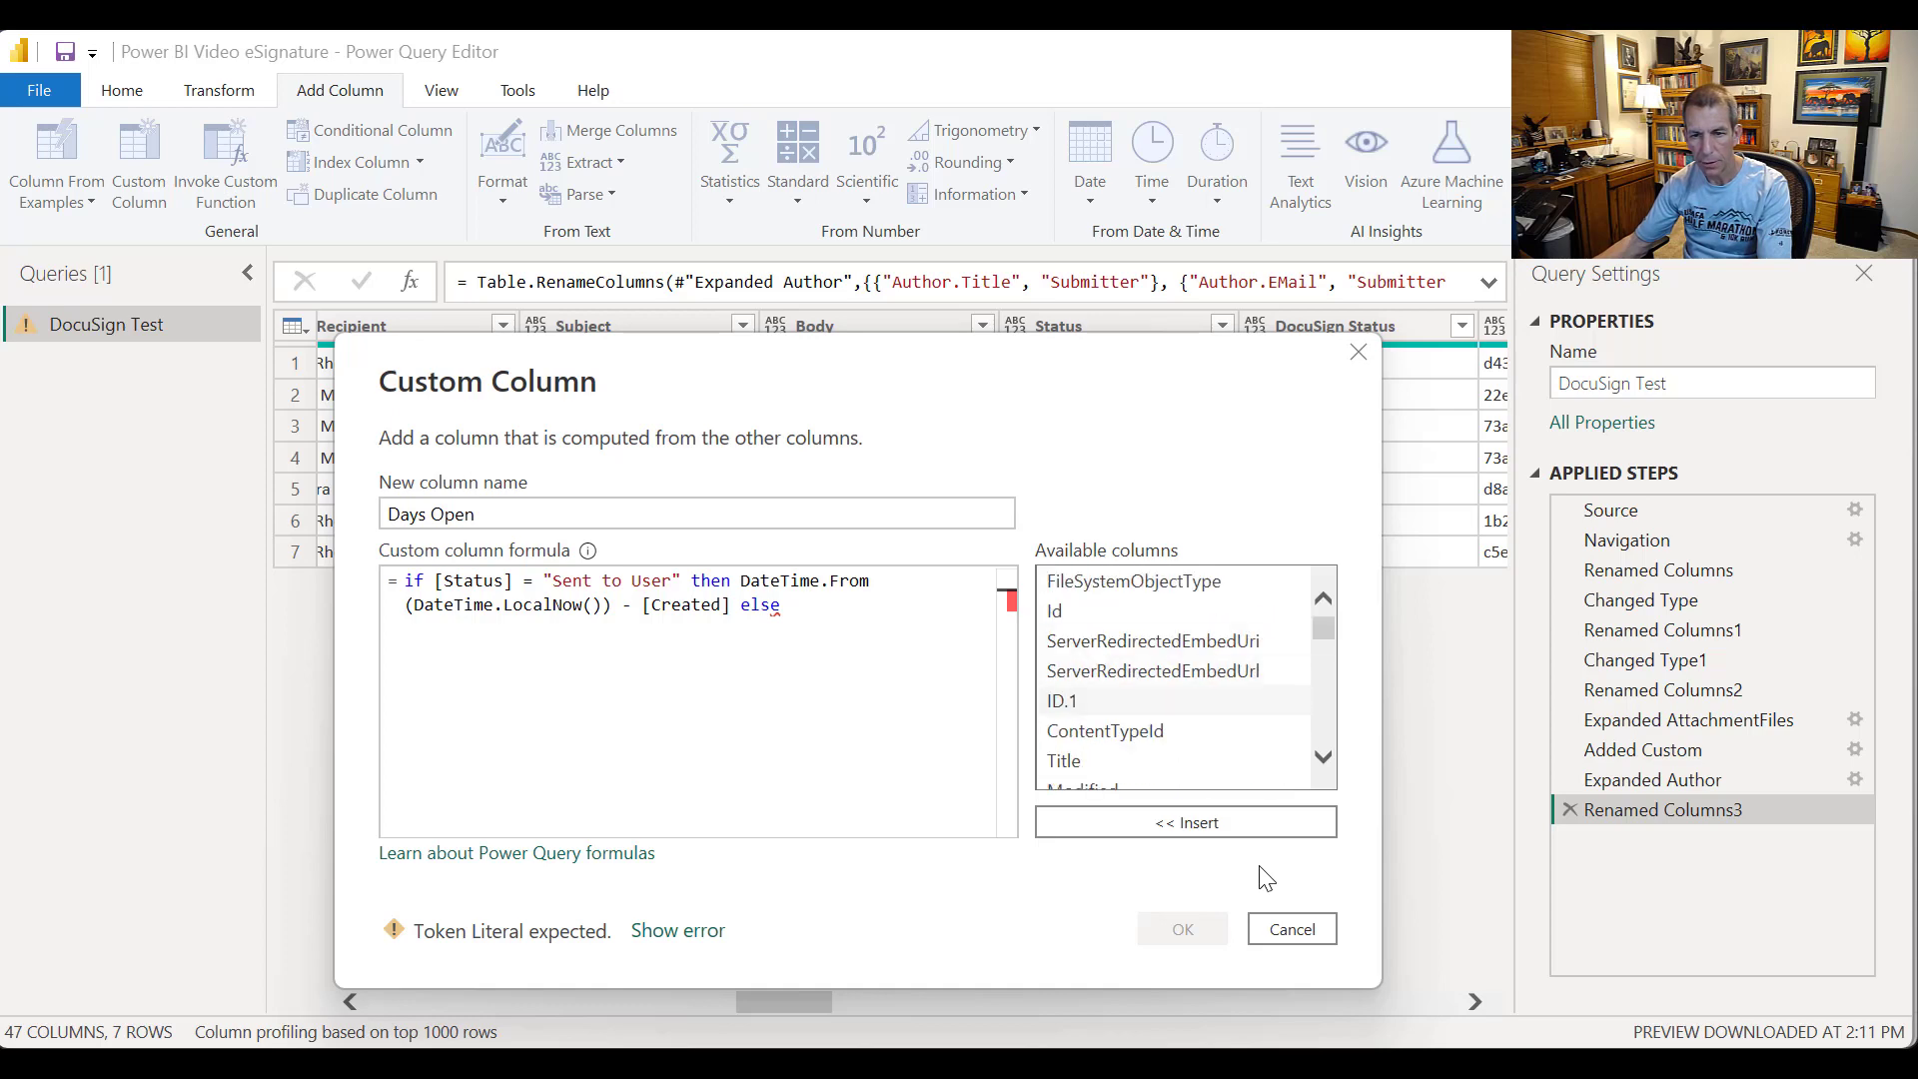
scroll(1239, 698, down, 2)
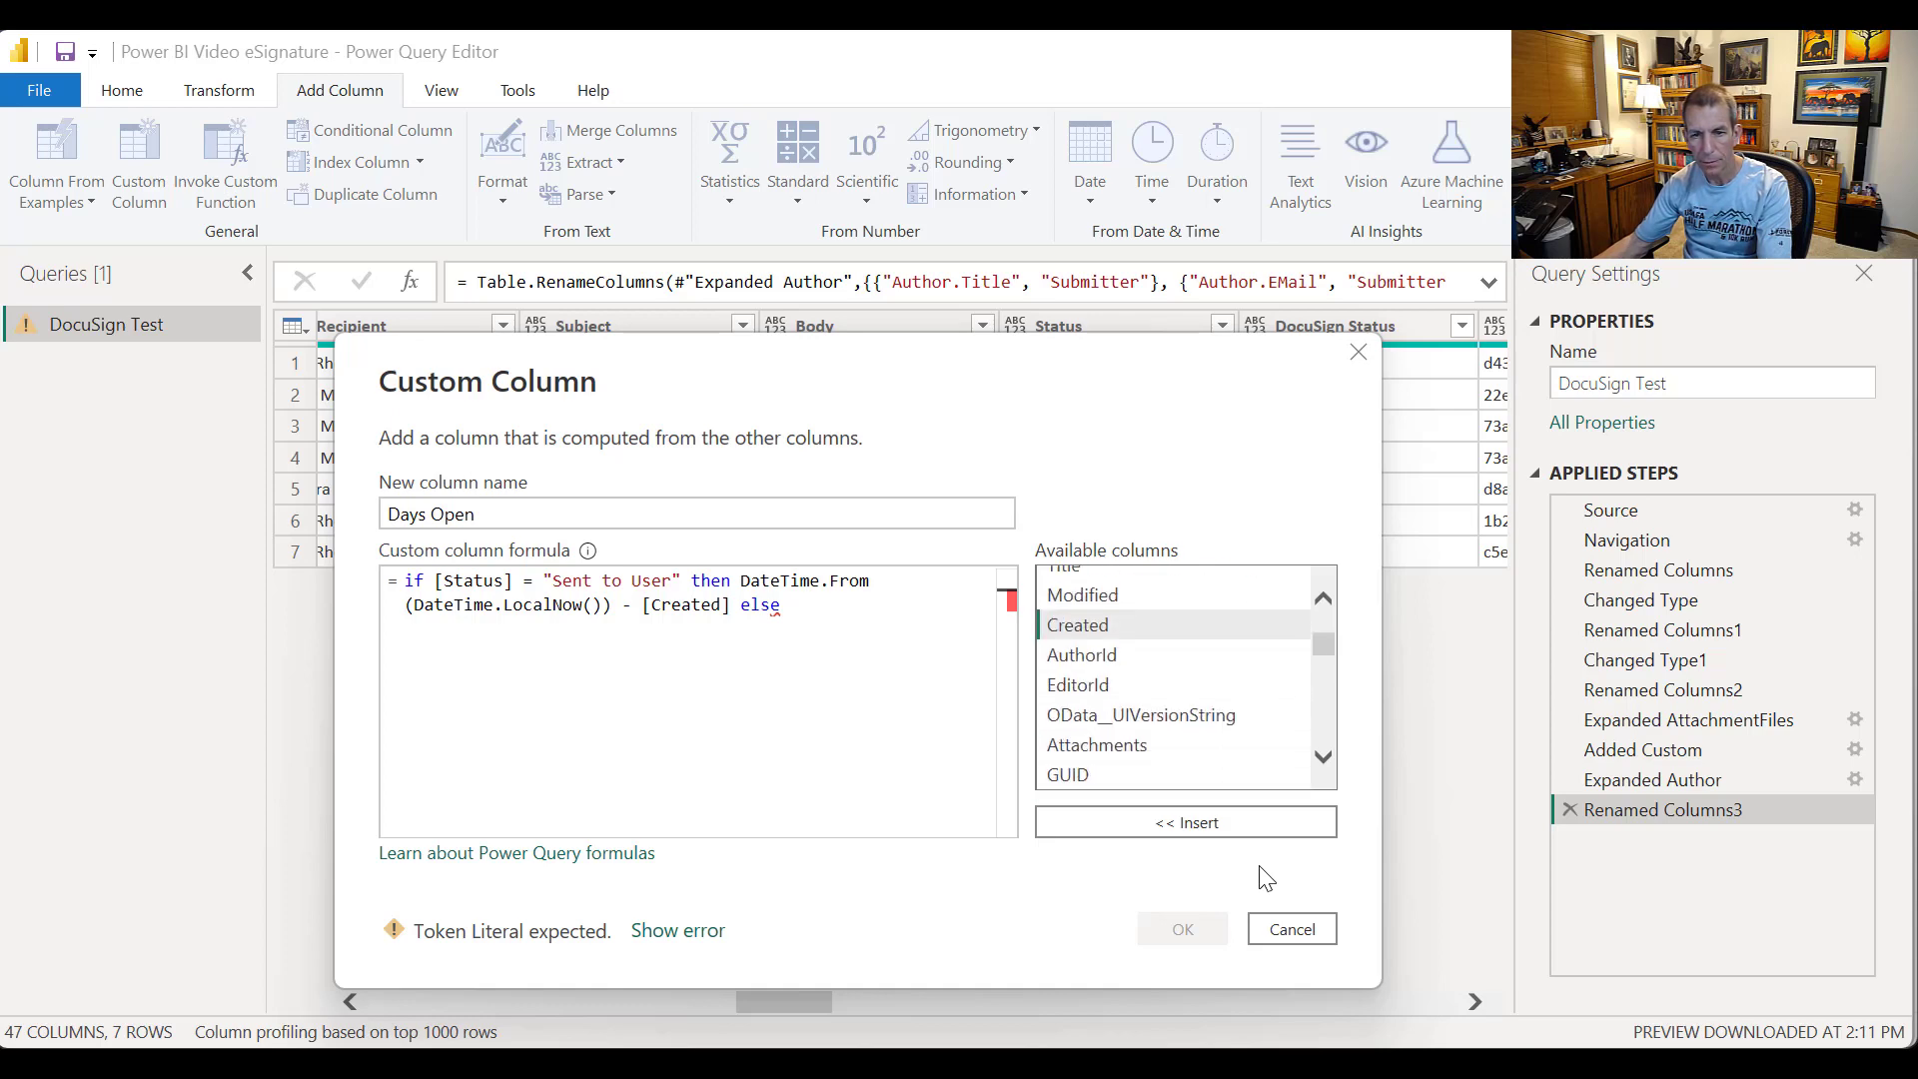
double_click(1083, 595)
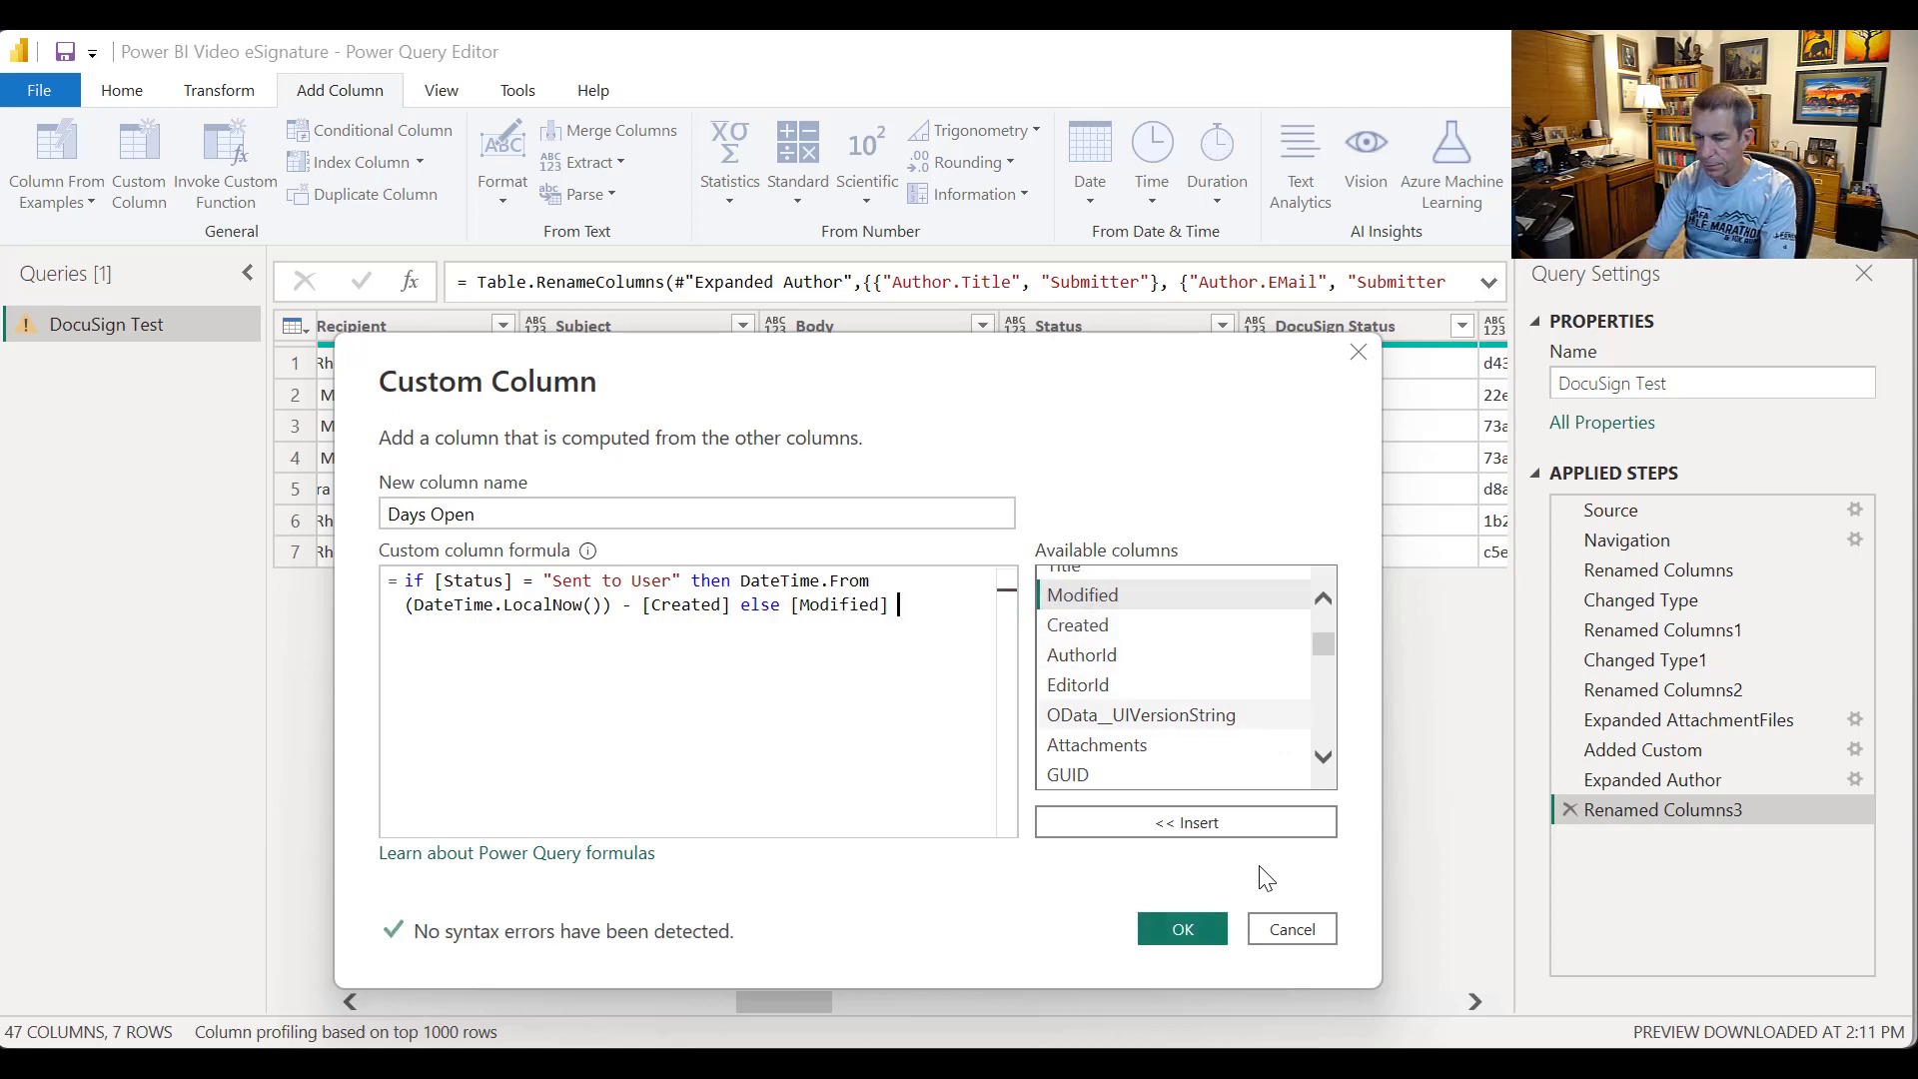
text(-)
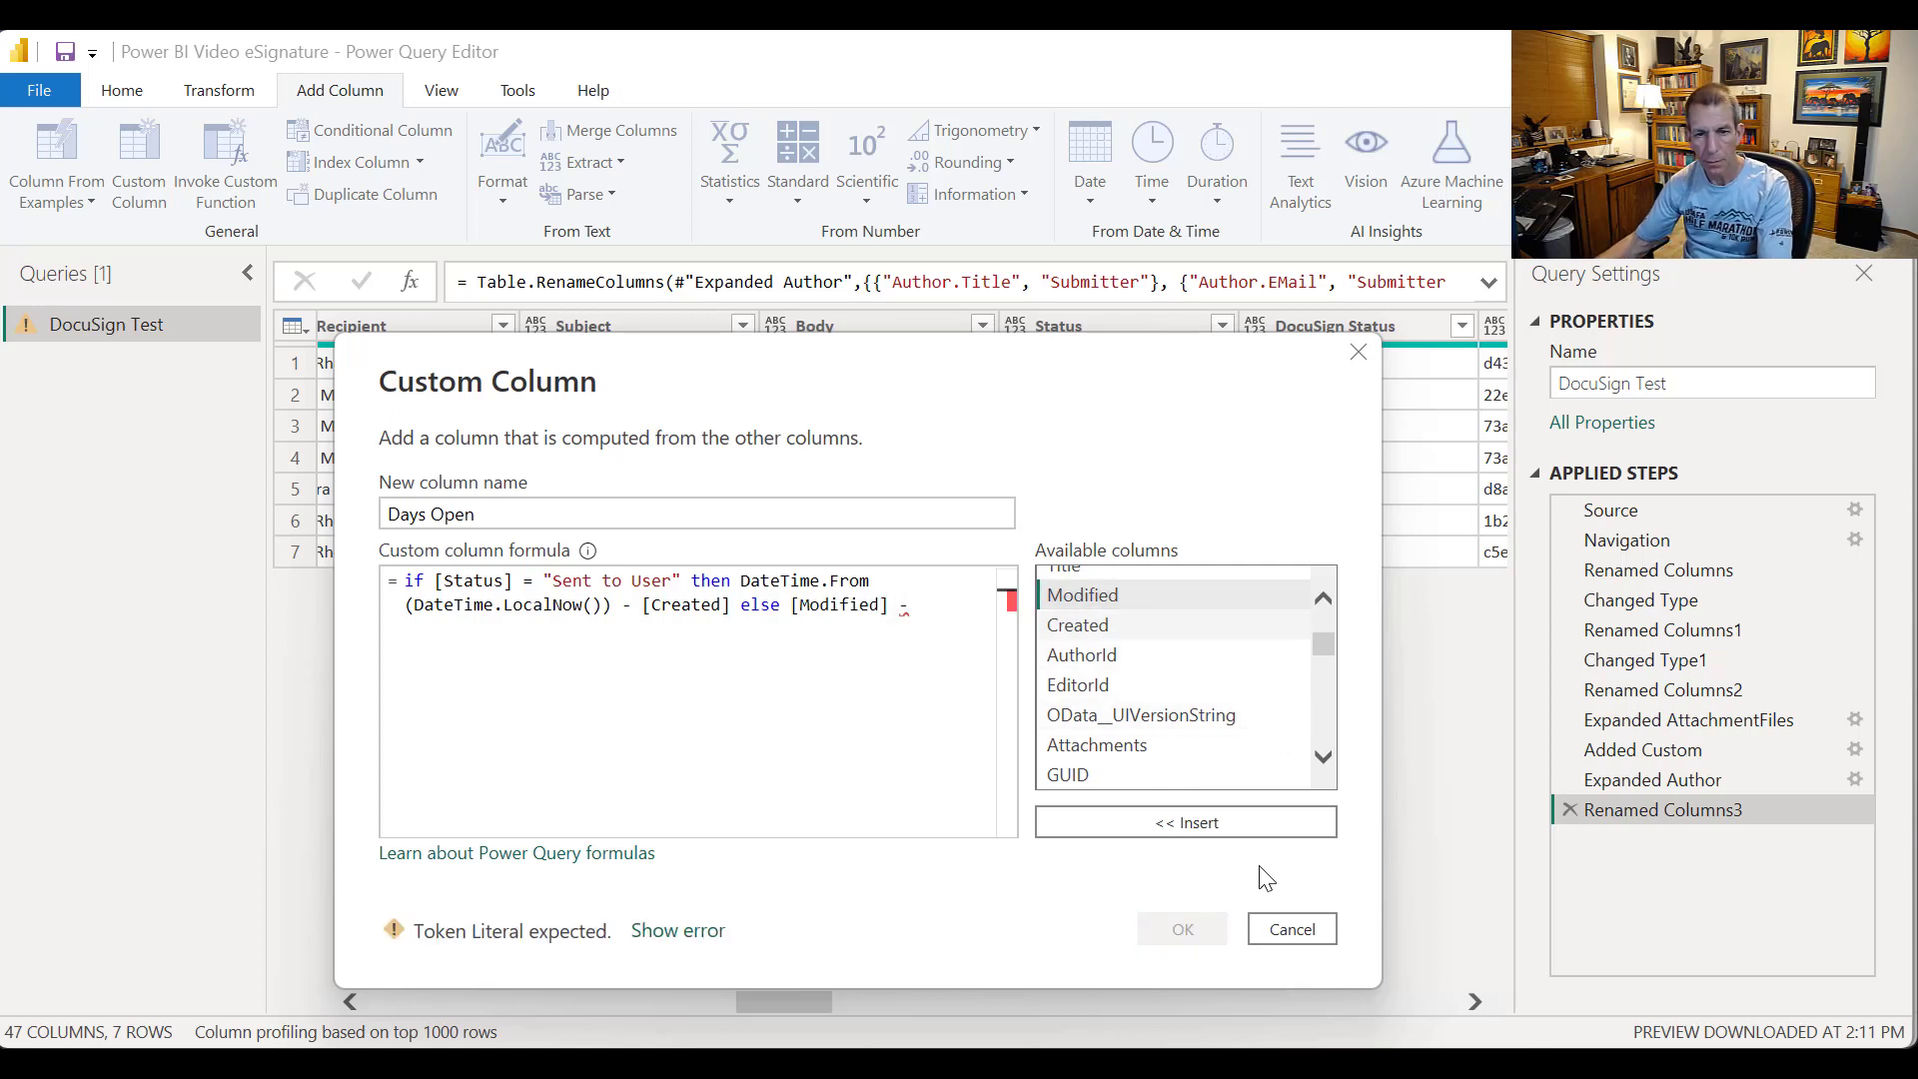
double_click(1078, 624)
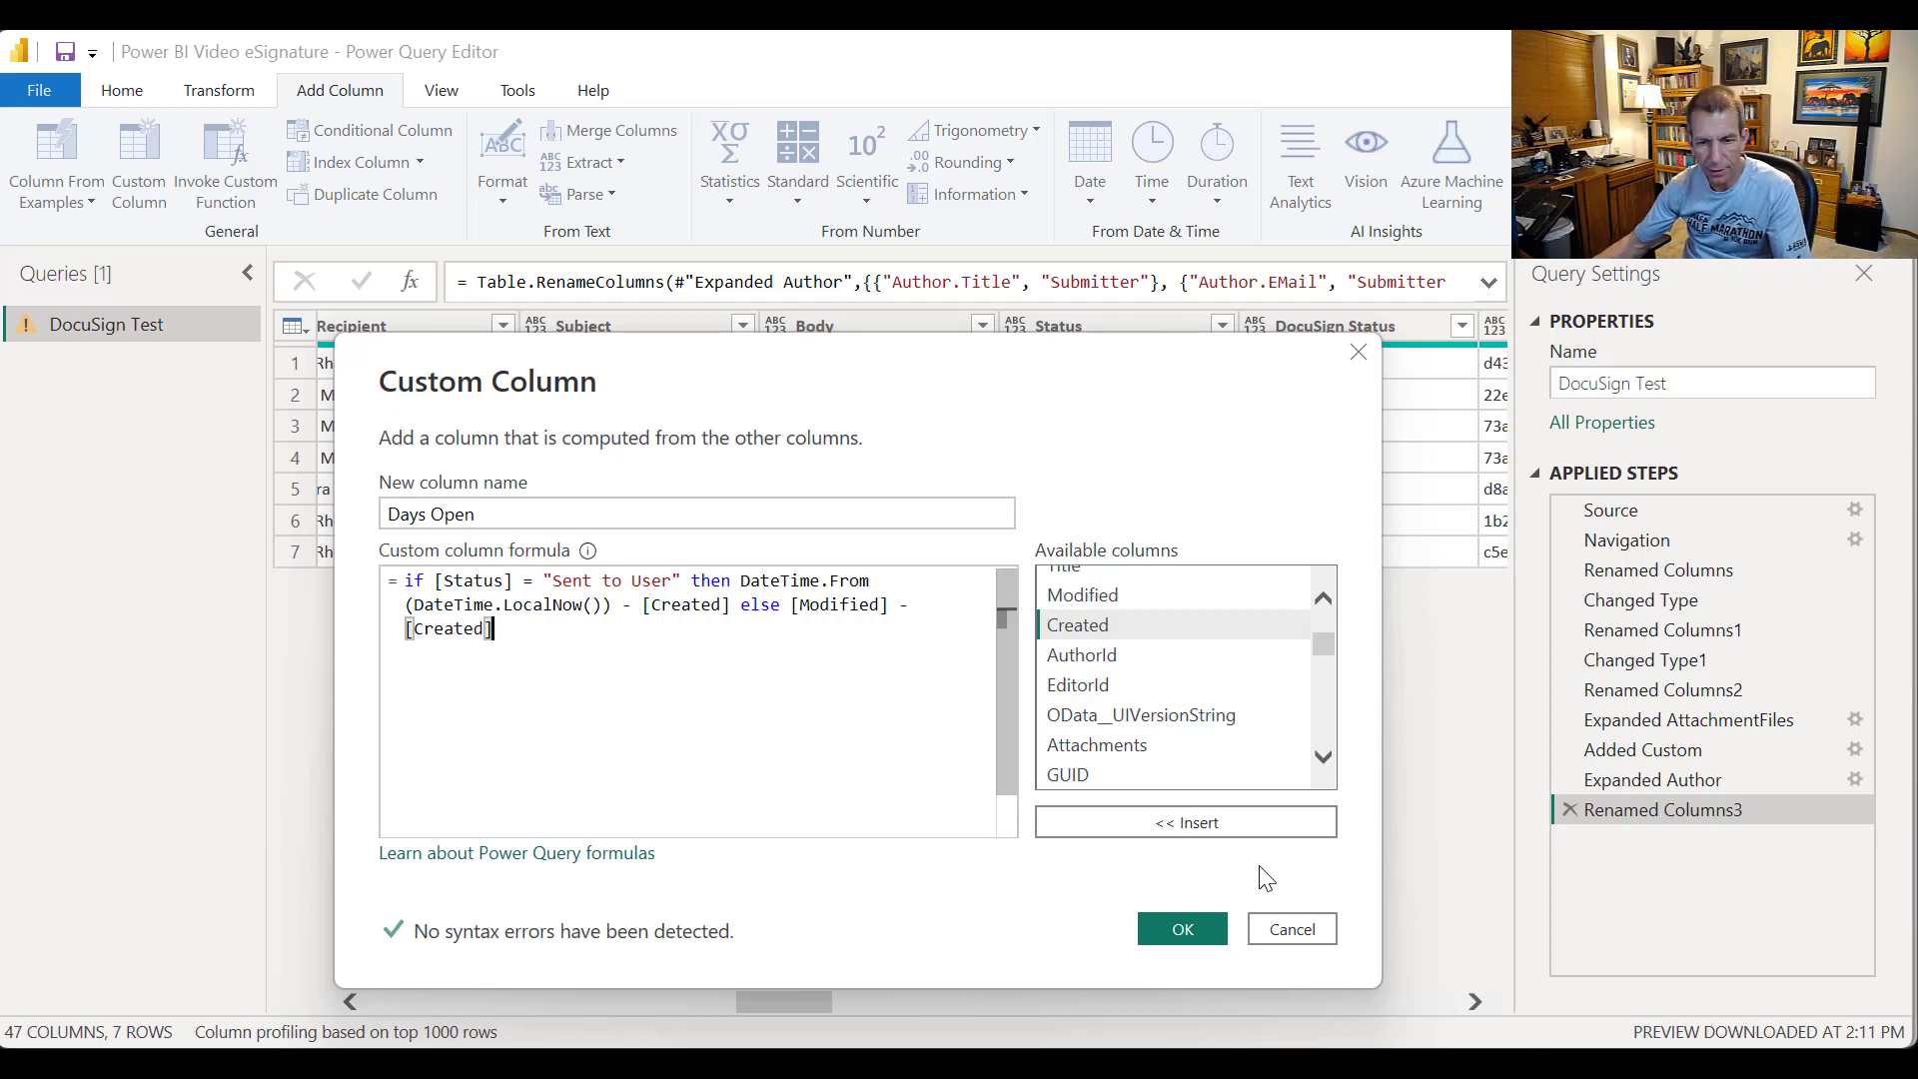
click(1183, 929)
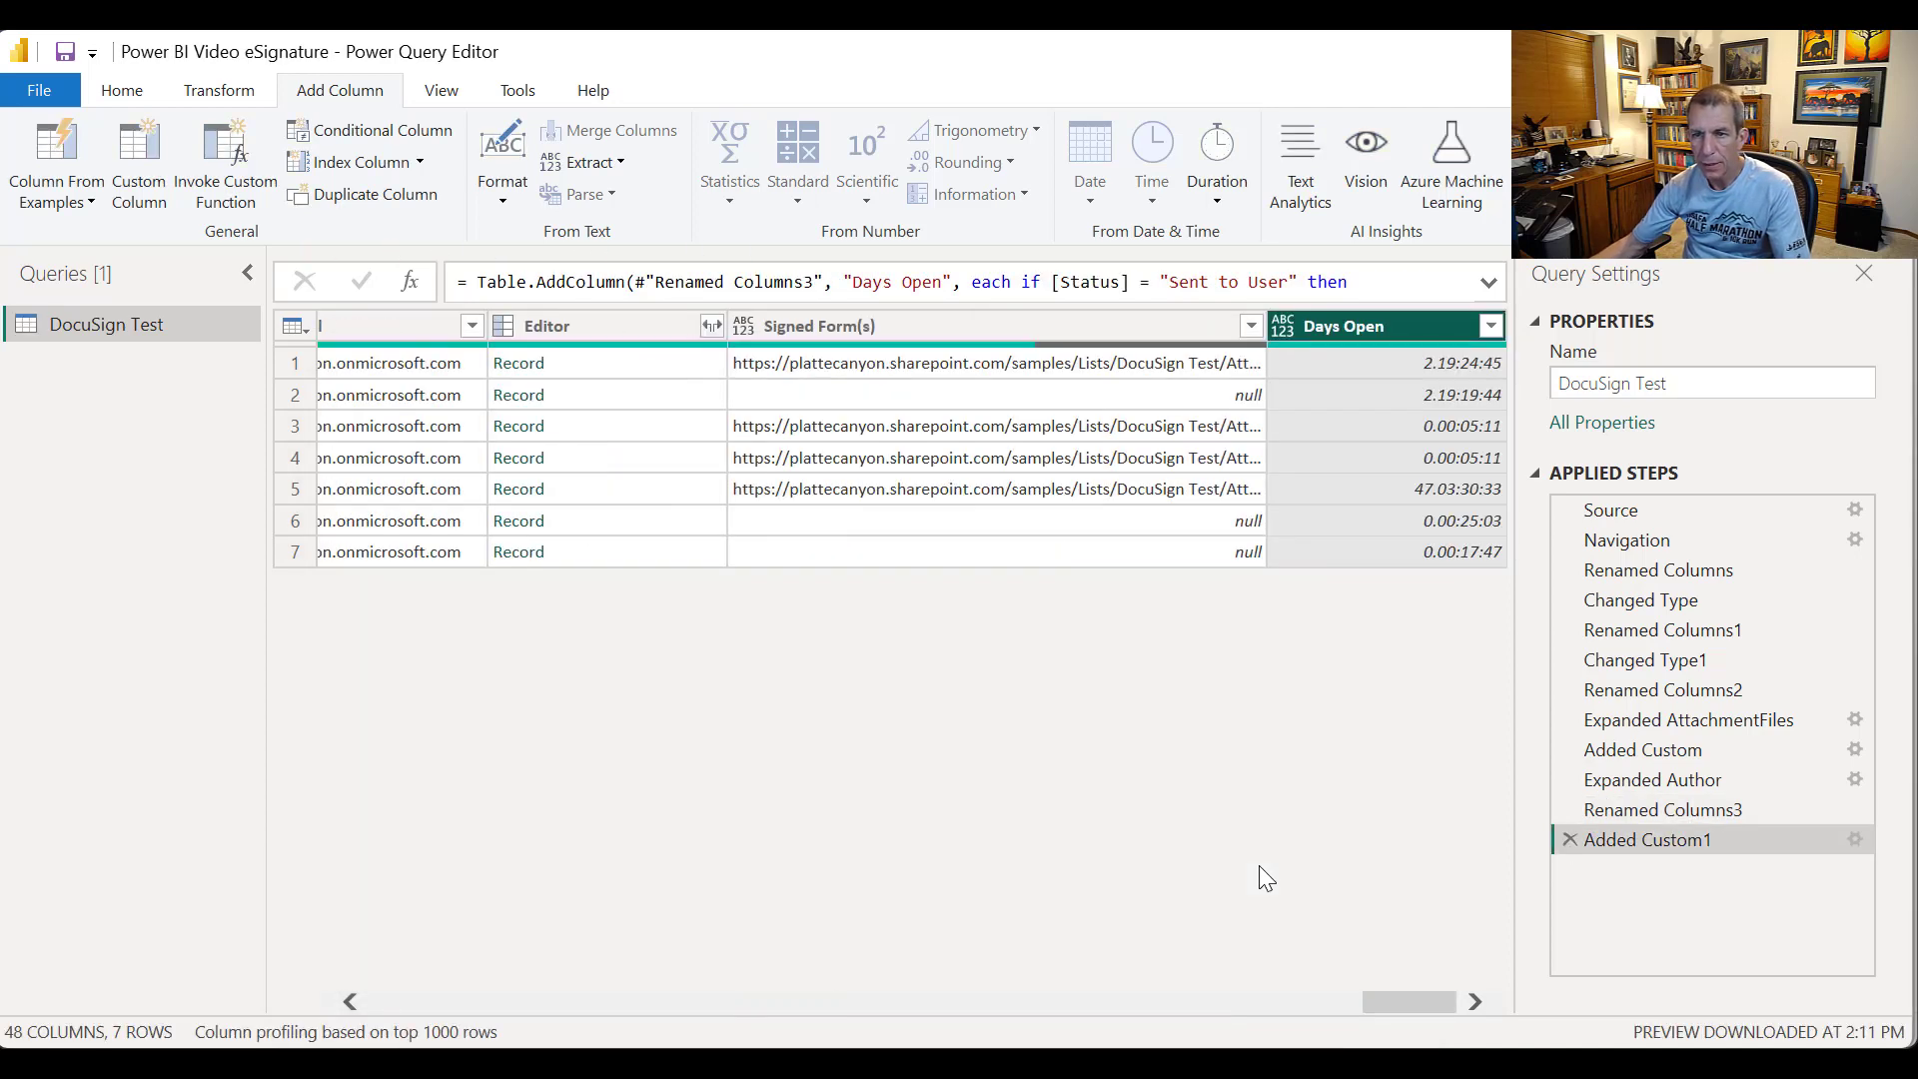
Step: Change the data type of the Days Open column to Whole Number
right_click(1395, 319)
mouse_move(1490, 562)
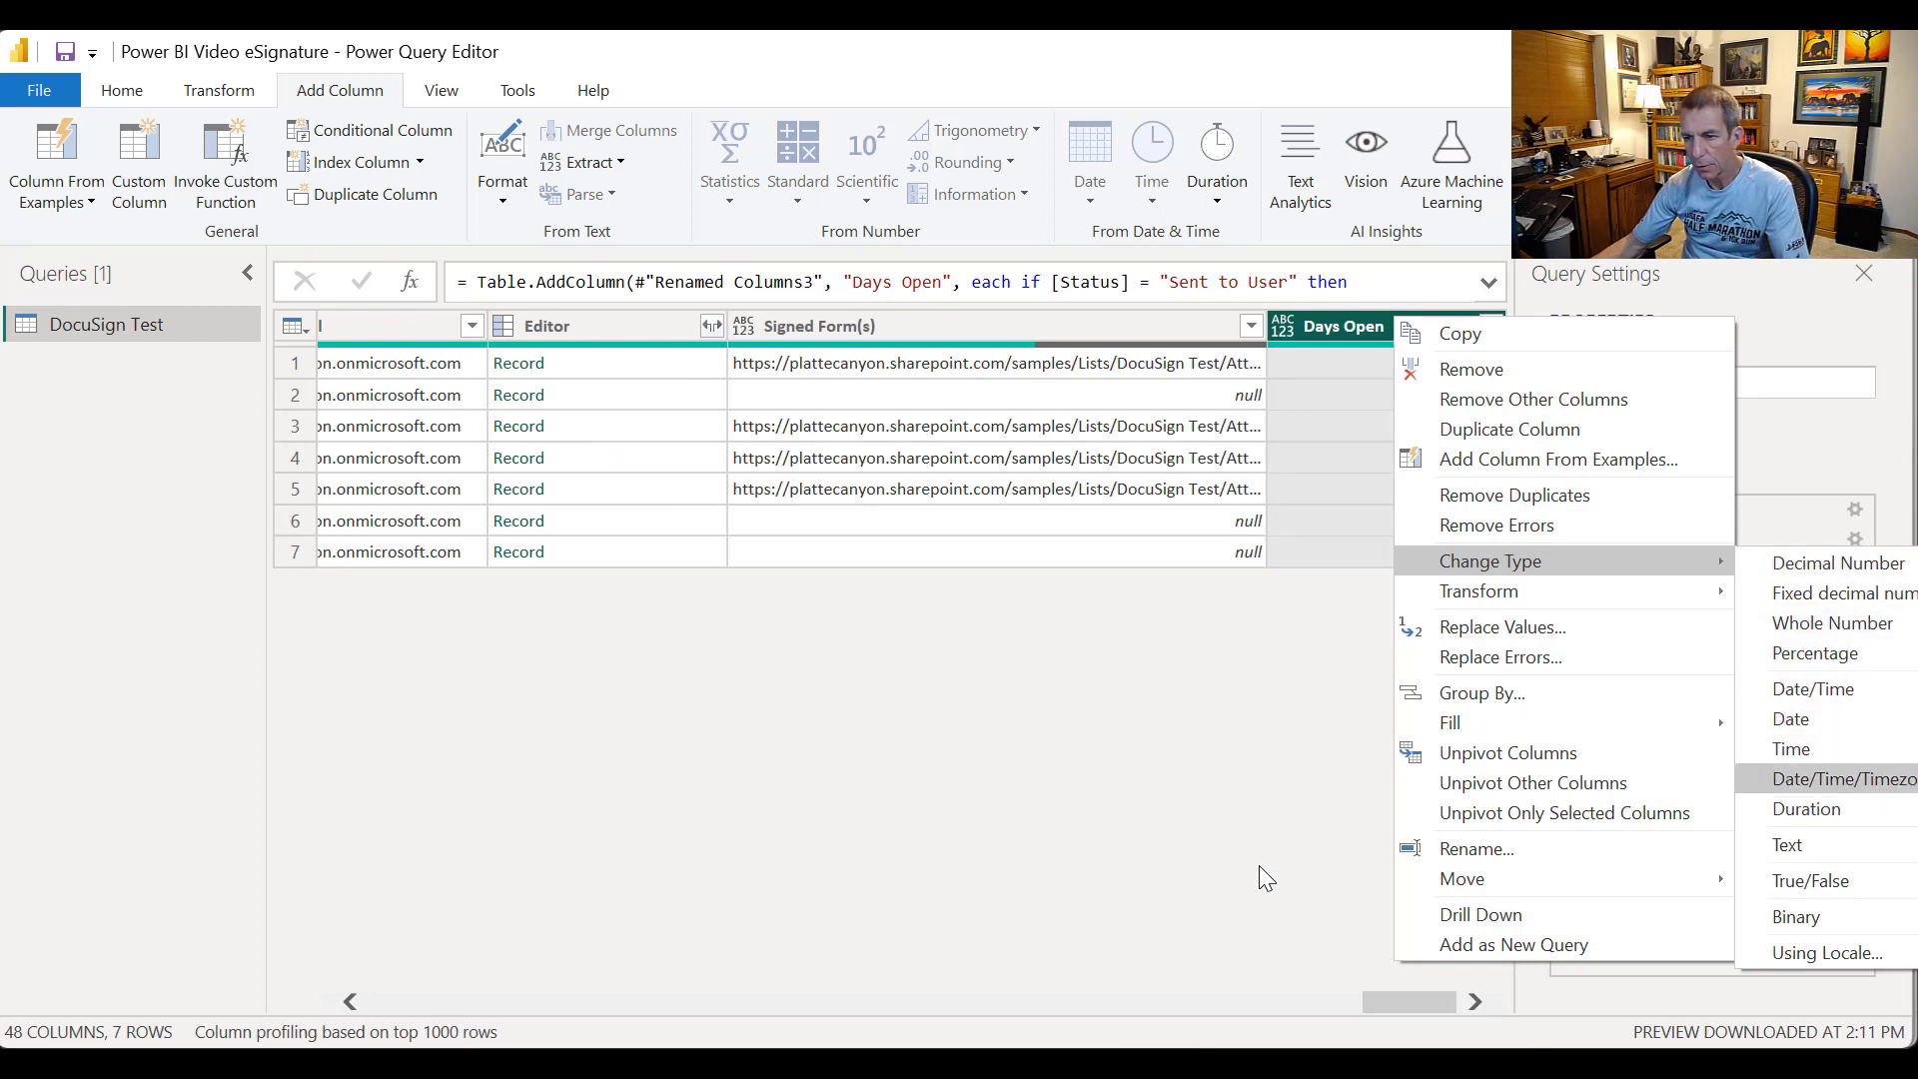
click(1833, 623)
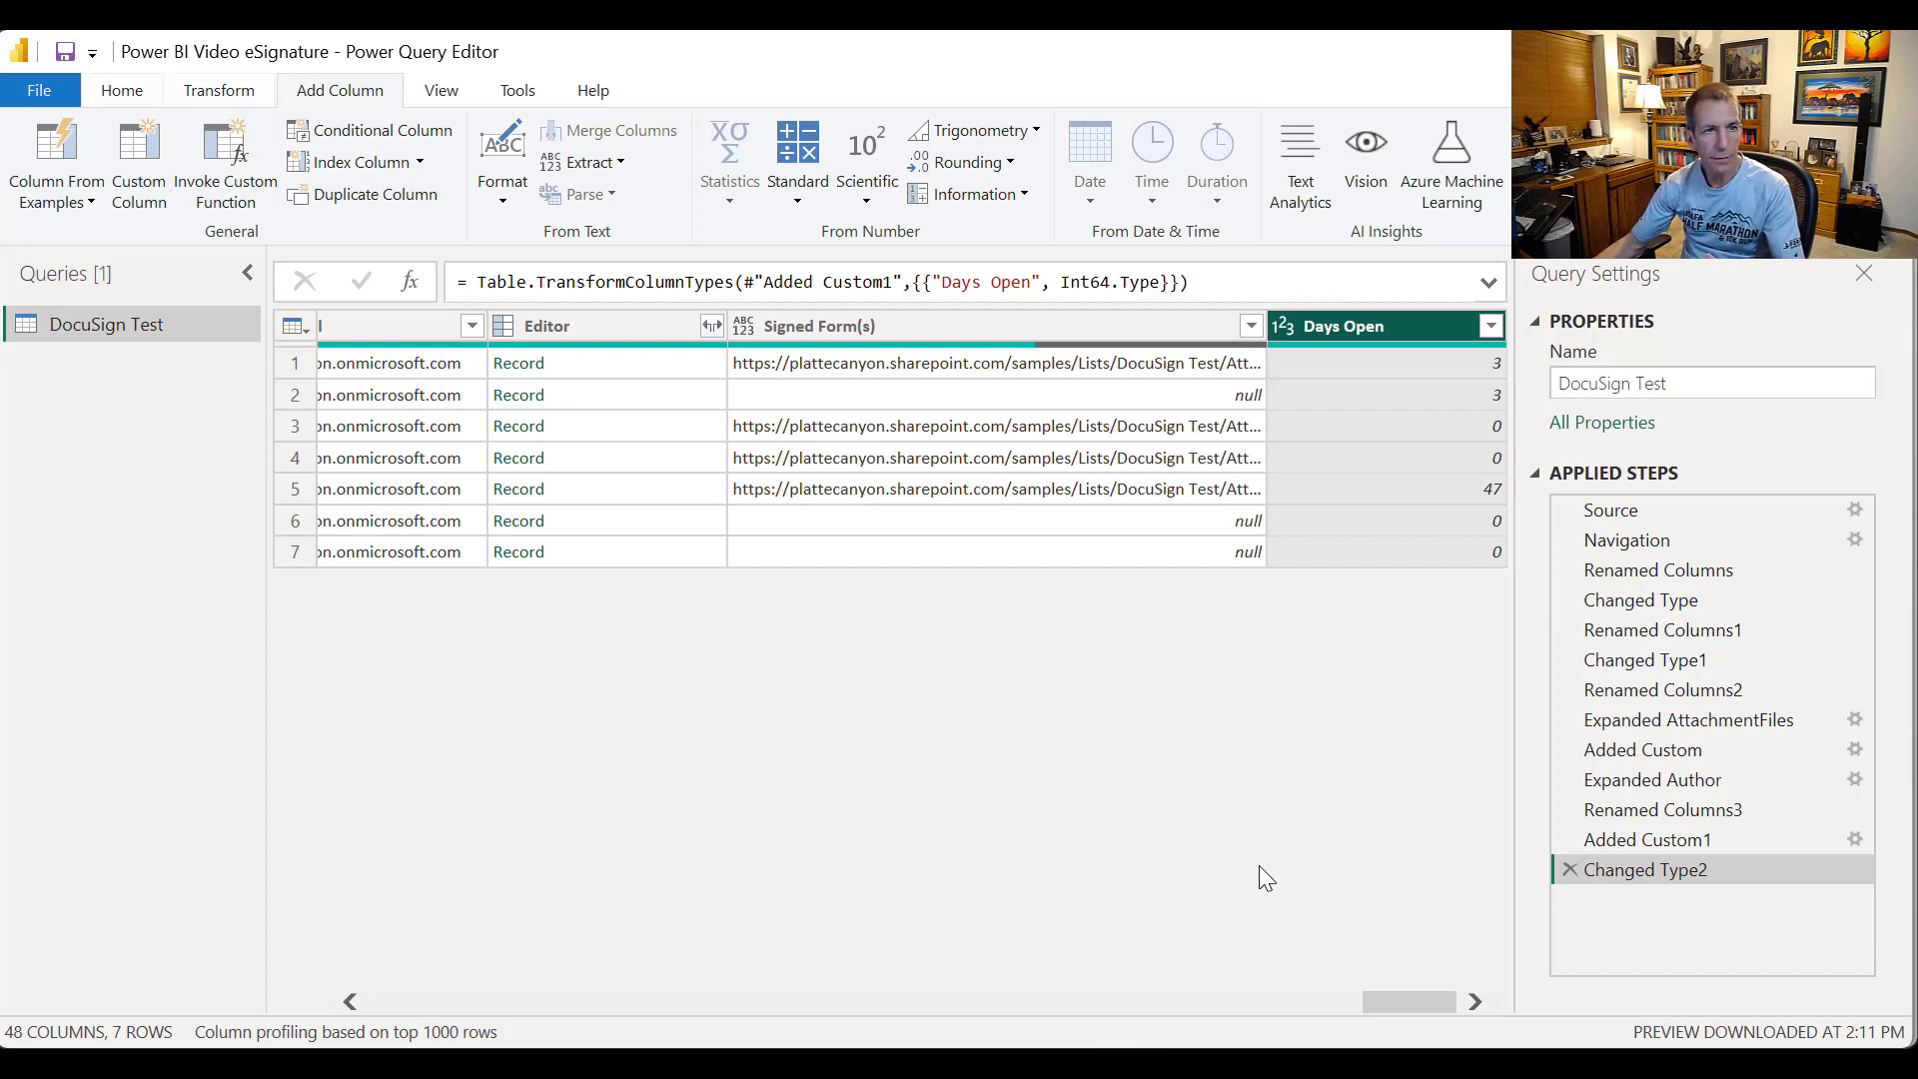
Step: Apply the query changes and return to the report in Power BI Desktop
key(alt+f)
key(Escape)
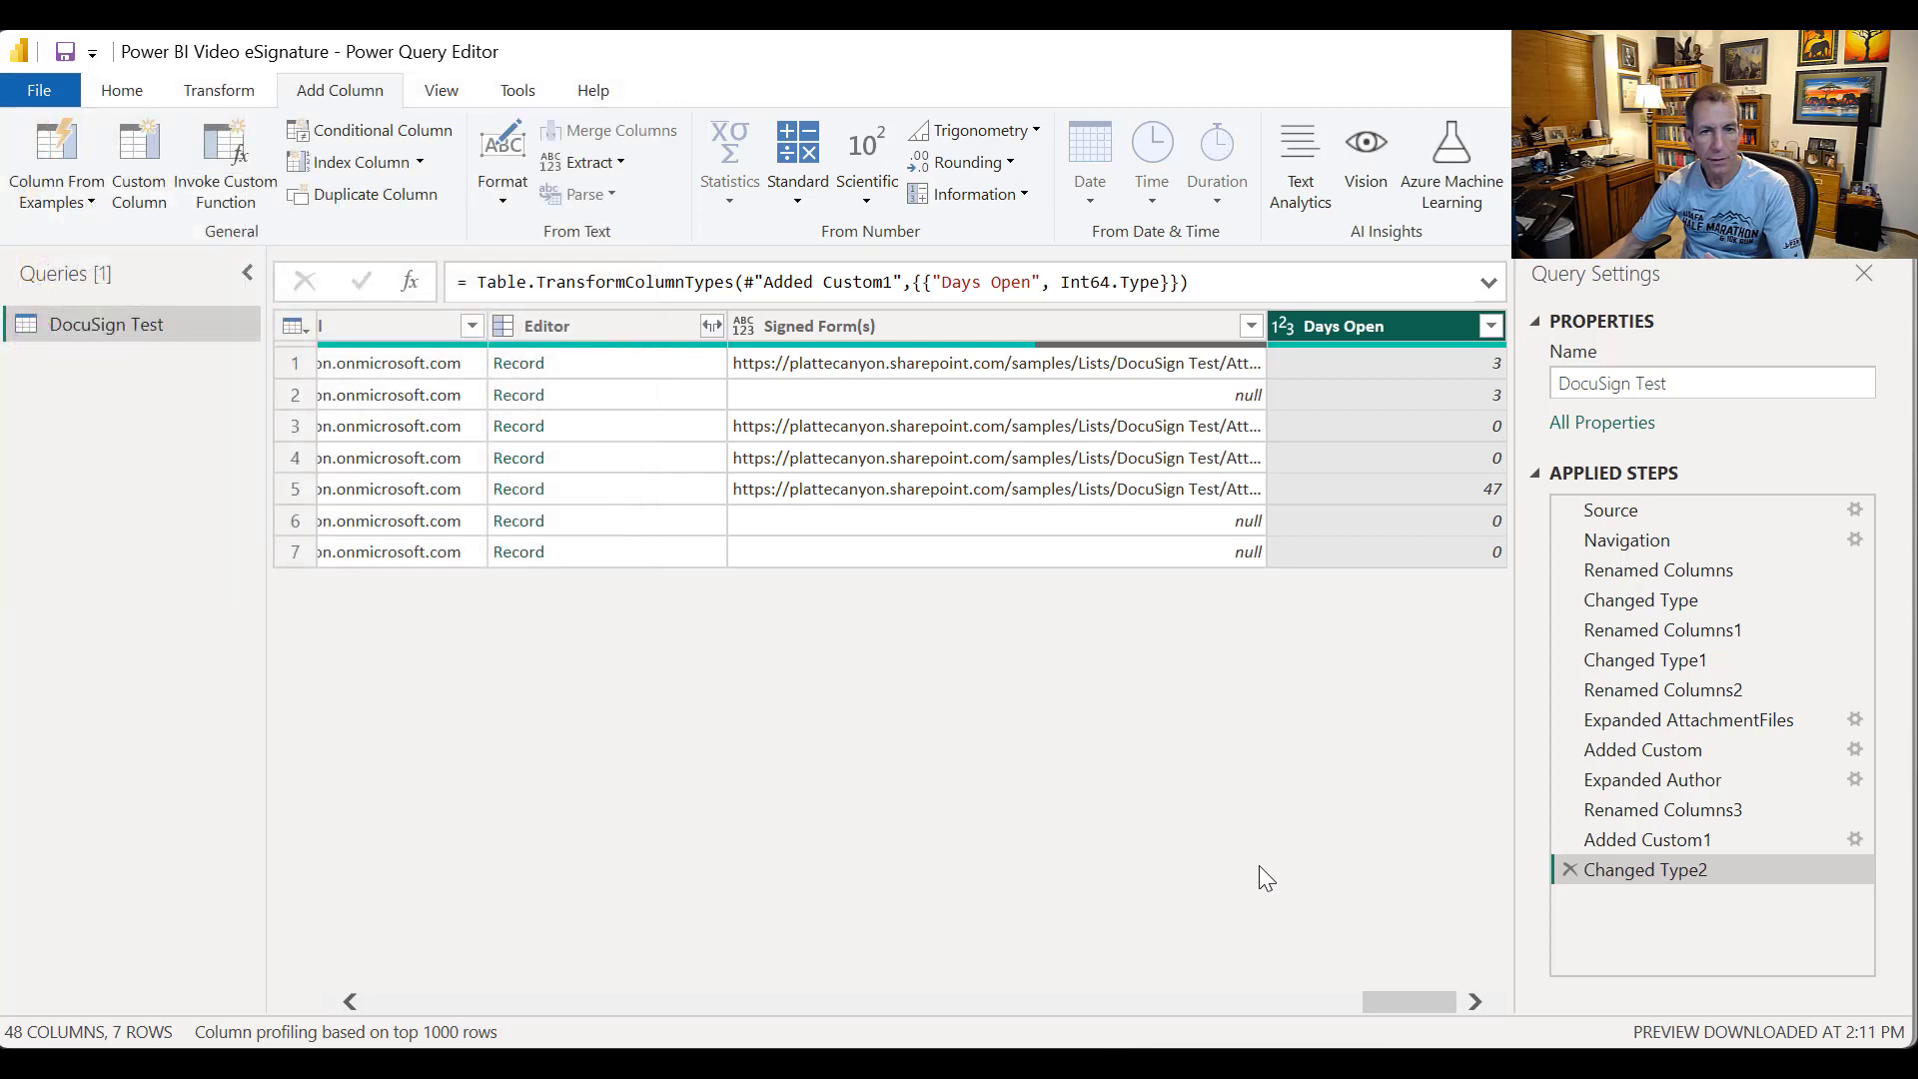
key(alt+Tab)
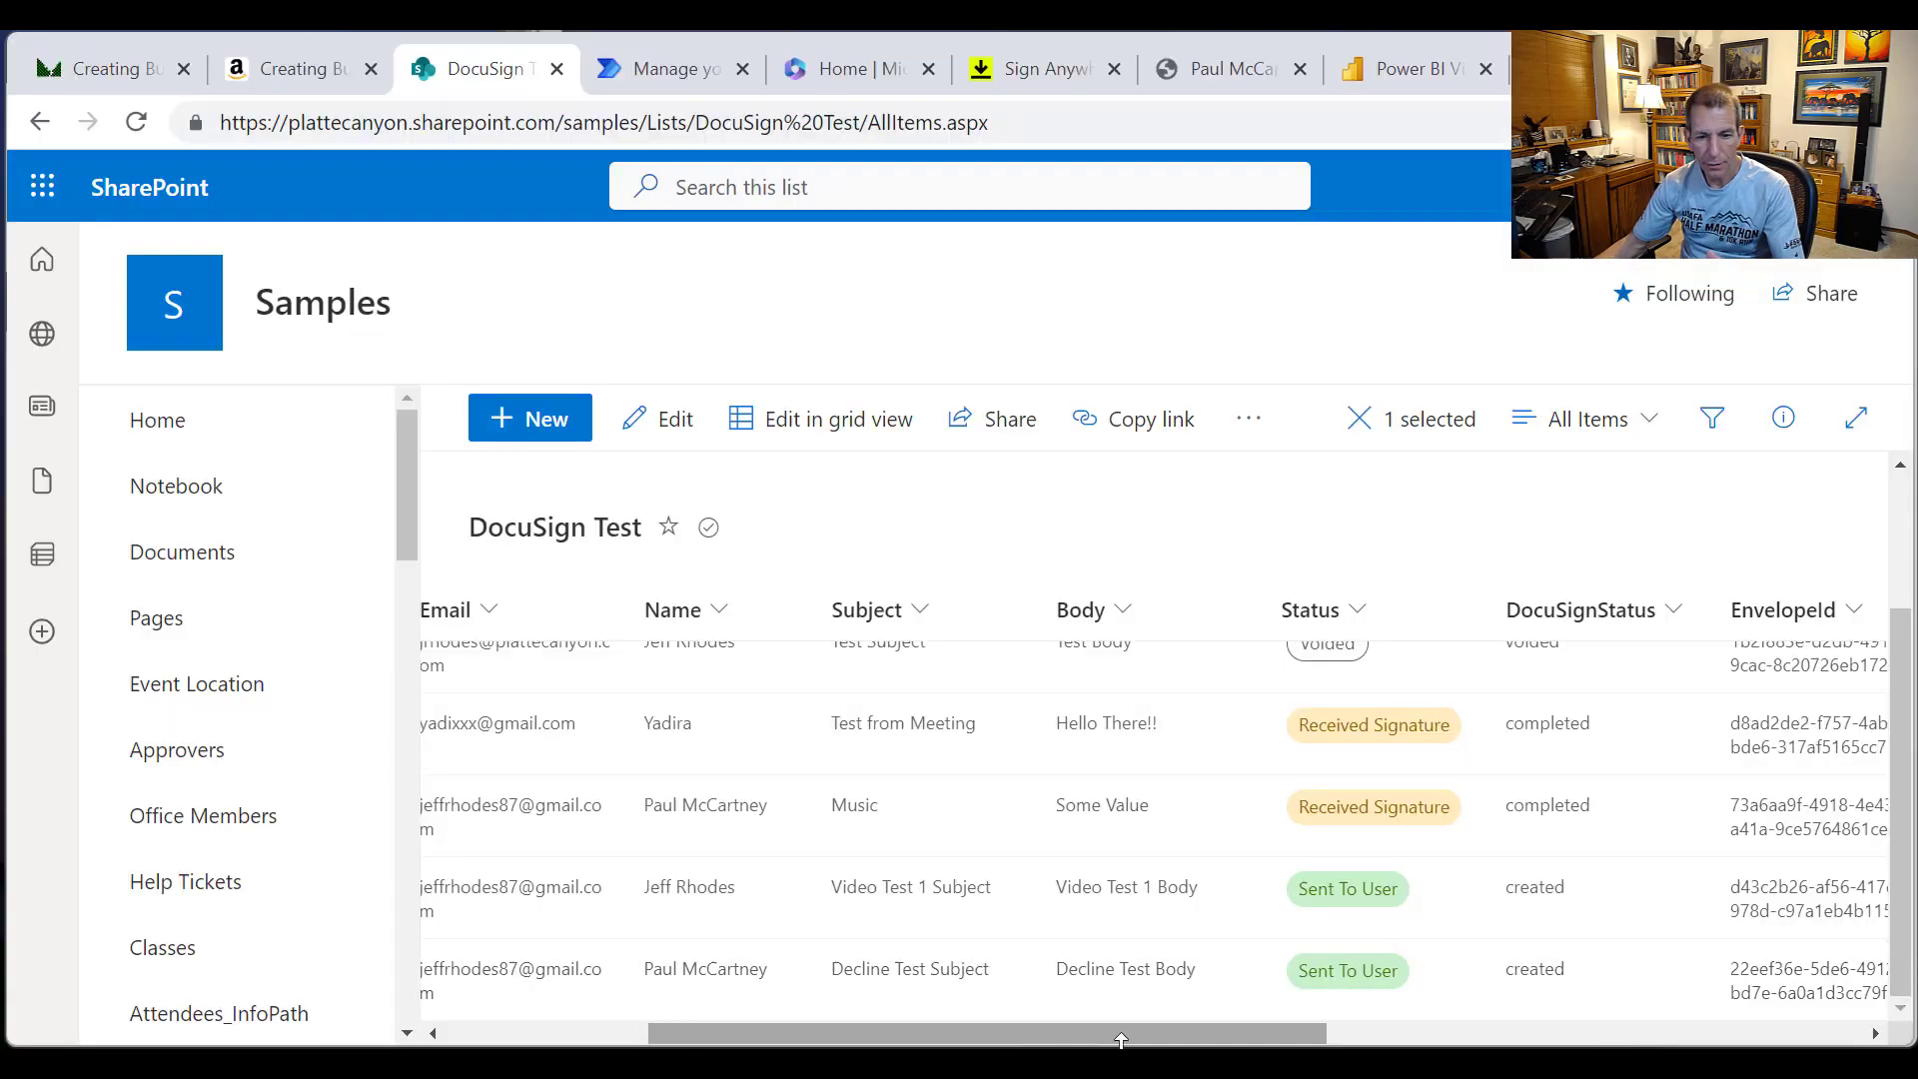
key(alt+Tab)
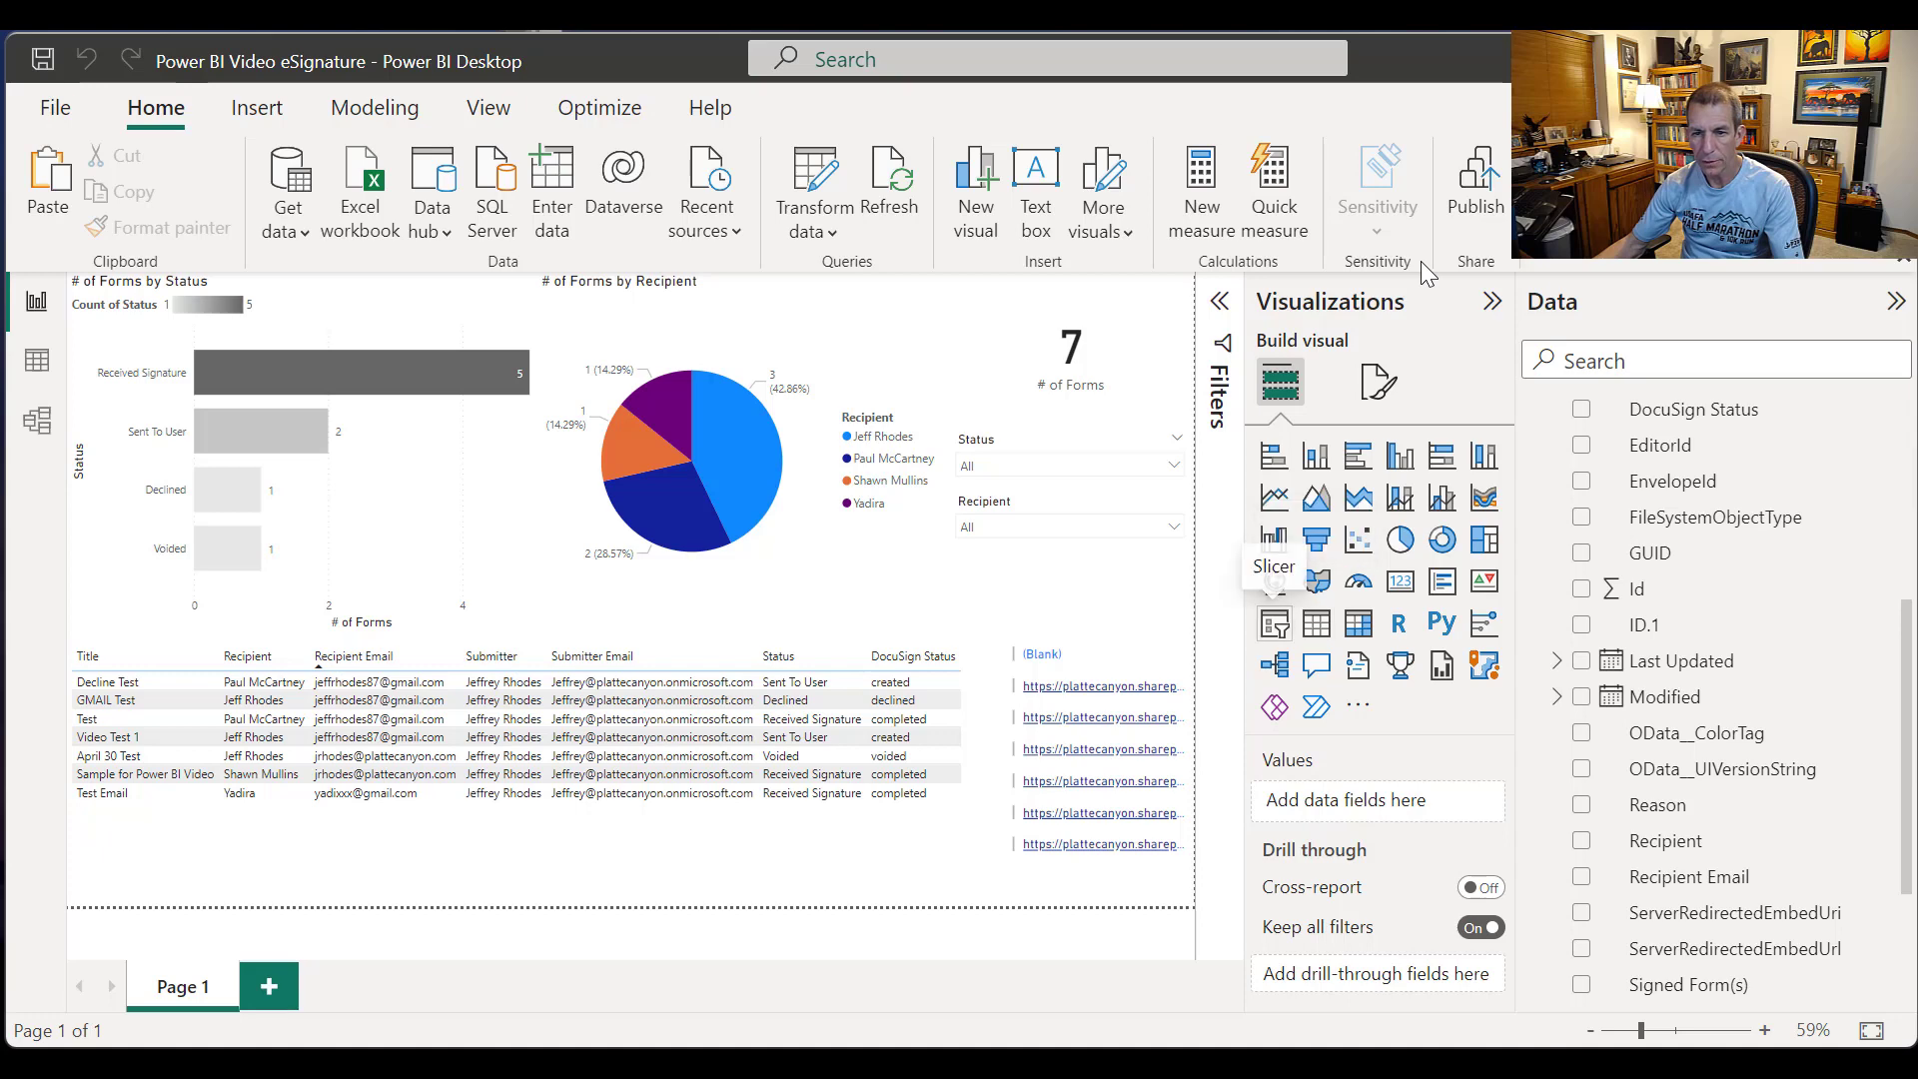
Step: Add a slicer to the report page and populate it with the Days Open field
click(1274, 623)
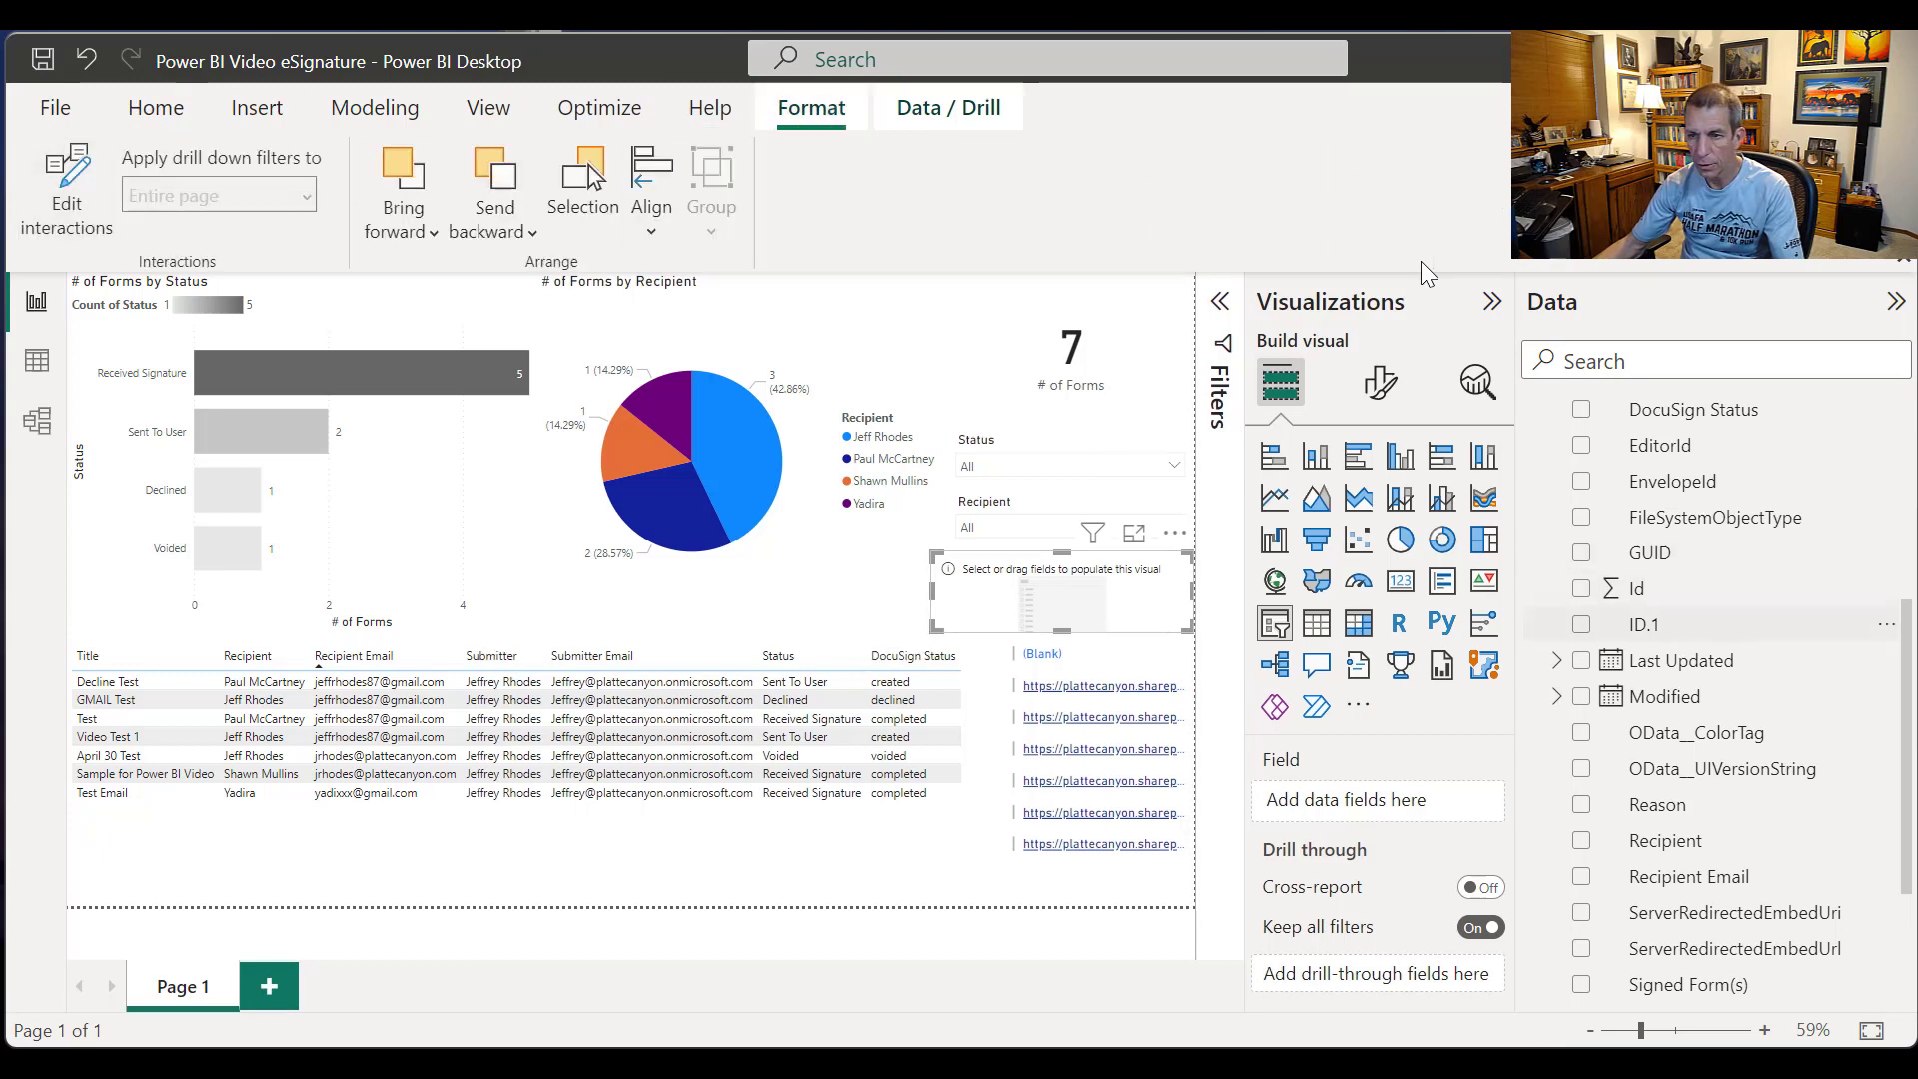
scroll(1713, 660, up, 1)
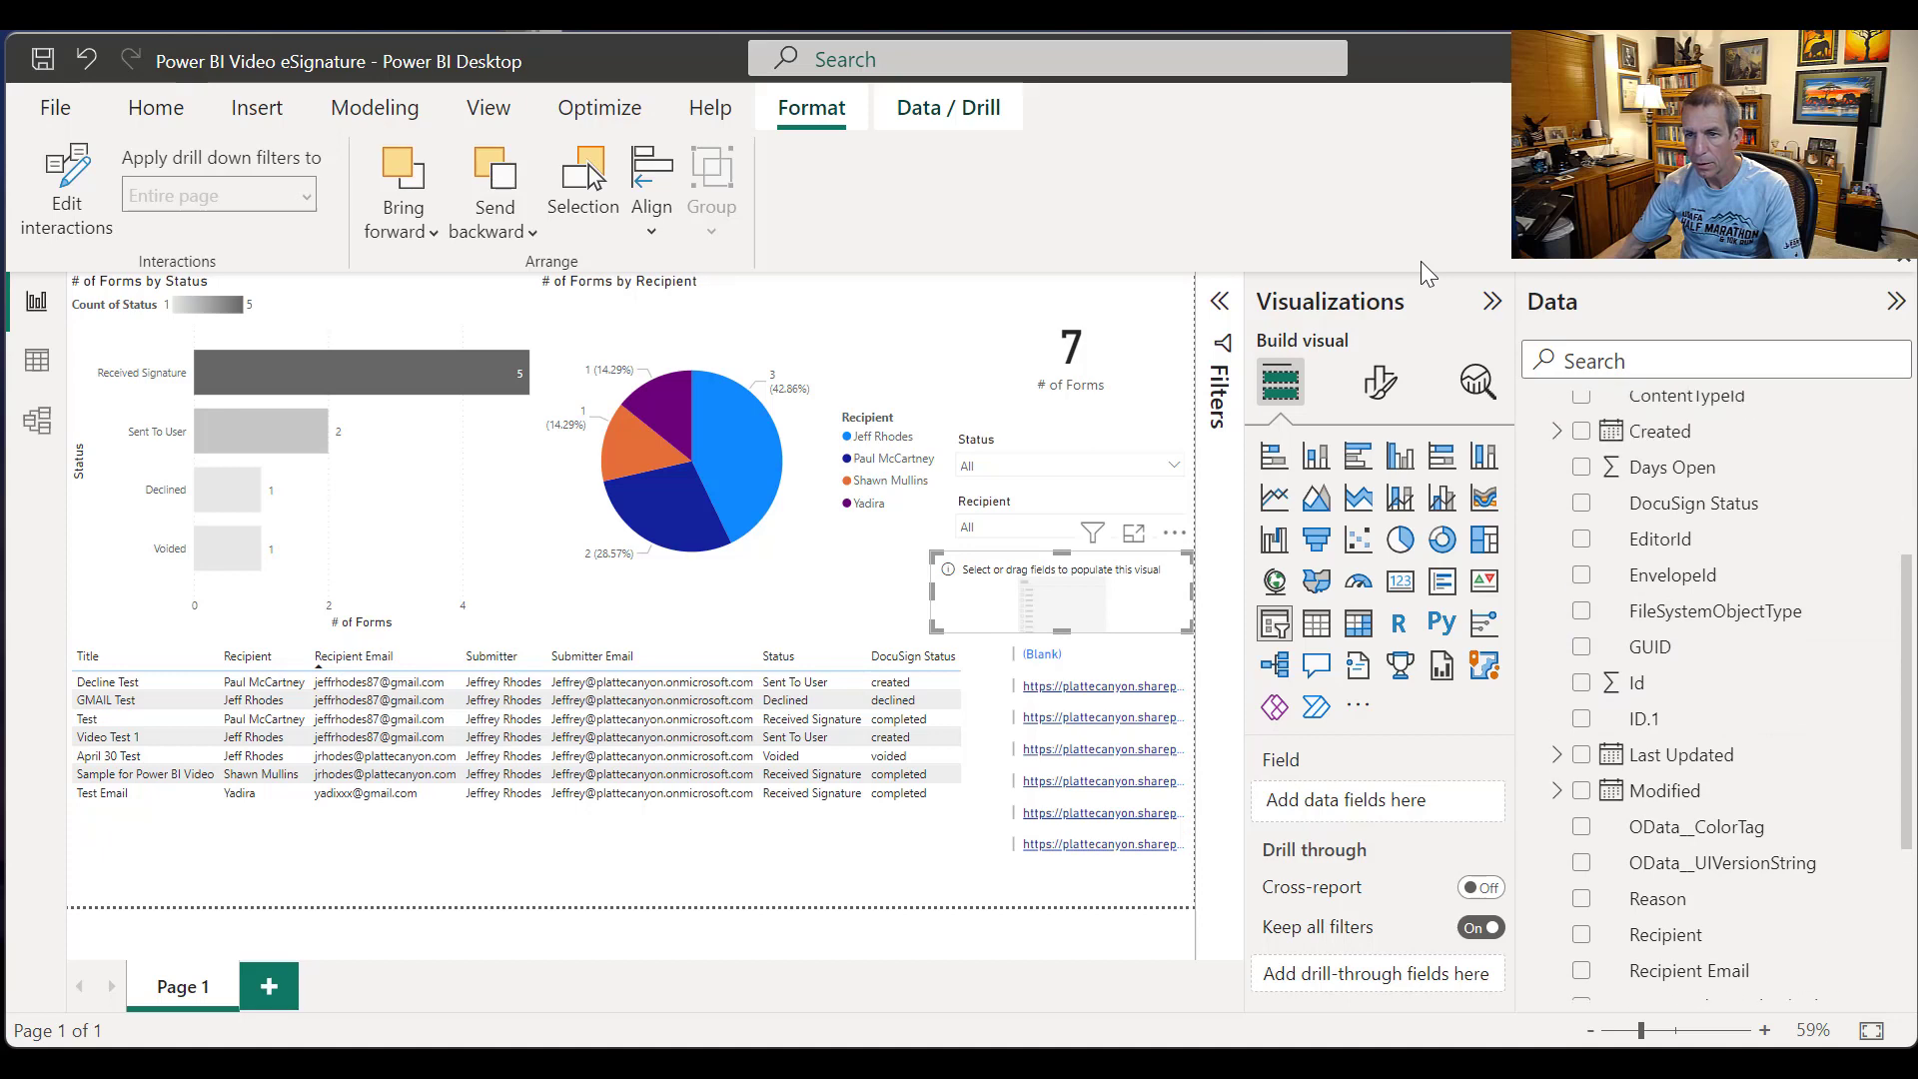
mouse_move(1672, 466)
mouse_down()
mouse_move(1487, 645)
mouse_move(1379, 800)
mouse_up()
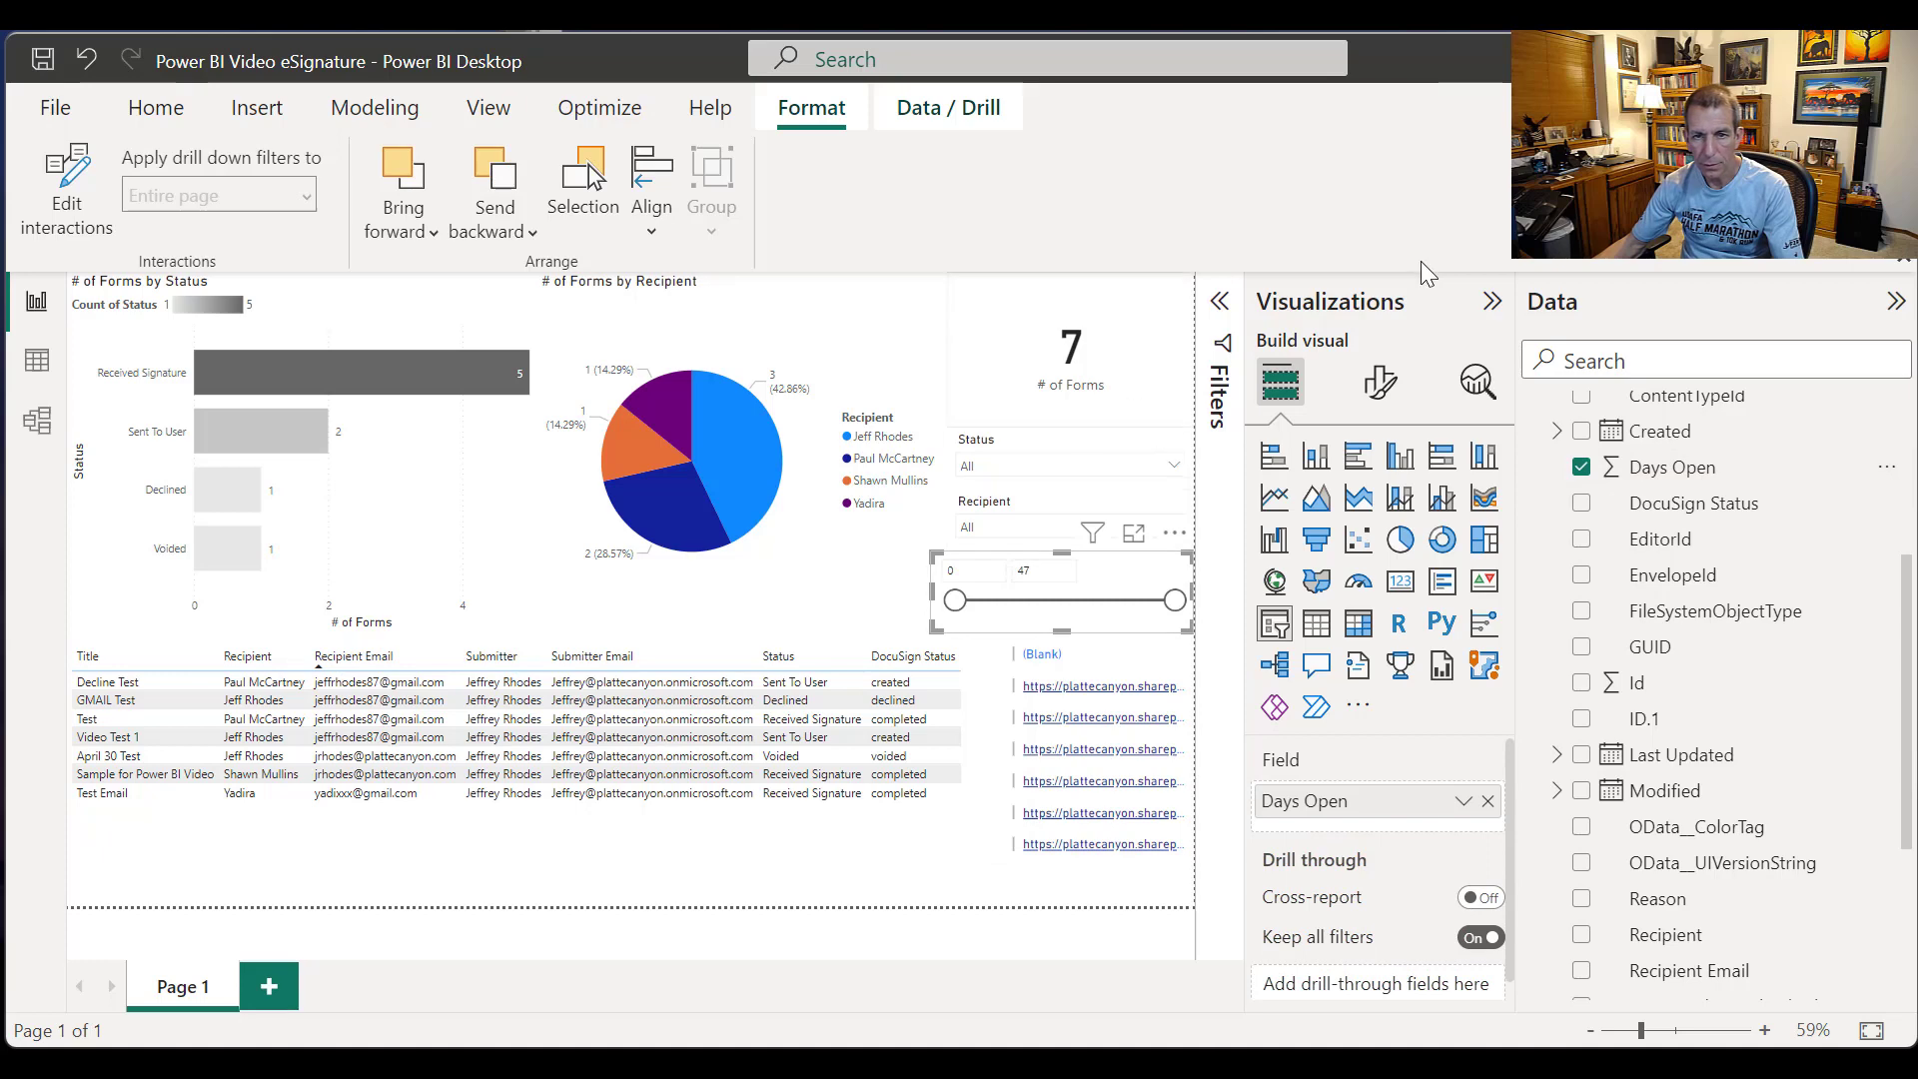
Step: Move the # of Forms card and the Status, Recipient and Days Open slicers up, and narrow the Days Open slicer to align with the others
click(1070, 374)
mouse_move(1070, 429)
mouse_down()
mouse_move(1070, 380)
mouse_move(1059, 436)
mouse_move(1059, 393)
mouse_up()
drag(1059, 510, 1059, 463)
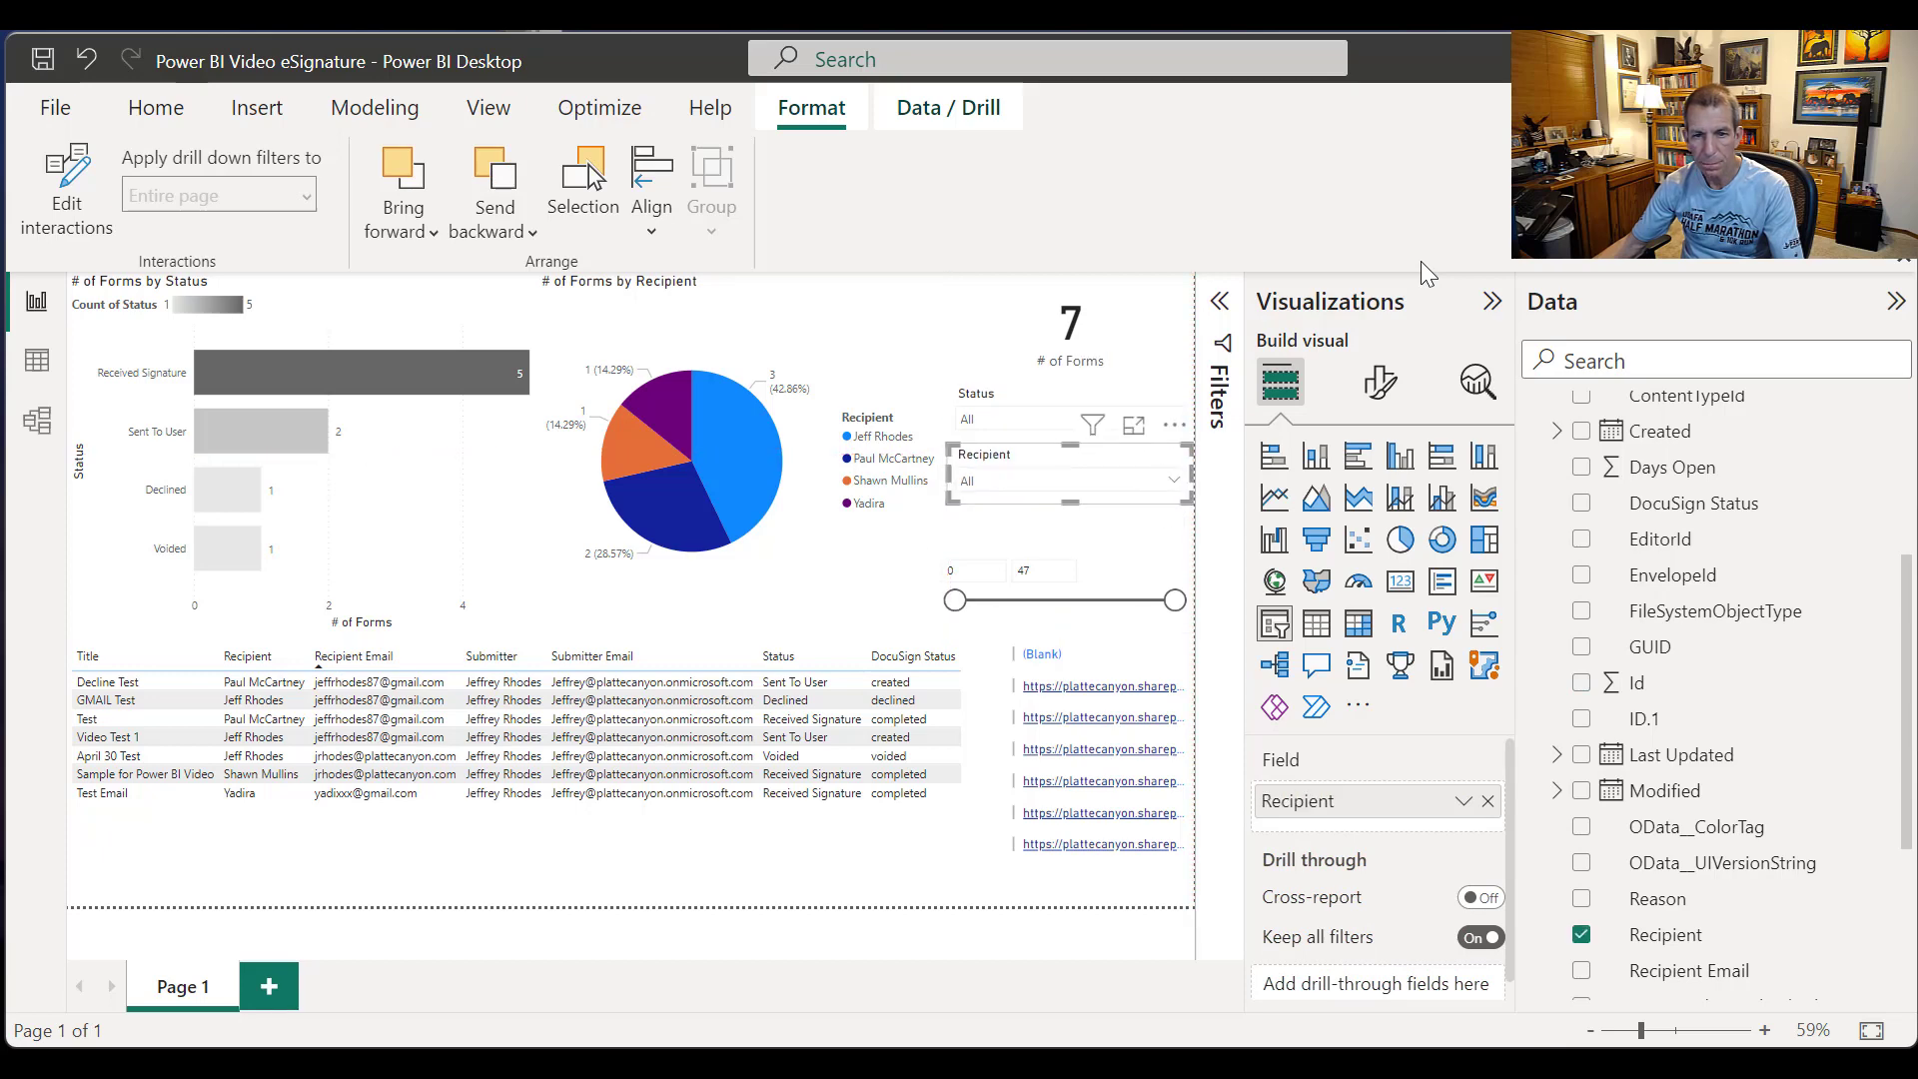
drag(1059, 579, 1062, 506)
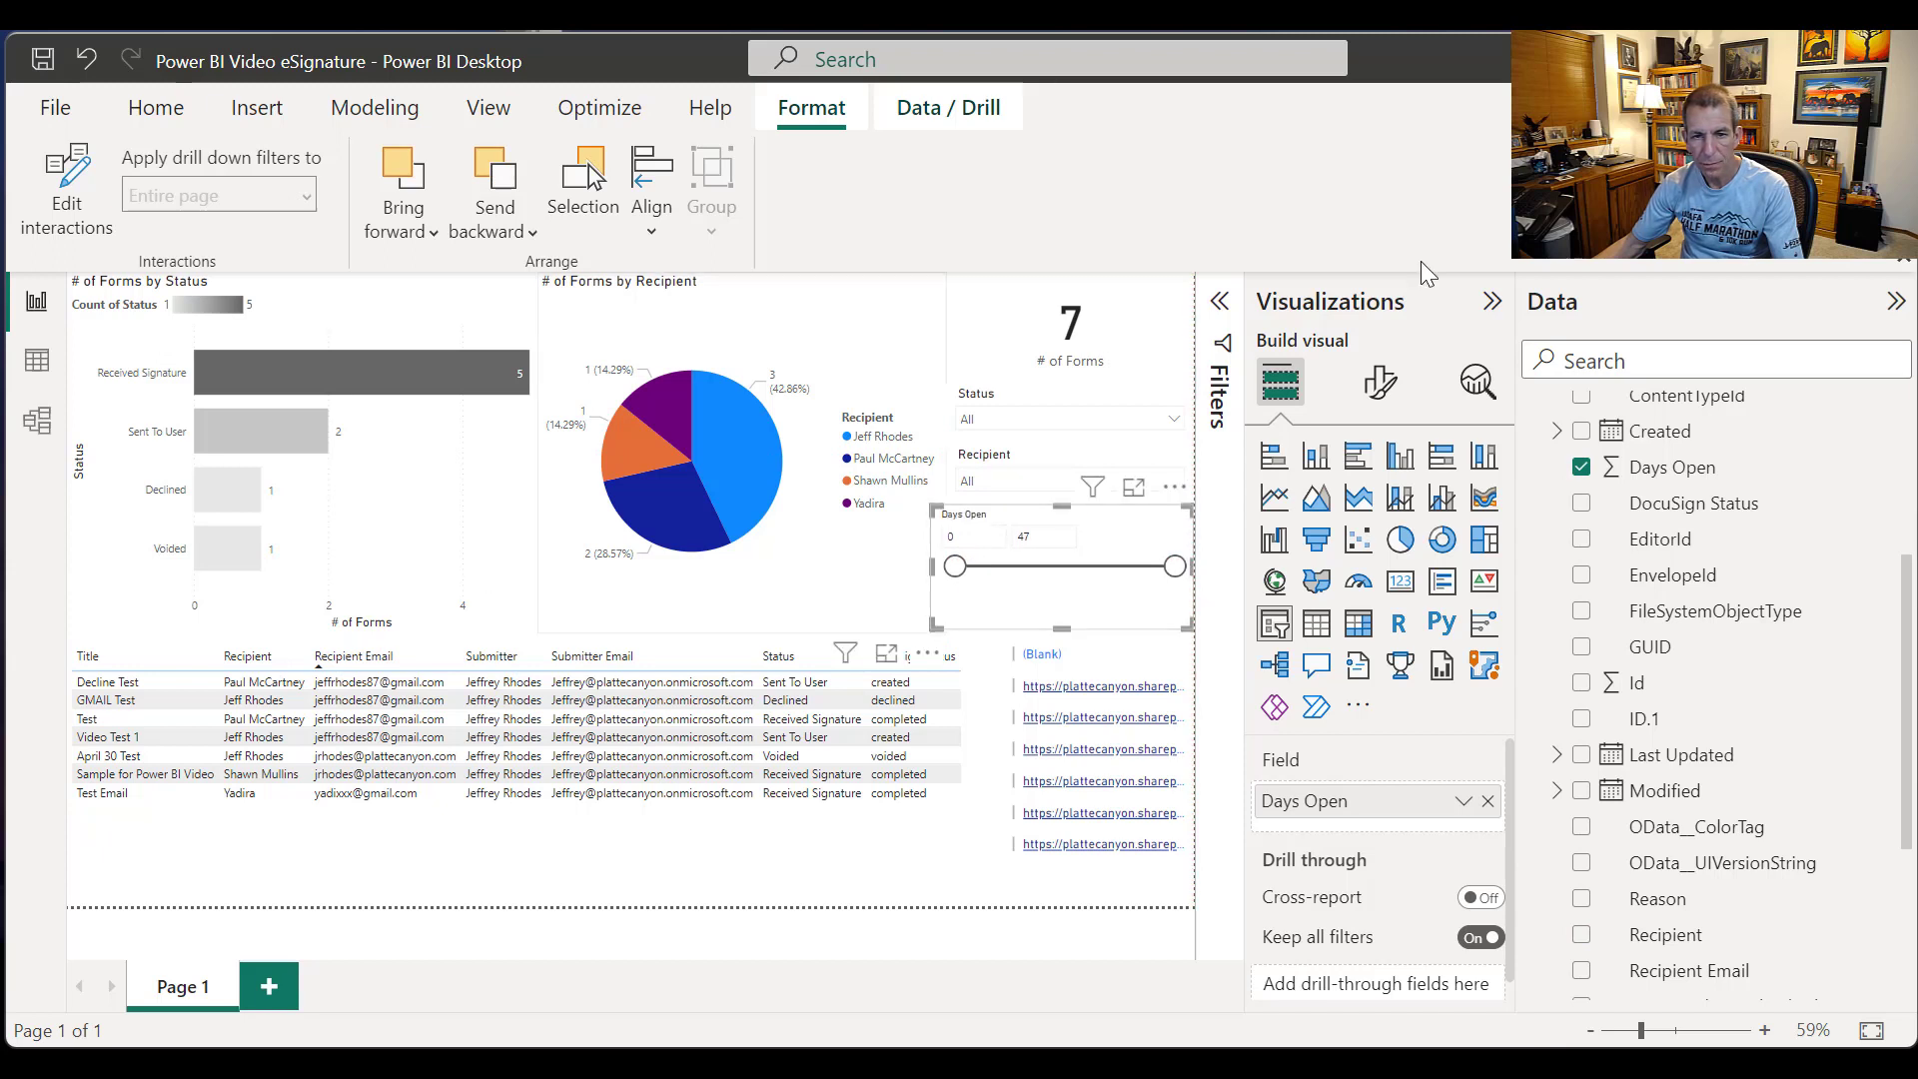
drag(932, 567, 949, 567)
Step: Add Days Open to the forms table between Status and DocuSign Status, set it to Don't summarize, and save the report
click(899, 849)
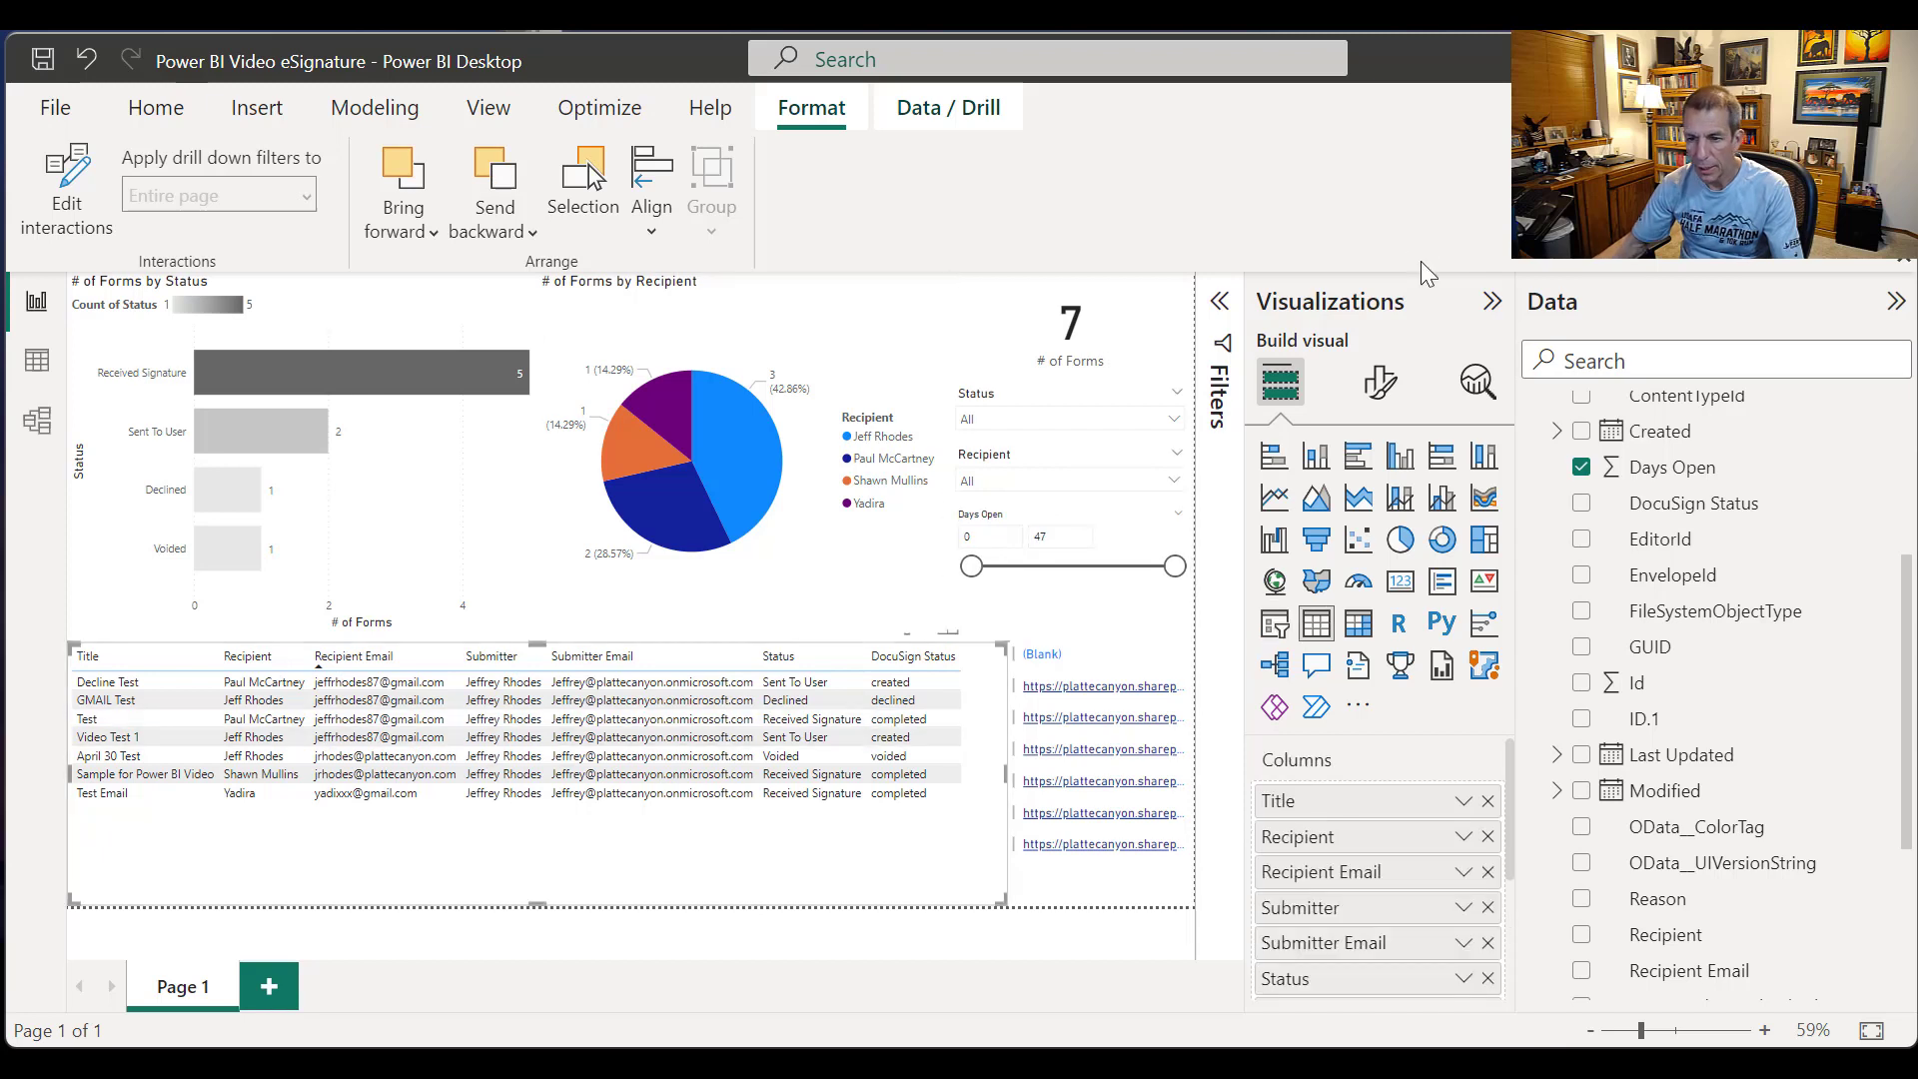
drag(1673, 466, 1414, 845)
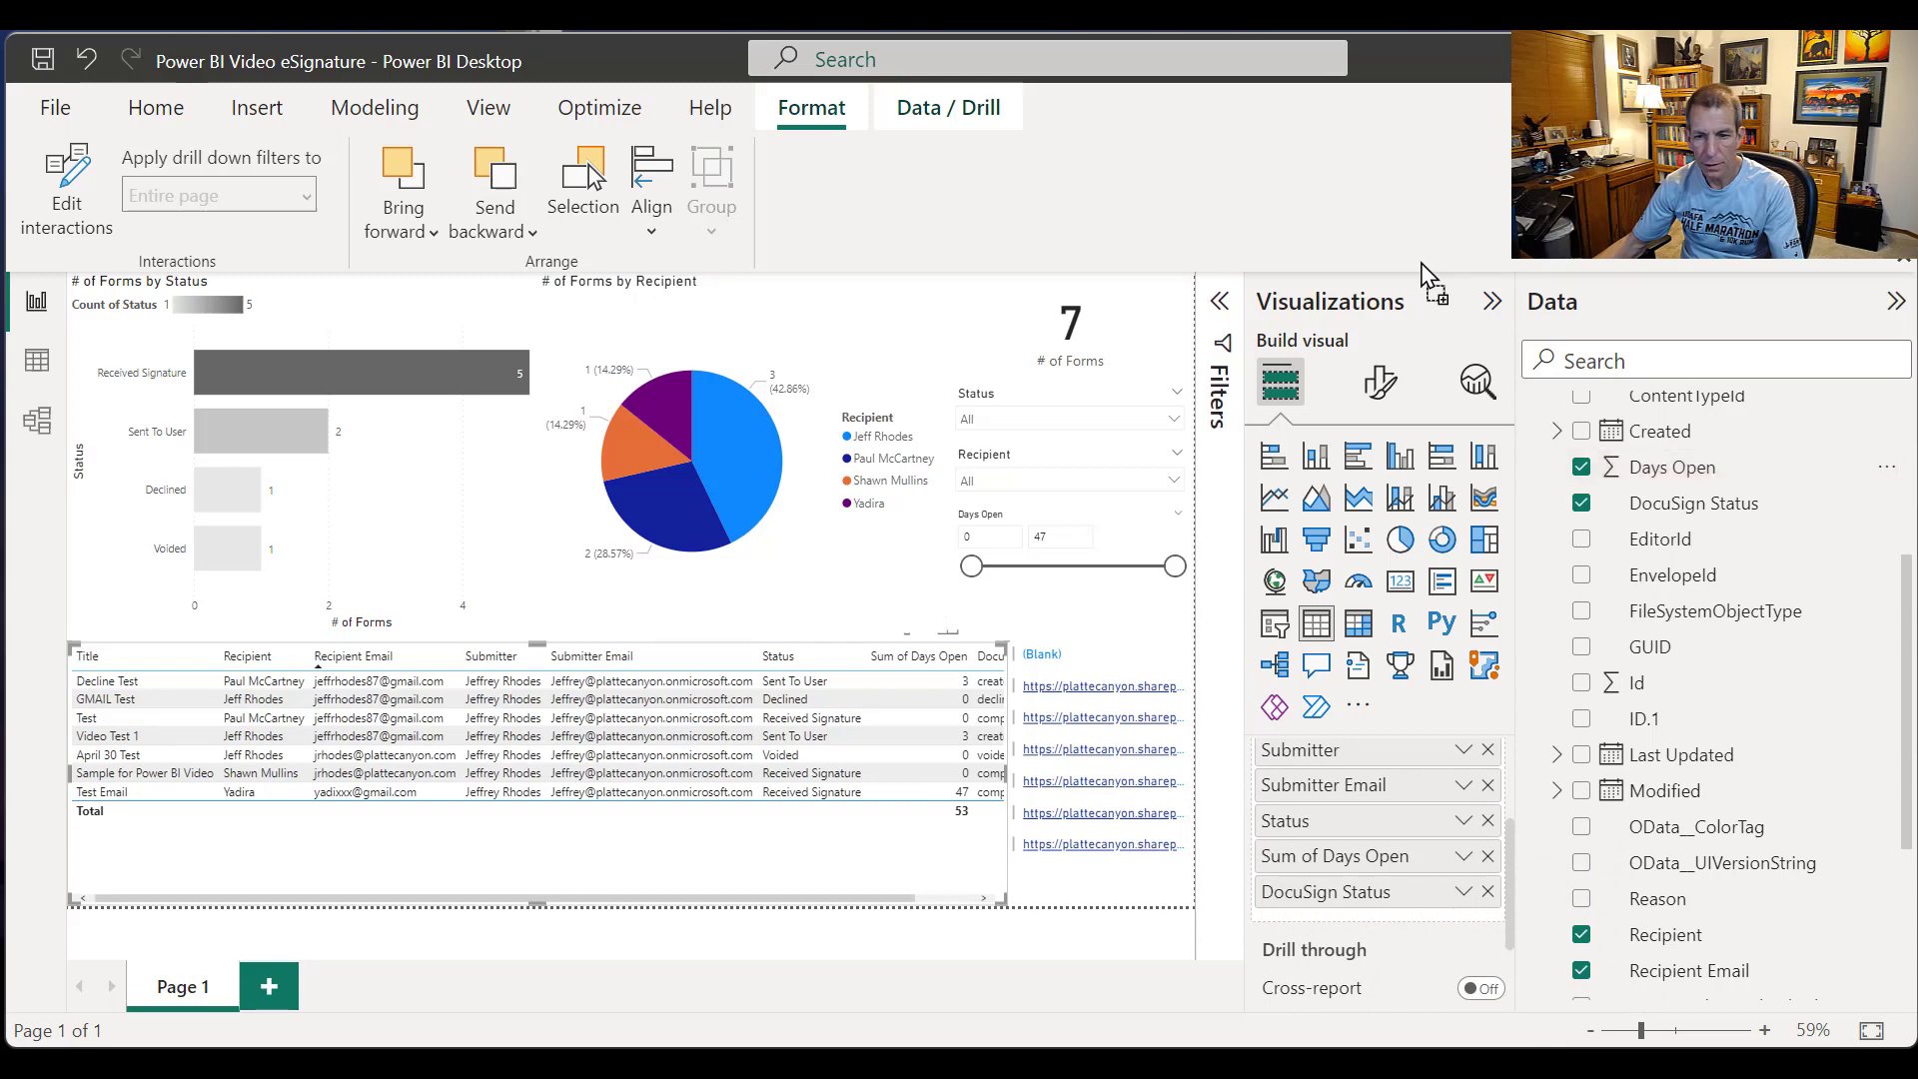
click(1464, 856)
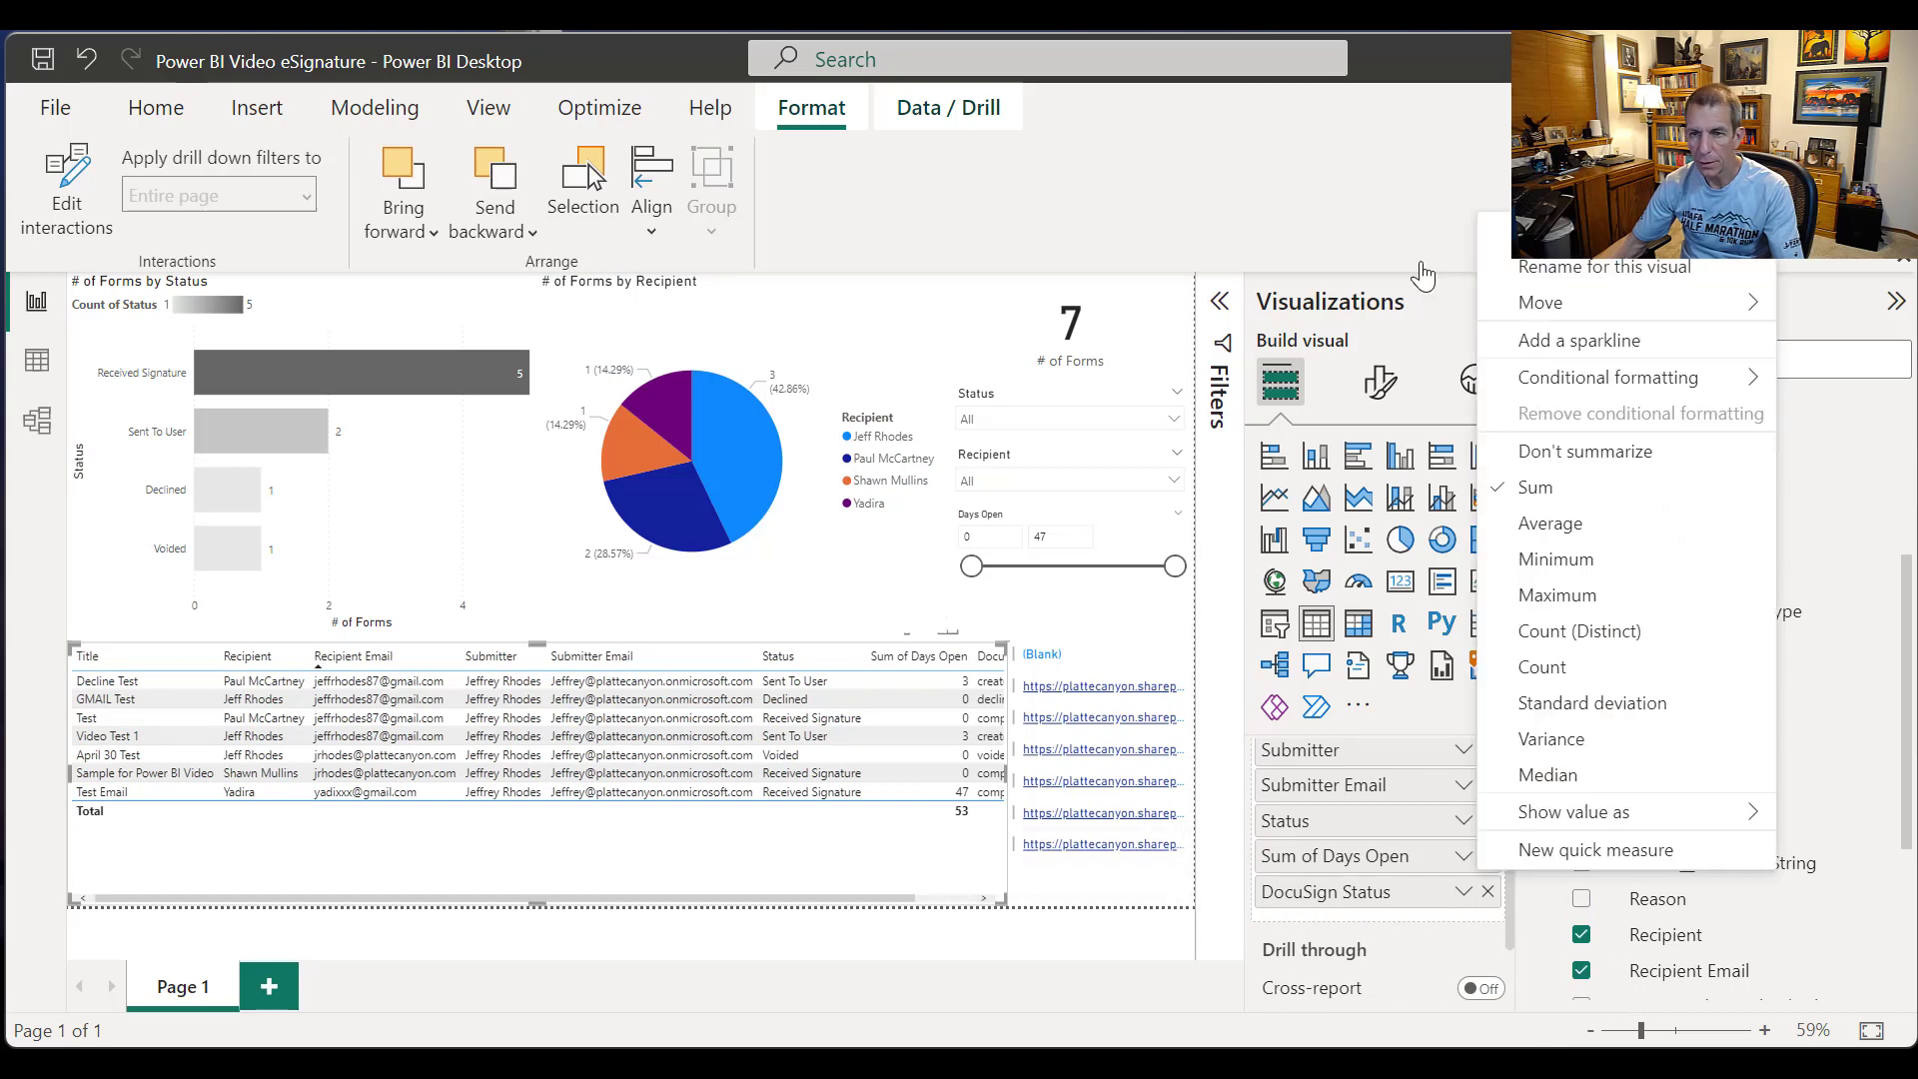
click(1585, 451)
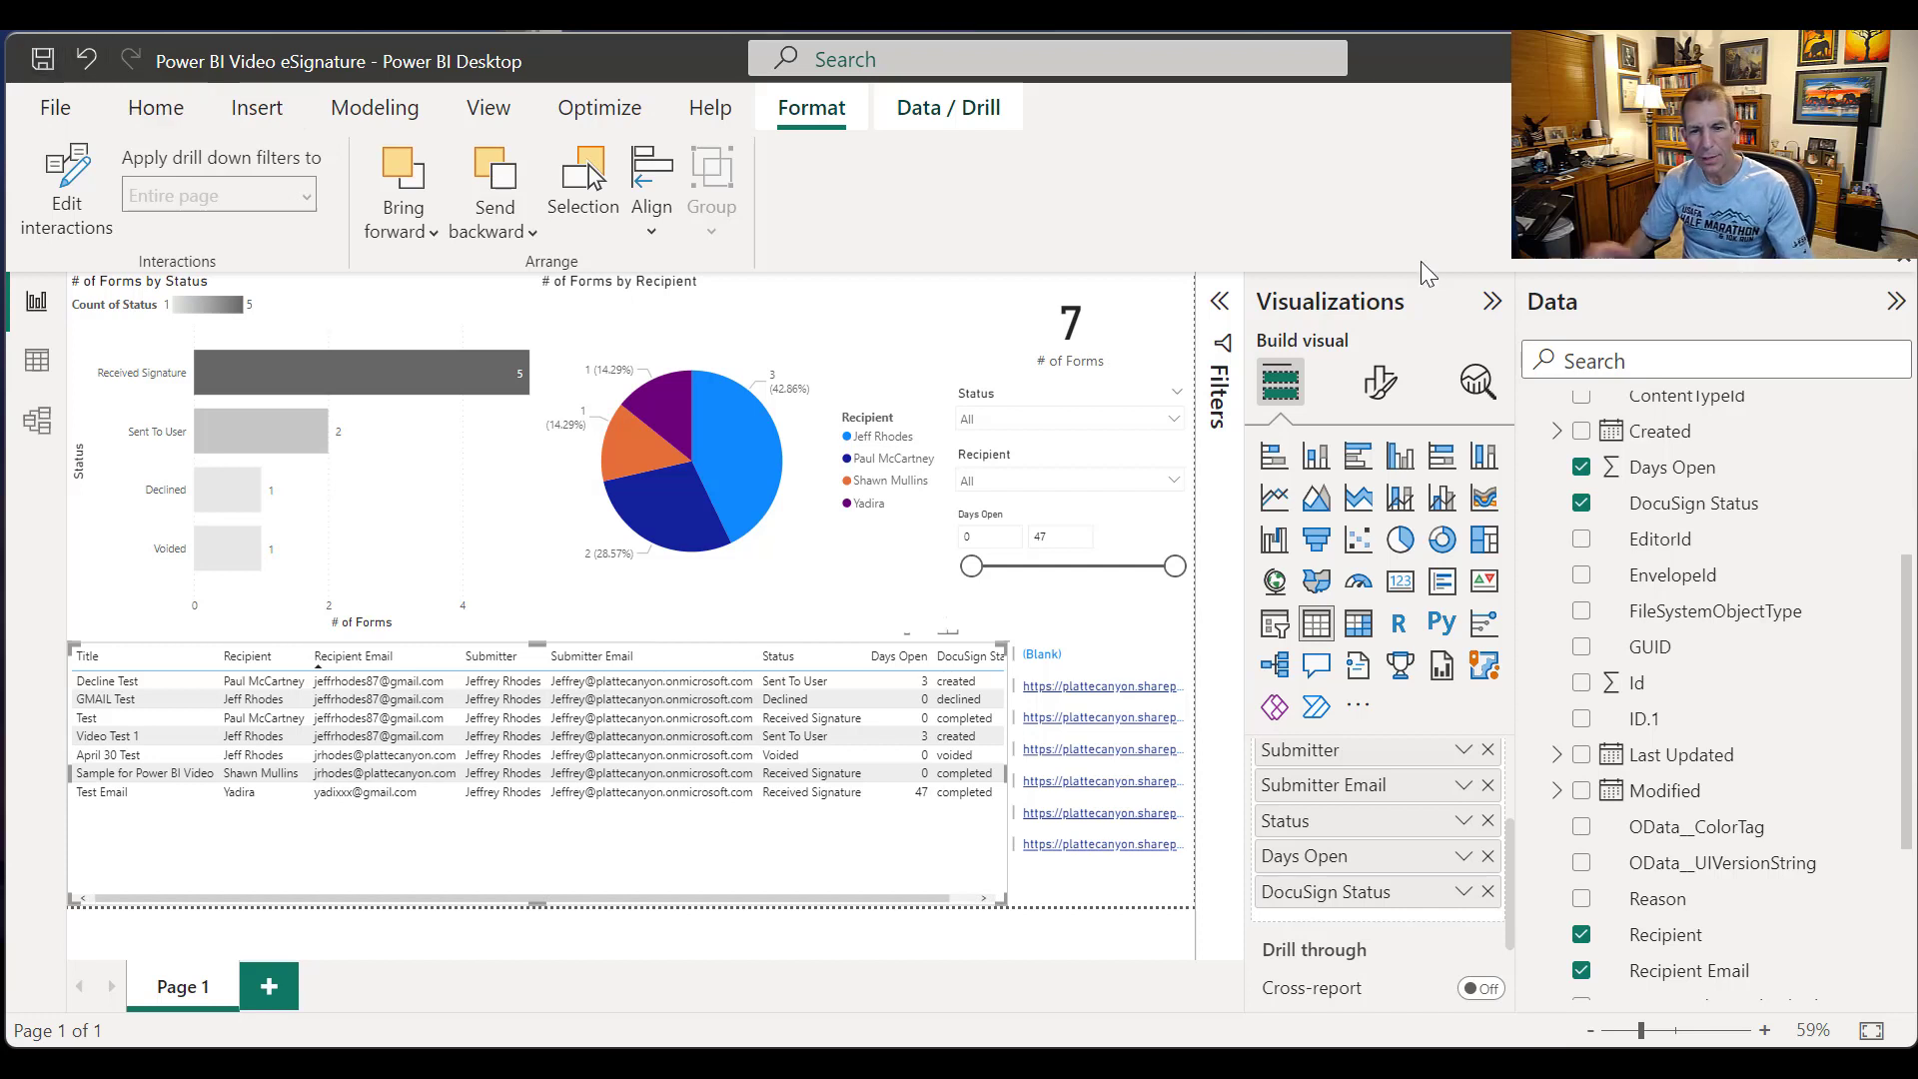
key(ctrl+s)
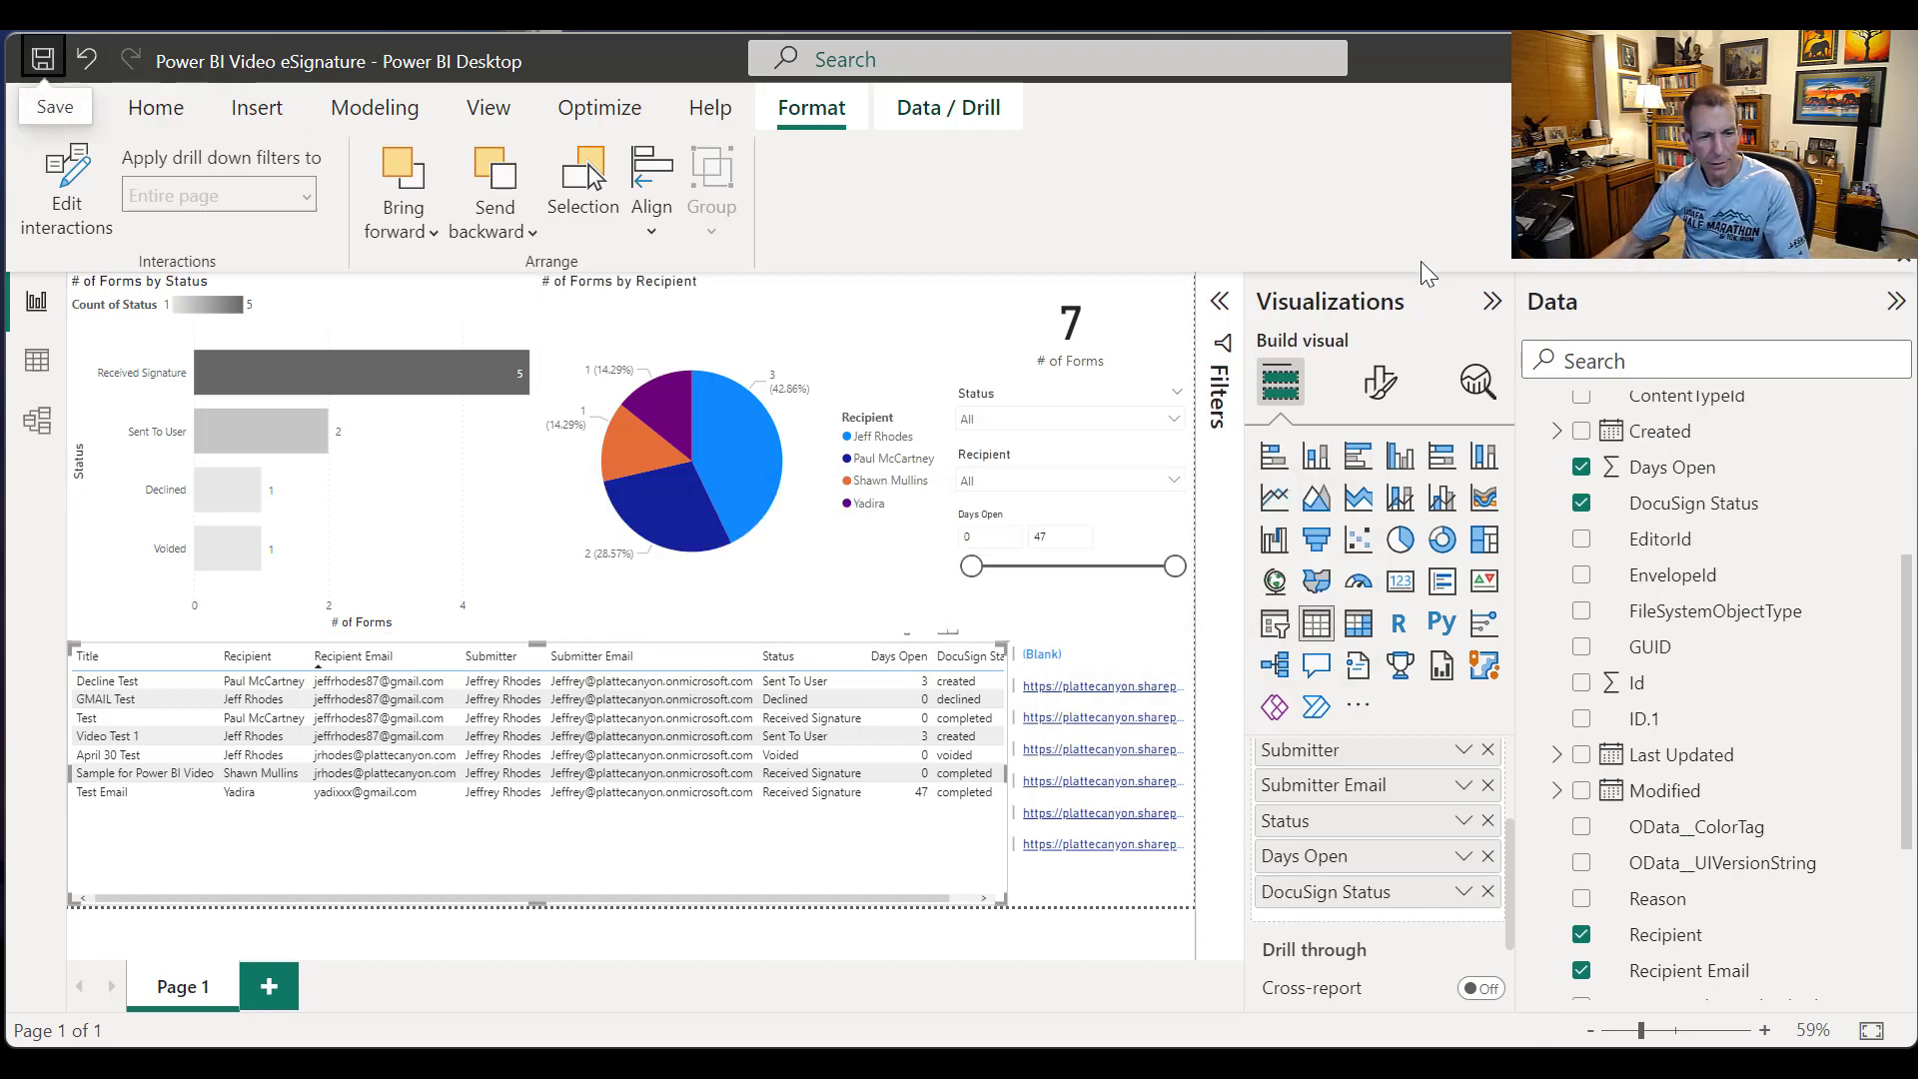